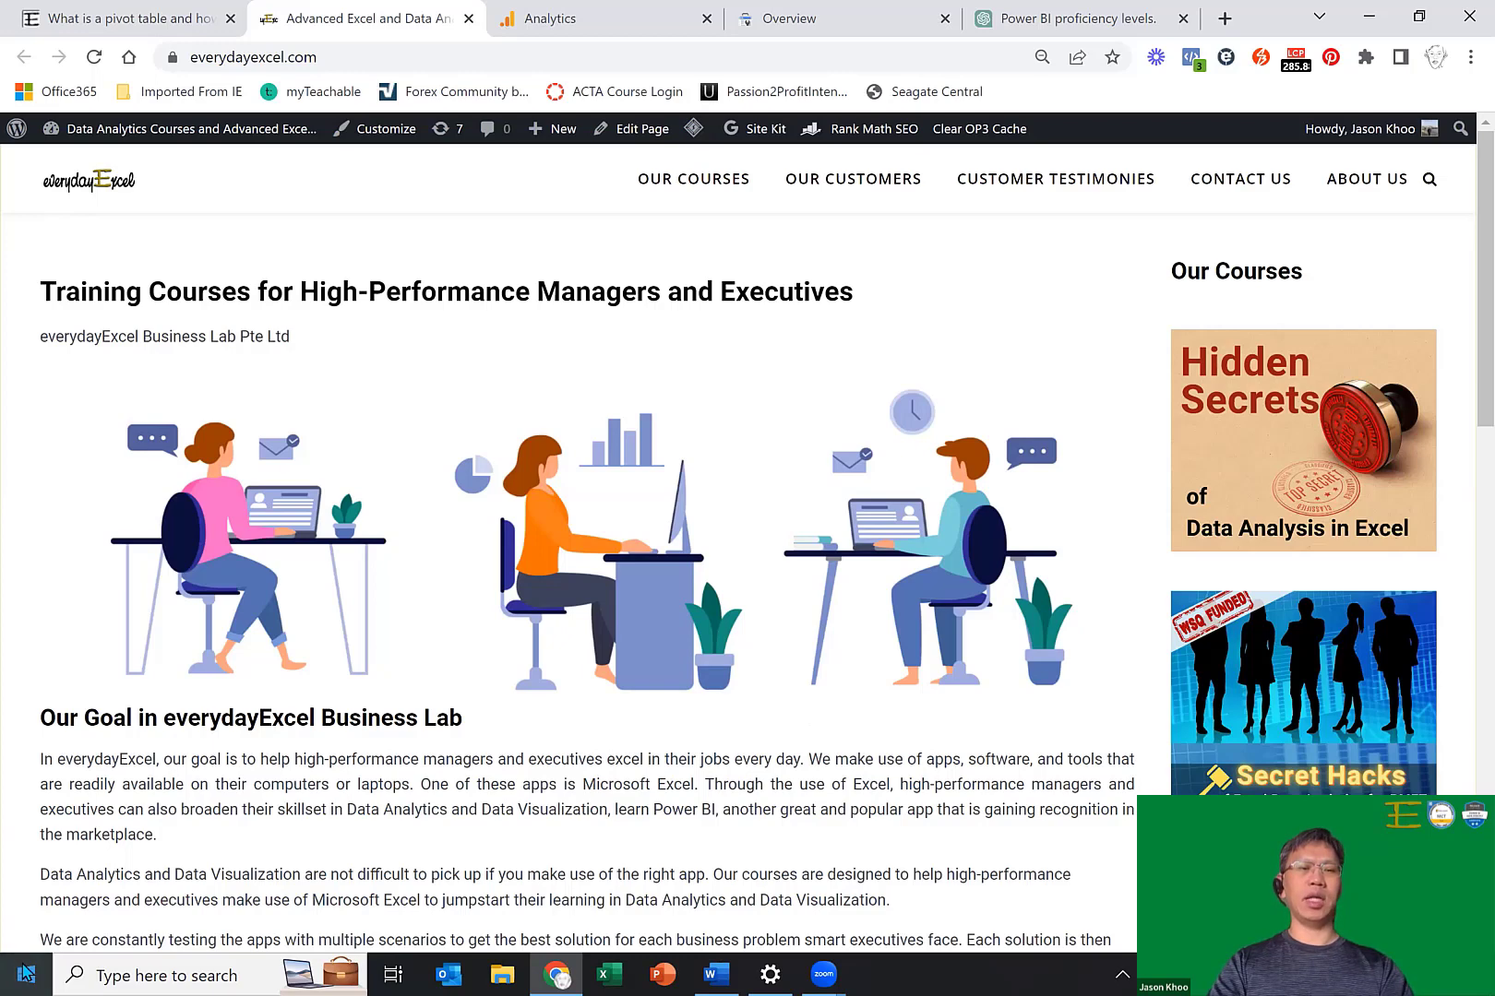
Launch Power BI Desktop and check its version information.
{"action": "left_click", "coordinate": [26, 973]}
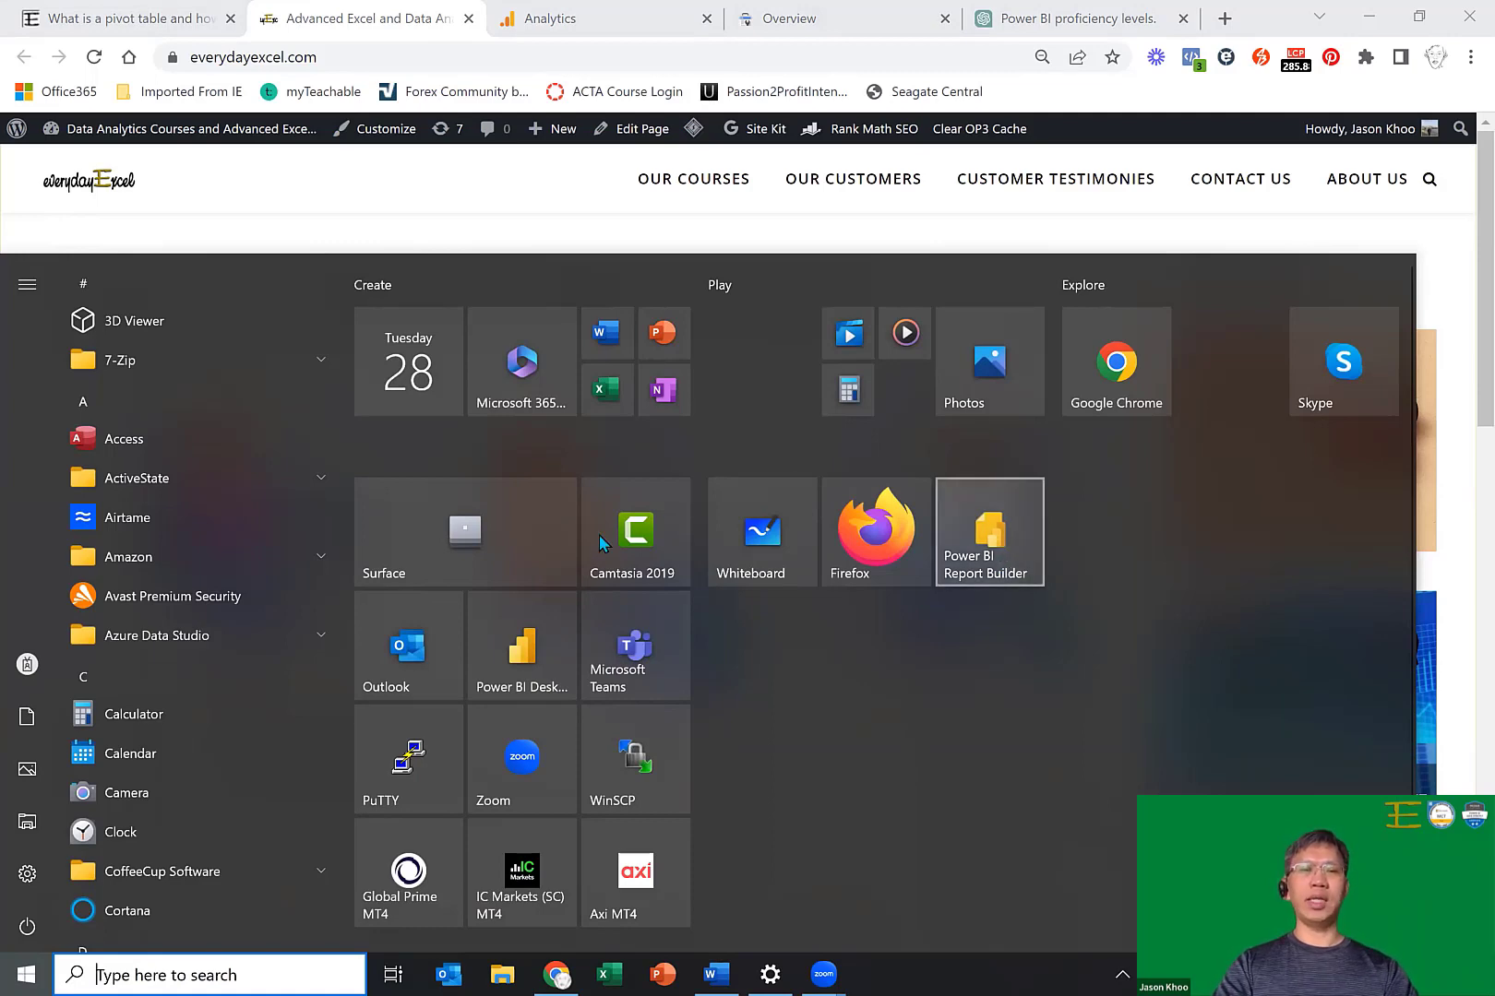
{"action": "left_click", "coordinate": [531, 662]}
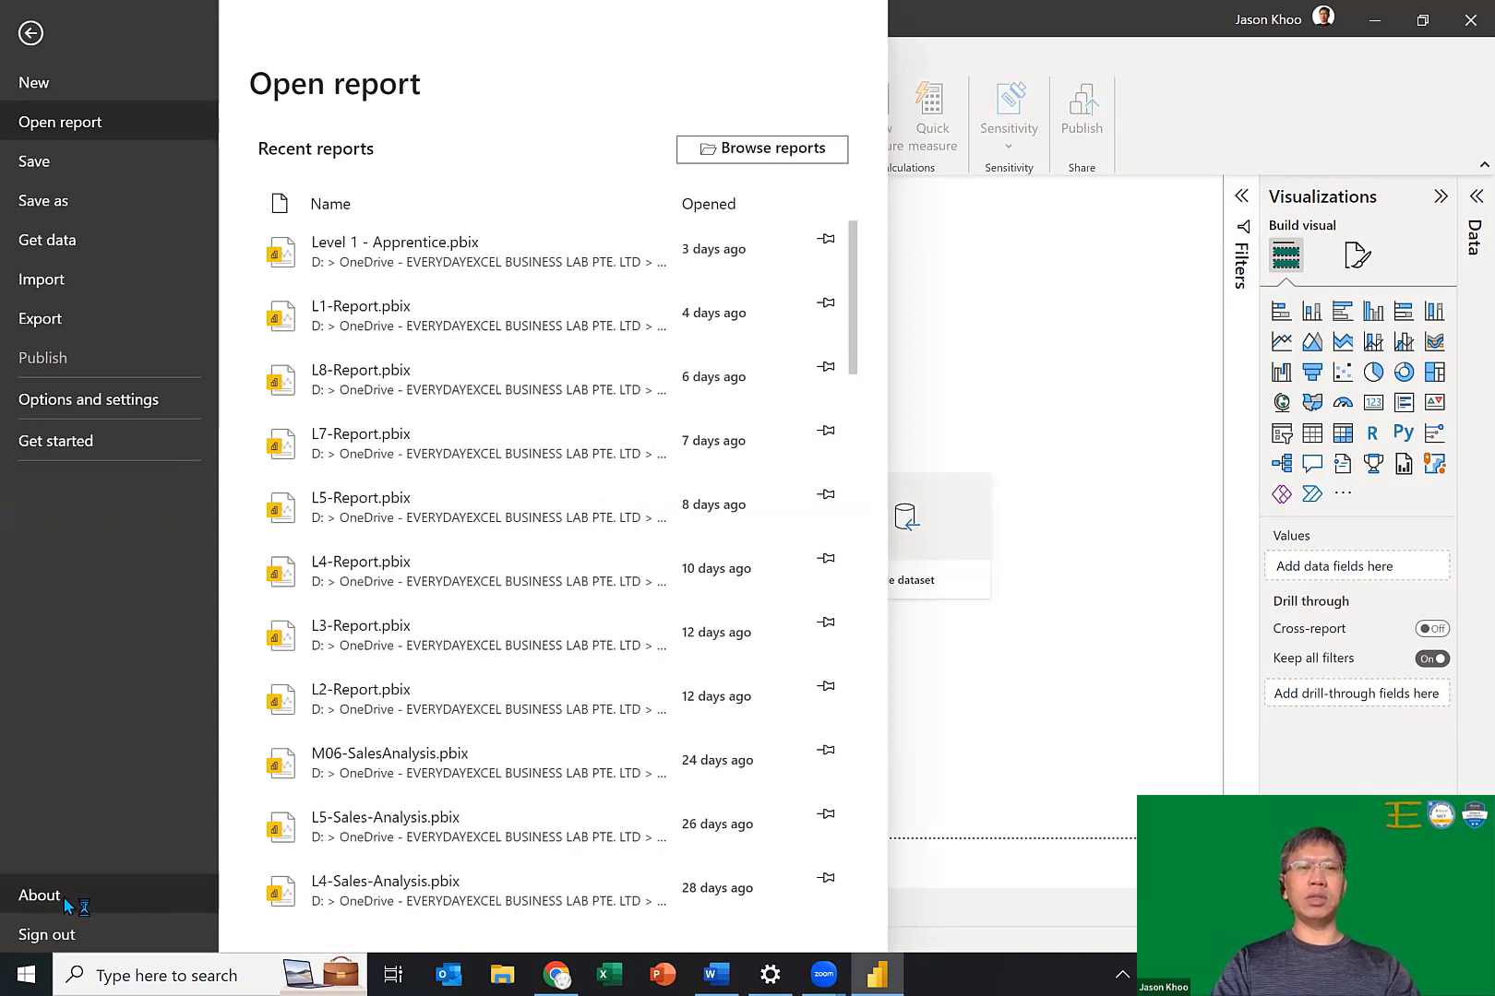
{"action": "left_click", "coordinate": [64, 898]}
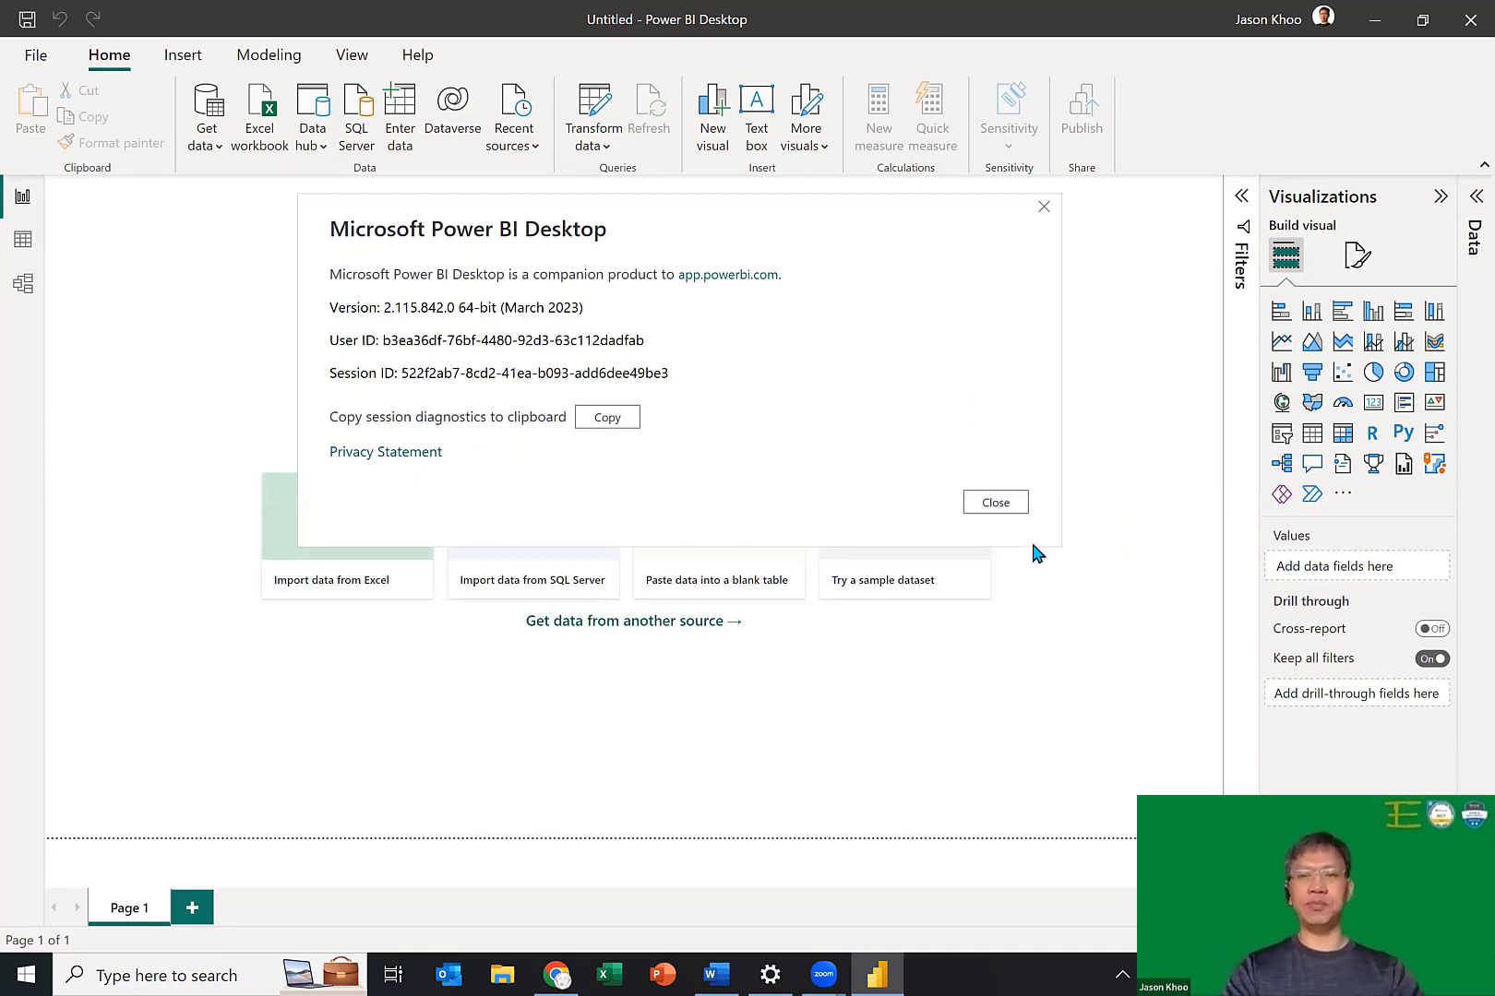
{"action": "left_click", "coordinate": [1013, 506]}
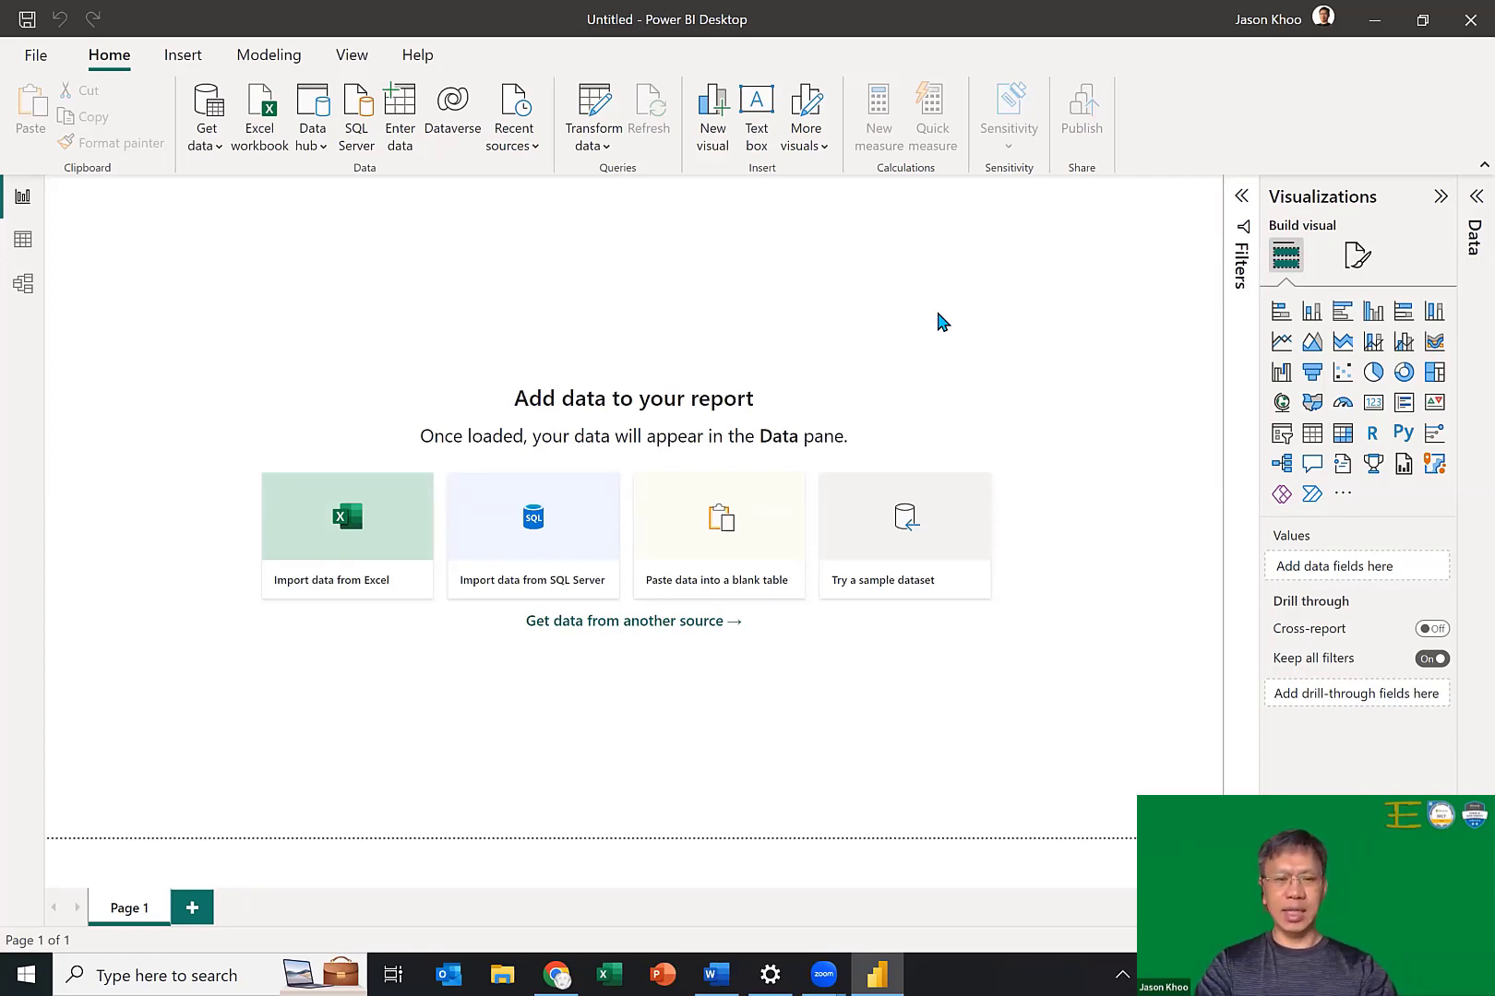
Open the PerfectData.xlsx workbook from the excel-data folder in File Explorer.
{"action": "left_click", "coordinate": [506, 975]}
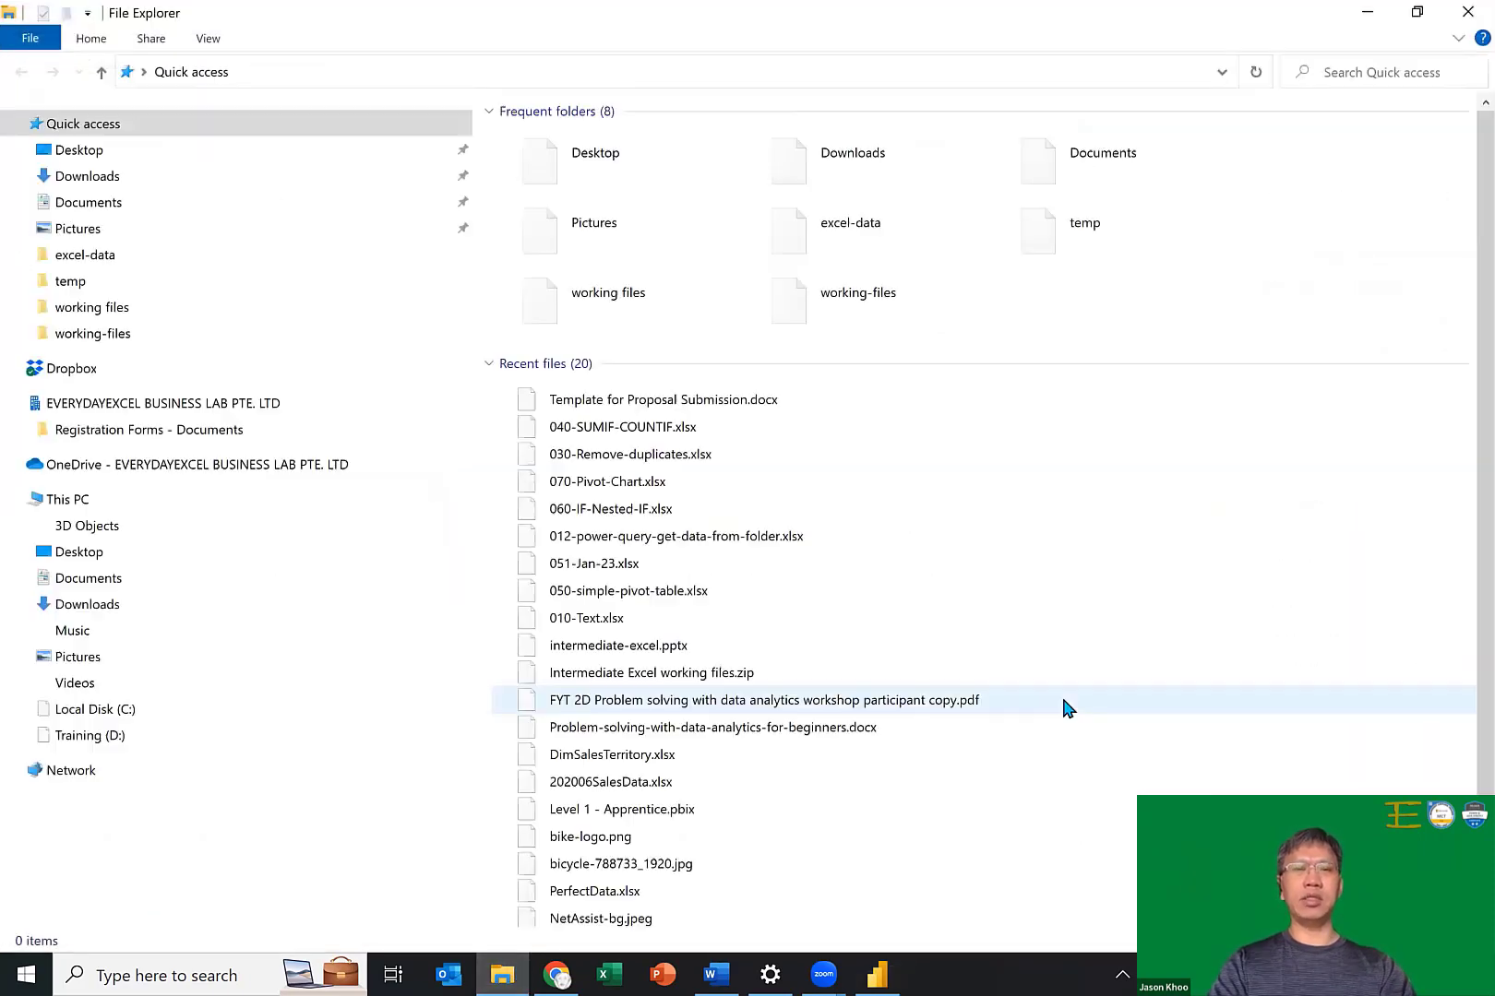
{"action": "double_click", "coordinate": [803, 231]}
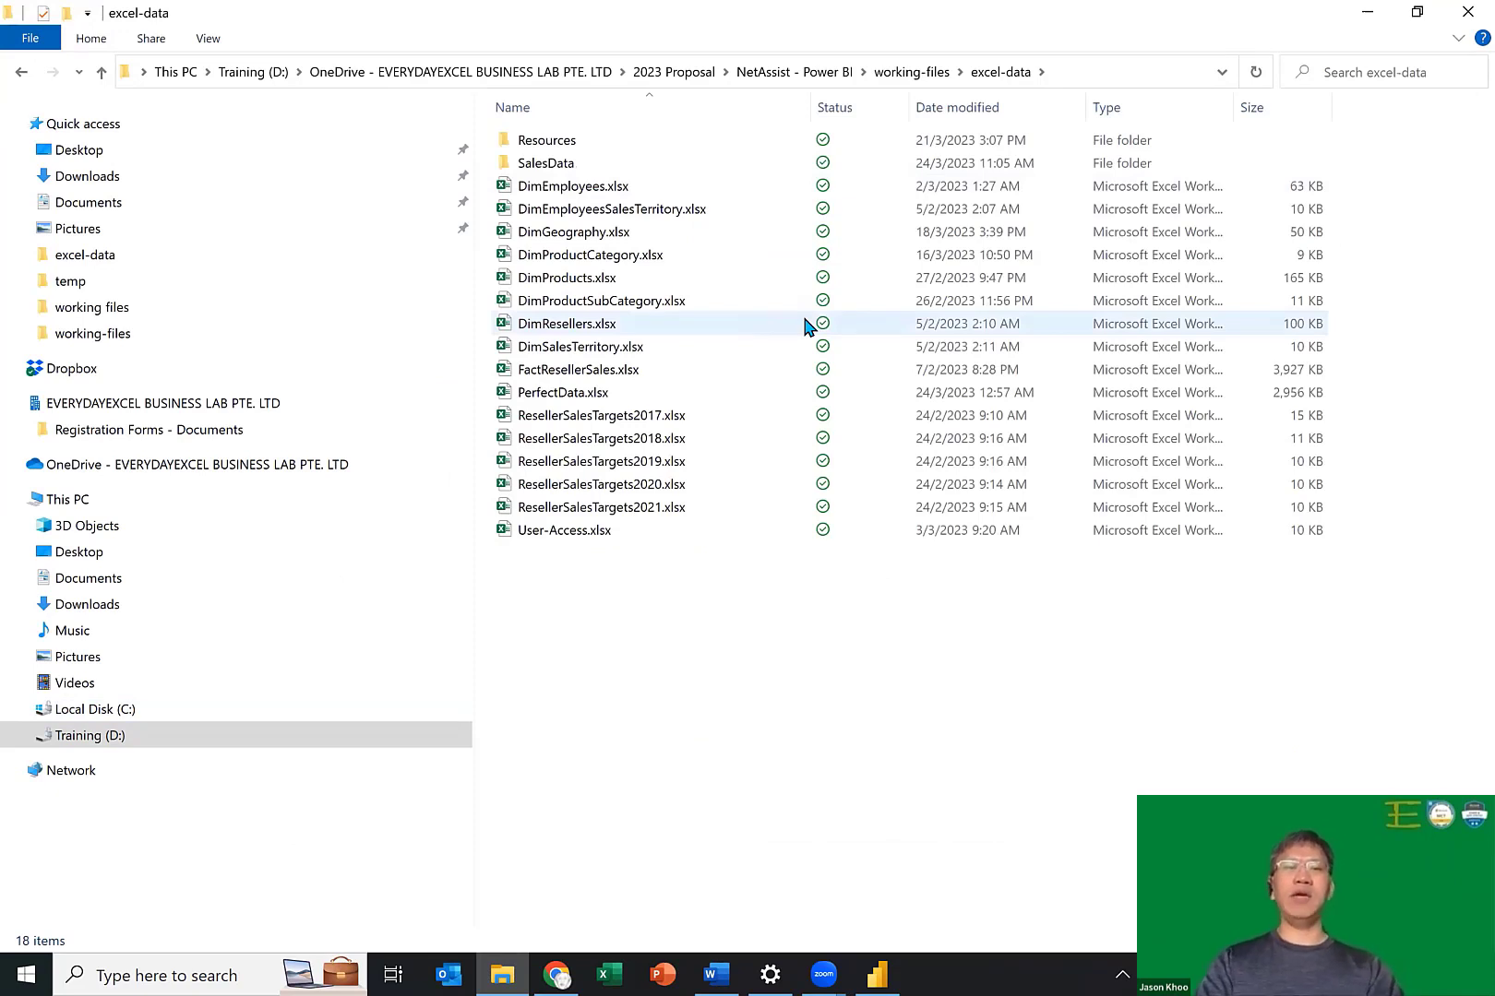
{"action": "left_click", "coordinate": [591, 207]}
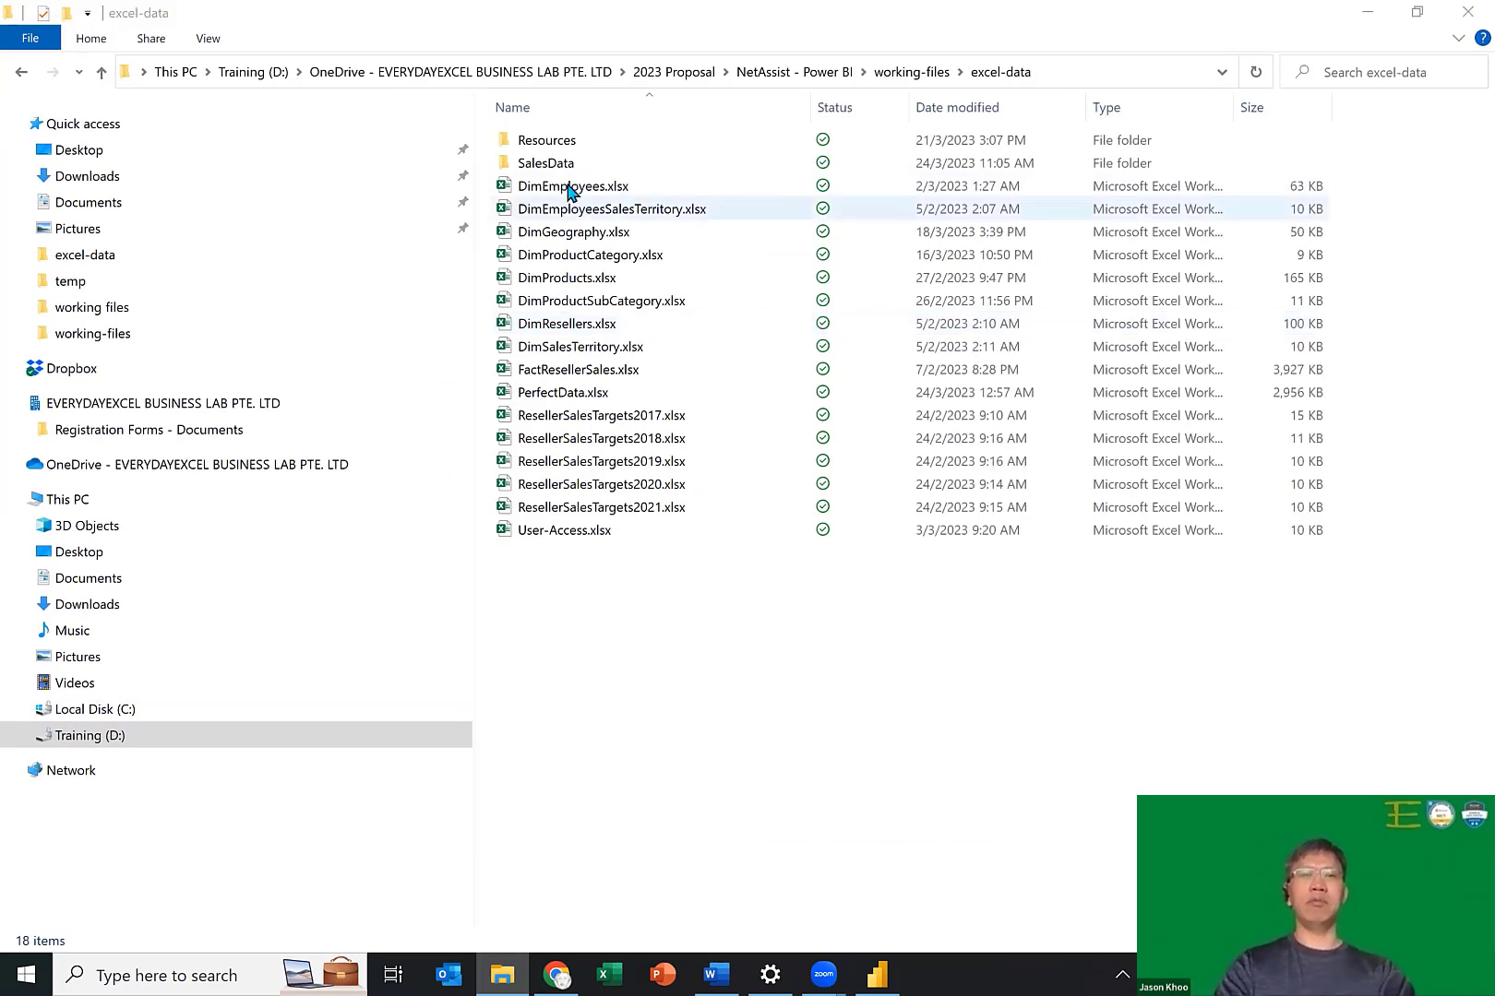
{"action": "left_click", "coordinate": [578, 345]}
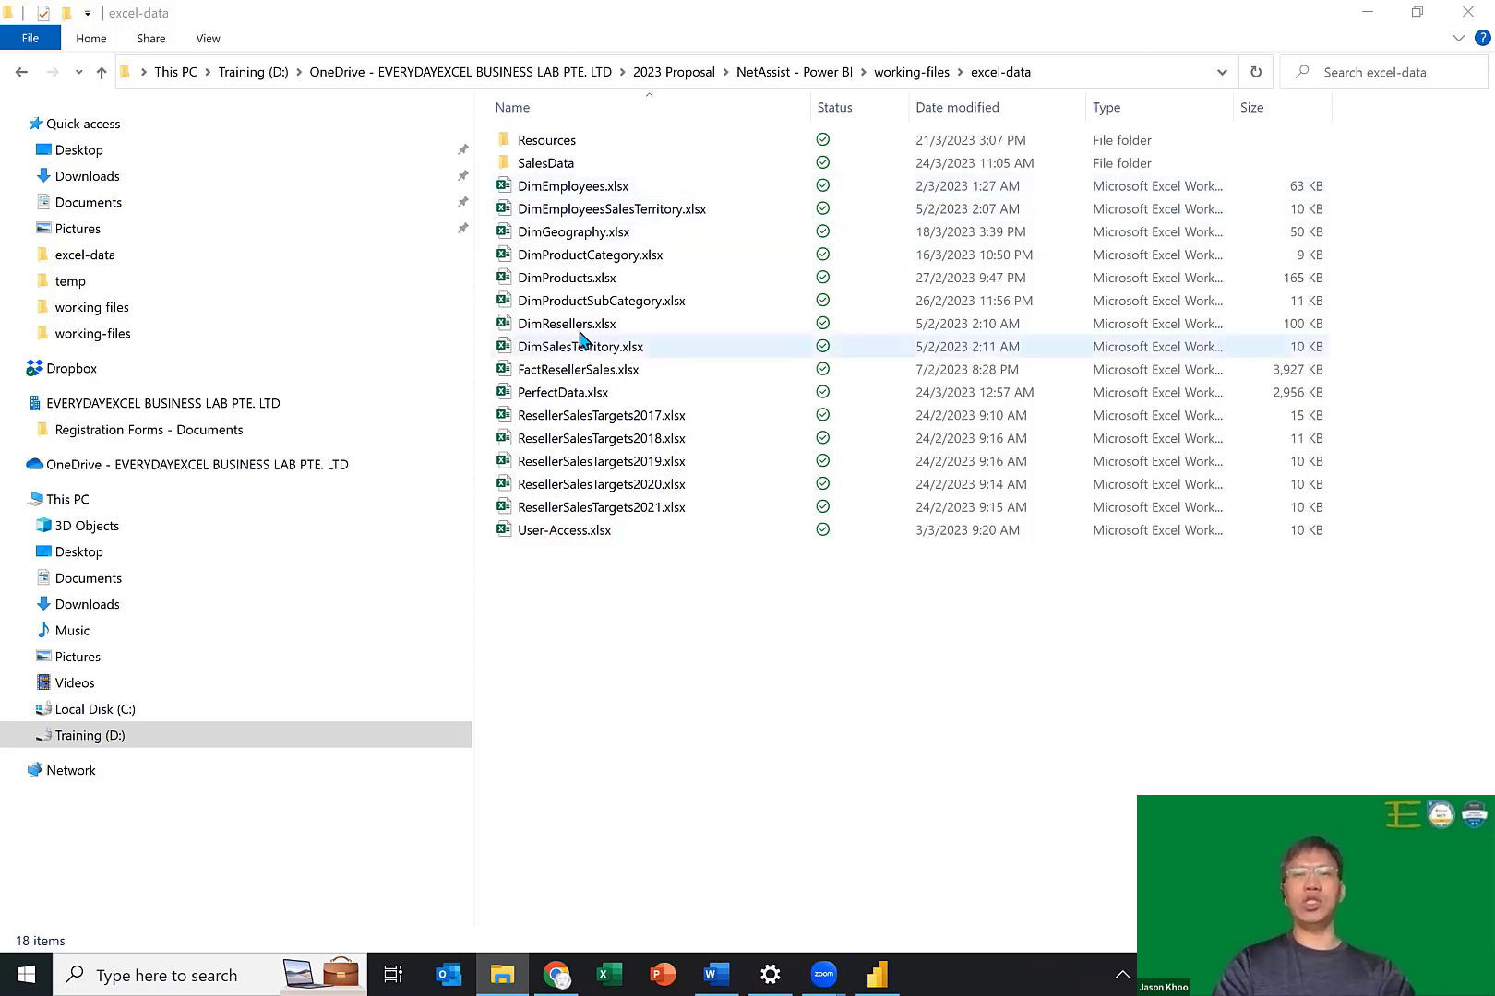
{"action": "left_click", "coordinate": [650, 324]}
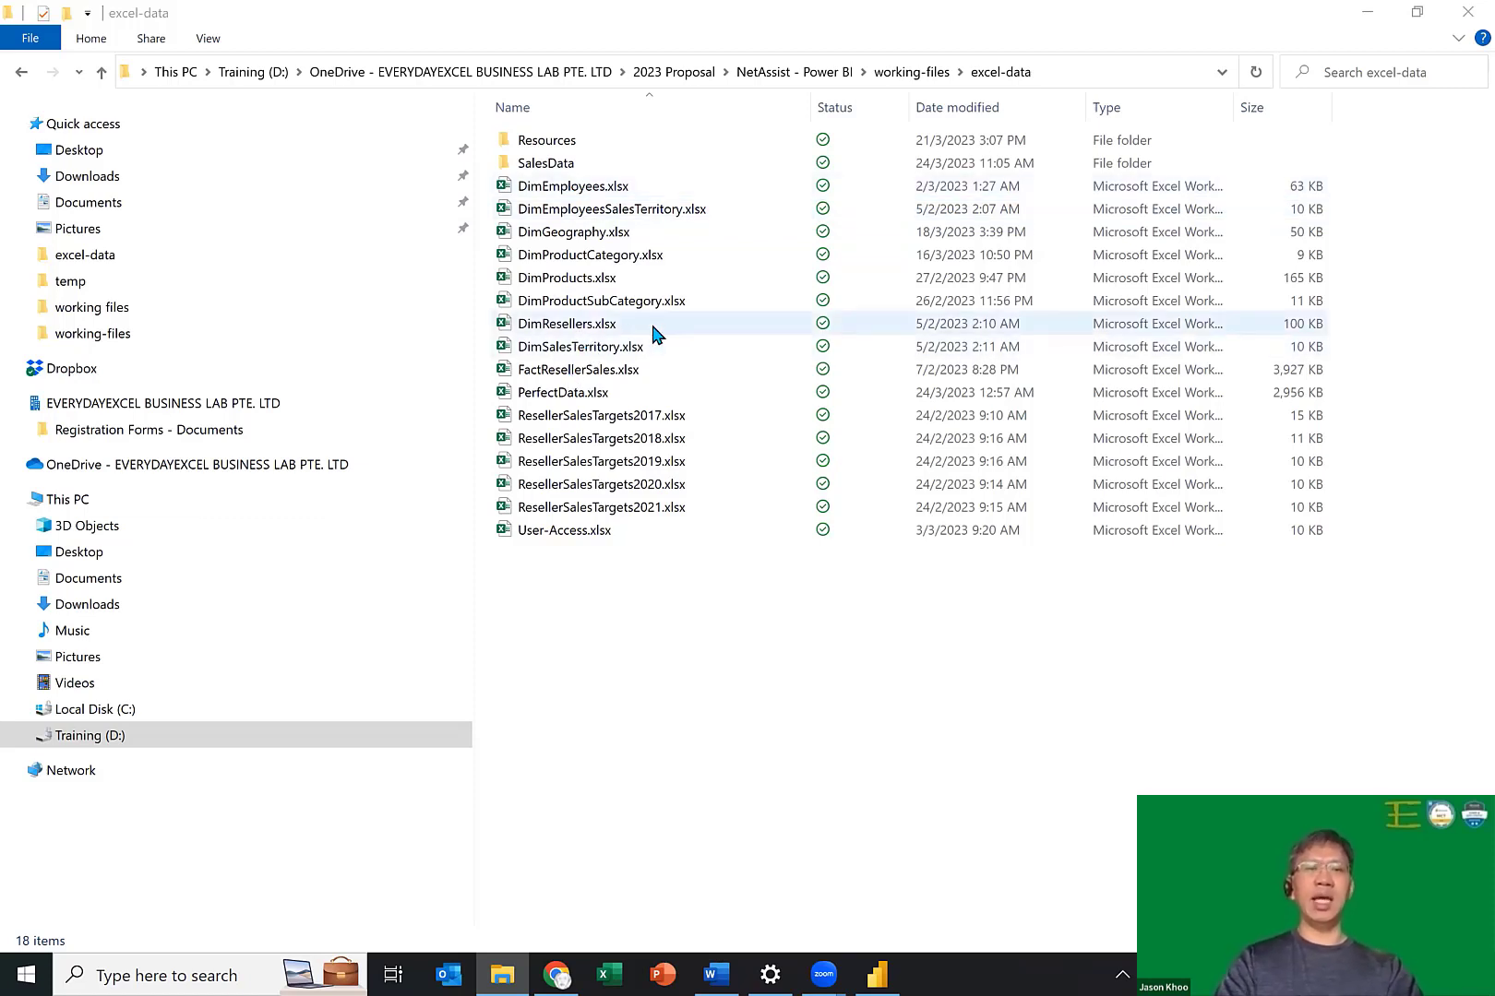
{"action": "left_click", "coordinate": [711, 393]}
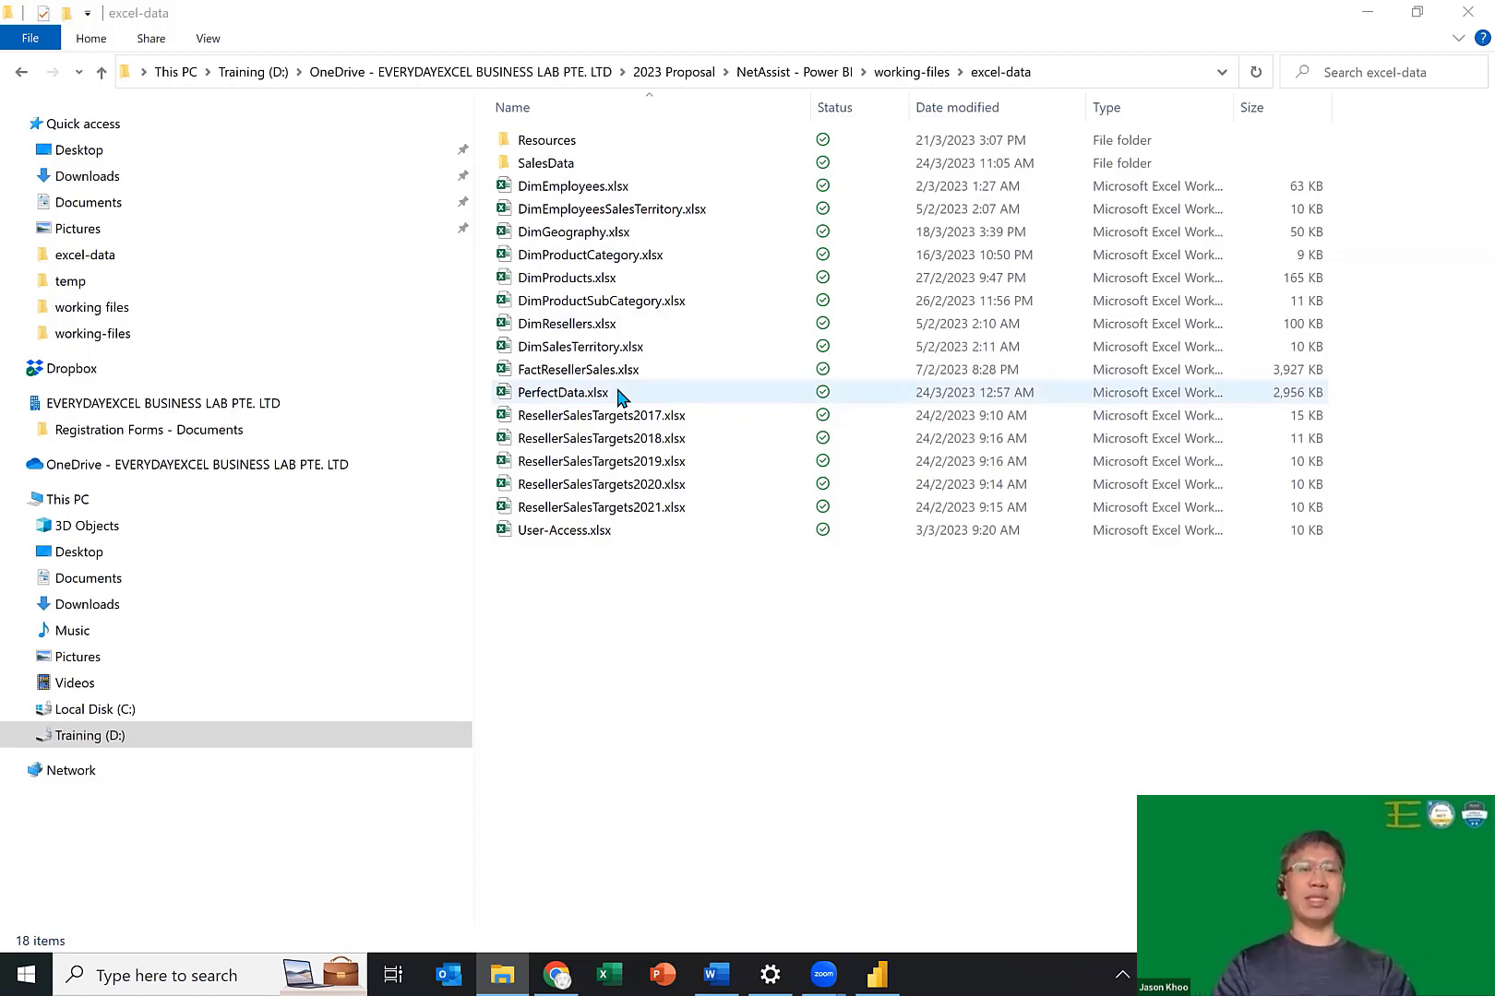
{"action": "double_click", "coordinate": [620, 395]}
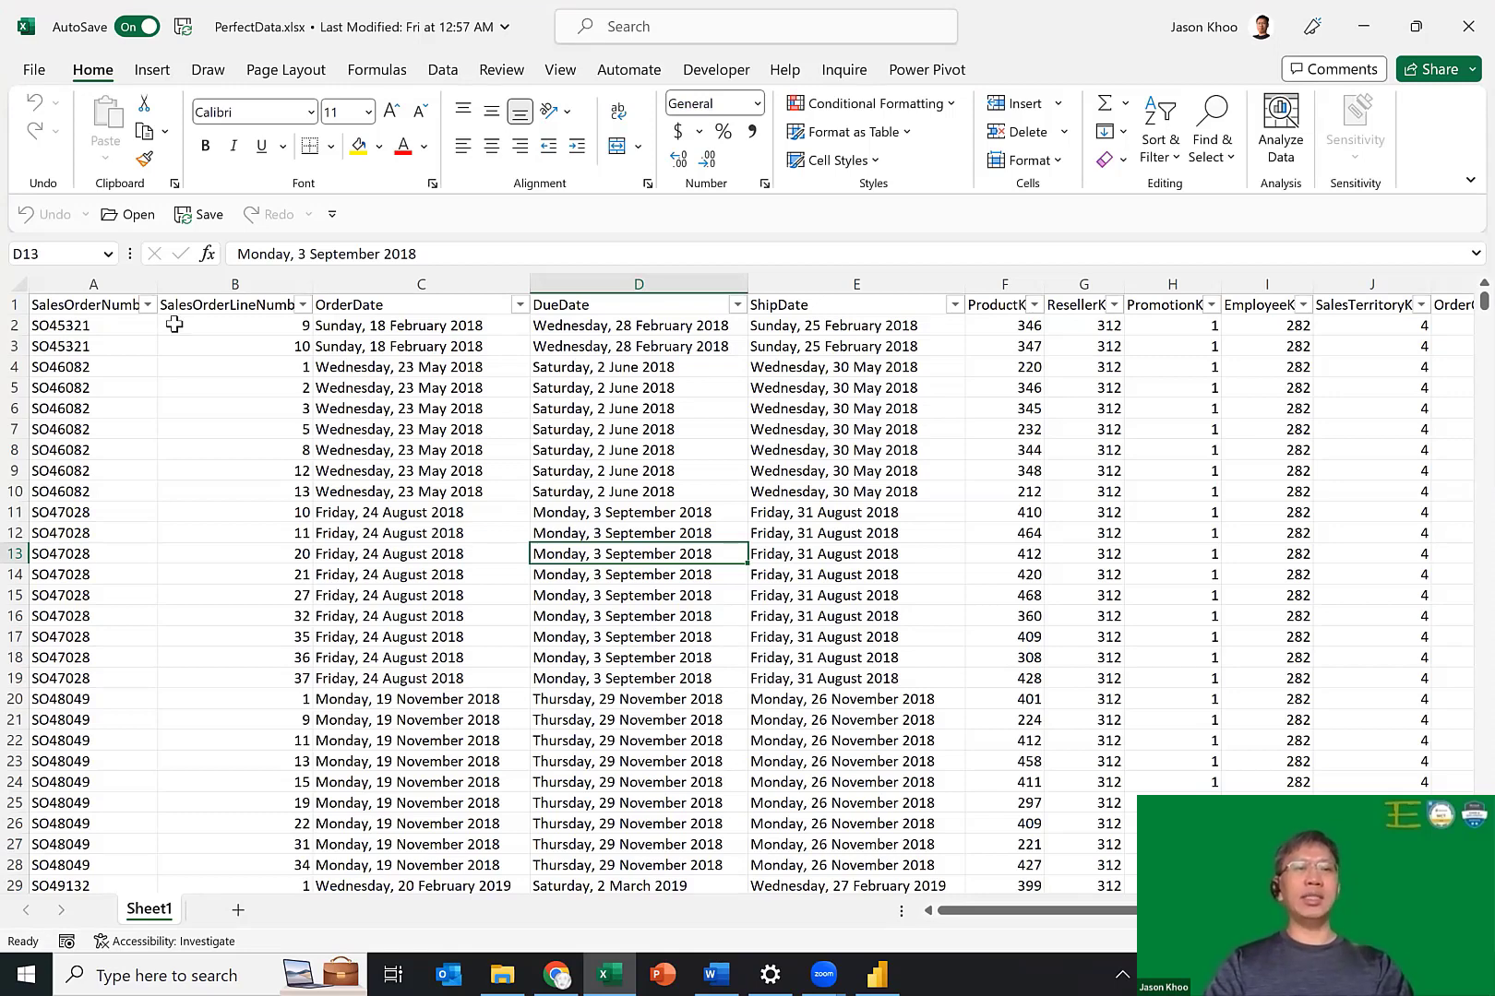
Examine the sales order number, line number, order date, due date and ship date of the first two records.
{"action": "key", "text": "ctrl+Home"}
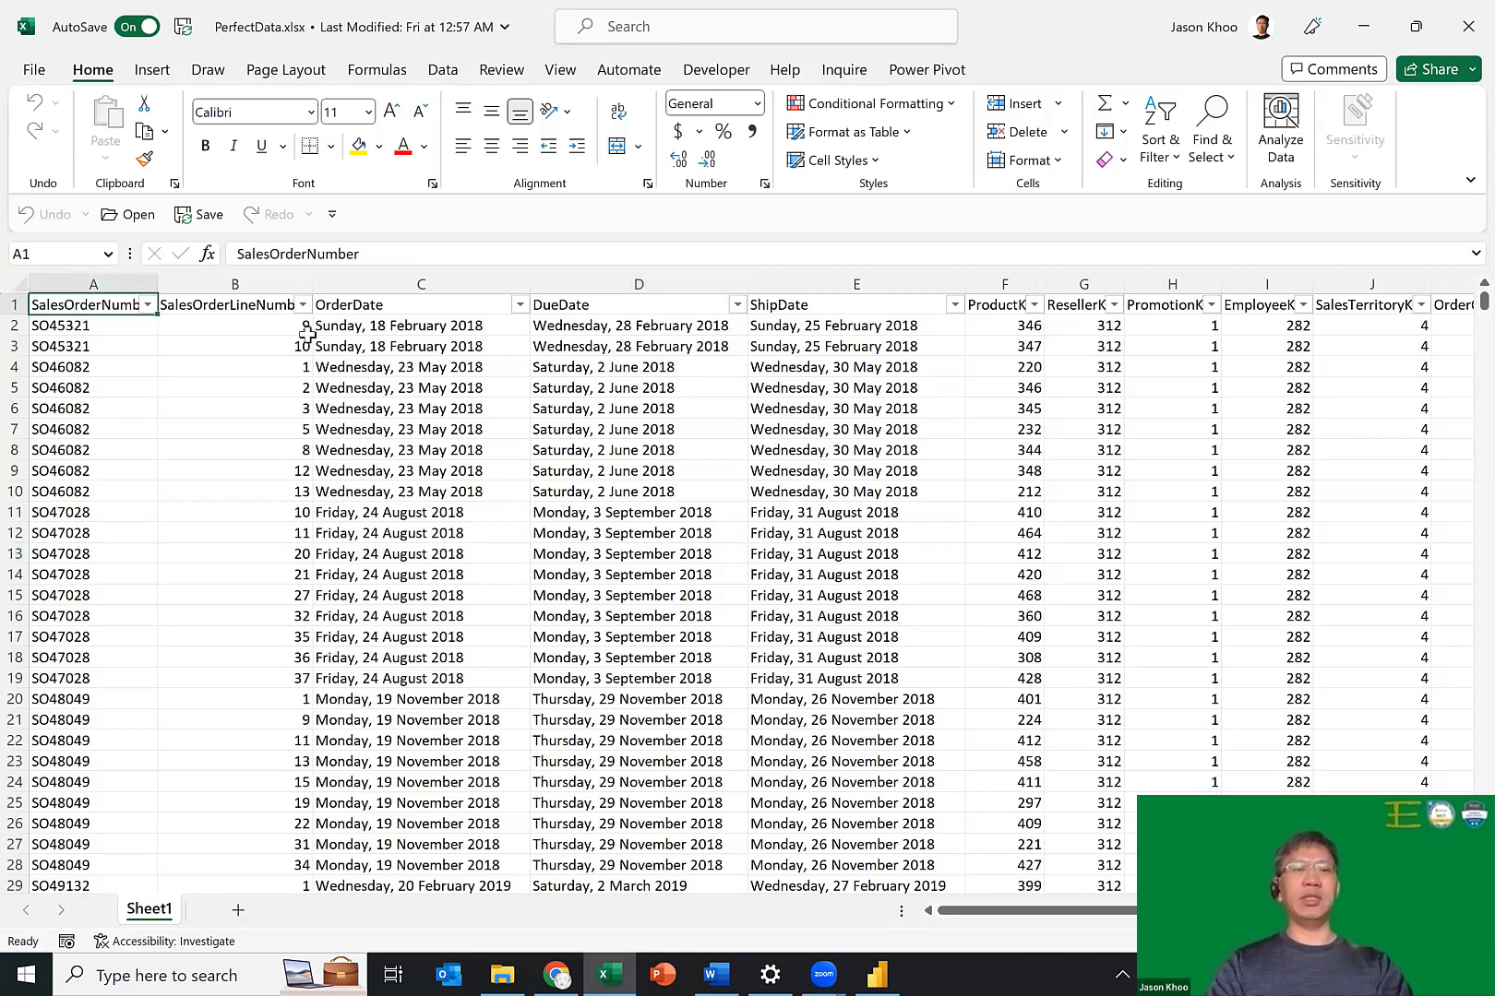
{"action": "key", "text": "Right"}
{"action": "left_click", "coordinate": [109, 327]}
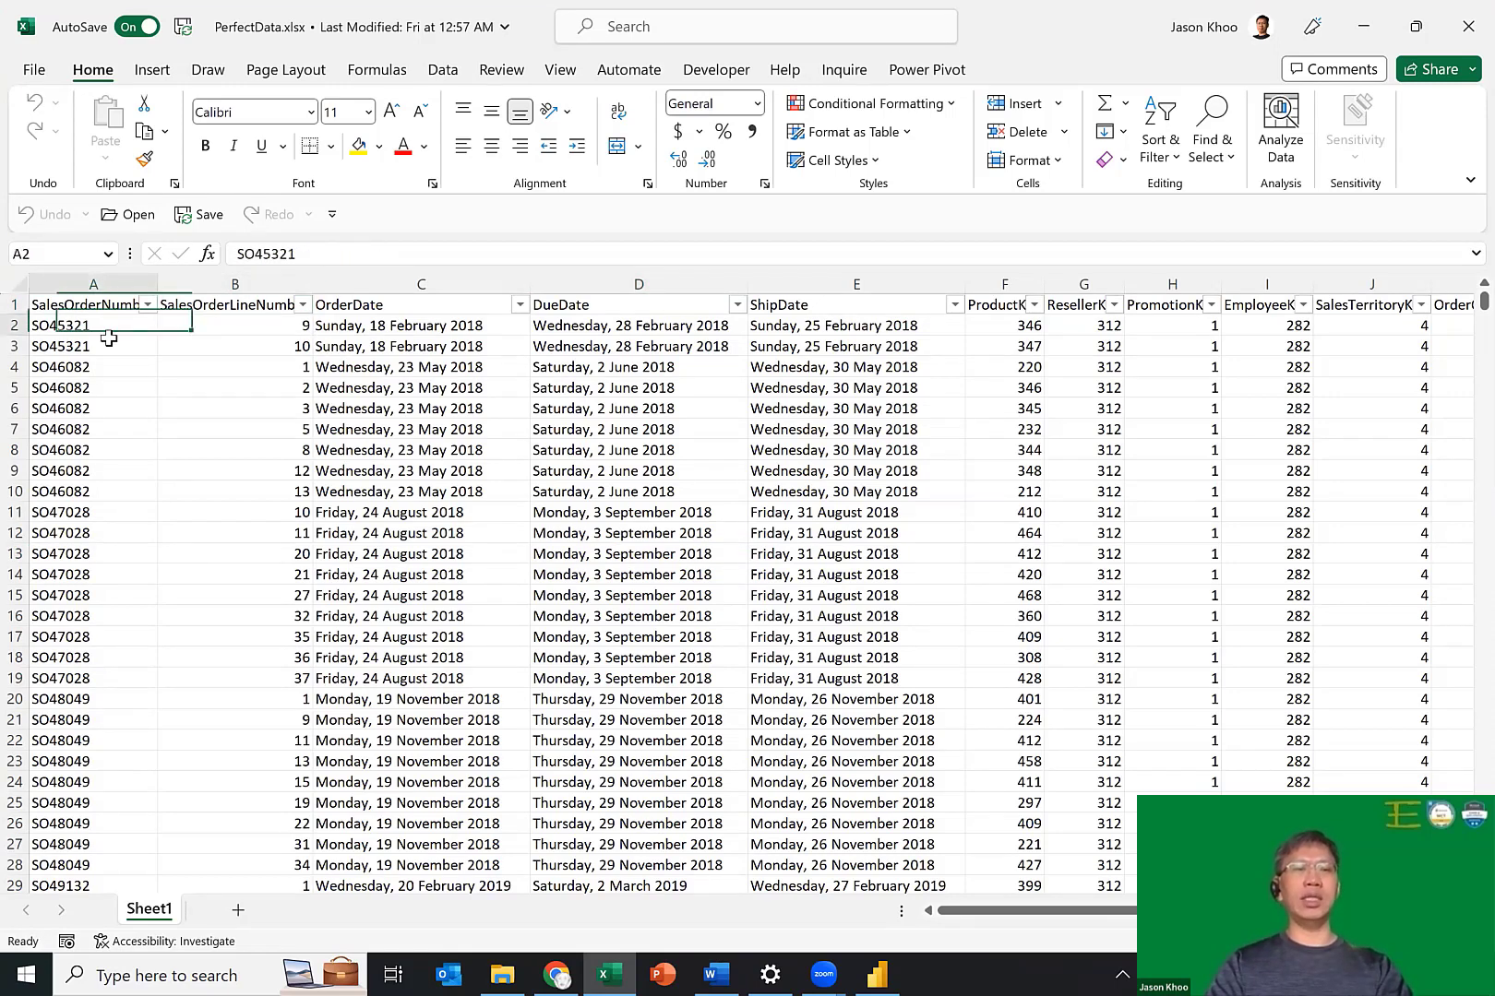
{"action": "type", "text": "SO45321 SO45321"}
{"action": "key", "text": "Right"}
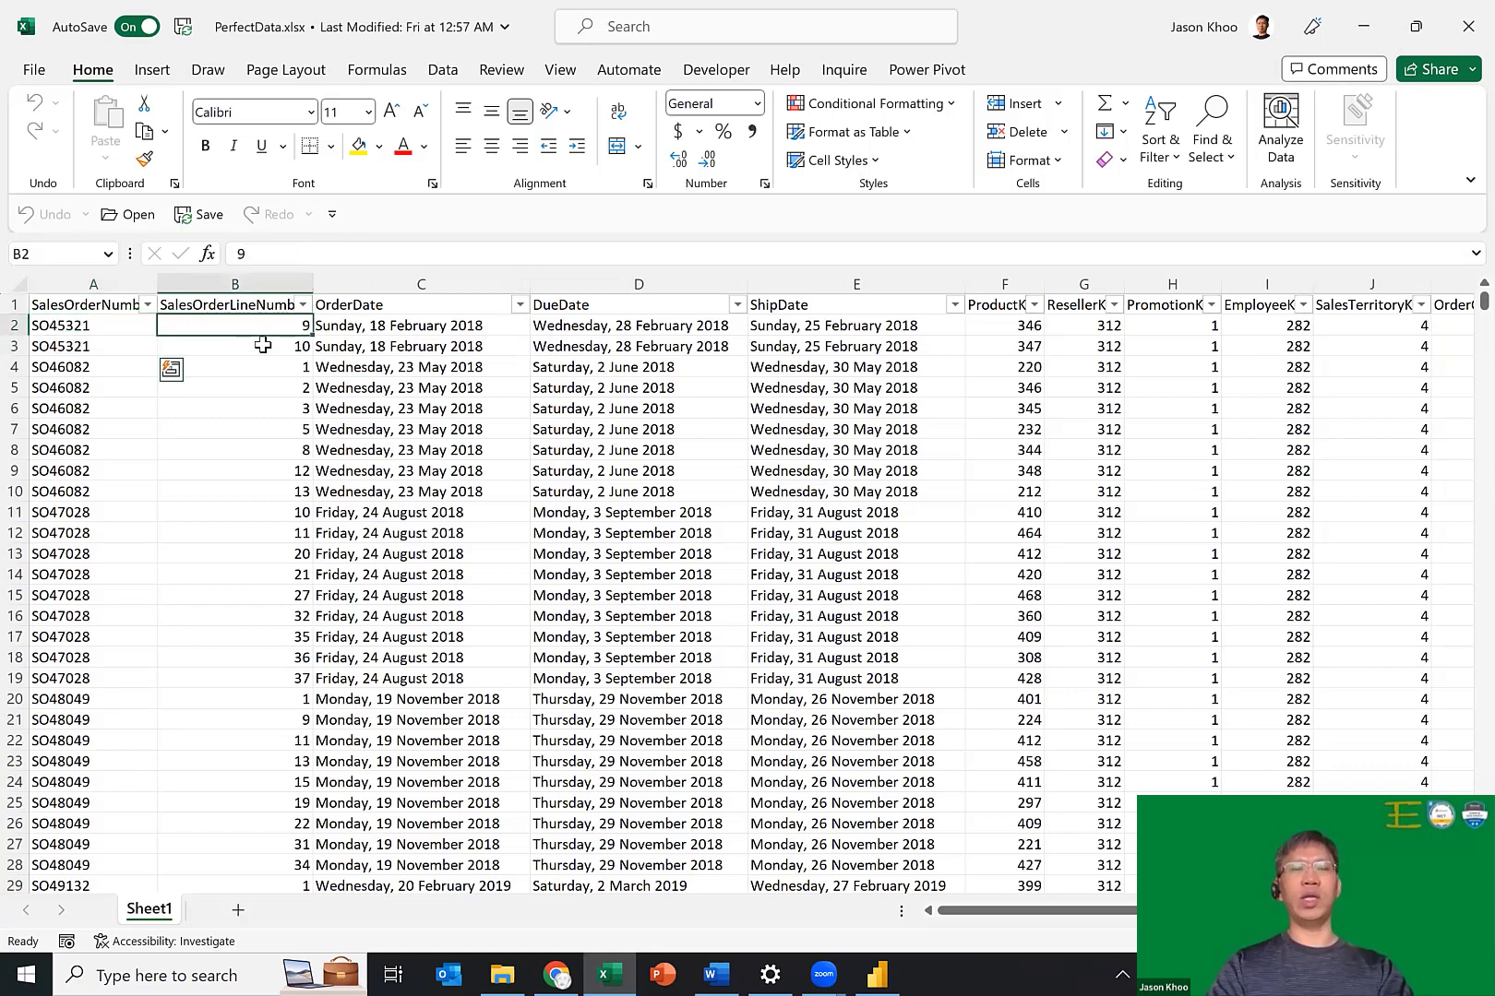
{"action": "left_click", "coordinate": [263, 344], "text": "shift"}
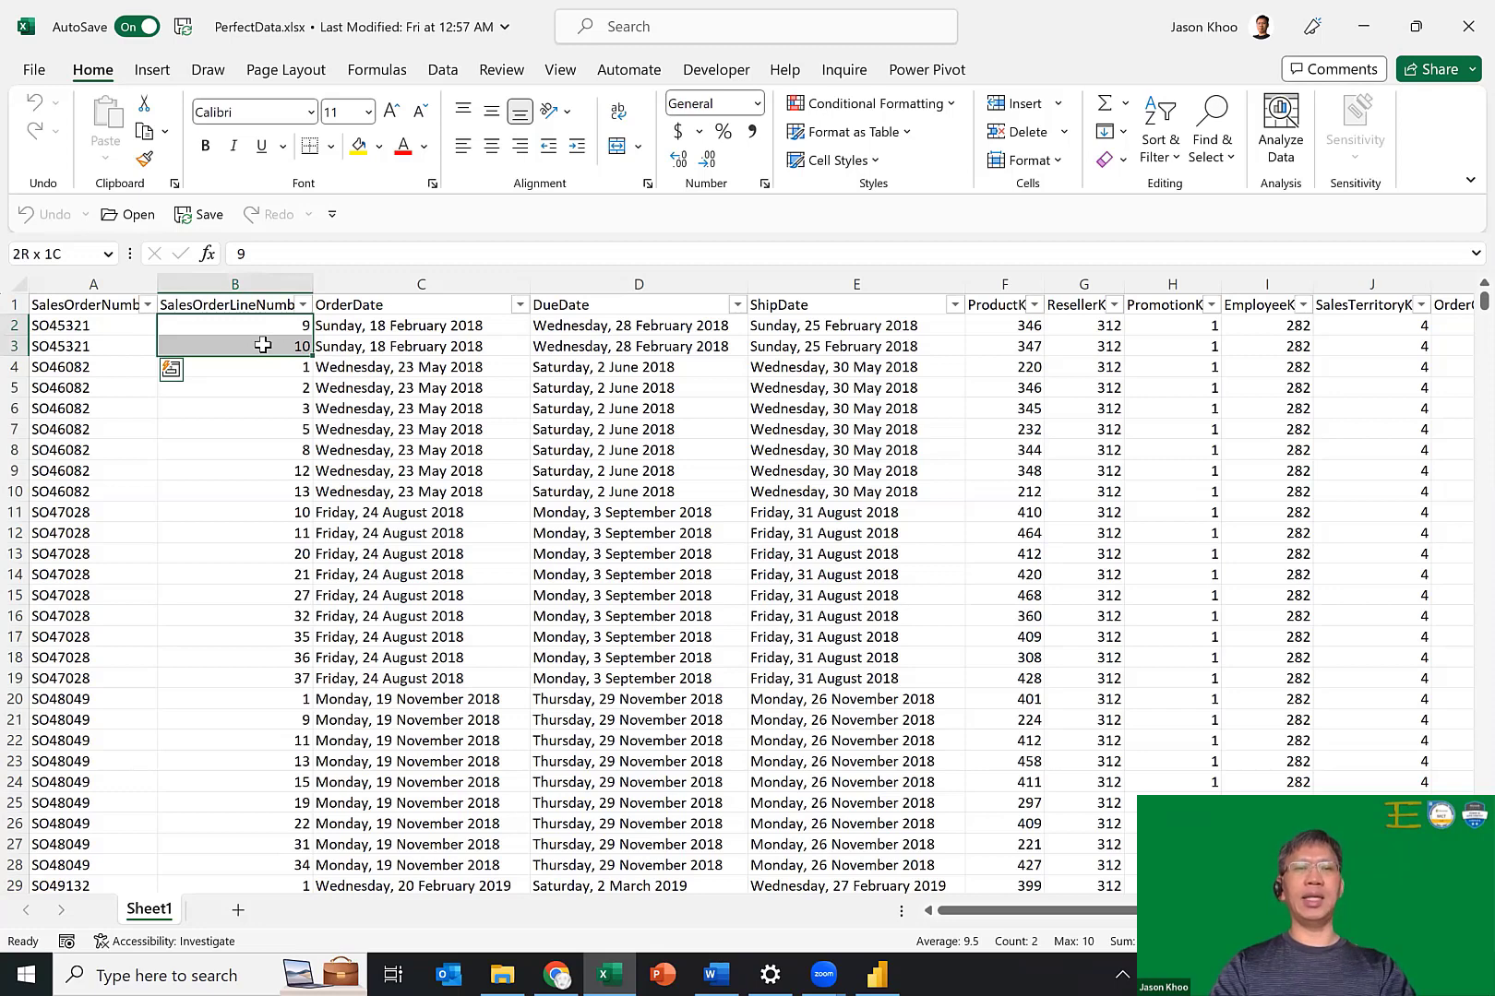
{"action": "key", "text": "ctrl+v"}
{"action": "key", "text": "Right"}
{"action": "left_click", "coordinate": [433, 345], "text": "shift"}
{"action": "key", "text": "ctrl+v"}
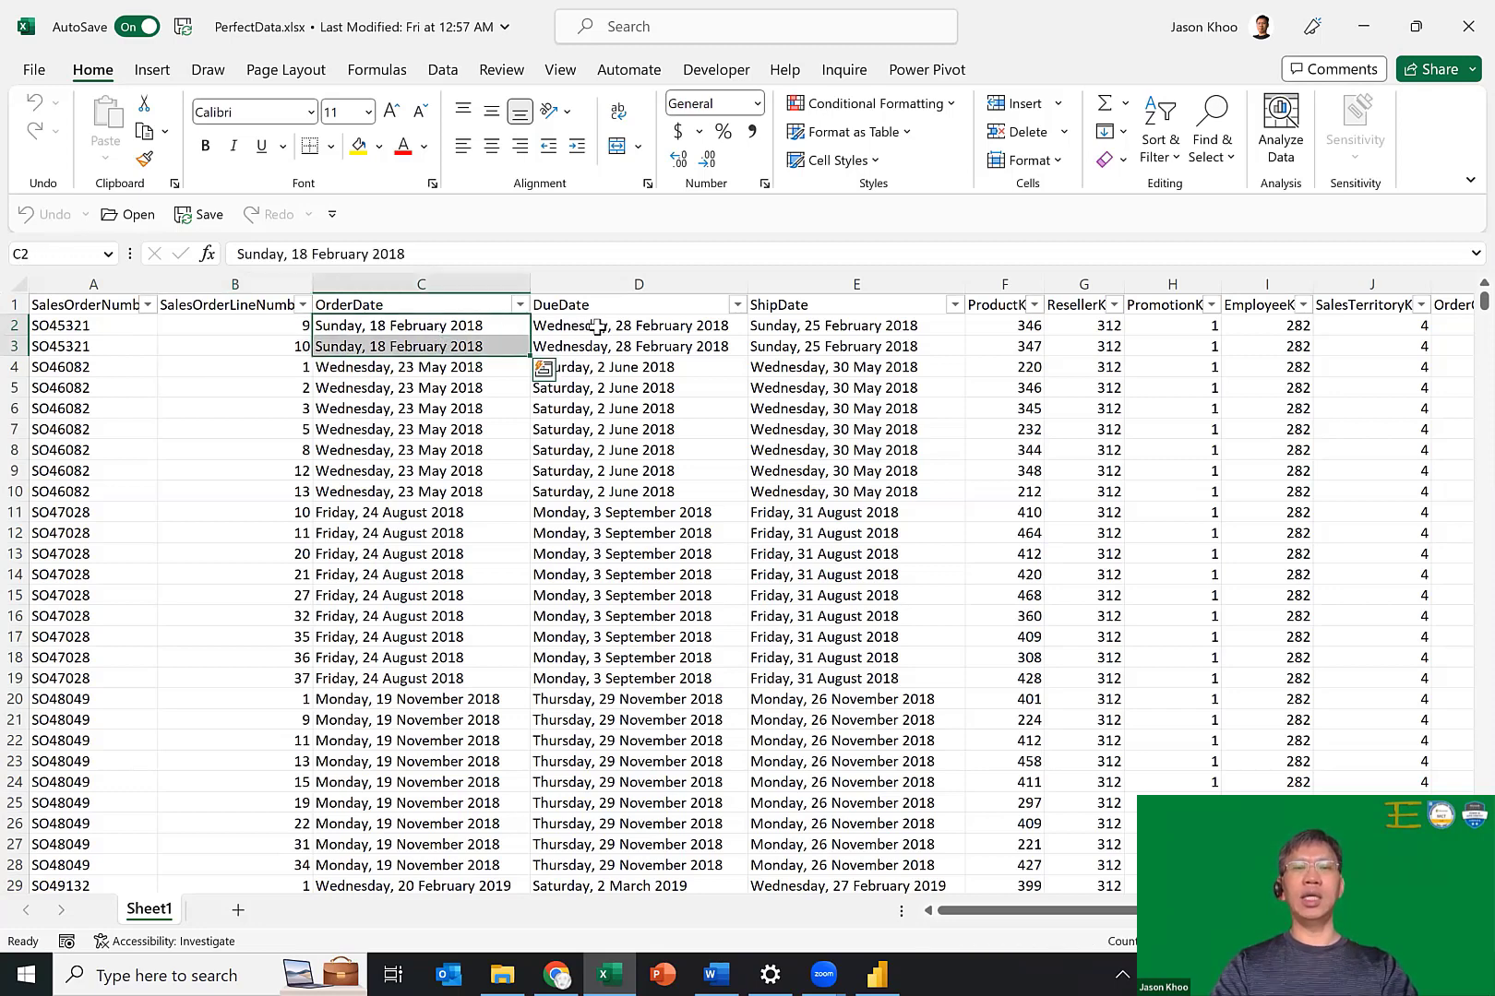
{"action": "key", "text": "Right"}
{"action": "left_click", "coordinate": [600, 347], "text": "shift"}
{"action": "key", "text": "ctrl+v"}
{"action": "key", "text": "Right"}
{"action": "left_click", "coordinate": [795, 348], "text": "shift"}
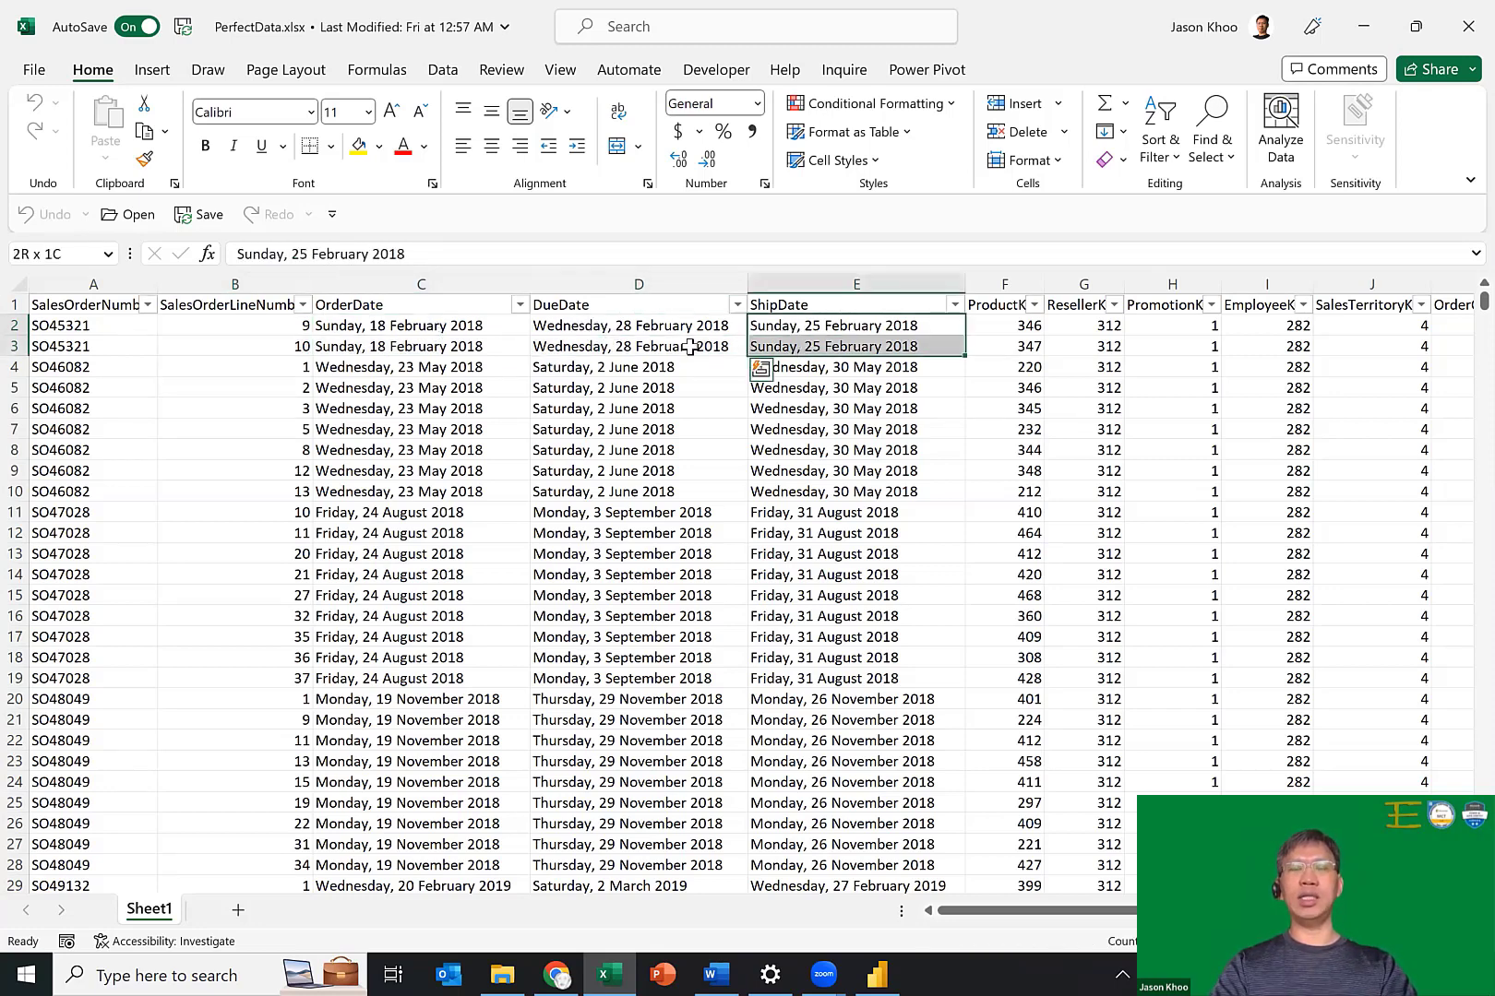
{"action": "key", "text": "ctrl+v"}
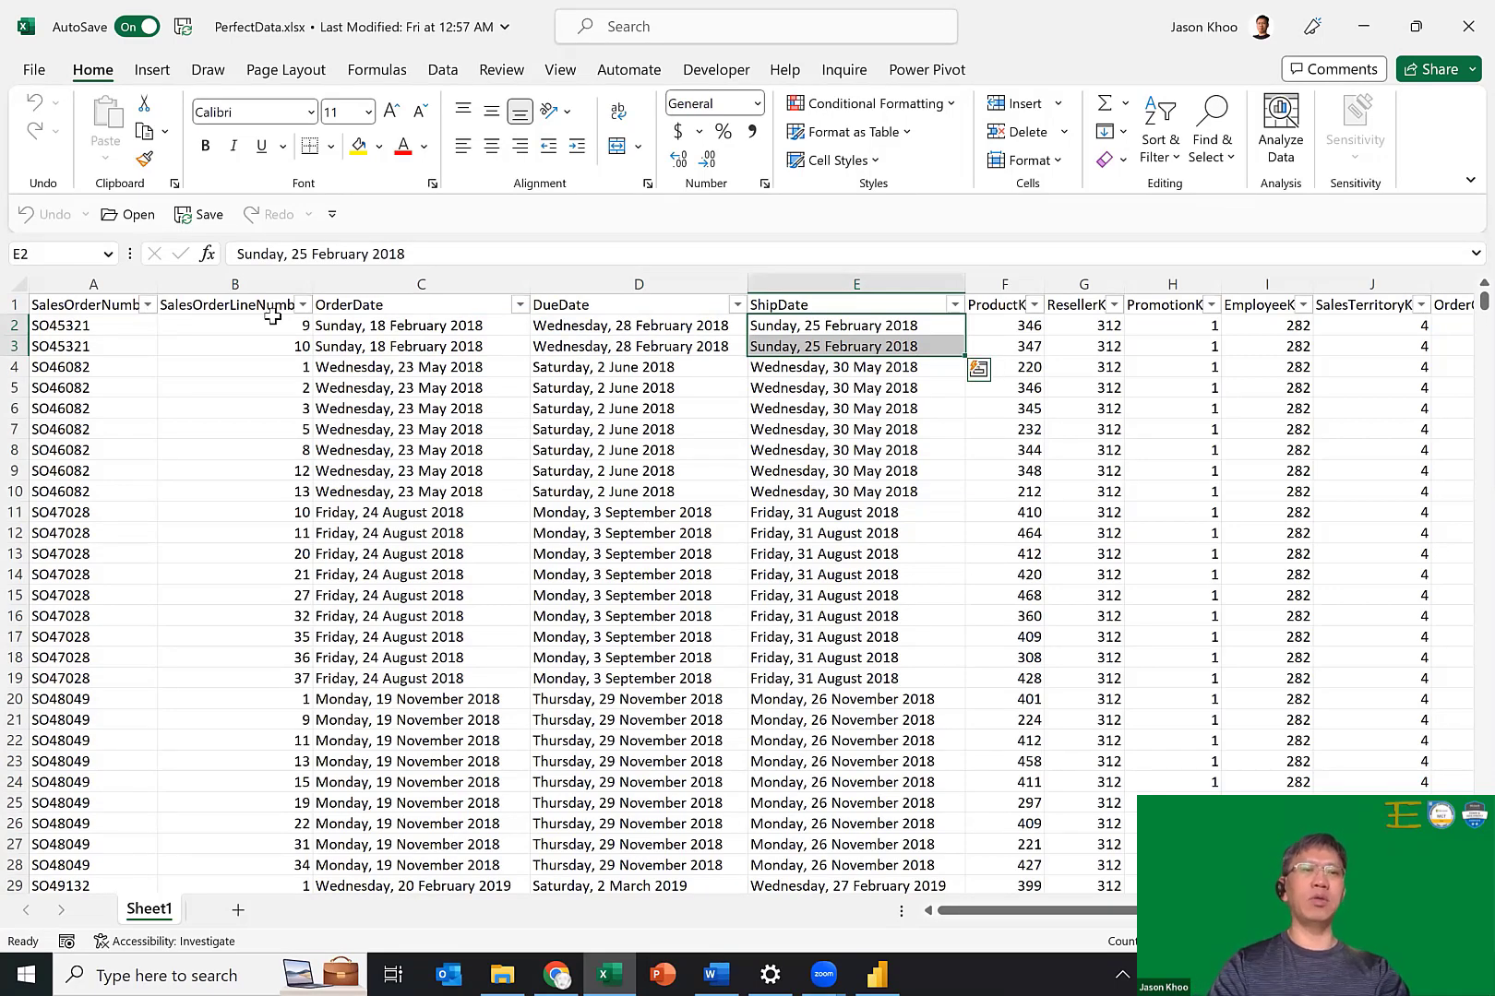
Review the column headers for the three dates, ProductKey and ResellerKey.
{"action": "left_click", "coordinate": [574, 304]}
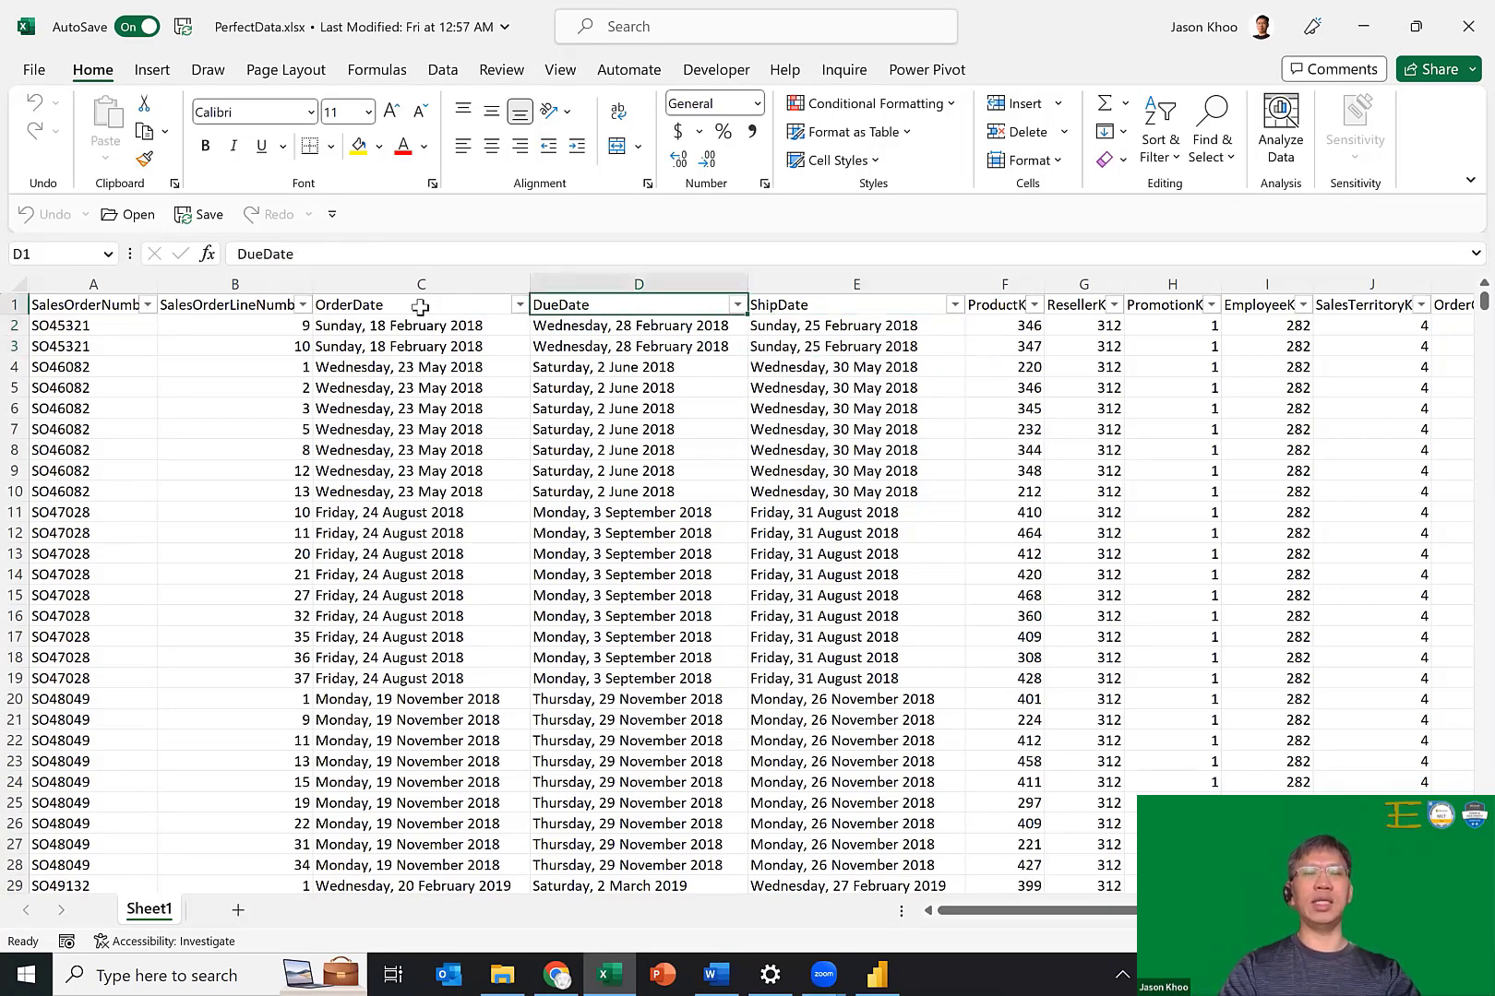
{"action": "left_click", "coordinate": [420, 299]}
{"action": "left_click", "coordinate": [813, 303]}
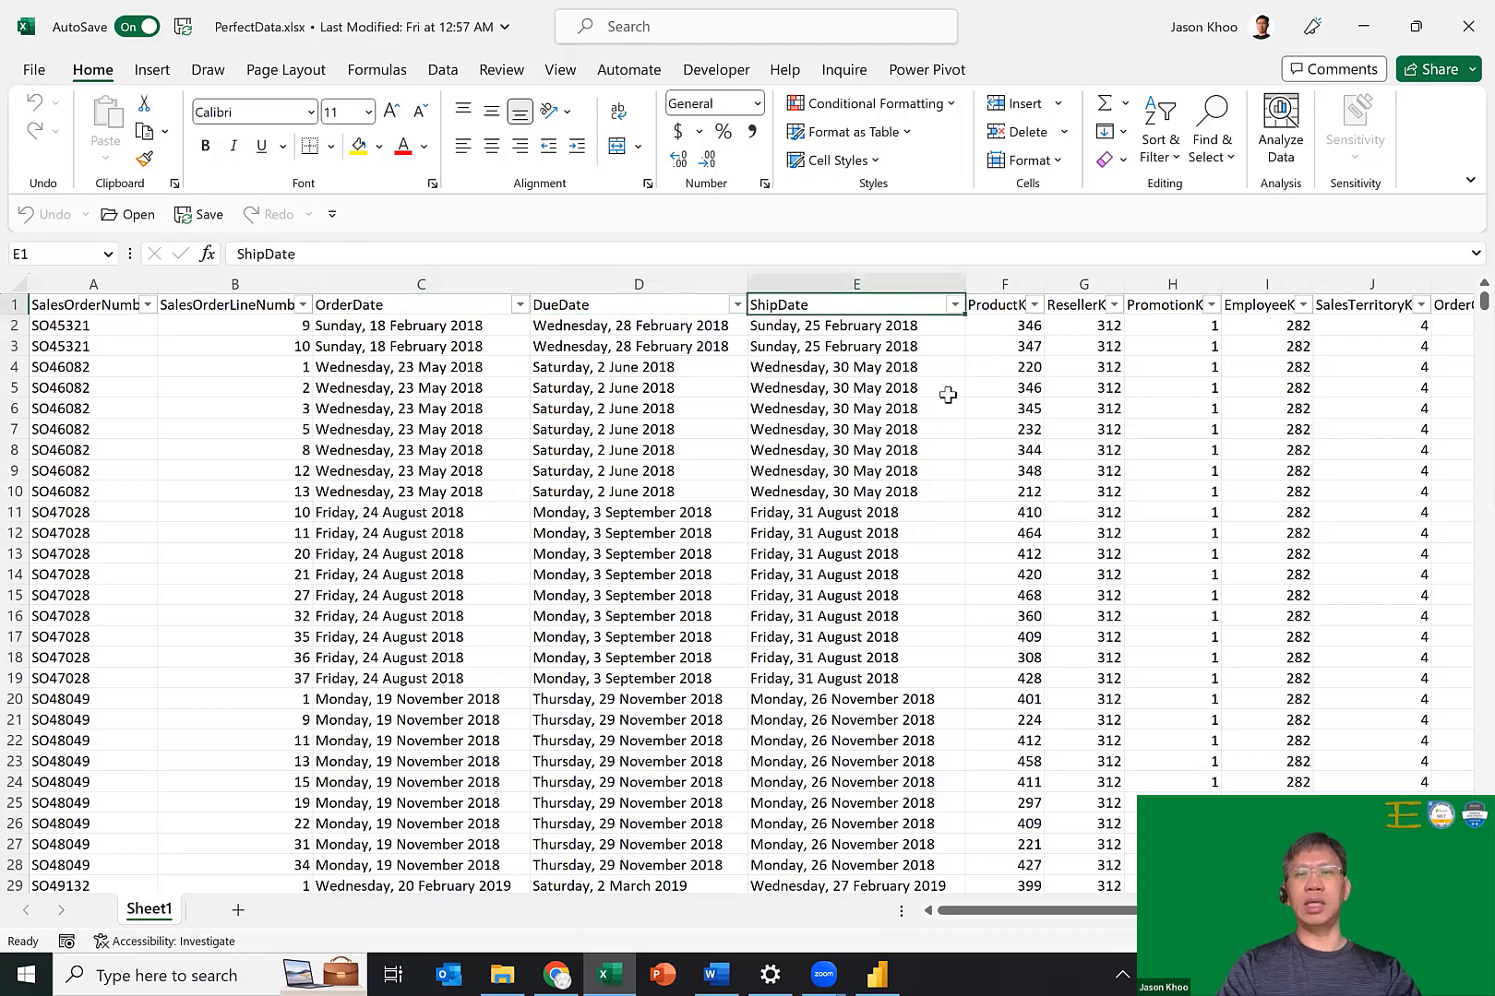
{"action": "left_click", "coordinate": [1006, 308]}
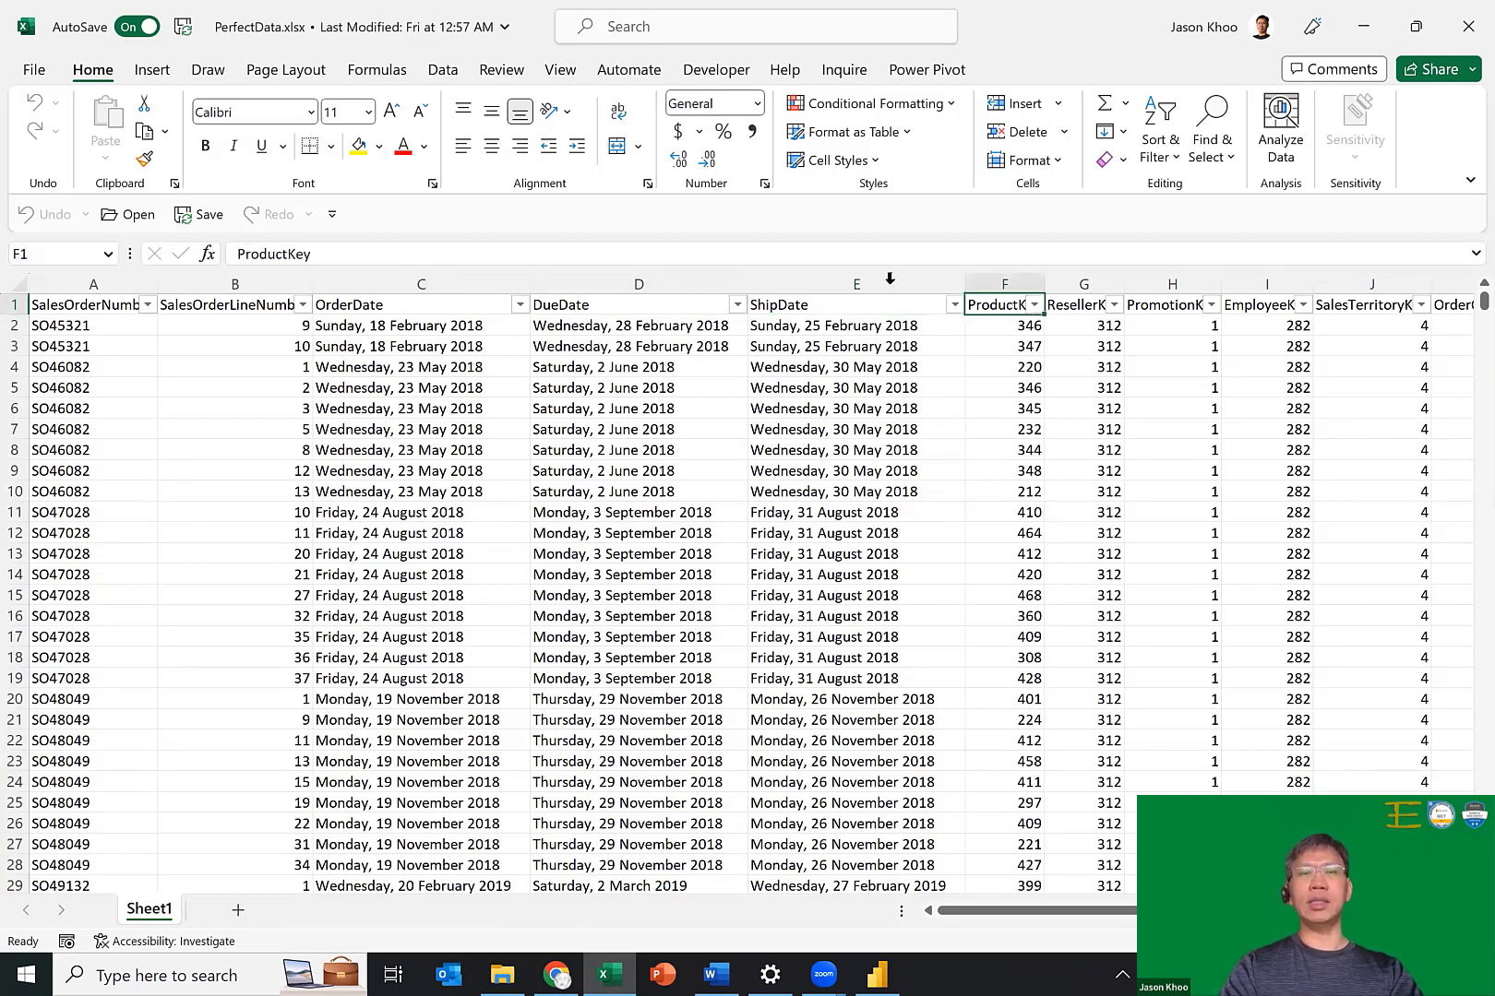
{"action": "left_click", "coordinate": [1064, 305]}
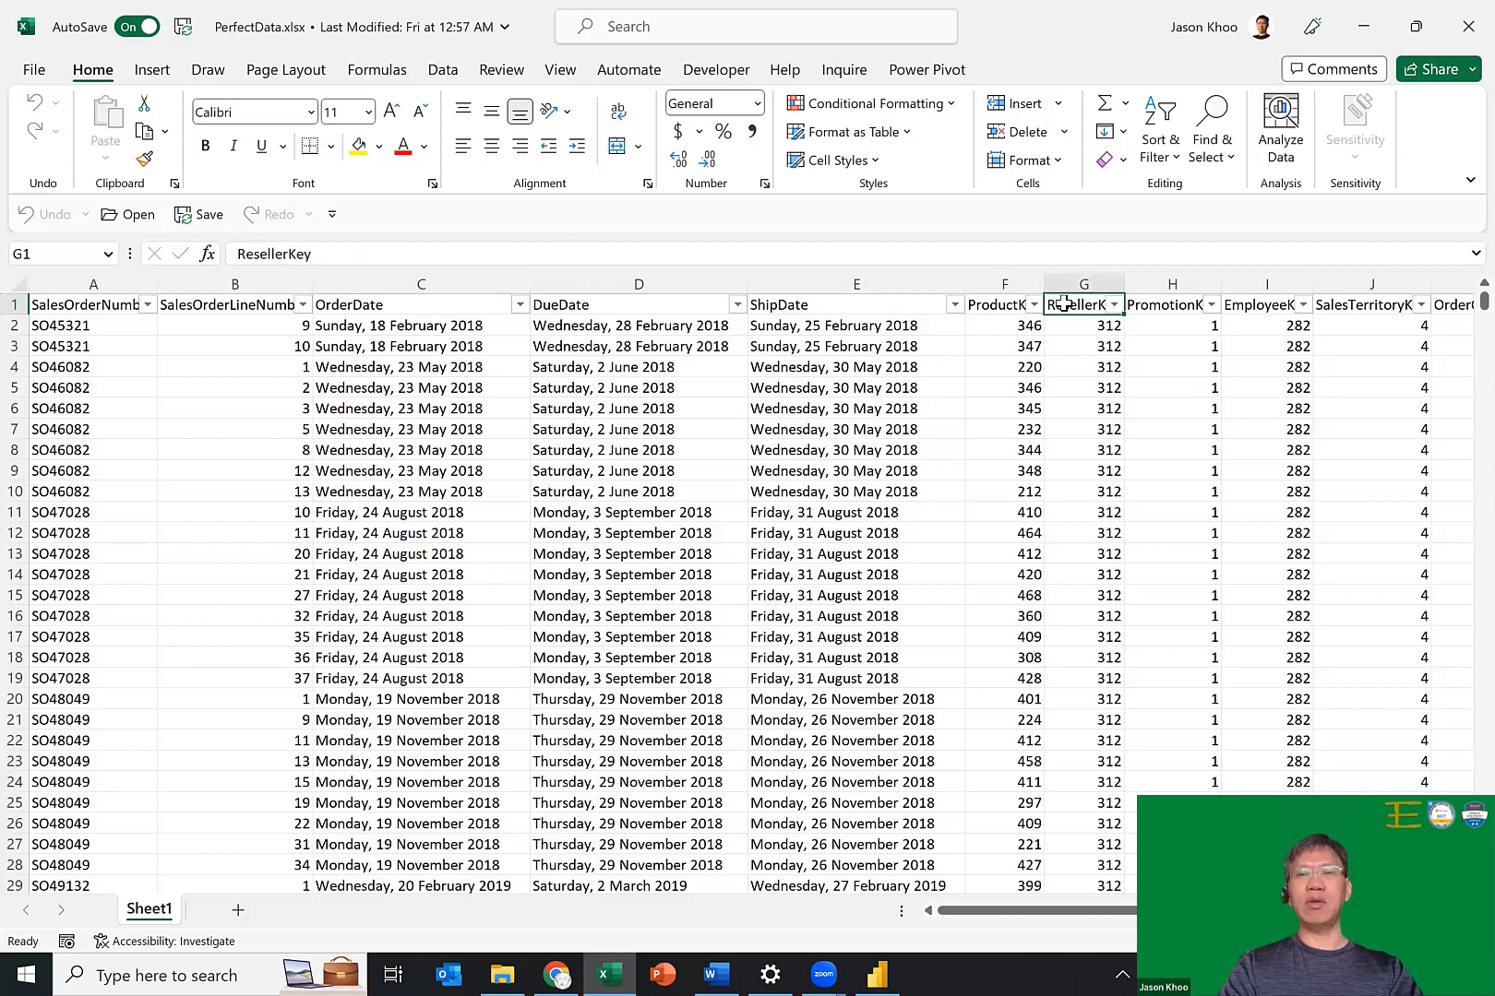
Examine the first record's product, reseller, promotion, employee and territory keys, plus its order quantity, unit price, total product cost and sales amount.
{"action": "left_click_drag", "start_coordinate": [996, 916], "coordinate": [1055, 916]}
{"action": "scroll", "coordinate": [916, 458], "scroll_direction": "right", "scroll_amount": 3}
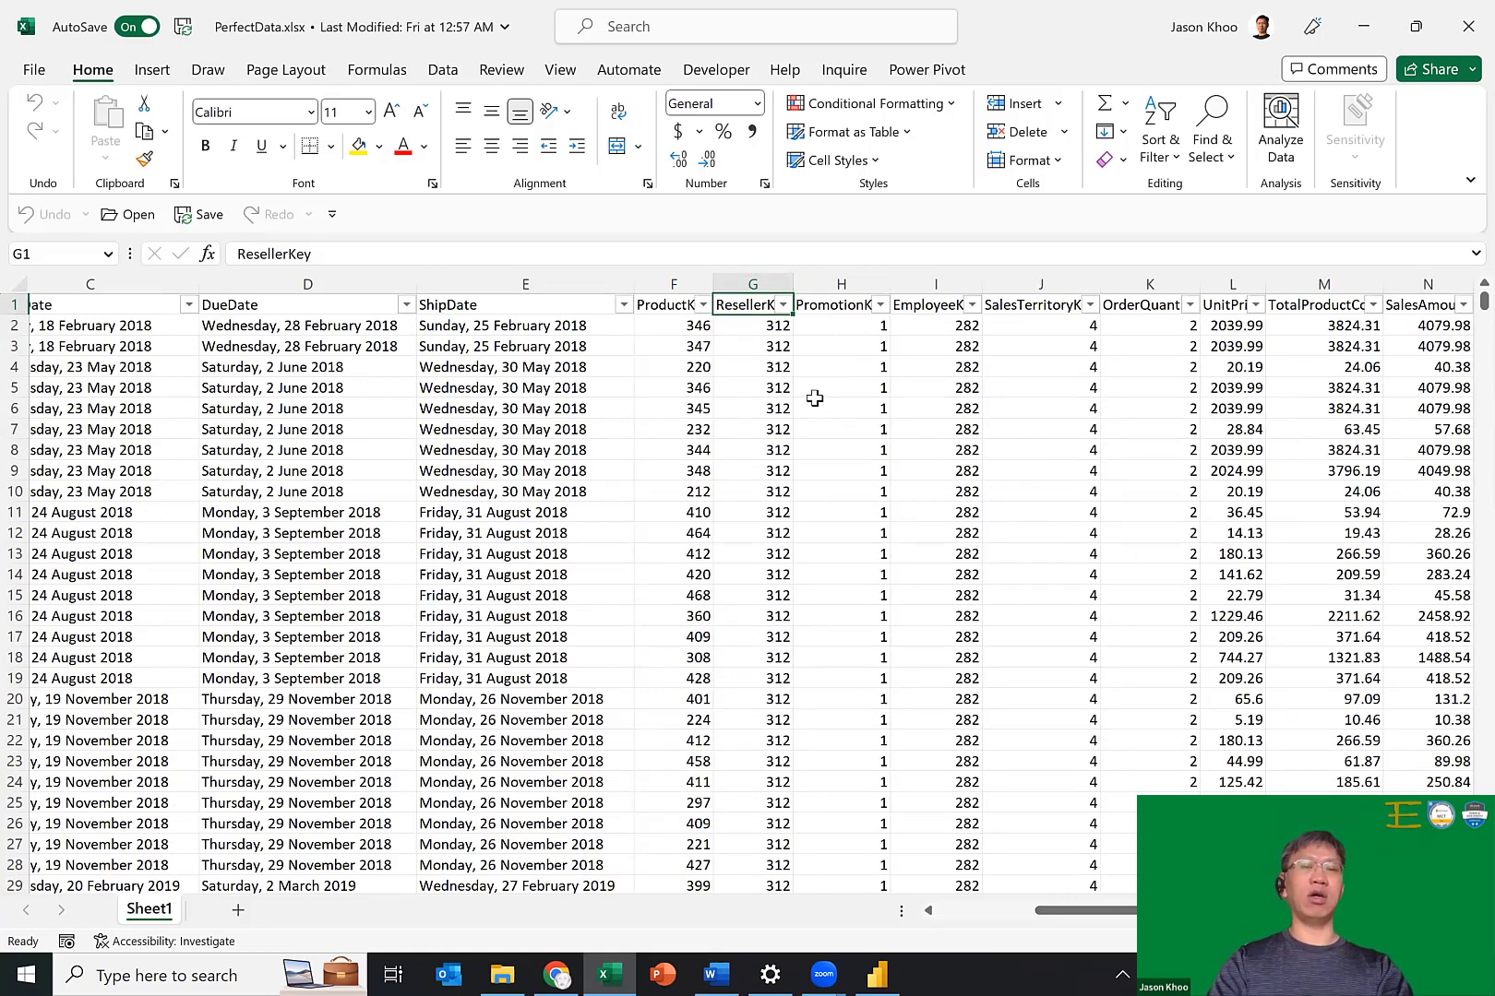
{"action": "left_click", "coordinate": [673, 325]}
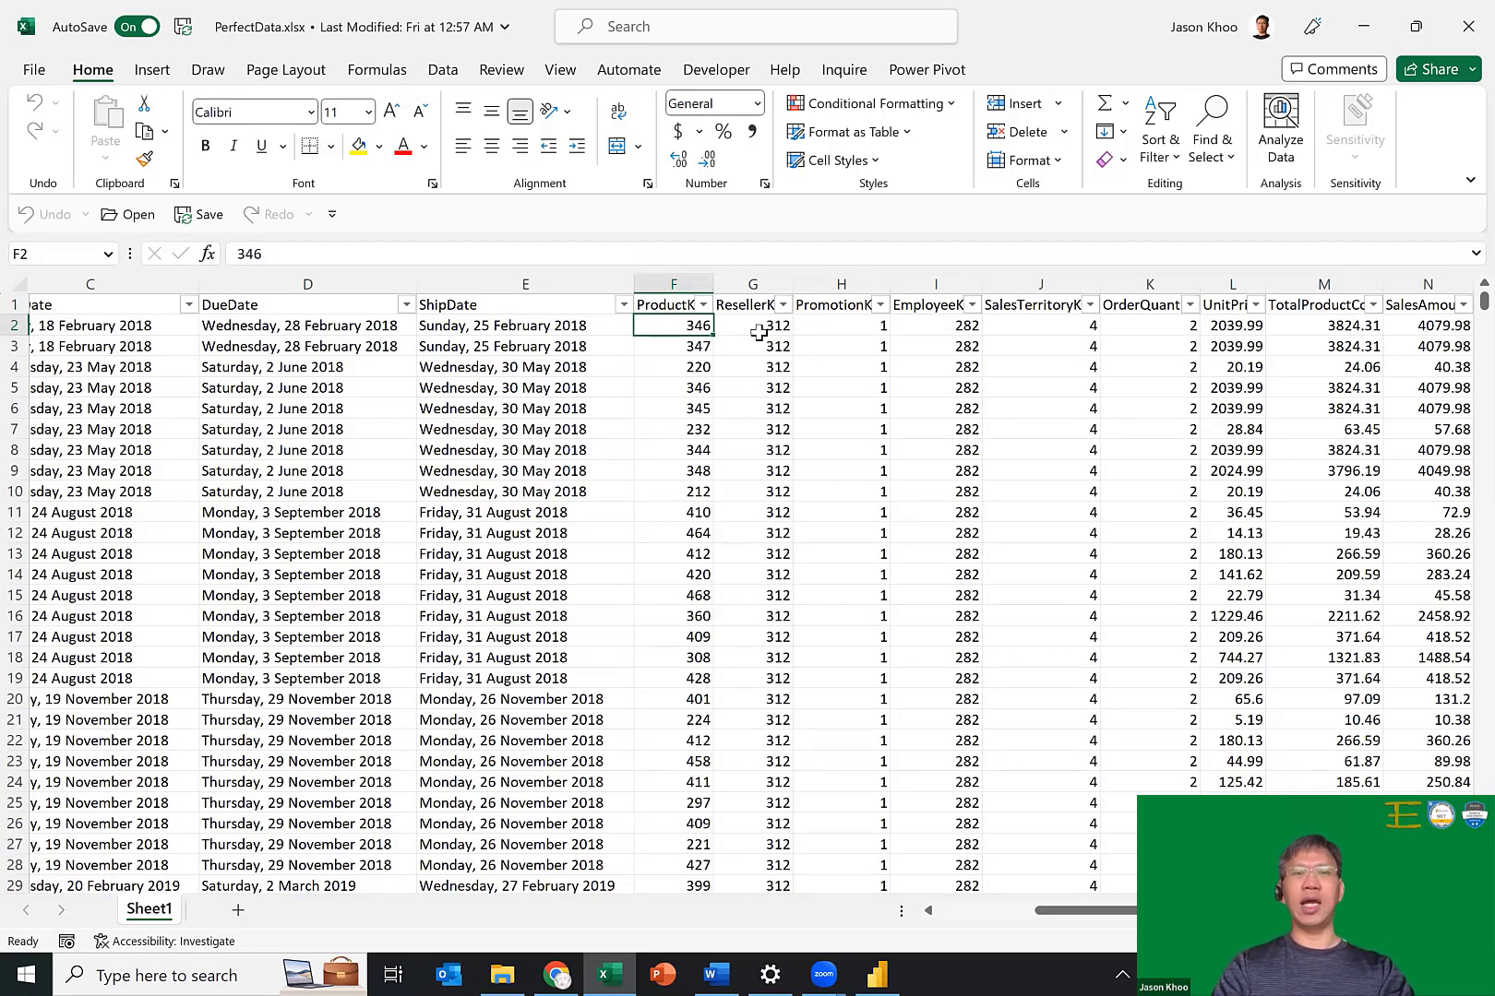
{"action": "left_click", "coordinate": [754, 328]}
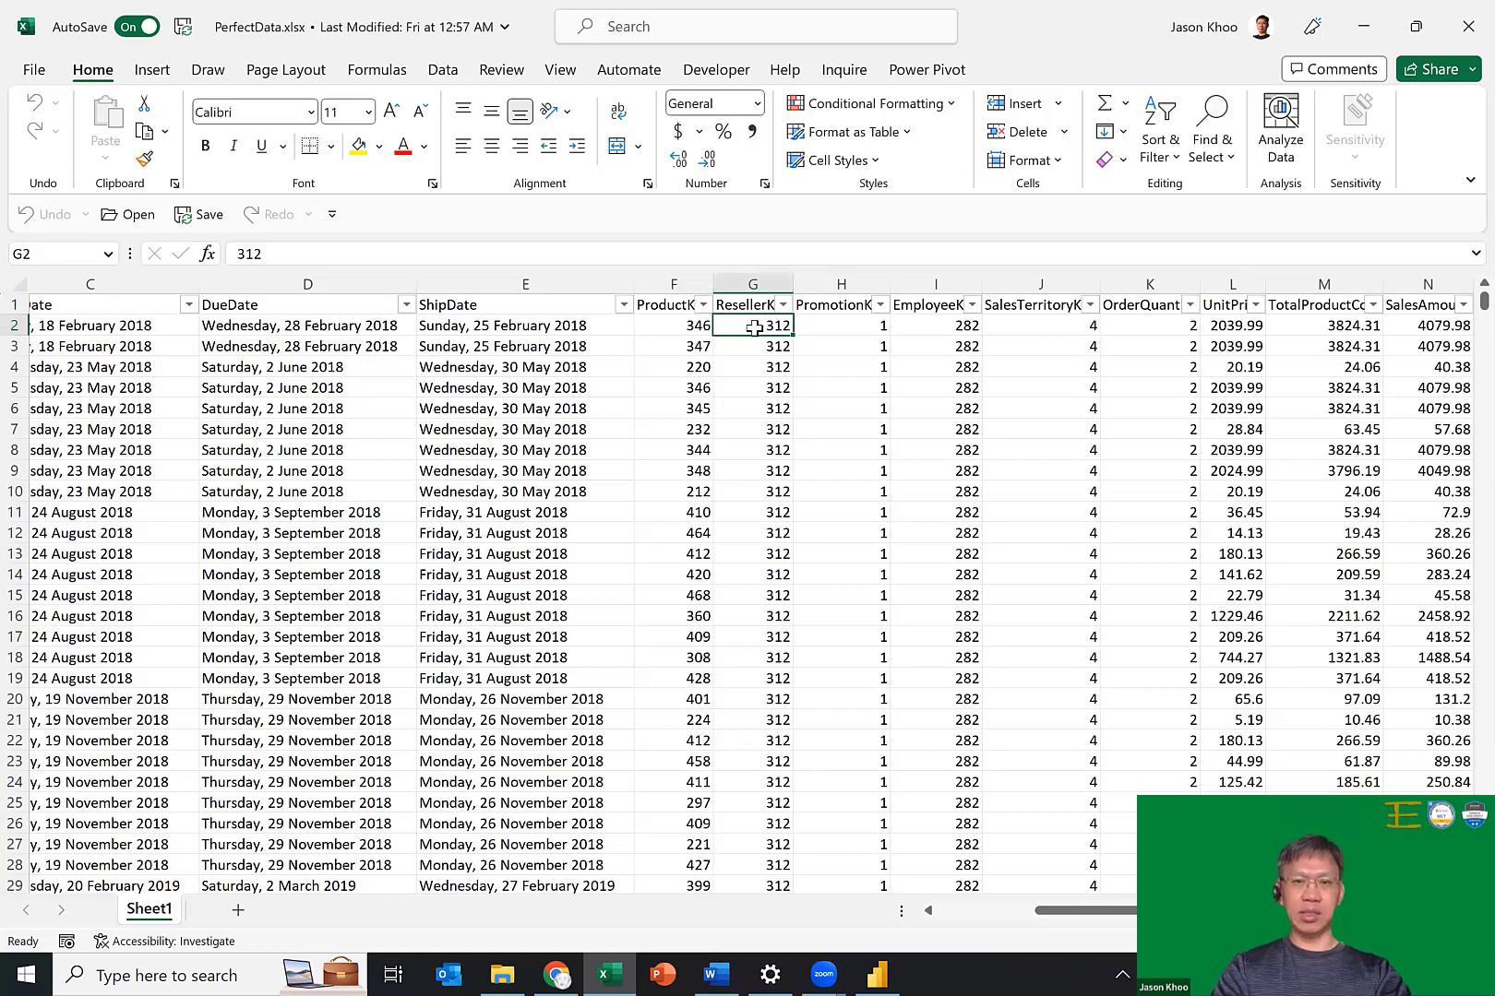
{"action": "left_click", "coordinate": [840, 327]}
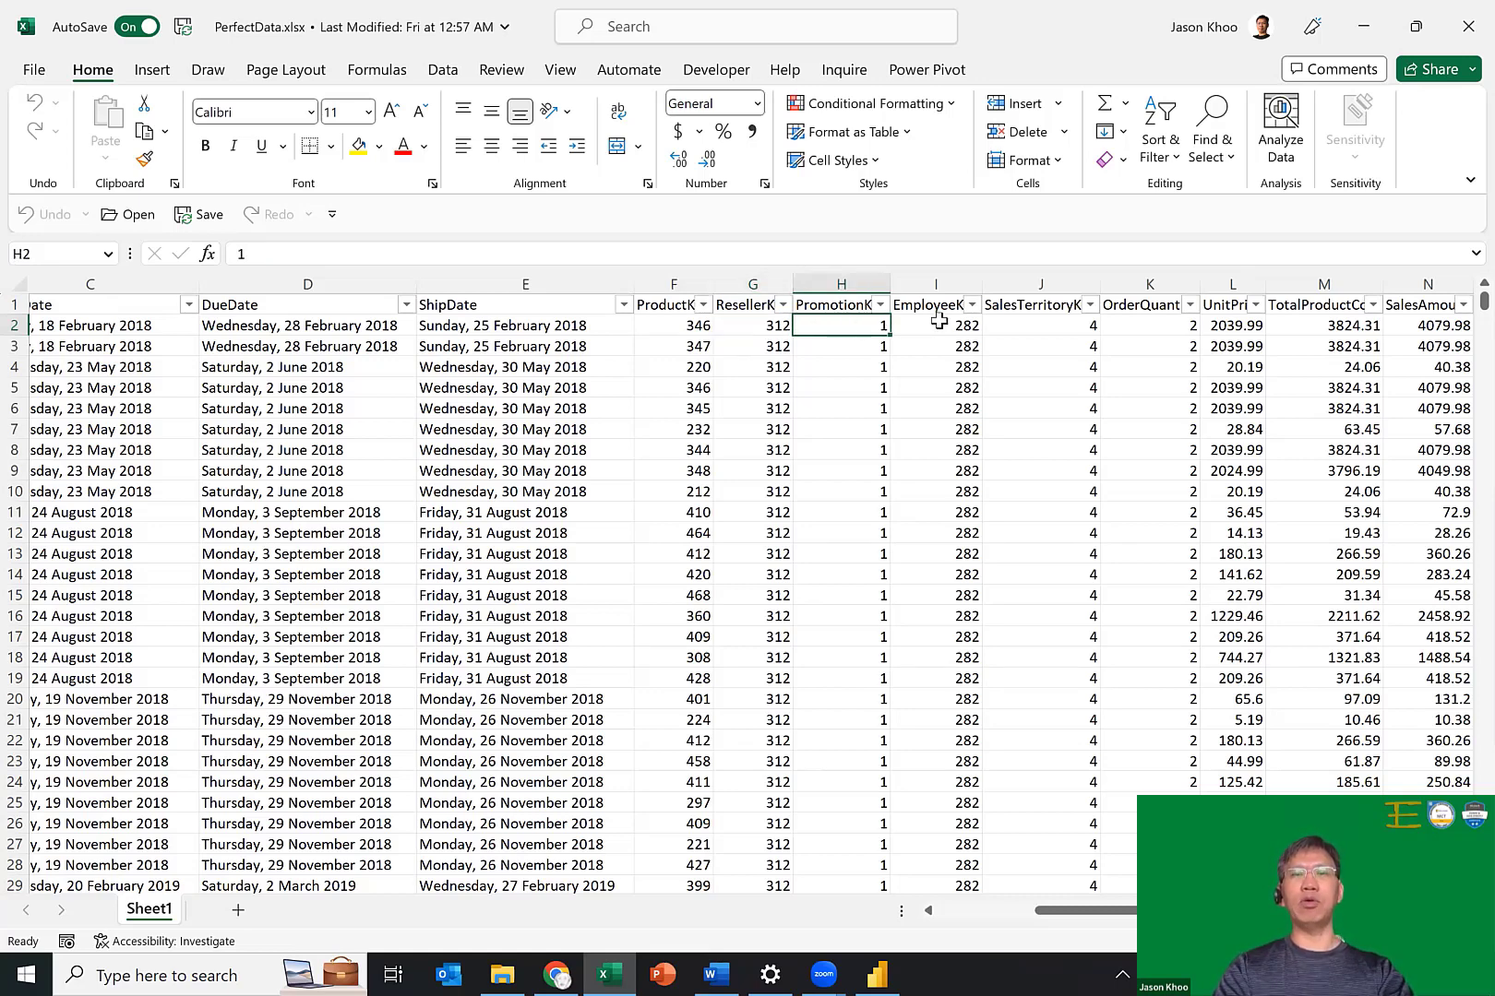
{"action": "left_click", "coordinate": [938, 322]}
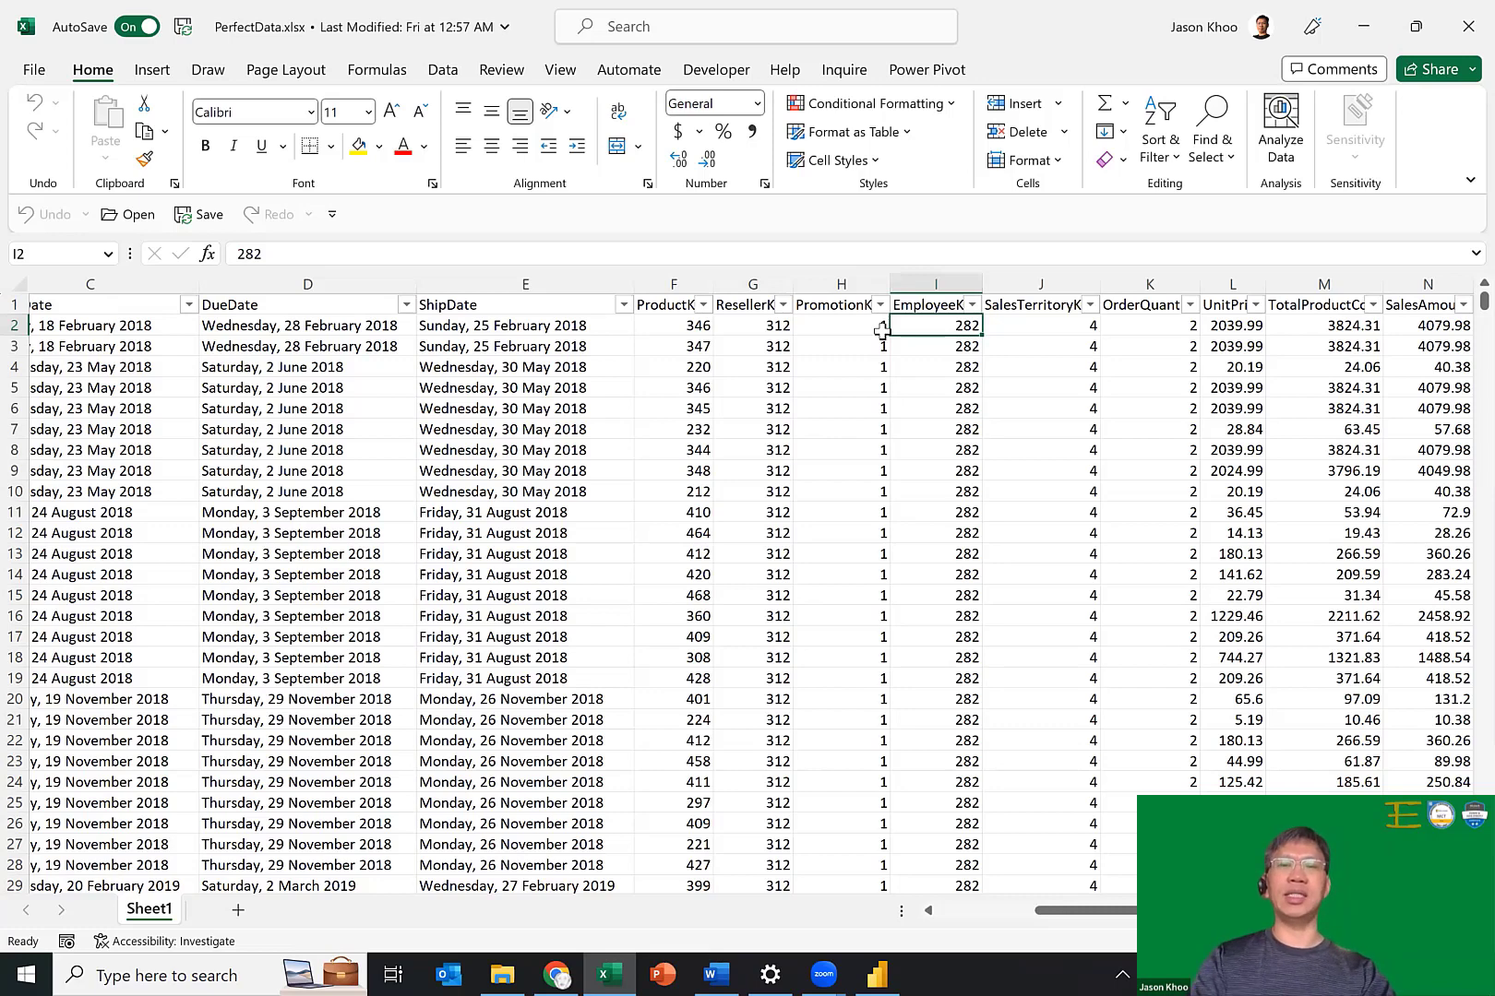
{"action": "left_click", "coordinate": [1030, 325]}
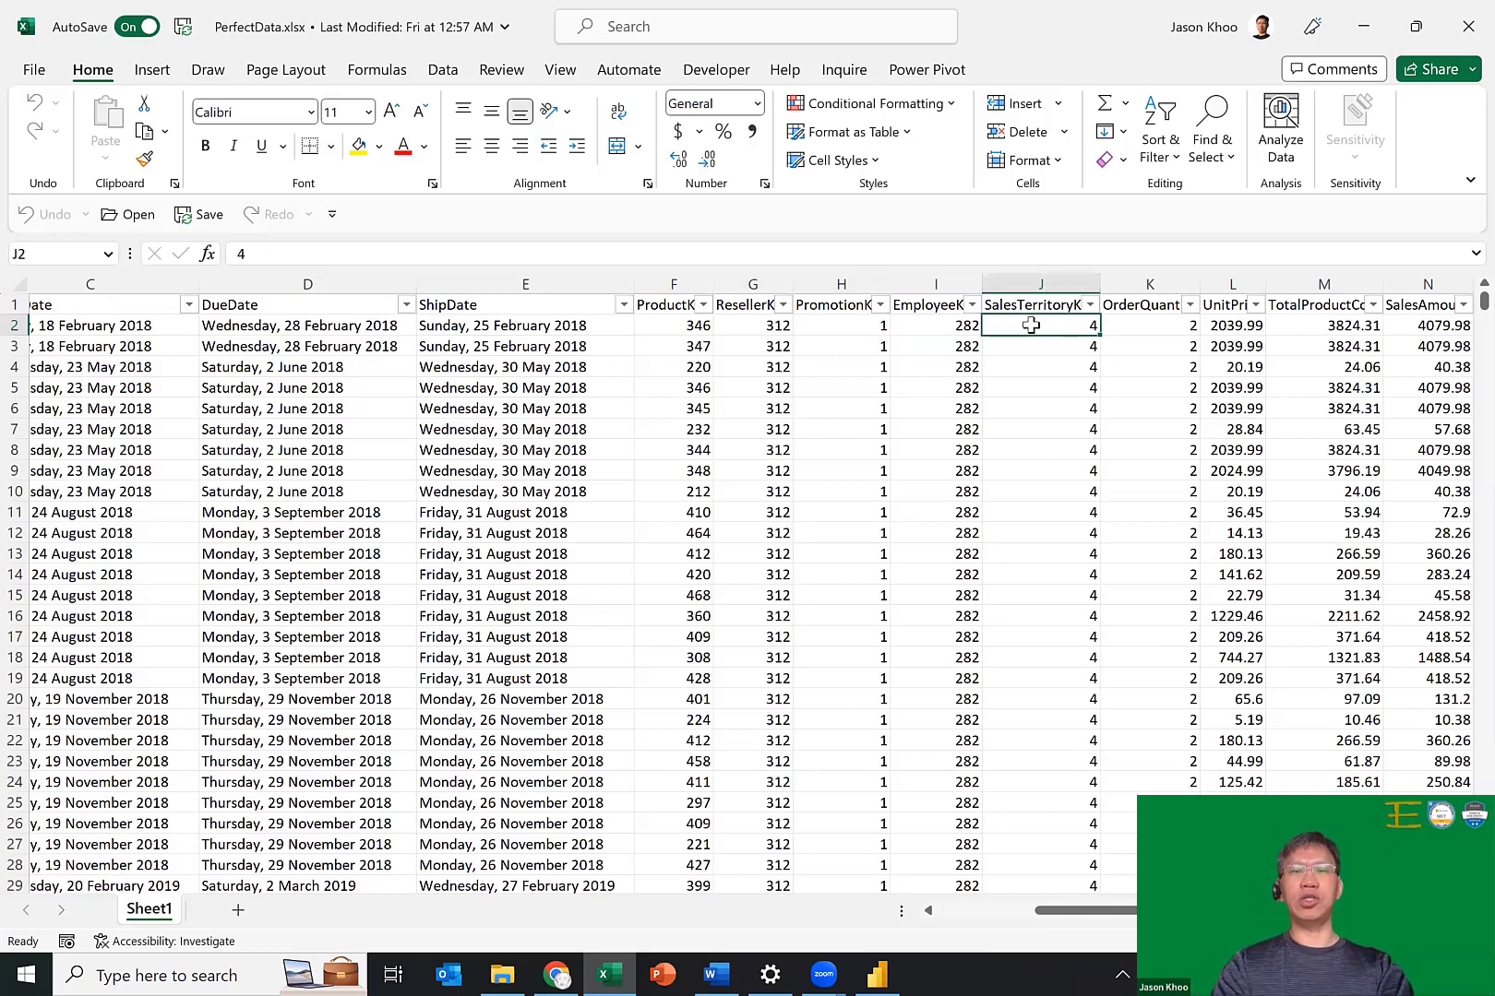
{"action": "left_click", "coordinate": [1151, 328]}
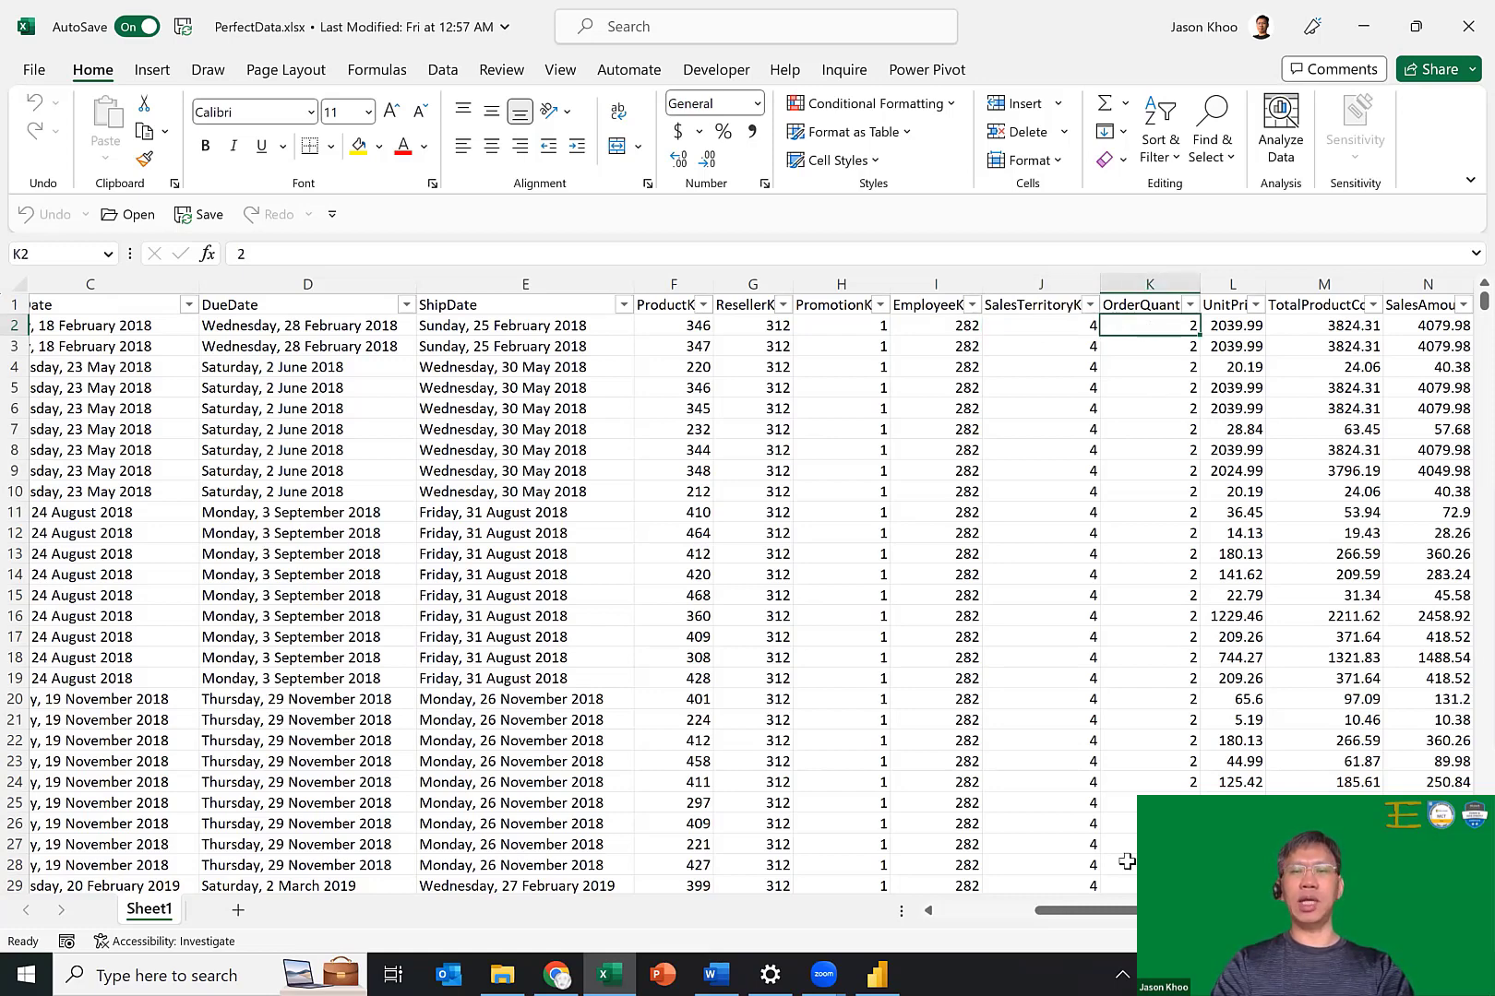
{"action": "scroll", "coordinate": [1209, 391], "scroll_direction": "right", "scroll_amount": 2}
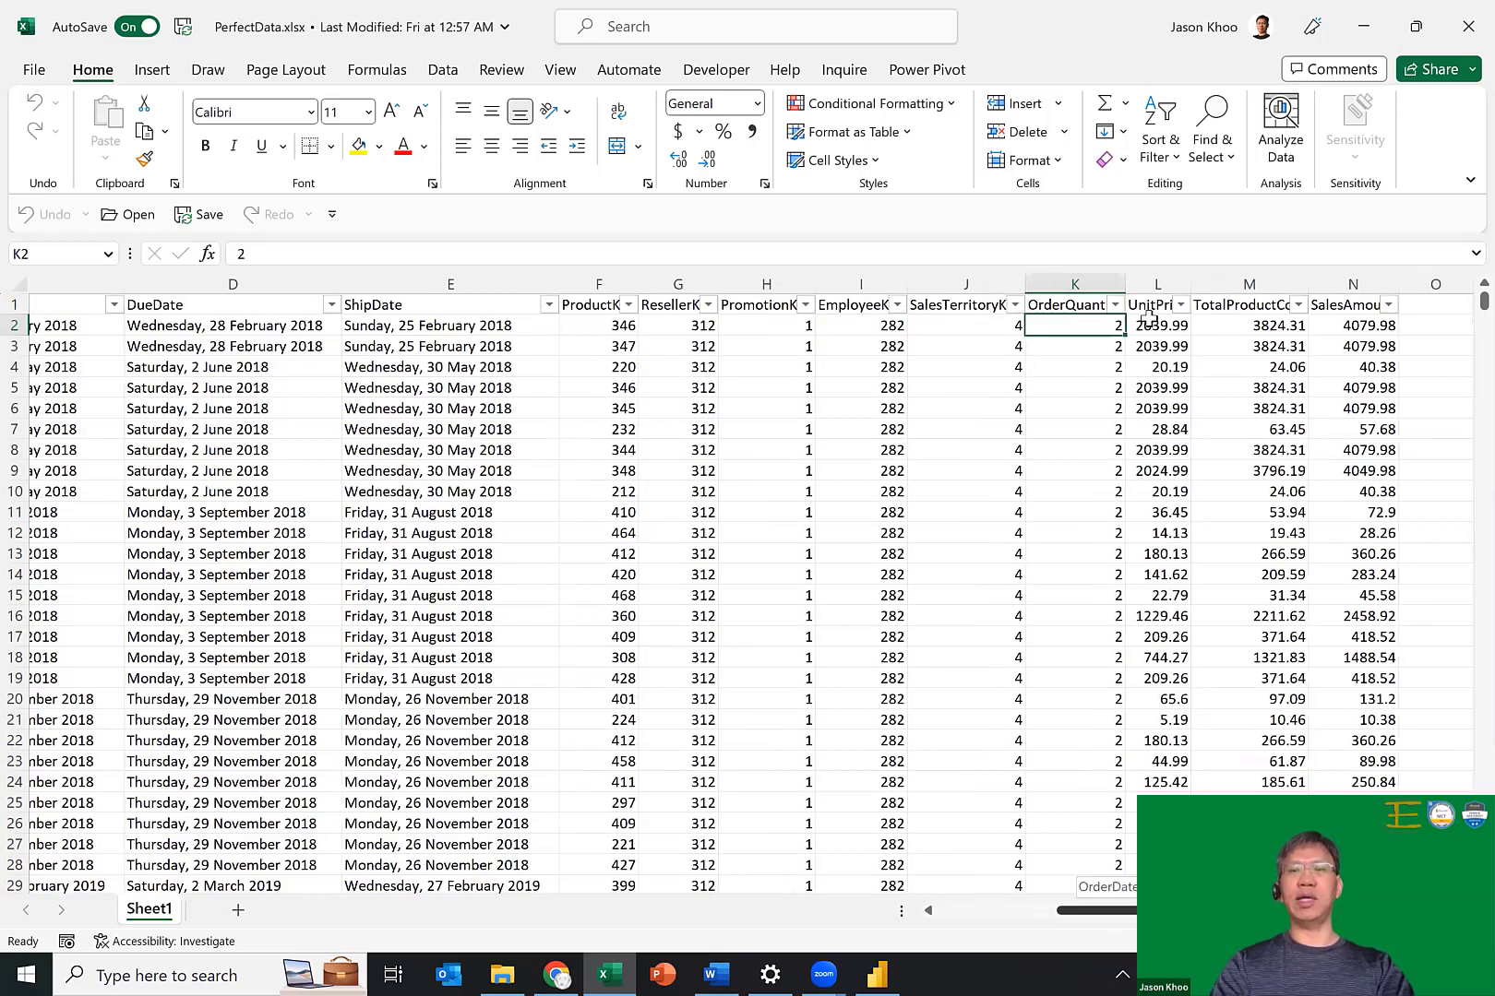
{"action": "left_click", "coordinate": [1144, 325]}
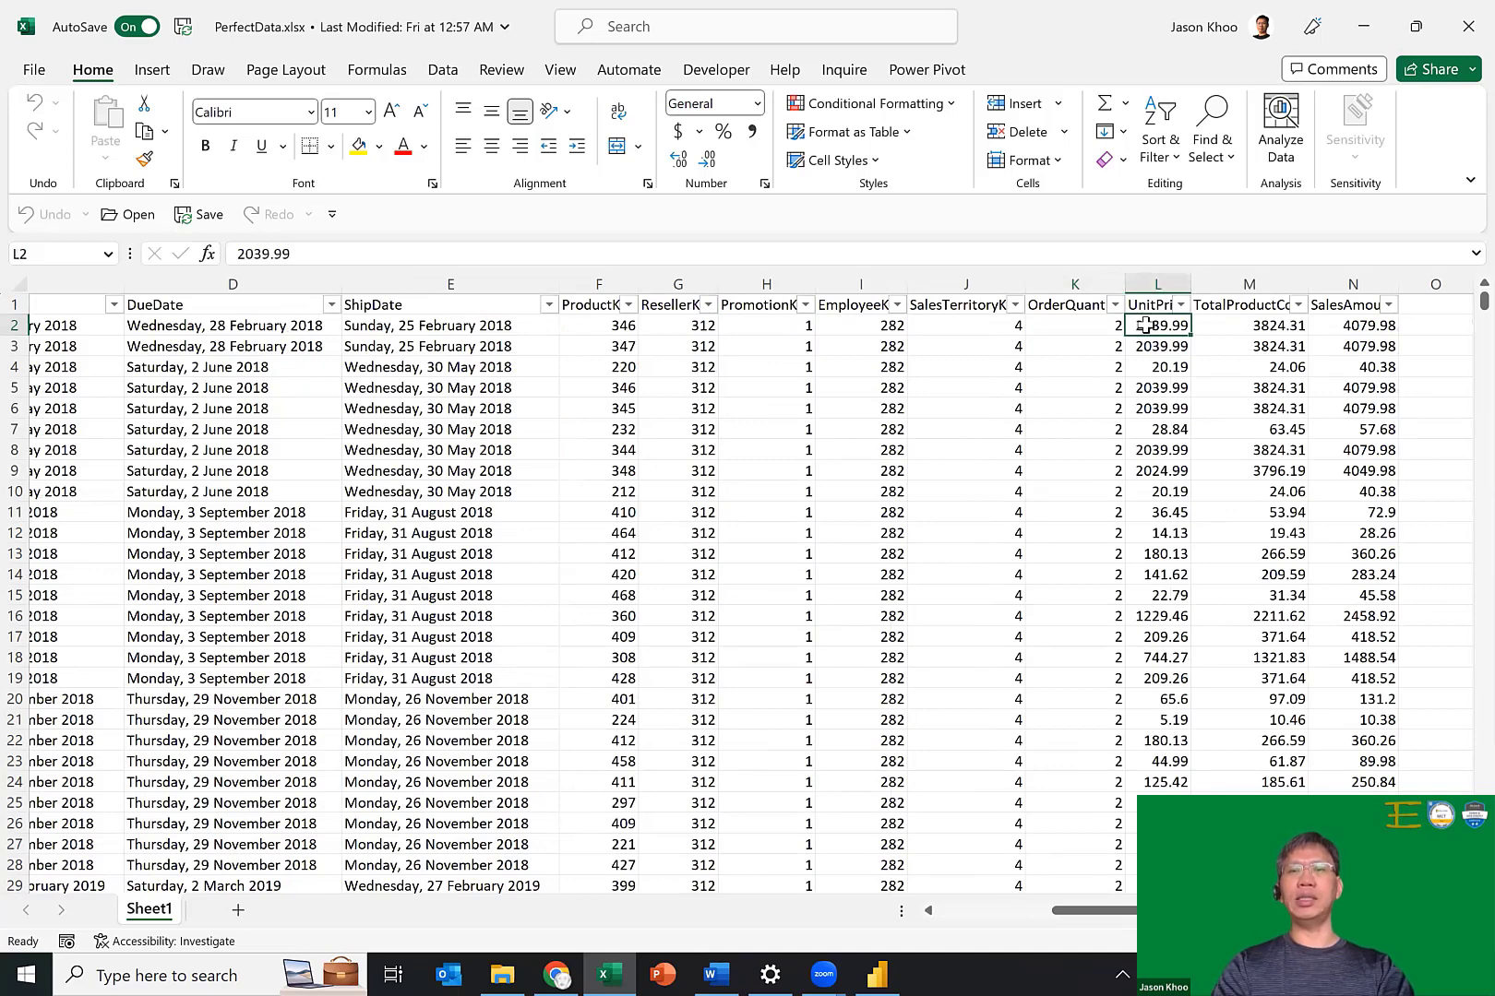
{"action": "left_click", "coordinate": [1231, 325]}
{"action": "left_click", "coordinate": [1352, 326]}
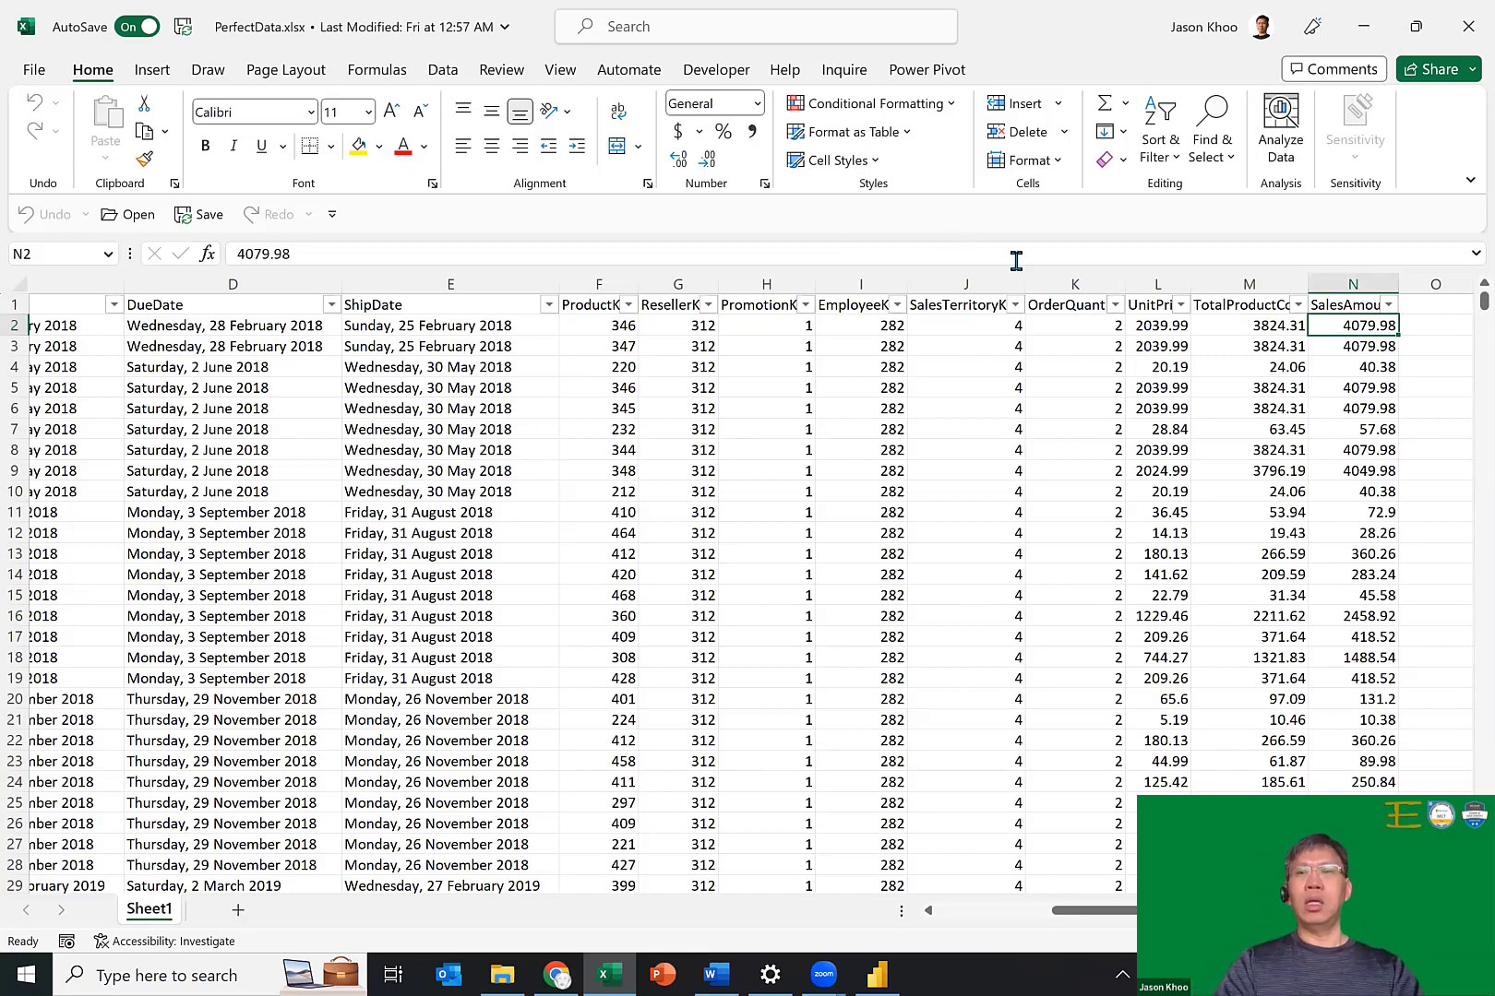
Close the PerfectData.xlsx workbook, switch to Power BI Desktop and open the complete list of data sources.
{"action": "left_click", "coordinate": [1467, 31]}
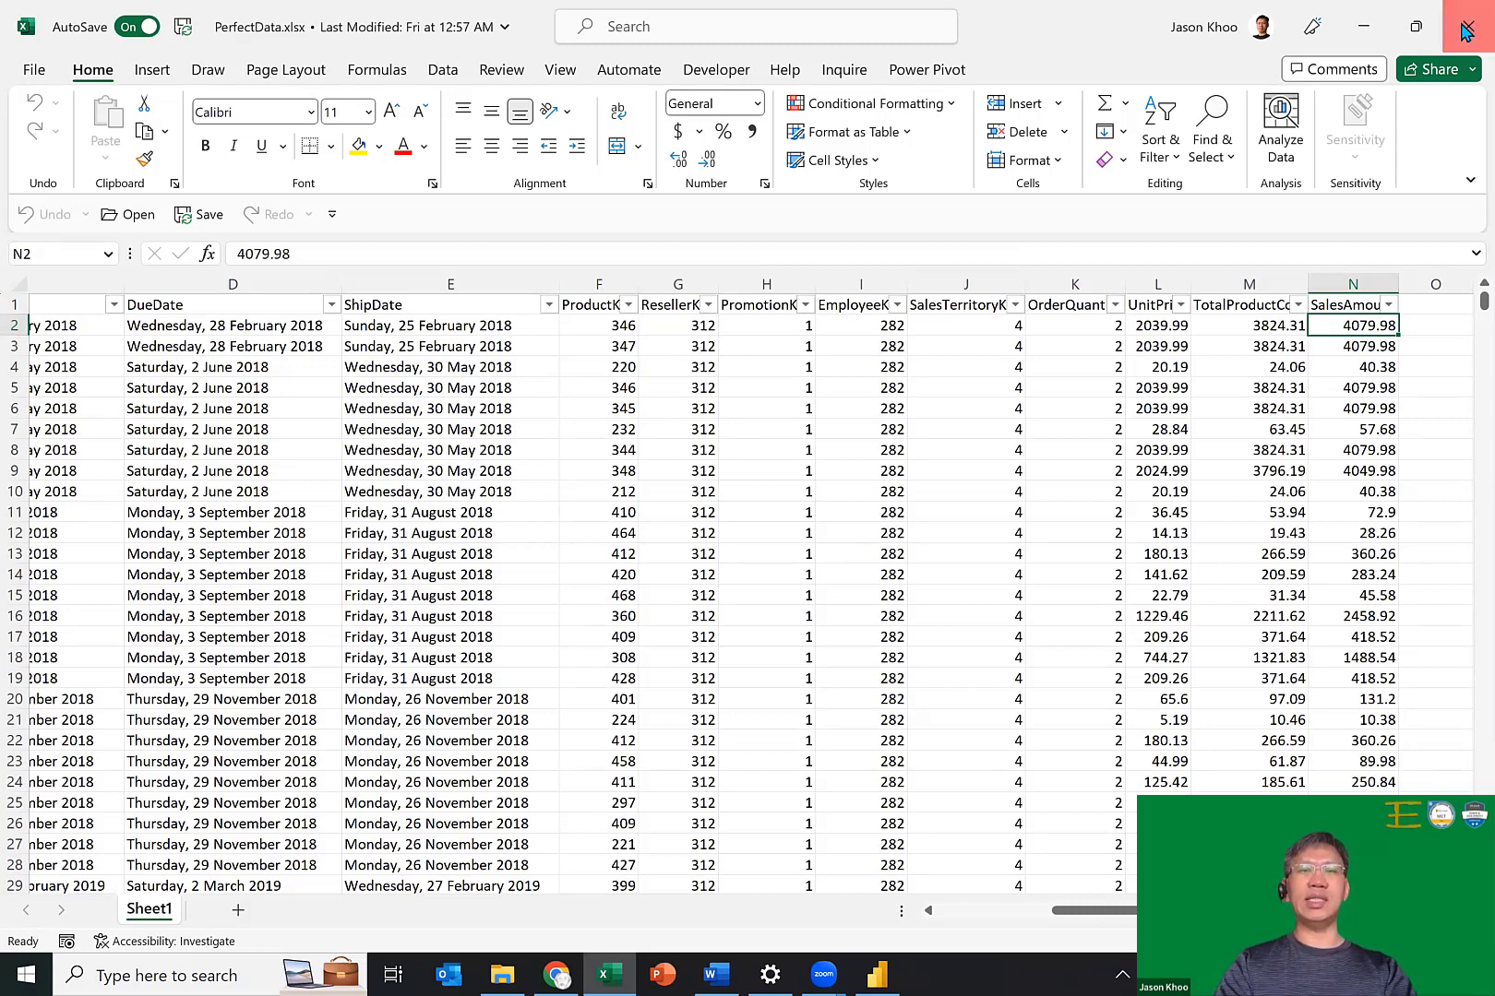
{"action": "left_click", "coordinate": [878, 971]}
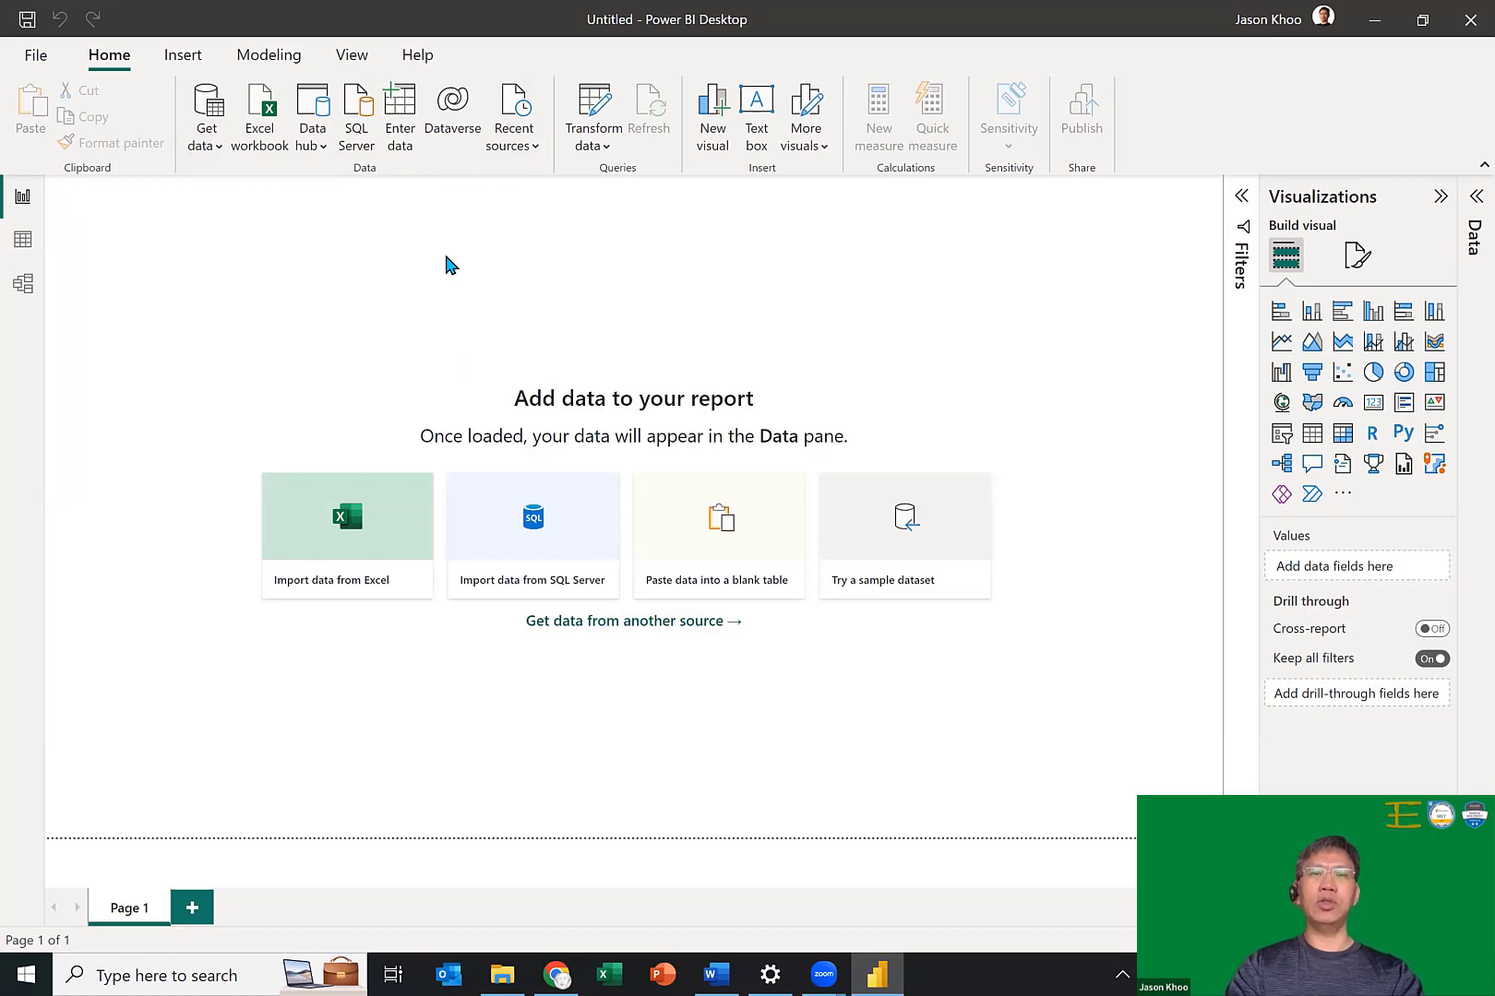
{"action": "left_click", "coordinate": [205, 147]}
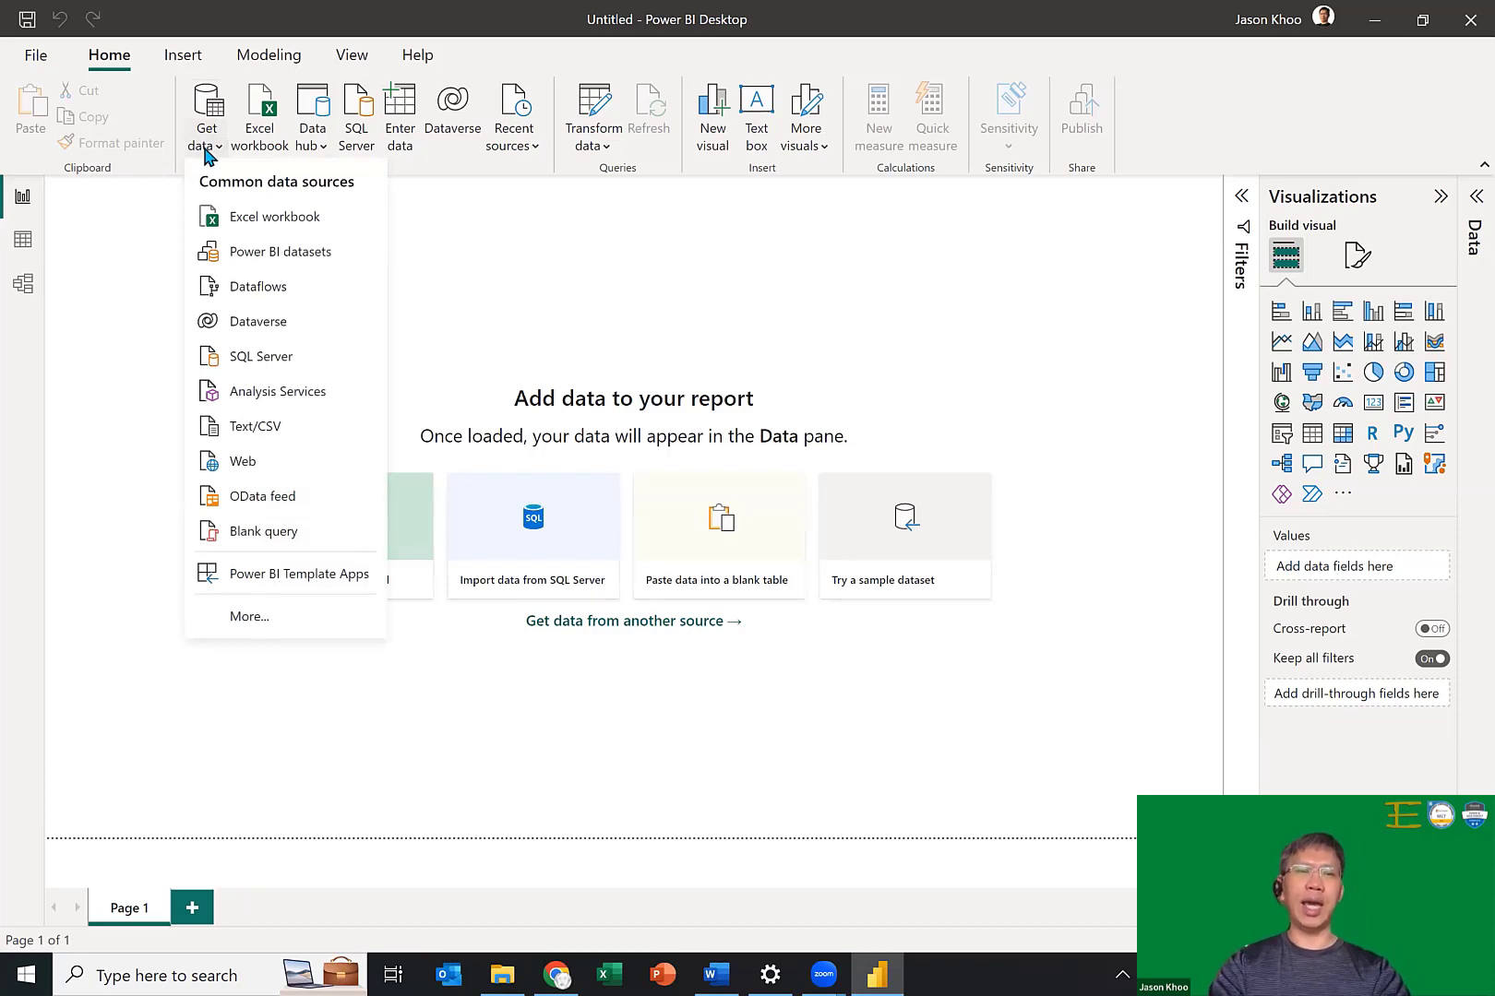
{"action": "left_click", "coordinate": [263, 616]}
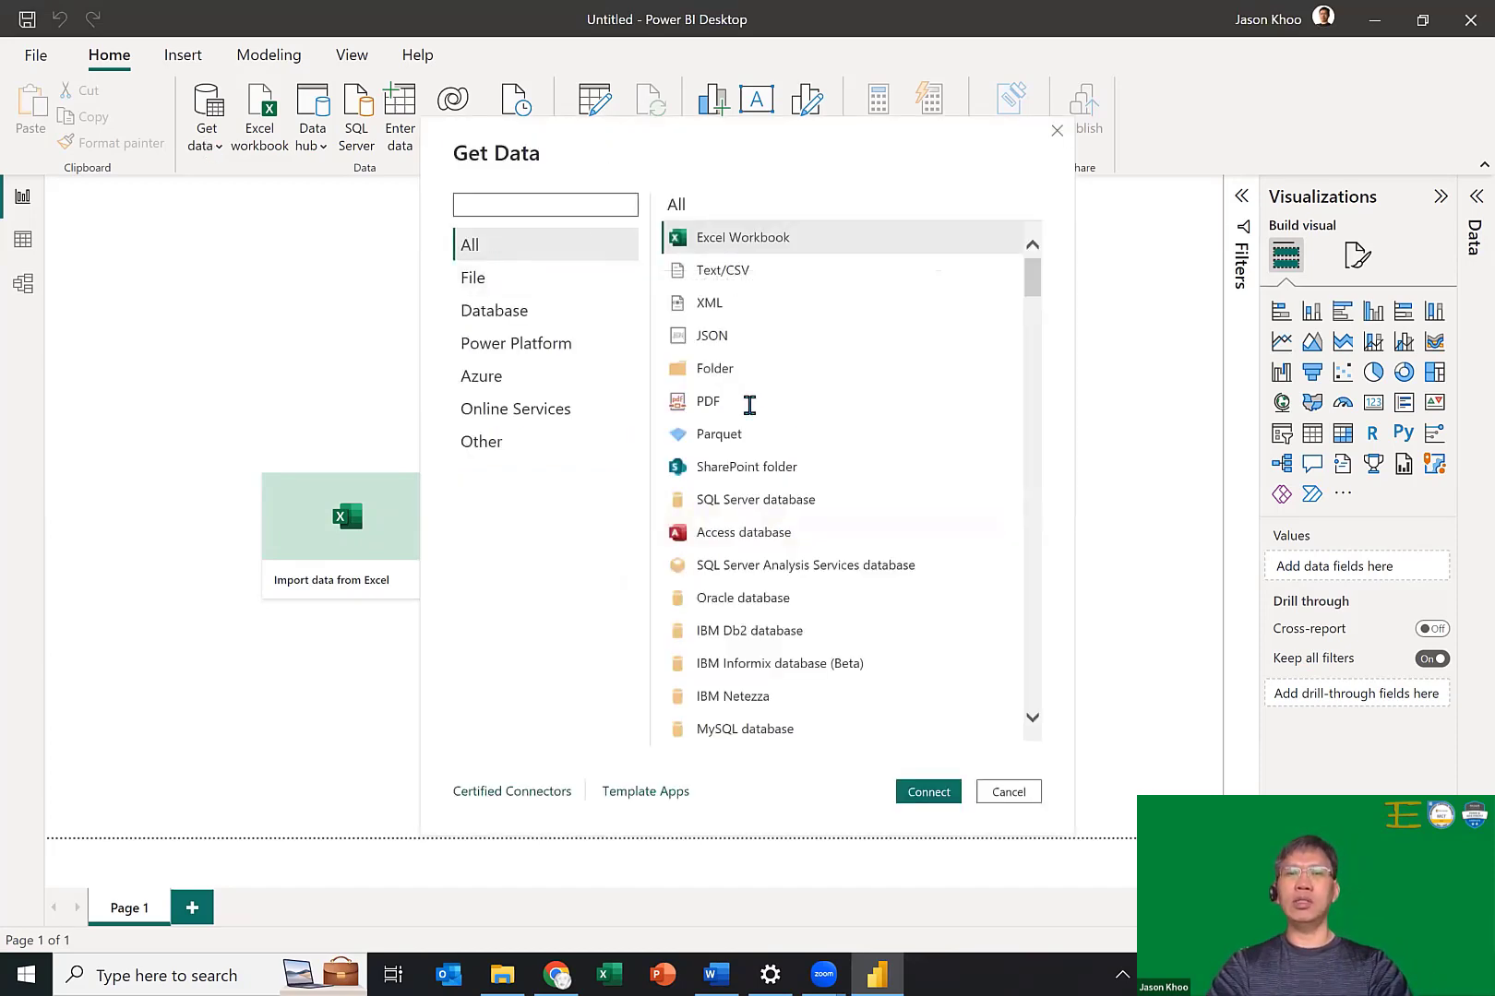
Compare the File and Database source categories, and connect to PerfectData.xlsx in the excel-data folder as an Excel Workbook source.
{"action": "left_click", "coordinate": [523, 286]}
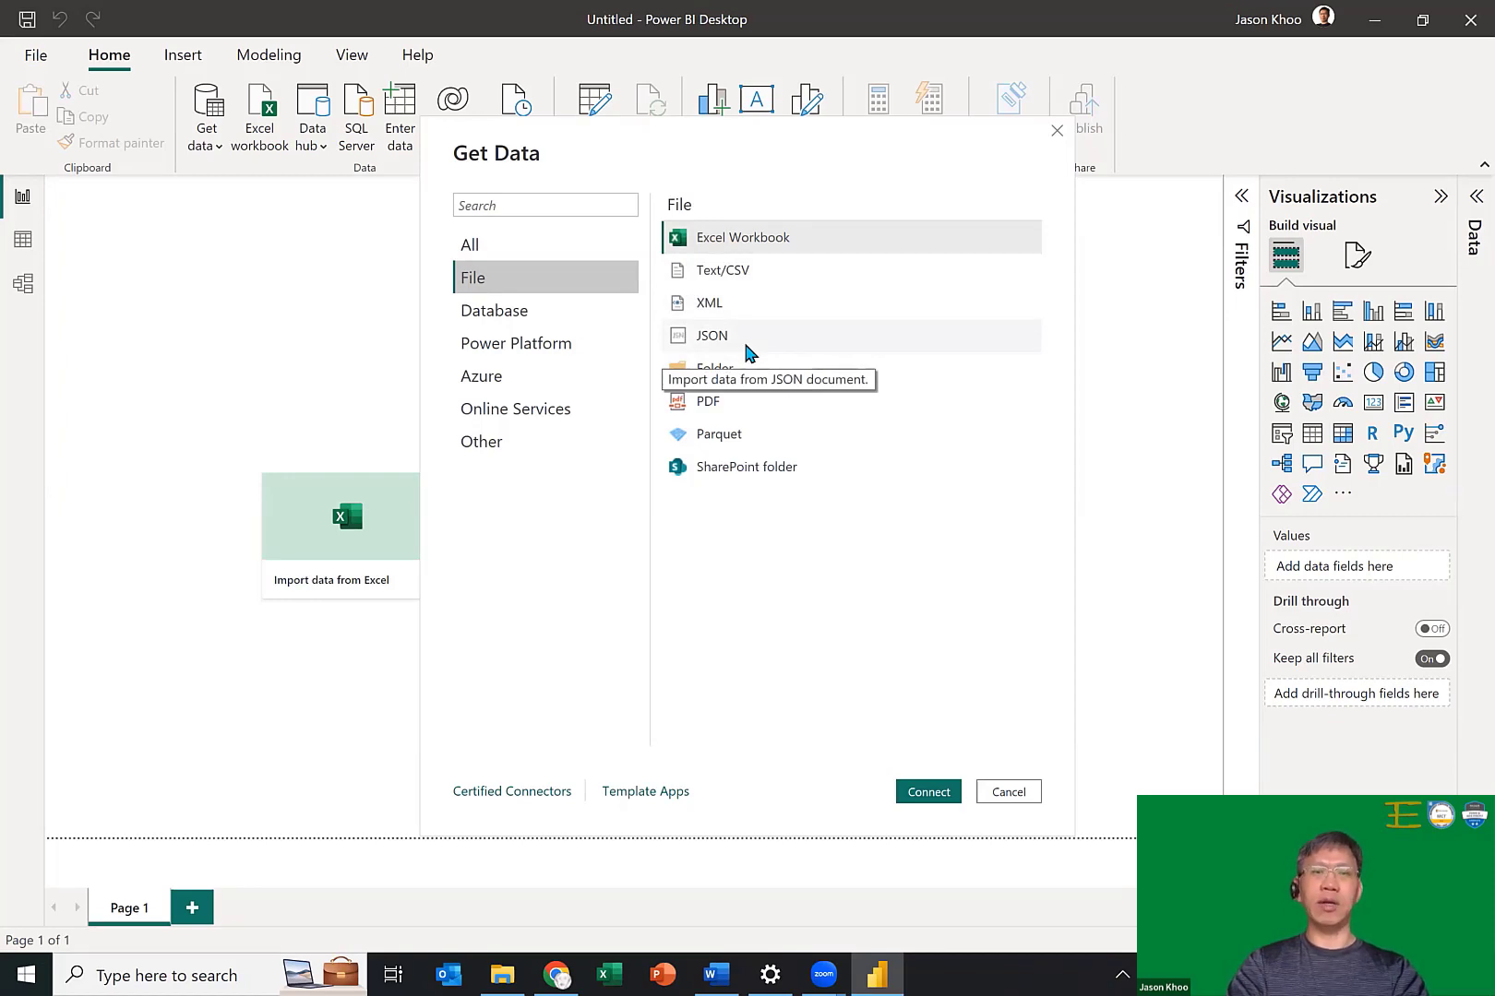
{"action": "left_click", "coordinate": [549, 314]}
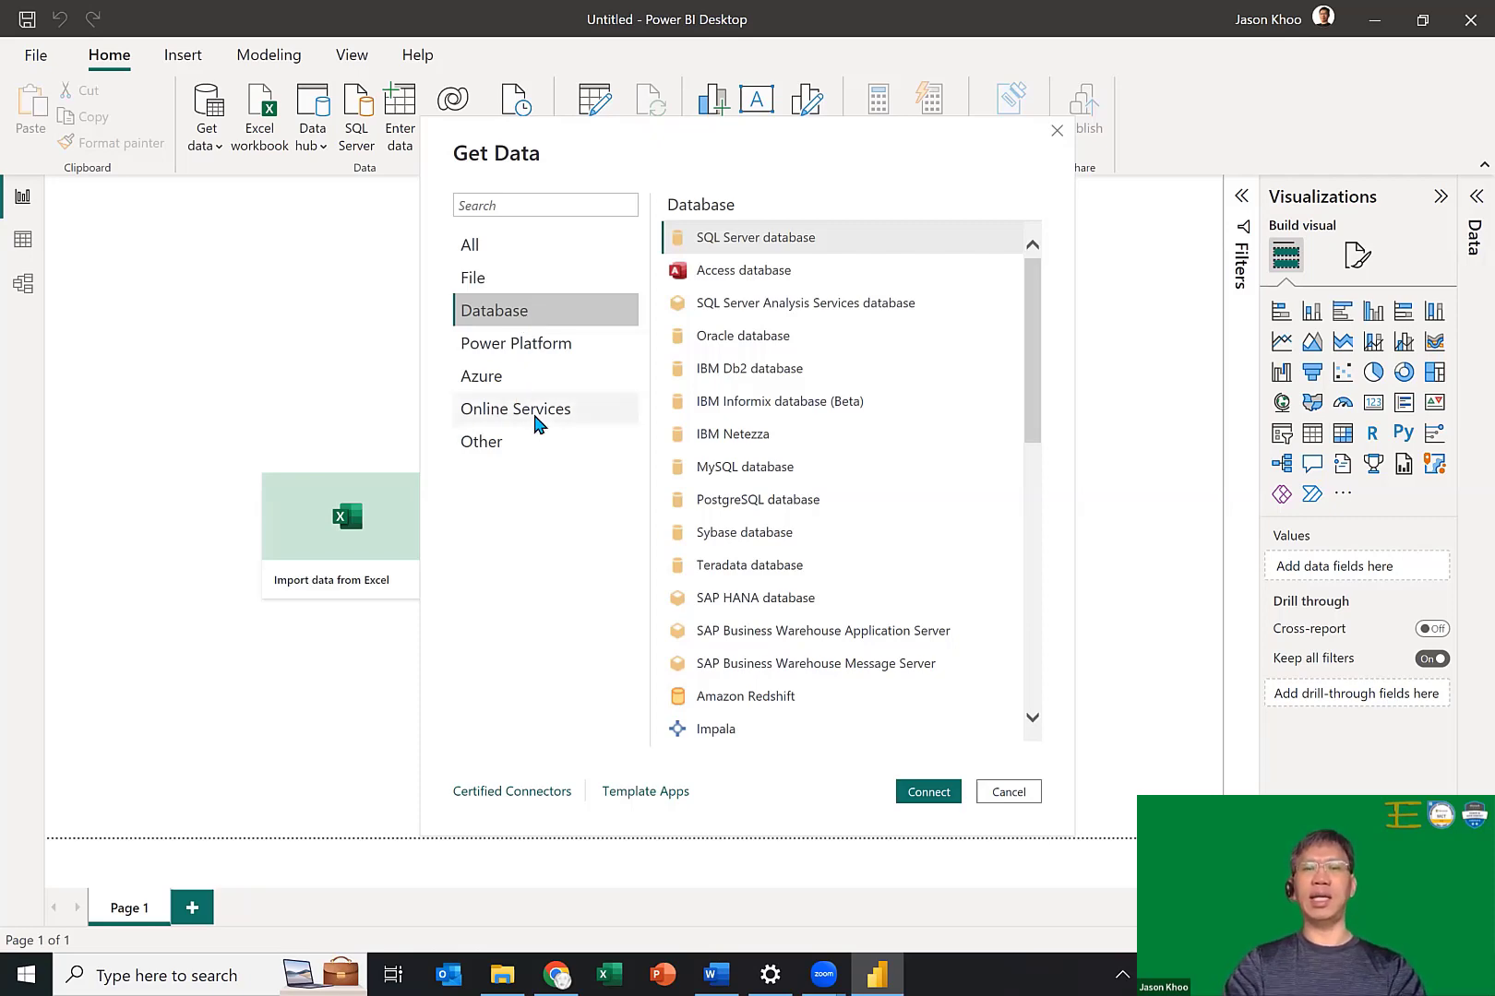
{"action": "left_click", "coordinate": [523, 282]}
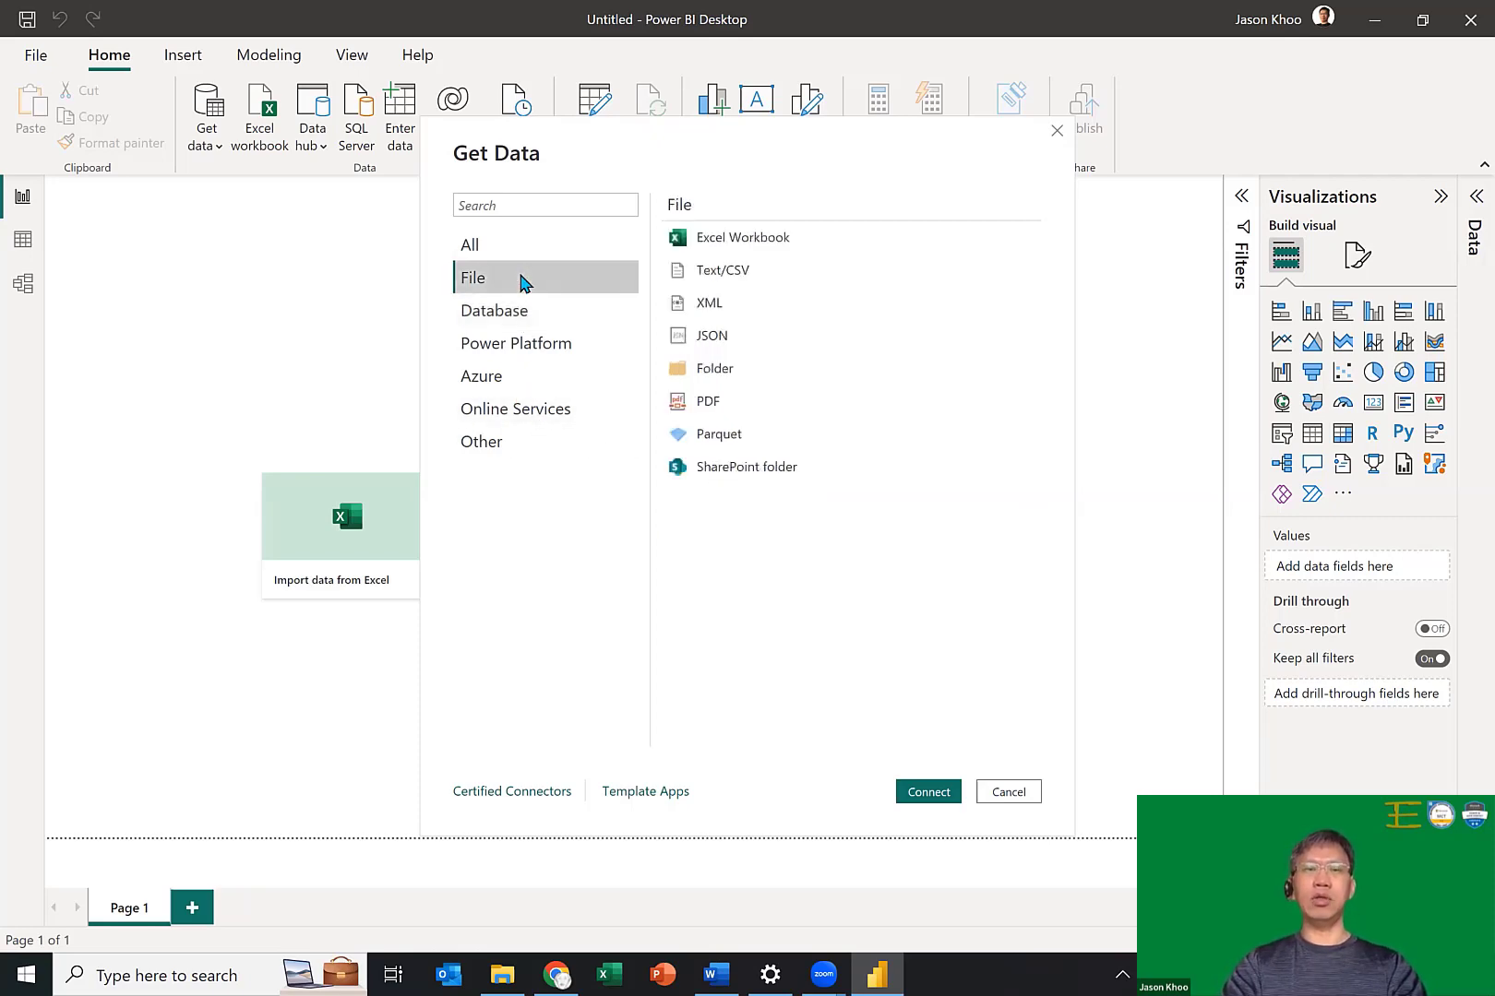
{"action": "left_click", "coordinate": [756, 240]}
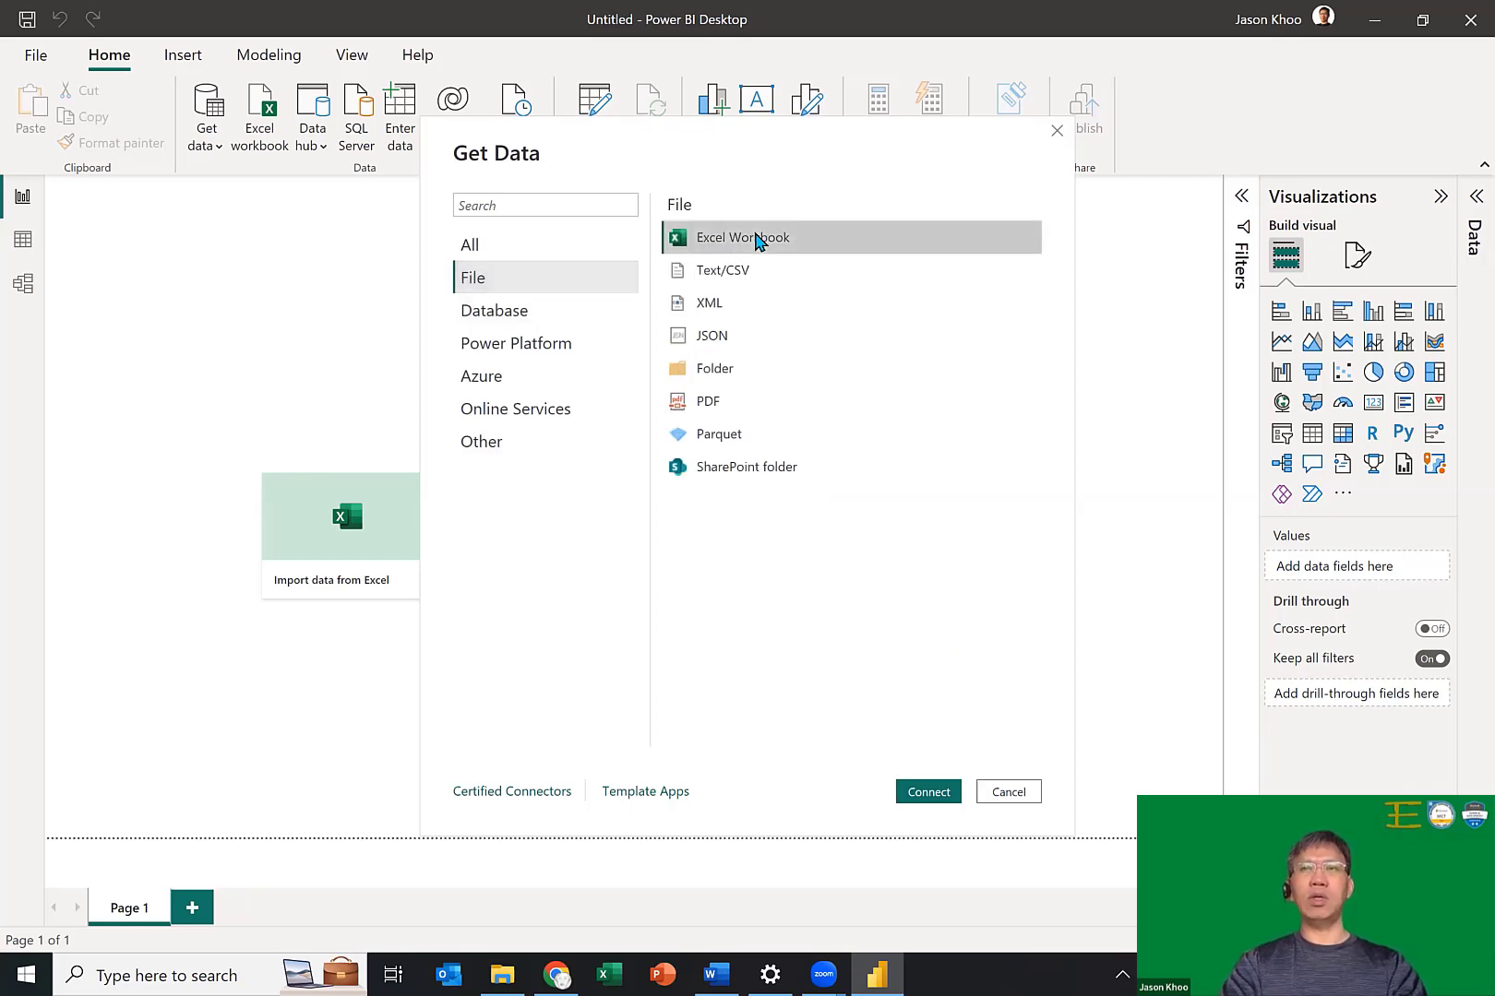
{"action": "left_click", "coordinate": [929, 795]}
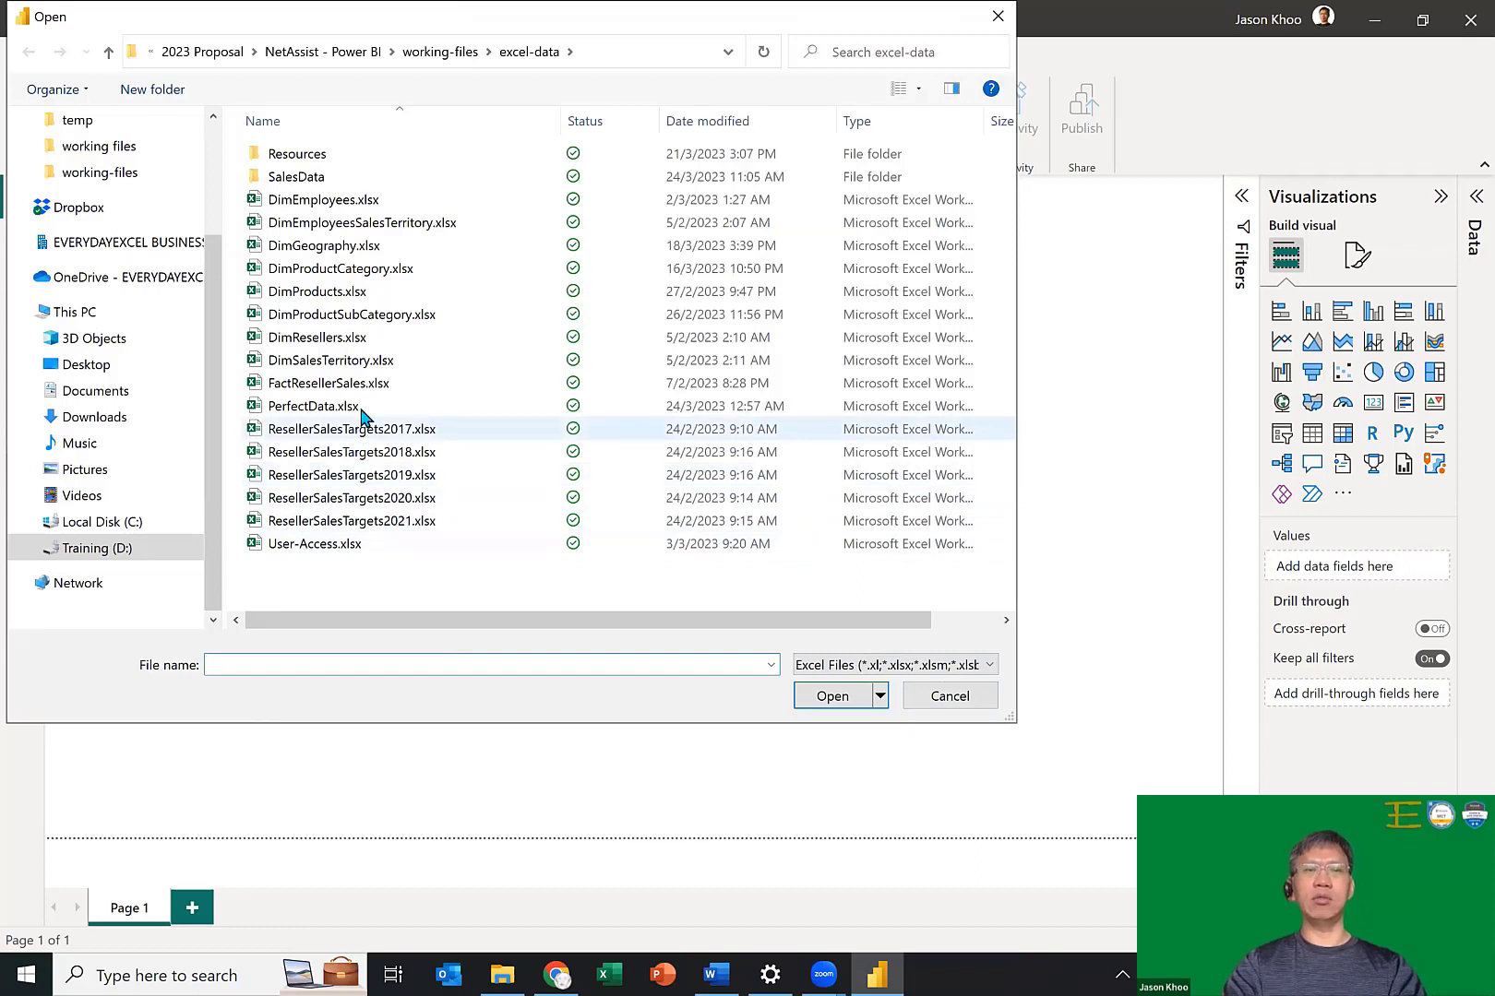
{"action": "left_click", "coordinate": [362, 408]}
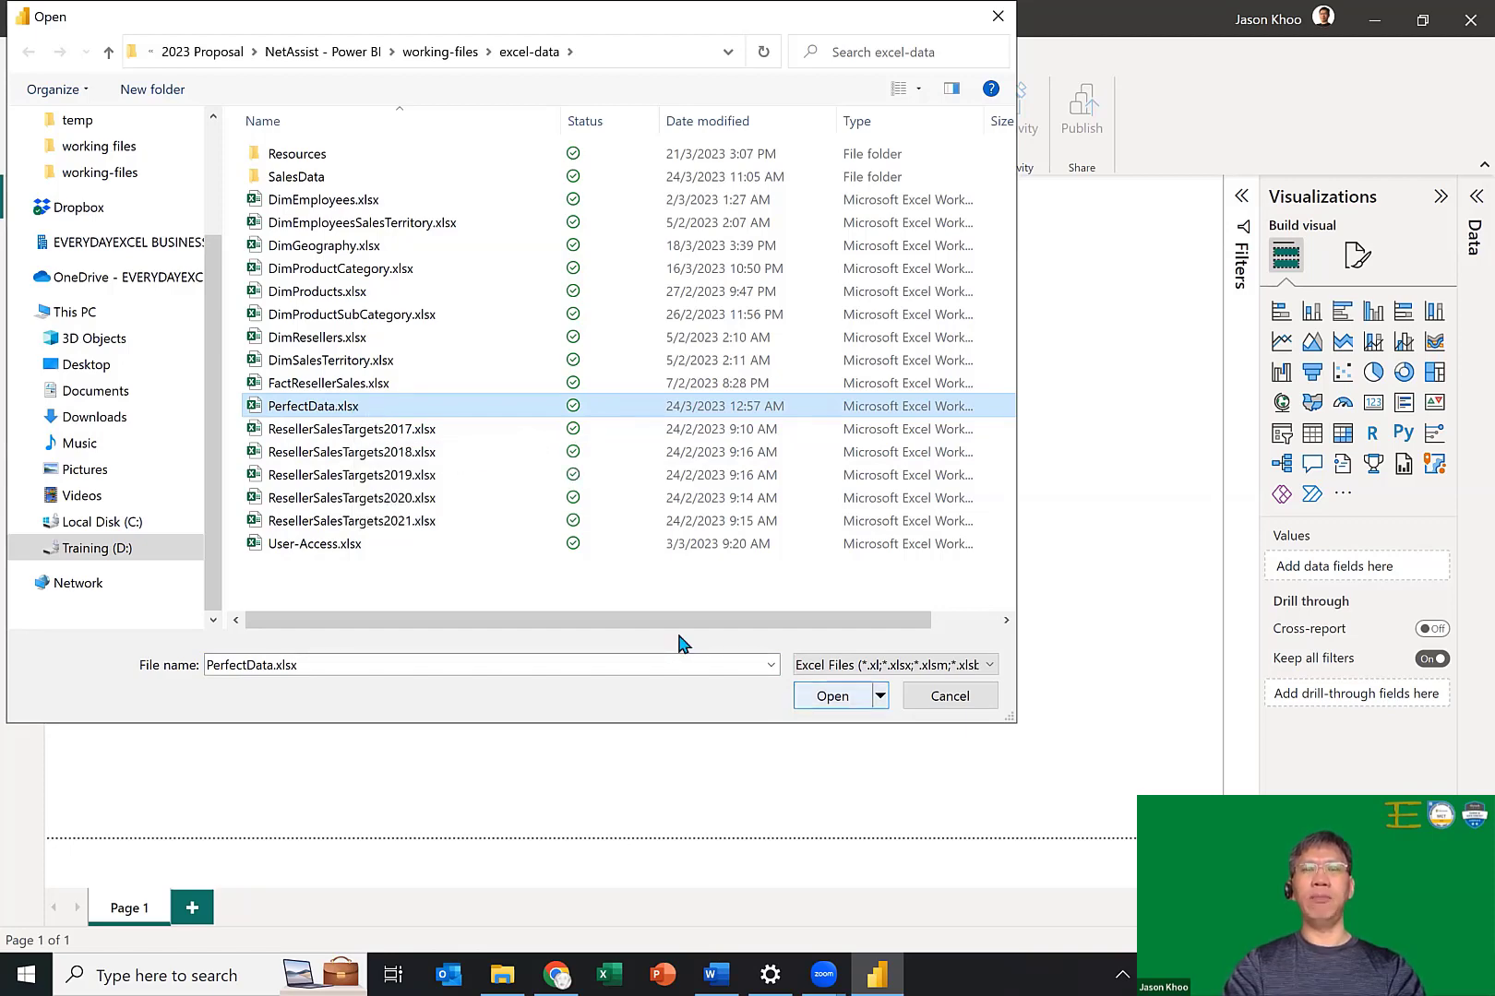
{"action": "left_click", "coordinate": [832, 697]}
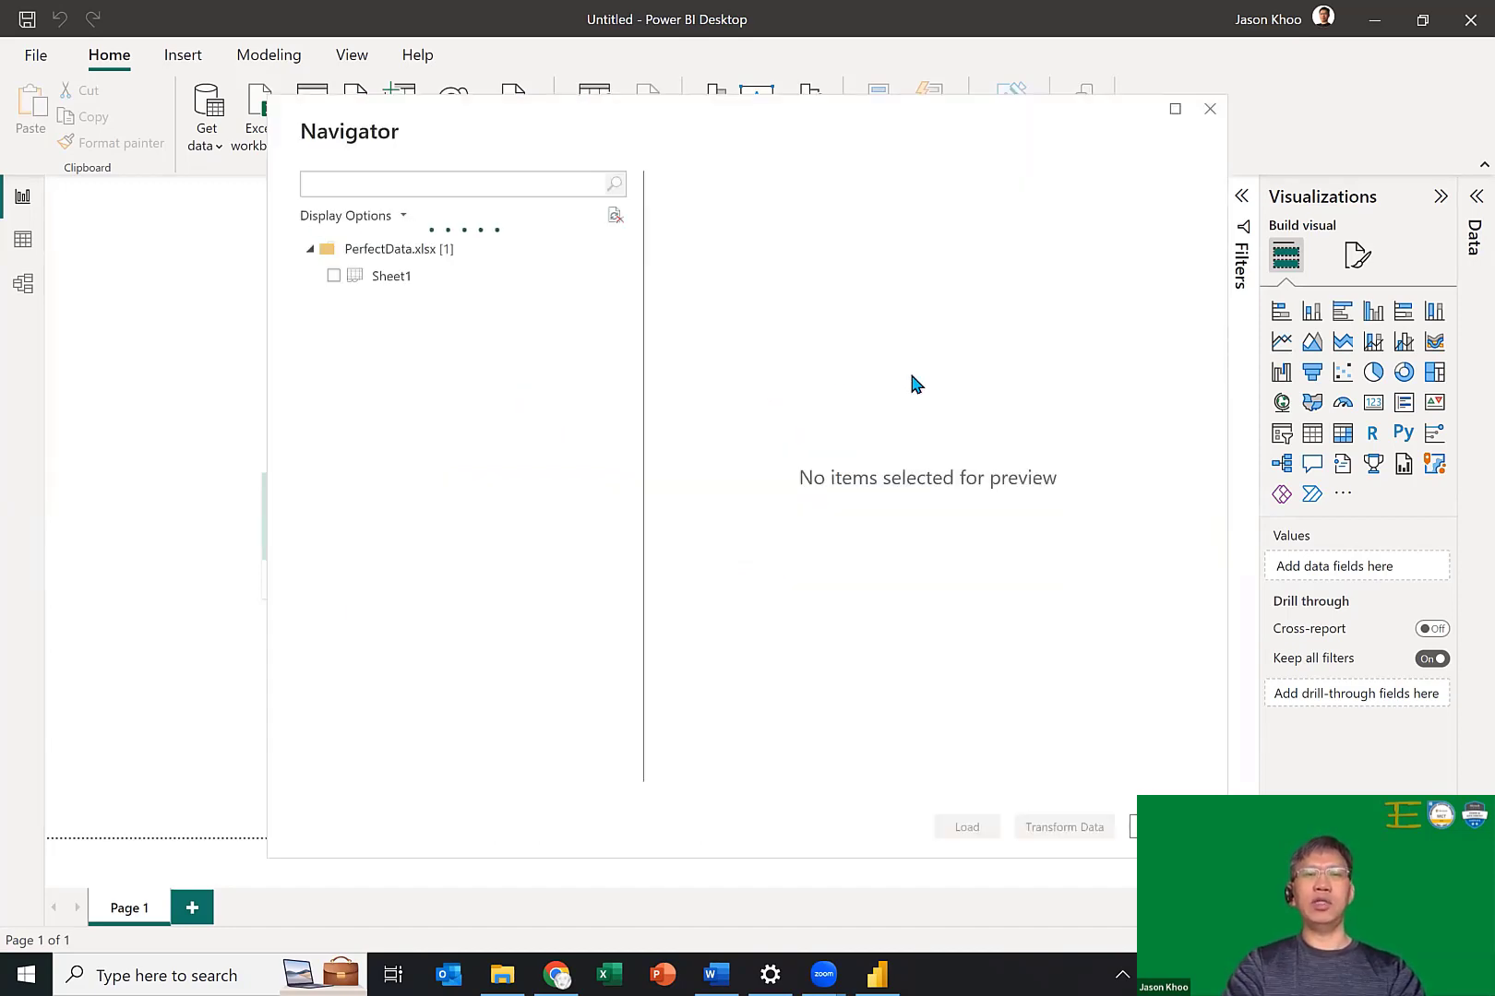
Preview Sheet1 of PerfectData.xlsx and load it into the report.
{"action": "left_click", "coordinate": [414, 279]}
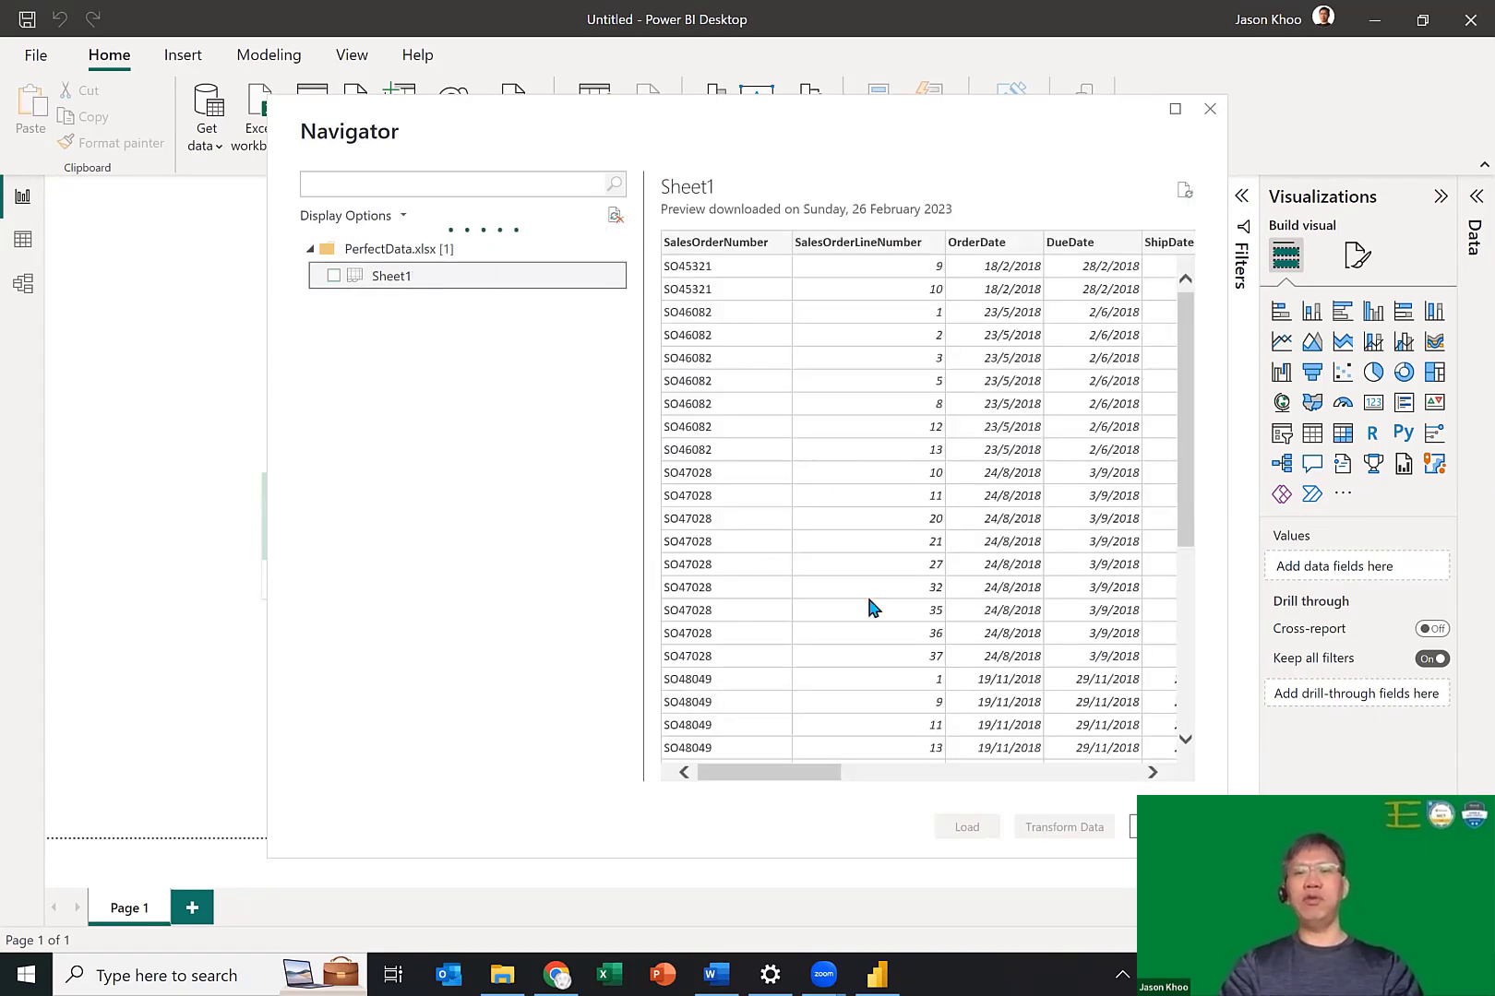
{"action": "left_click_drag", "start_coordinate": [845, 775], "coordinate": [730, 766]}
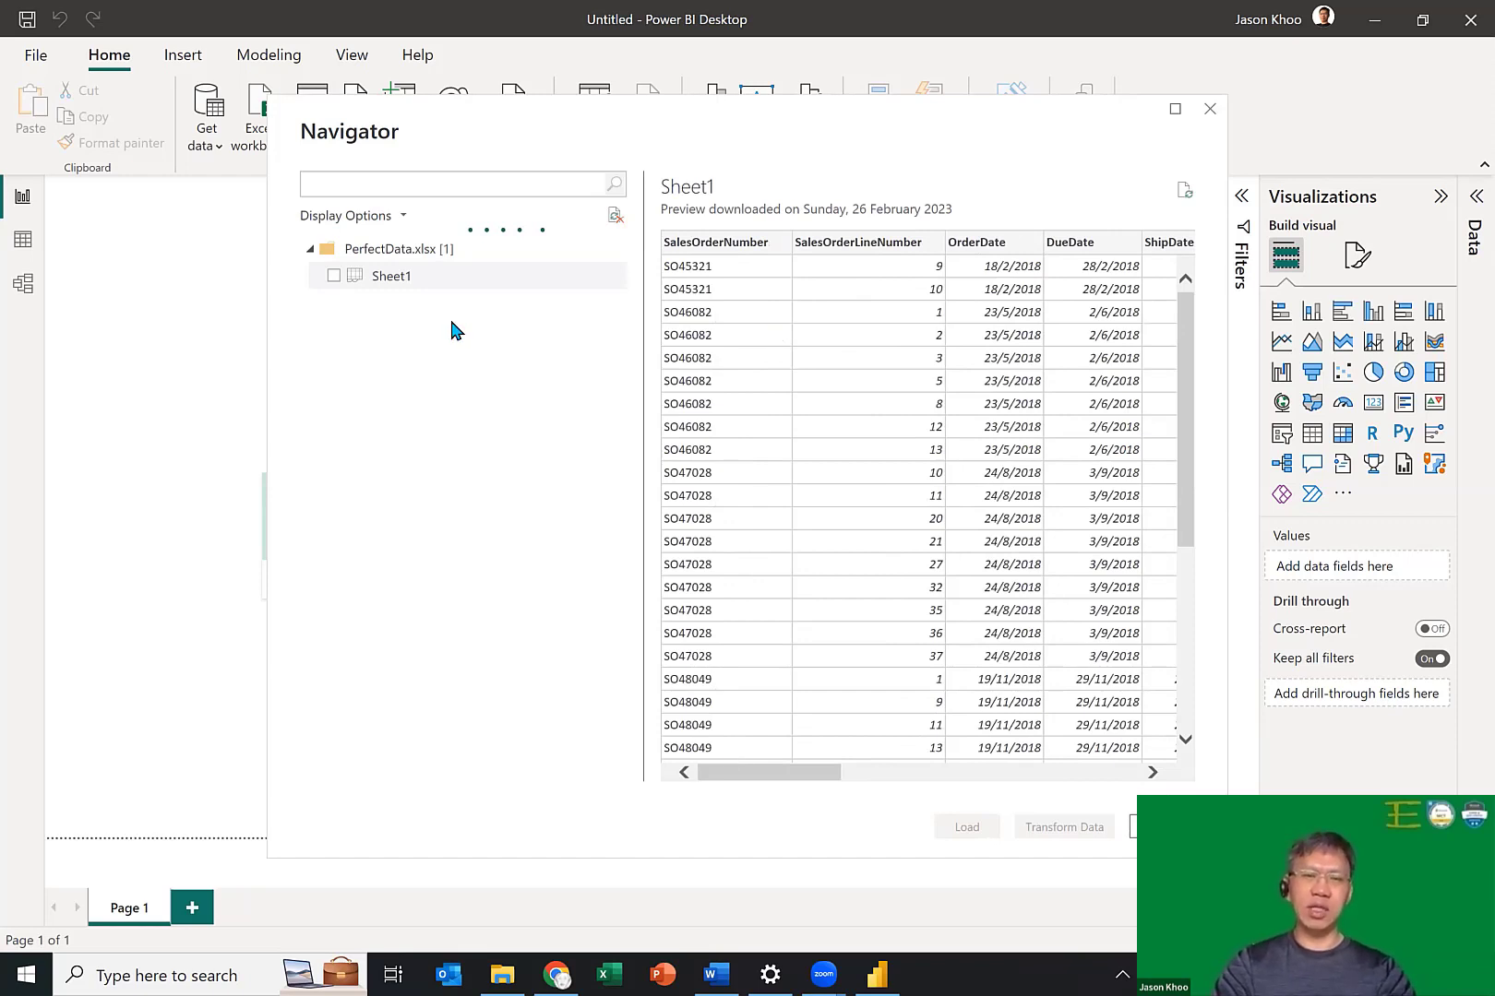
{"action": "left_click", "coordinate": [335, 277]}
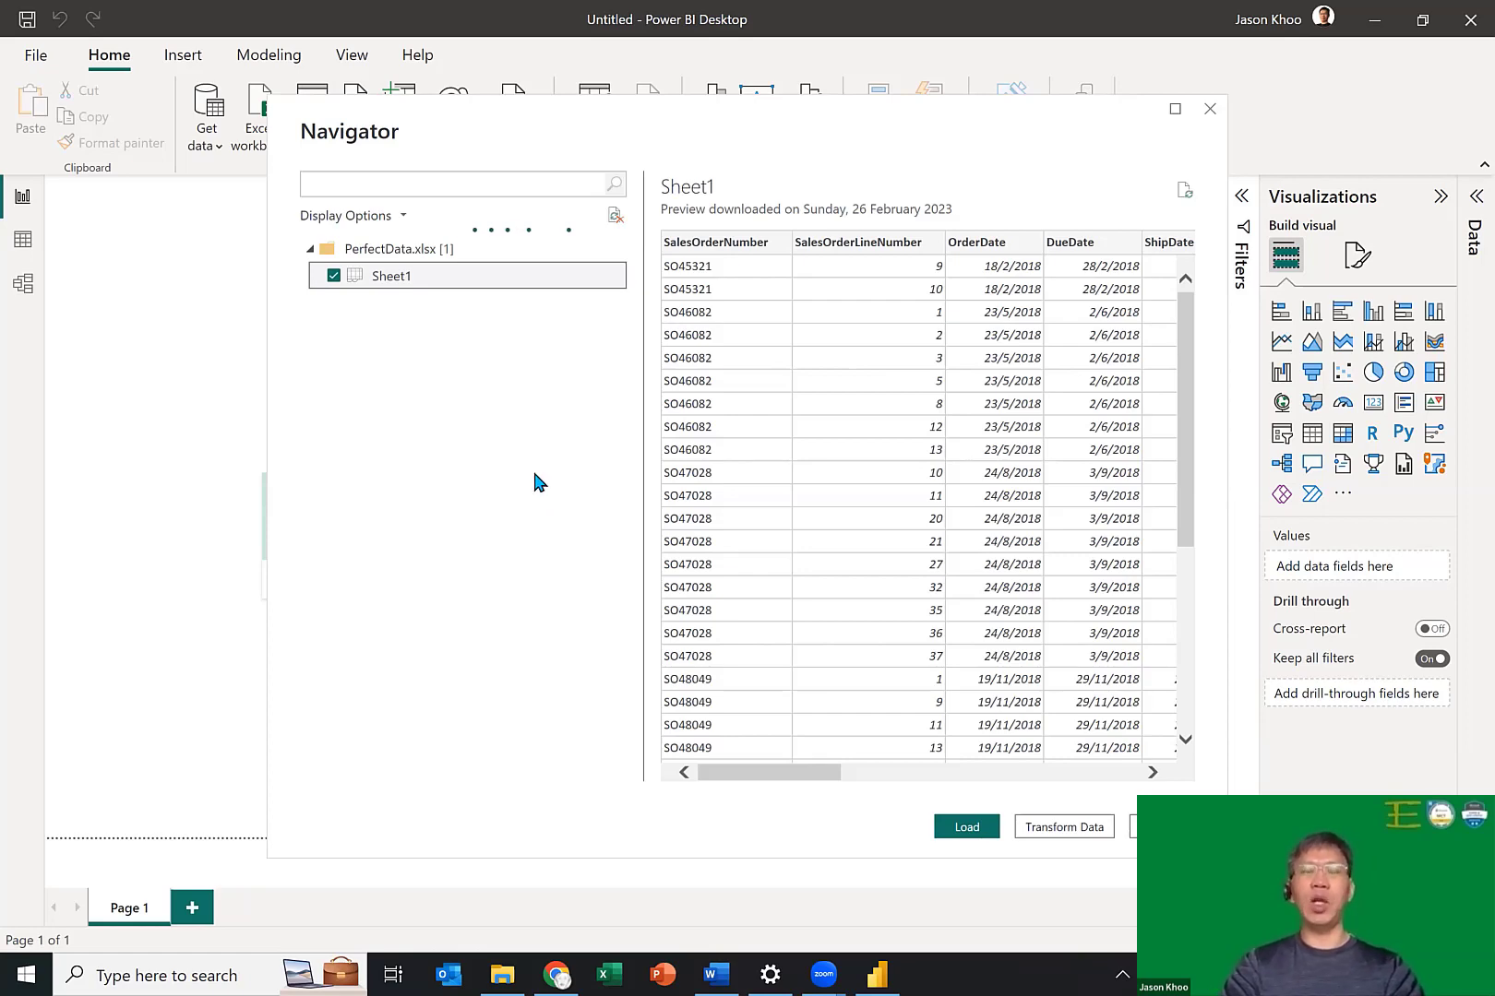
{"action": "left_click", "coordinate": [969, 827]}
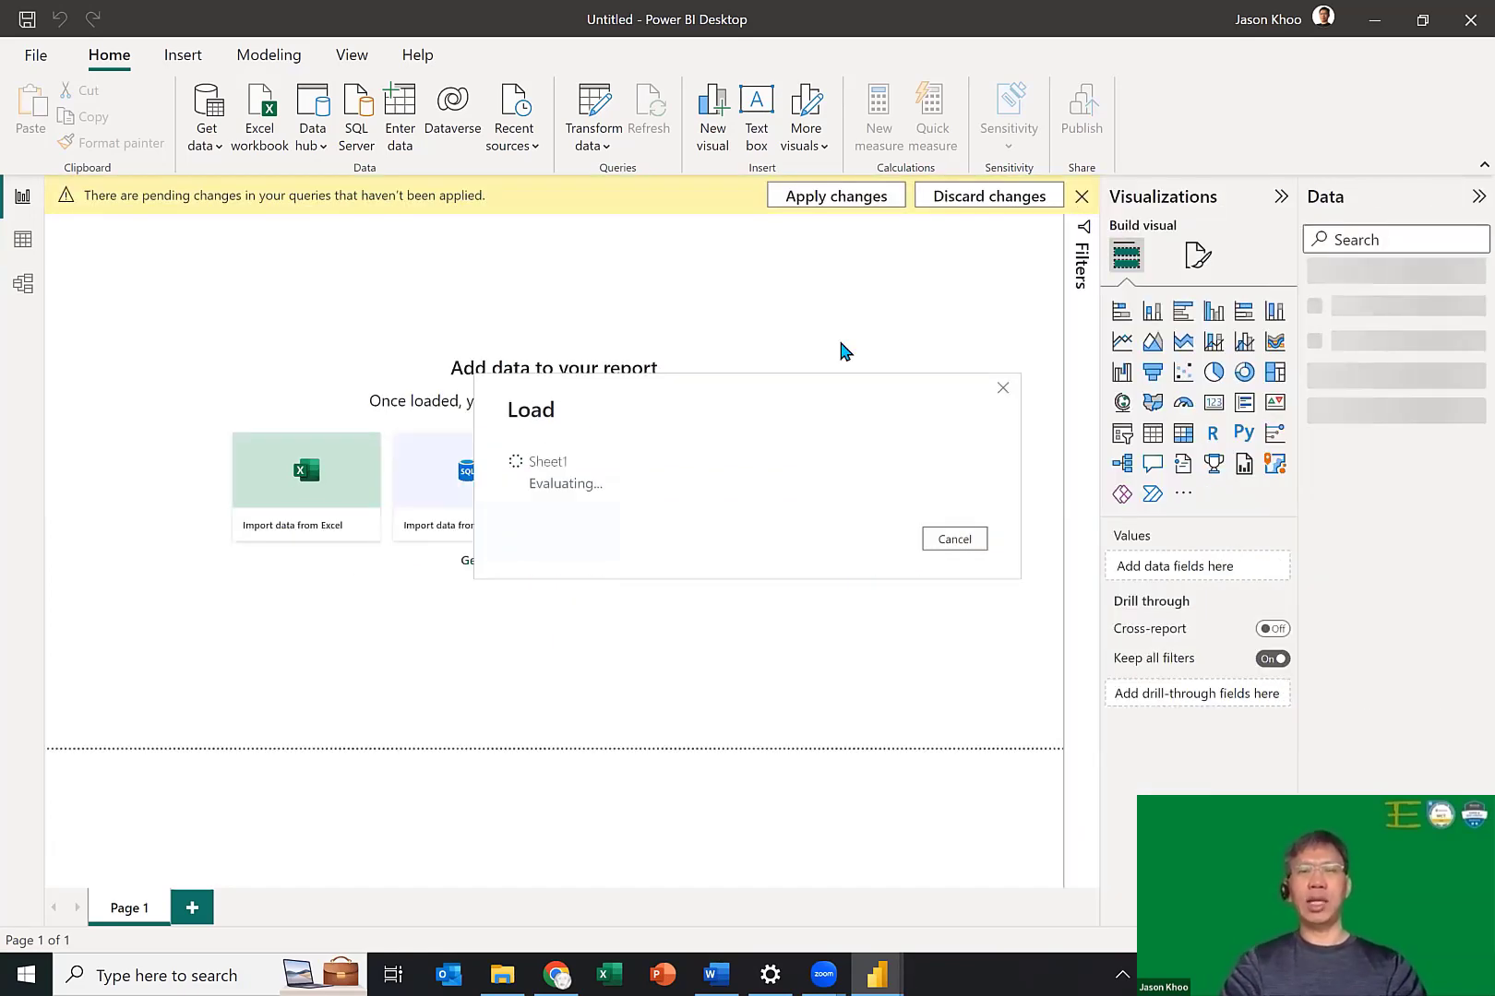
Build a line chart with SalesAmount on the y-axis, OrderDate Month on the x-axis and OrderDate Year as the legend.
{"action": "left_click", "coordinate": [791, 406]}
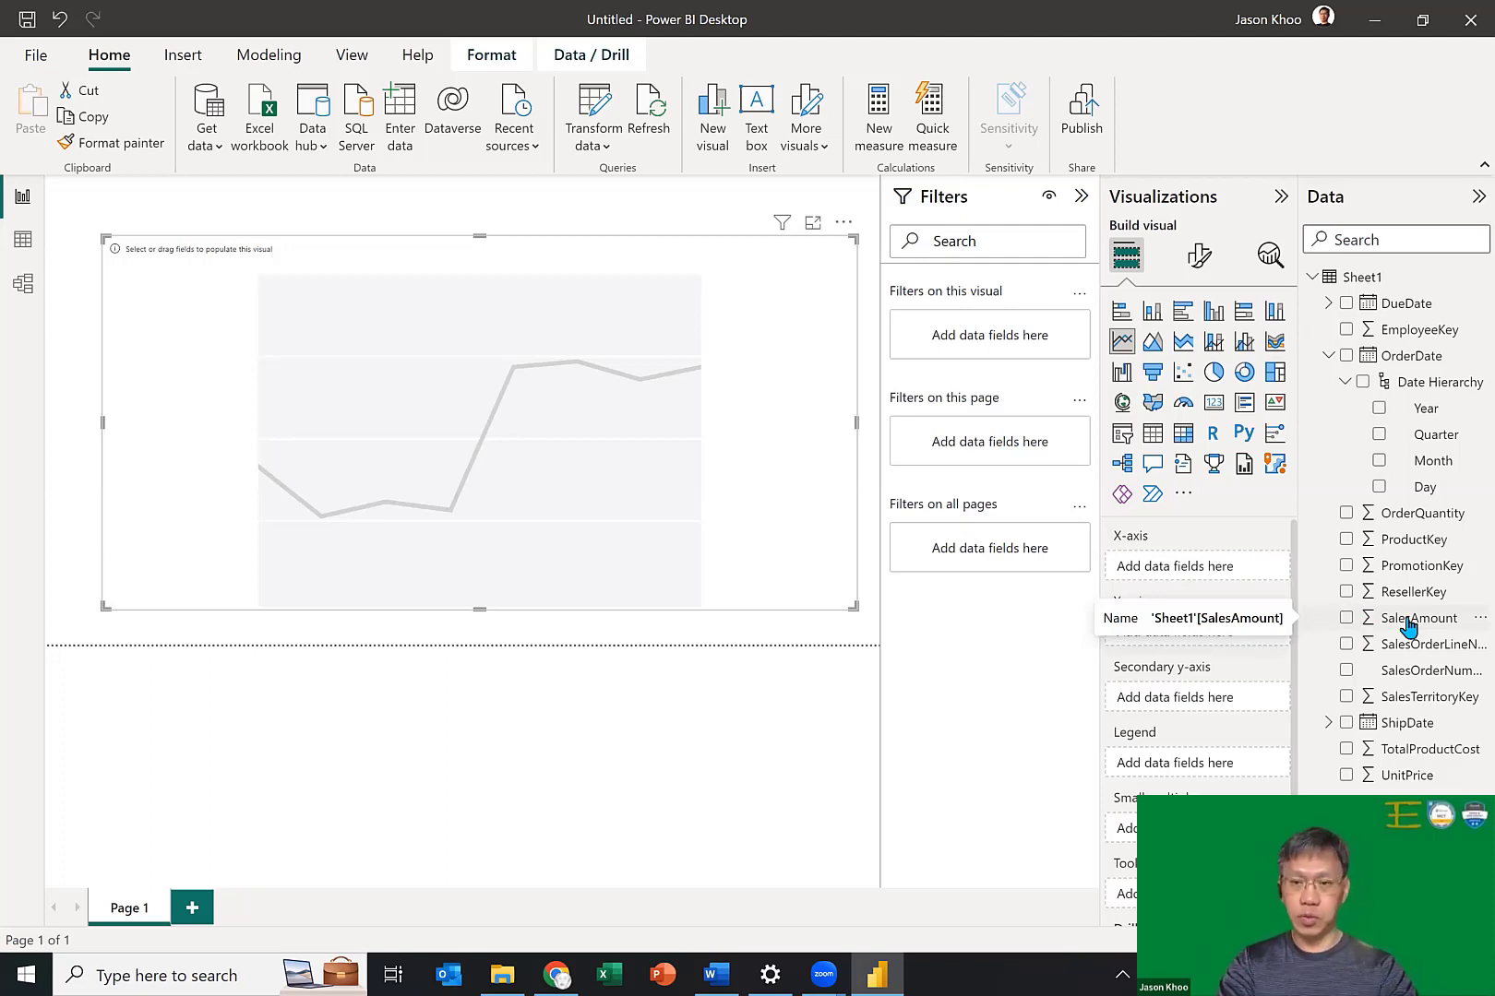
{"action": "left_click_drag", "start_coordinate": [1418, 625], "coordinate": [1208, 639]}
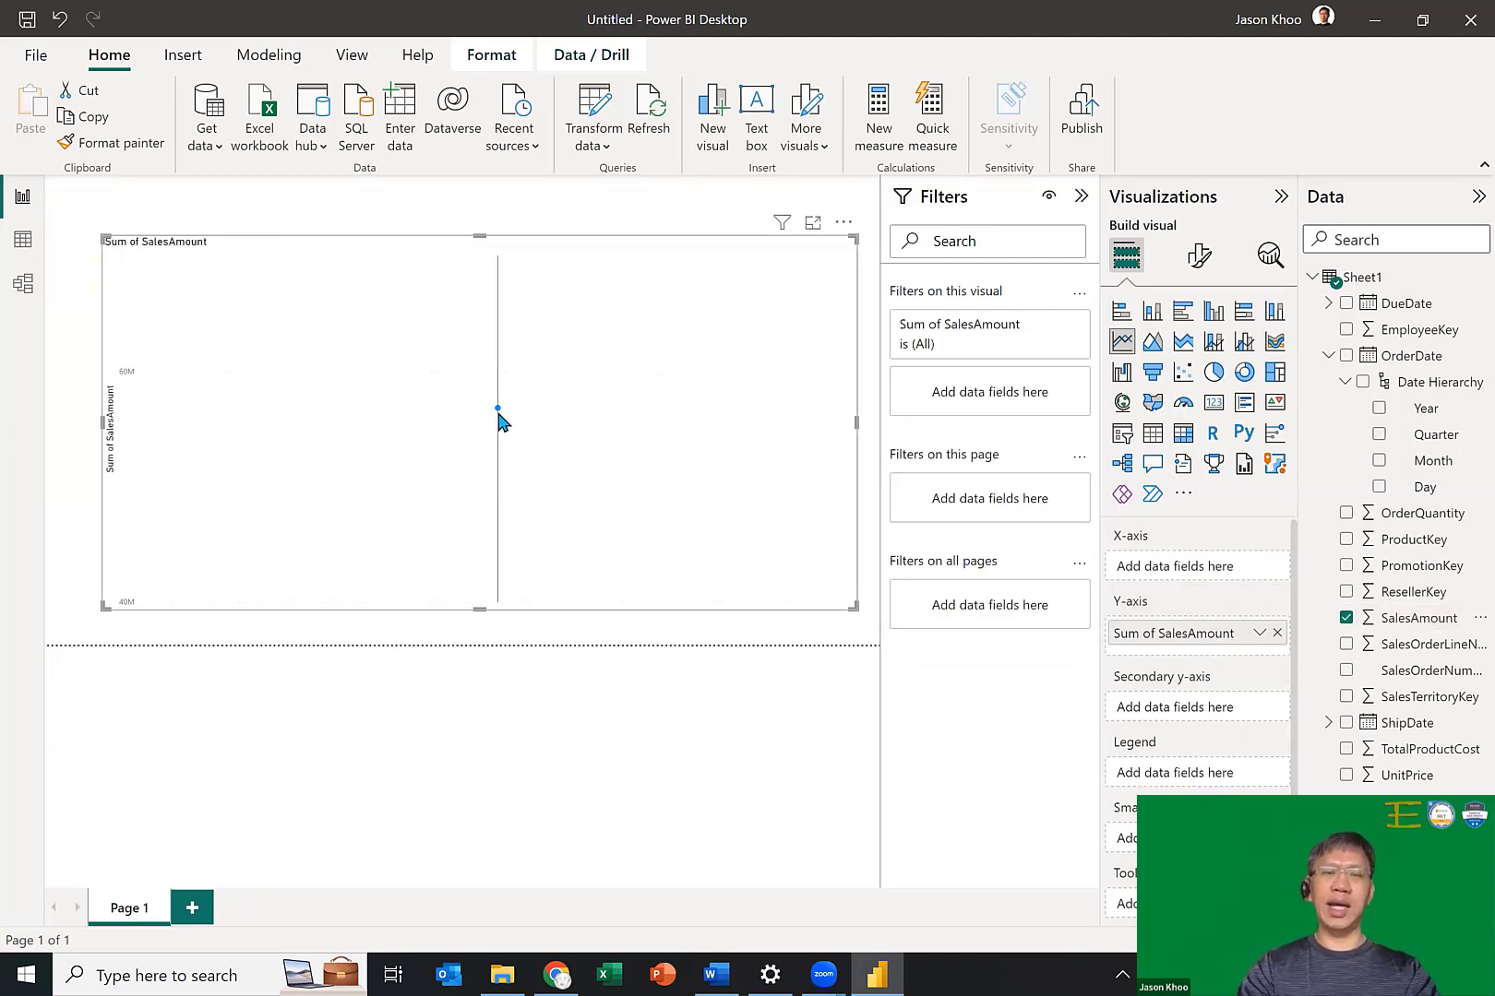
{"action": "mouse_move", "coordinate": [497, 417]}
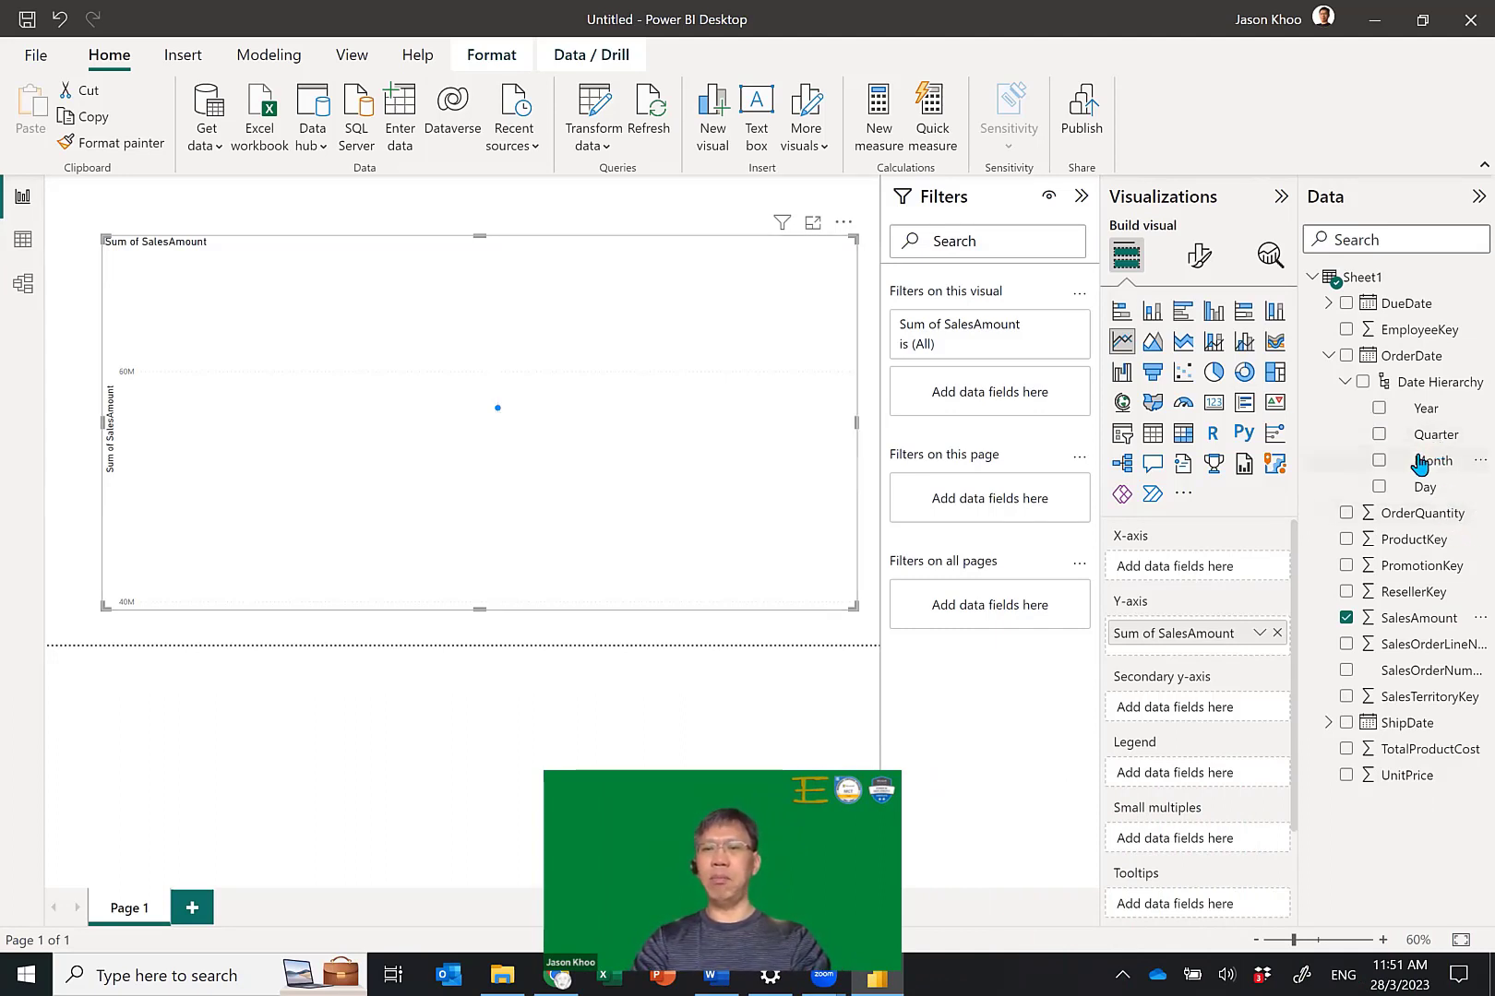
{"action": "mouse_move", "coordinate": [1432, 461]}
{"action": "left_mouse_down"}
{"action": "mouse_move", "coordinate": [1187, 477]}
{"action": "mouse_move", "coordinate": [1170, 566]}
{"action": "left_mouse_up"}
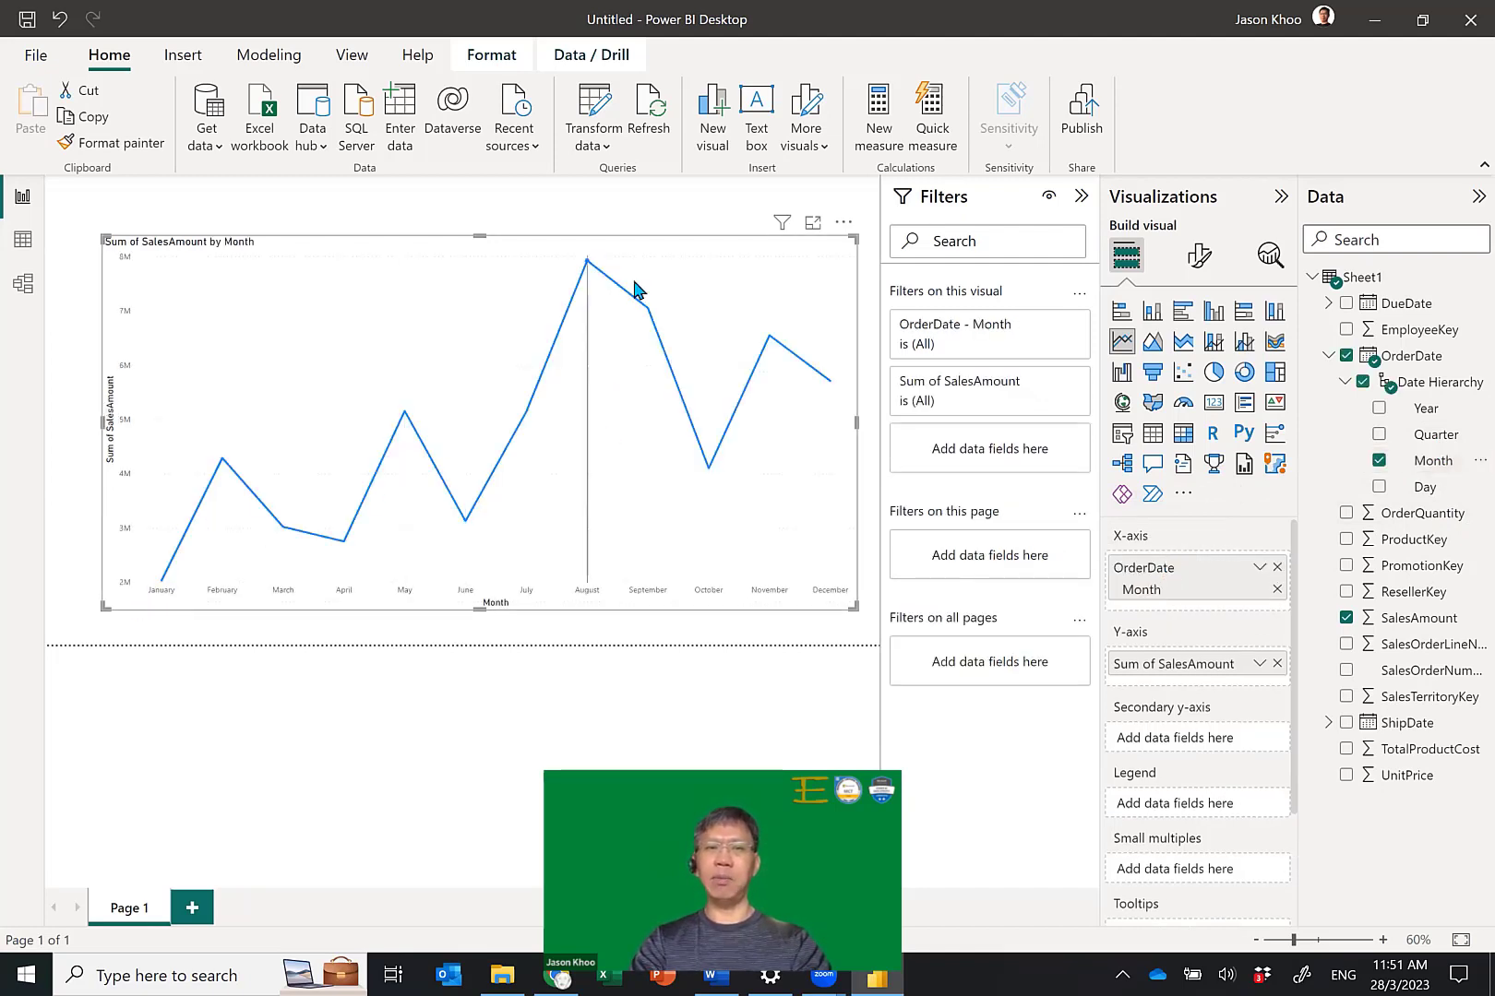
{"action": "mouse_move", "coordinate": [690, 367]}
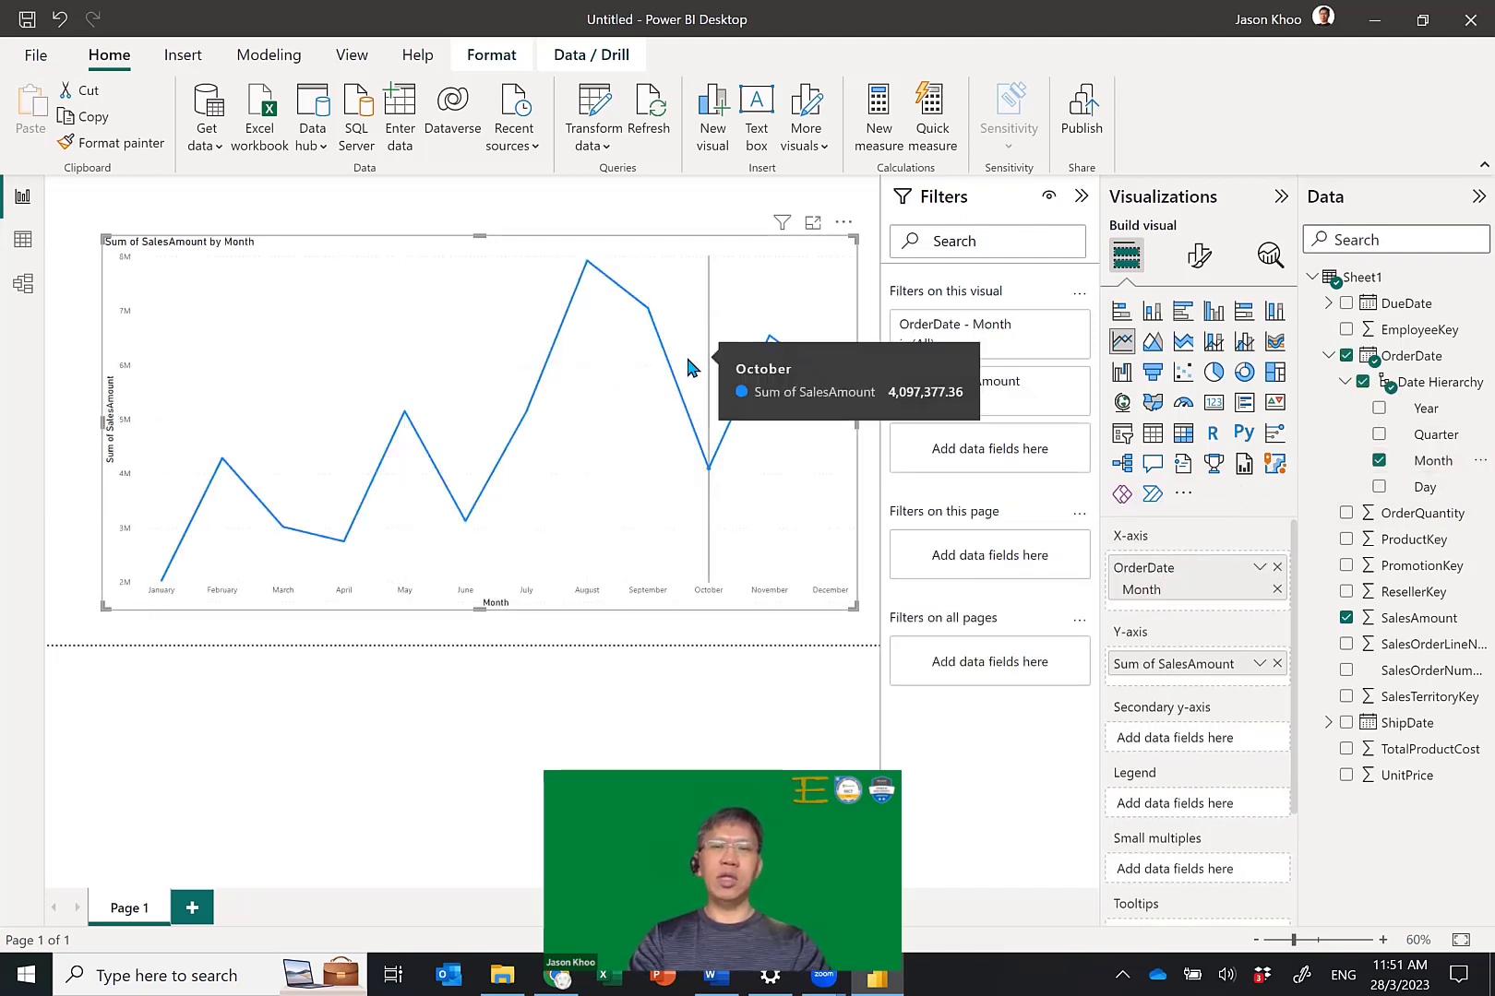
{"action": "mouse_move", "coordinate": [672, 479]}
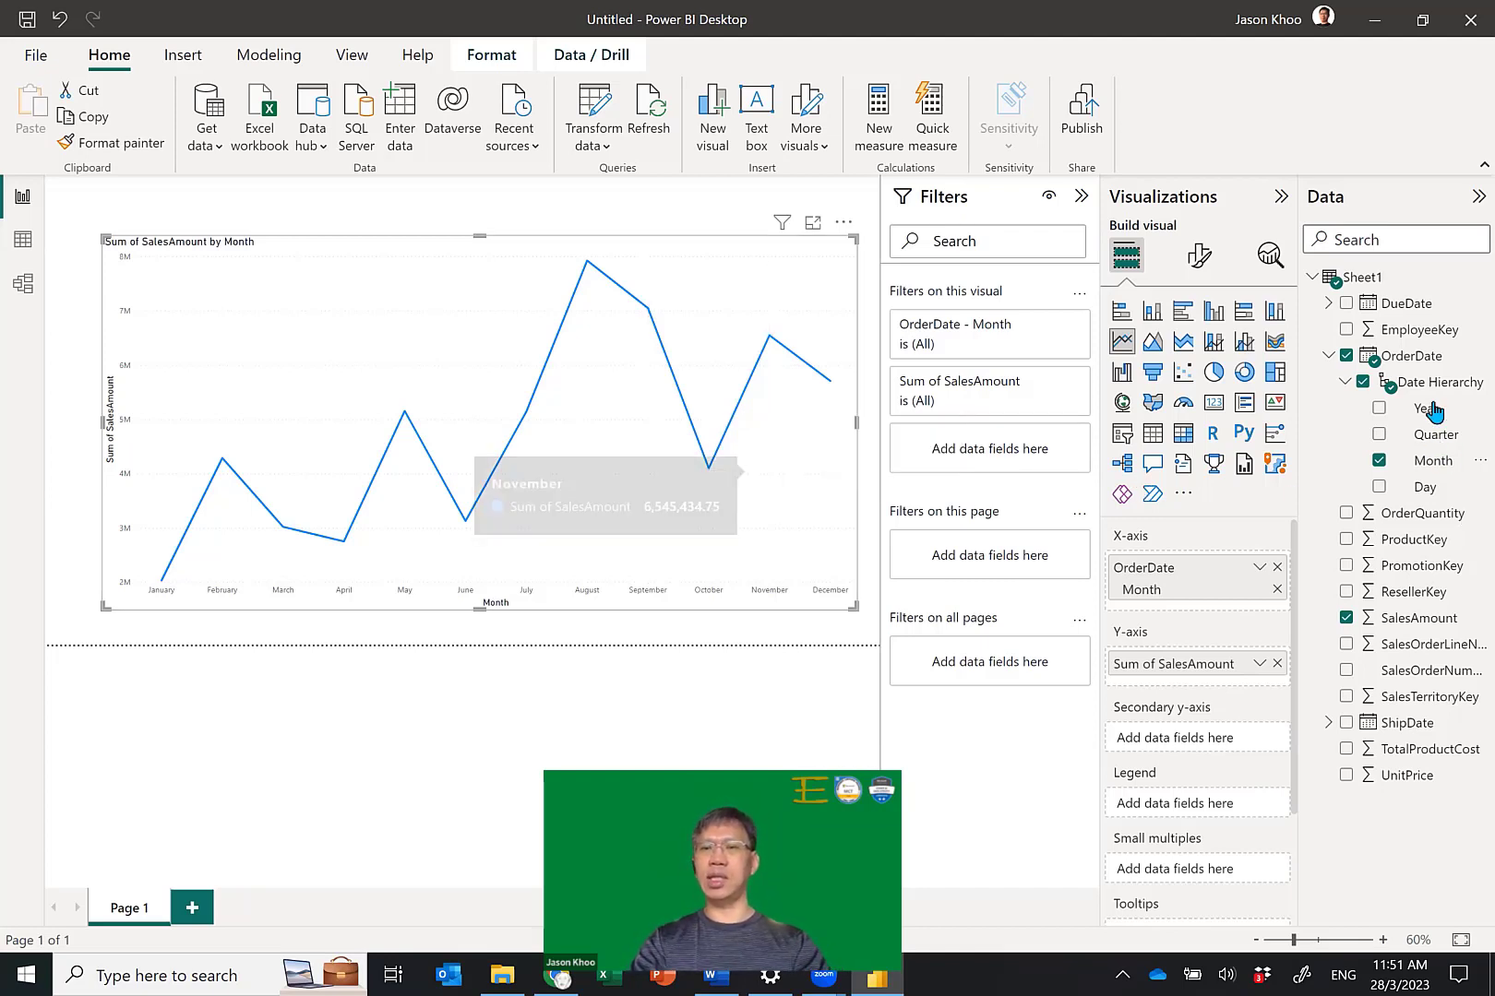
{"action": "left_click_drag", "start_coordinate": [1428, 408], "coordinate": [1206, 805]}
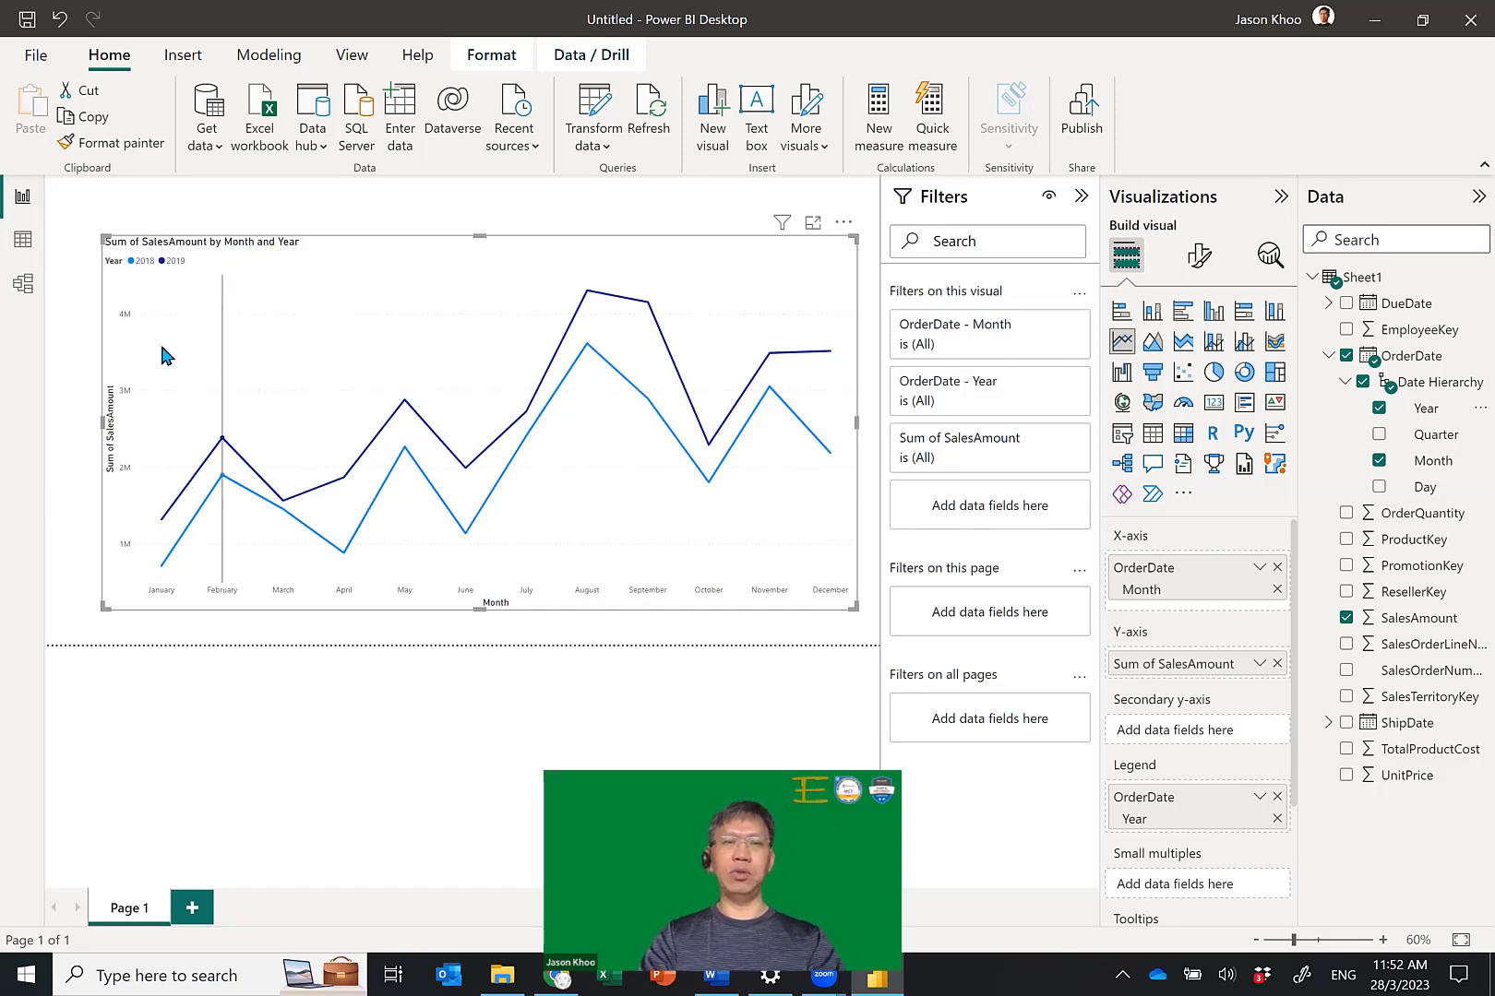
Highlight the 2019 line and the 2018 line in turn to compare their monthly sales amounts.
{"action": "left_click", "coordinate": [176, 261]}
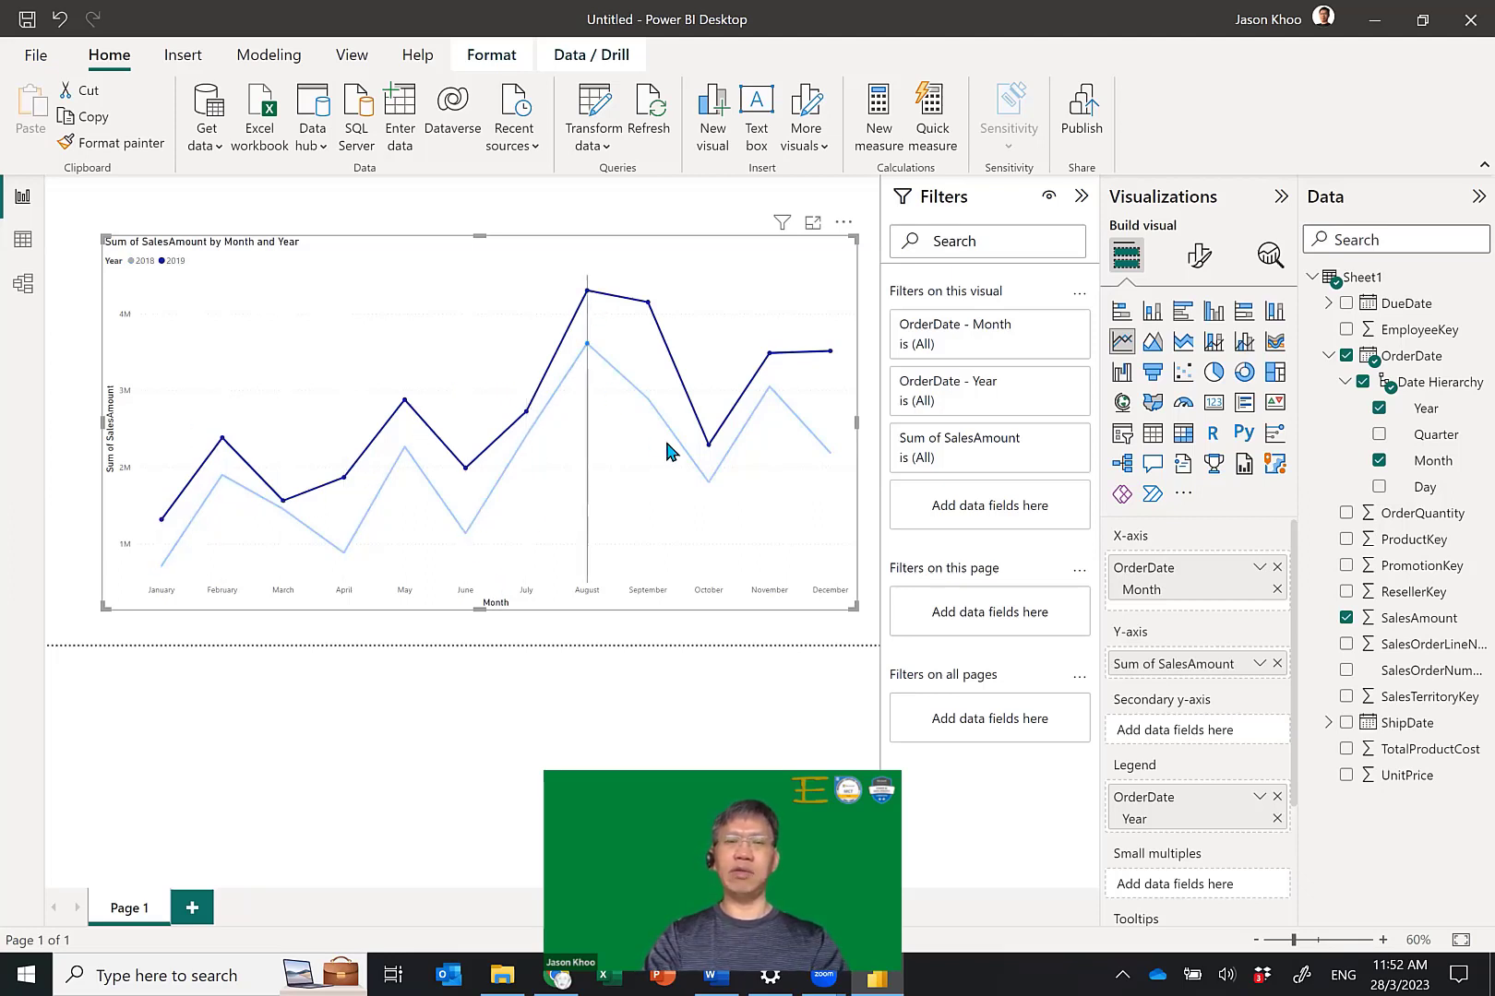
{"action": "left_click", "coordinate": [178, 263]}
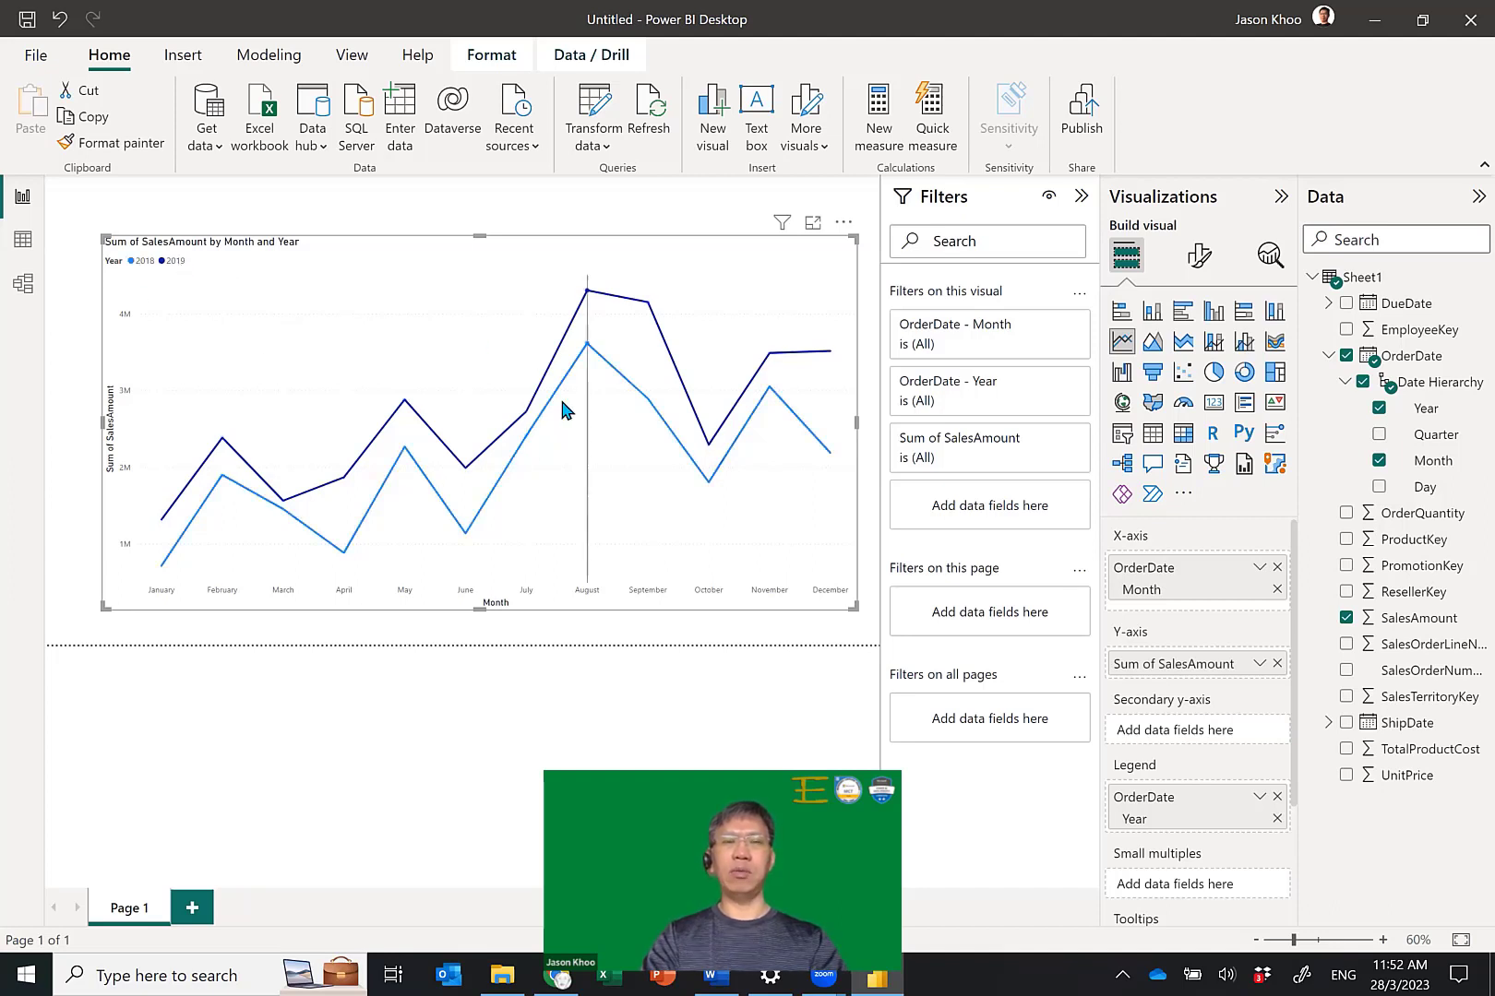
{"action": "left_click", "coordinate": [143, 262]}
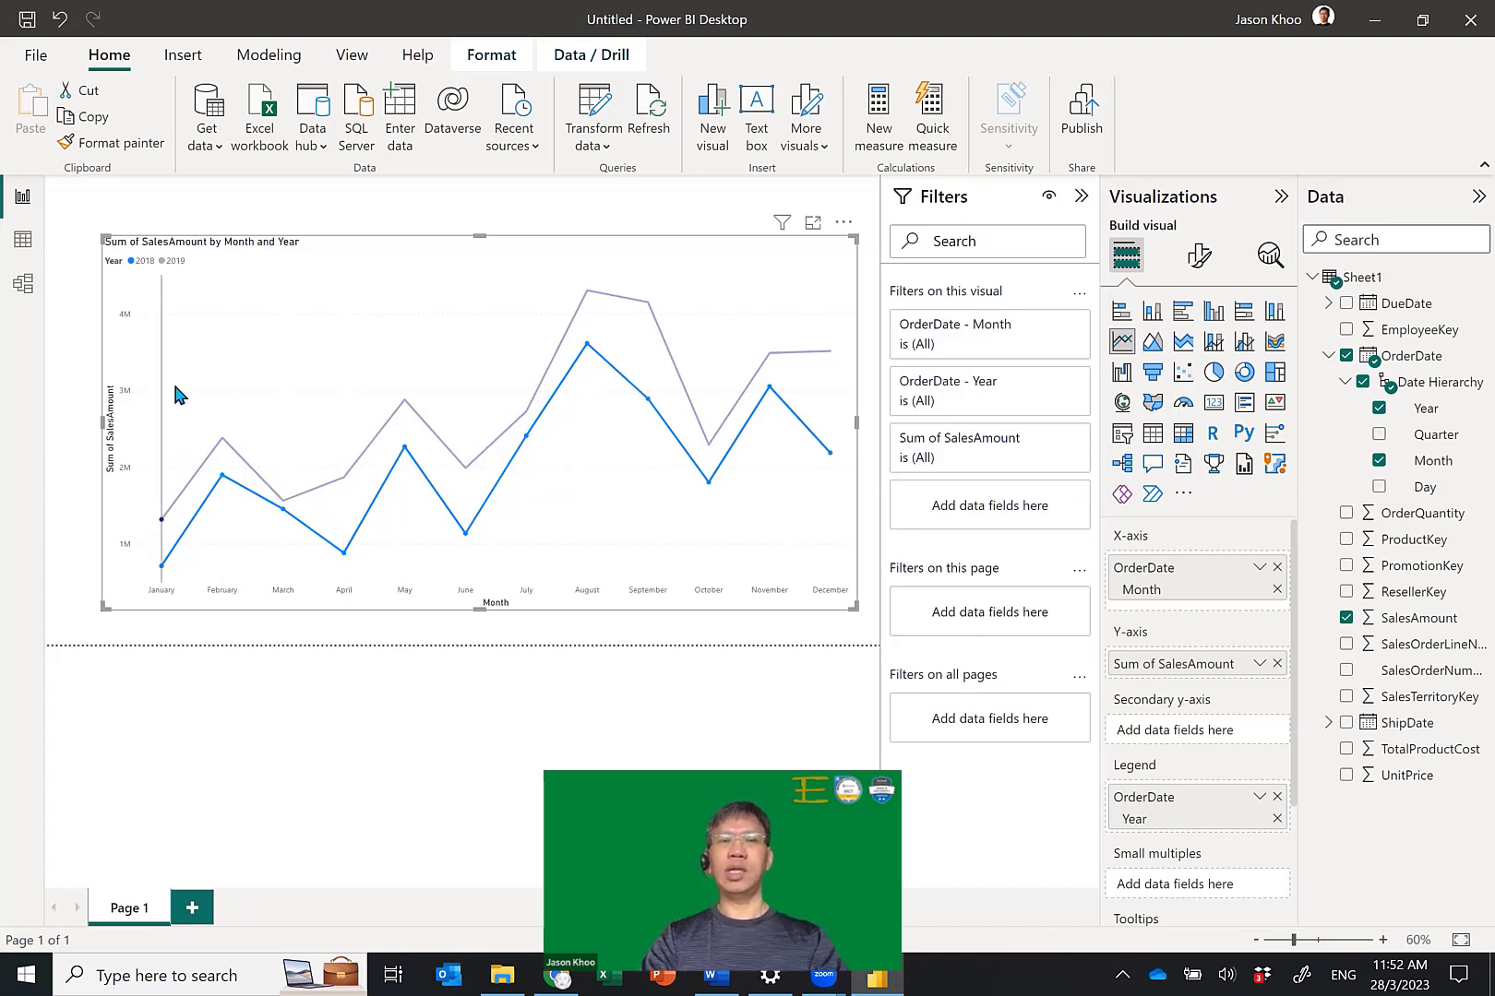
{"action": "mouse_move", "coordinate": [275, 338]}
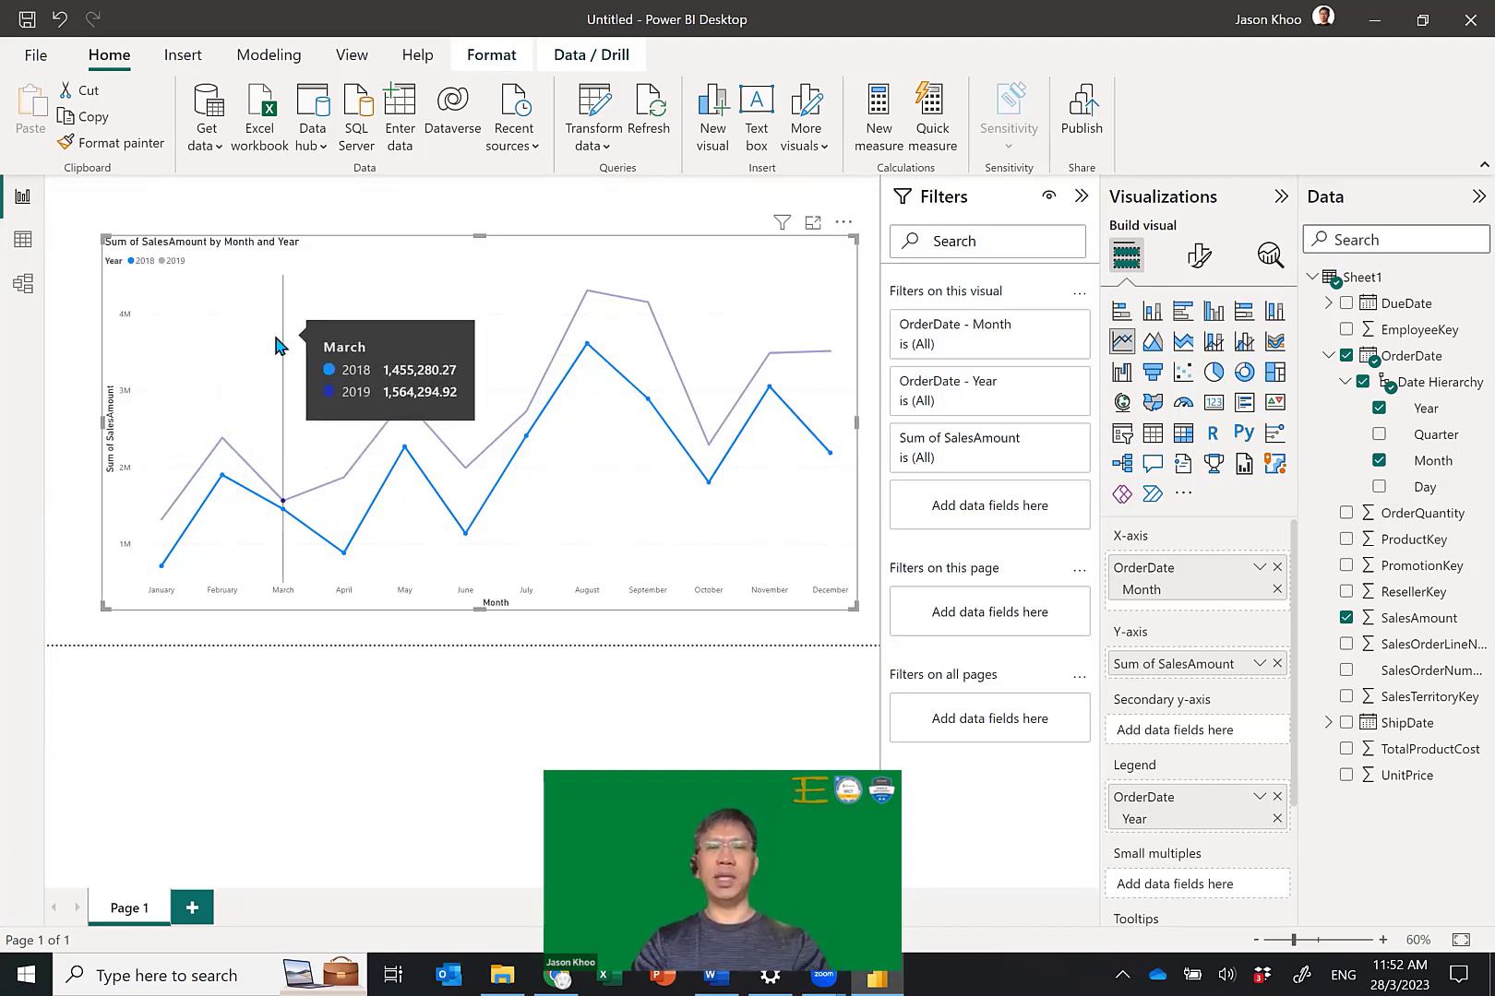
{"action": "mouse_move", "coordinate": [392, 335]}
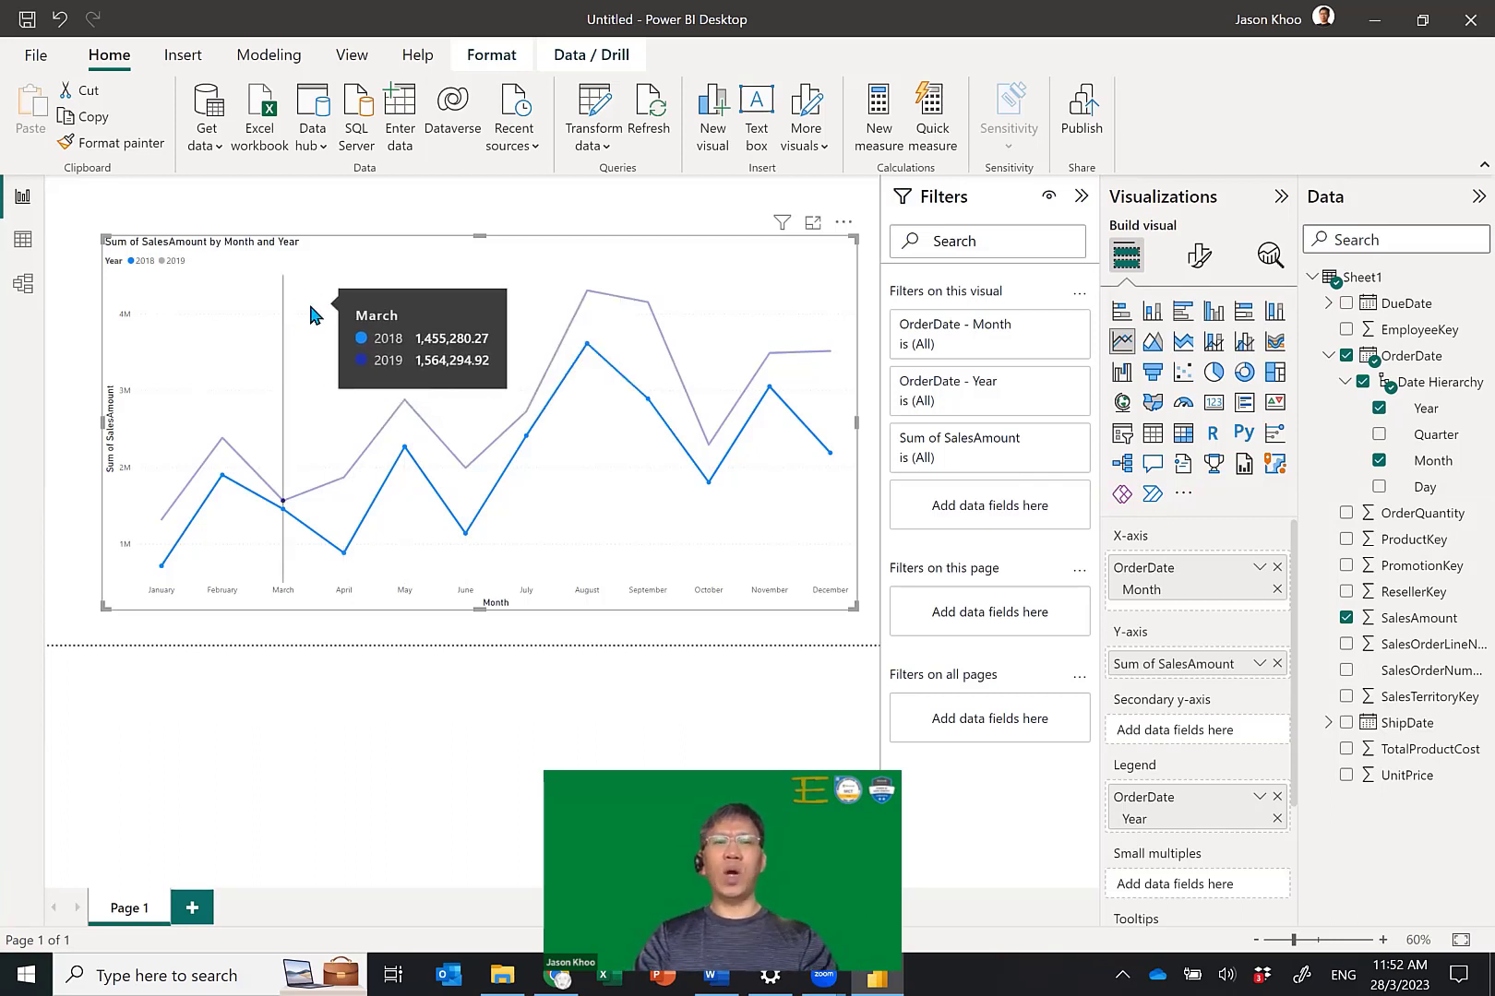
{"action": "left_click", "coordinate": [367, 215]}
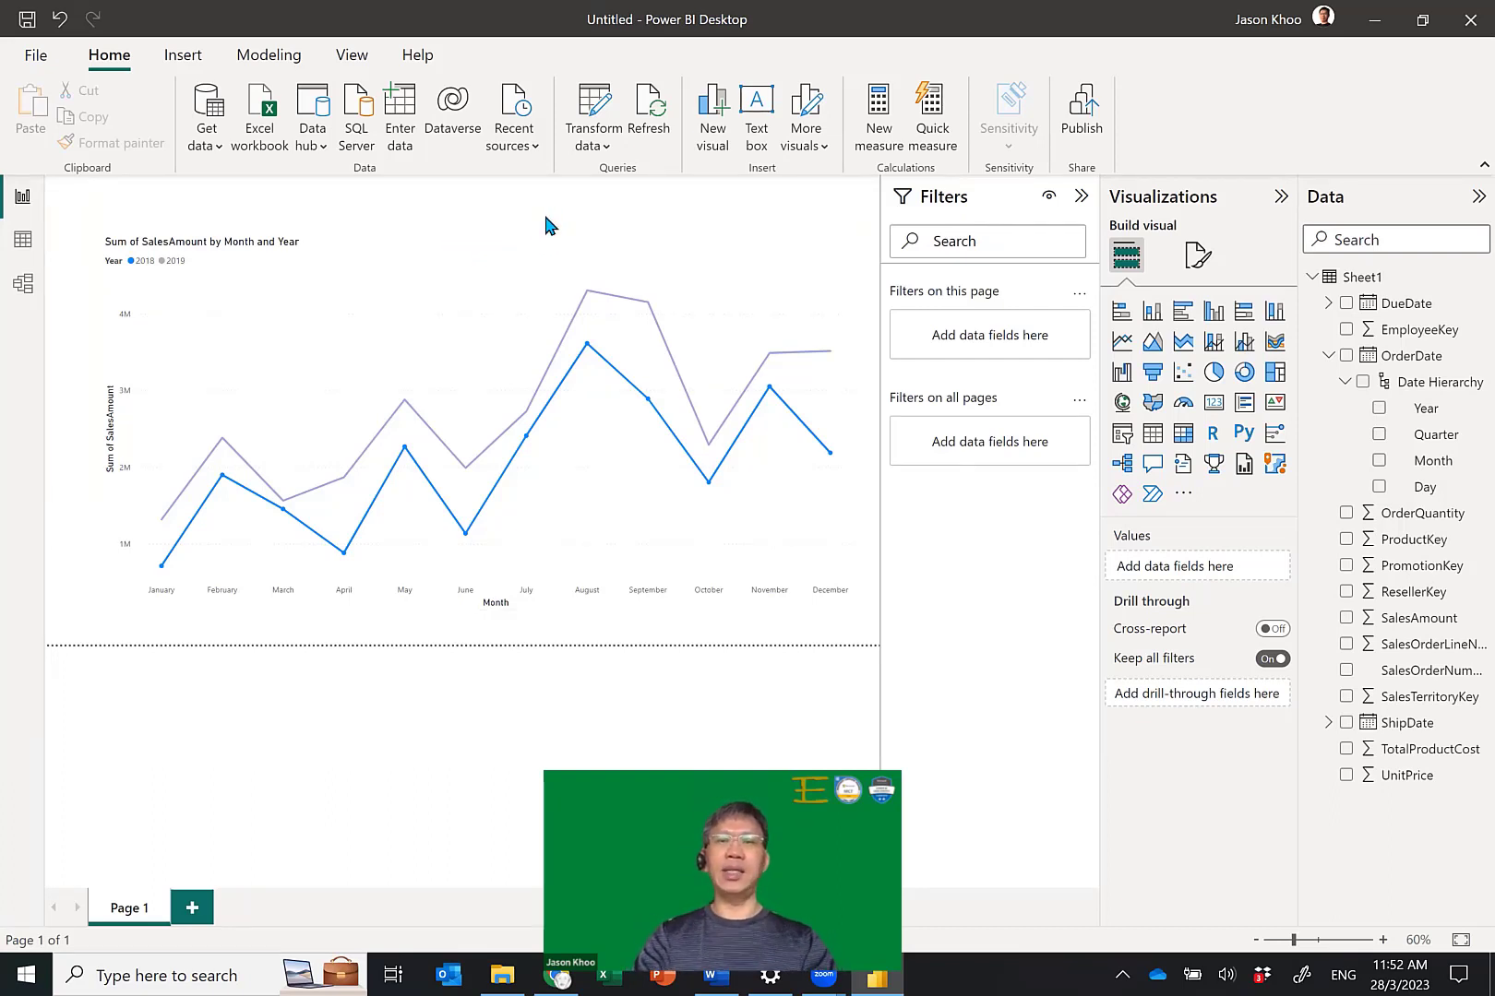
Save the report as Level 1 - Apprentice 2.pbix in the temp folder under NetAssist - Power BI.
{"action": "left_click", "coordinate": [37, 59]}
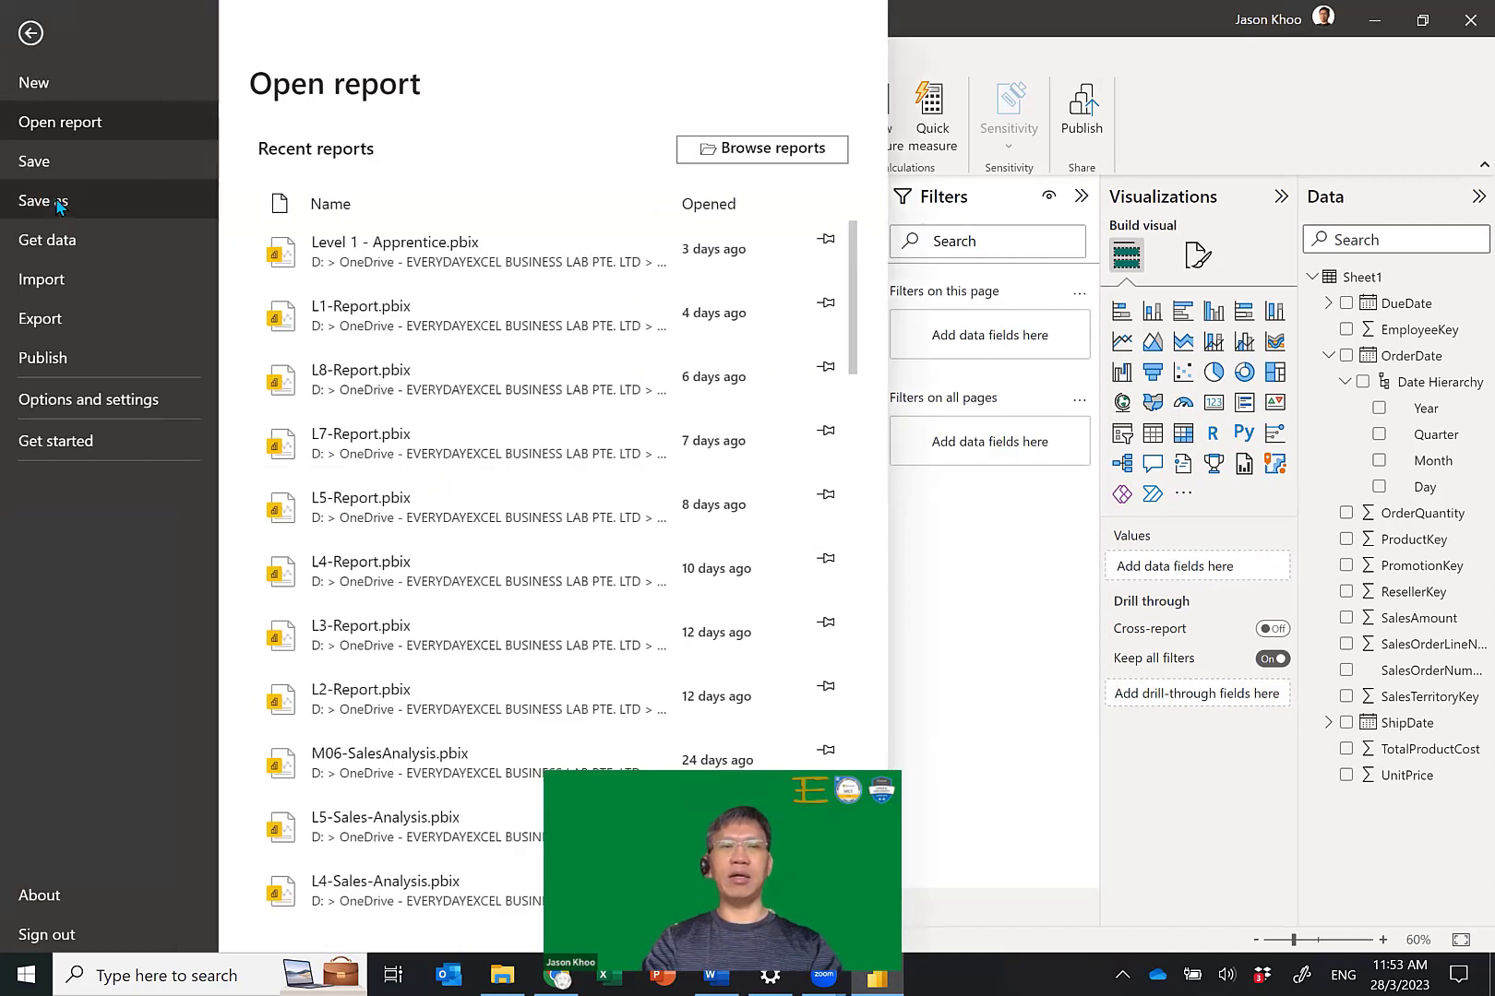
{"action": "left_click", "coordinate": [57, 203]}
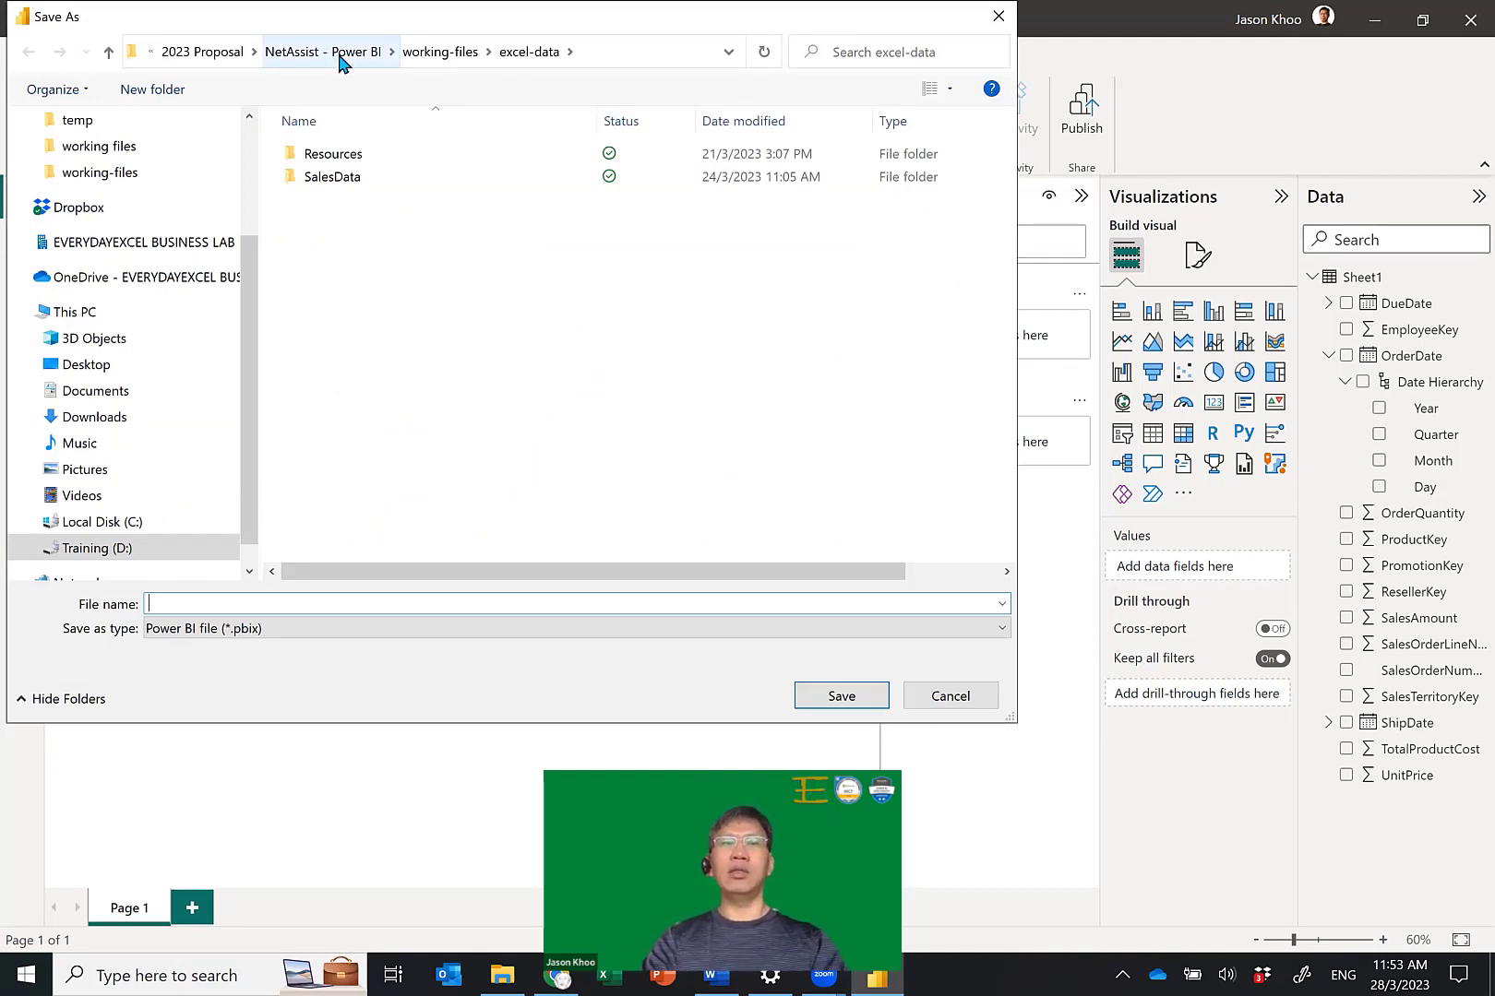
{"action": "left_click", "coordinate": [340, 58]}
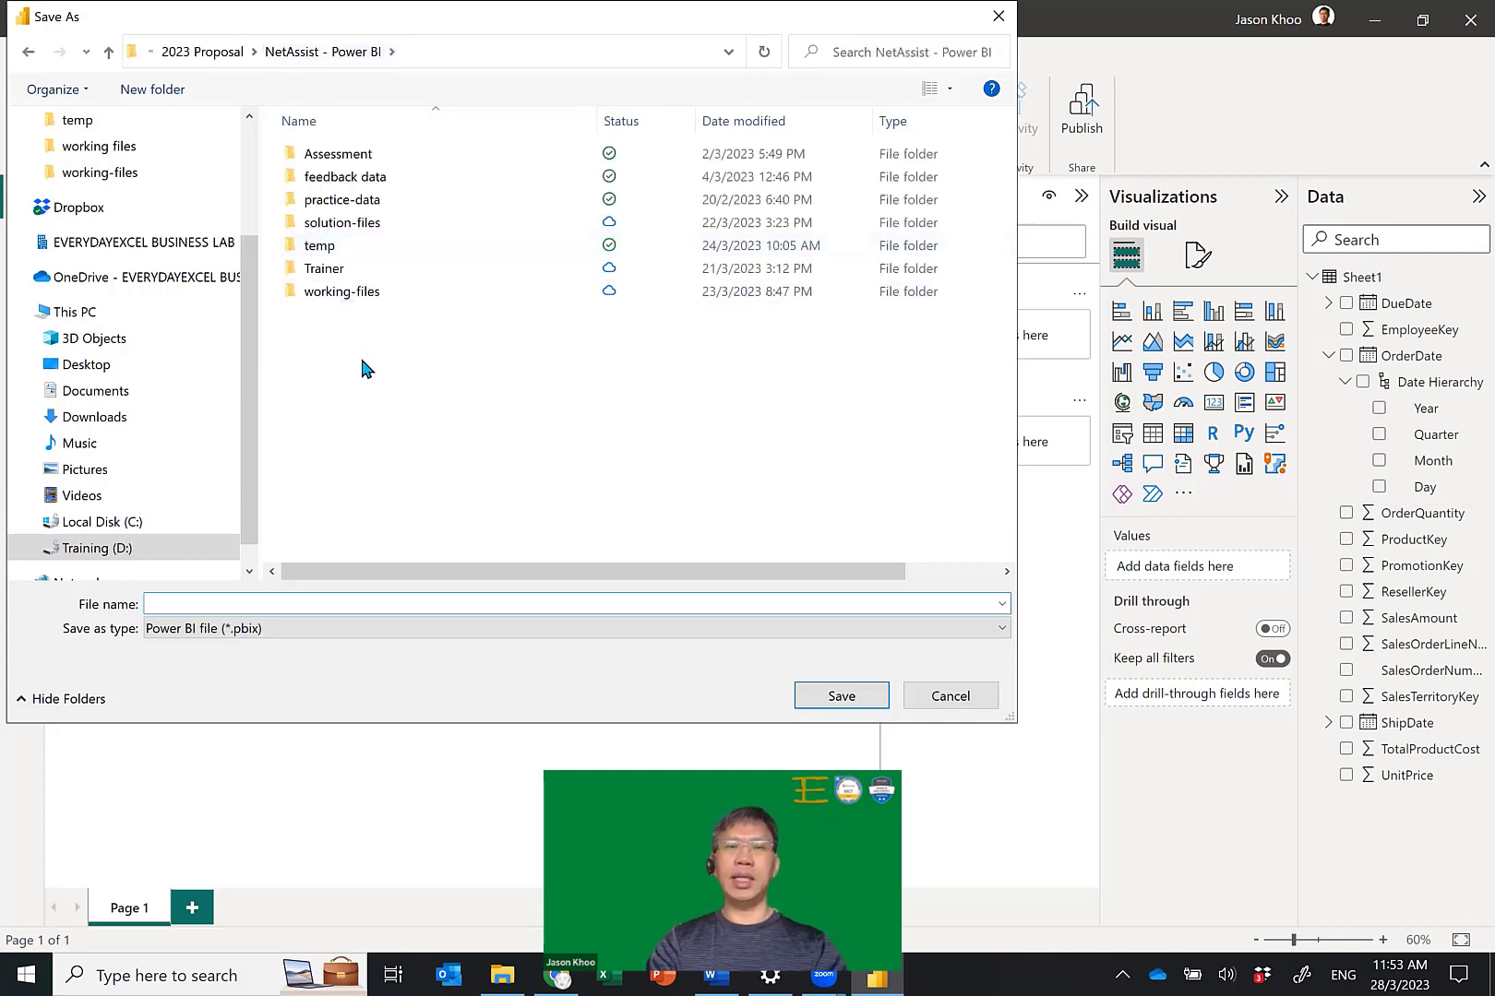
{"action": "double_click", "coordinate": [319, 245]}
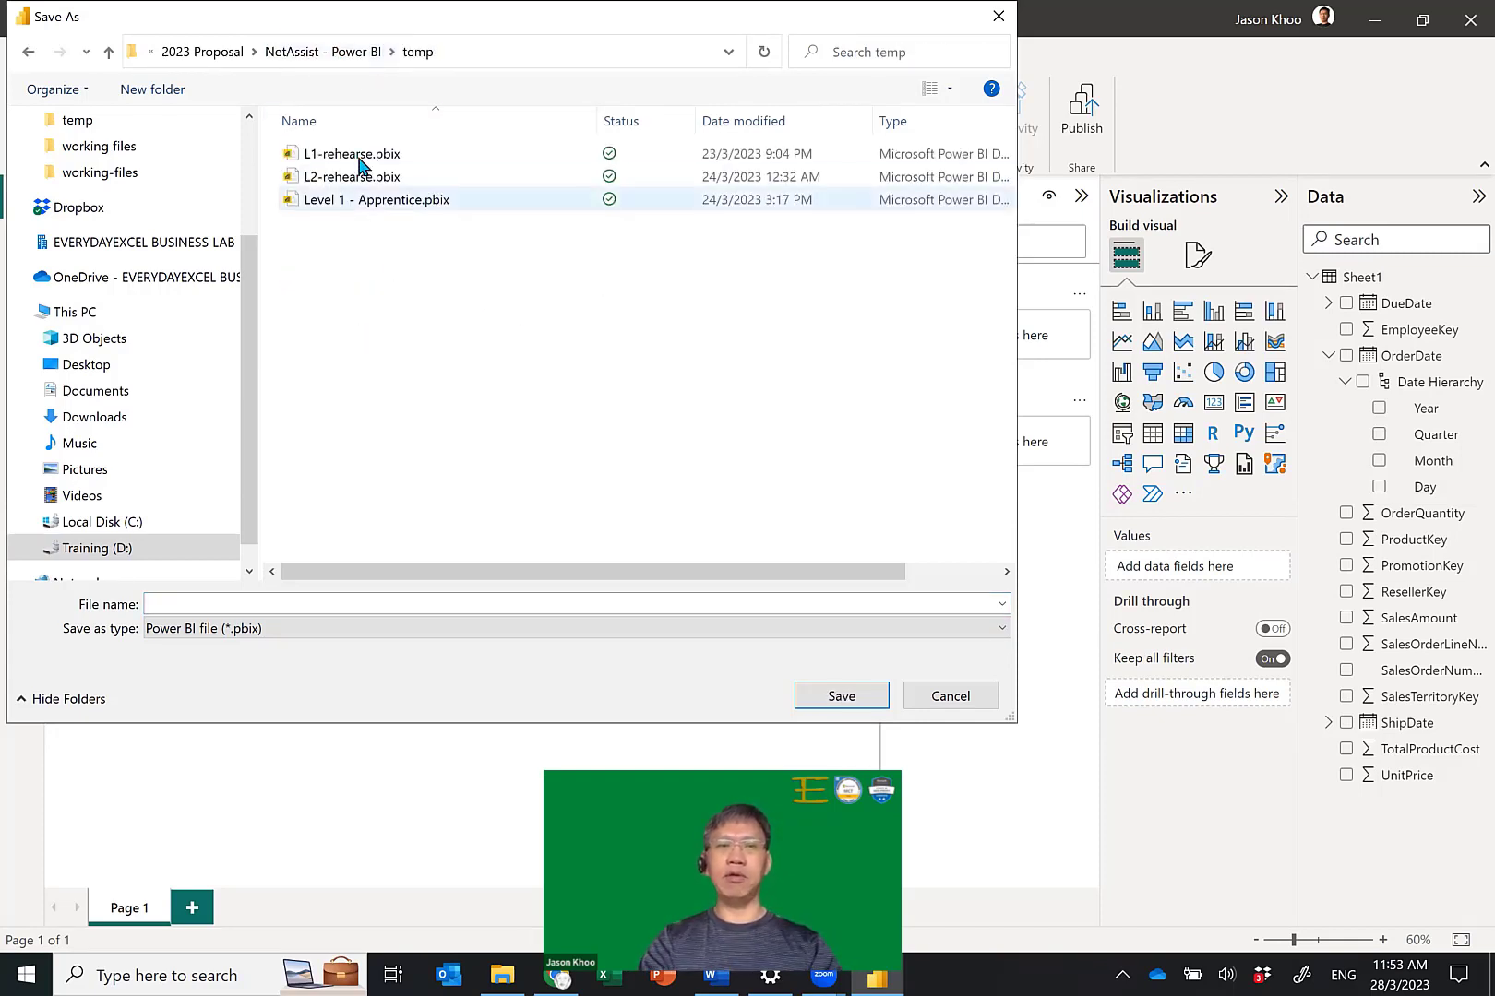
{"action": "left_click", "coordinate": [390, 201]}
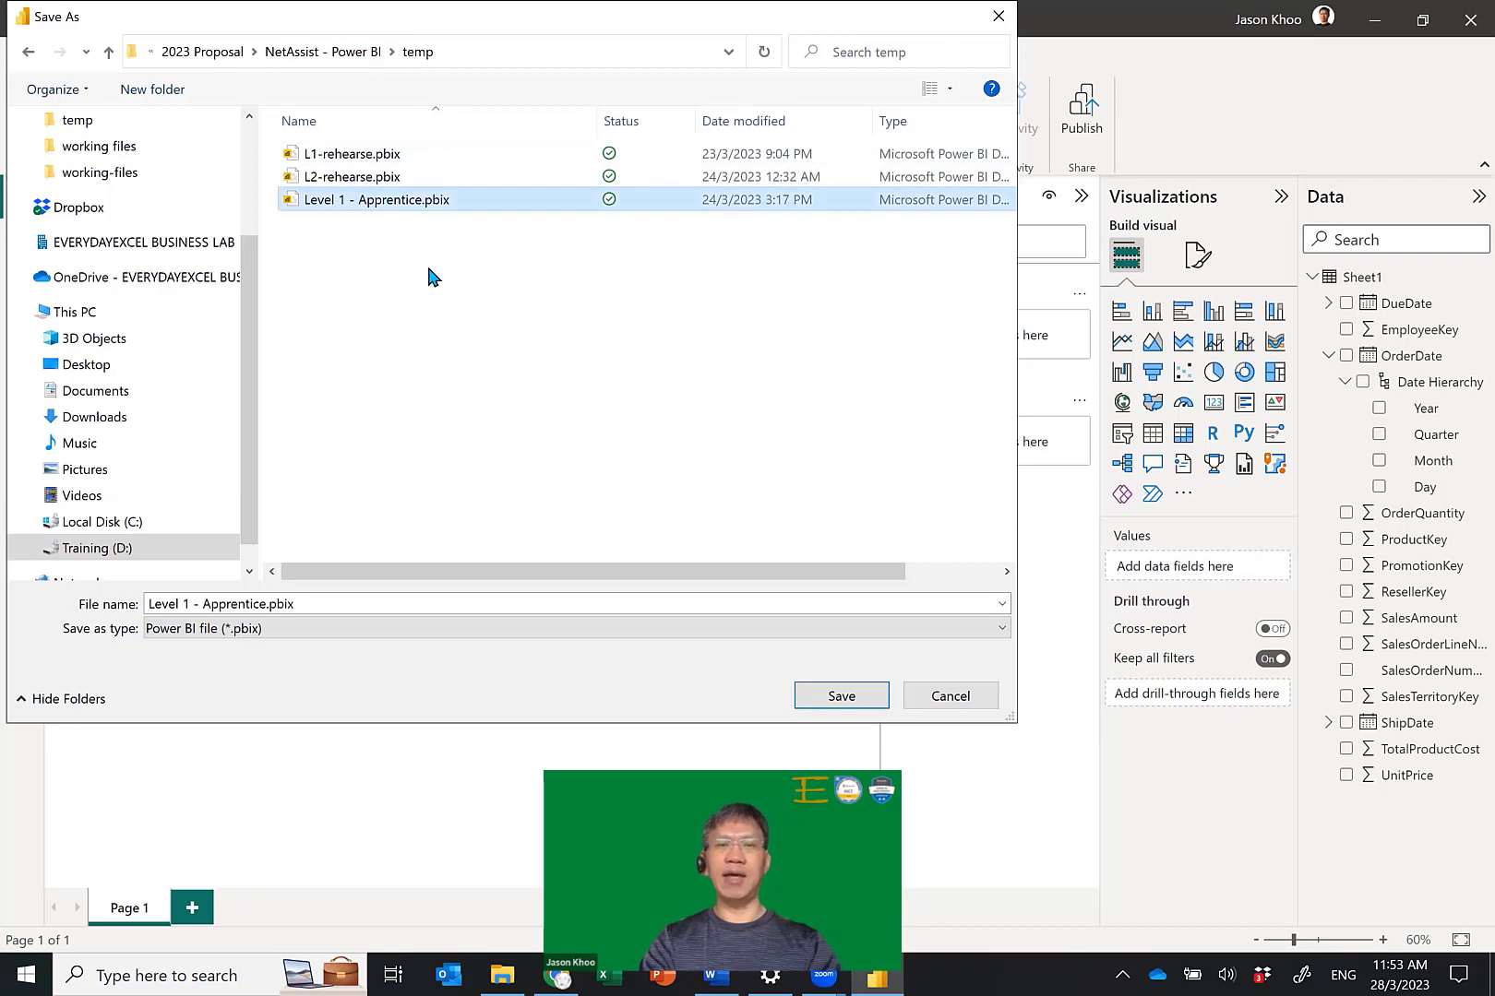
{"action": "left_click", "coordinate": [307, 605]}
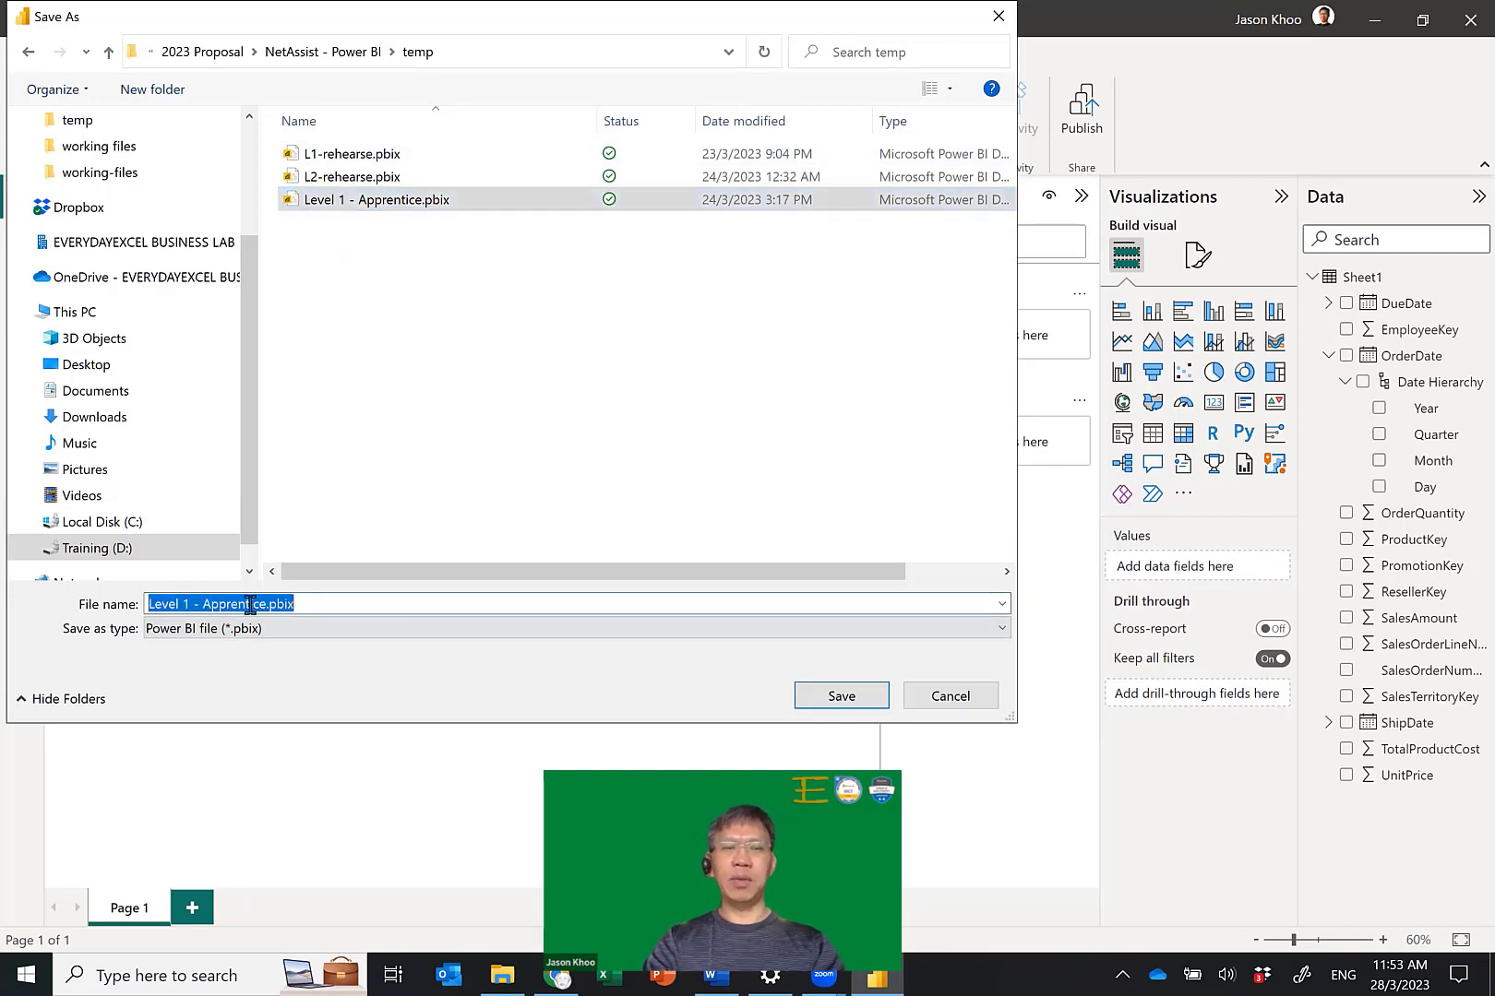
{"action": "left_click", "coordinate": [238, 606]}
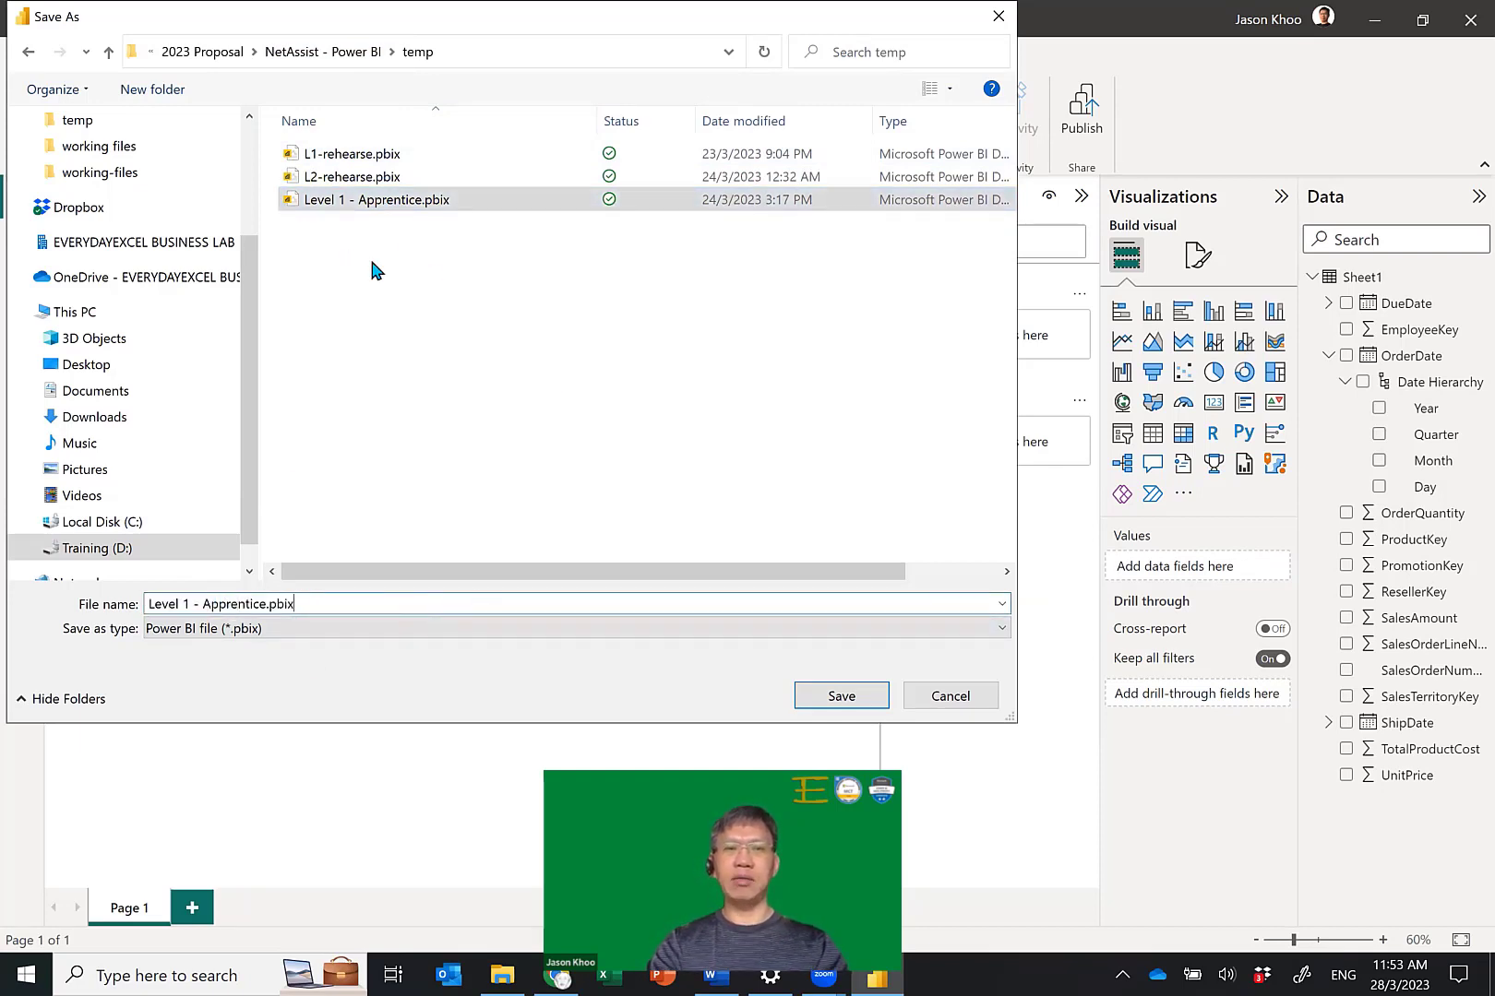
{"action": "left_click", "coordinate": [266, 605]}
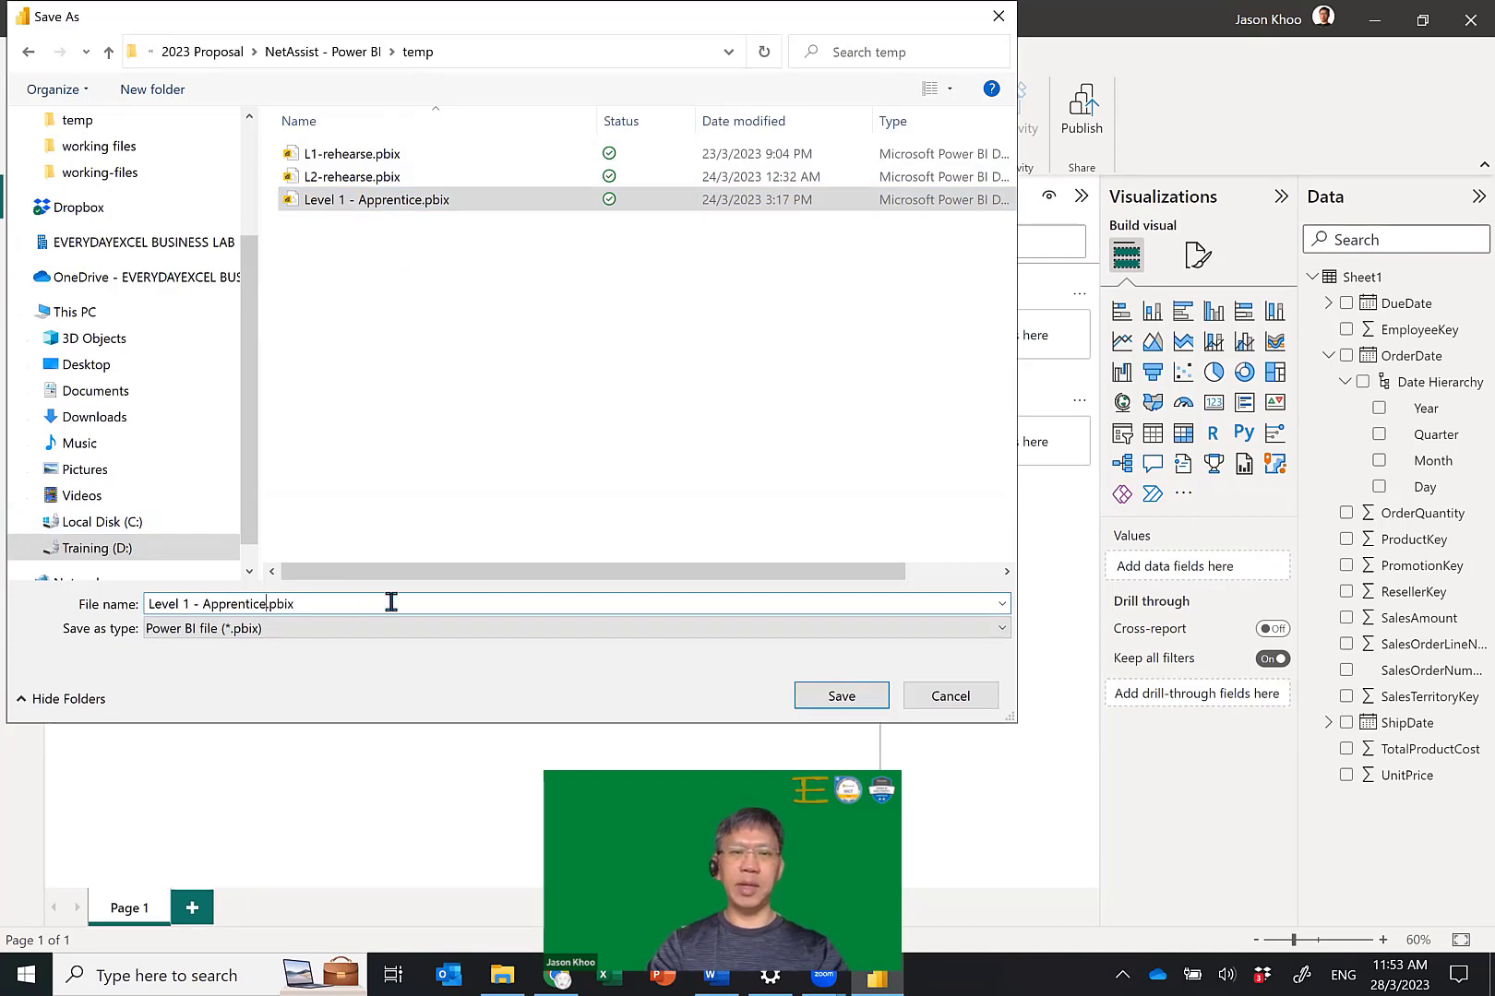
{"action": "type", "text": "2"}
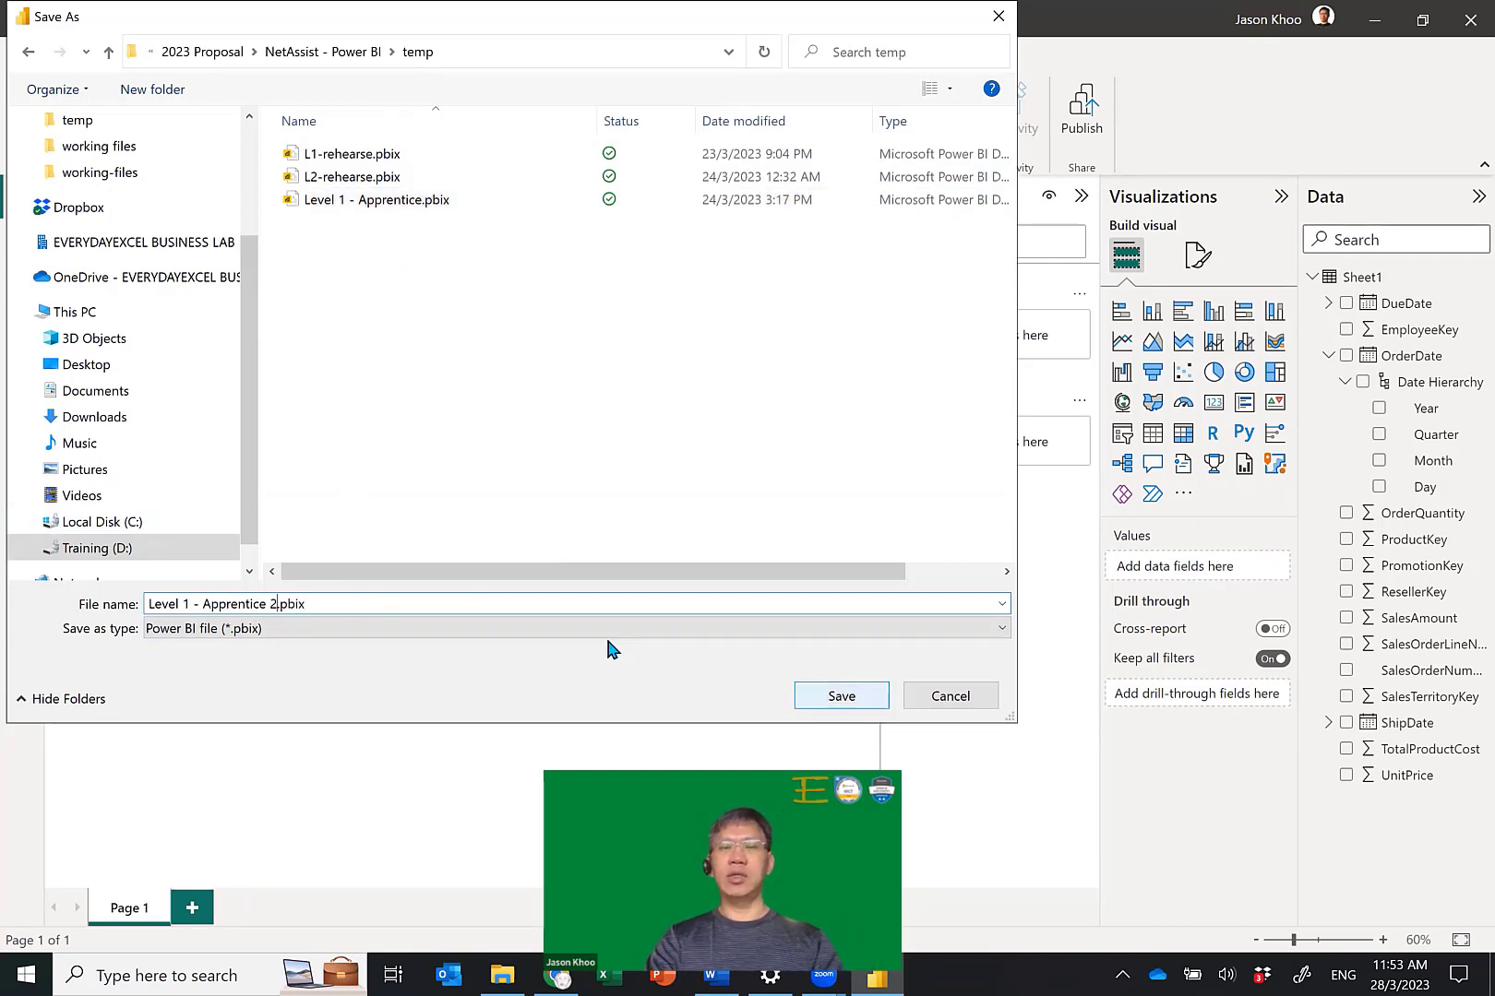
{"action": "key", "text": "Return"}
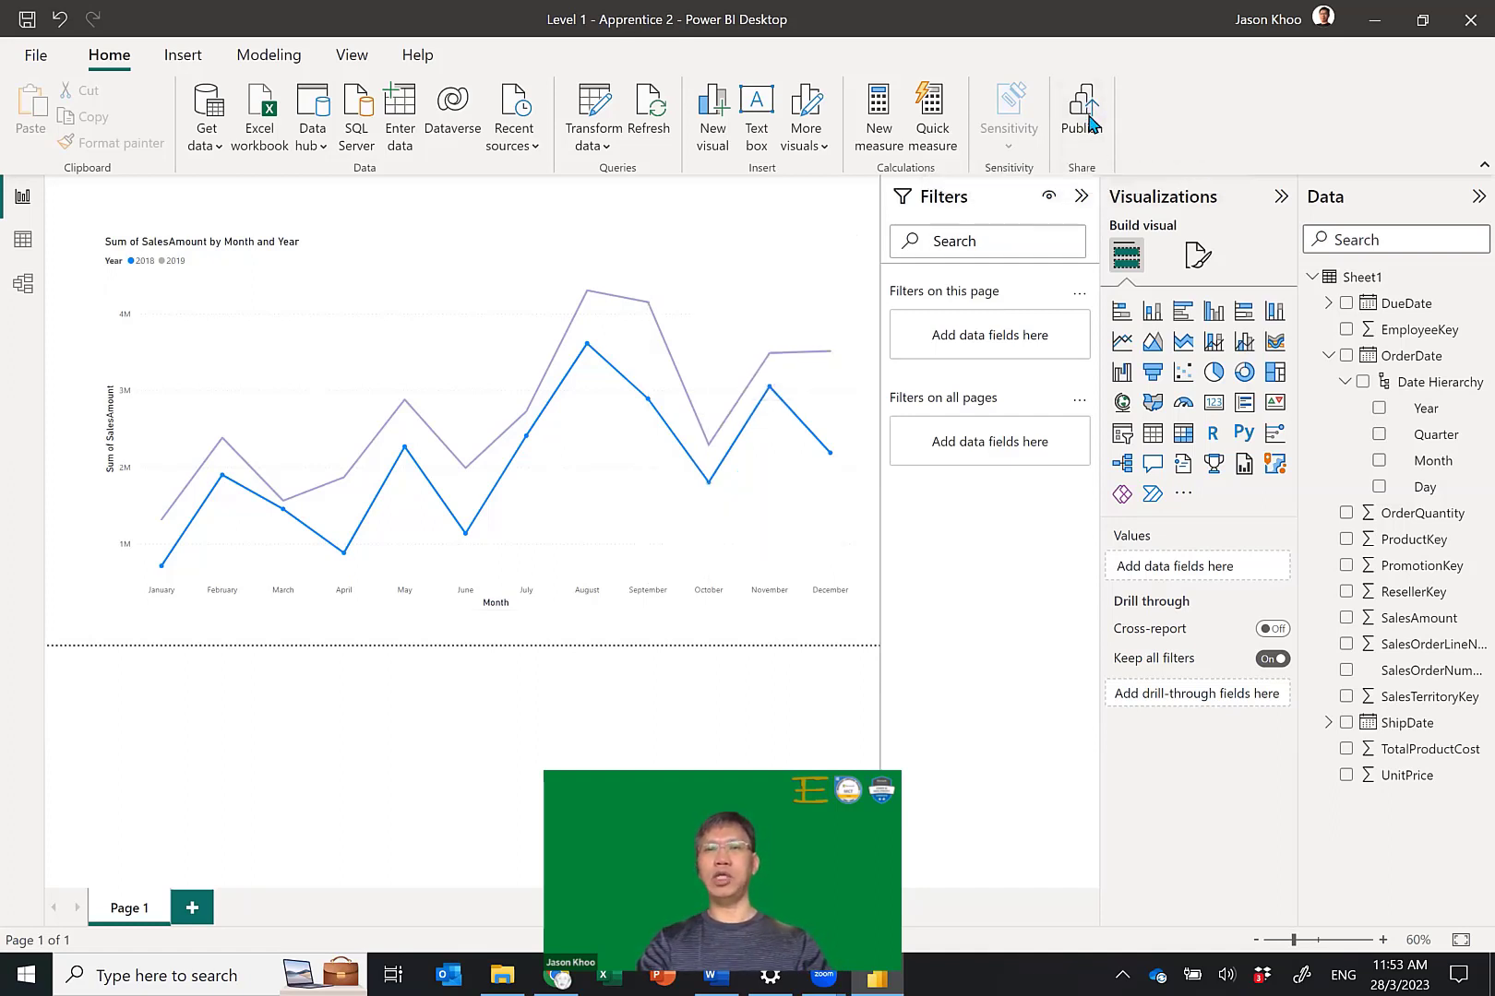
Publish the report to the PowerBI-Demo workspace.
{"action": "left_click", "coordinate": [1088, 120]}
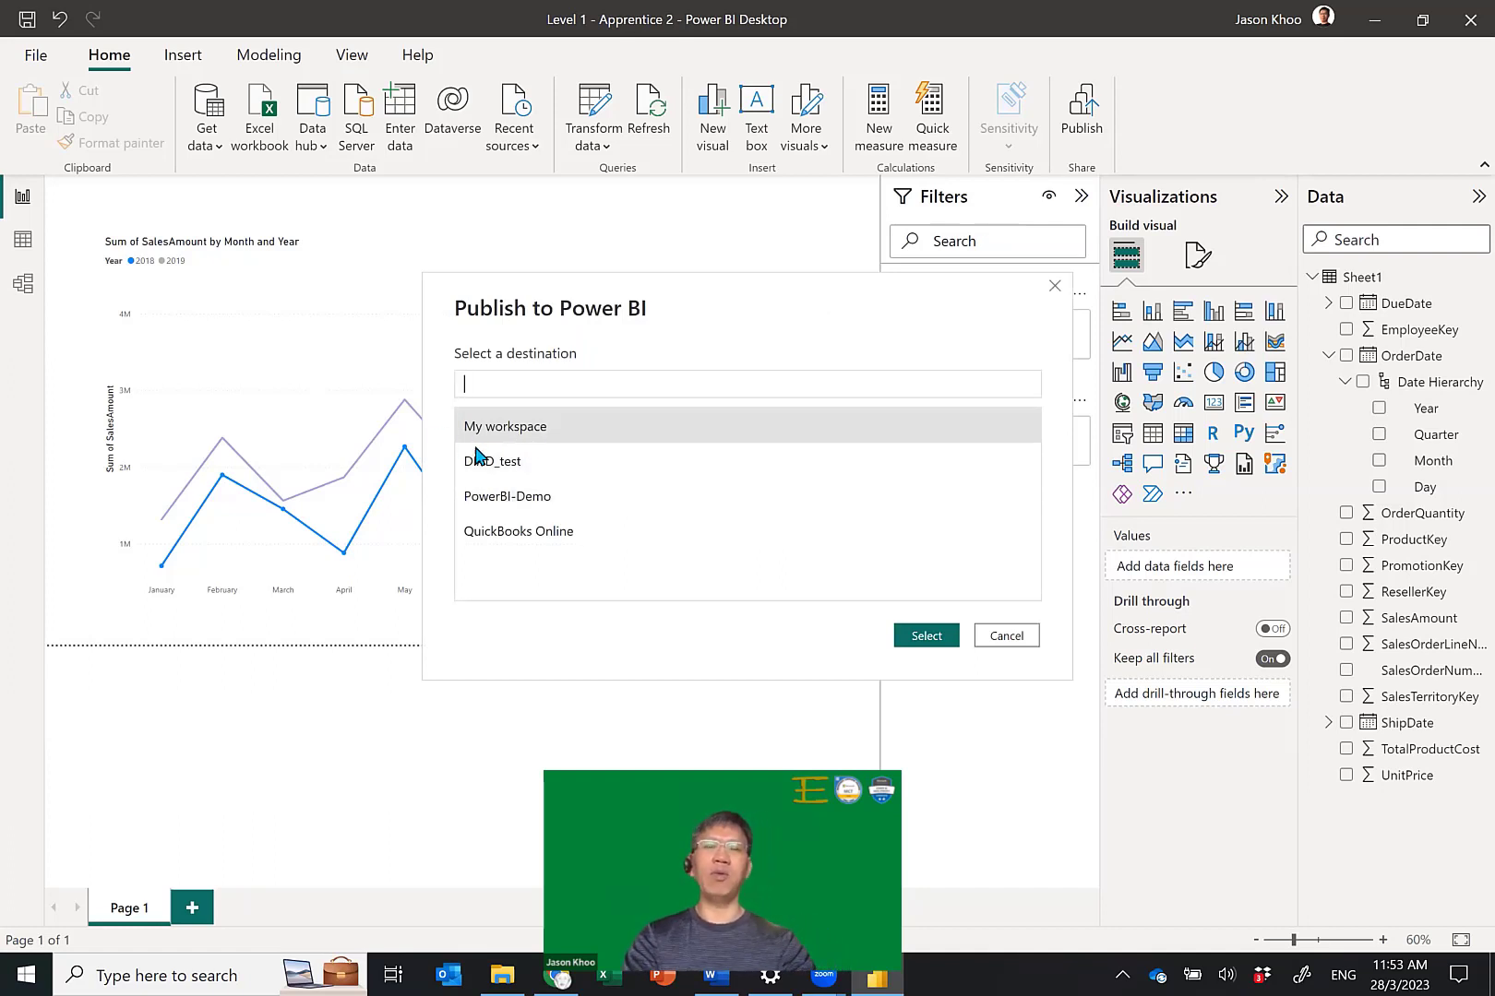
{"action": "left_click", "coordinate": [574, 438]}
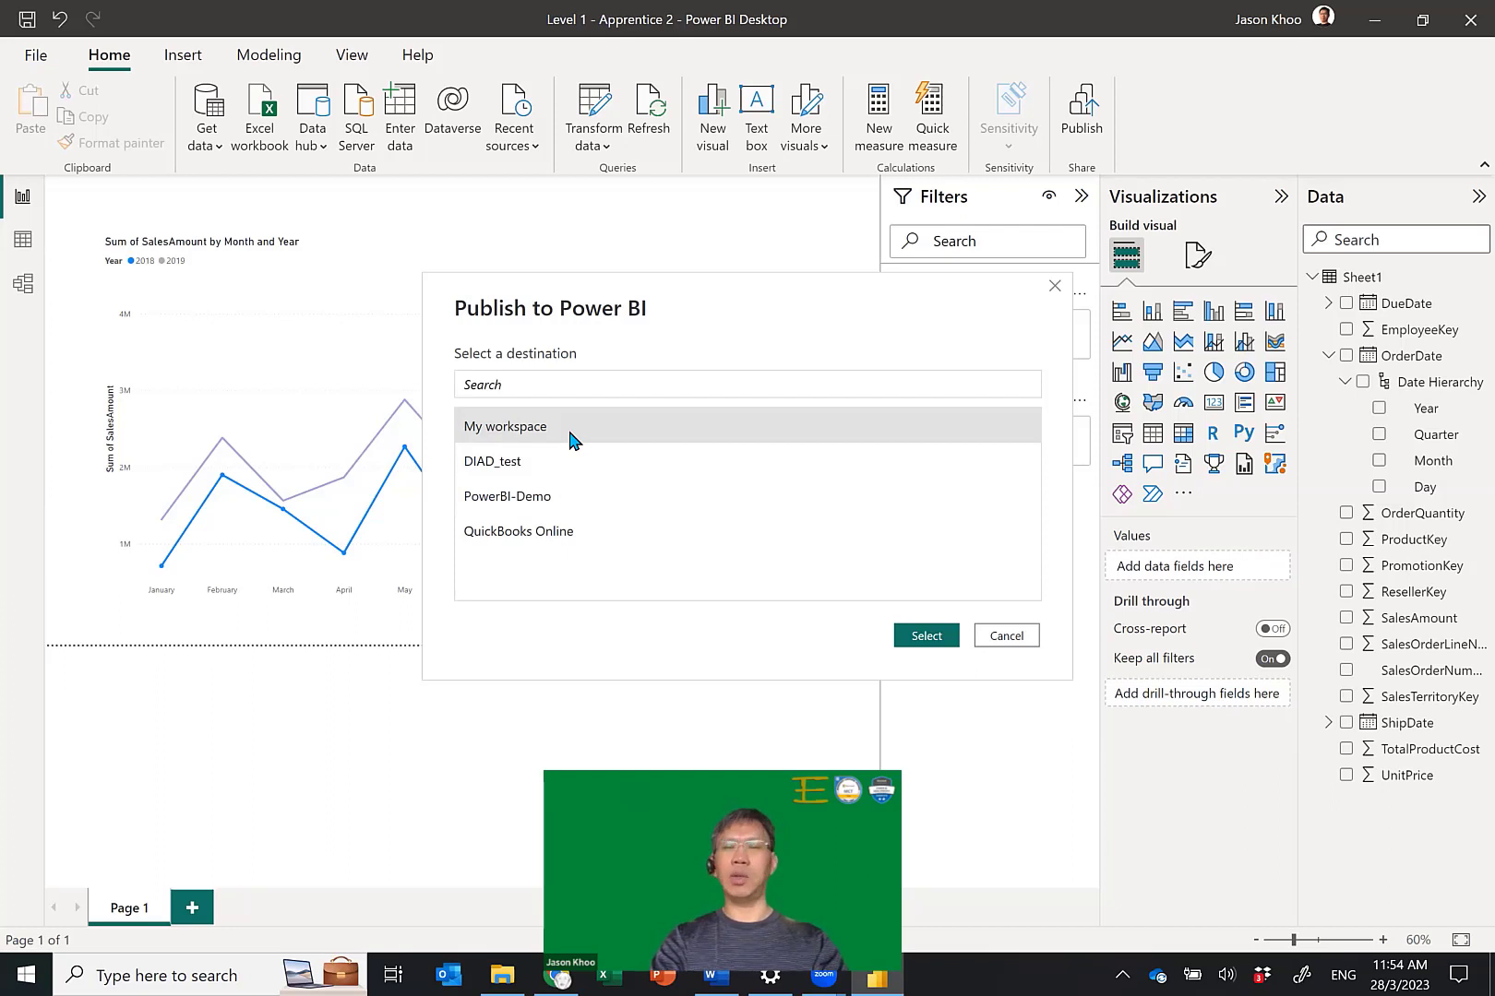
{"action": "left_click", "coordinate": [569, 501]}
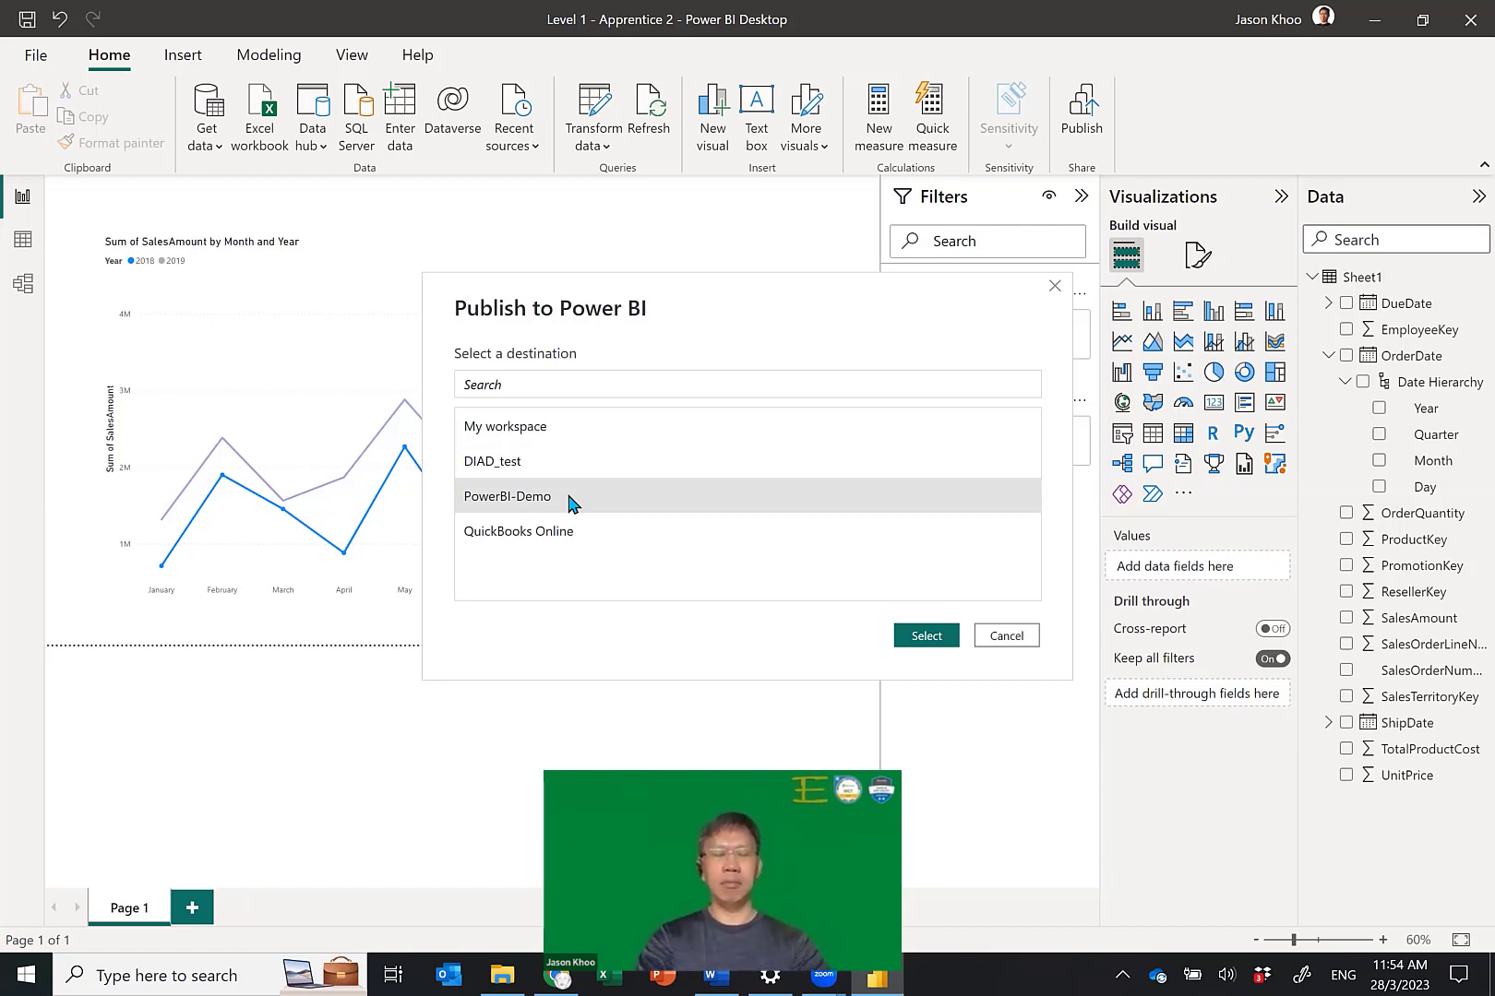
{"action": "left_click", "coordinate": [927, 636]}
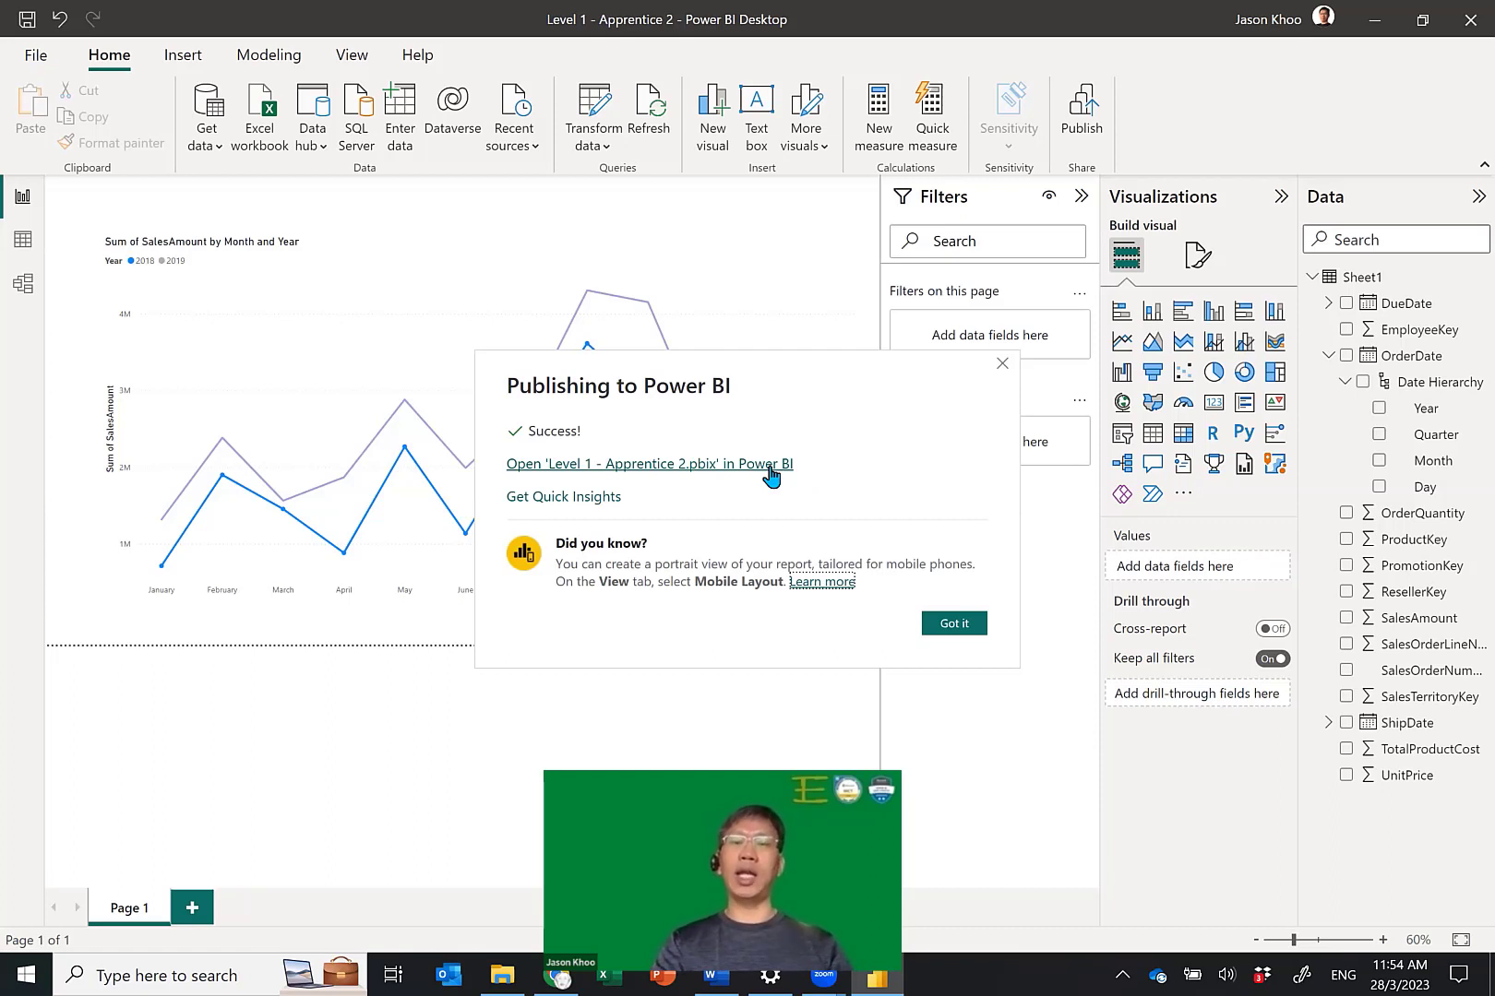
Open the published report in the browser, sign in with the first listed Microsoft account and decline to stay signed in.
{"action": "left_click", "coordinate": [691, 467]}
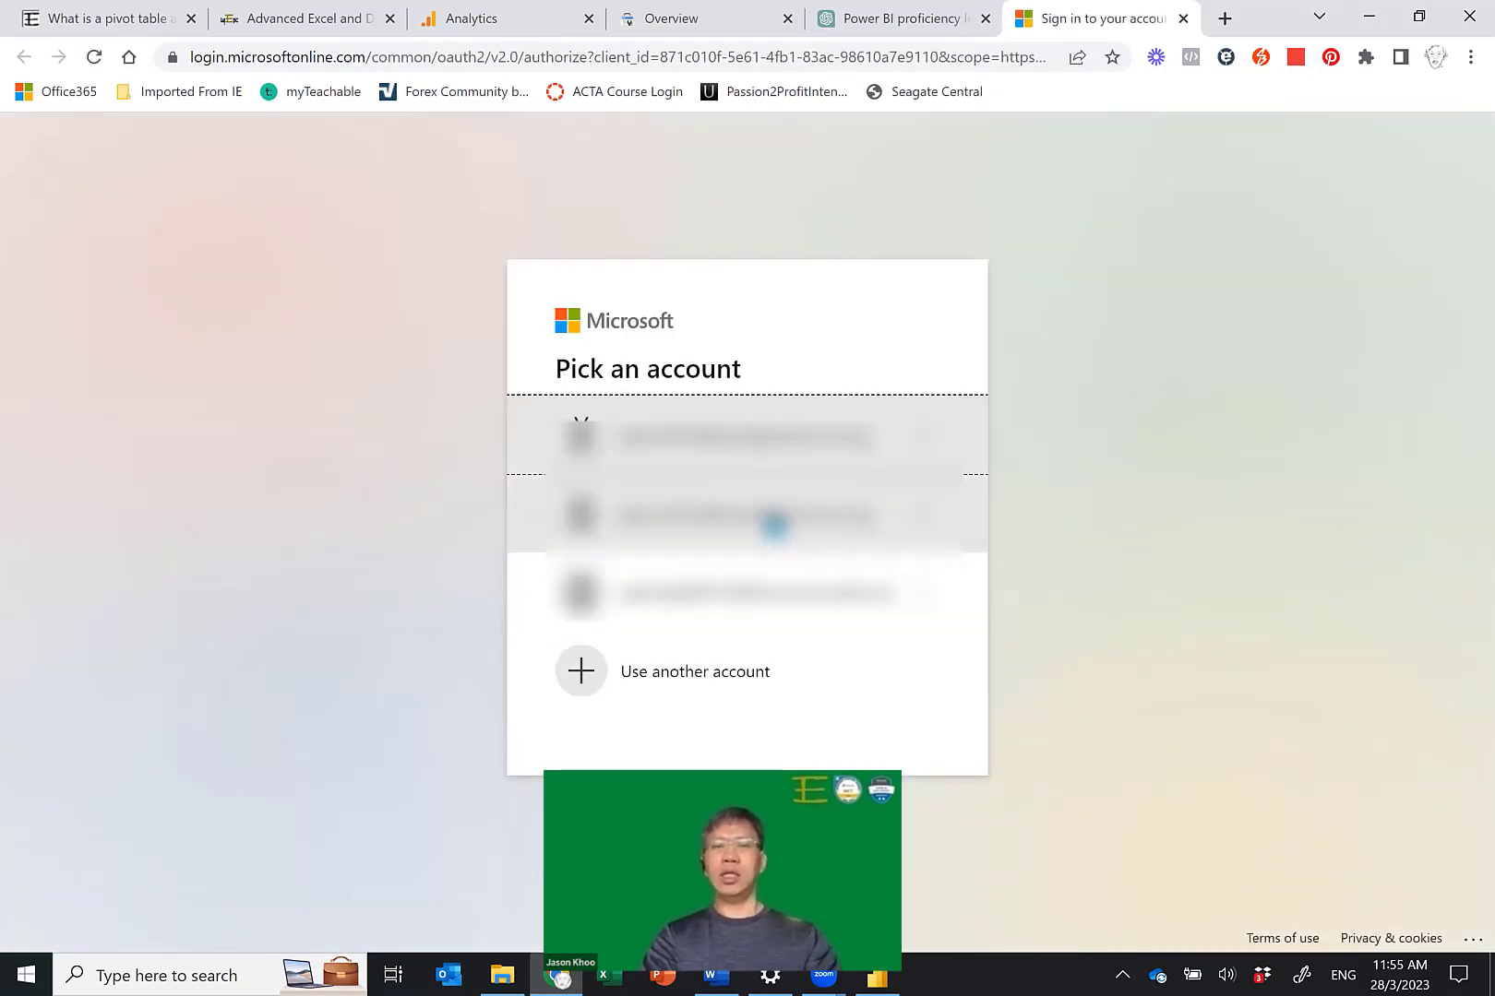
{"action": "left_click", "coordinate": [772, 437]}
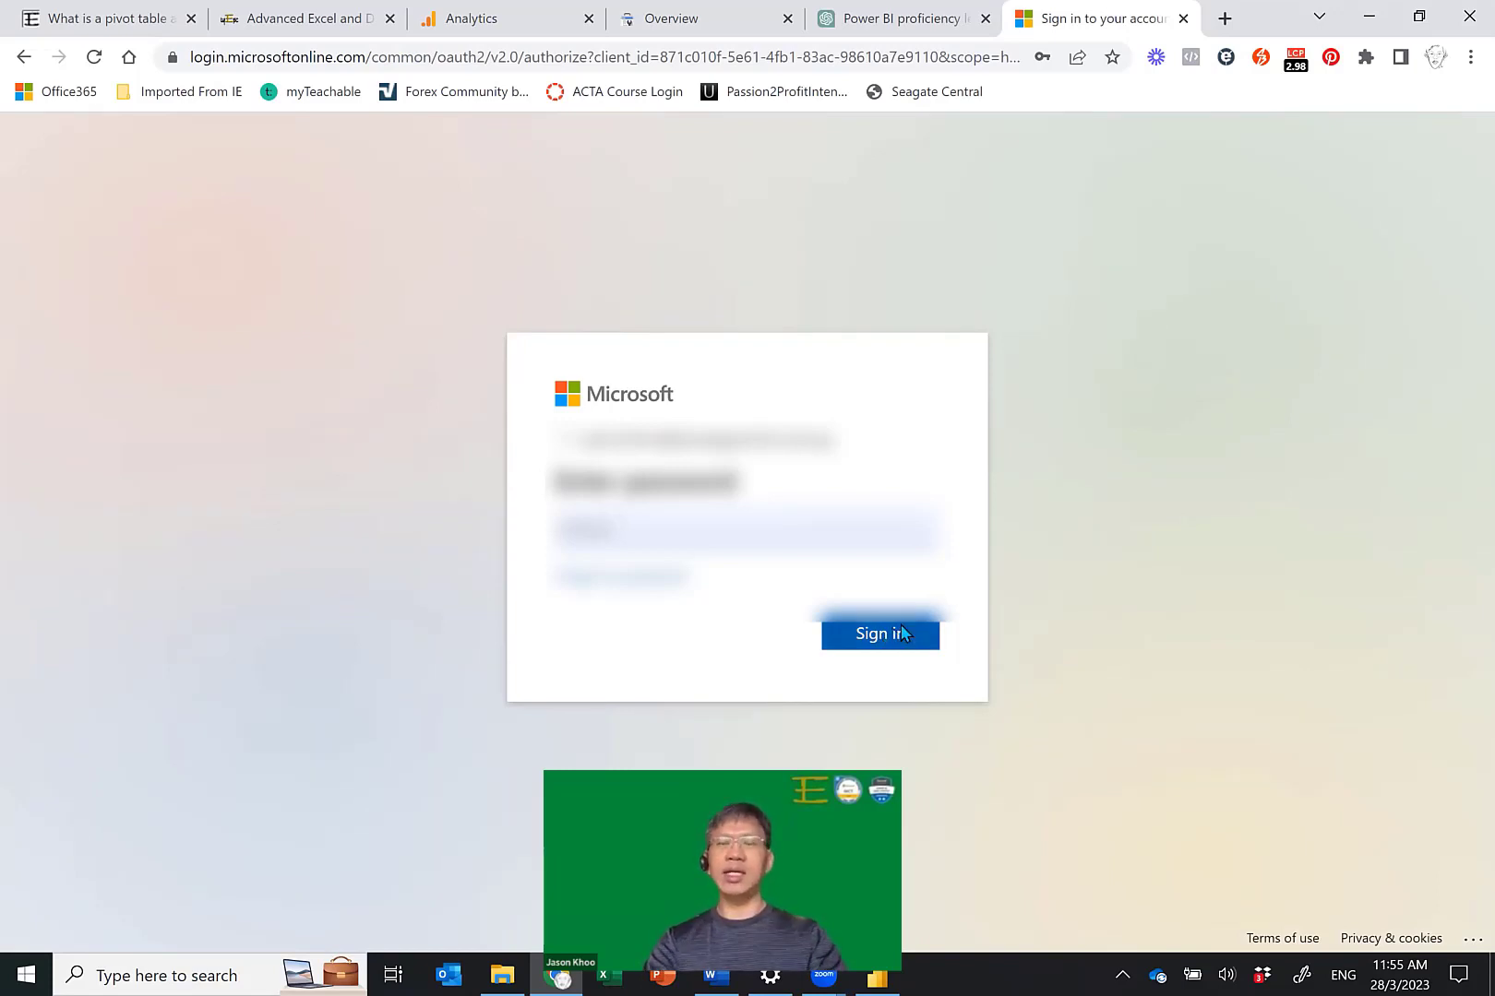
{"action": "left_click", "coordinate": [916, 624]}
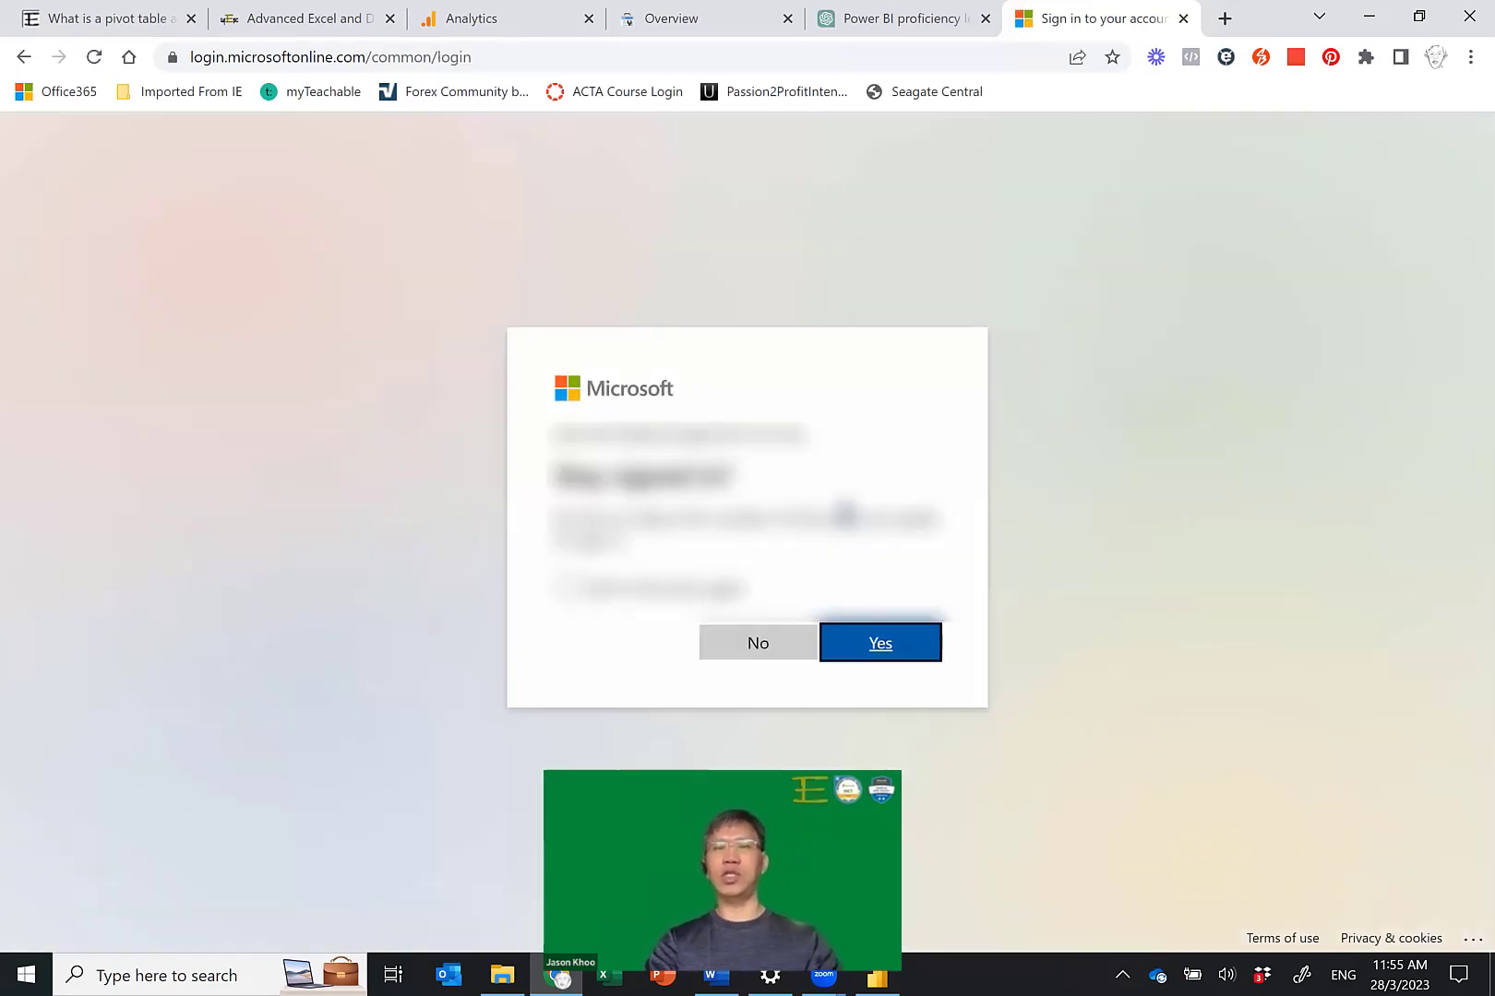
{"action": "left_click", "coordinate": [740, 650]}
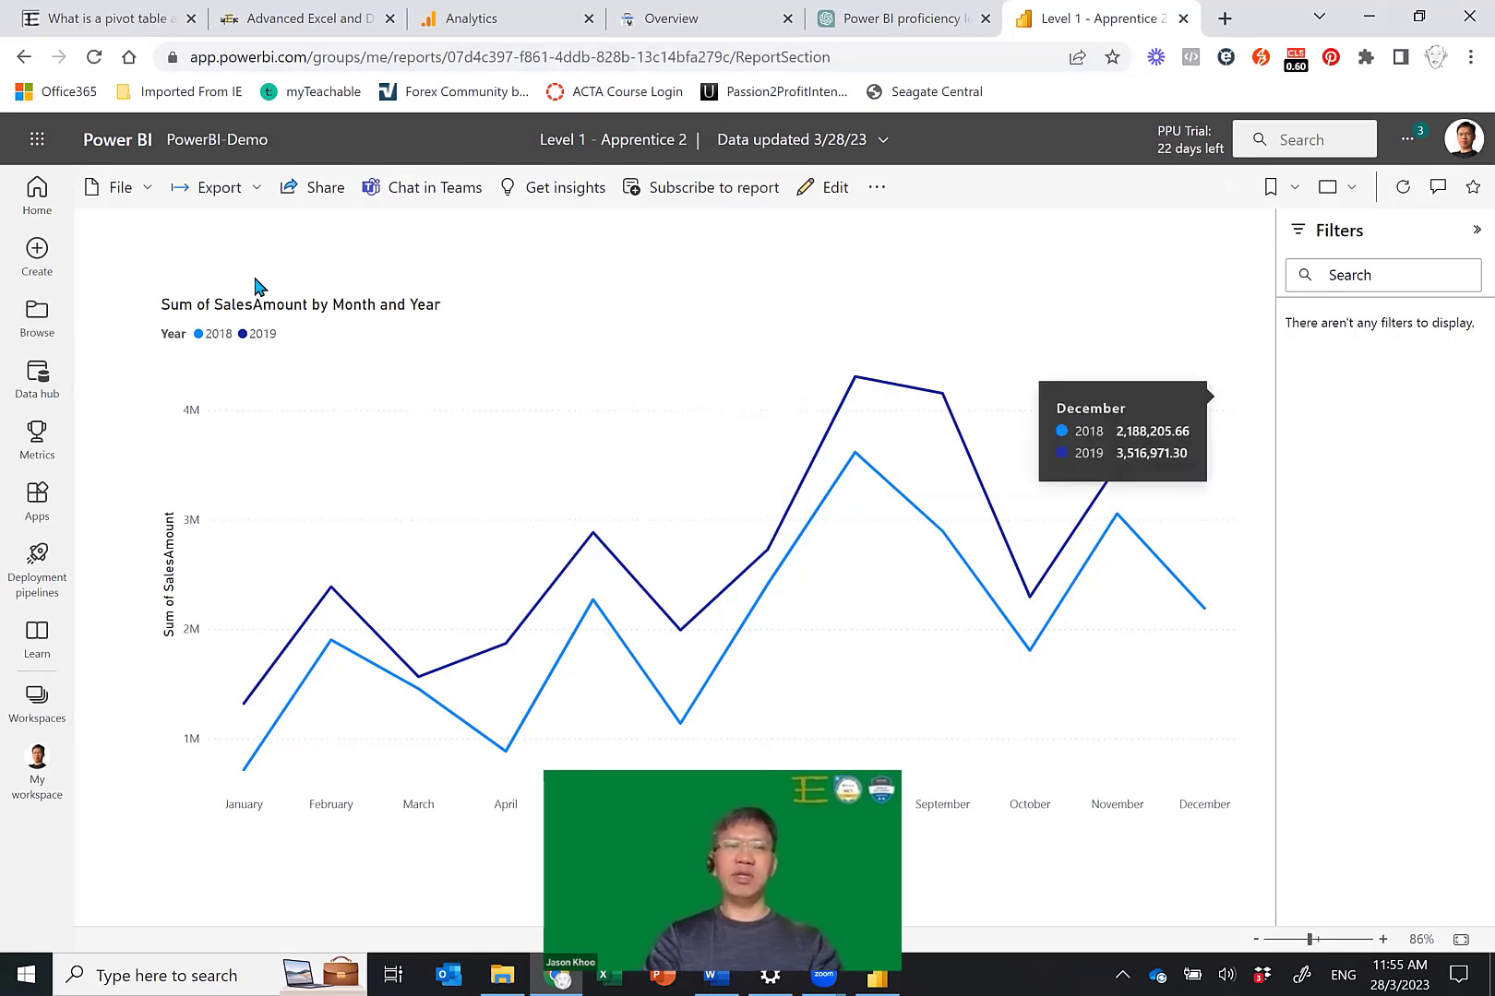
Switch to Power BI Desktop to compare its chart with the published report, and return to the browser.
{"action": "left_click", "coordinate": [11, 204]}
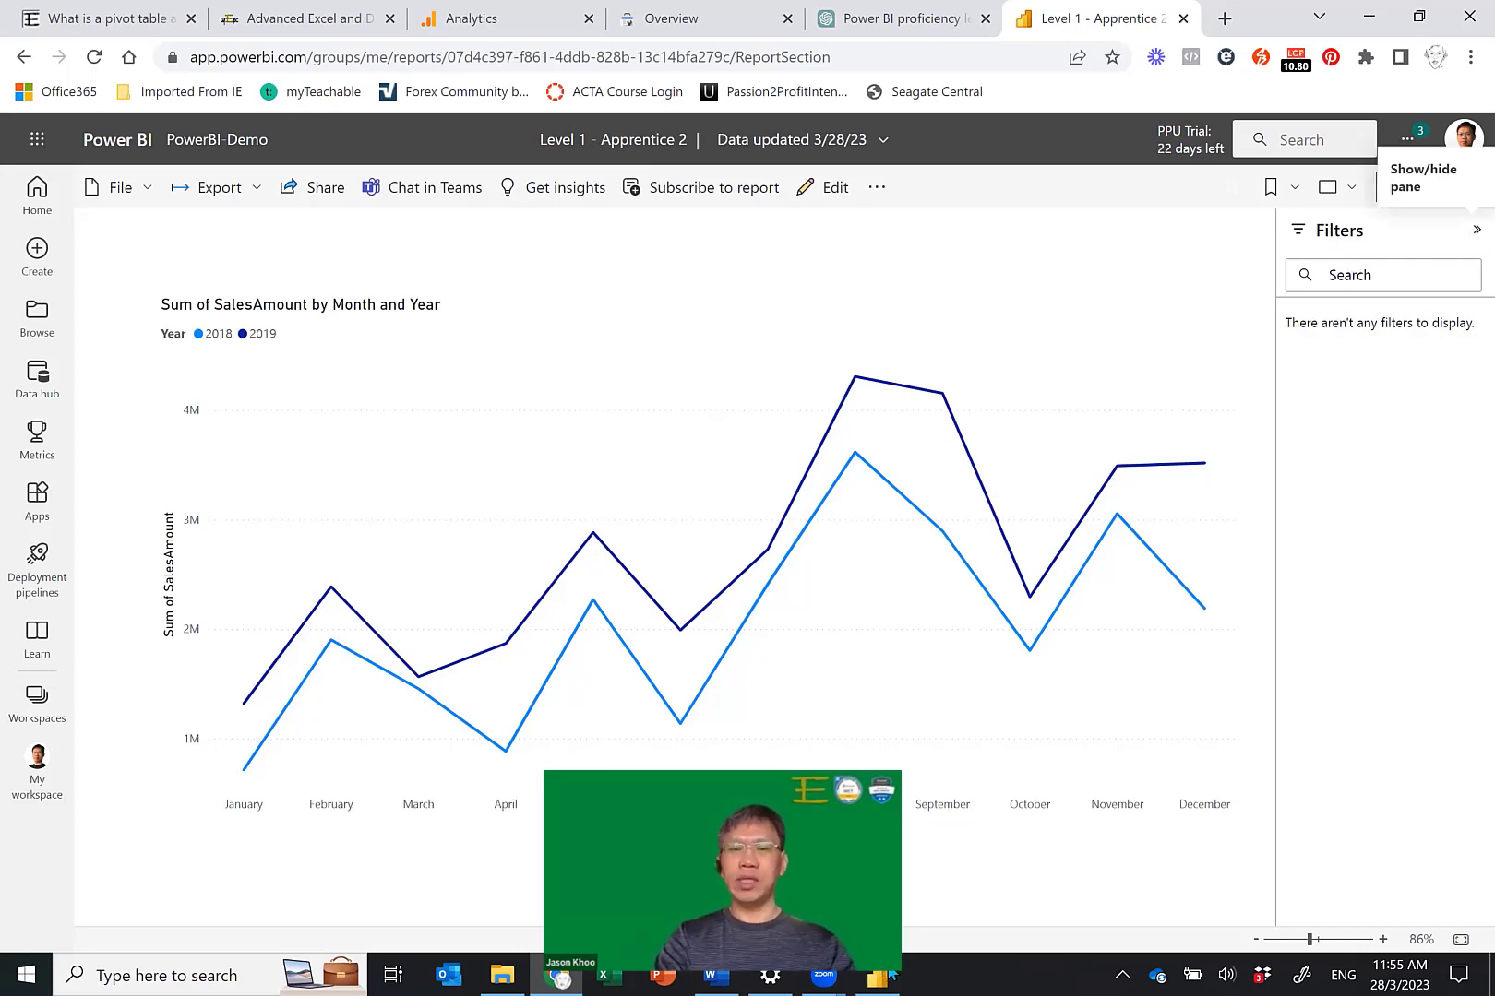
{"action": "key", "text": "alt+Tab"}
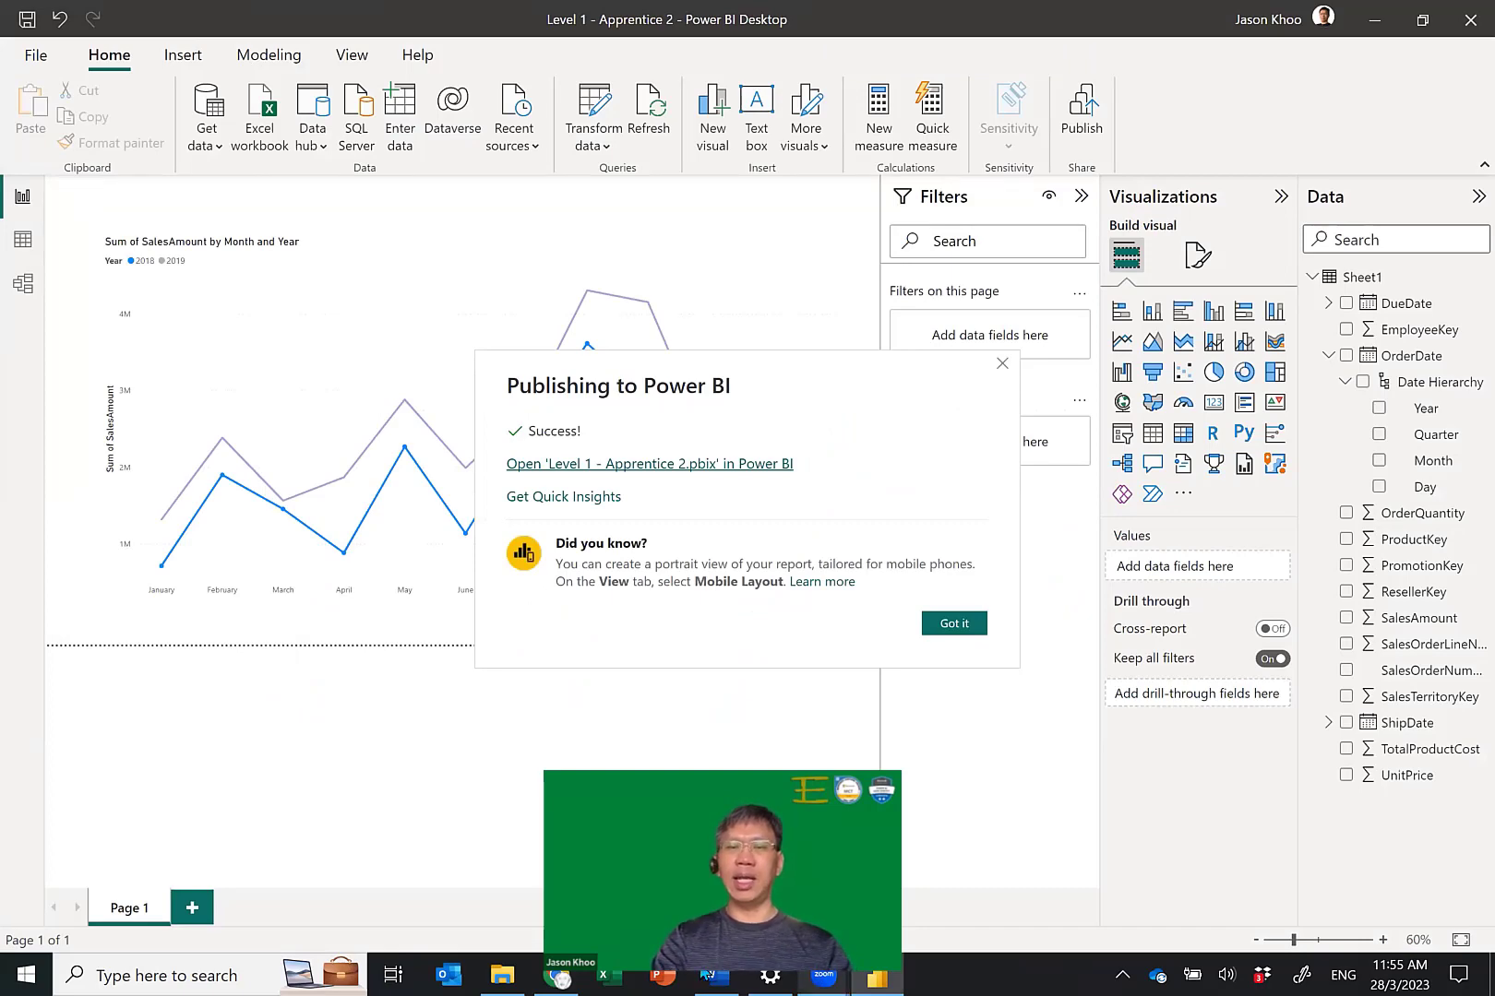
{"action": "key", "text": "alt+Tab"}
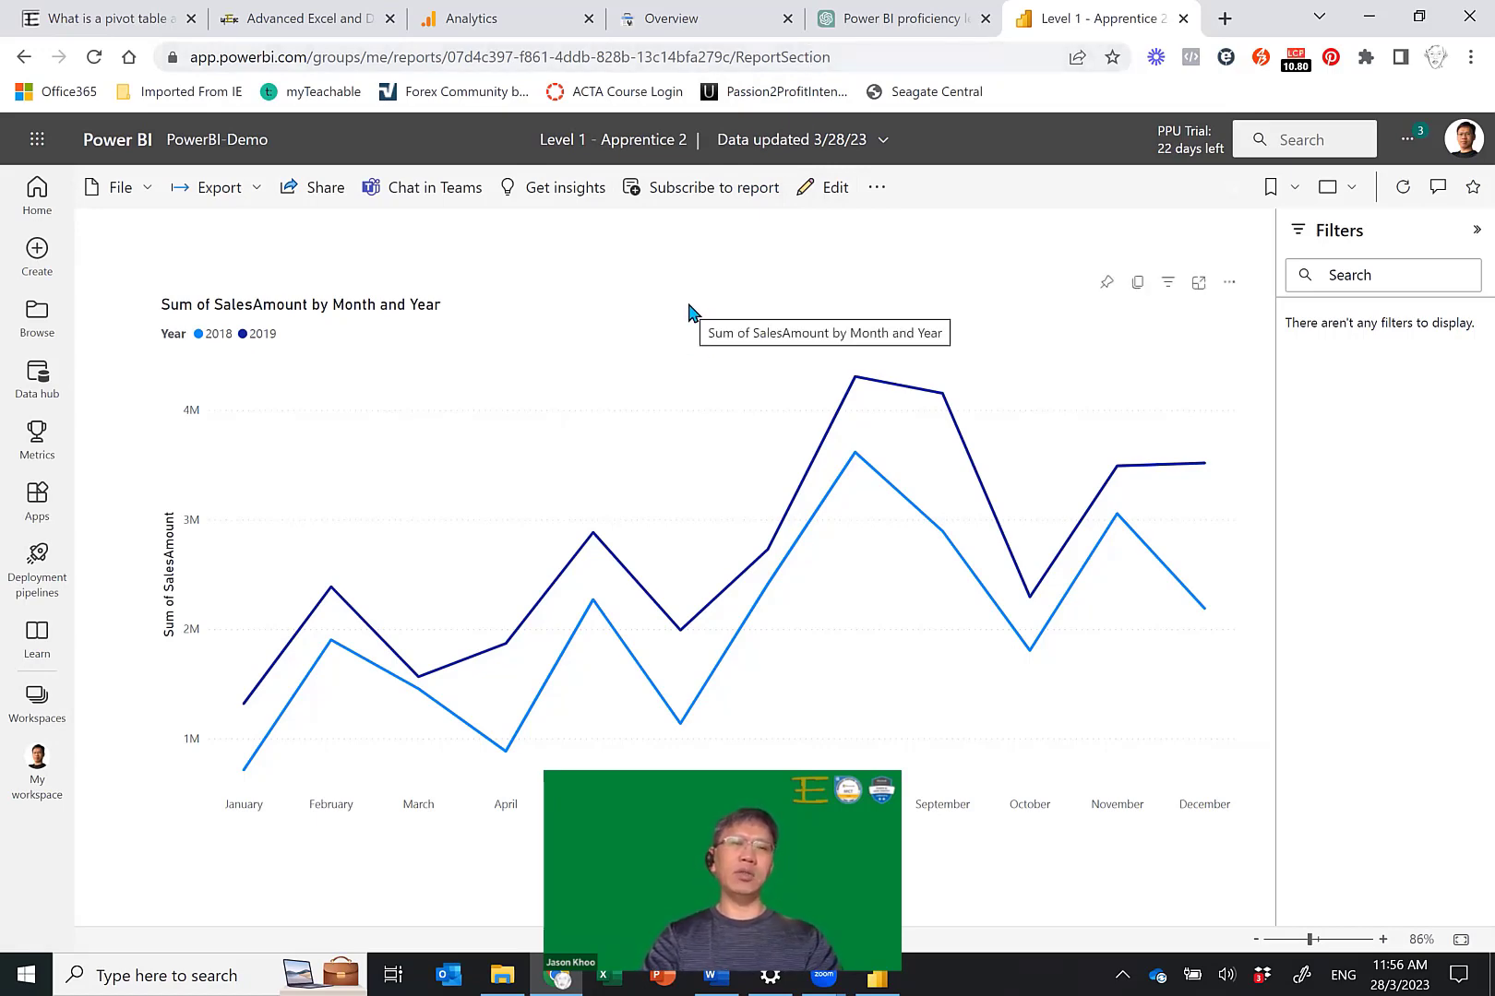
Examine who the report's share link can work for and its permission settings, leaving them as they are.
{"action": "left_click", "coordinate": [321, 194]}
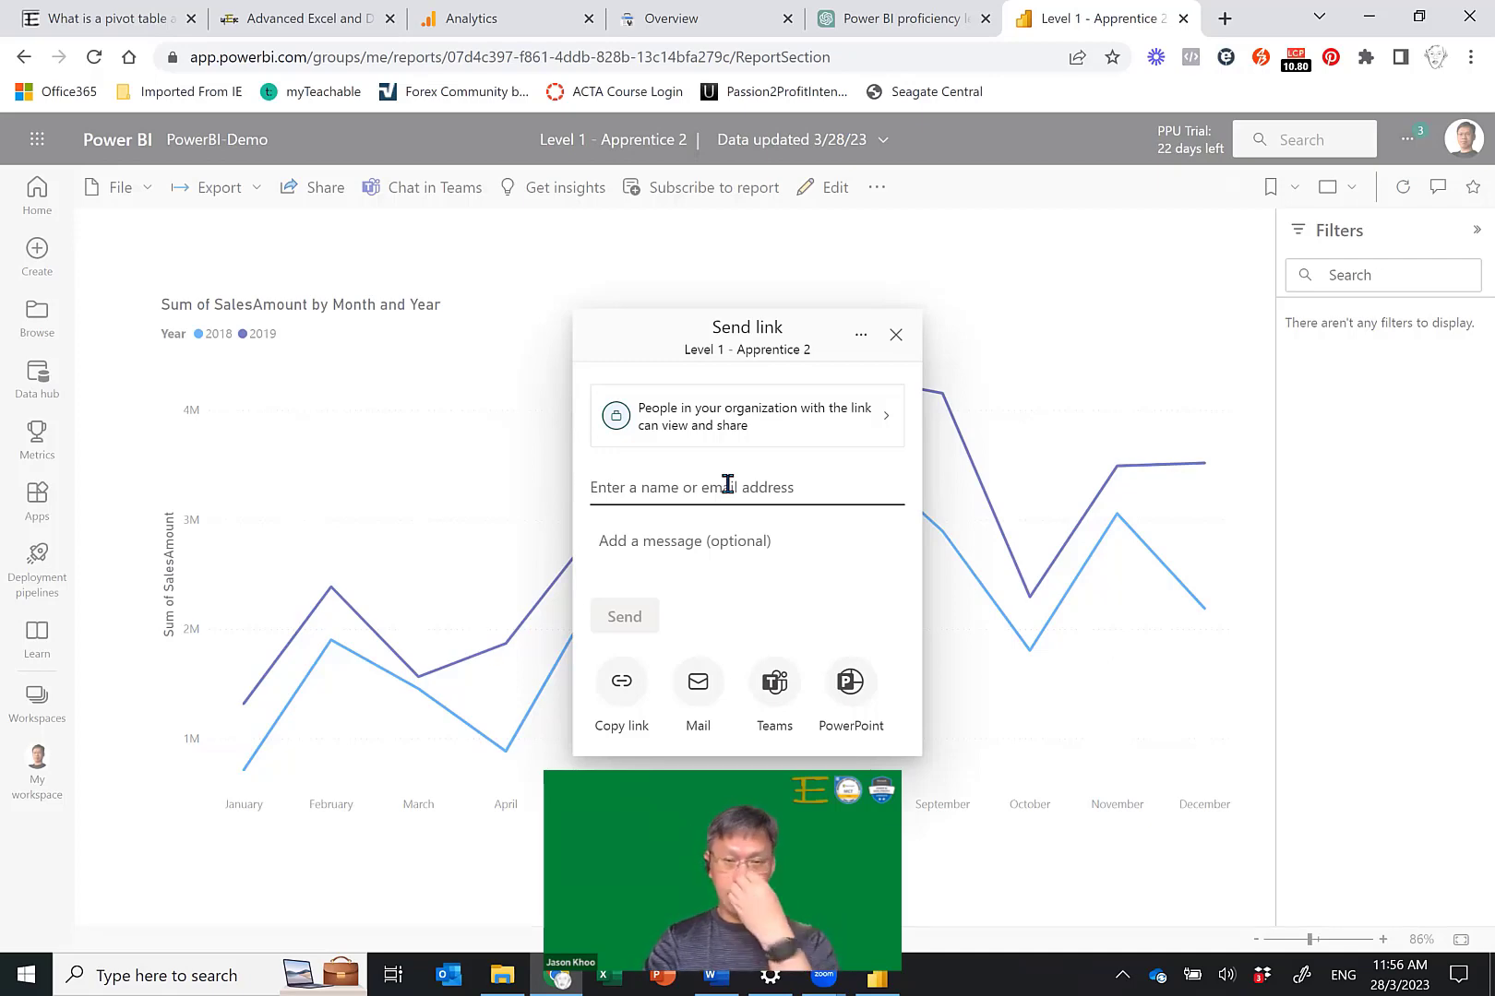
{"action": "left_click", "coordinate": [863, 423]}
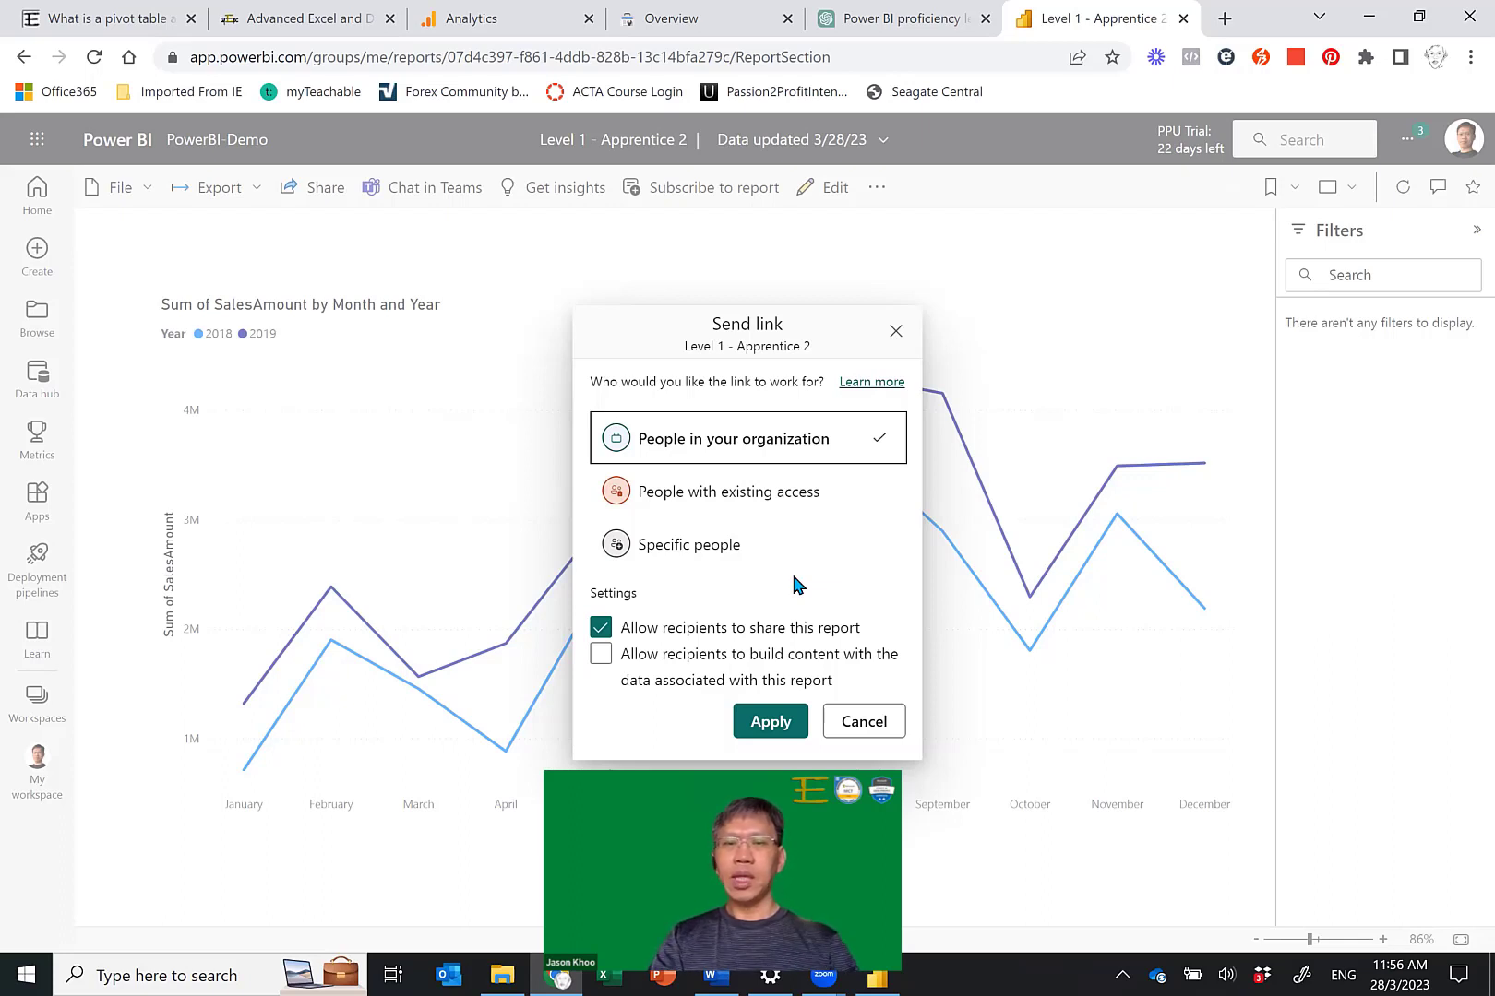
{"action": "left_click", "coordinate": [866, 723]}
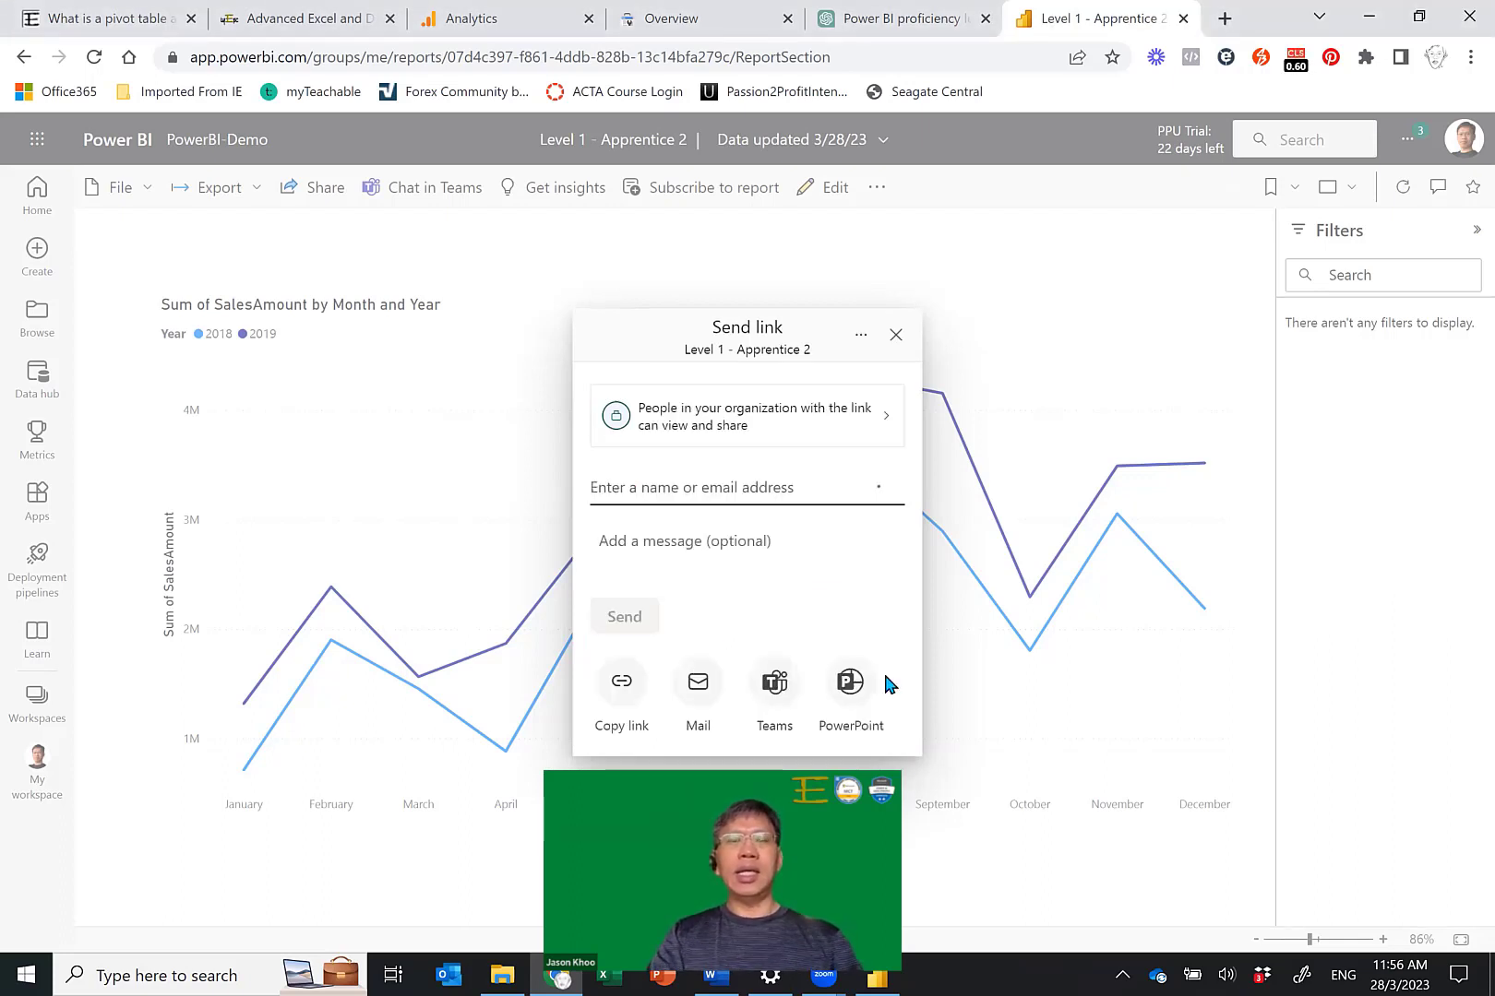
{"action": "left_click", "coordinate": [895, 334]}
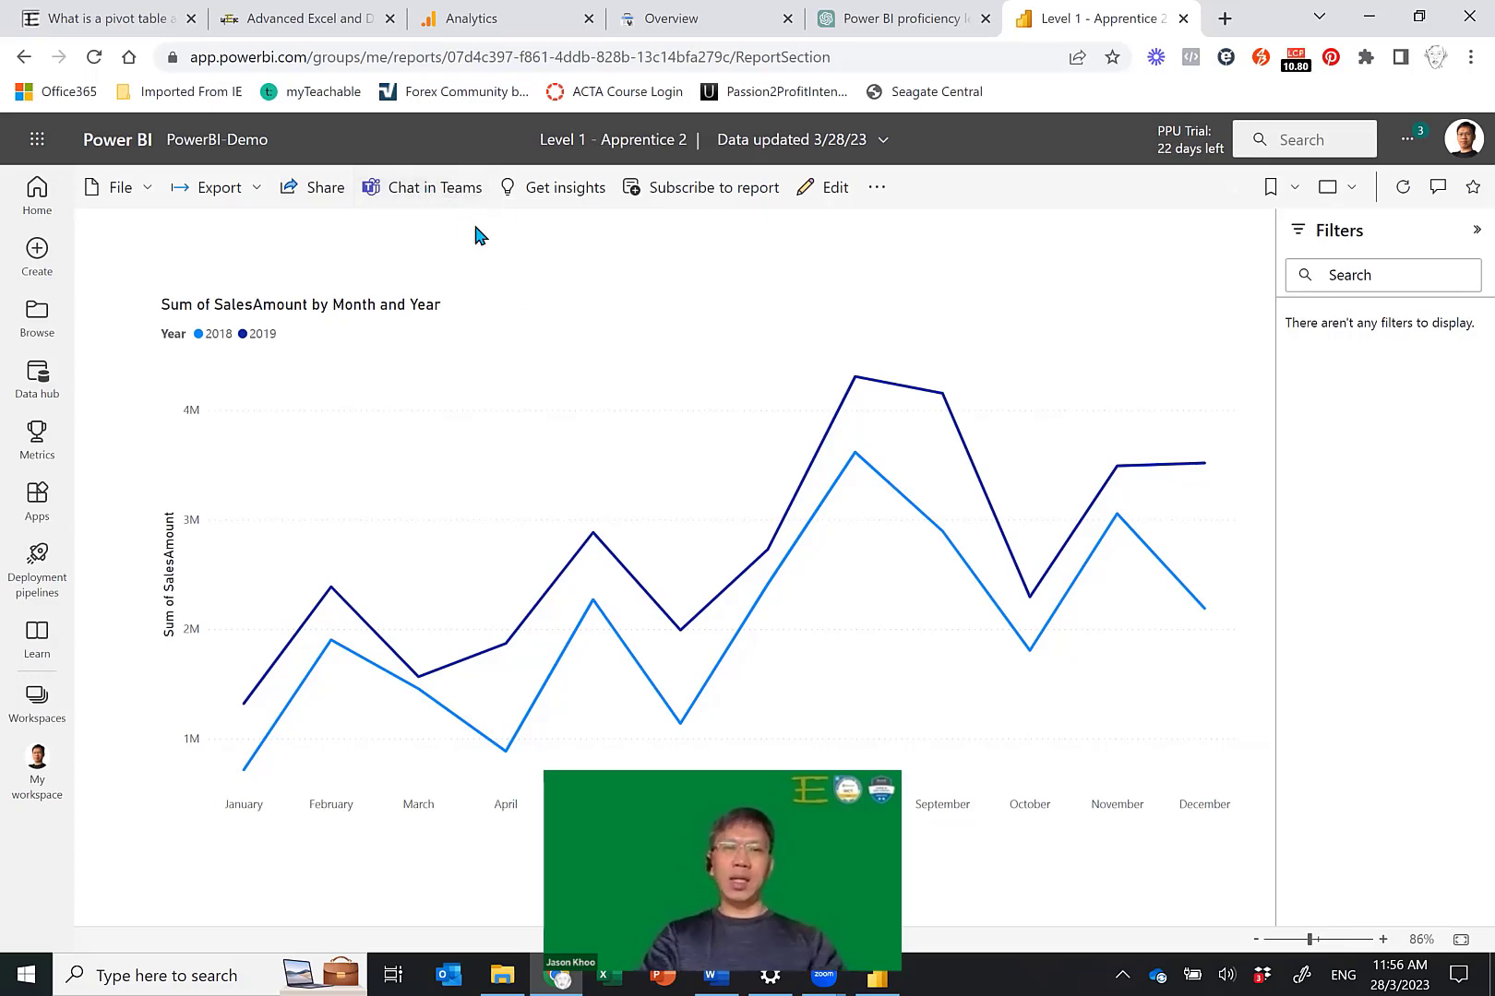
Copy the report's share link for people in the organization, and review the other ways to send it.
{"action": "left_click", "coordinate": [297, 190]}
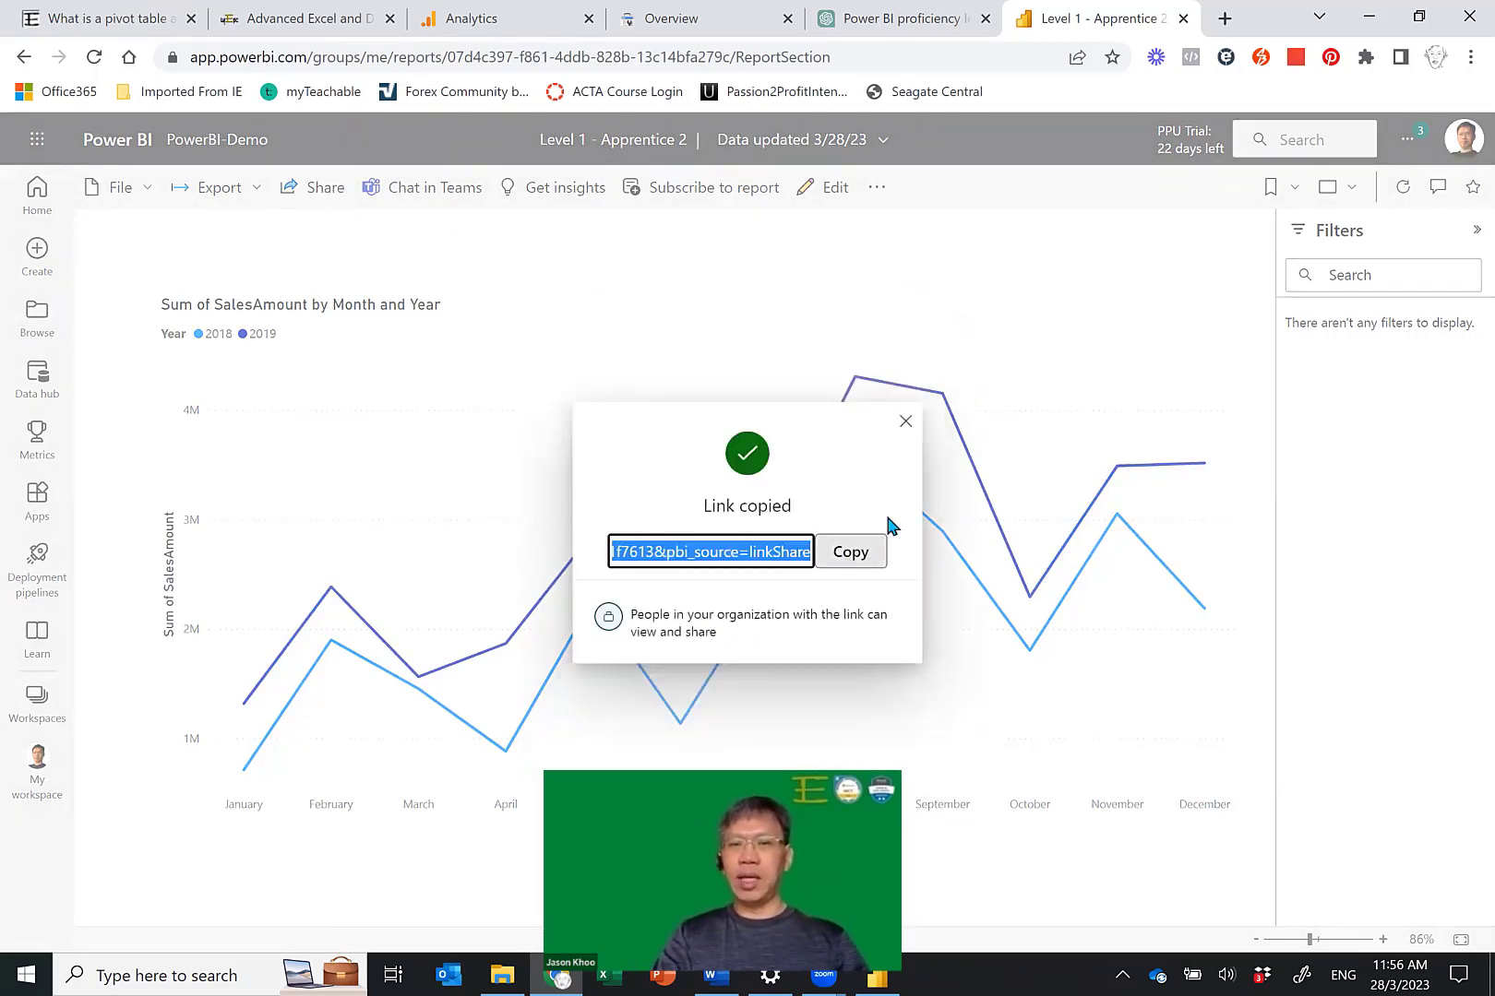
{"action": "key", "text": "Escape"}
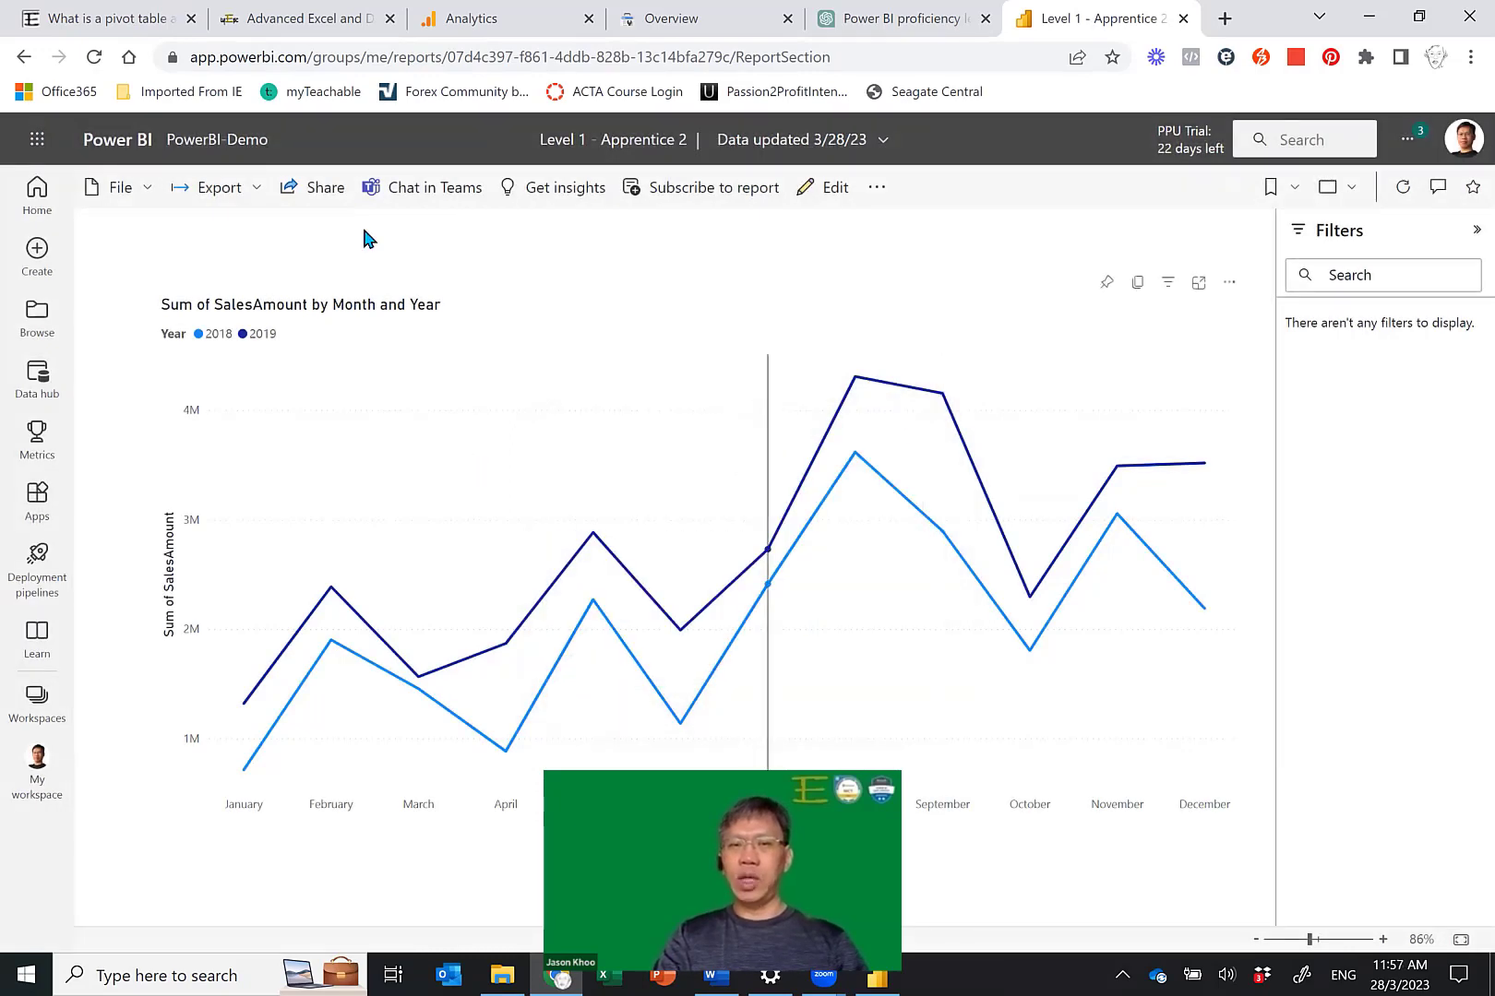
{"action": "left_click", "coordinate": [310, 187]}
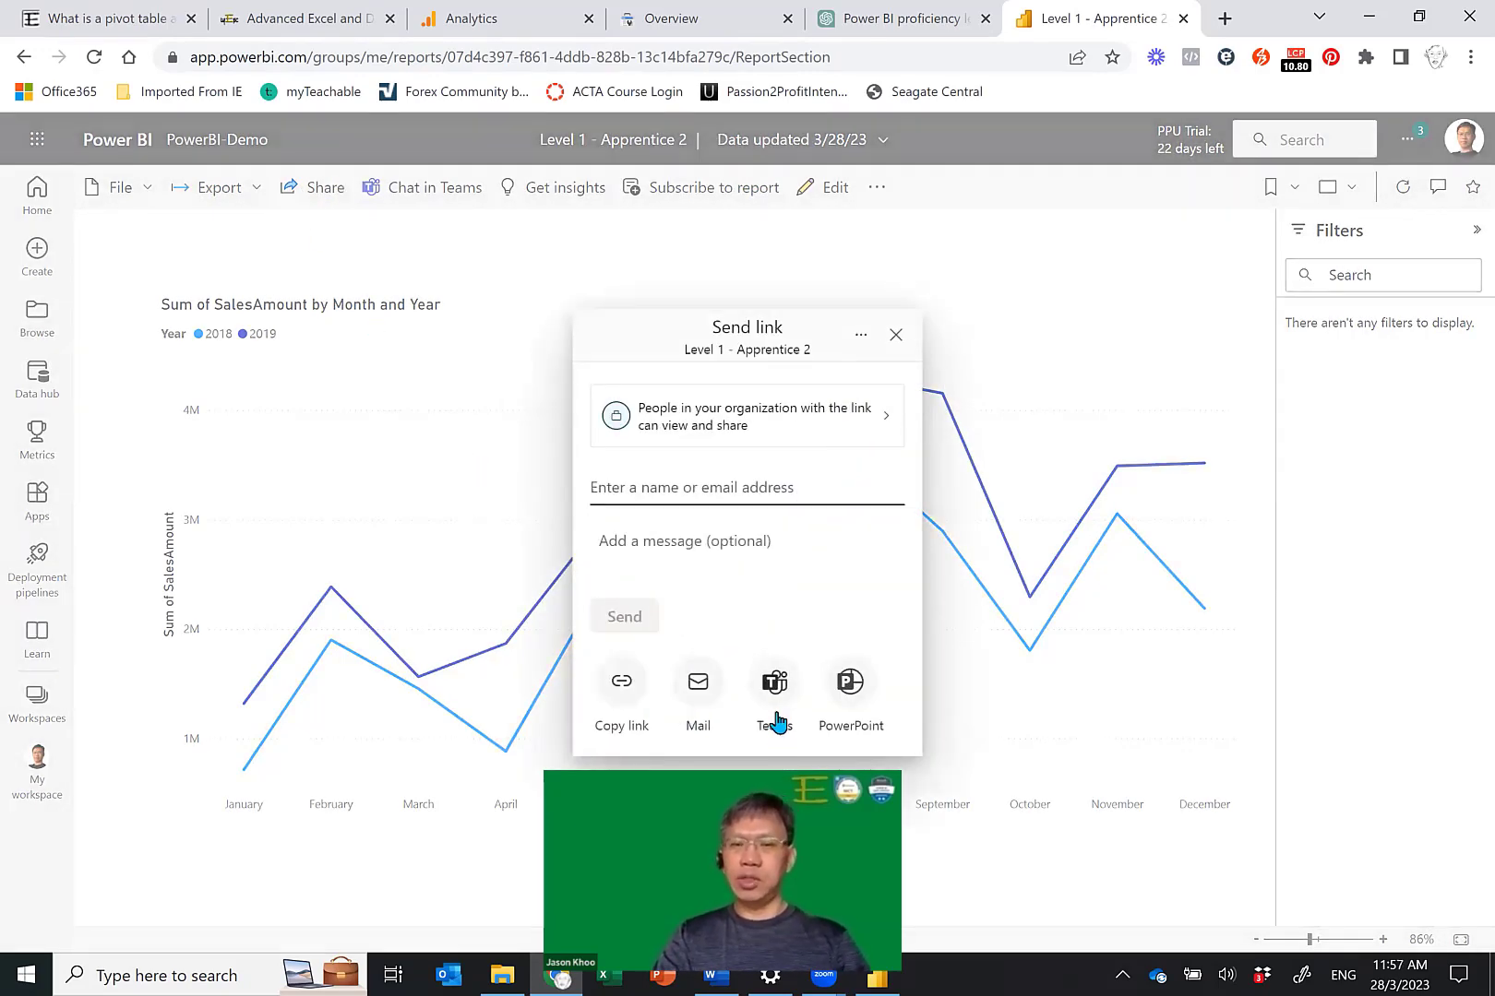
{"action": "left_click", "coordinate": [1228, 339]}
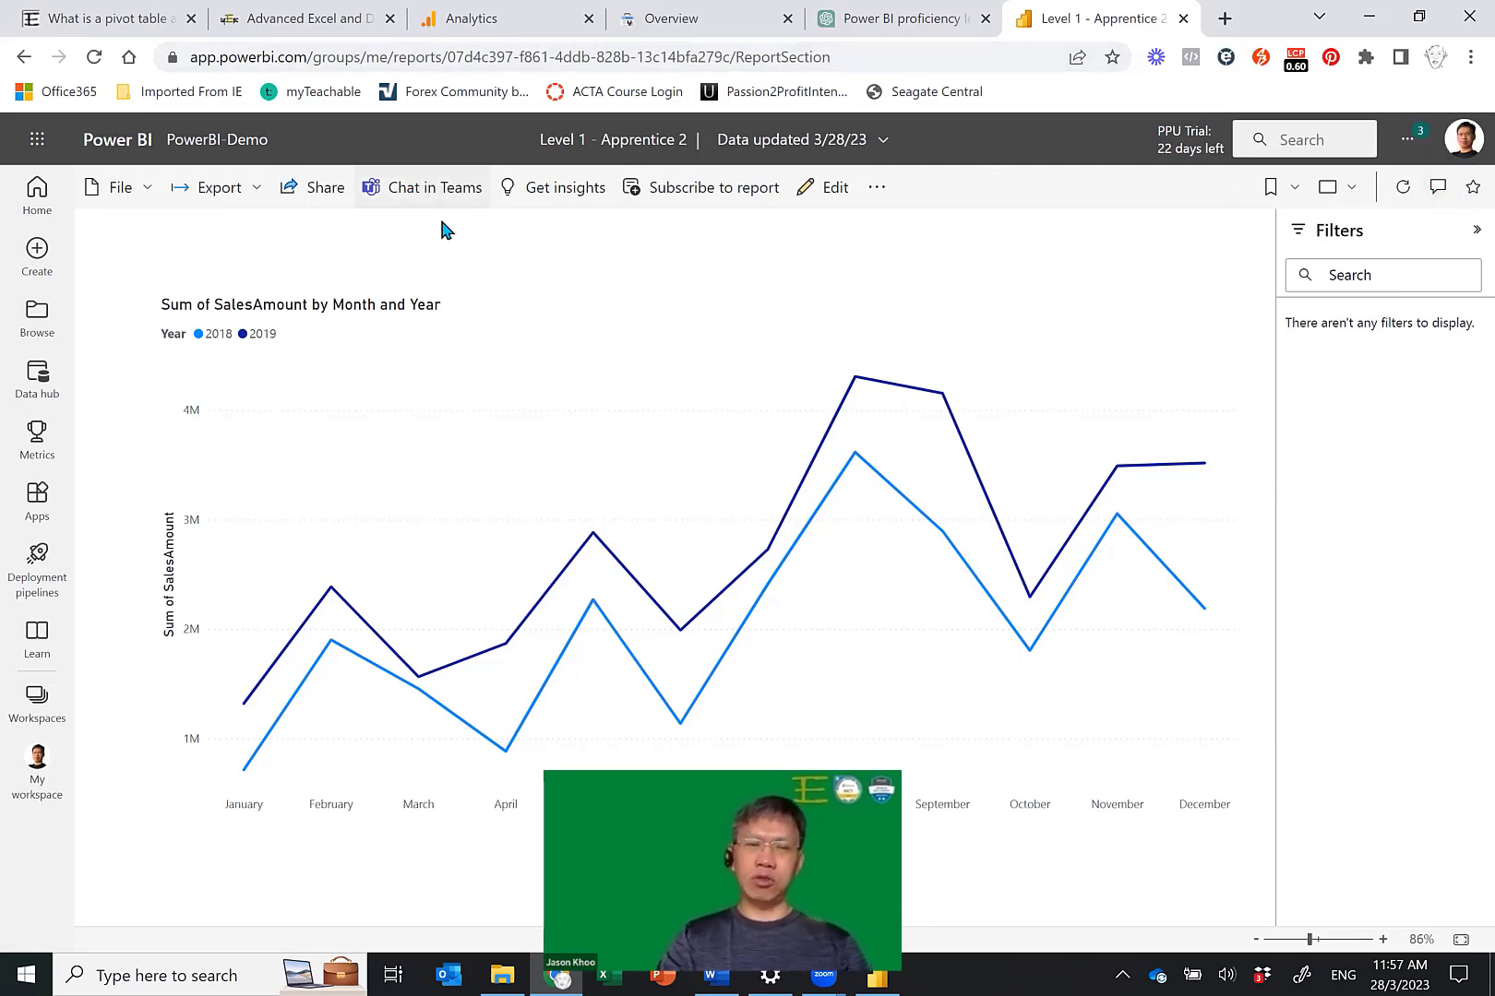
Publish the report to the public web by creating an embed code for it.
{"action": "mouse_move", "coordinate": [681, 395]}
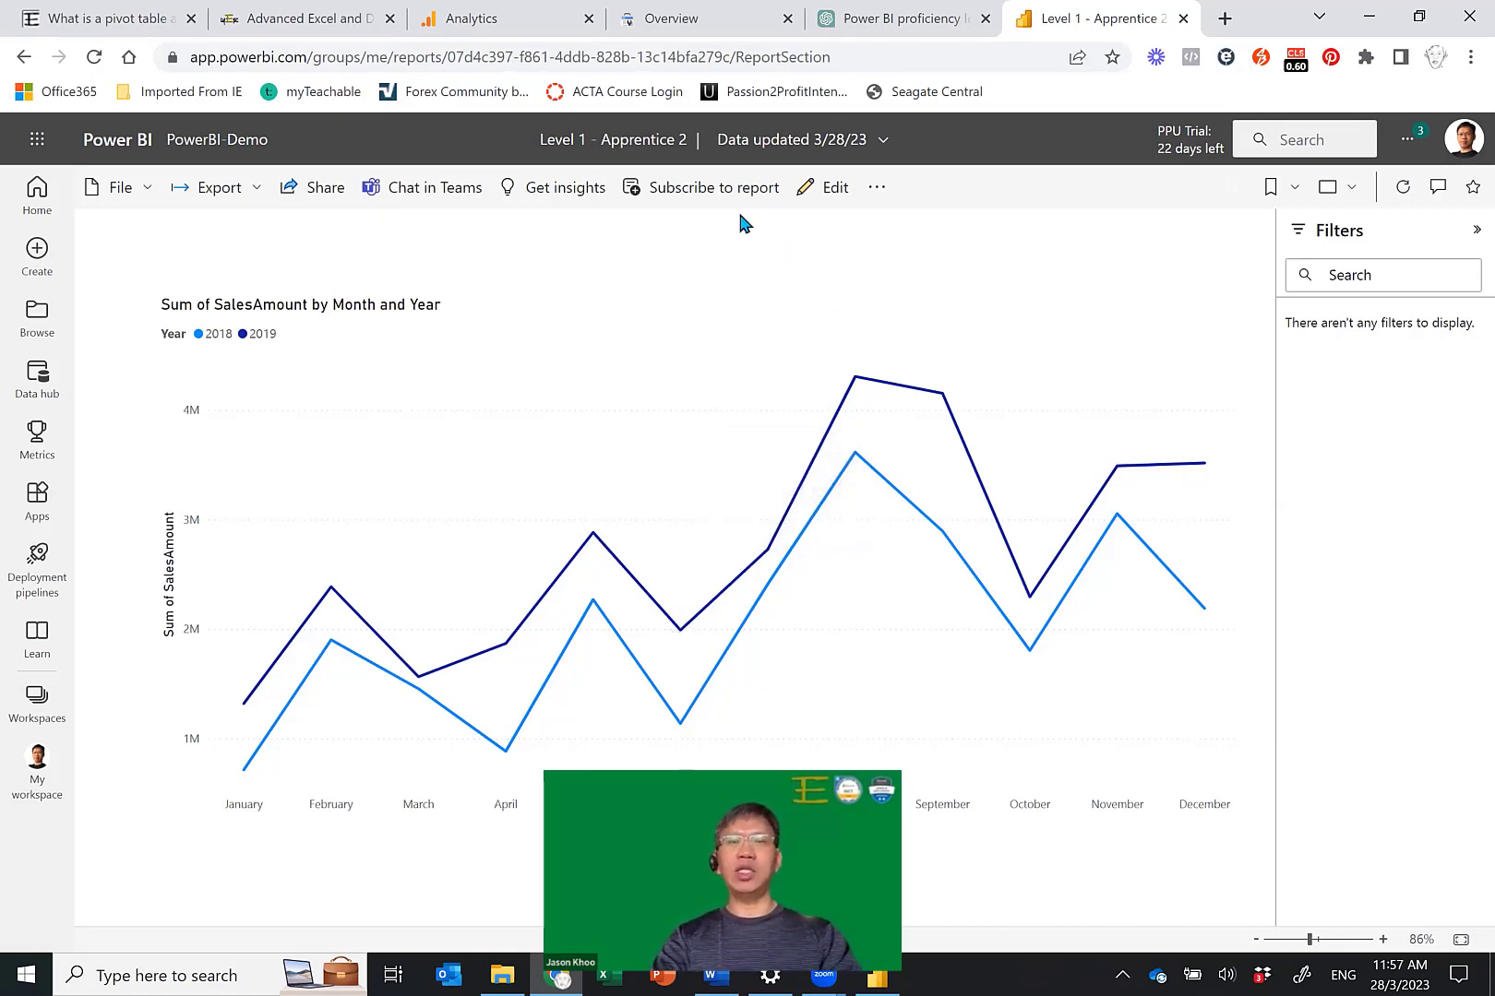
{"action": "left_click", "coordinate": [877, 188]}
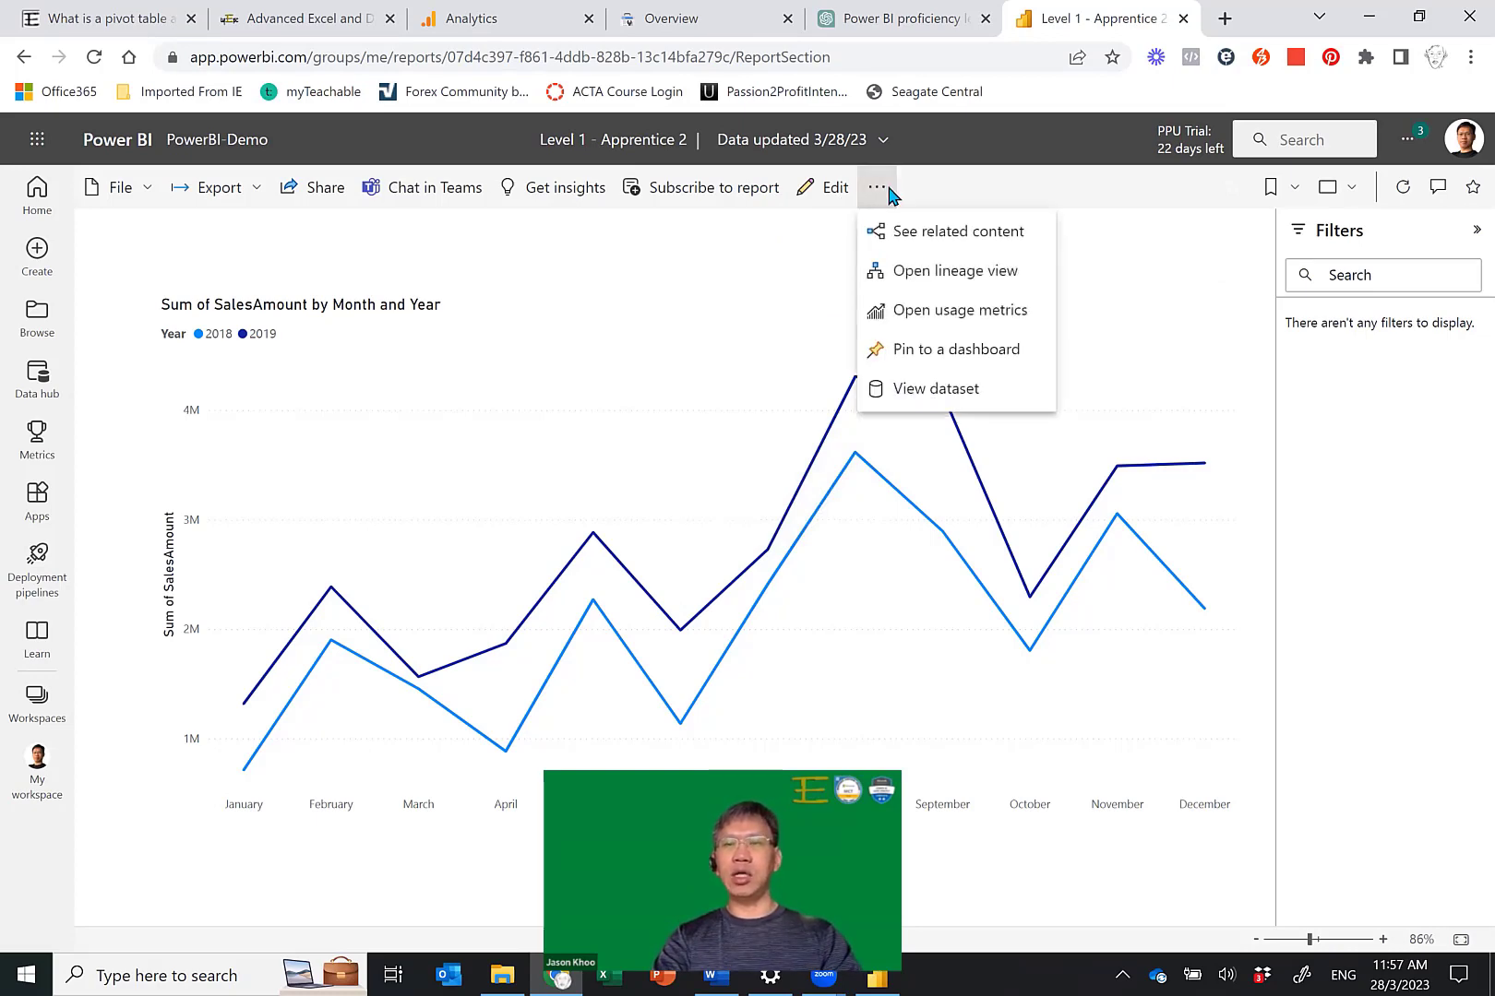
{"action": "left_click", "coordinate": [588, 455]}
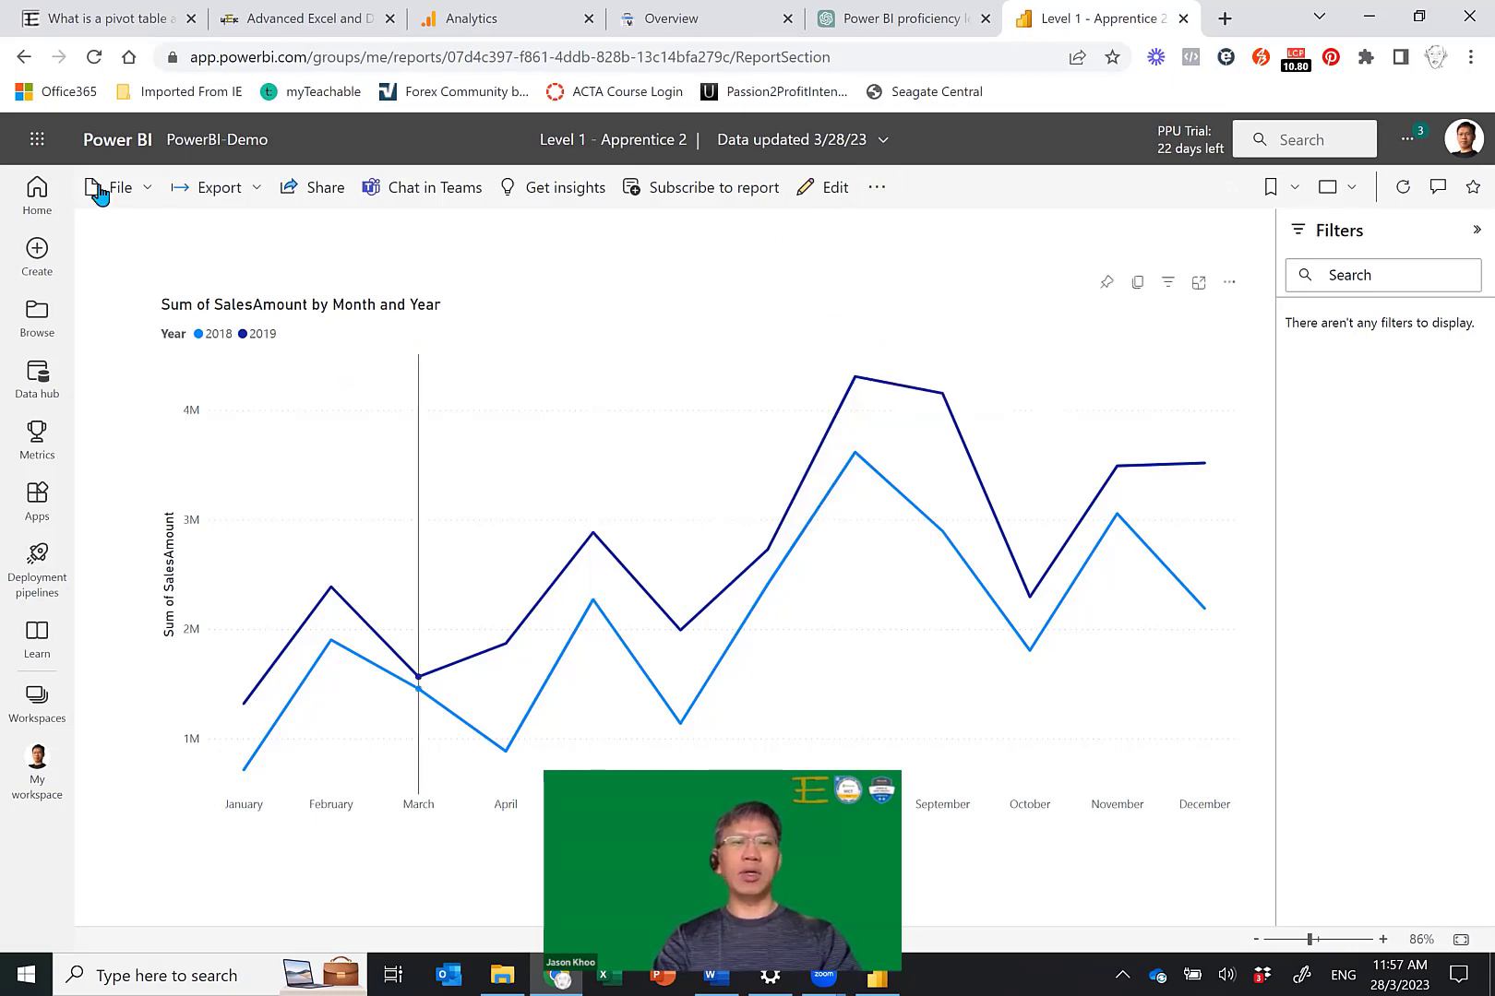
{"action": "left_click", "coordinate": [118, 193]}
{"action": "mouse_move", "coordinate": [182, 397]}
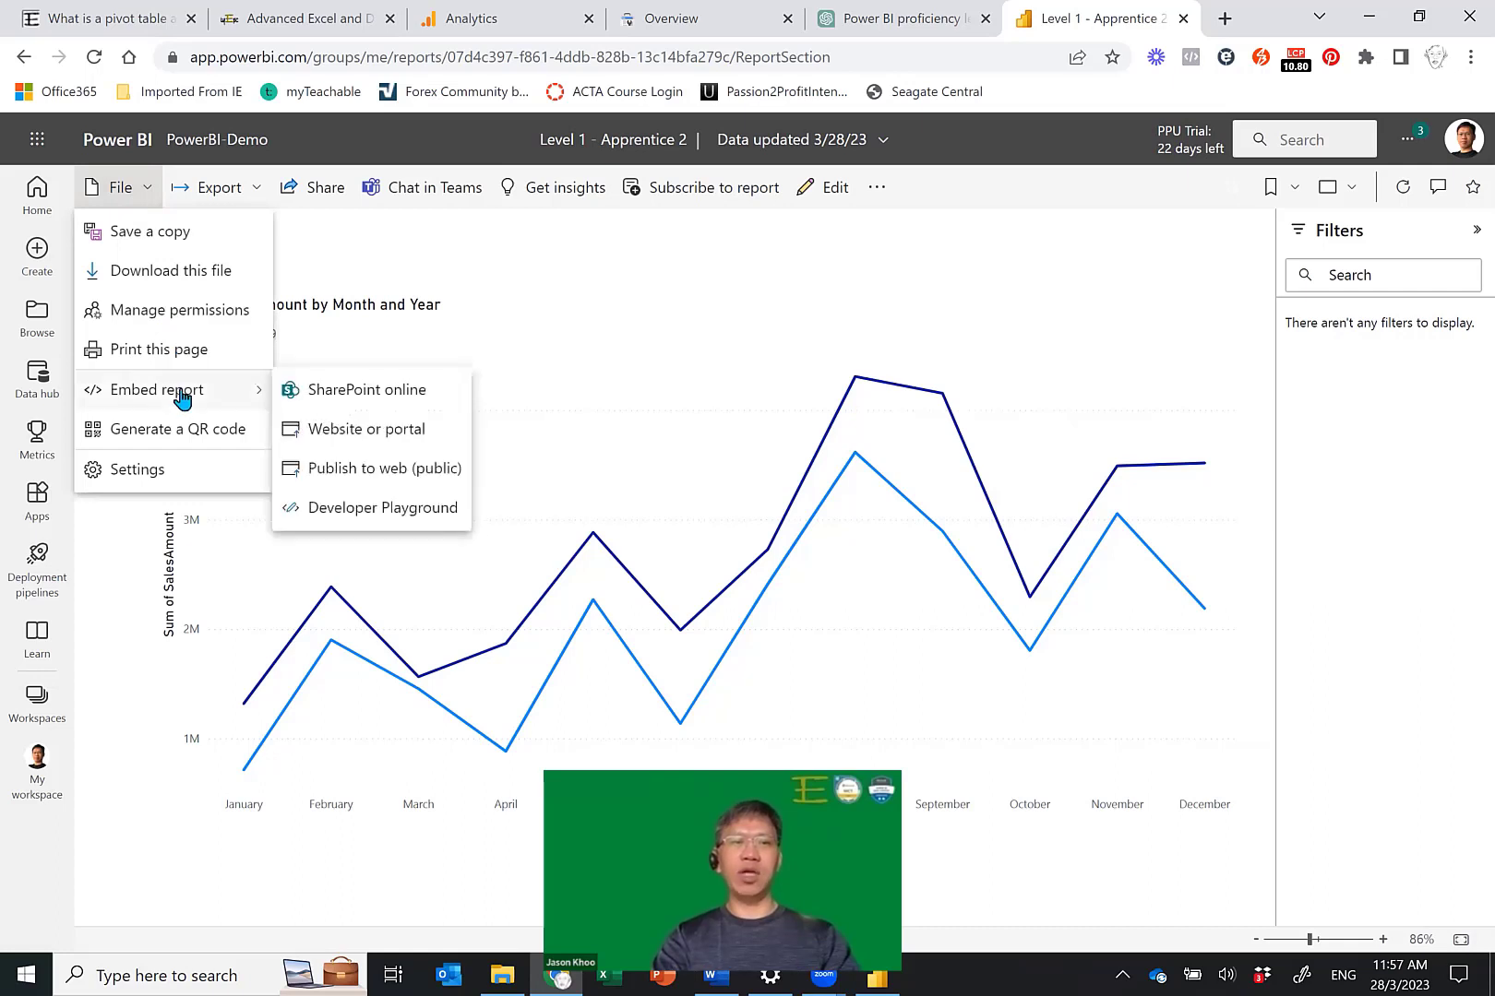
{"action": "left_click", "coordinate": [382, 474]}
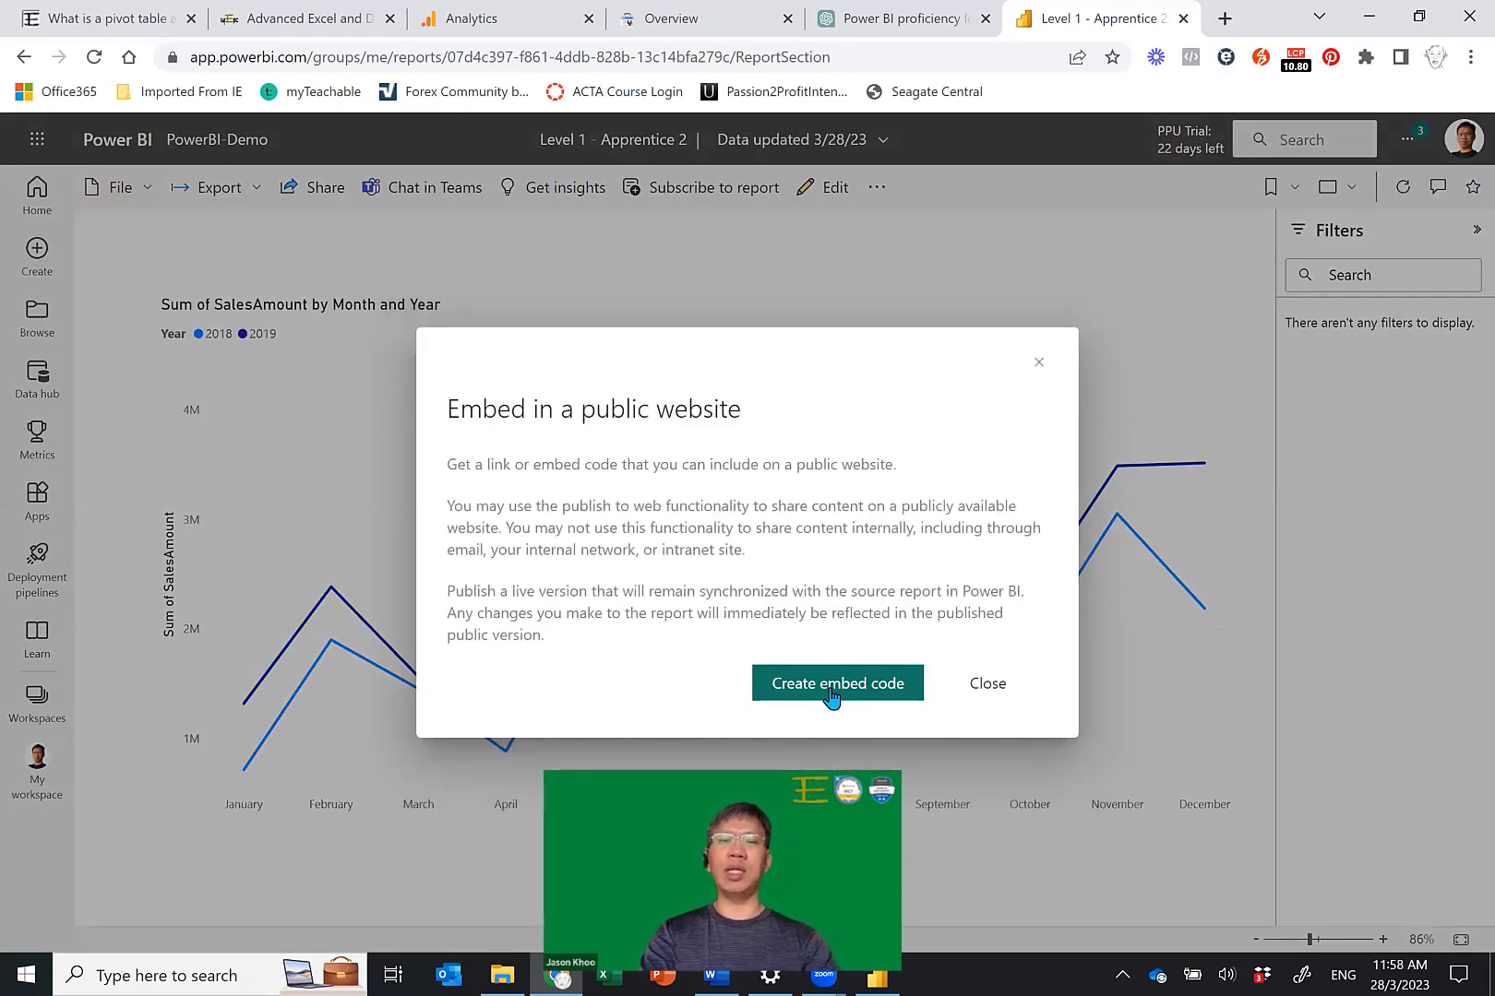
{"action": "left_click", "coordinate": [832, 694]}
{"action": "left_click", "coordinate": [884, 692]}
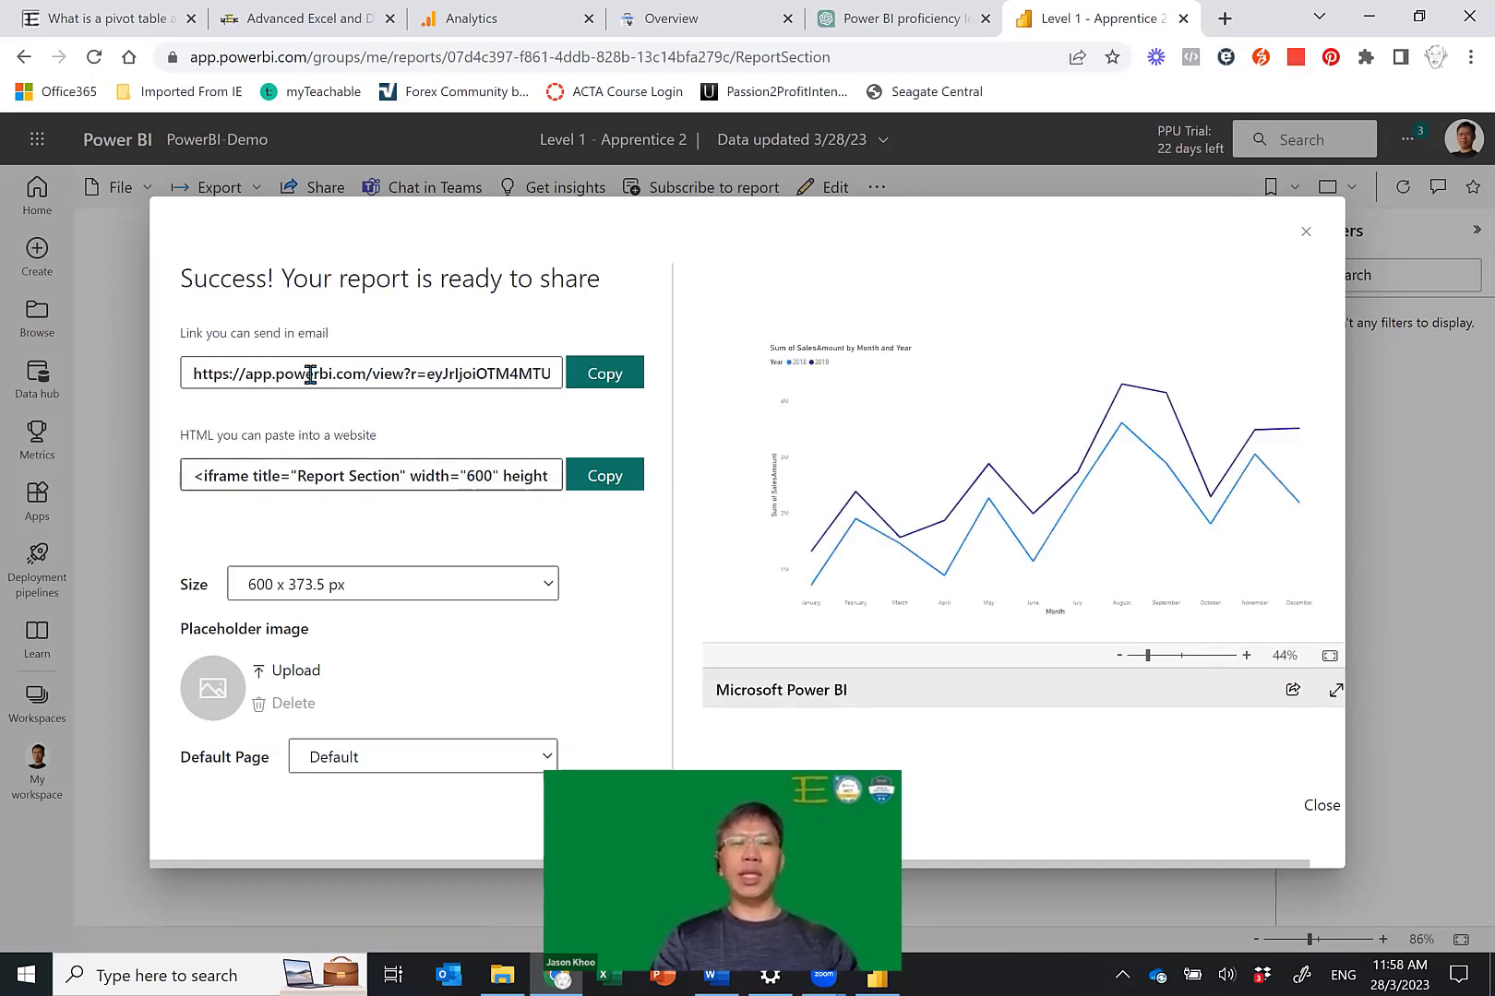
Copy the public report link meant for email and open it in a new incognito browser window.
{"action": "left_click", "coordinate": [614, 374]}
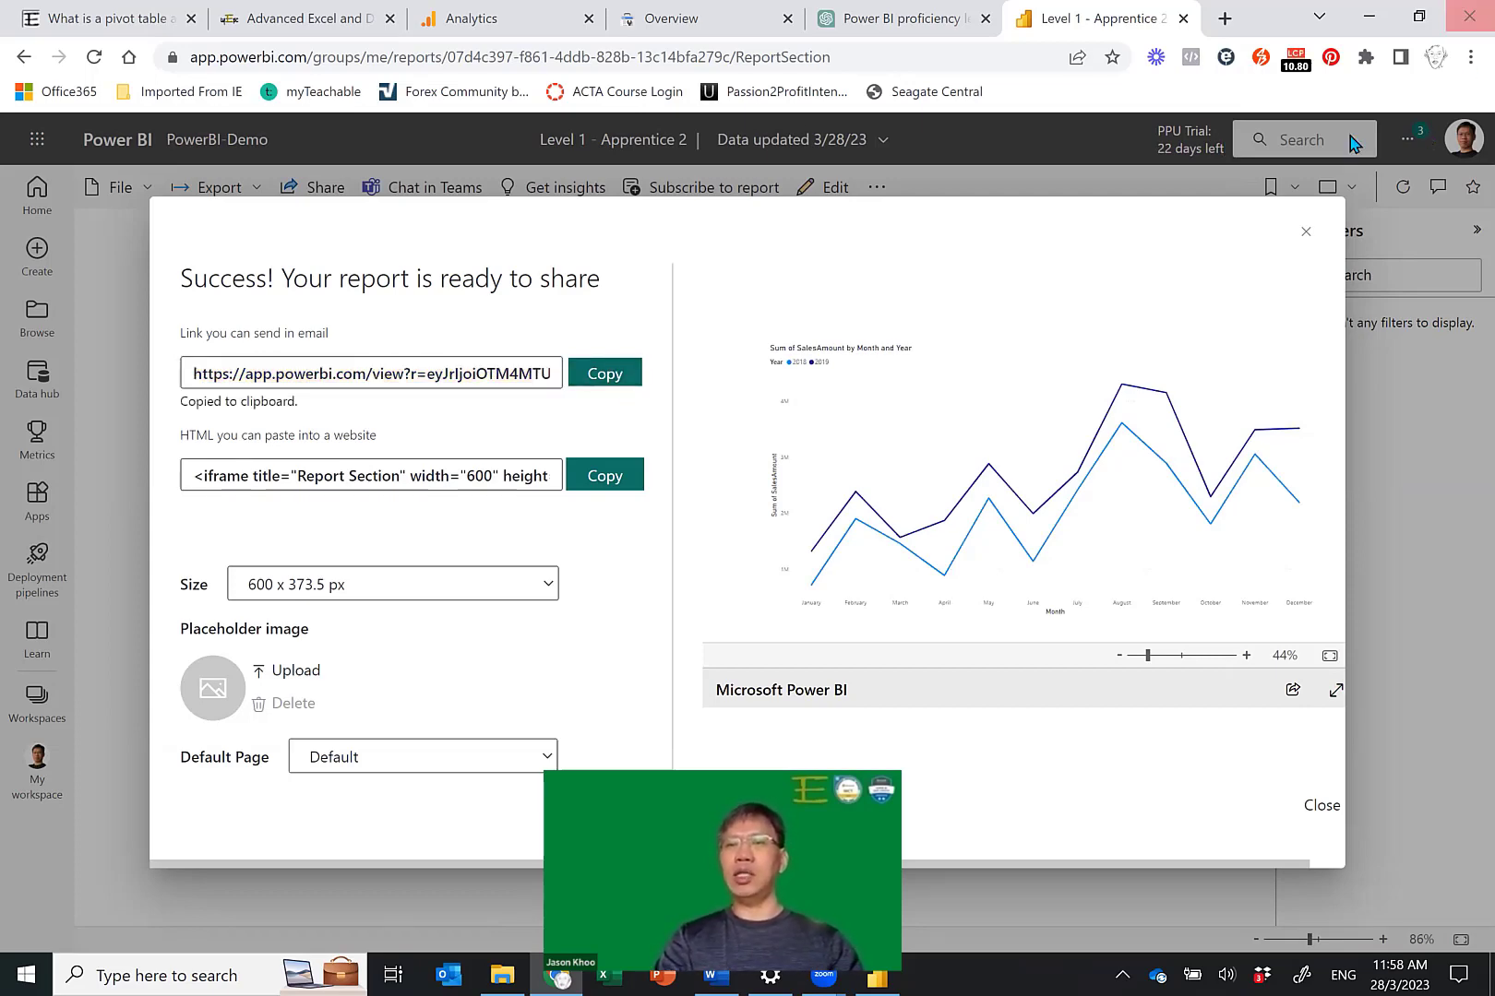
{"action": "key", "text": "ctrl+shift+n"}
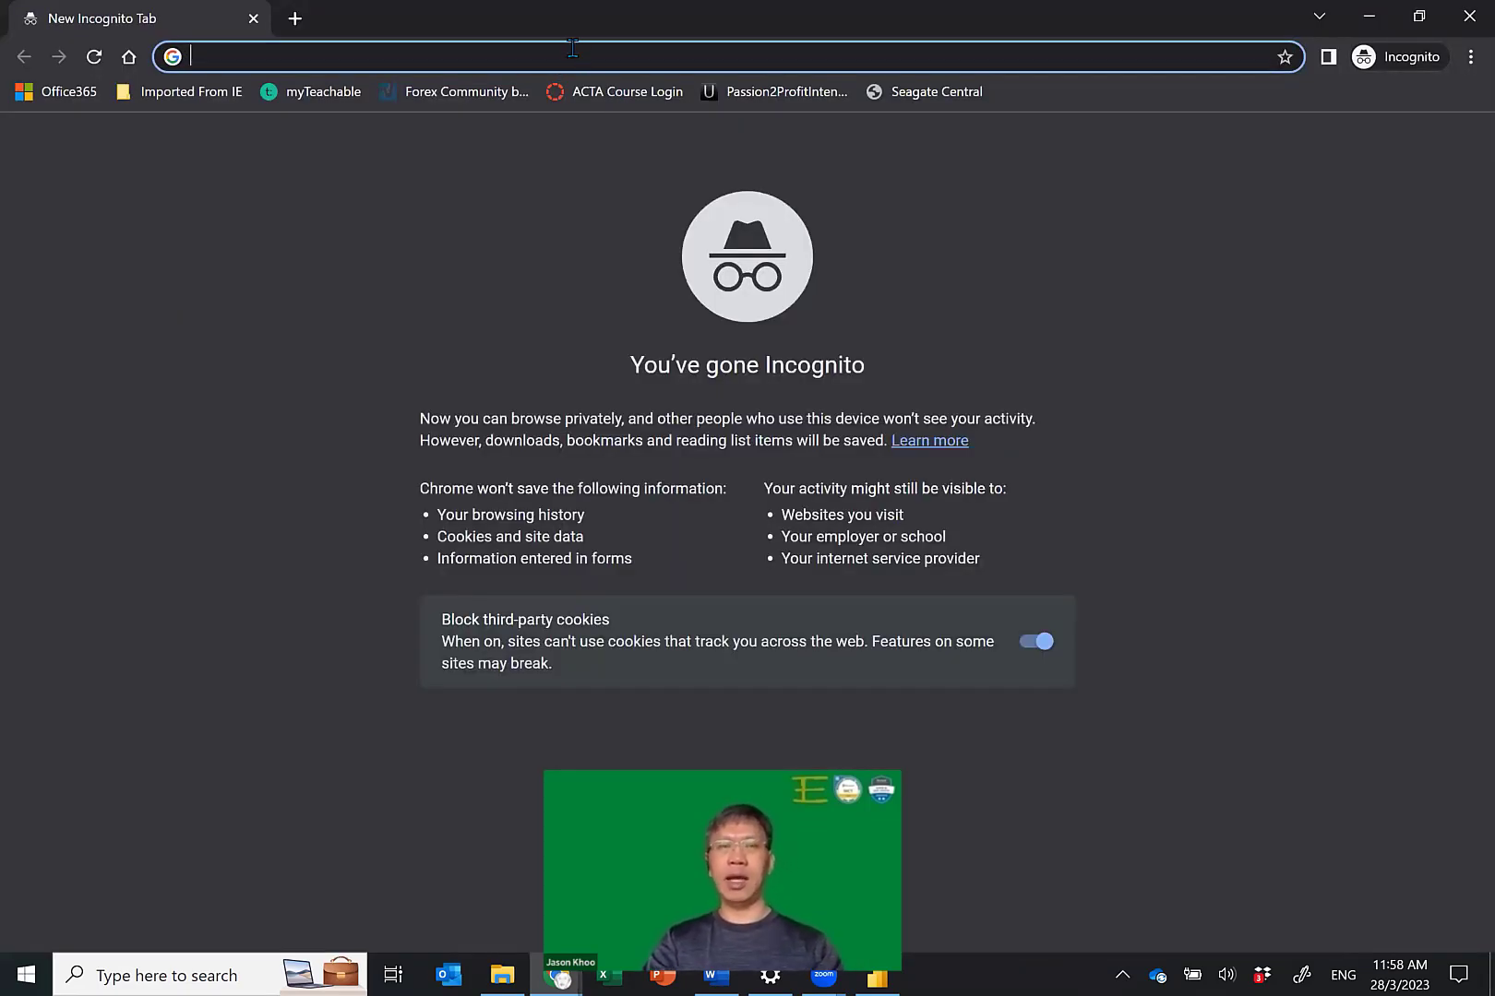
{"action": "key", "text": "ctrl+v"}
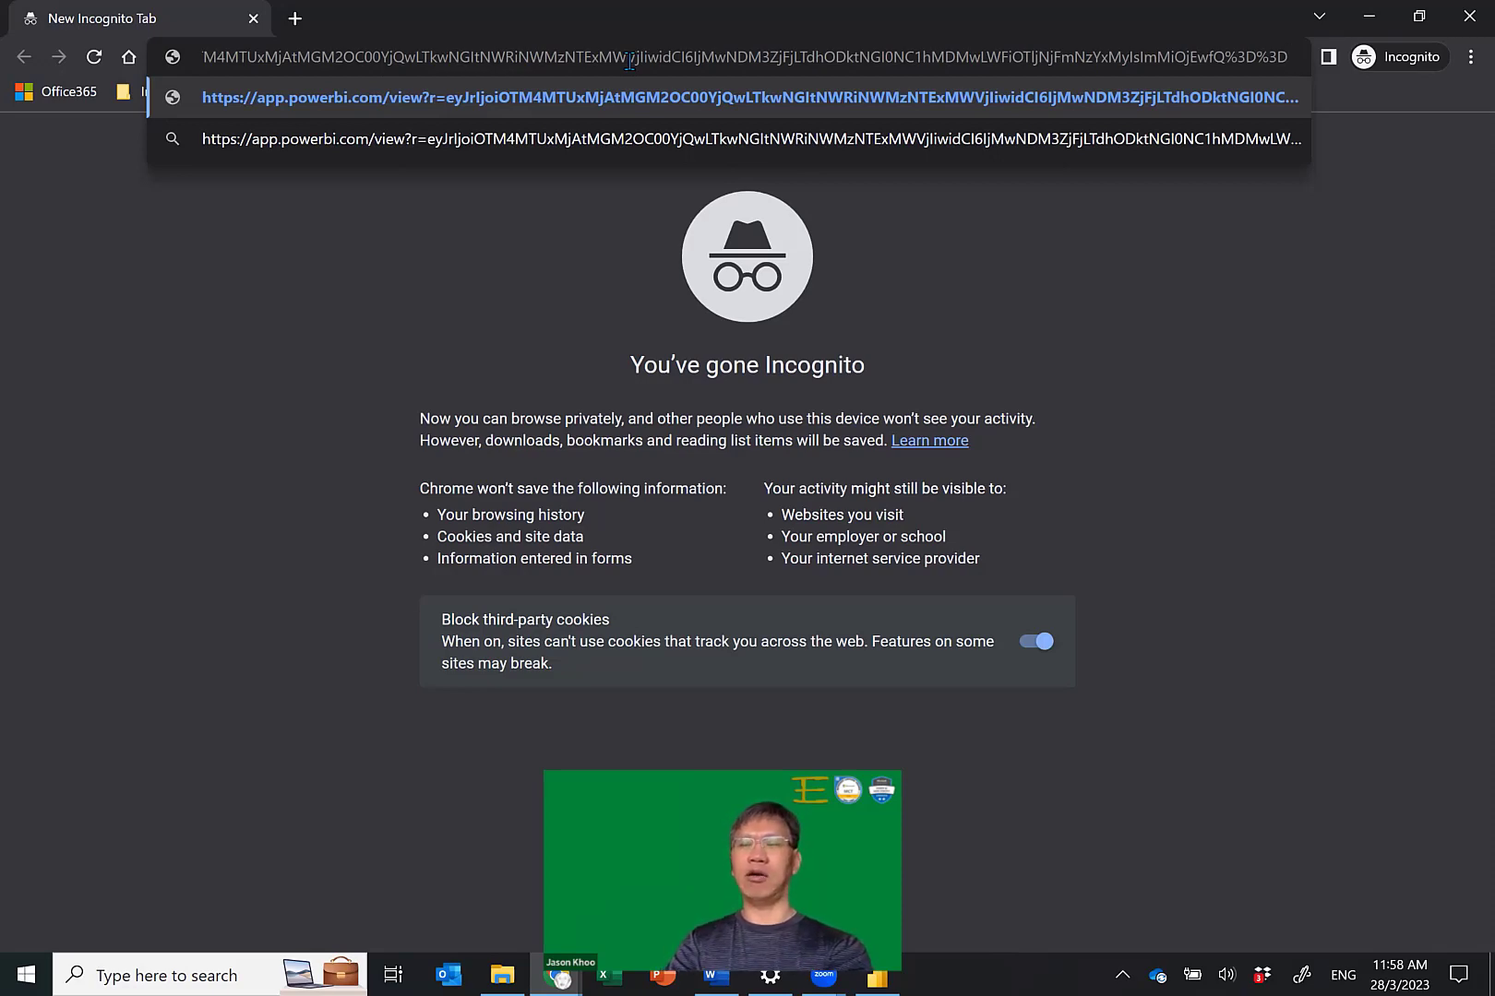
{"action": "key", "text": "Return"}
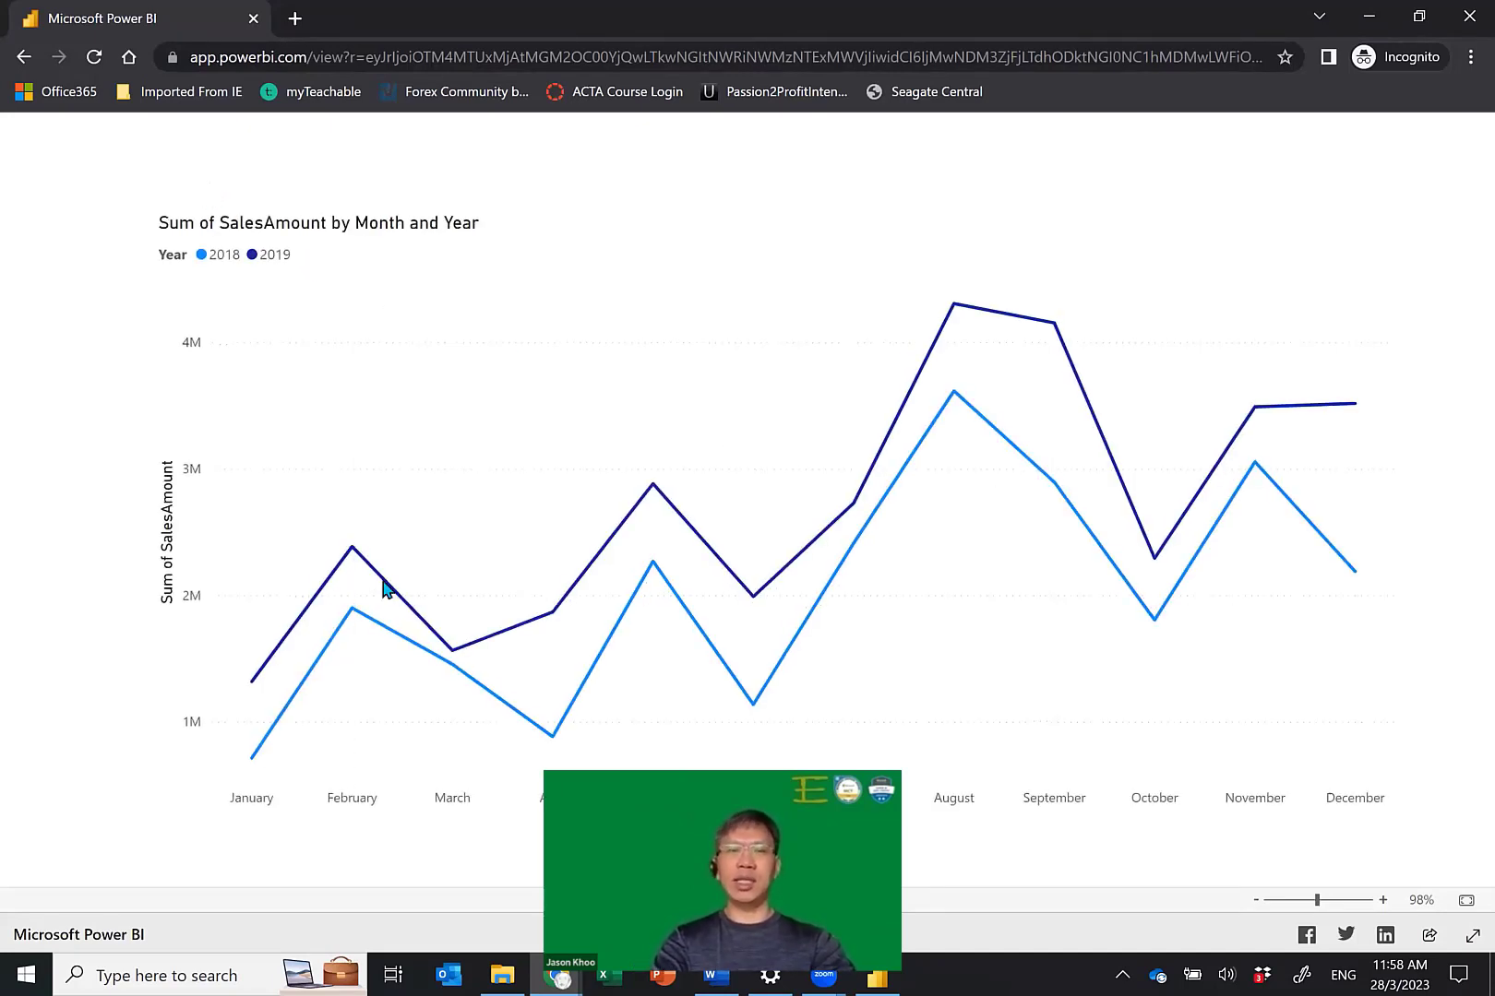
Highlight the 2019 line and the 2018 line in the public chart, and inspect the sales values for June and November.
{"action": "left_click", "coordinate": [282, 262]}
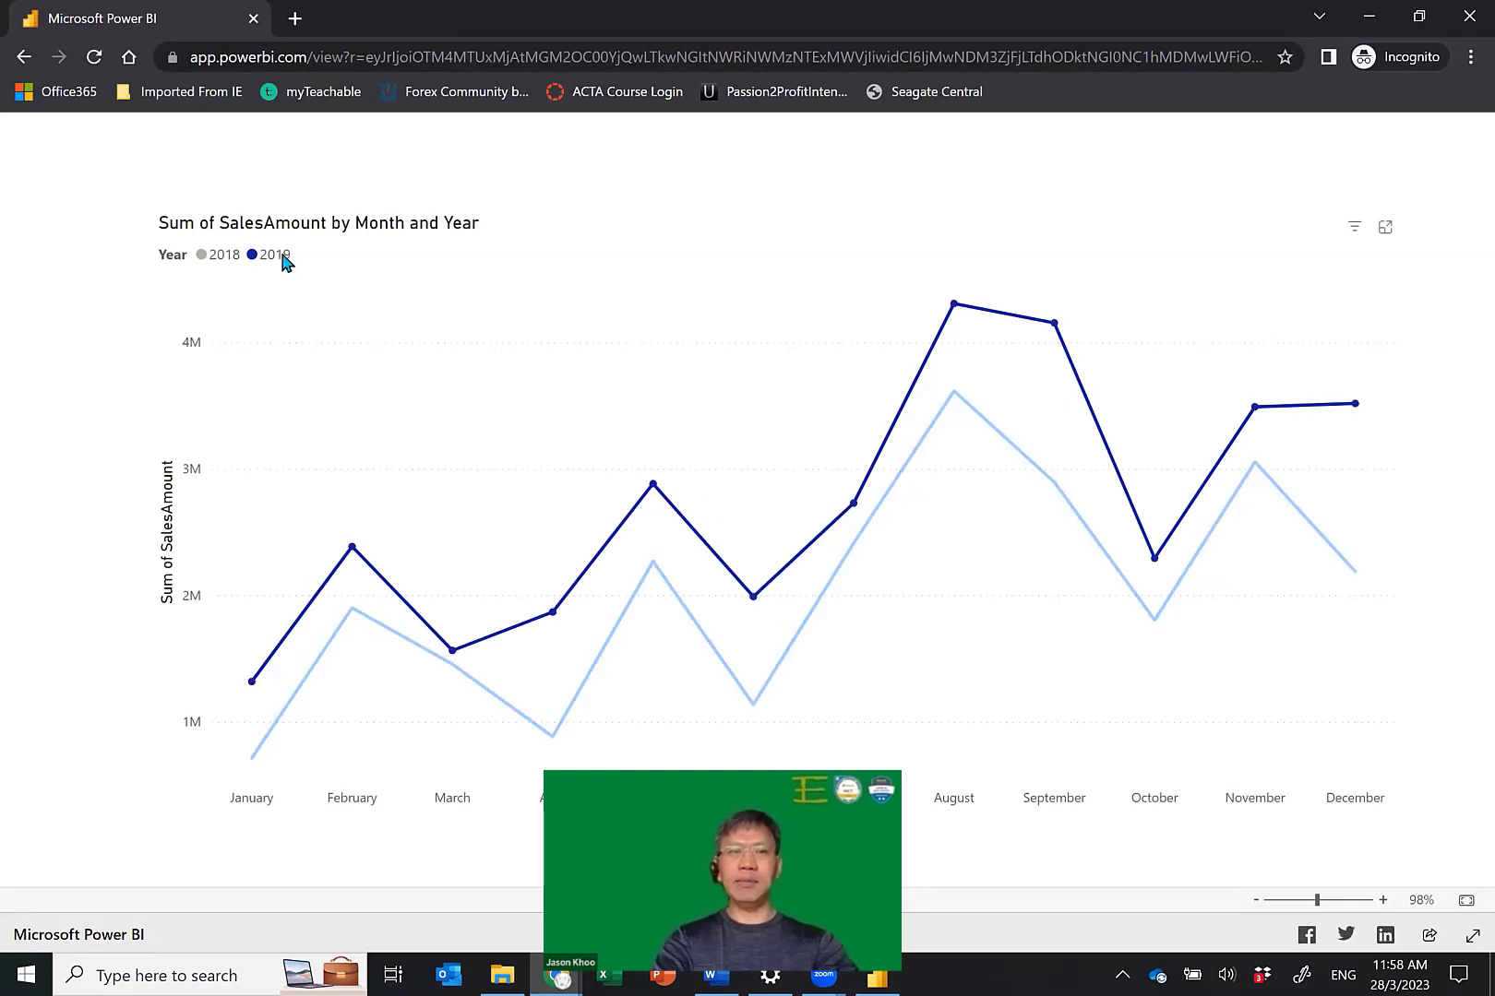
{"action": "left_click", "coordinate": [283, 261]}
{"action": "left_click", "coordinate": [545, 645]}
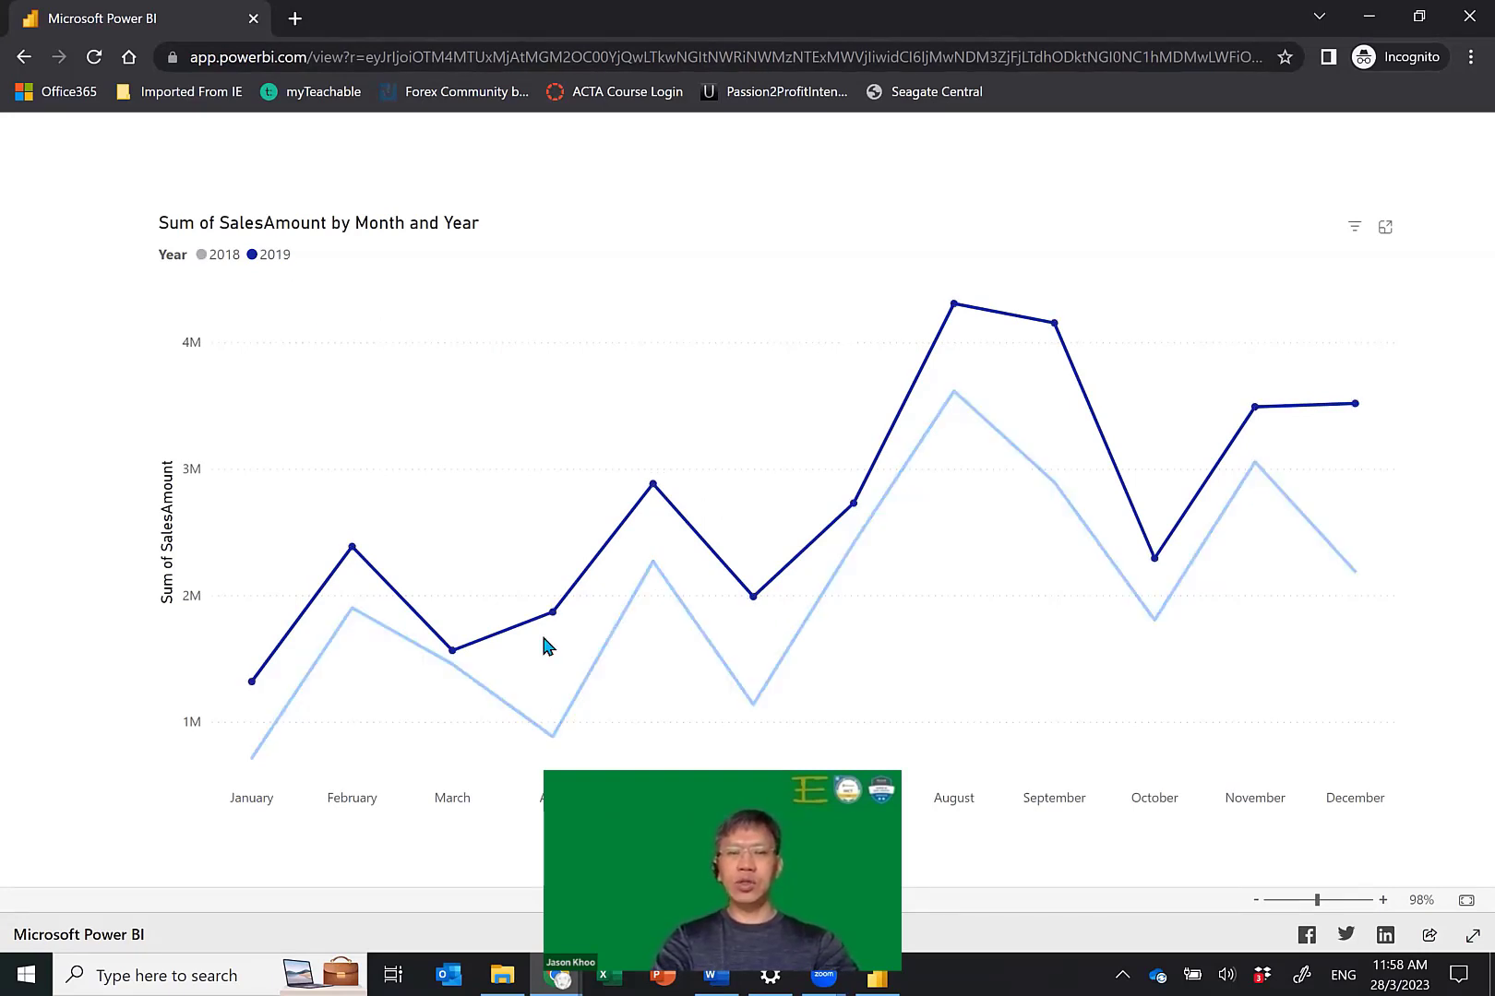
{"action": "left_click", "coordinate": [223, 265]}
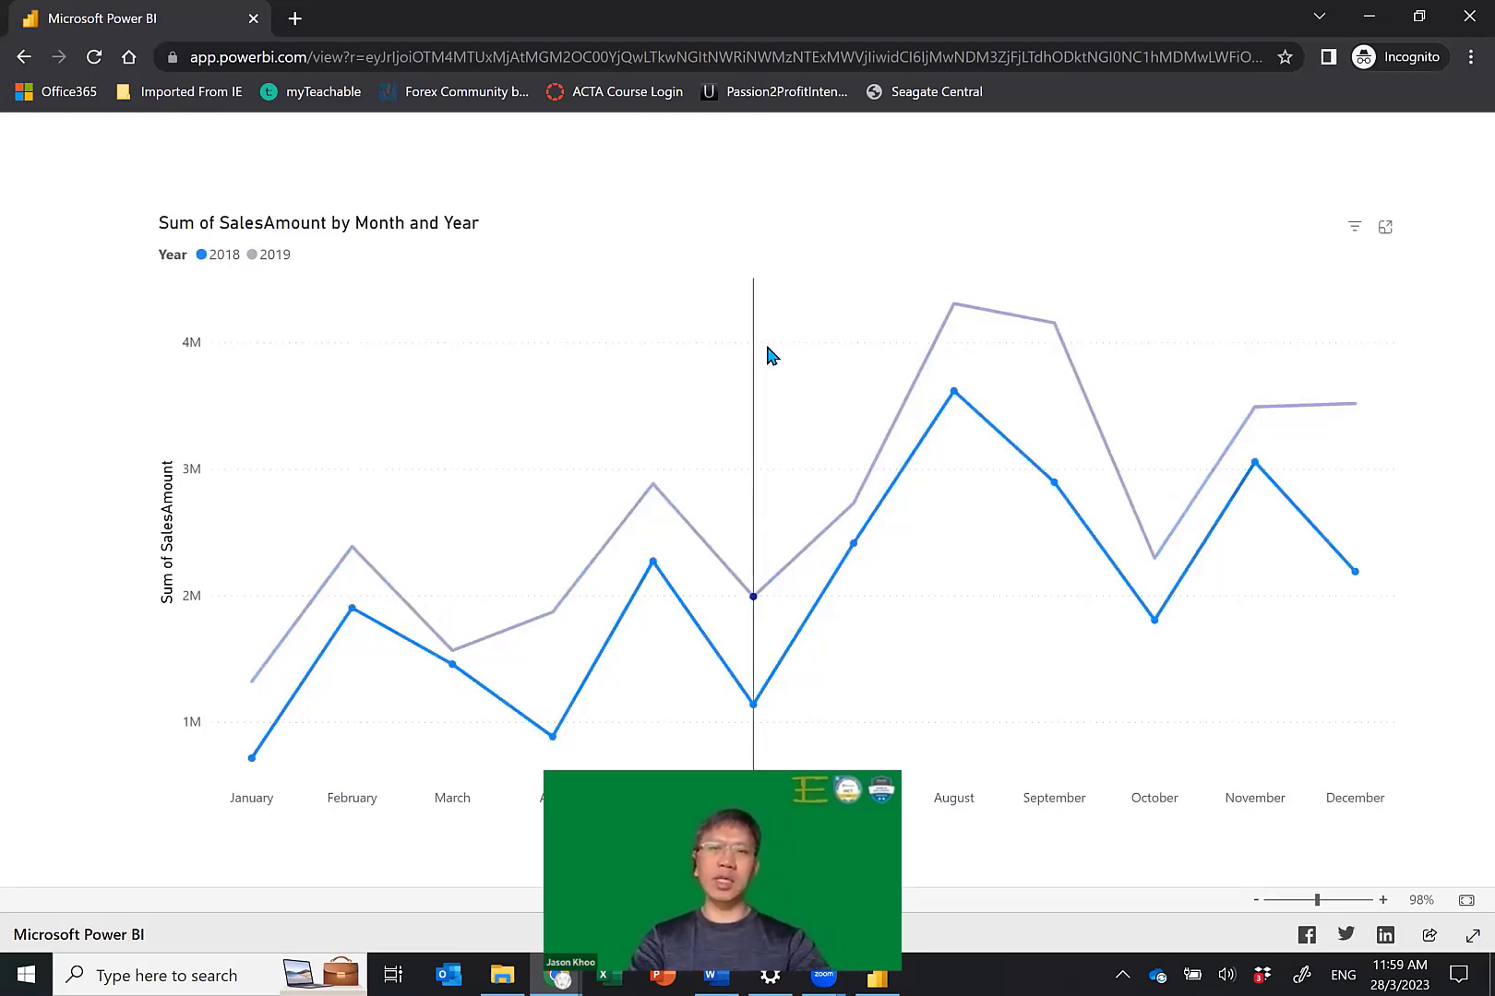
{"action": "mouse_move", "coordinate": [773, 361]}
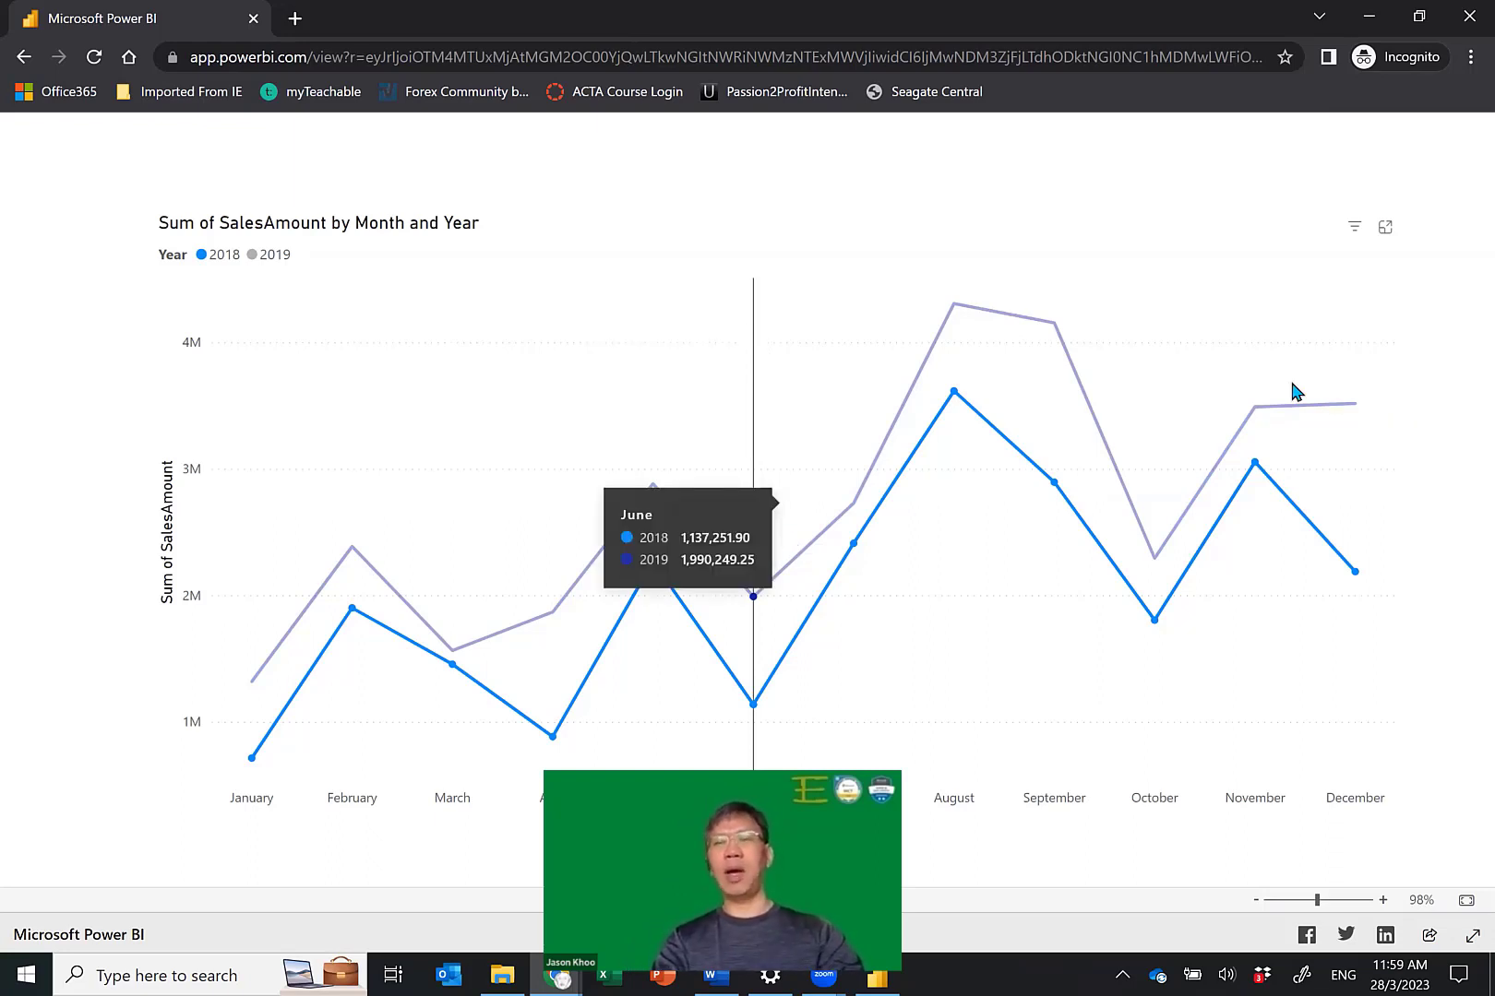
{"action": "mouse_move", "coordinate": [1292, 365]}
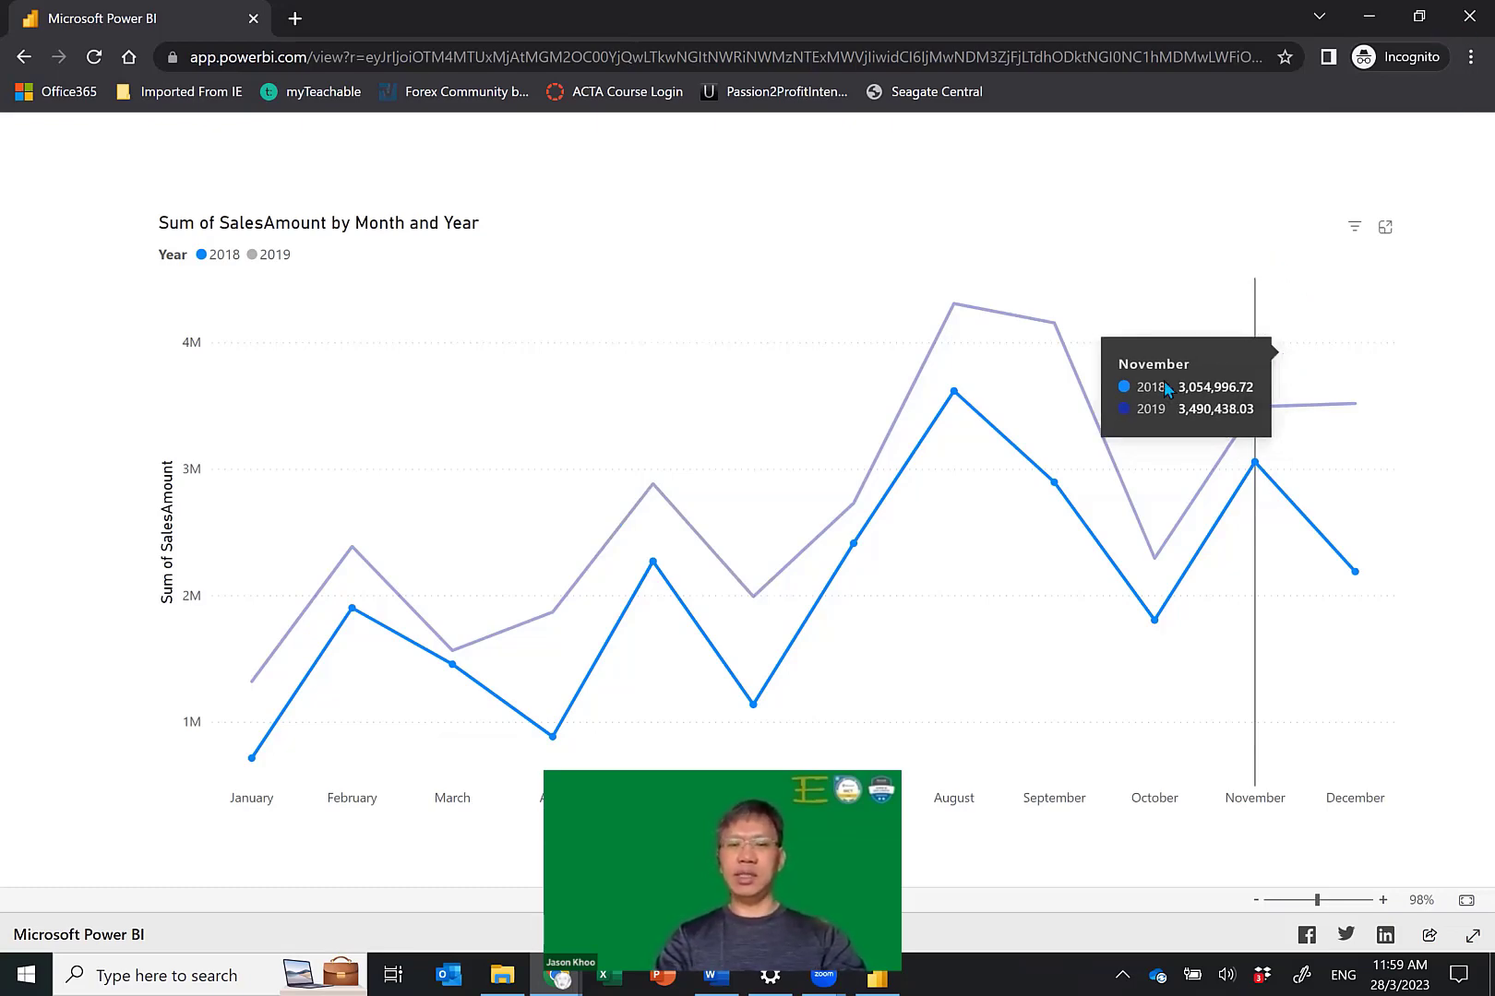
Switch to Power BI Desktop and move the line chart down to free space for a heading above it.
{"action": "key", "text": "alt+Tab"}
{"action": "left_click", "coordinate": [956, 629]}
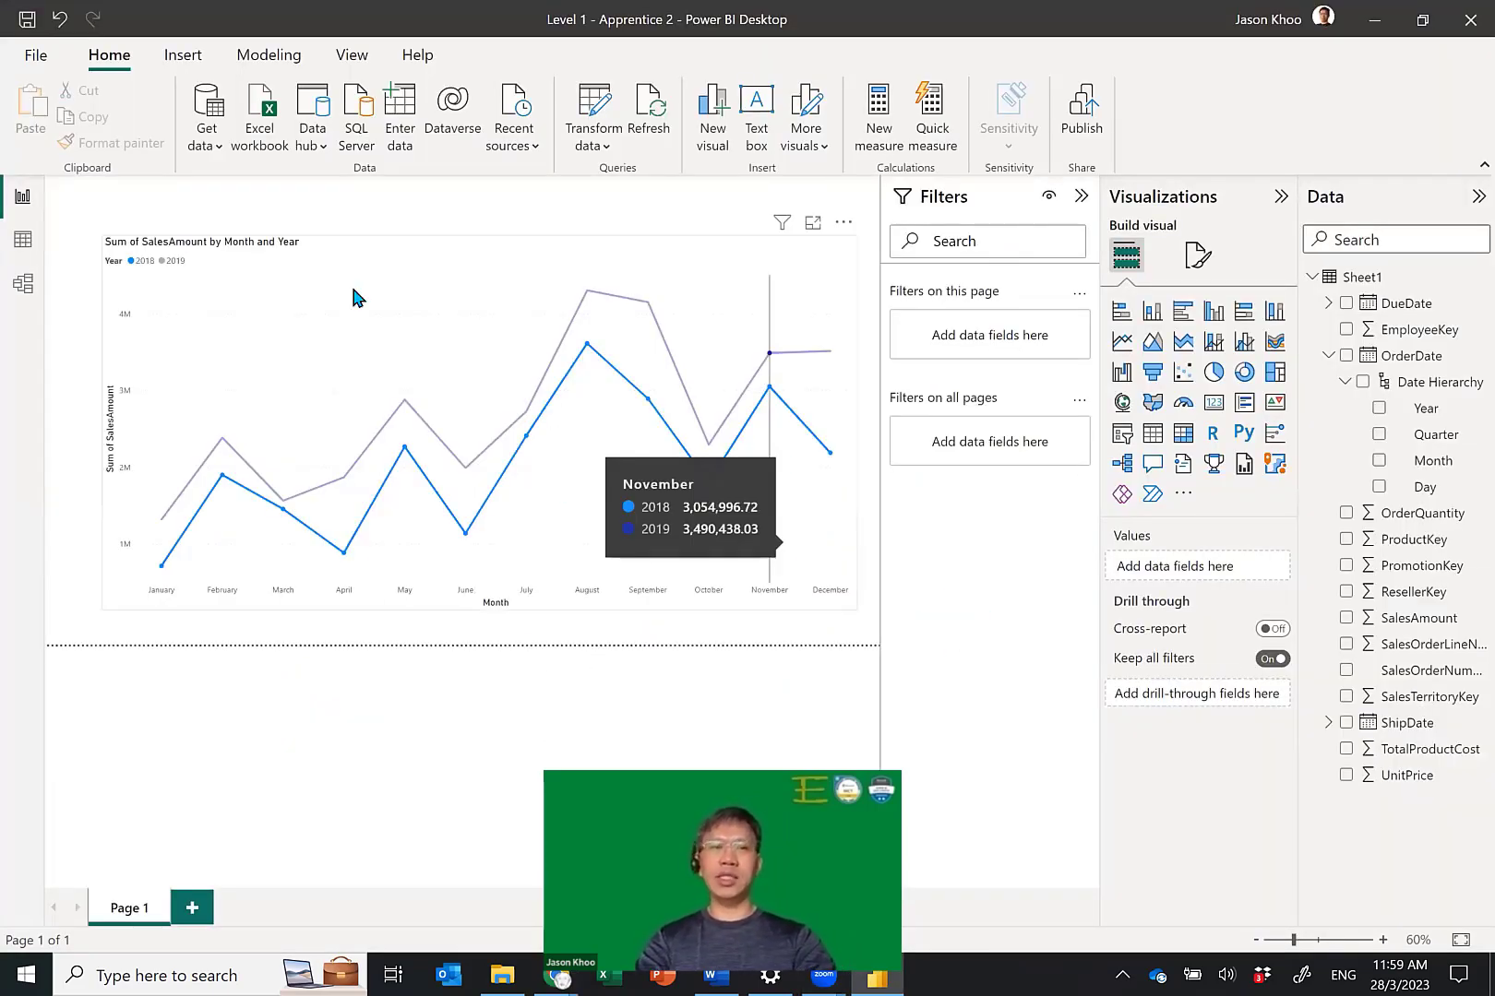
{"action": "left_click", "coordinate": [412, 287]}
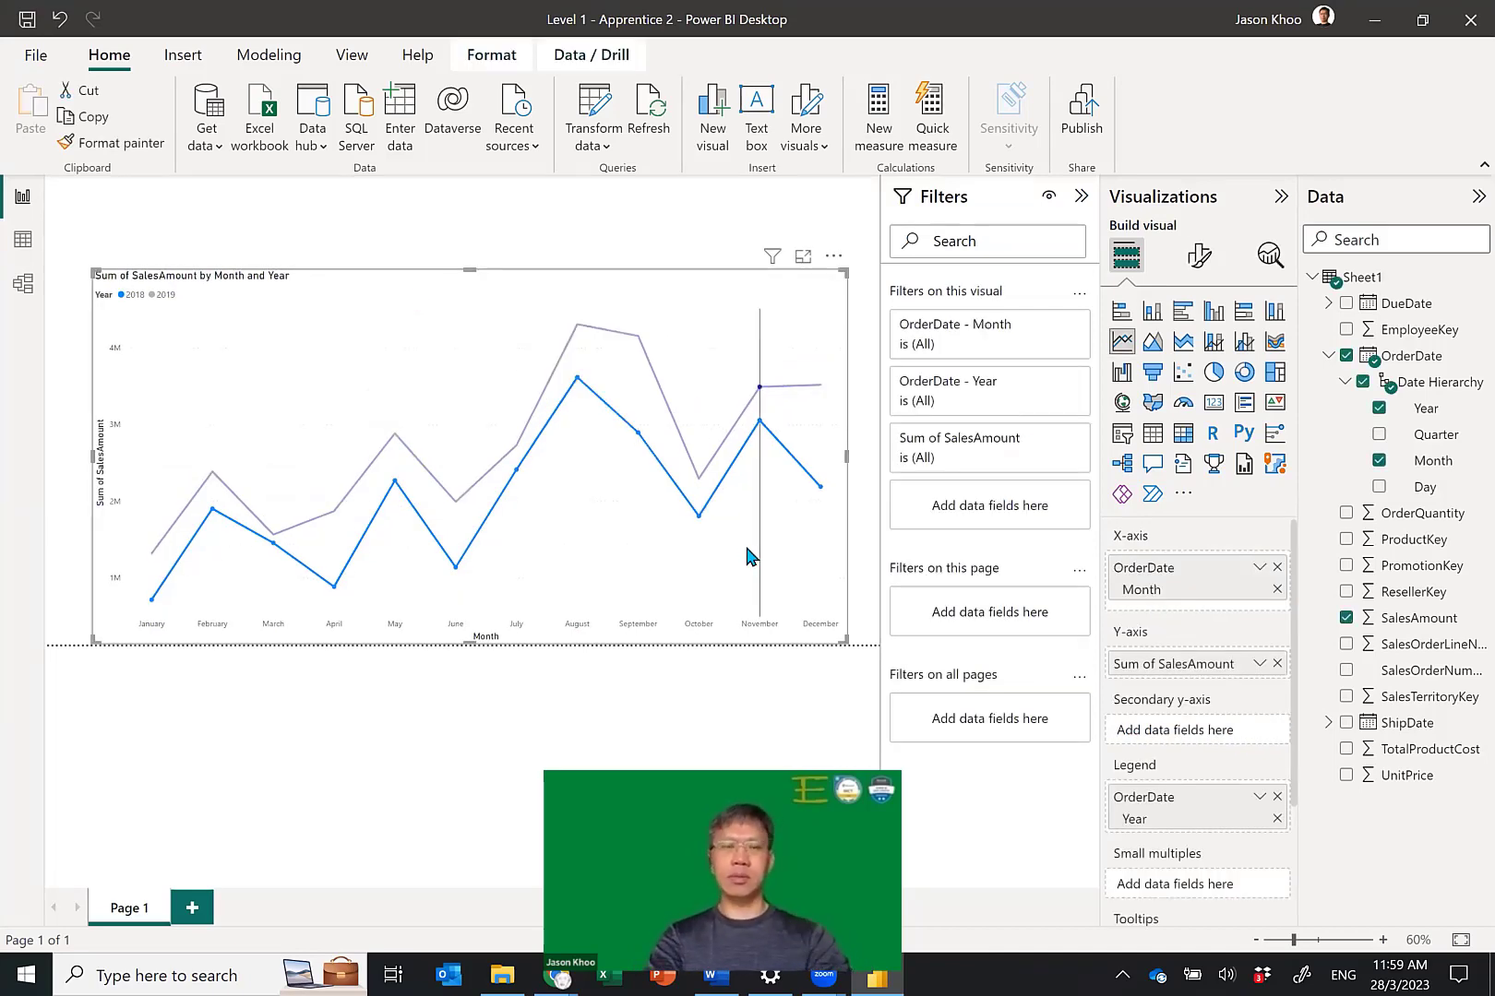
{"action": "left_click", "coordinate": [723, 713]}
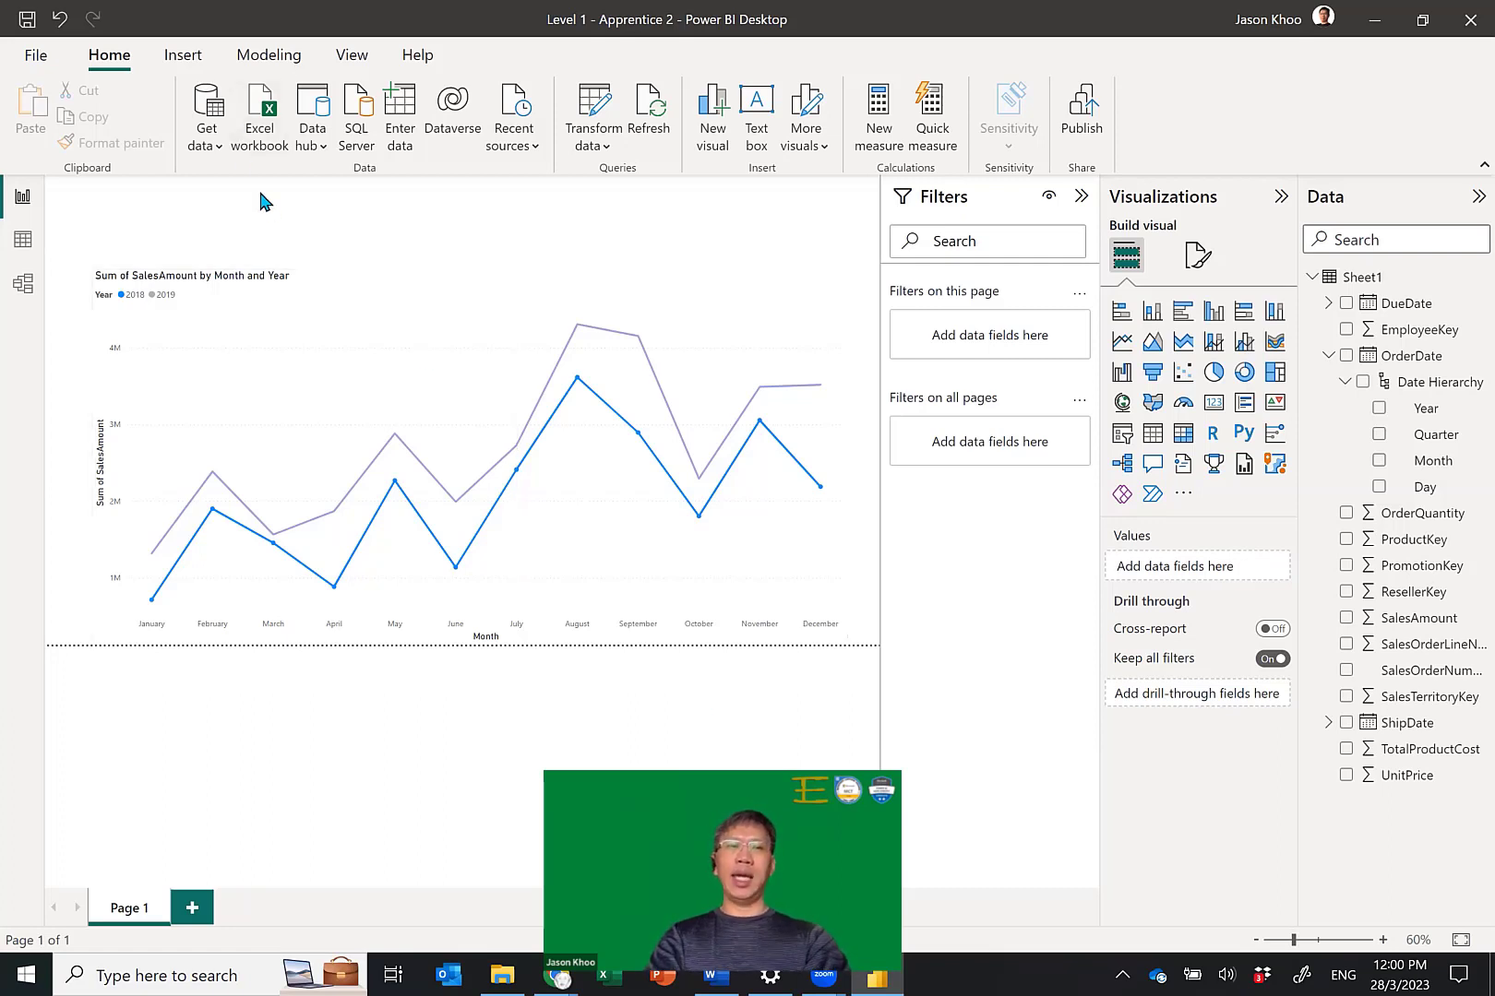
Insert a text box at the top of the report page, stretch it across the page width and reduce its height to fit above the chart.
{"action": "left_click", "coordinate": [195, 61]}
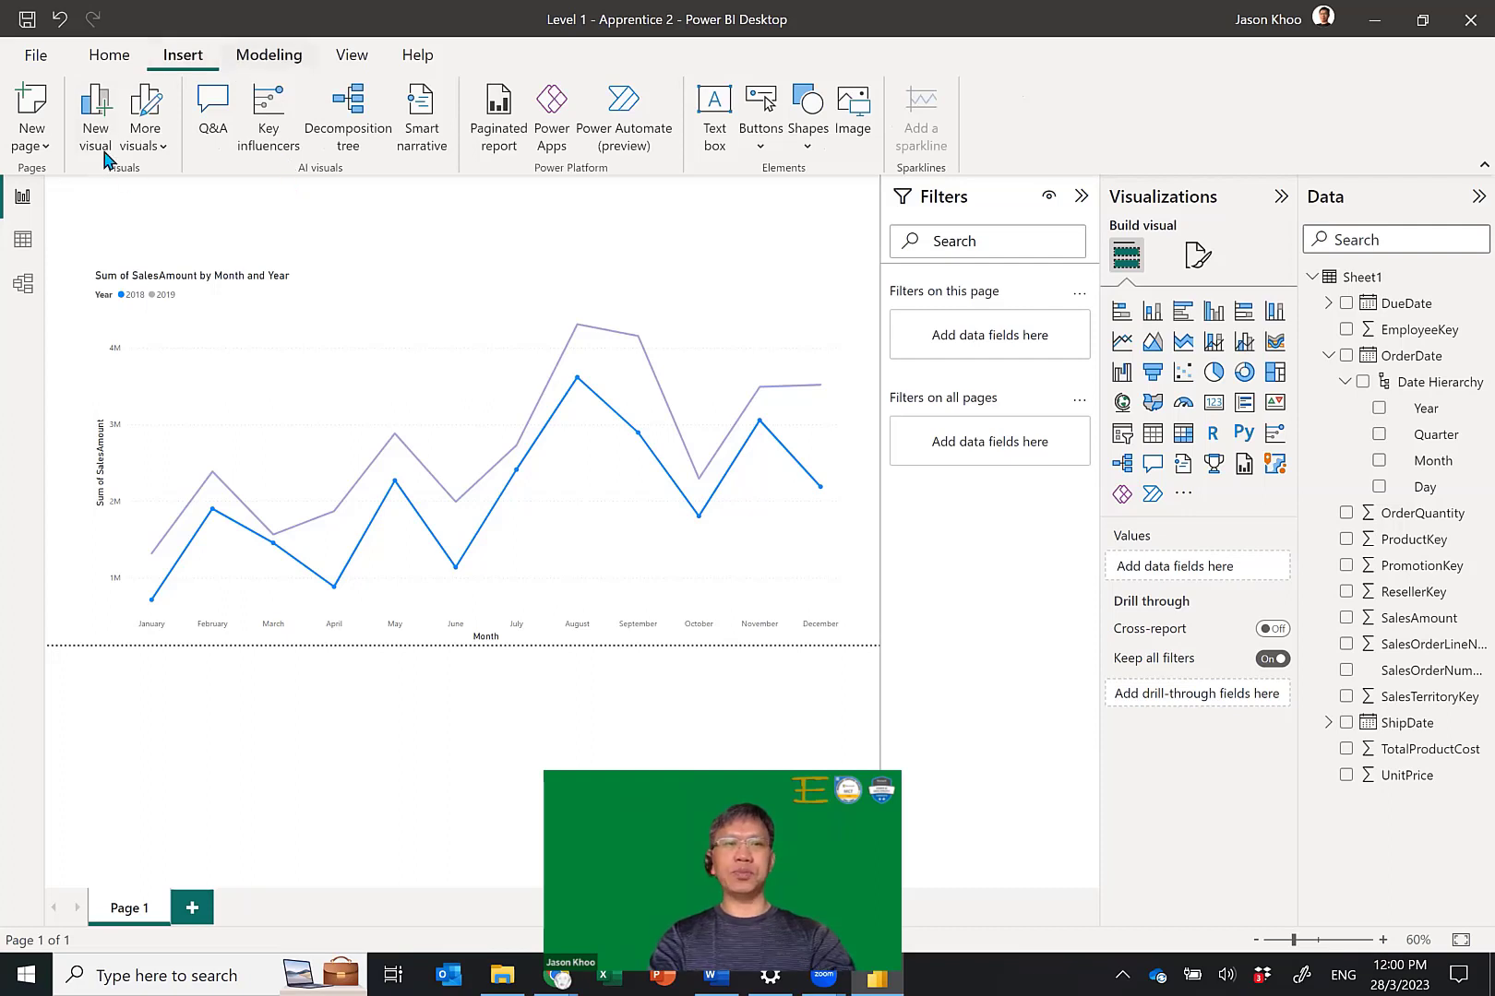
{"action": "left_click", "coordinate": [724, 132]}
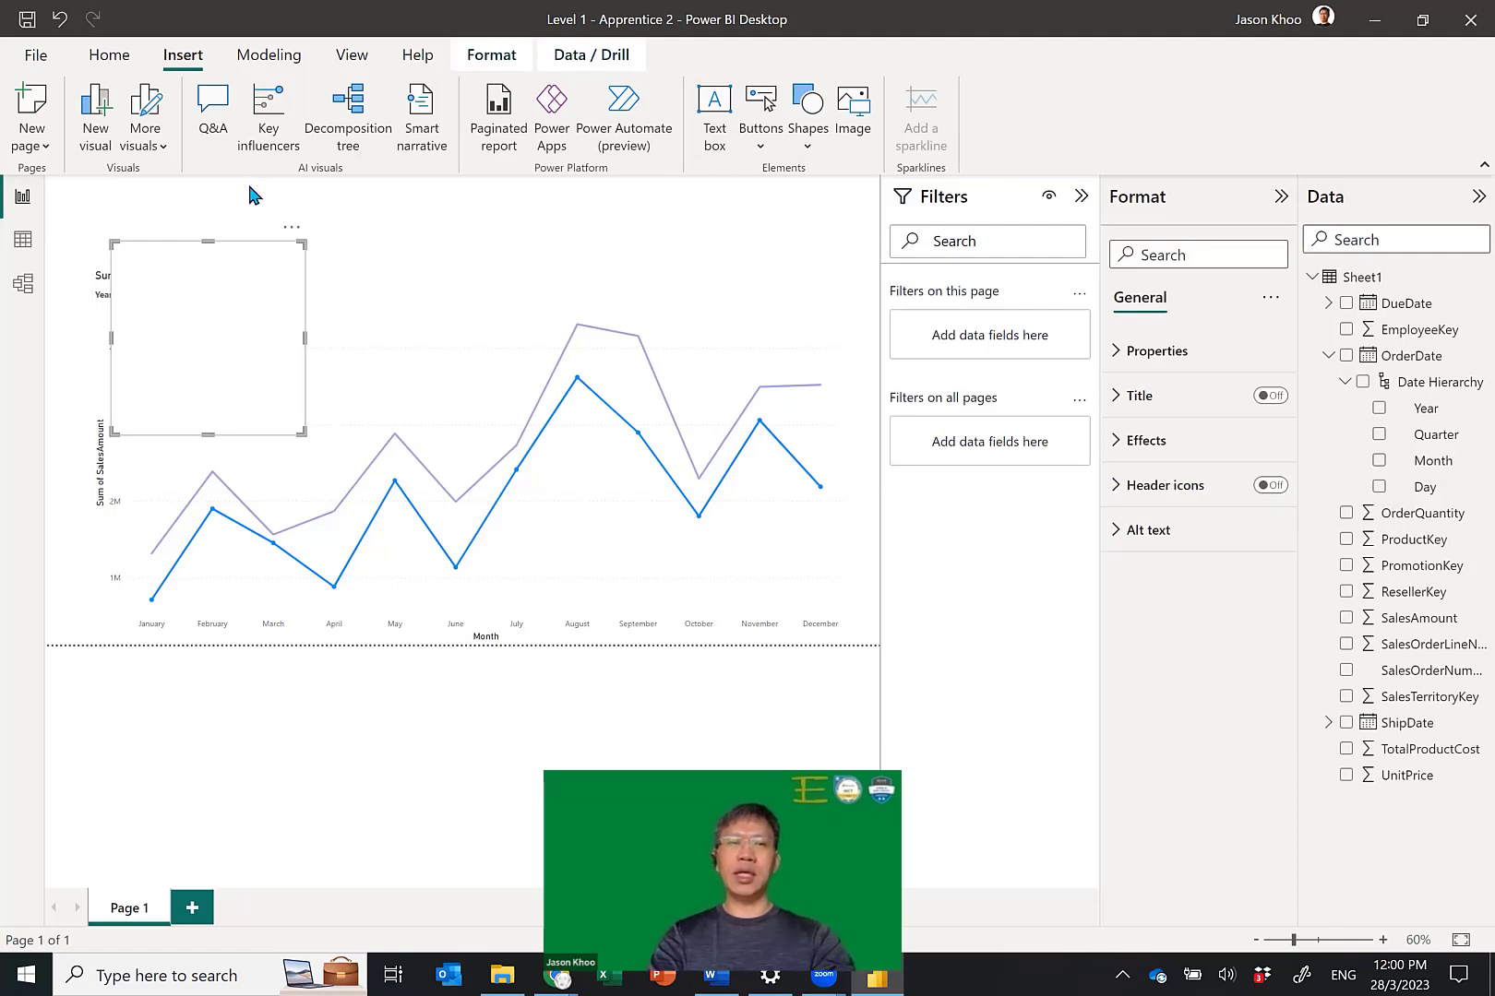
{"action": "left_click", "coordinate": [234, 208]}
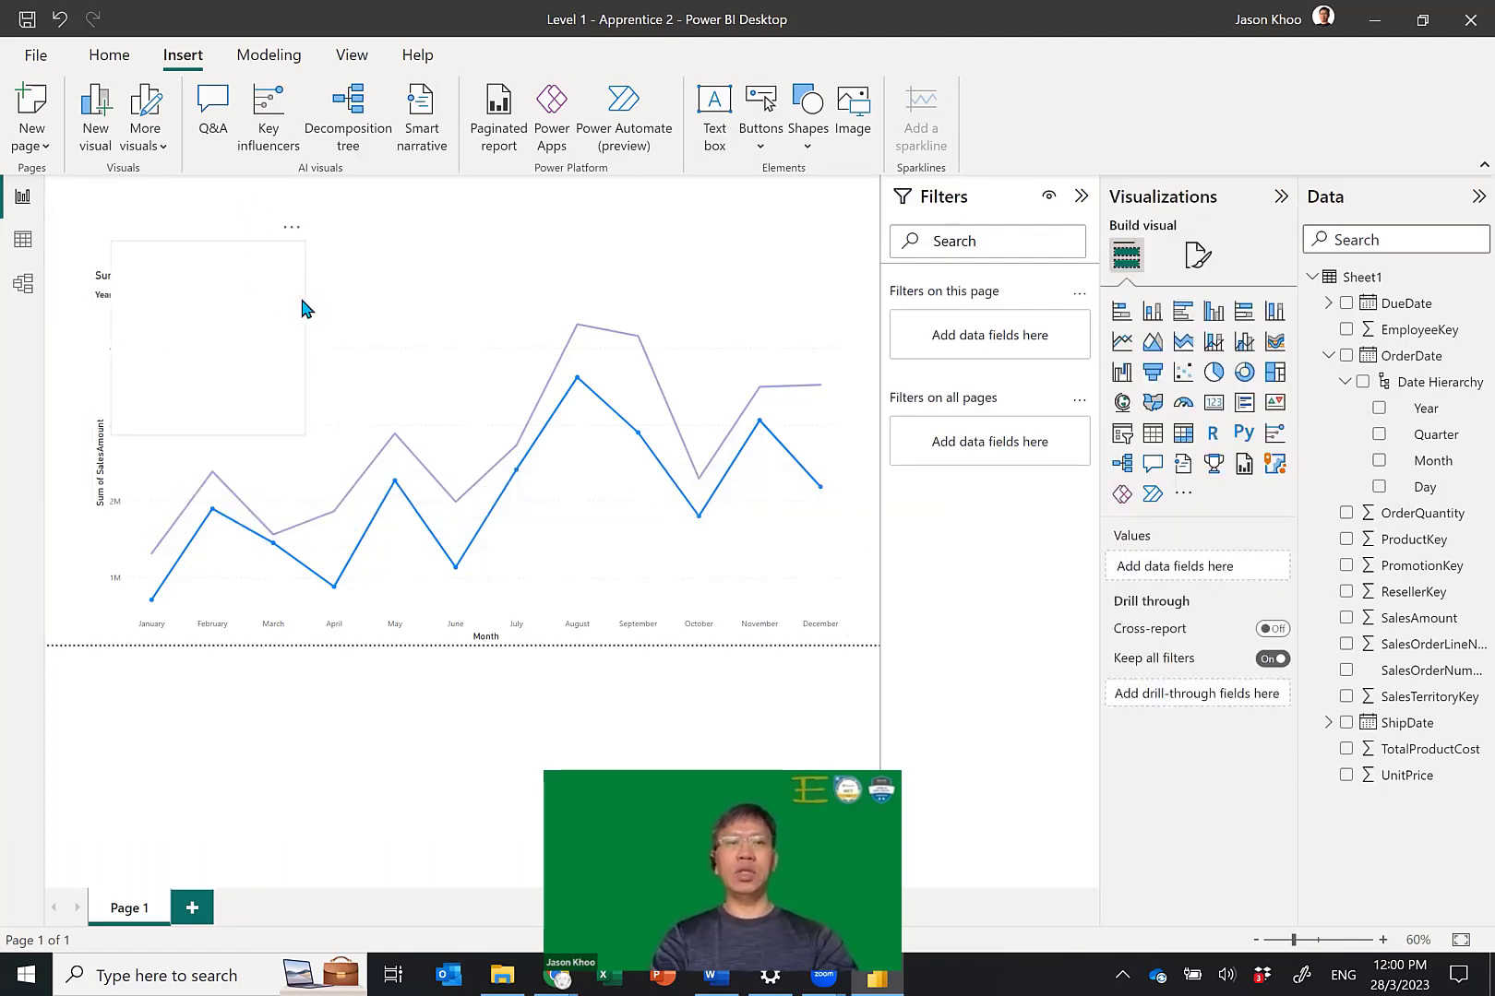
{"action": "left_click", "coordinate": [260, 267]}
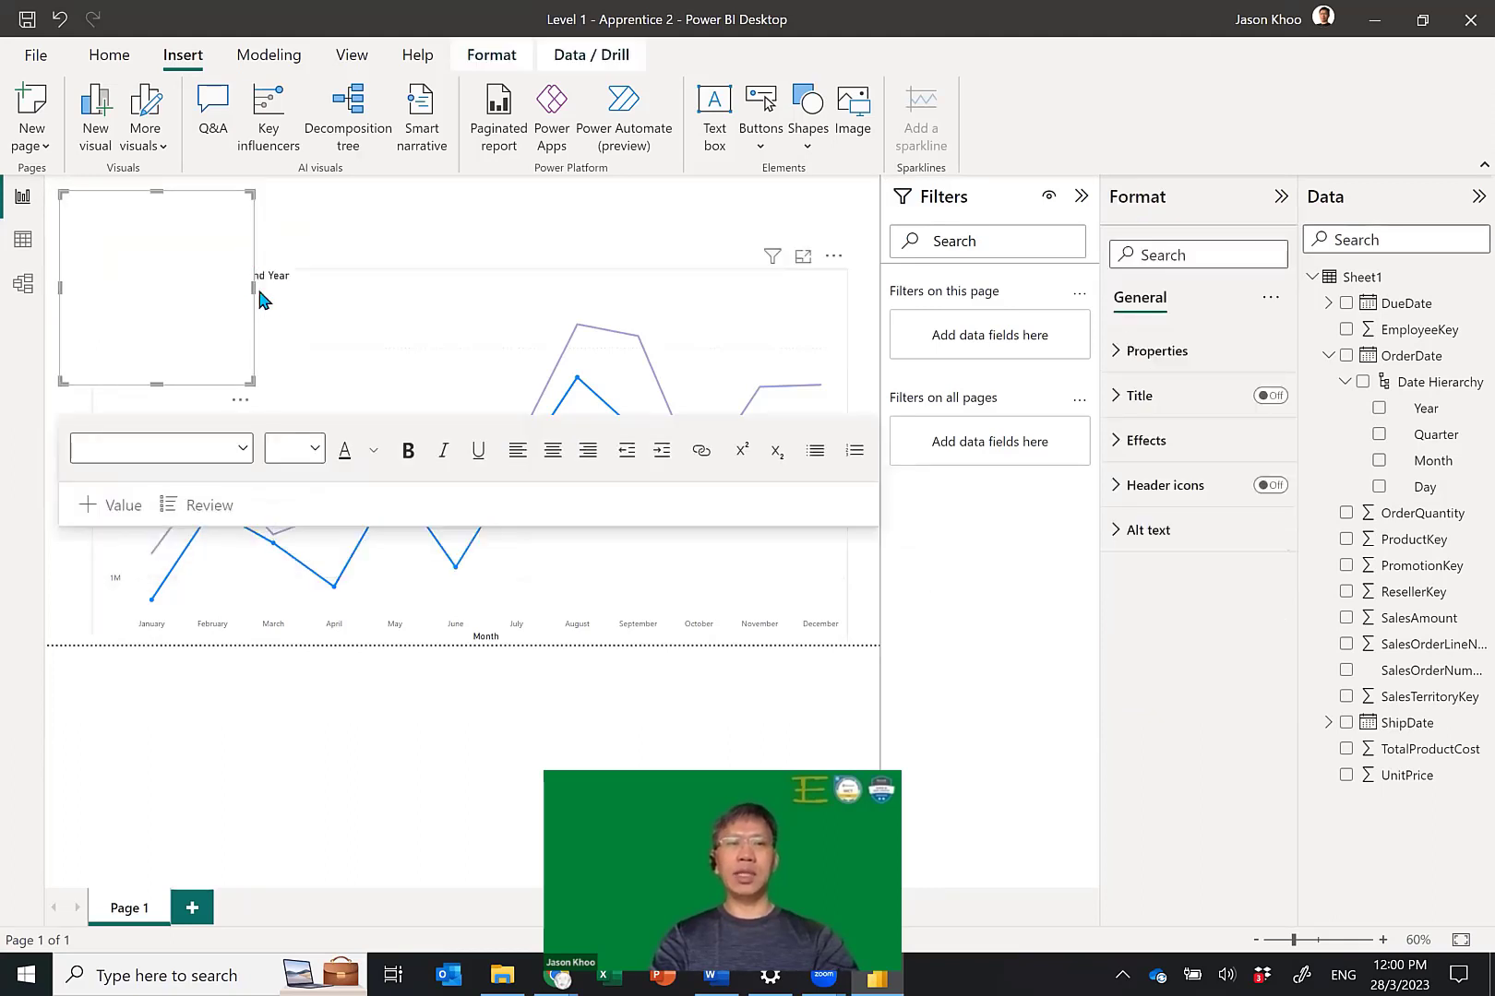
{"action": "left_click_drag", "start_coordinate": [252, 288], "coordinate": [871, 284]}
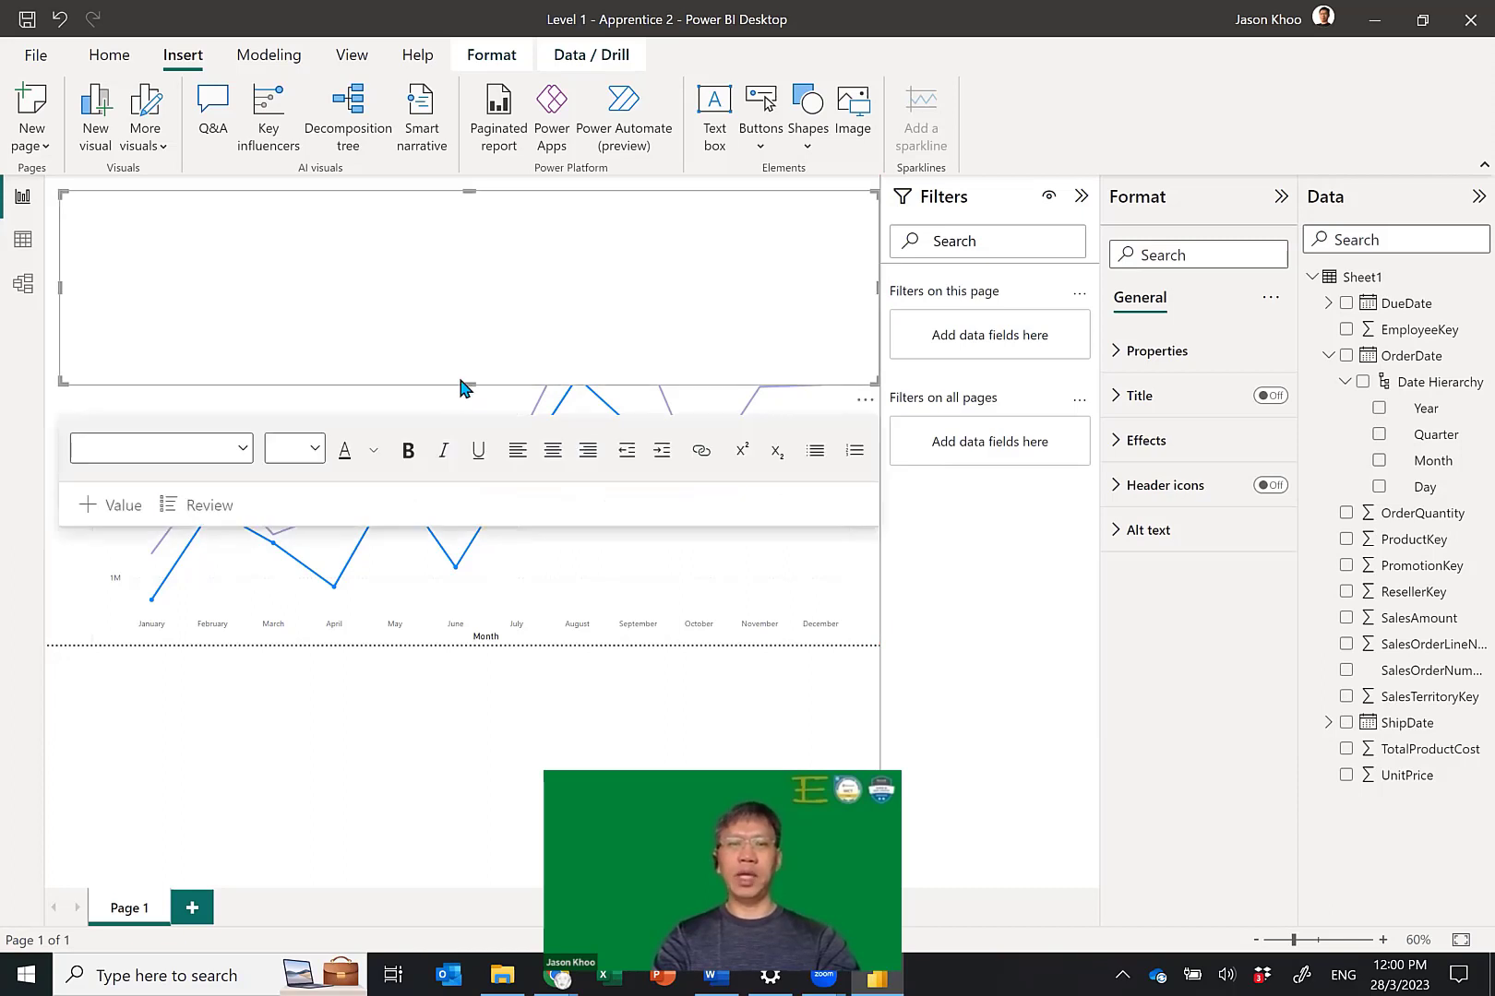
{"action": "left_click_drag", "start_coordinate": [480, 282], "coordinate": [487, 242]}
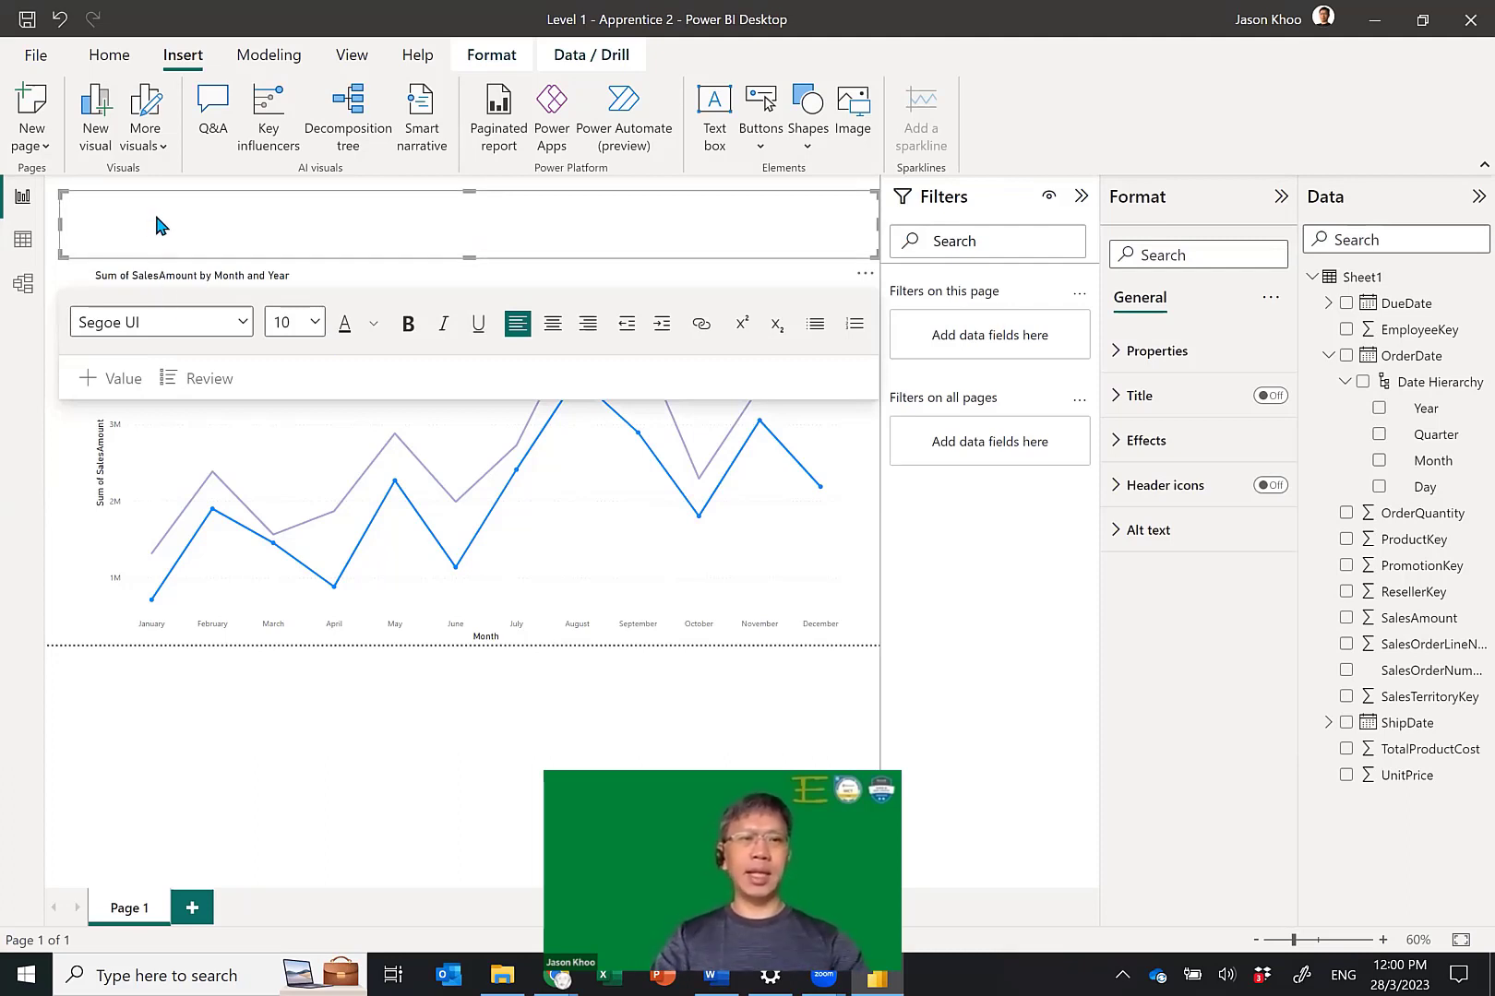
{"action": "type", "text": "Month"}
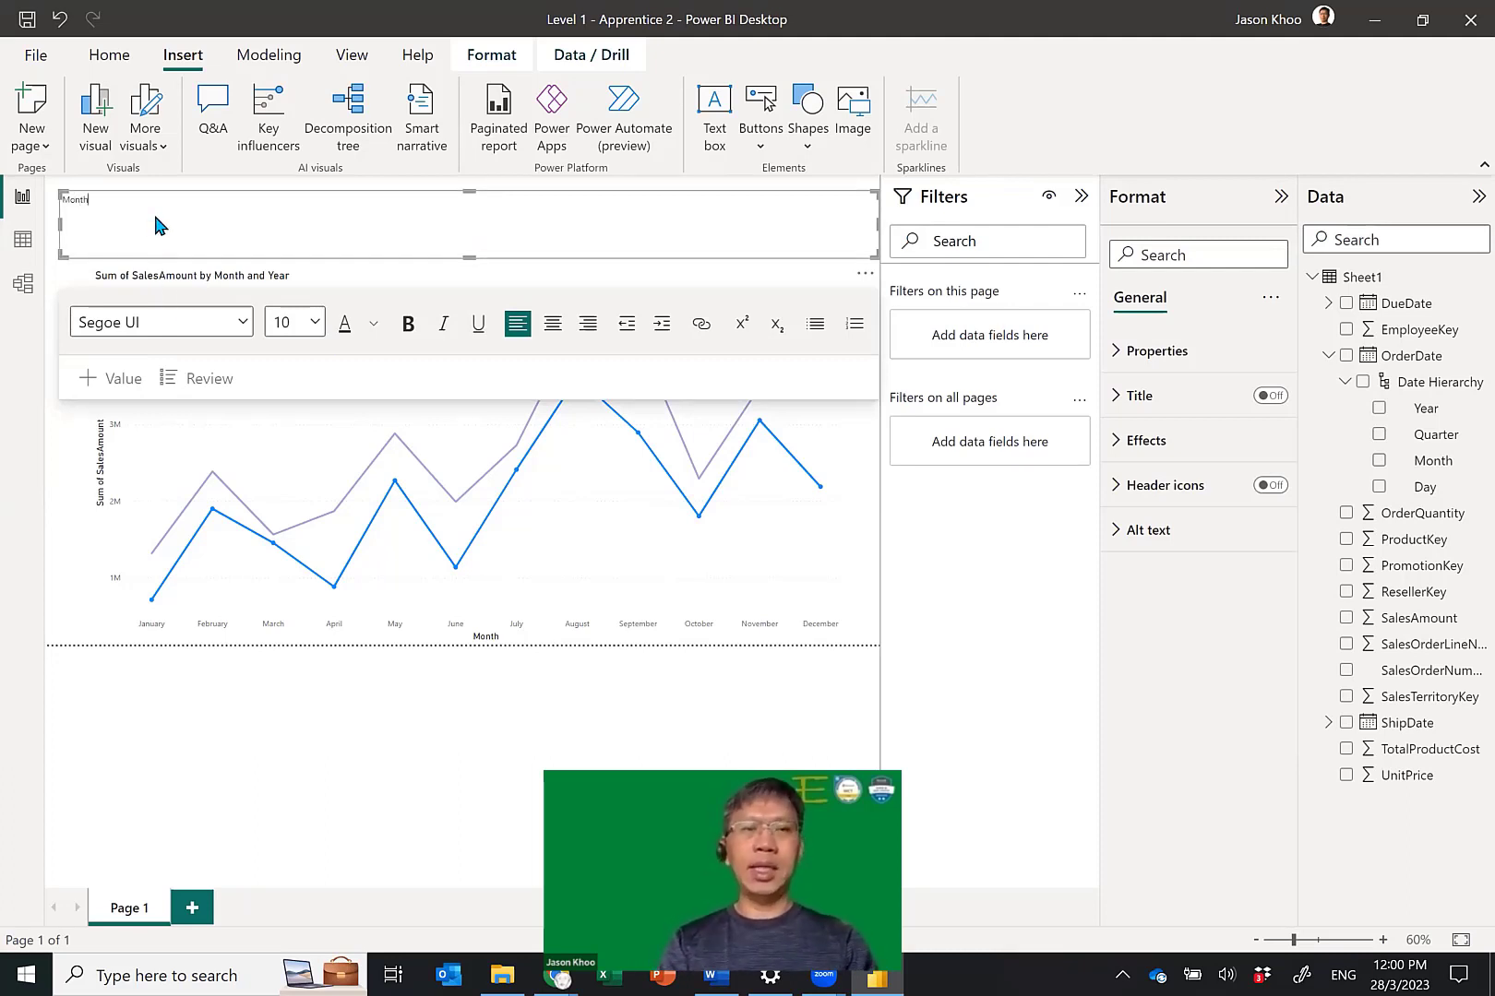
{"action": "type", "text": " Sales"}
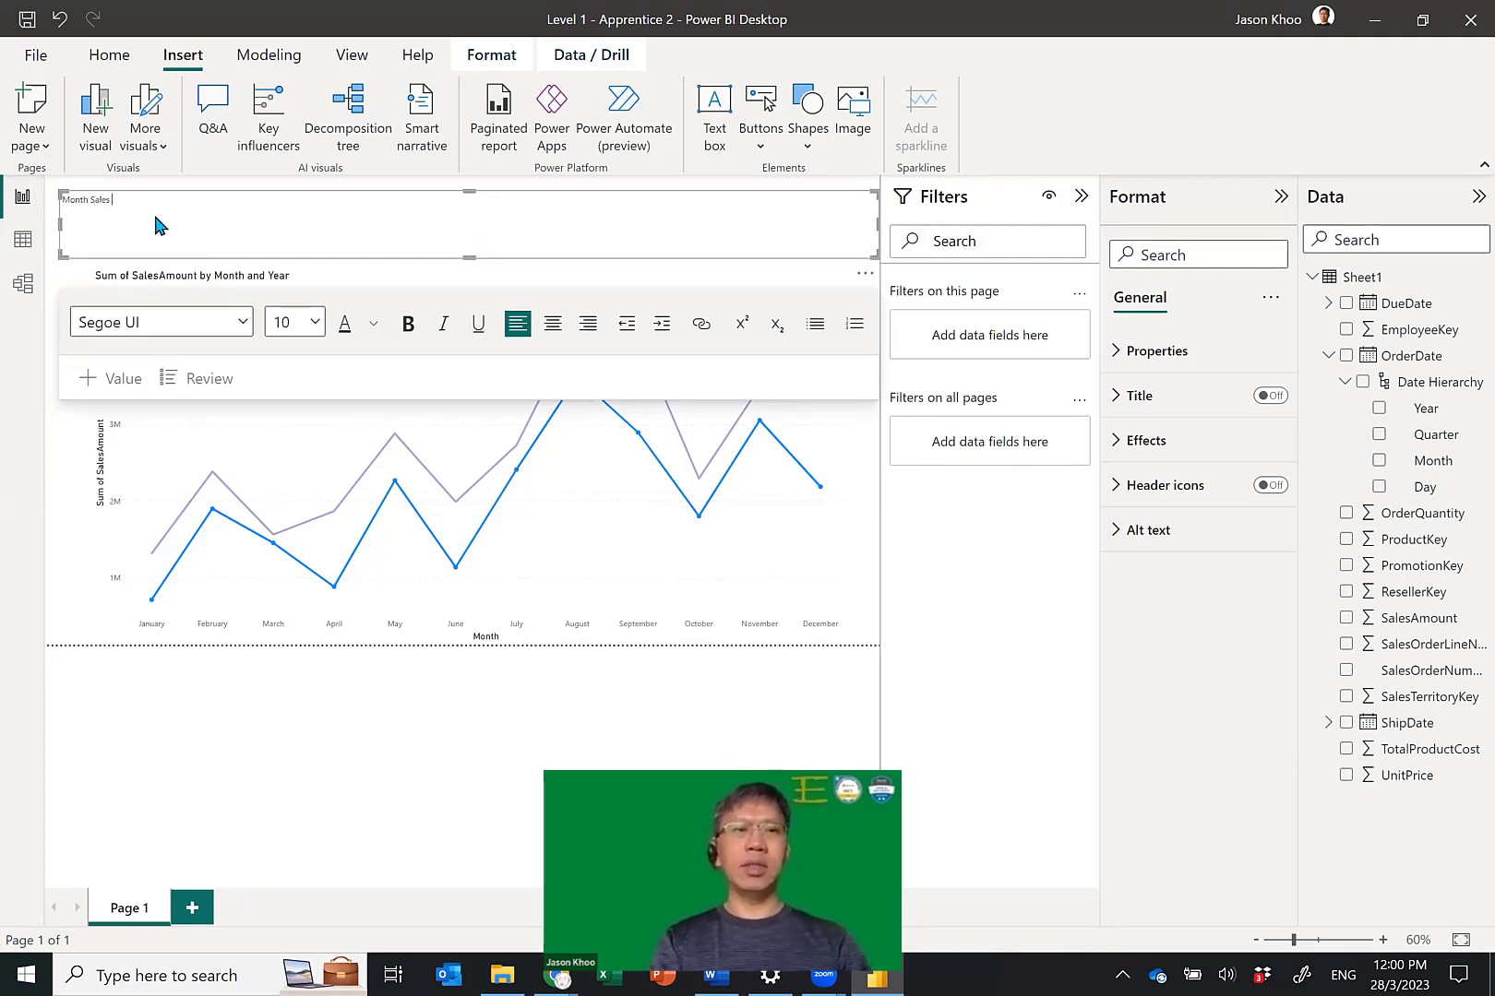
{"action": "key", "text": "BackSpace"}
{"action": "key", "text": "BackSpace"}
{"action": "key", "text": "BackSpace"}
{"action": "key", "text": "BackSpace"}
{"action": "key", "text": "BackSpace"}
{"action": "key", "text": "BackSpace"}
{"action": "key", "text": "BackSpace"}
{"action": "key", "text": "BackSpace"}
{"action": "key", "text": "BackSpace"}
{"action": "key", "text": "BackSpace"}
{"action": "key", "text": "BackSpace"}
{"action": "key", "text": "BackSpace"}
{"action": "key", "text": "BackSpace"}
{"action": "key", "text": "BackSpace"}
{"action": "key", "text": "BackSpace"}
{"action": "key", "text": "BackSpace"}
{"action": "key", "text": "BackSpace"}
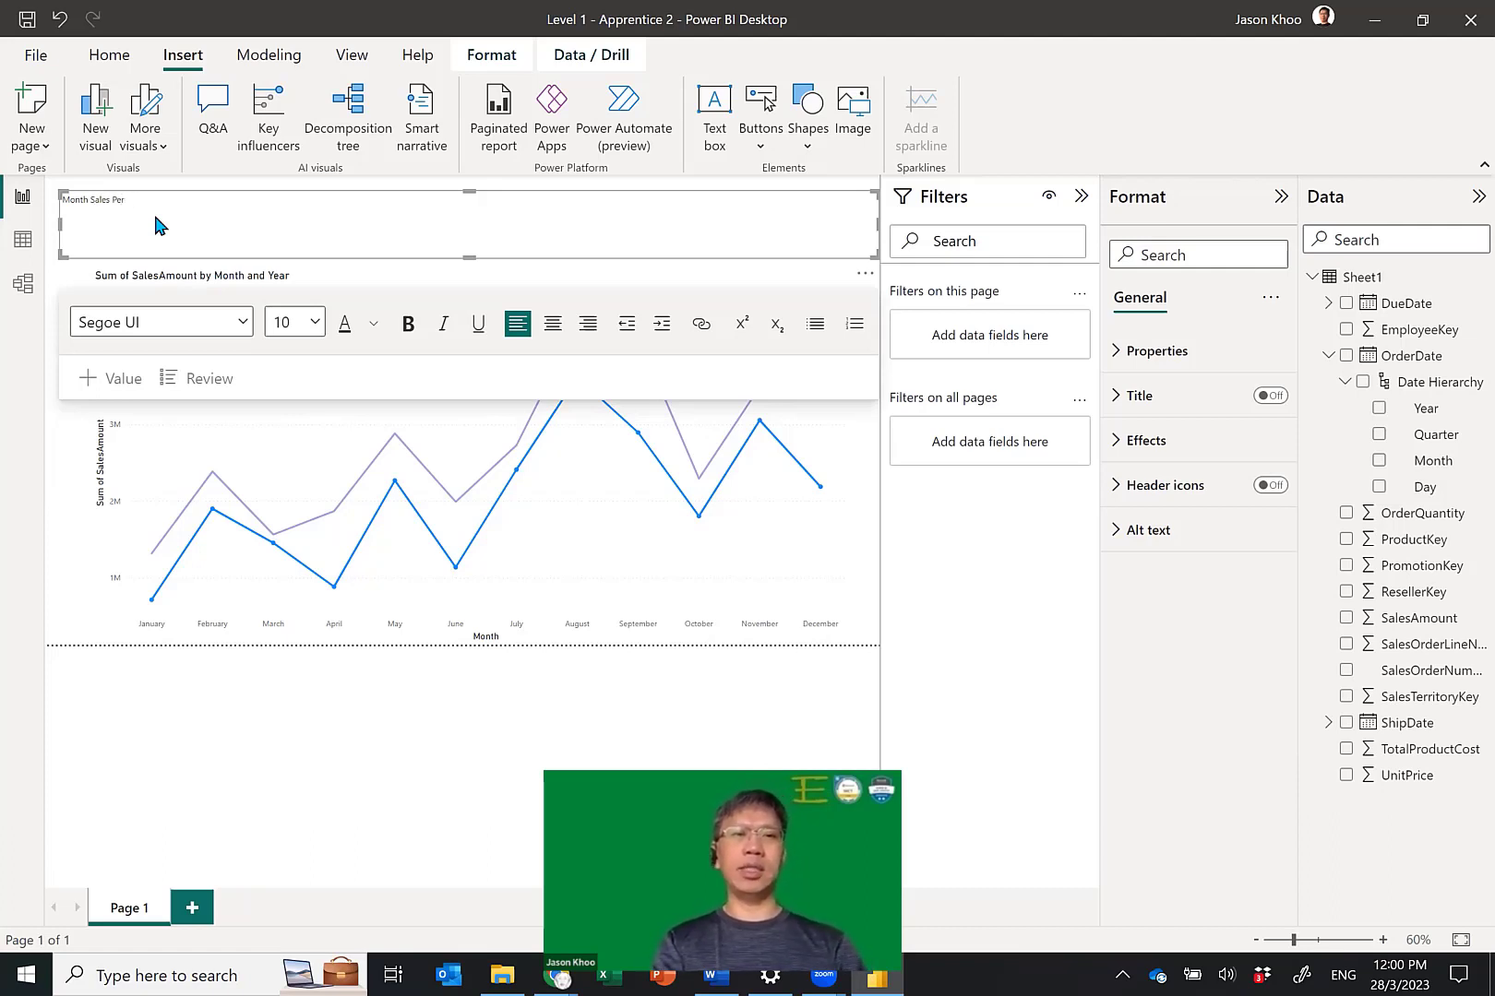
Enter the heading "Sales Performance for the year" in the text box above the chart.
{"action": "type", "text": "Sales Performance fot"}
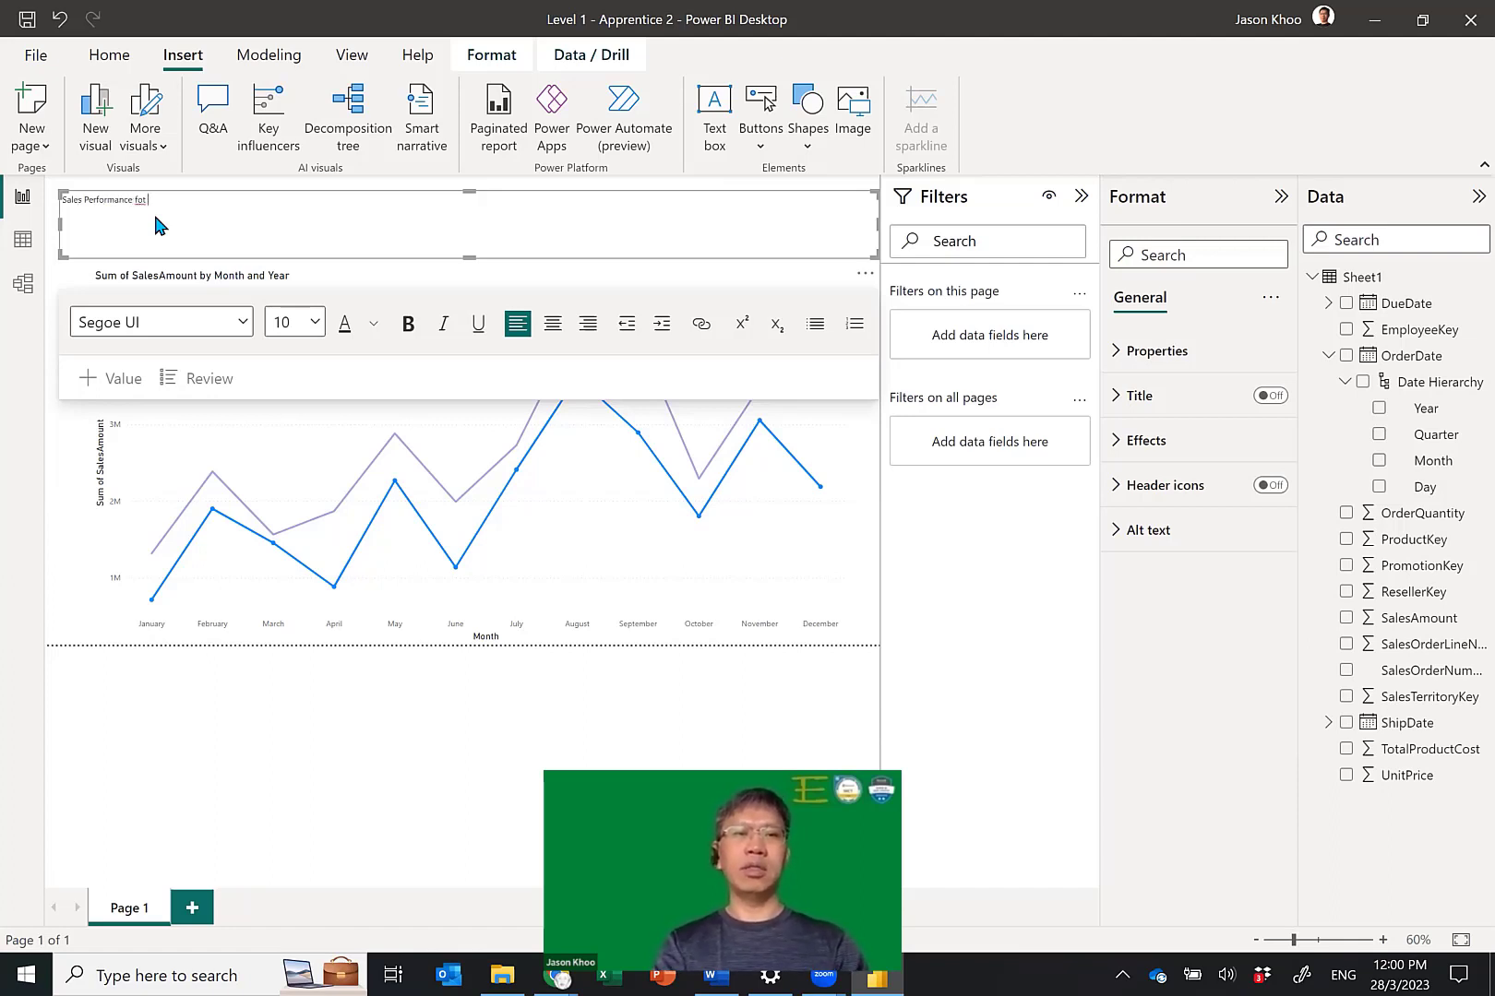
{"action": "key", "text": "BackSpace"}
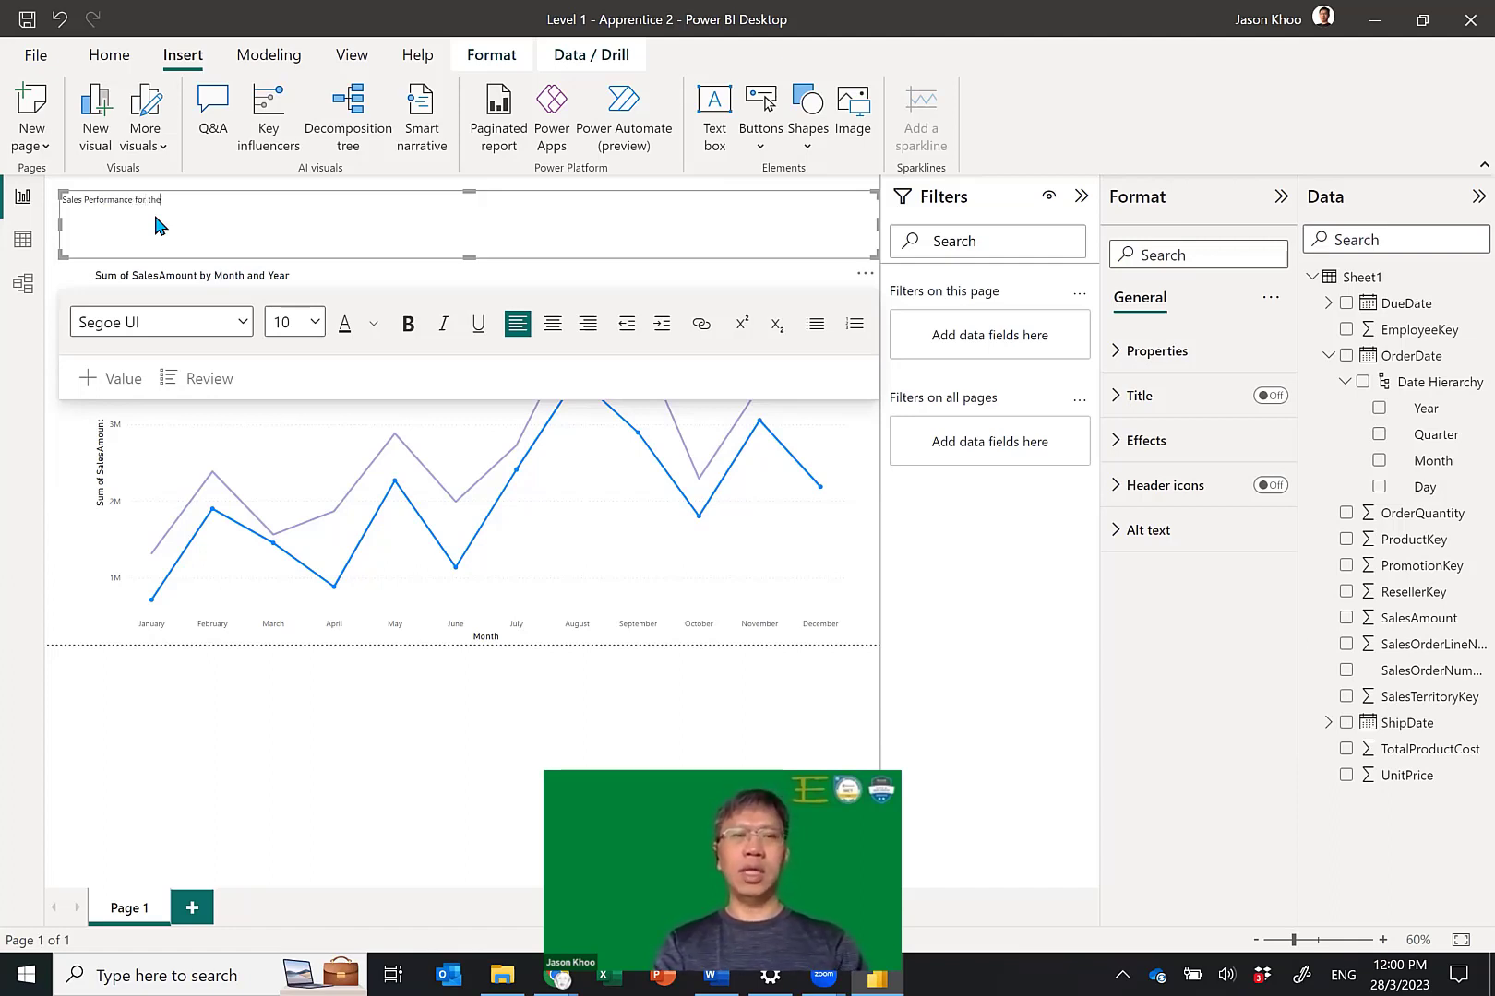
{"action": "type", "text": "r the year"}
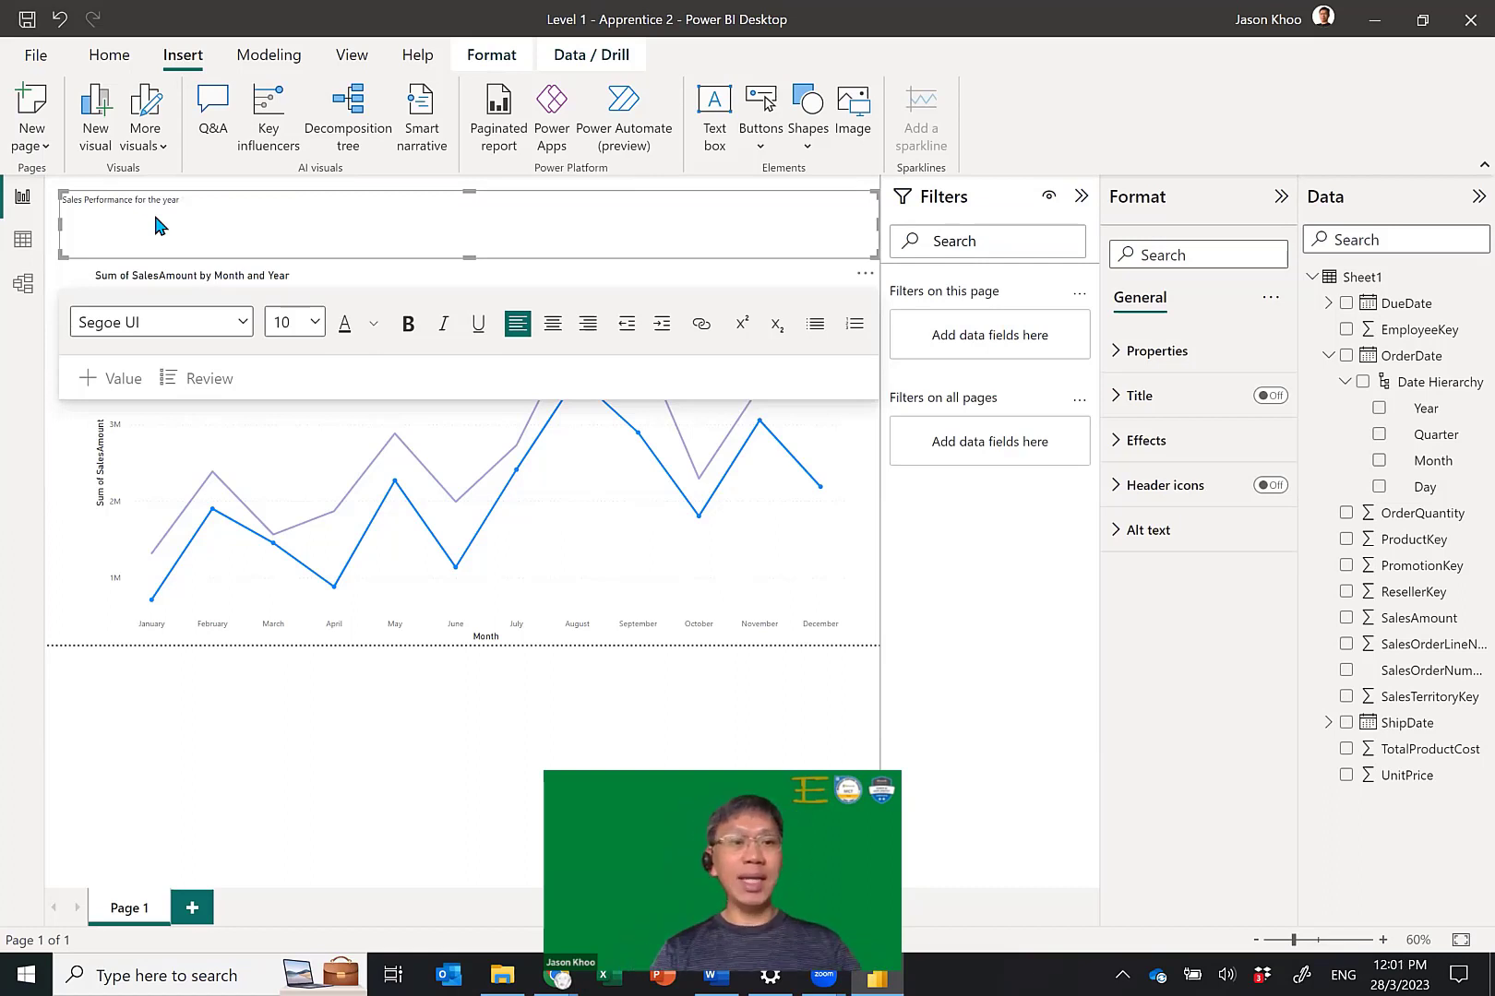
Add a dynamic value calculated from "order year" at the end of the heading and save it.
{"action": "left_click", "coordinate": [117, 385]}
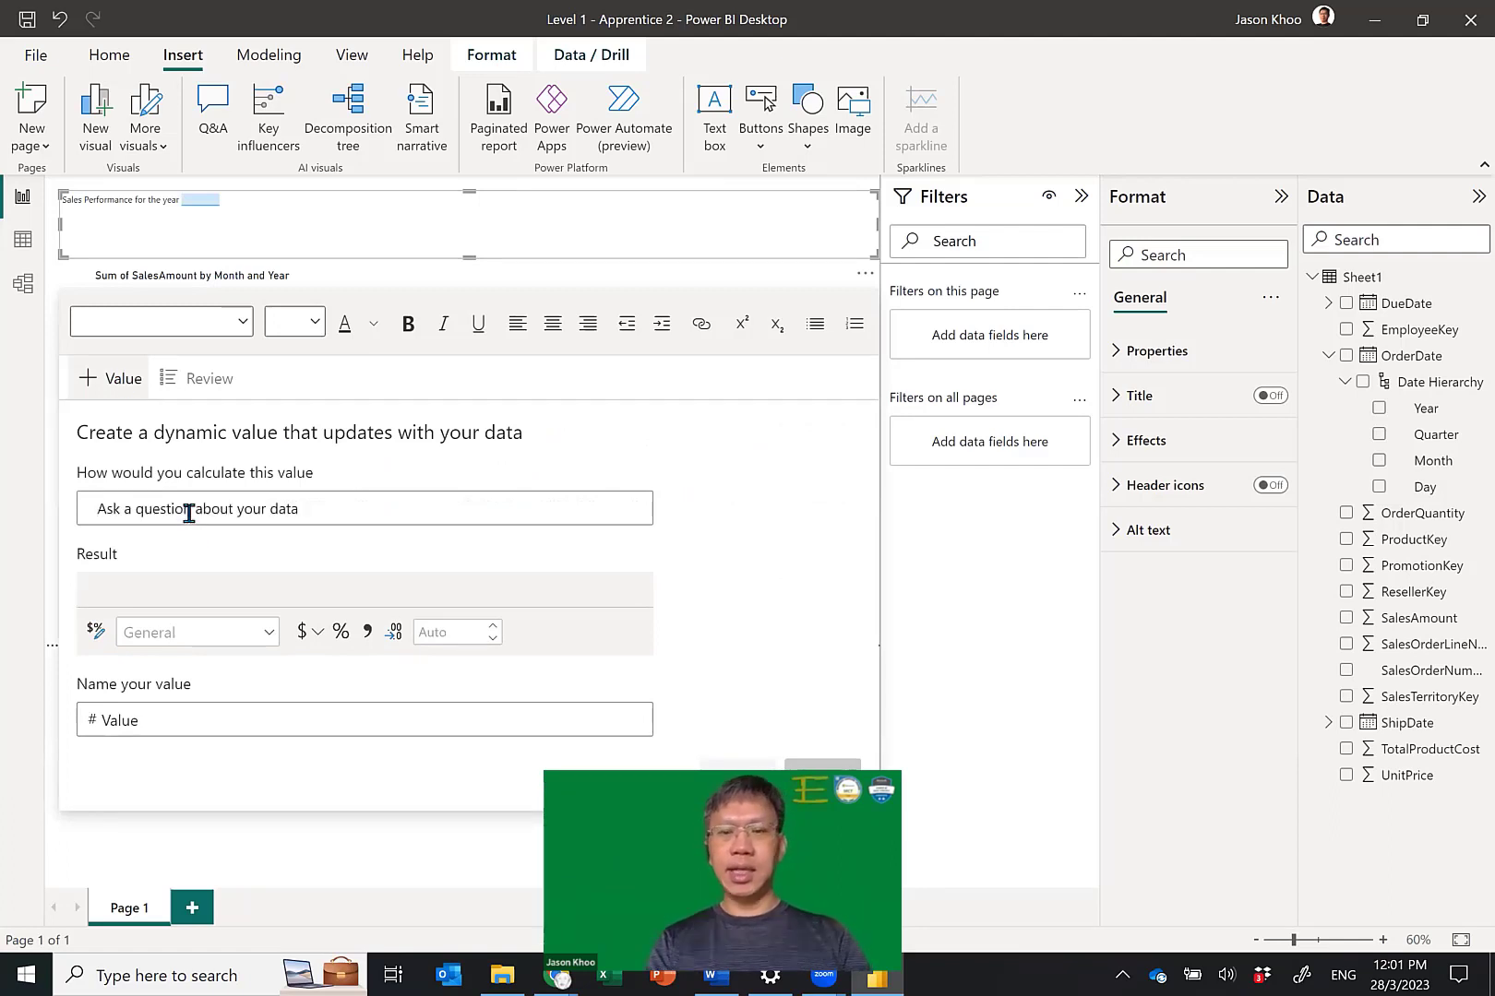
{"action": "type", "text": "order "}
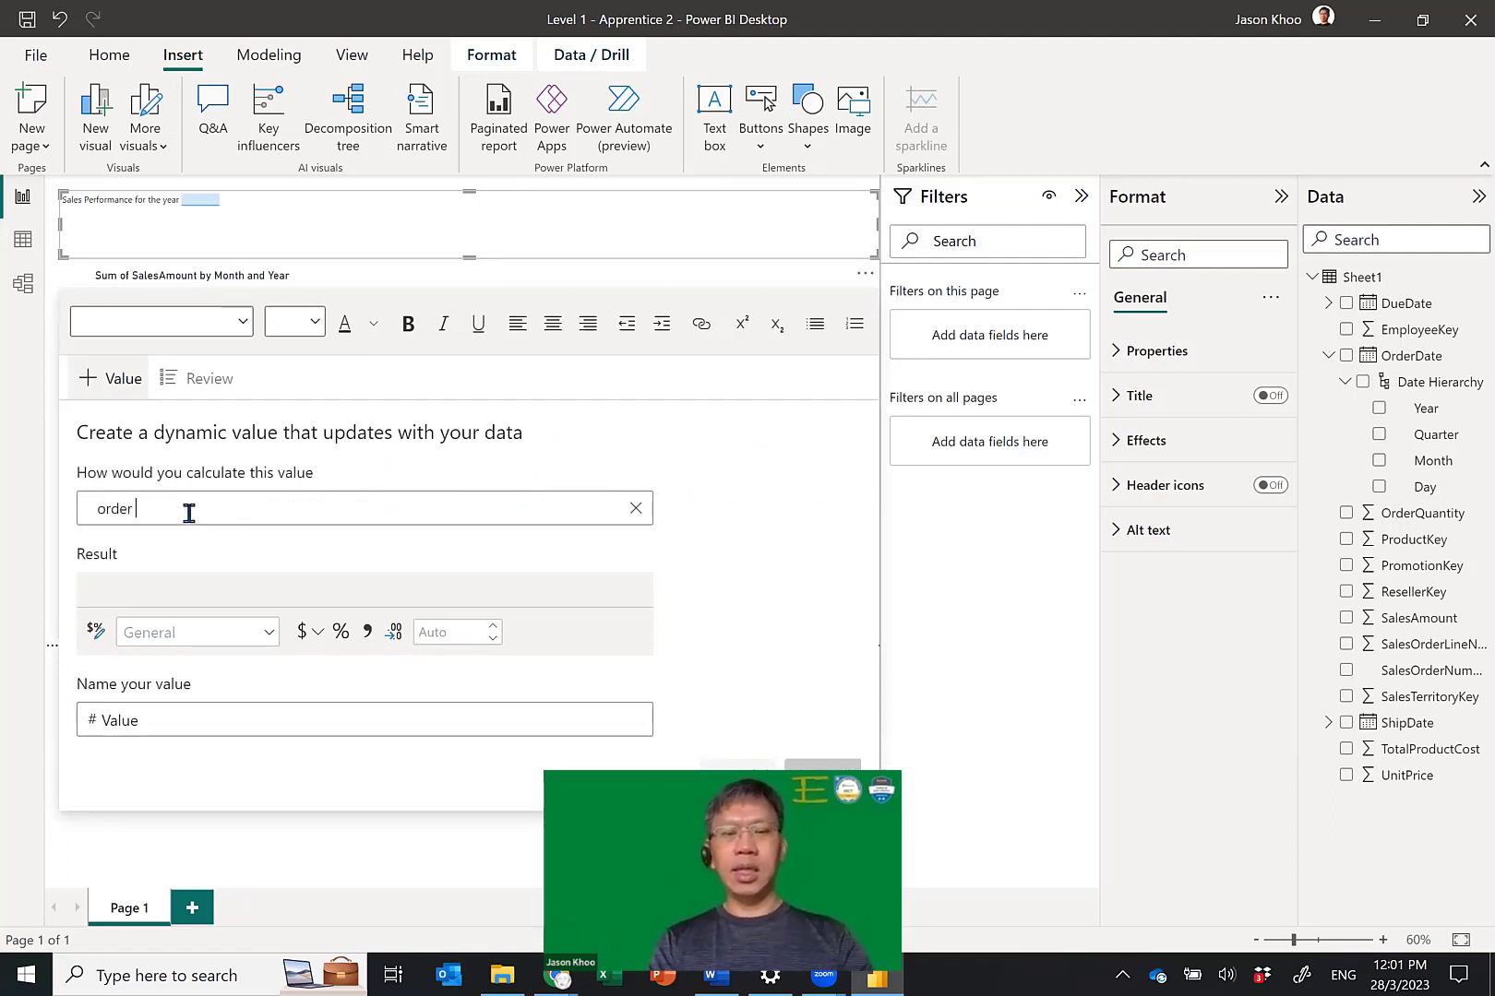
{"action": "type", "text": "year"}
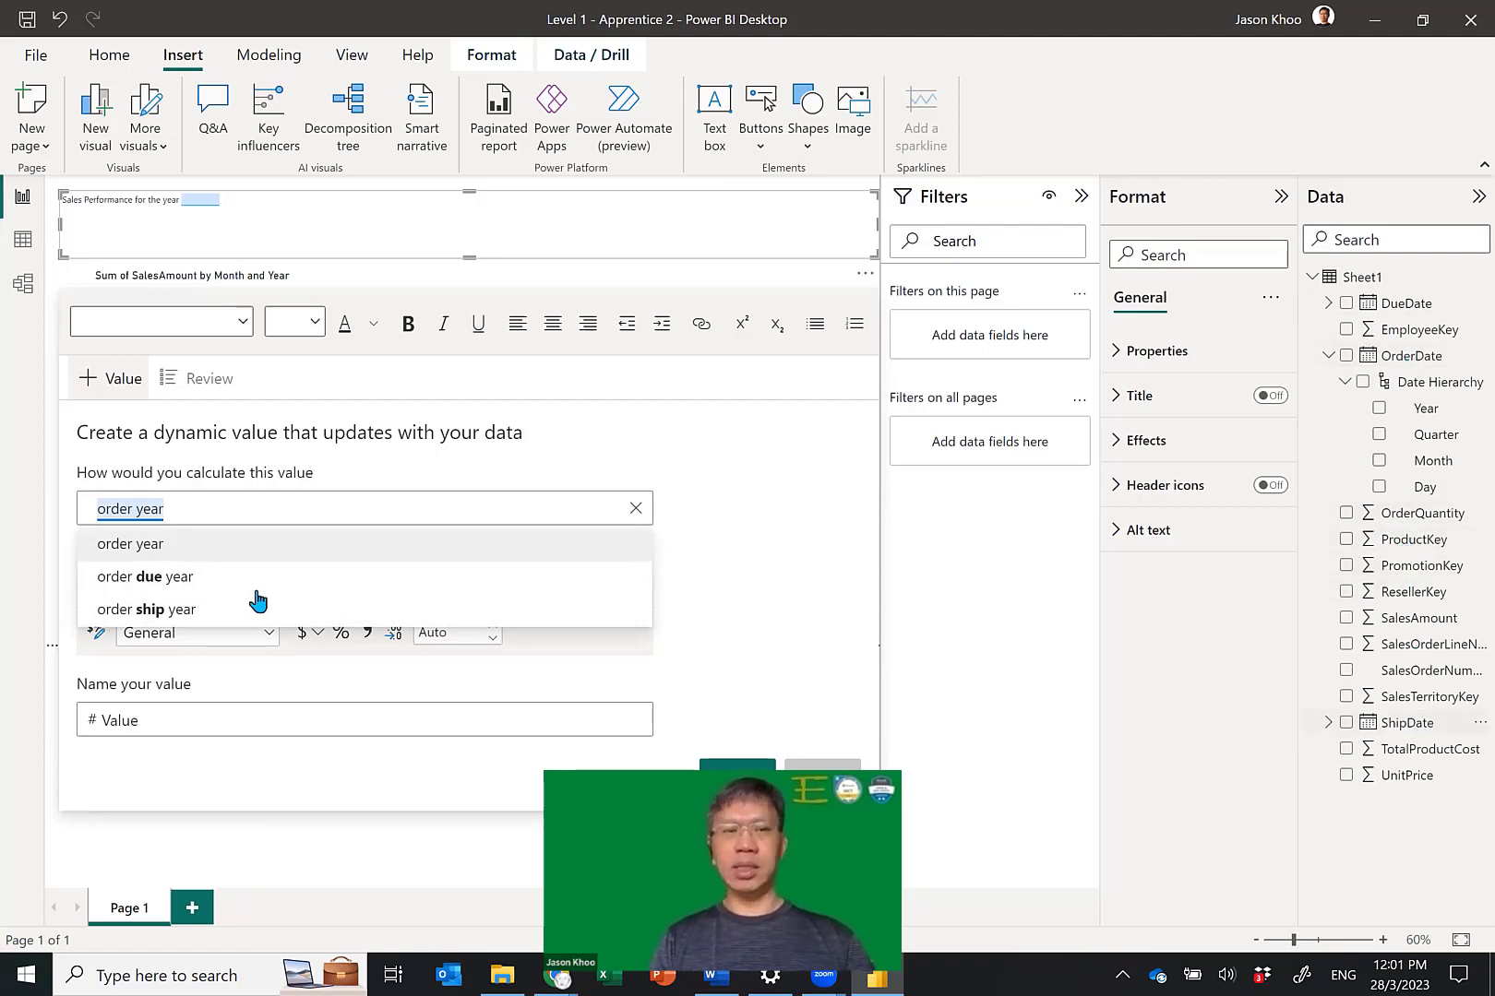
{"action": "left_click", "coordinate": [165, 551]}
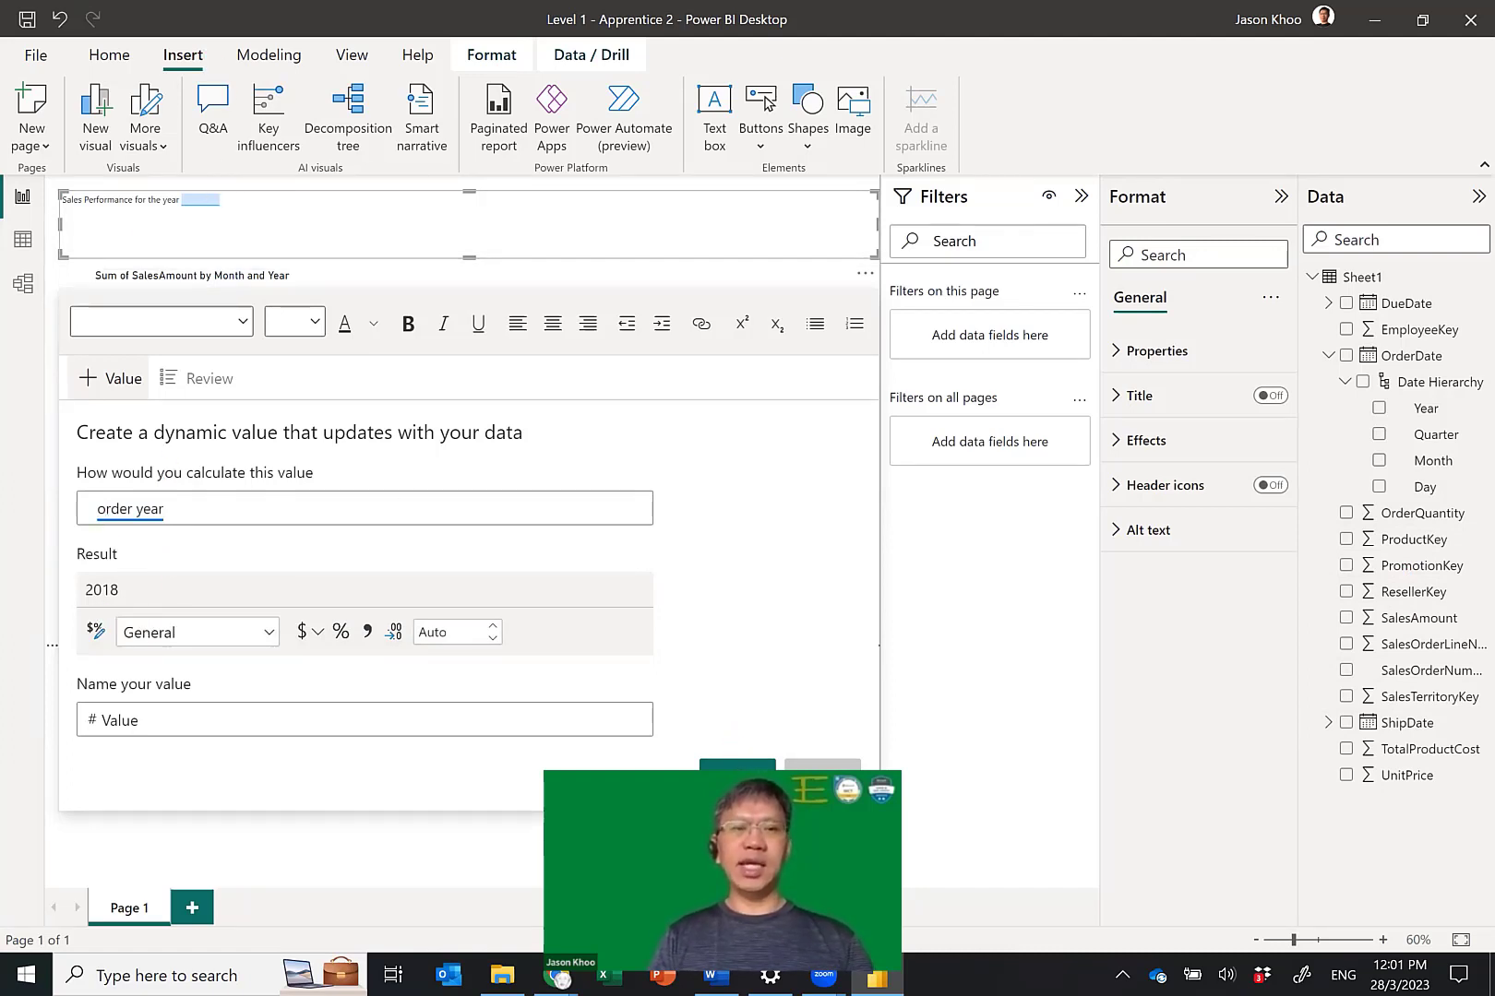
{"action": "left_click", "coordinate": [736, 765]}
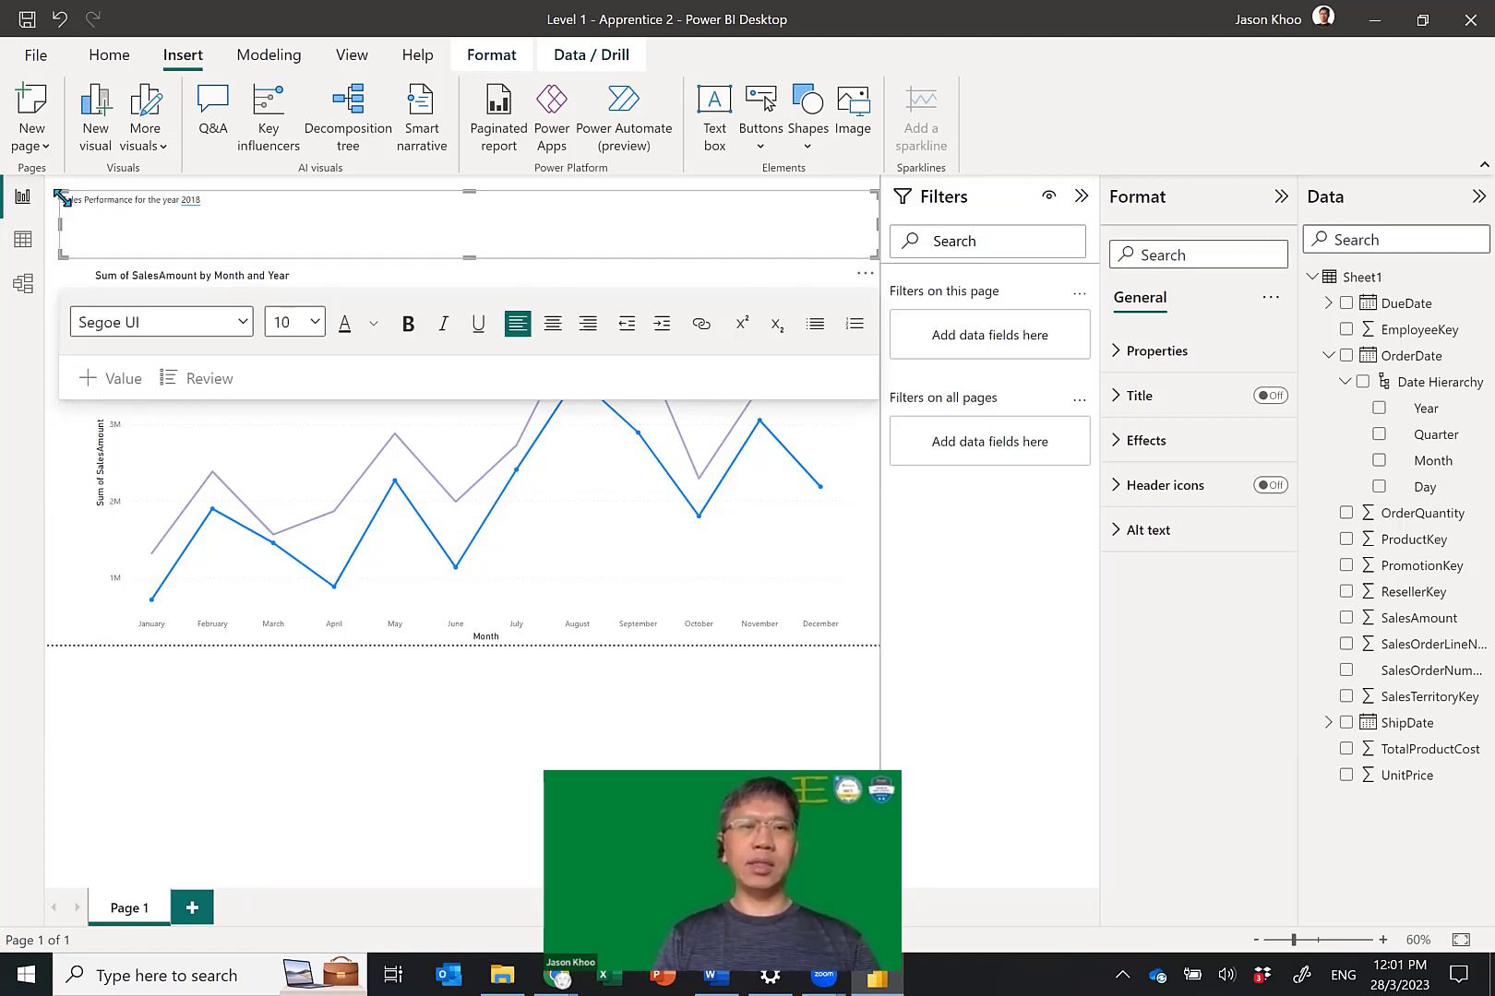
Format the whole heading, including the dynamic year, in font size 28 and bold.
{"action": "left_click_drag", "start_coordinate": [66, 201], "coordinate": [261, 201]}
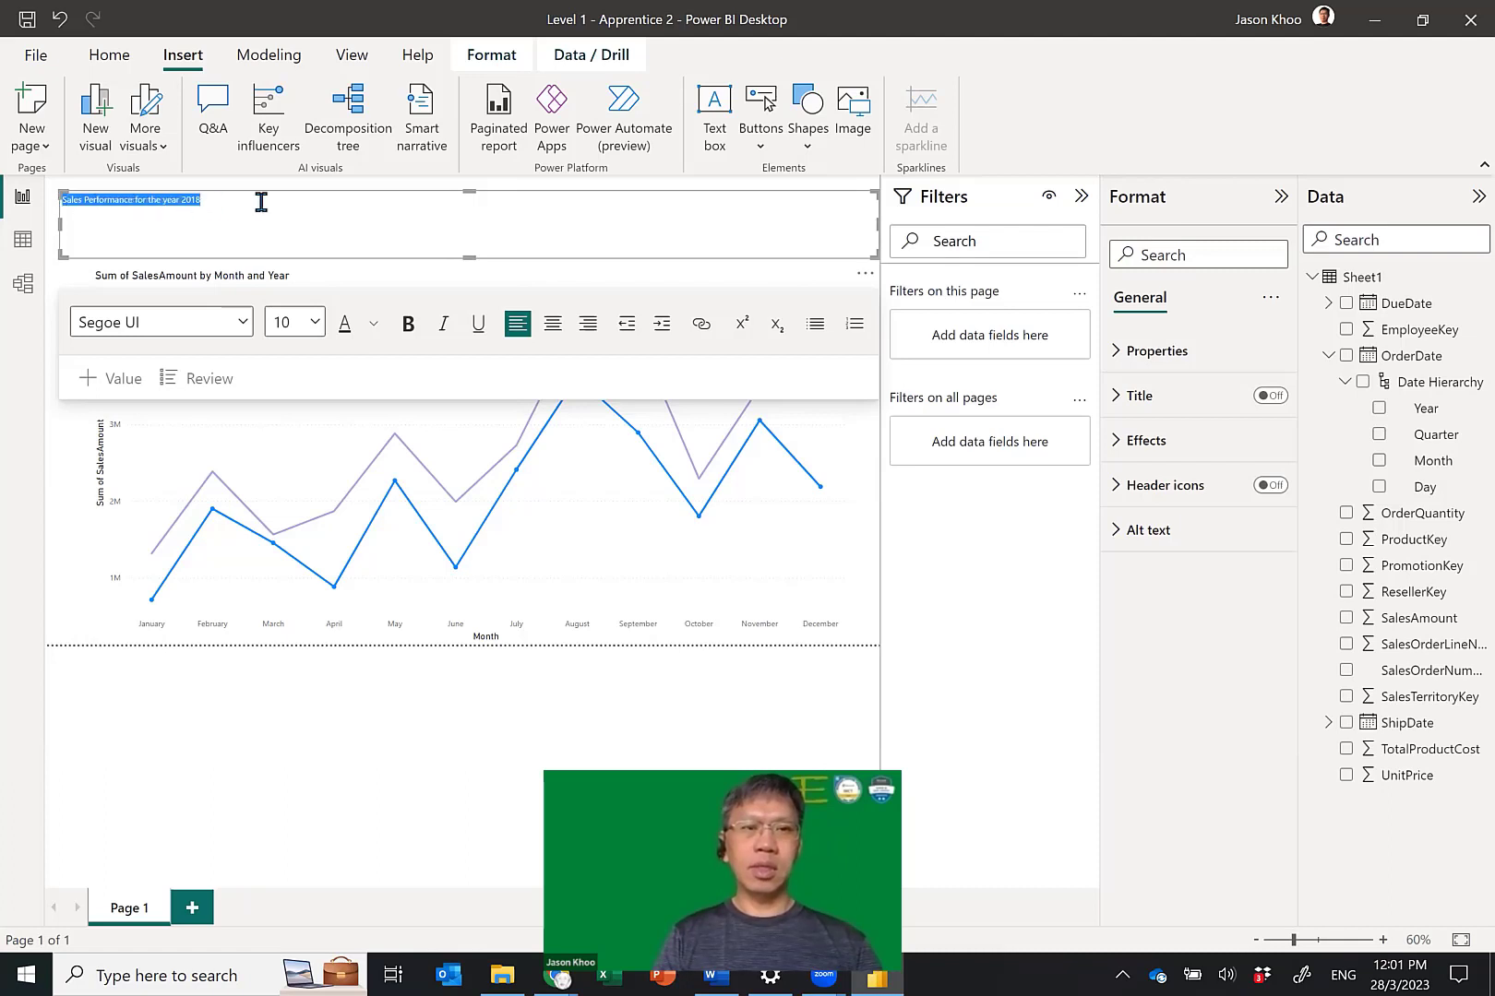
{"action": "left_click", "coordinate": [316, 336]}
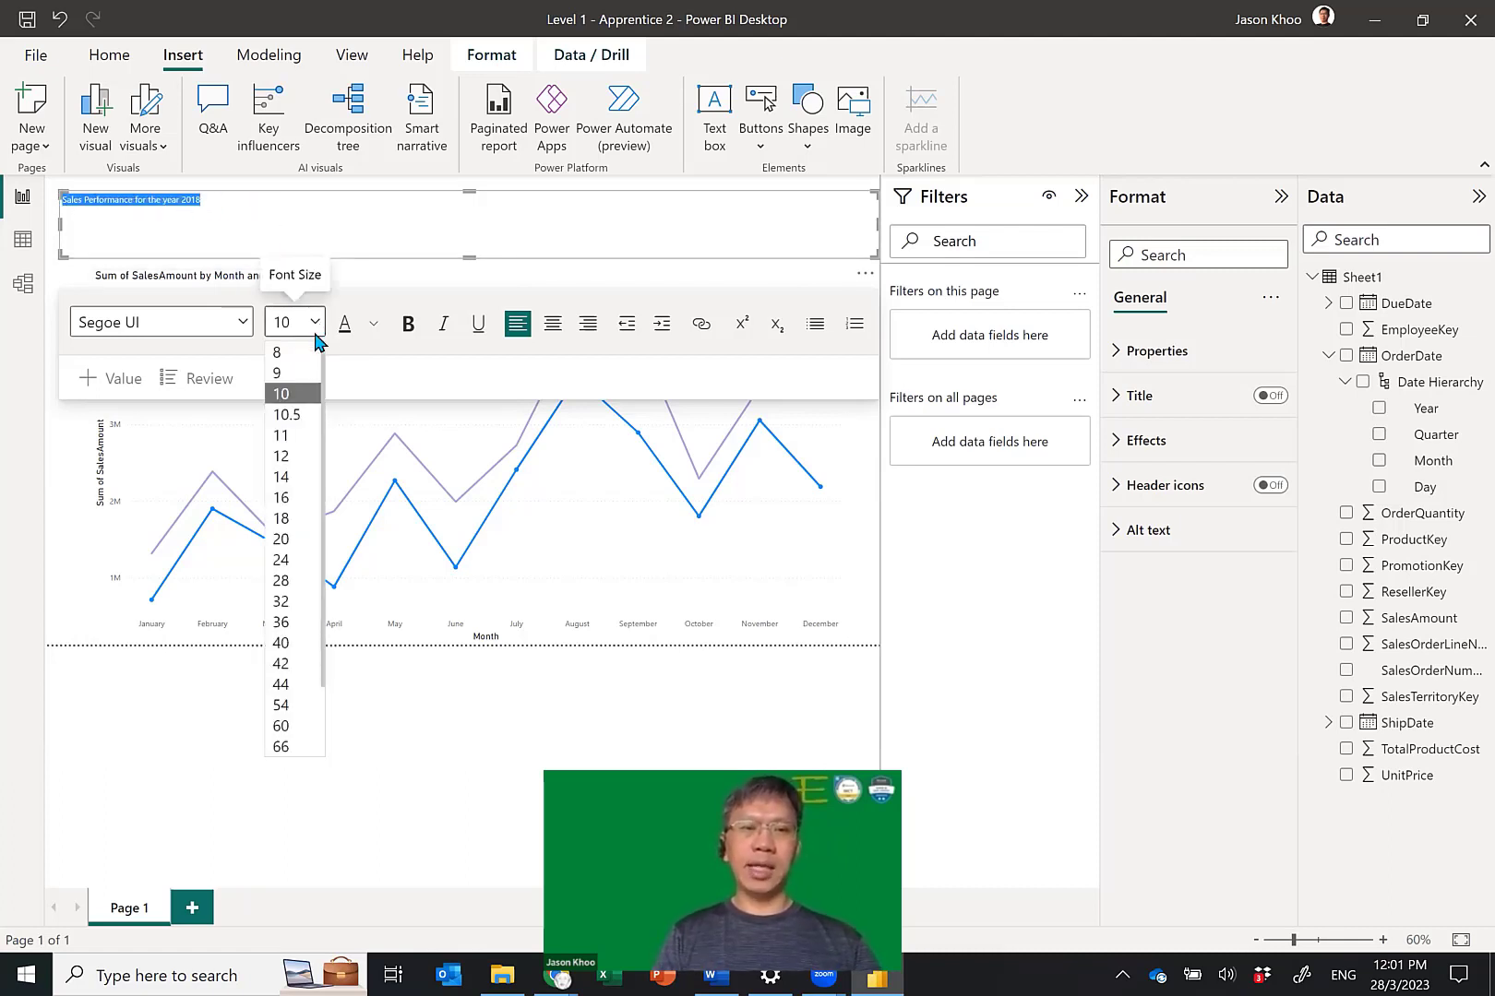
{"action": "left_click", "coordinate": [292, 581]}
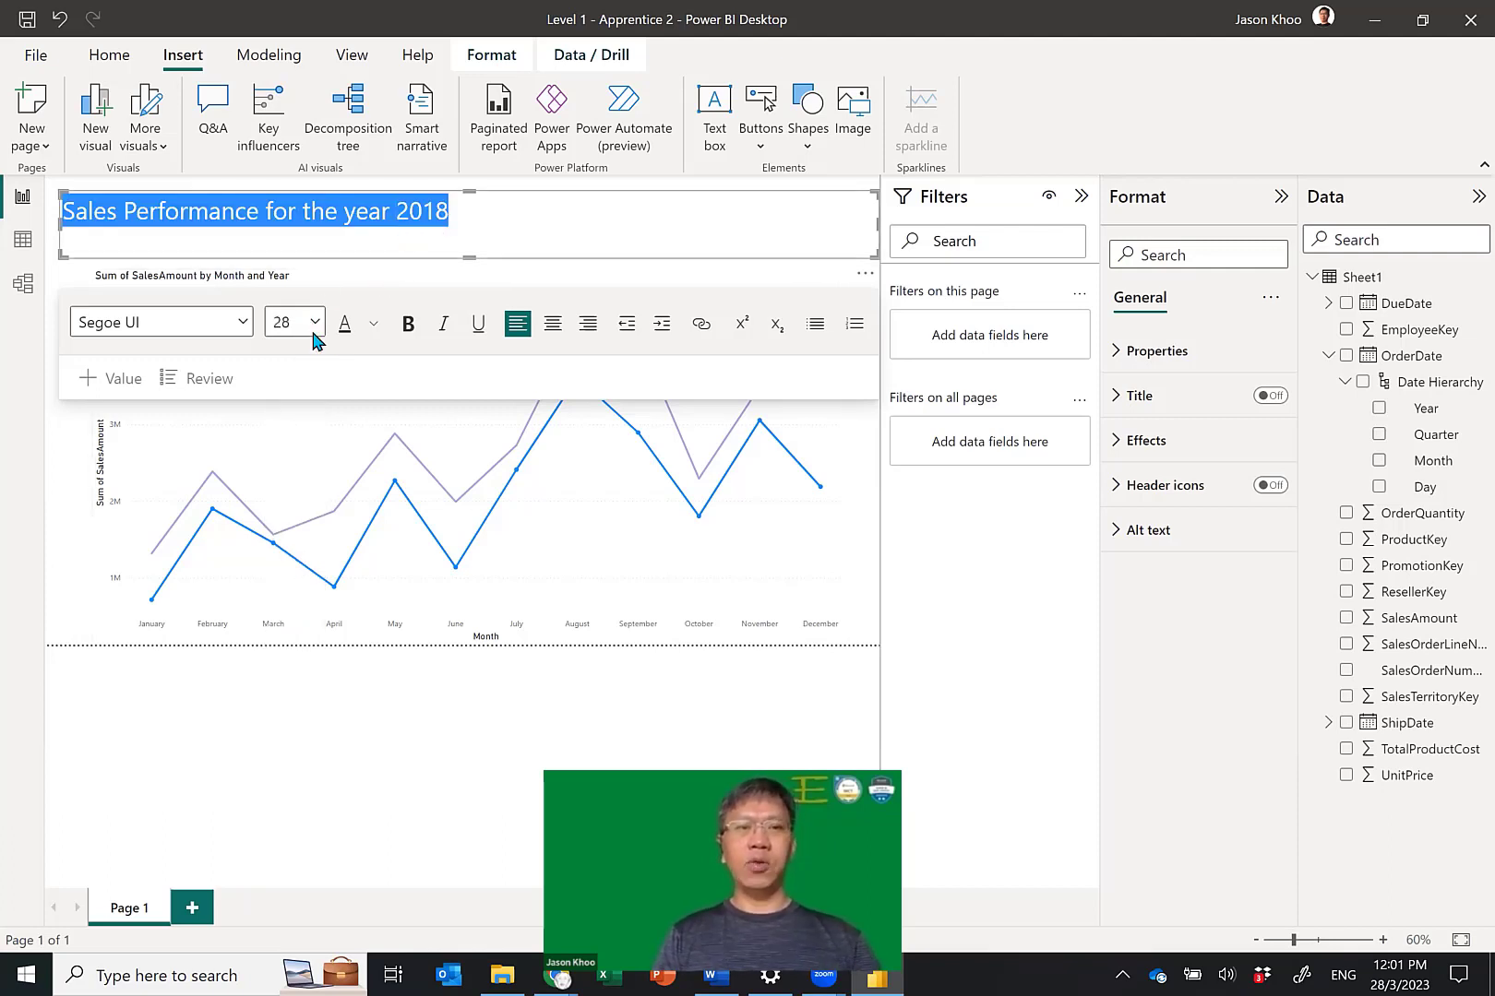
{"action": "left_click", "coordinate": [406, 325]}
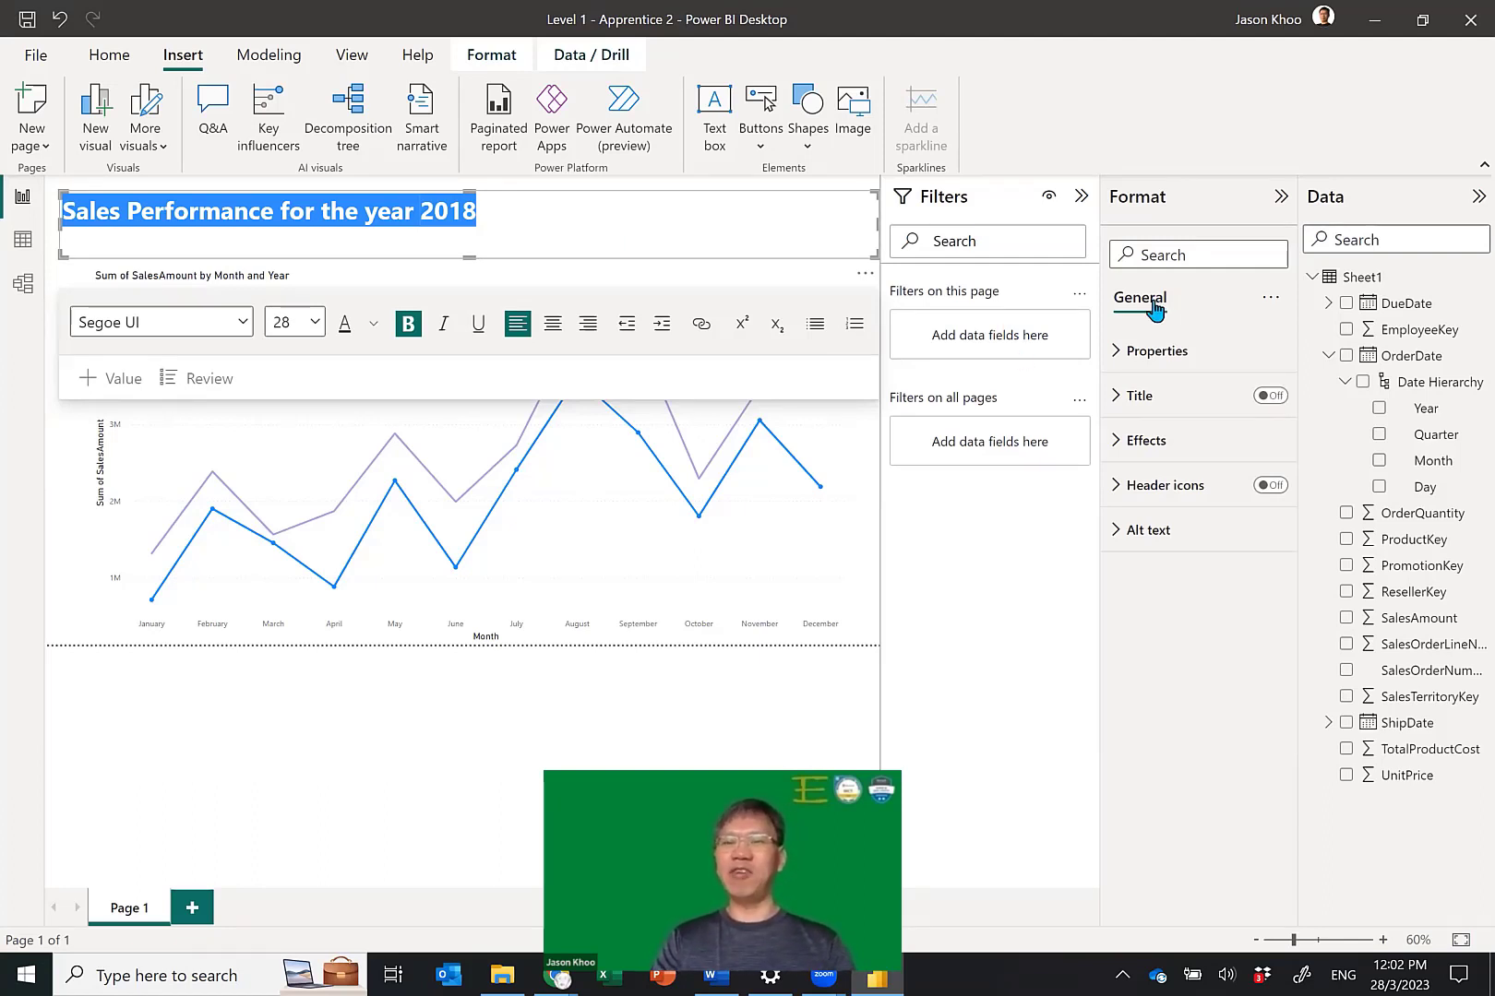
Fill the background of the heading text box with the darkest shade of the theme's blue.
{"action": "left_click", "coordinate": [1117, 440]}
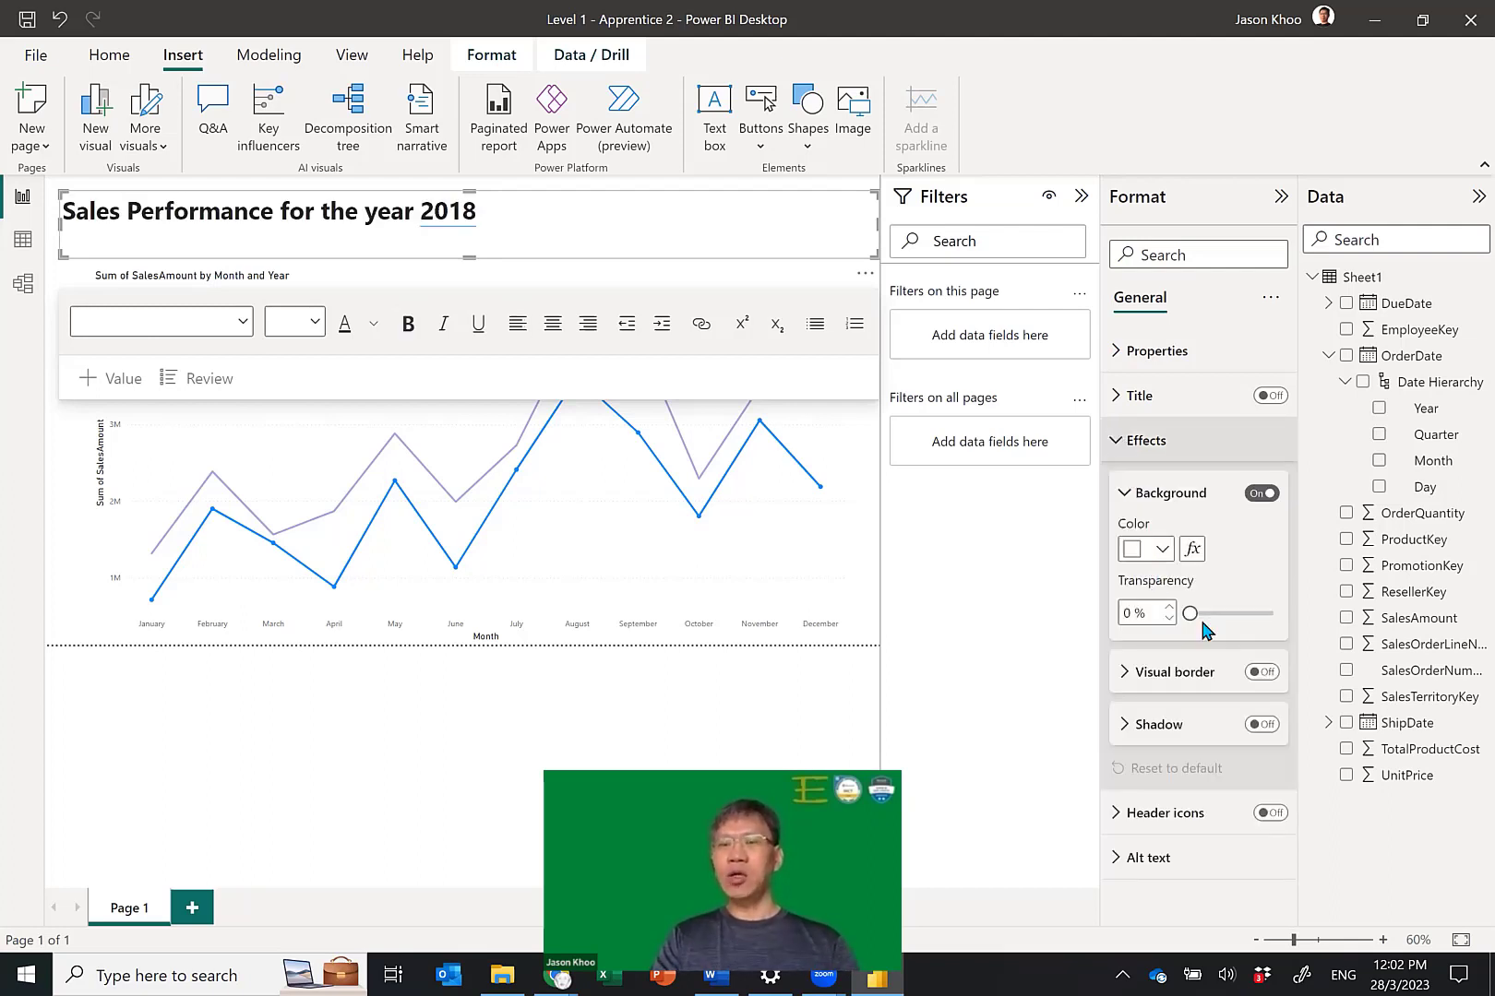
{"action": "left_click", "coordinate": [1161, 548]}
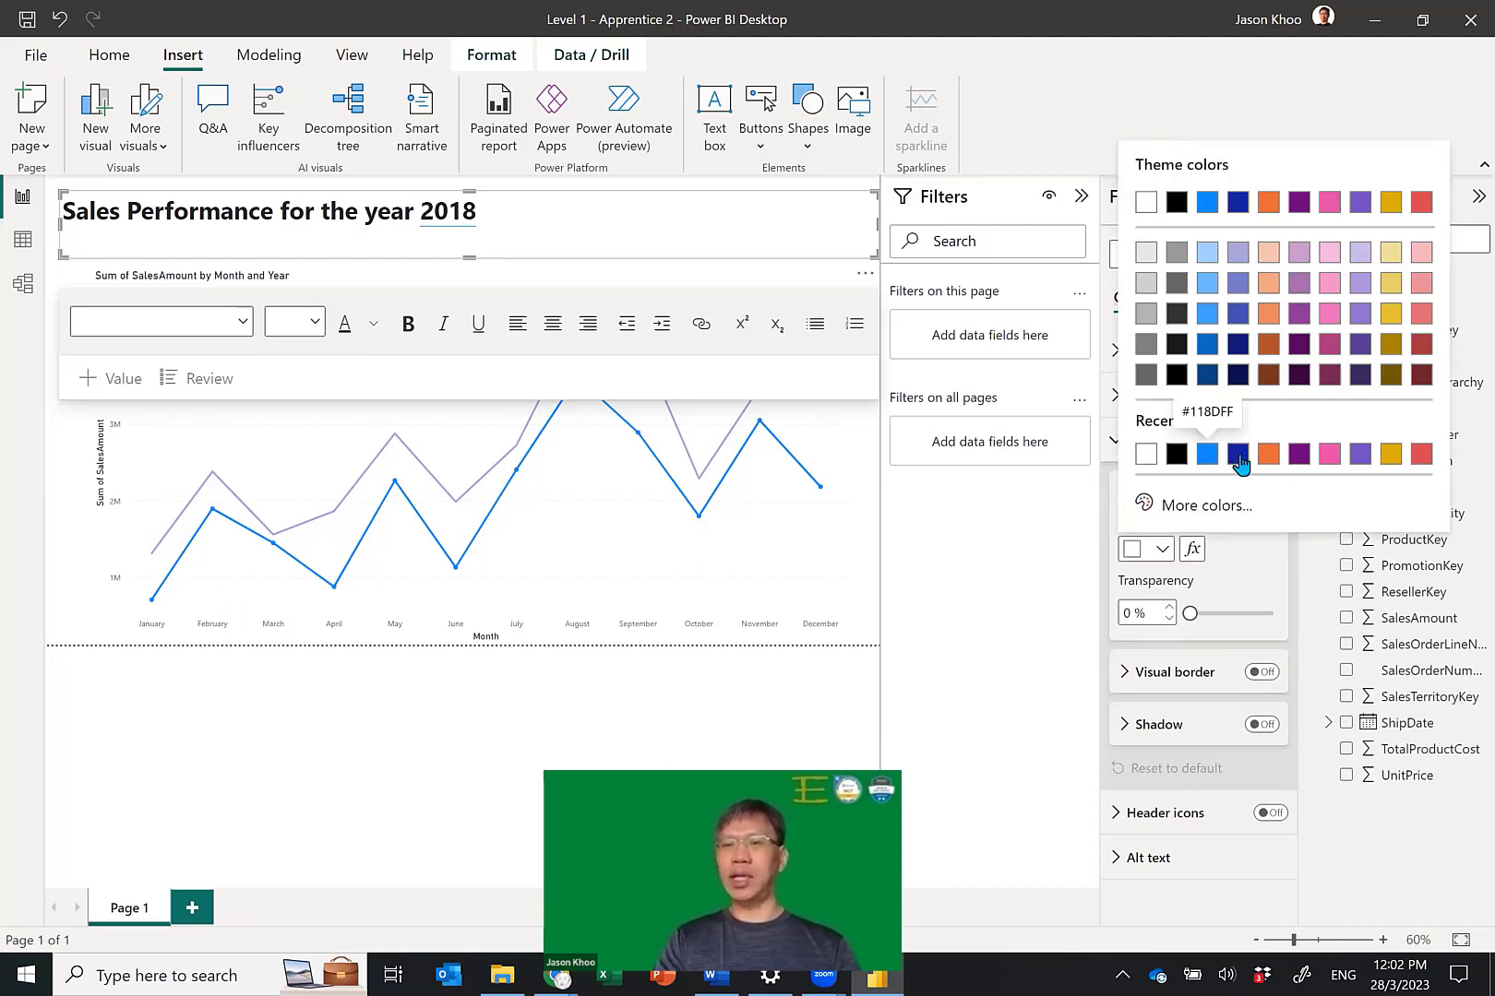
{"action": "left_click", "coordinate": [1207, 377]}
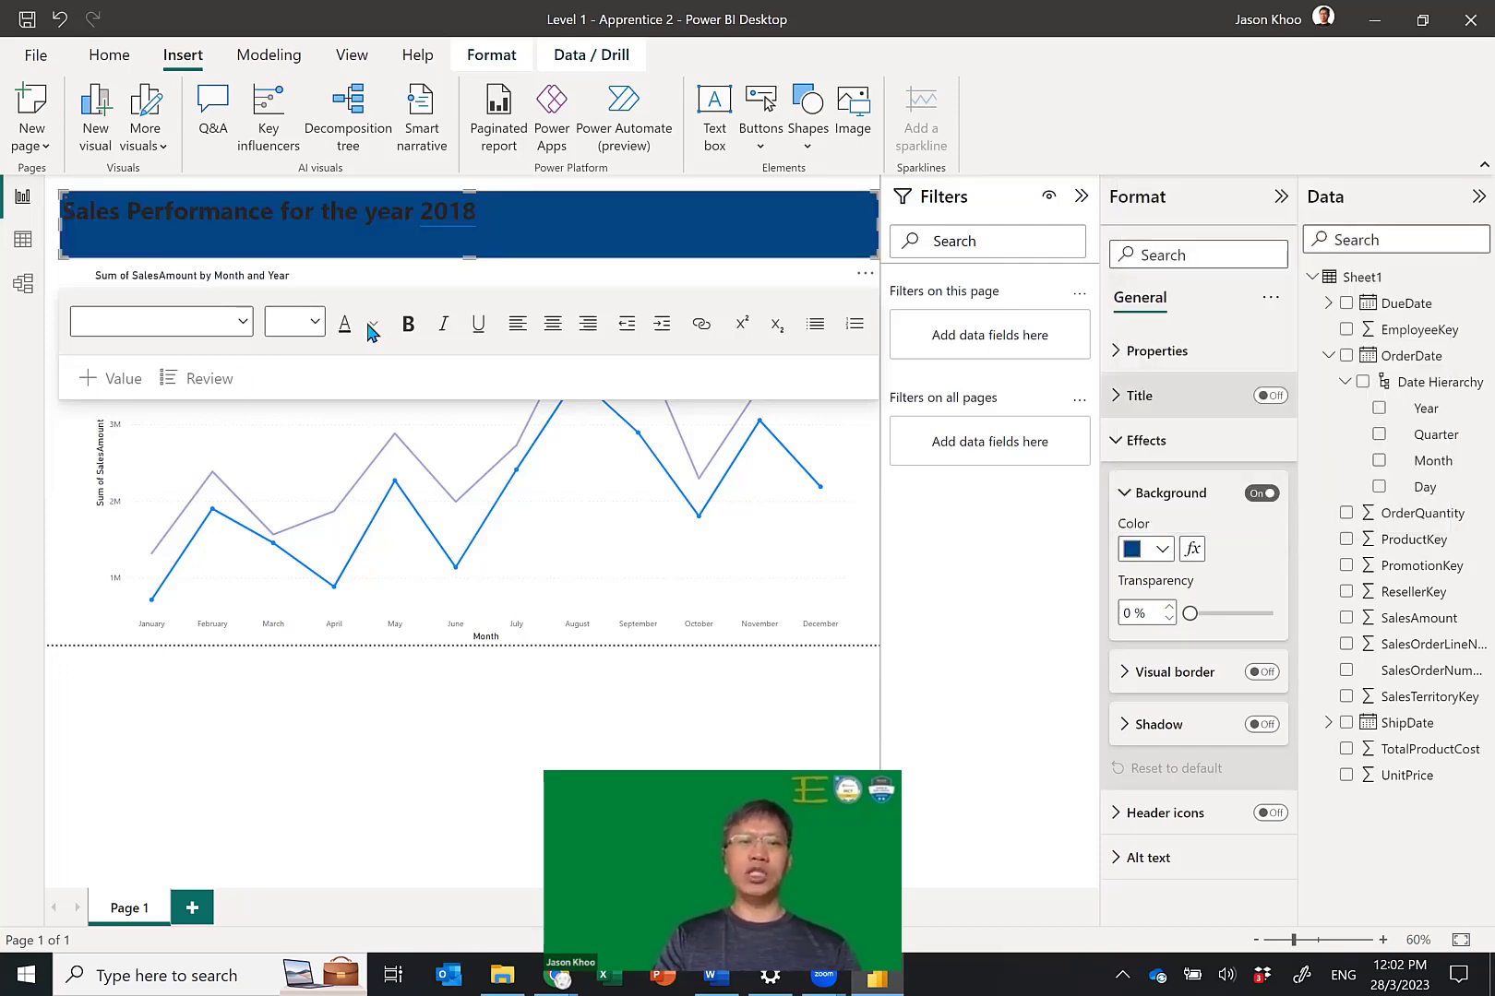
Make the whole heading text white and centre it in the text box.
{"action": "left_click", "coordinate": [372, 328]}
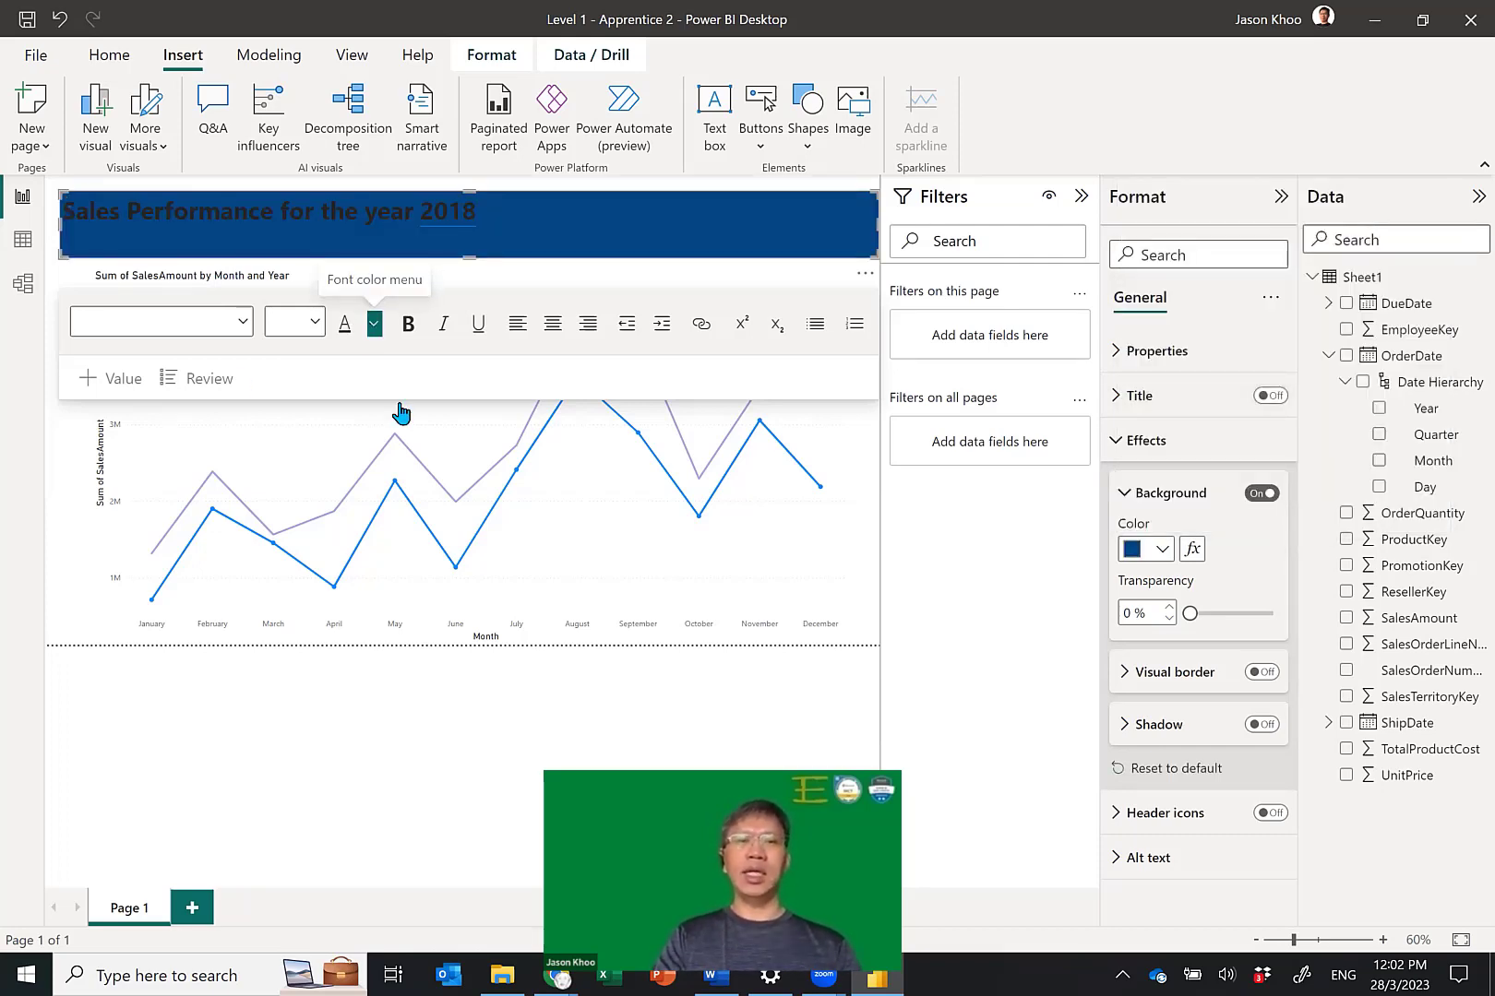
{"action": "left_click", "coordinate": [395, 402]}
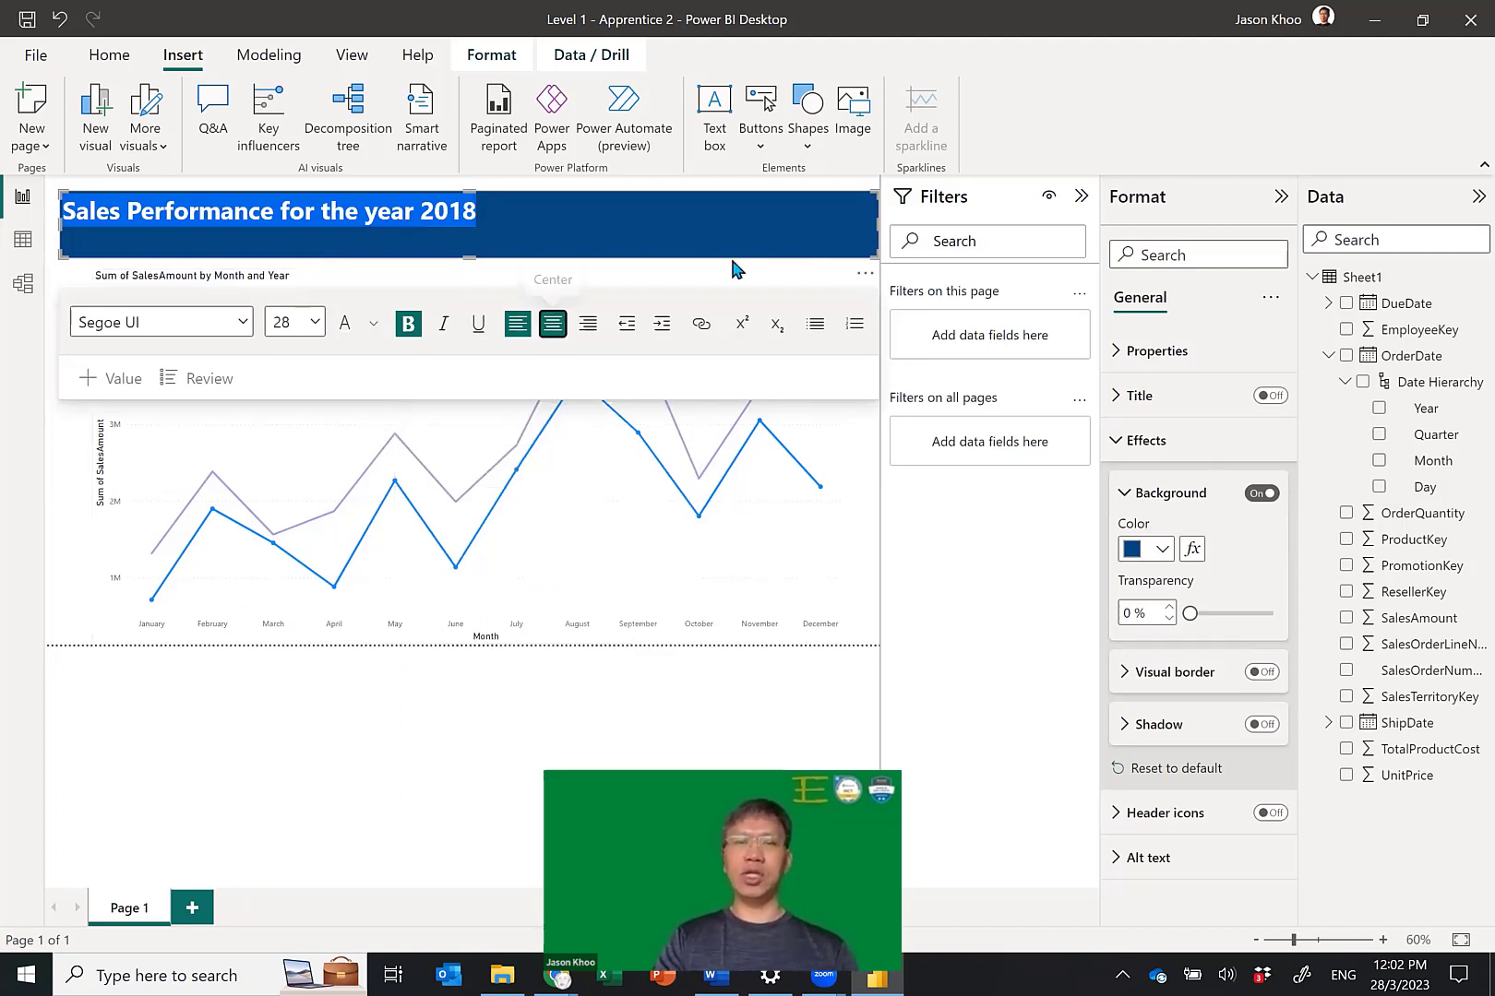
{"action": "left_click", "coordinate": [556, 326]}
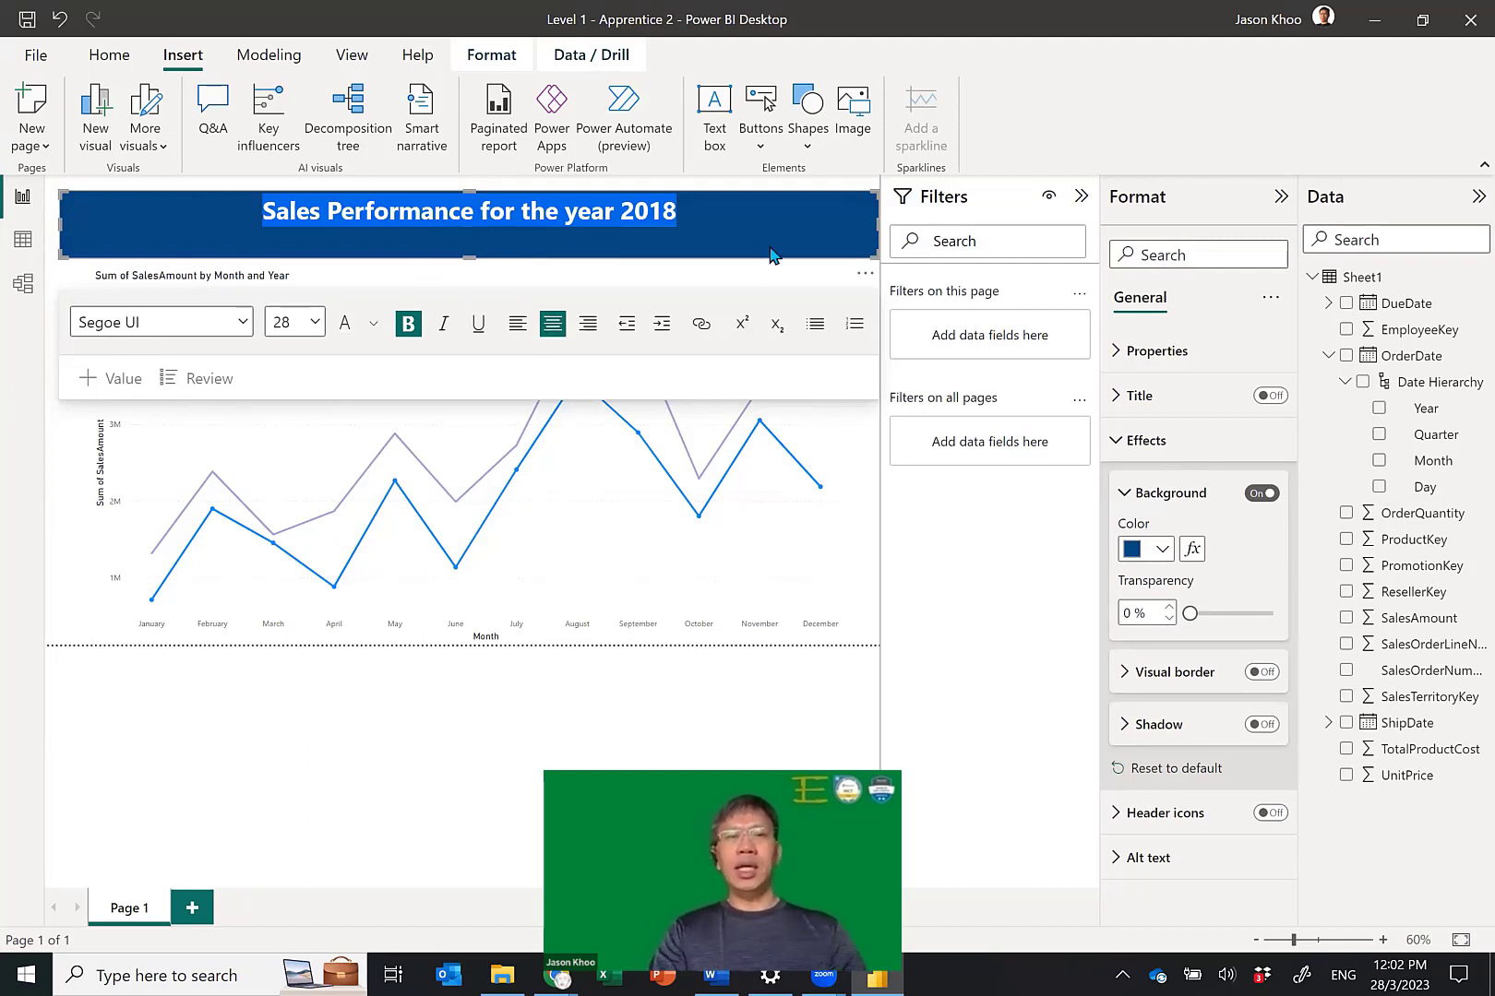
Reduce the heading text box's height so the blue band fits closely around the single line of text.
{"action": "left_click", "coordinate": [472, 254]}
{"action": "left_click_drag", "start_coordinate": [471, 239], "coordinate": [470, 231]}
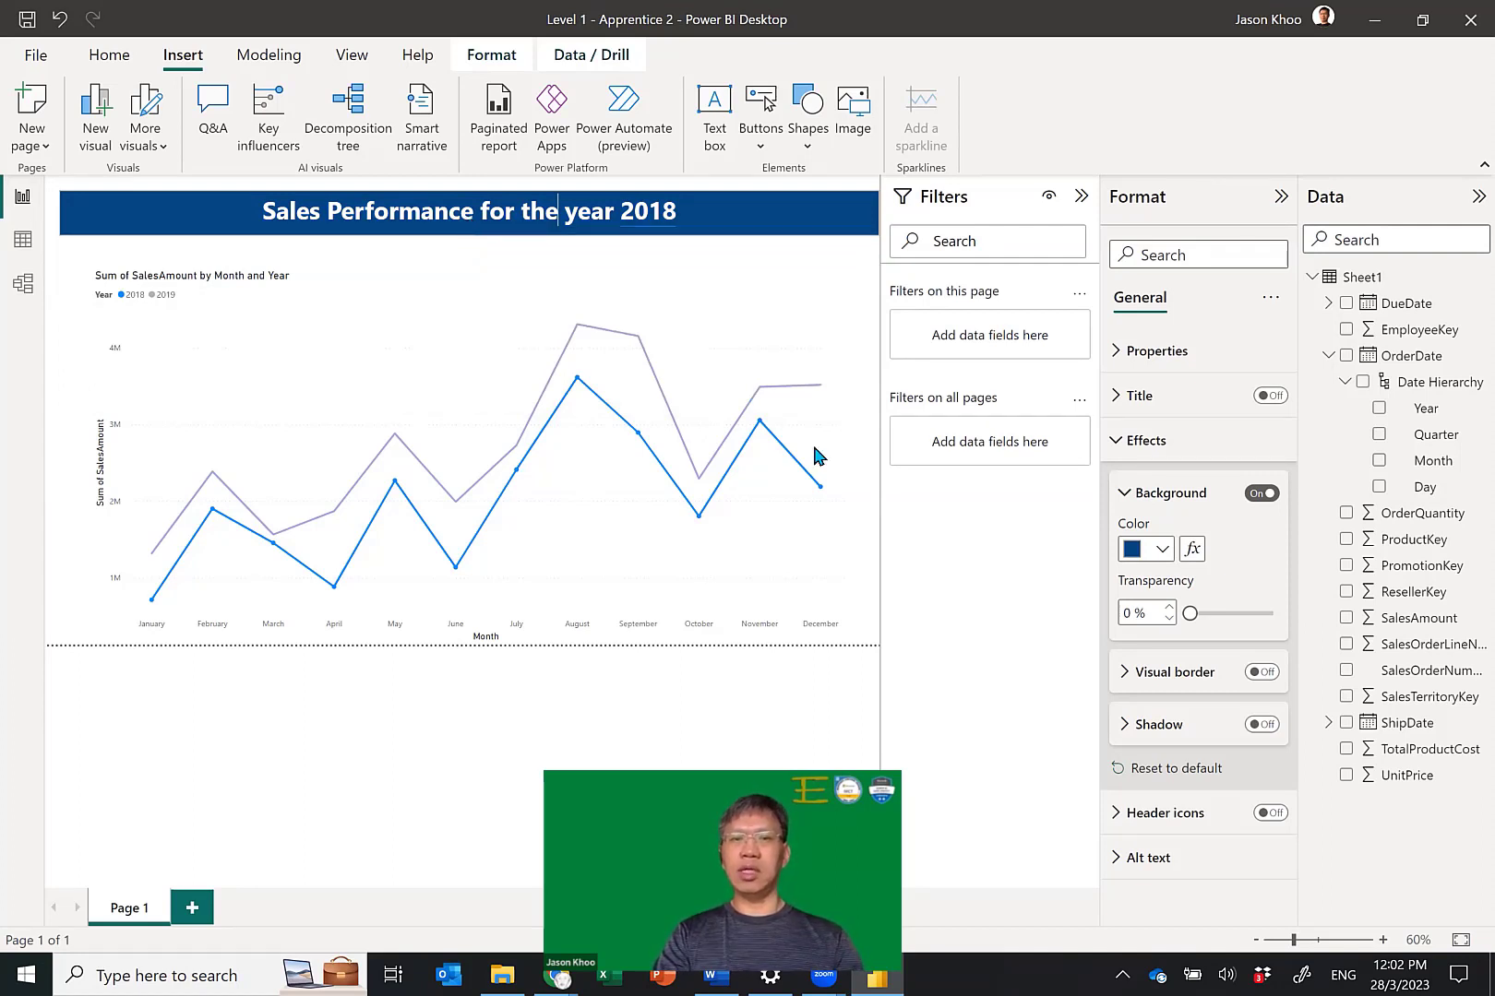
{"action": "left_click", "coordinate": [867, 461]}
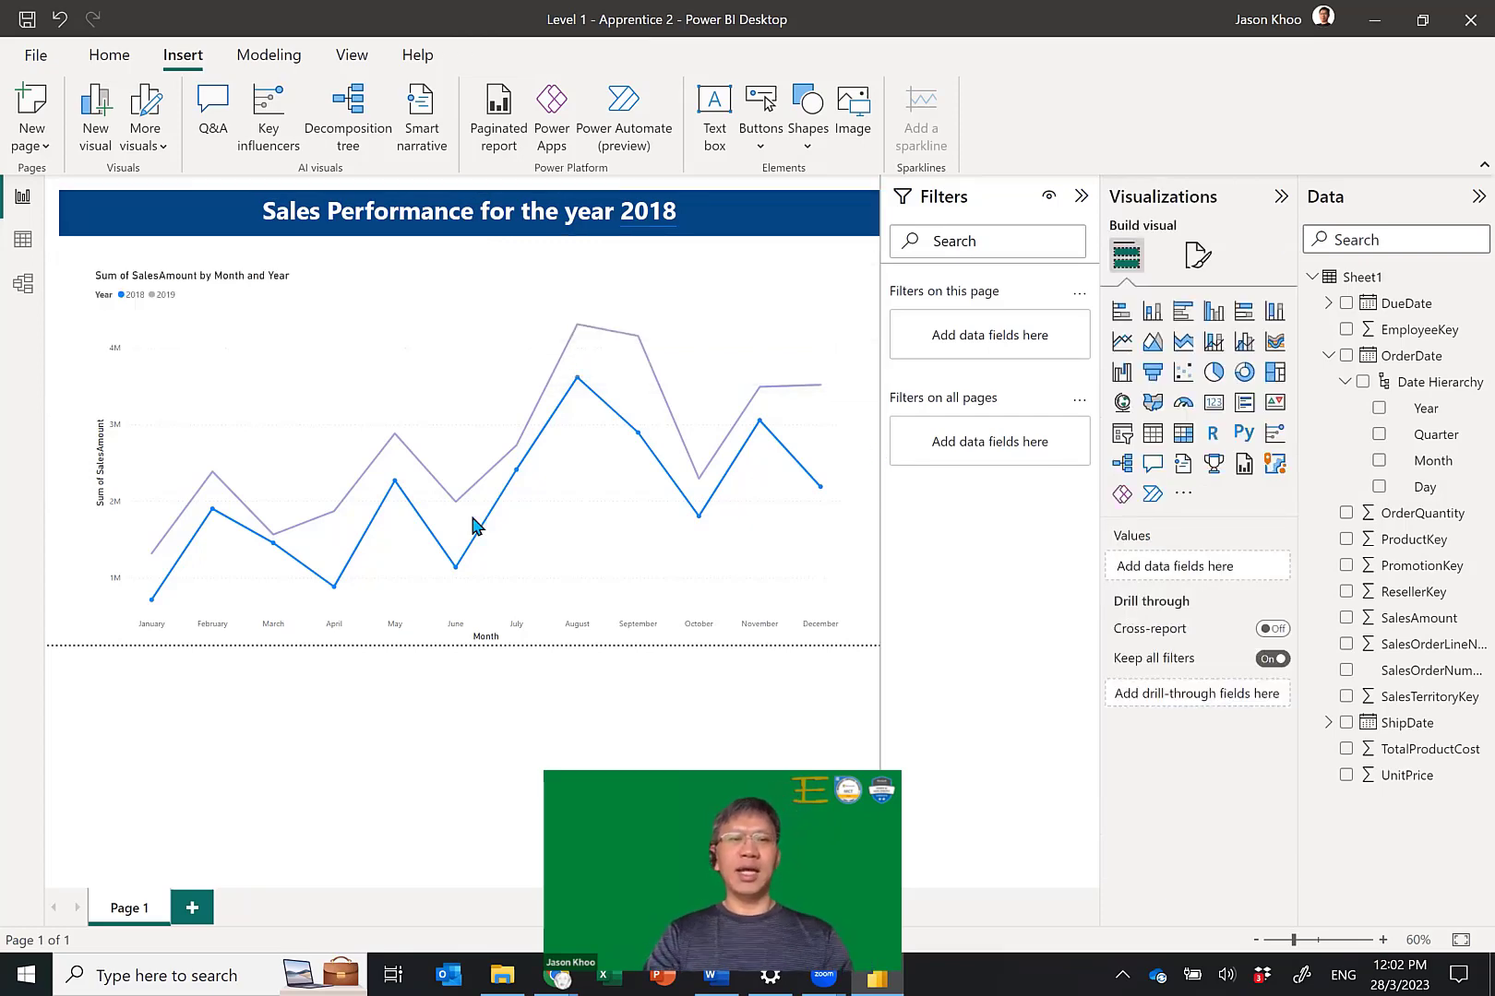
Test the dynamic year in the heading by selecting 2019 and then 2018 in the line chart's legend.
{"action": "left_click", "coordinate": [166, 295]}
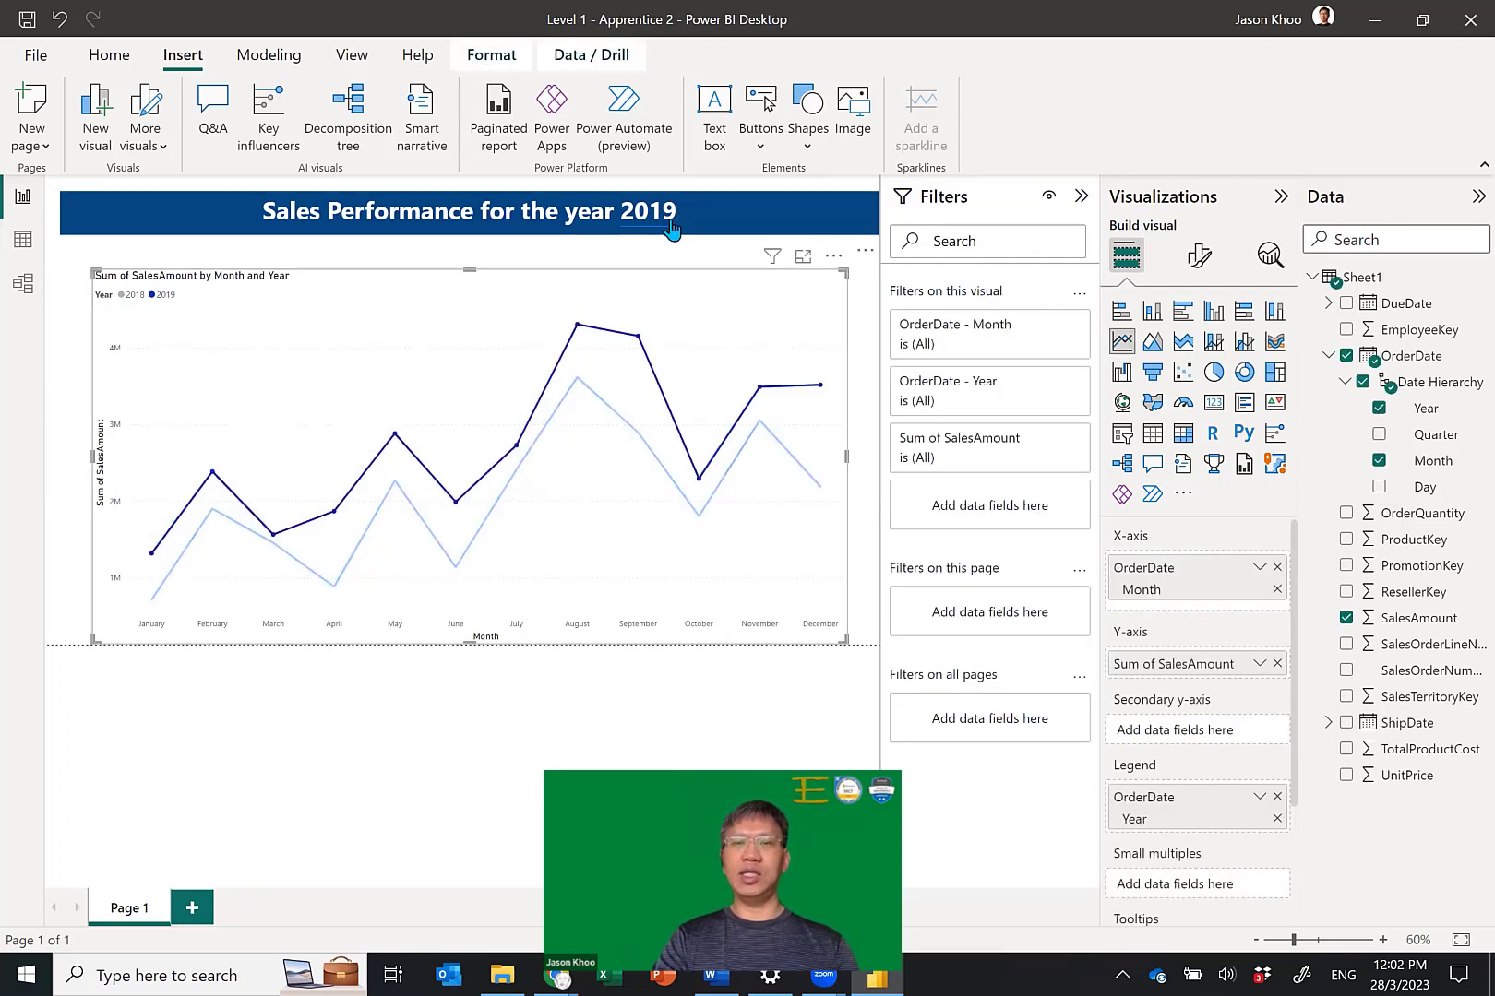
{"action": "left_click", "coordinate": [135, 295]}
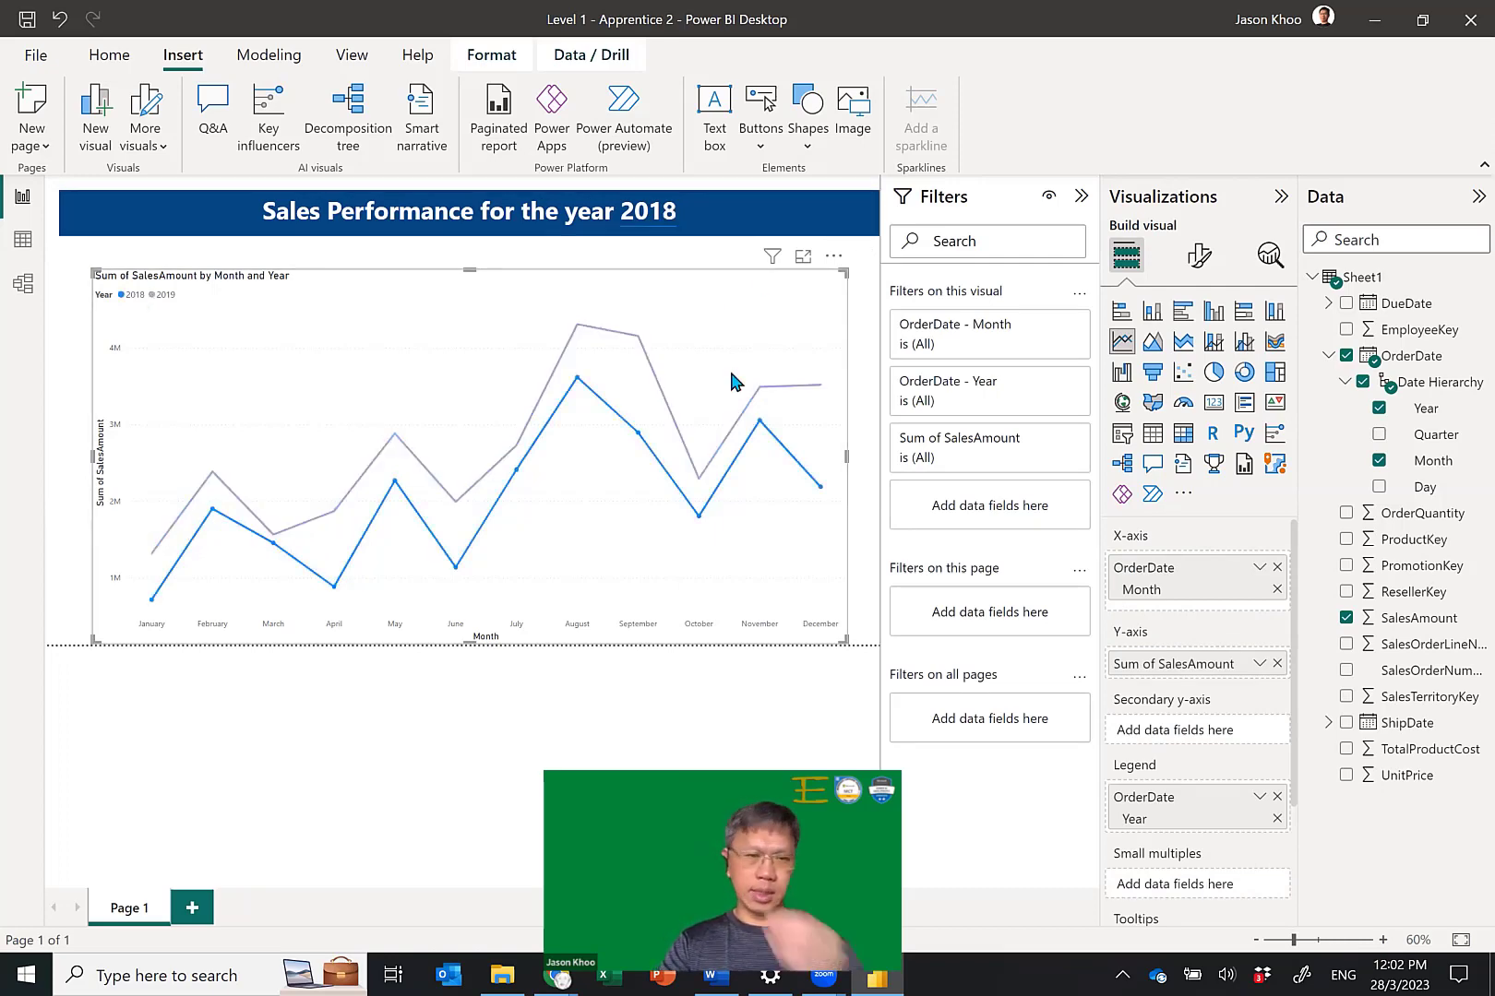
{"action": "mouse_move", "coordinate": [730, 374]}
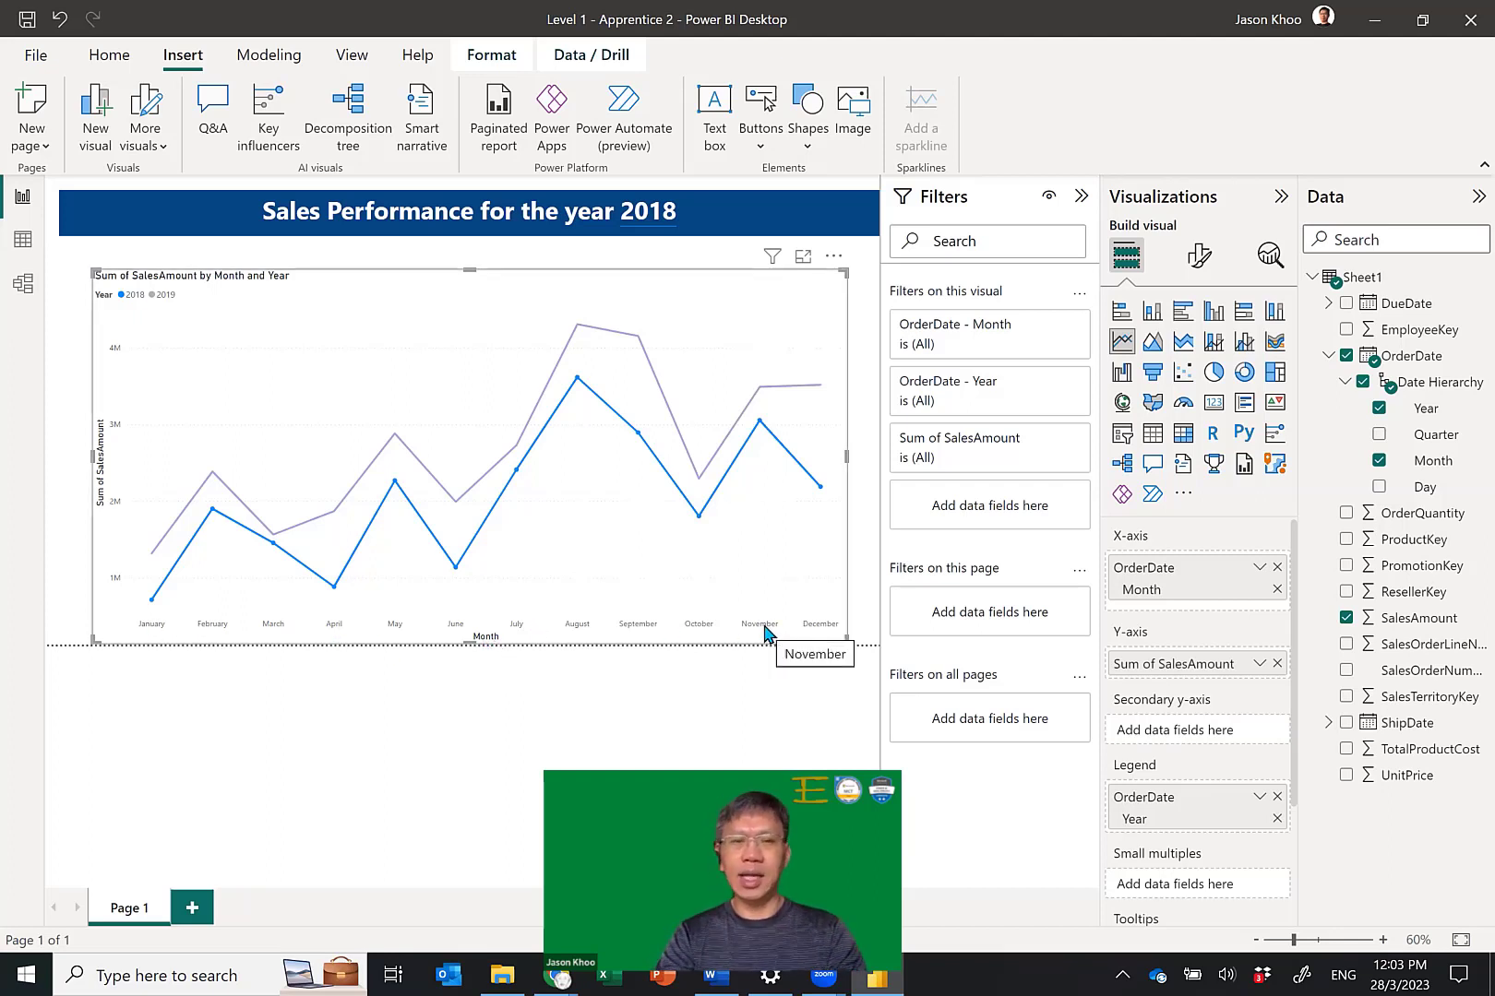
Turn off the x-axis title of the sales line chart.
{"action": "left_click", "coordinate": [1197, 260]}
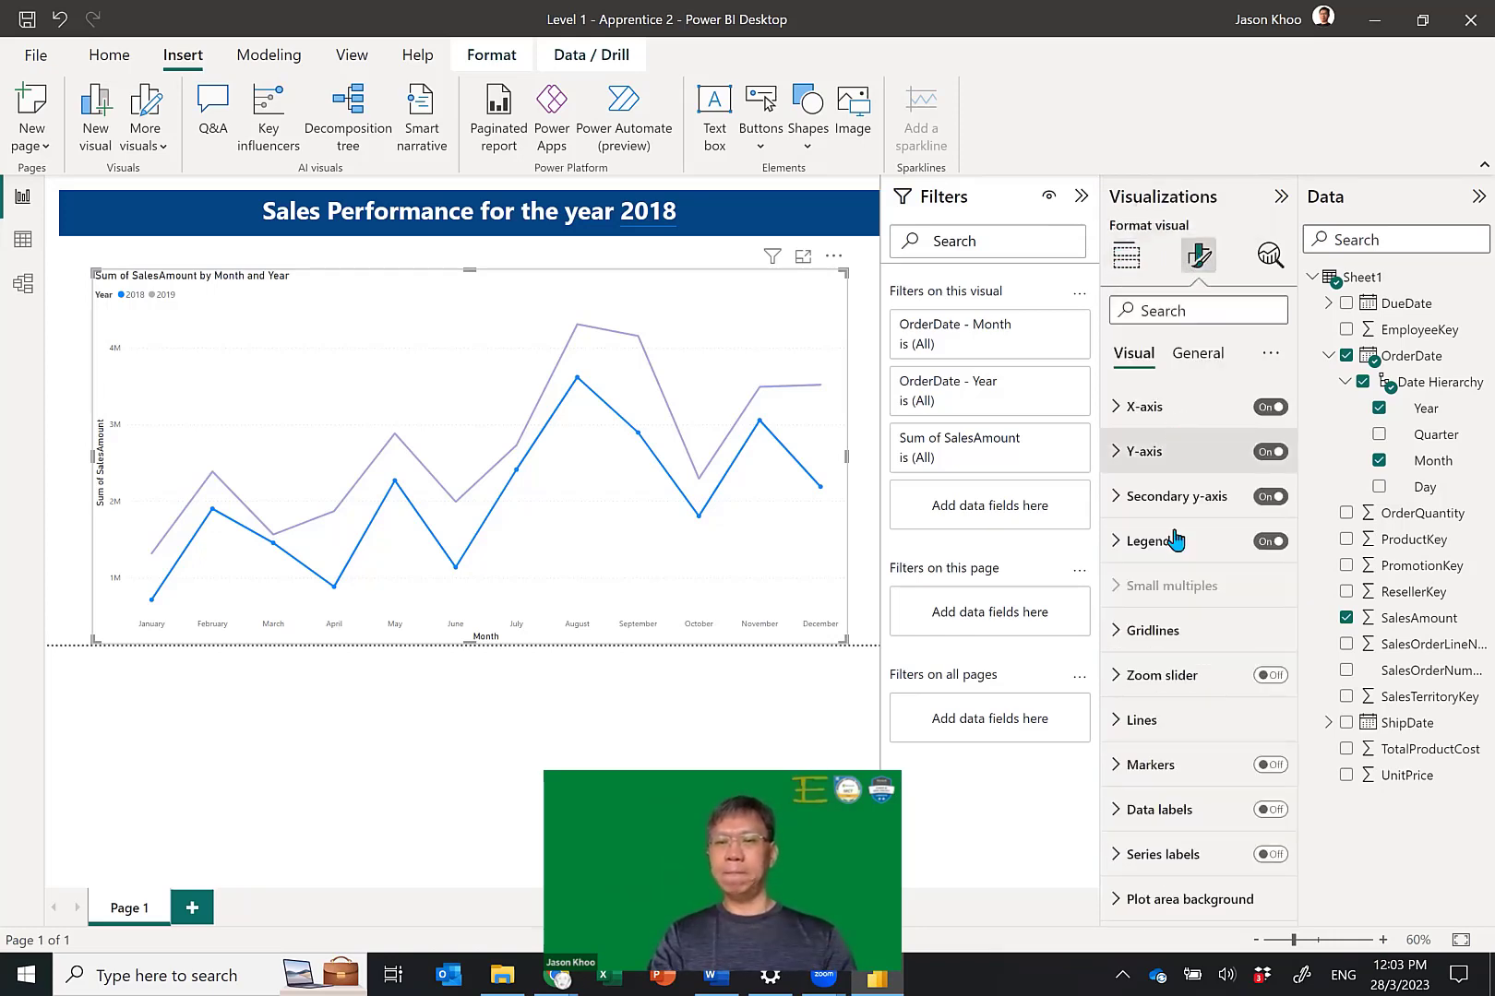
{"action": "left_click", "coordinate": [1196, 362]}
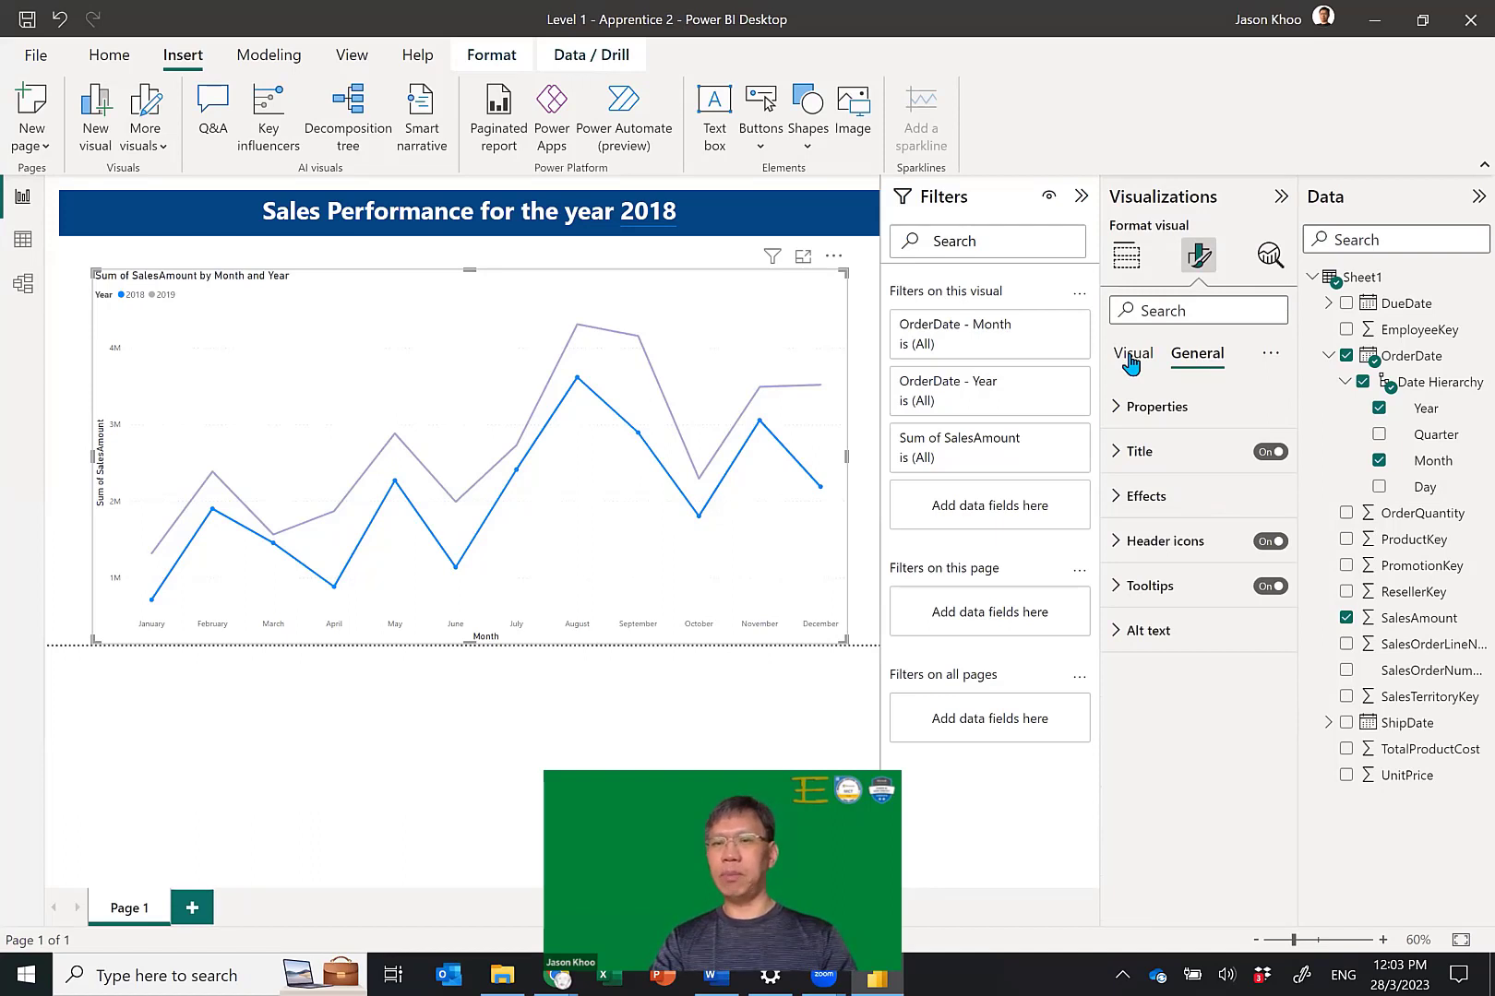
{"action": "left_click", "coordinate": [1132, 359]}
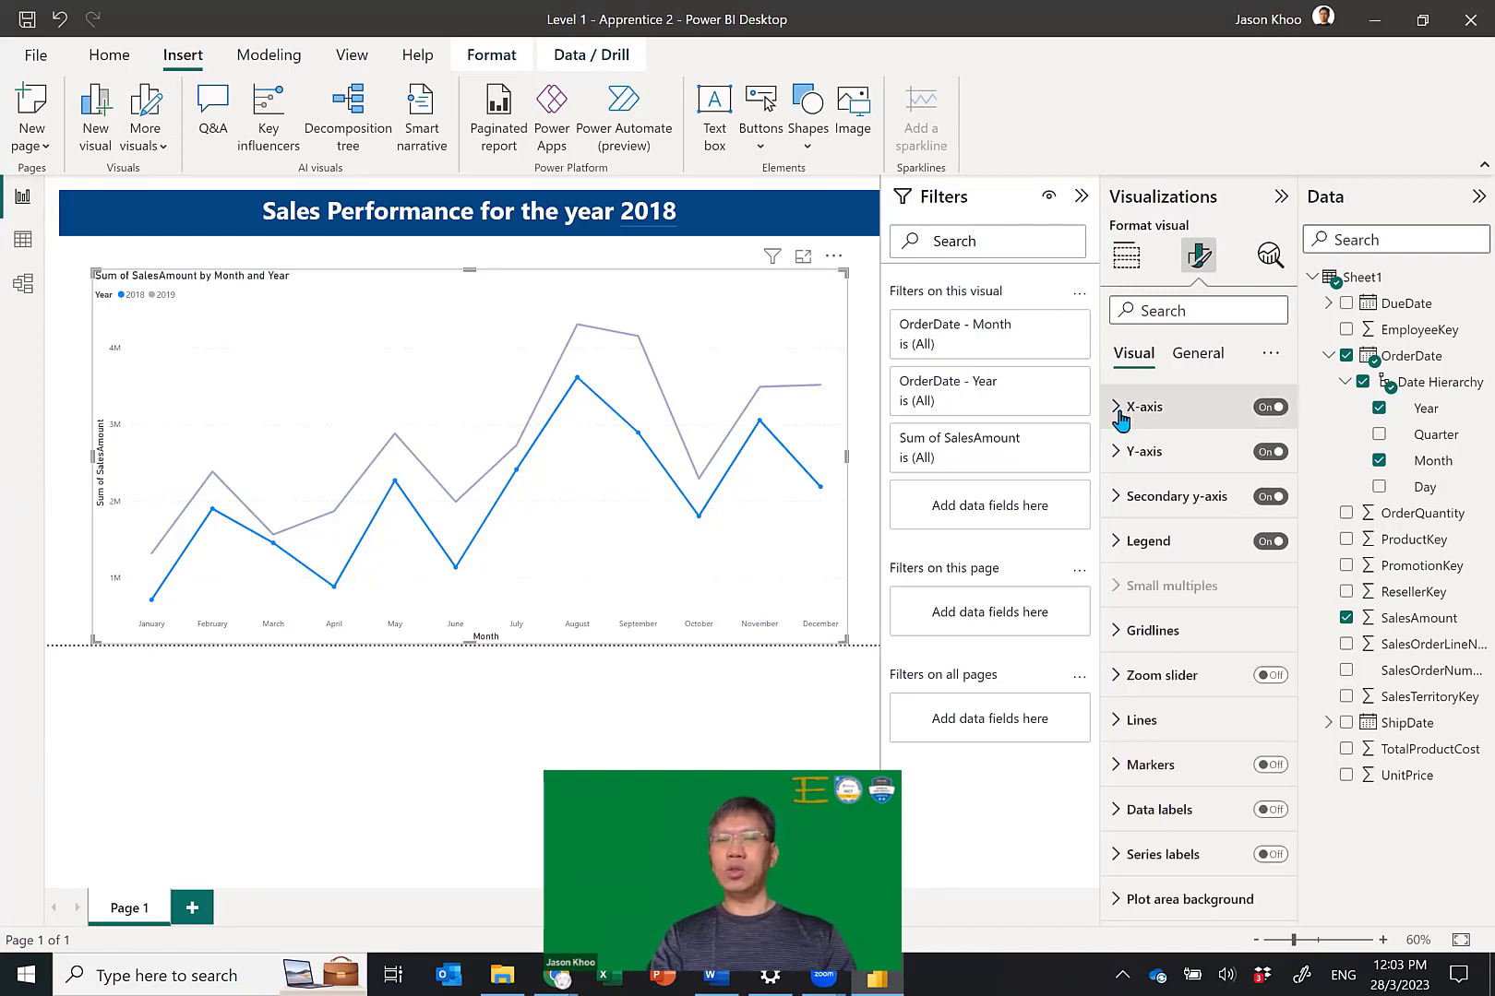
{"action": "left_click", "coordinate": [1119, 415]}
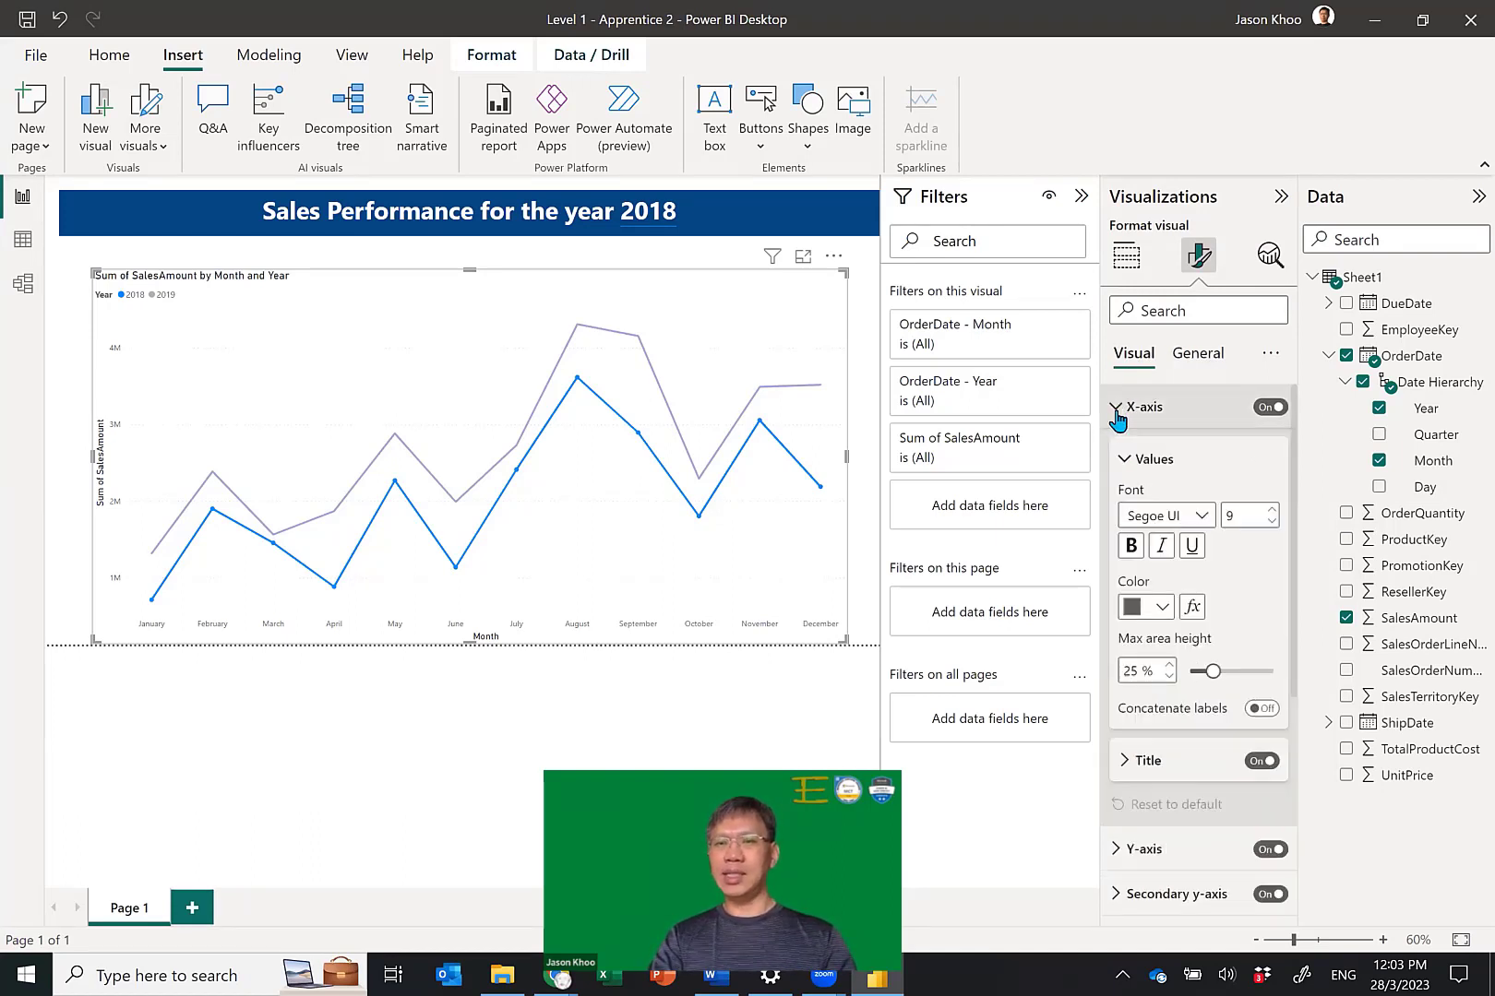
{"action": "left_click", "coordinate": [1125, 464]}
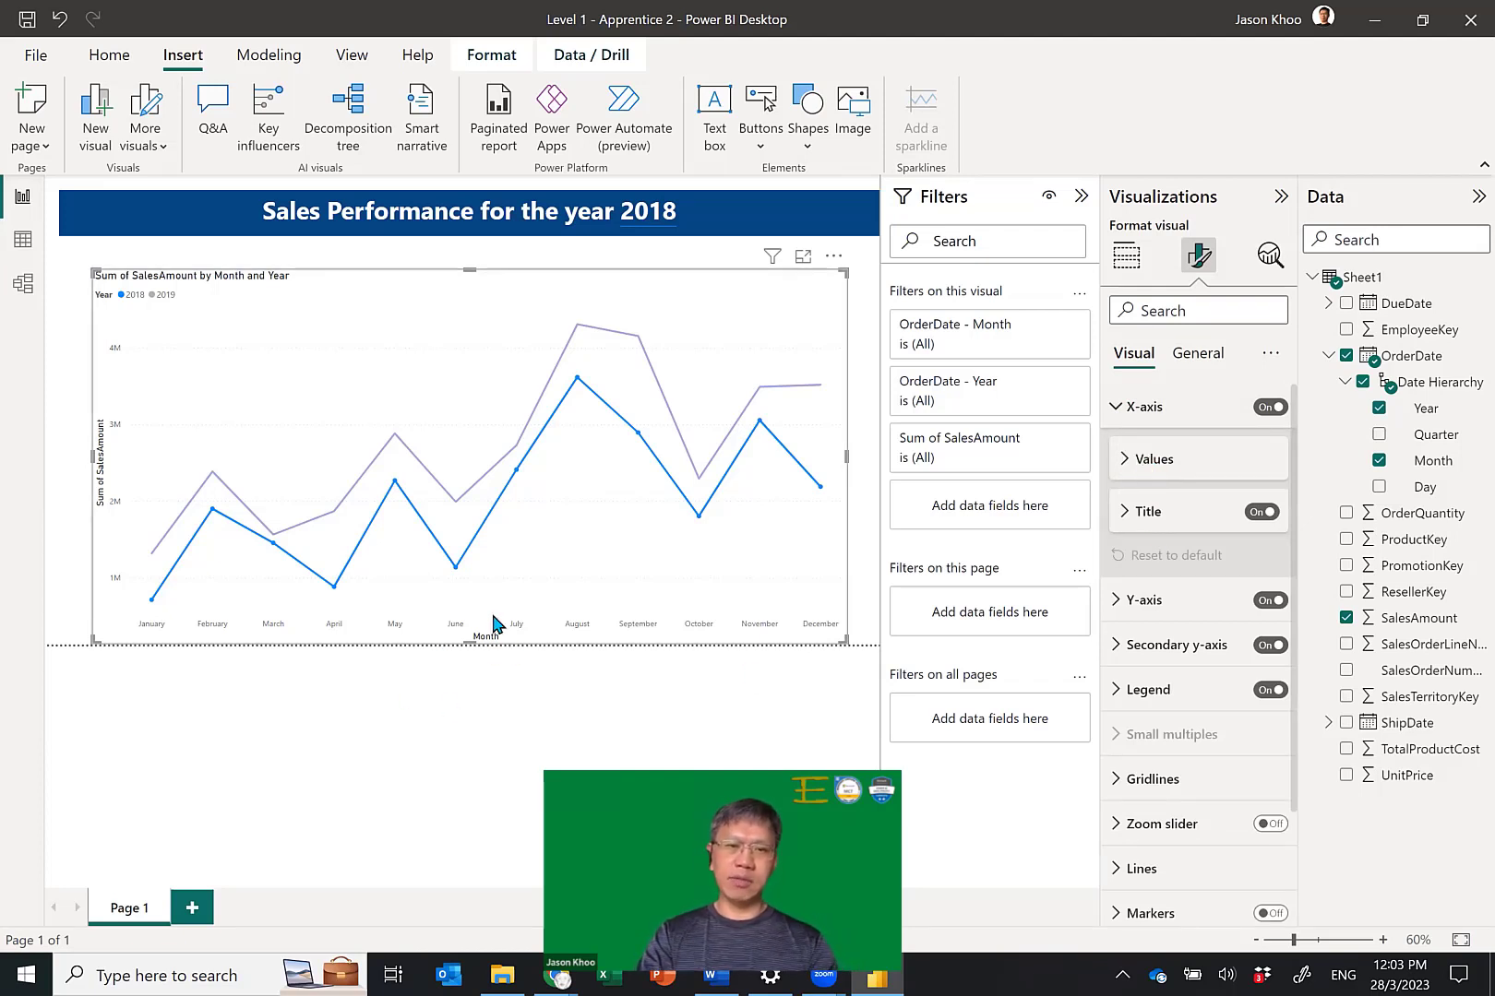
{"action": "left_click", "coordinate": [1262, 513]}
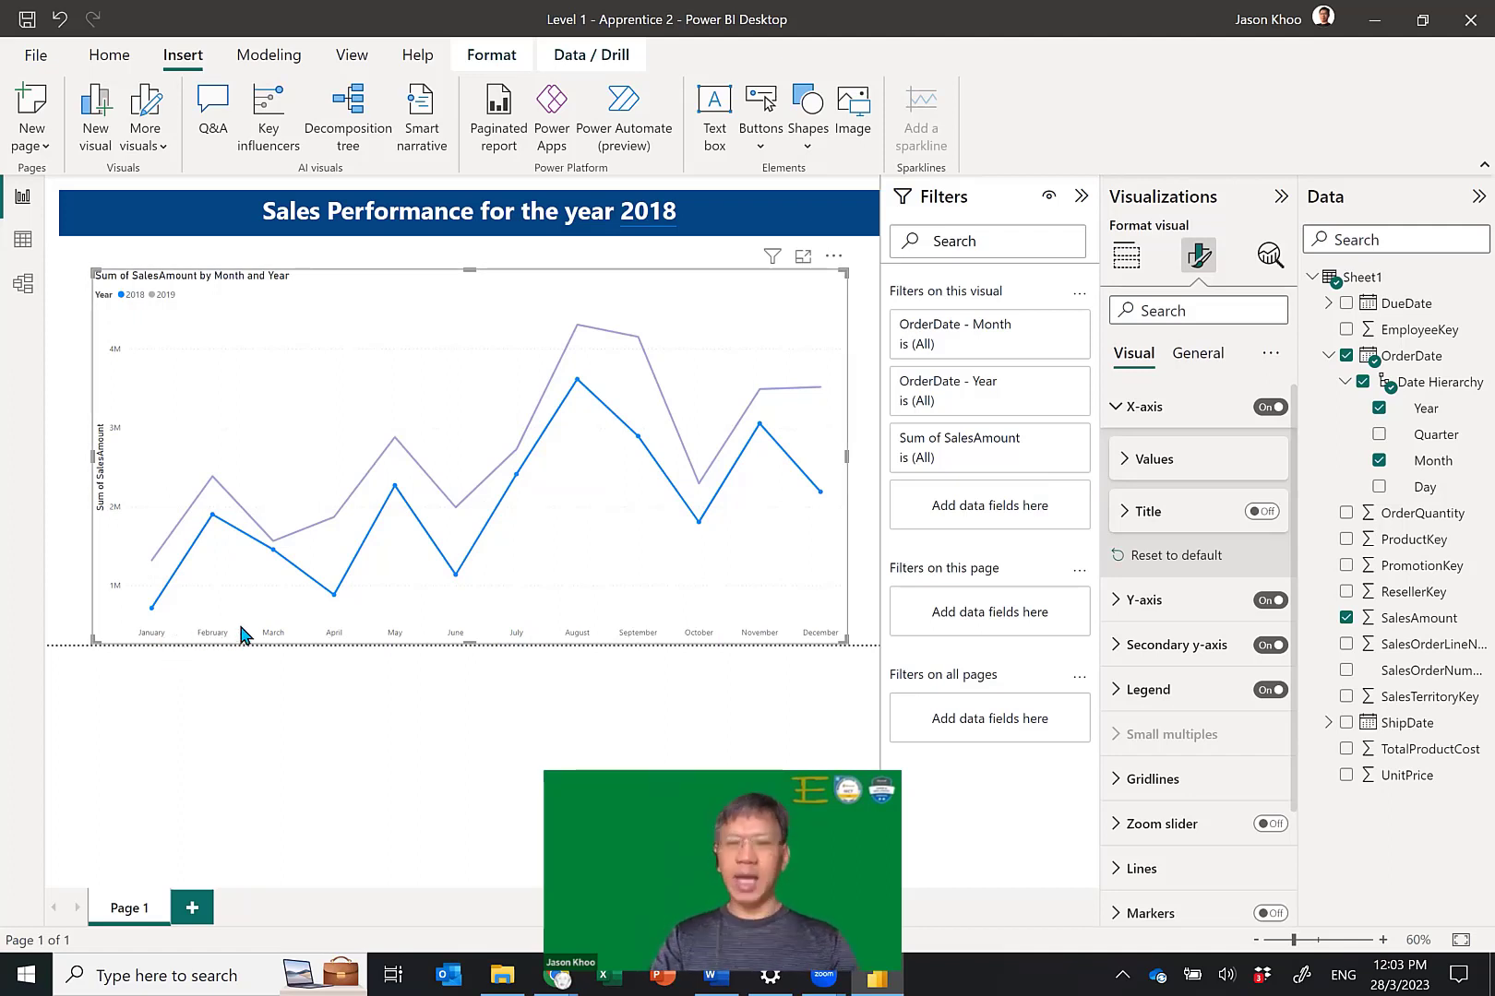
Set the font size of the line chart's x-axis month labels to 12.
{"action": "left_click", "coordinate": [1321, 941]}
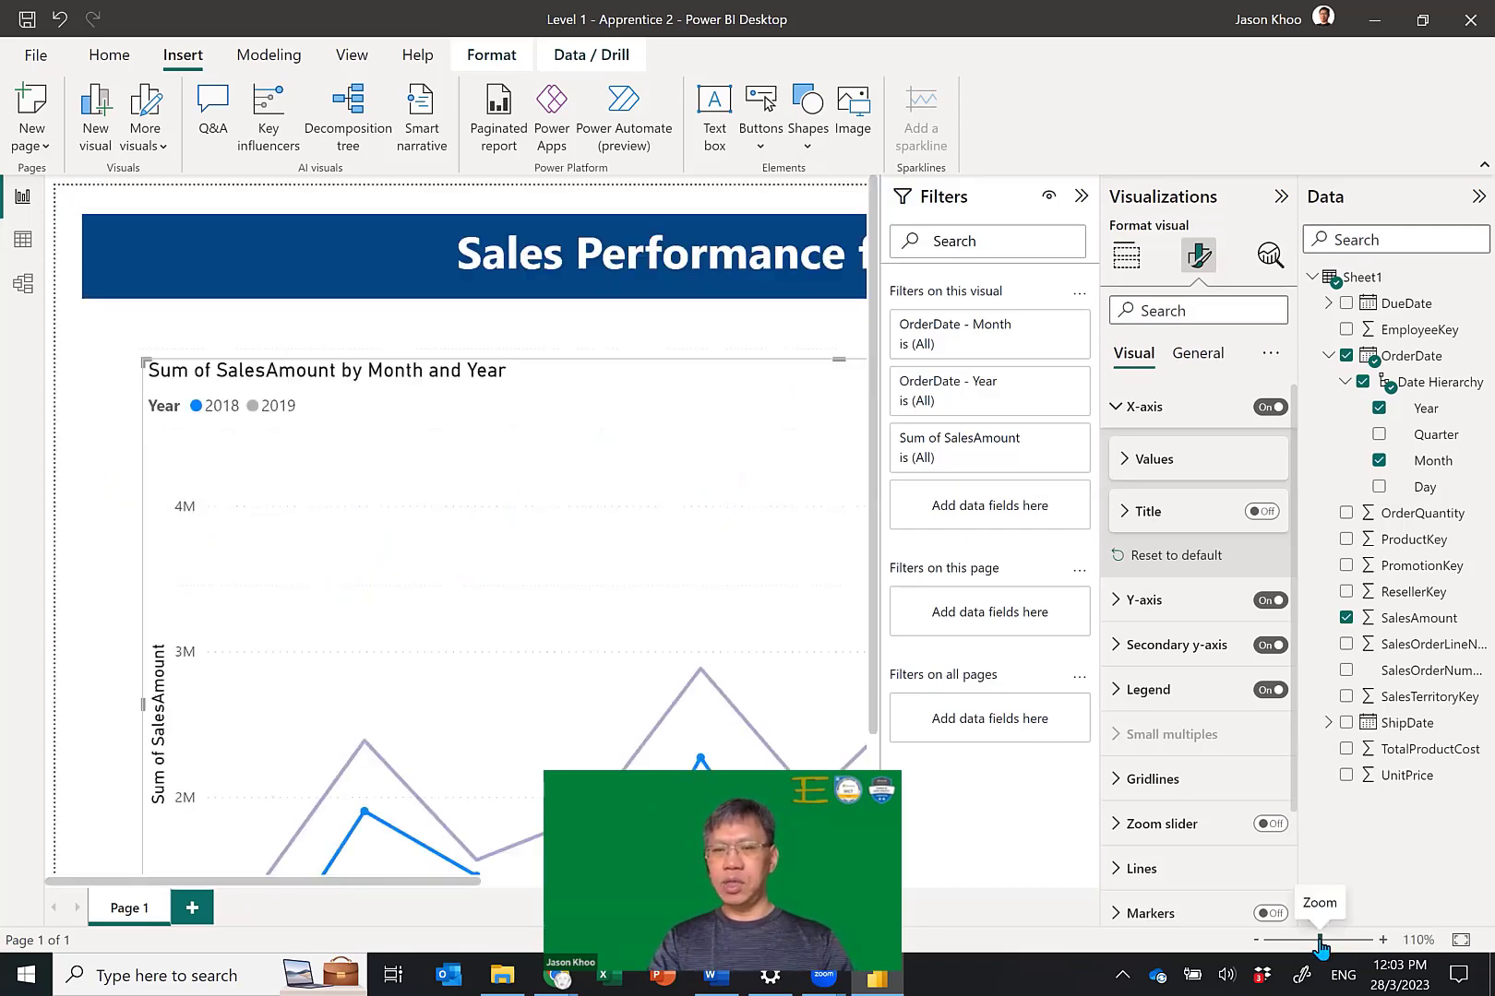
{"action": "left_click", "coordinate": [1316, 941]}
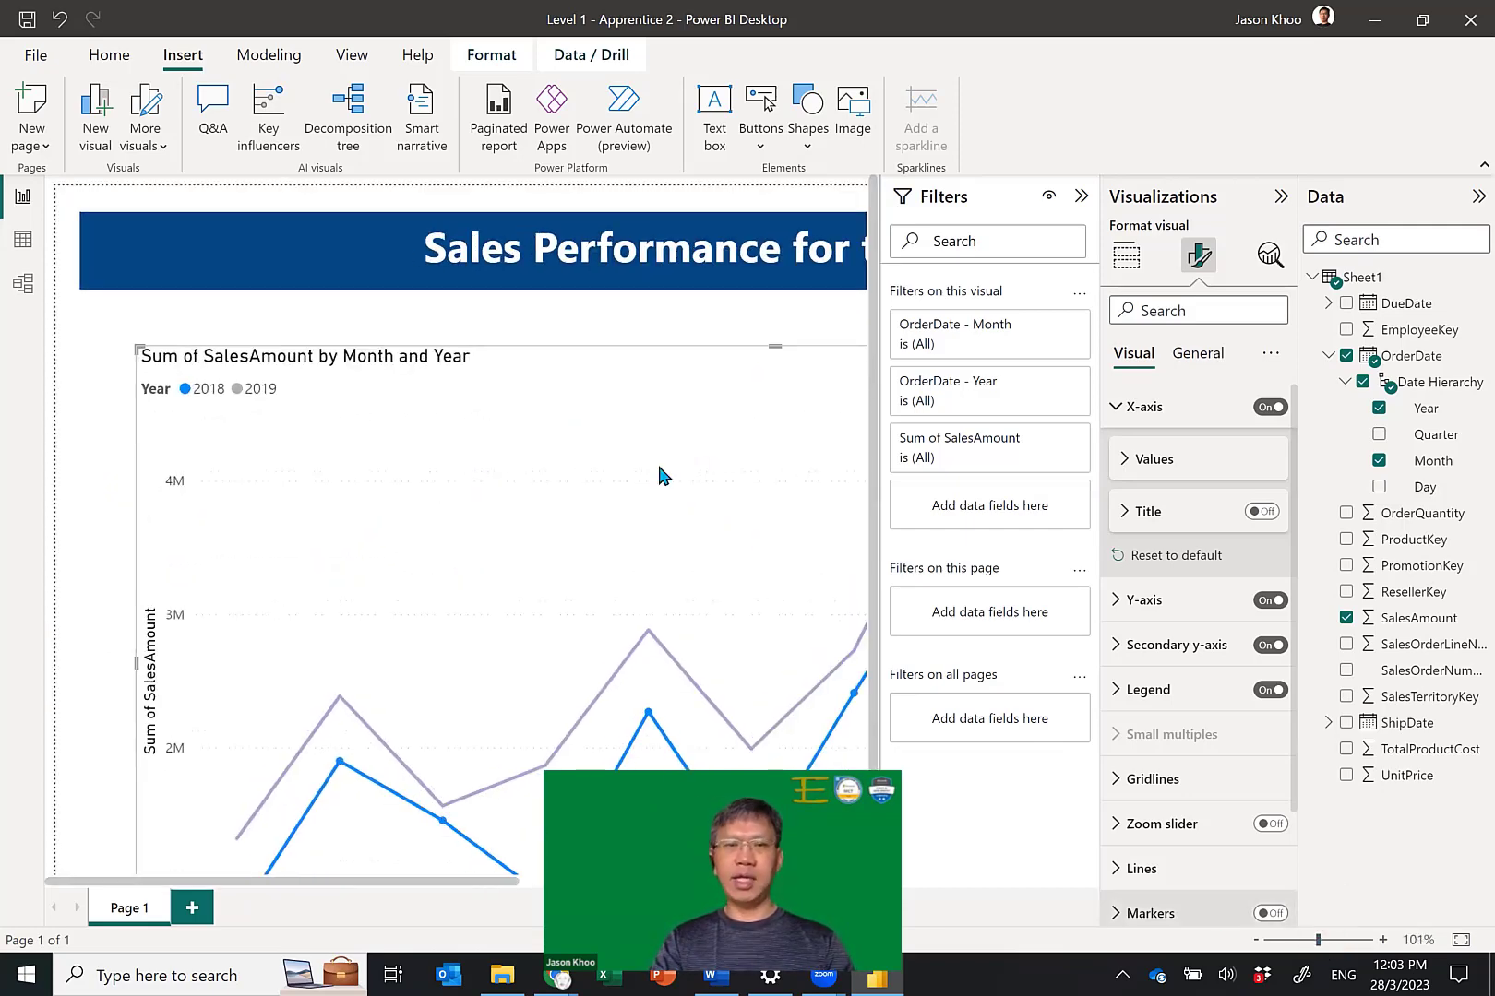
{"action": "left_click", "coordinate": [1080, 200]}
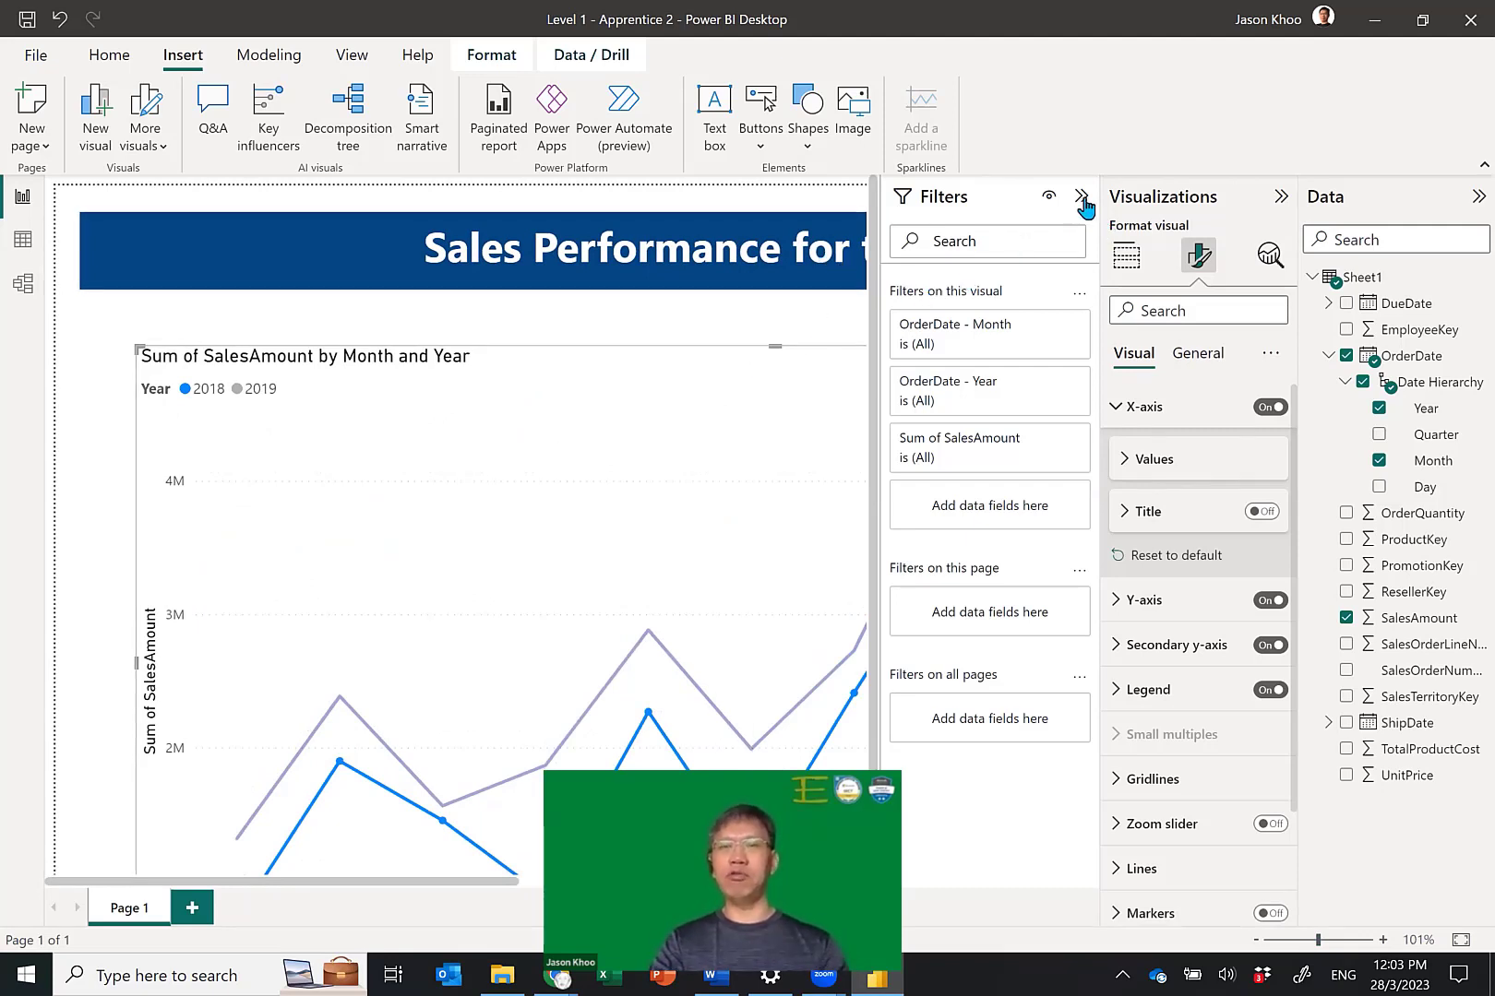
{"action": "left_click", "coordinate": [1476, 198]}
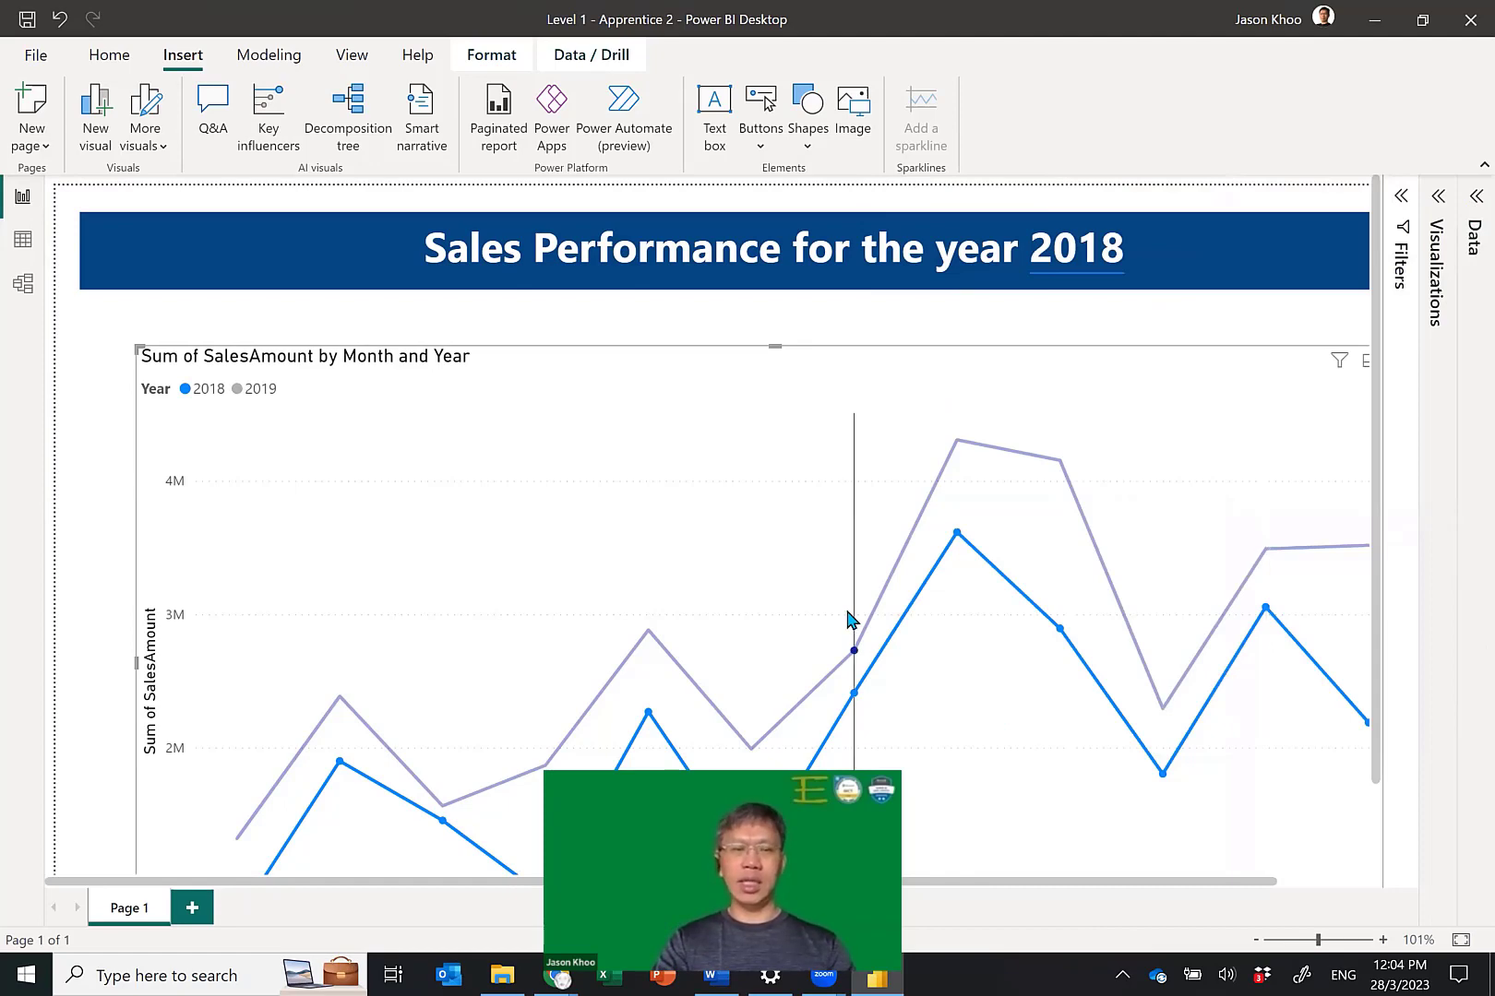
{"action": "scroll", "coordinate": [843, 618], "scroll_direction": "down", "scroll_amount": 1}
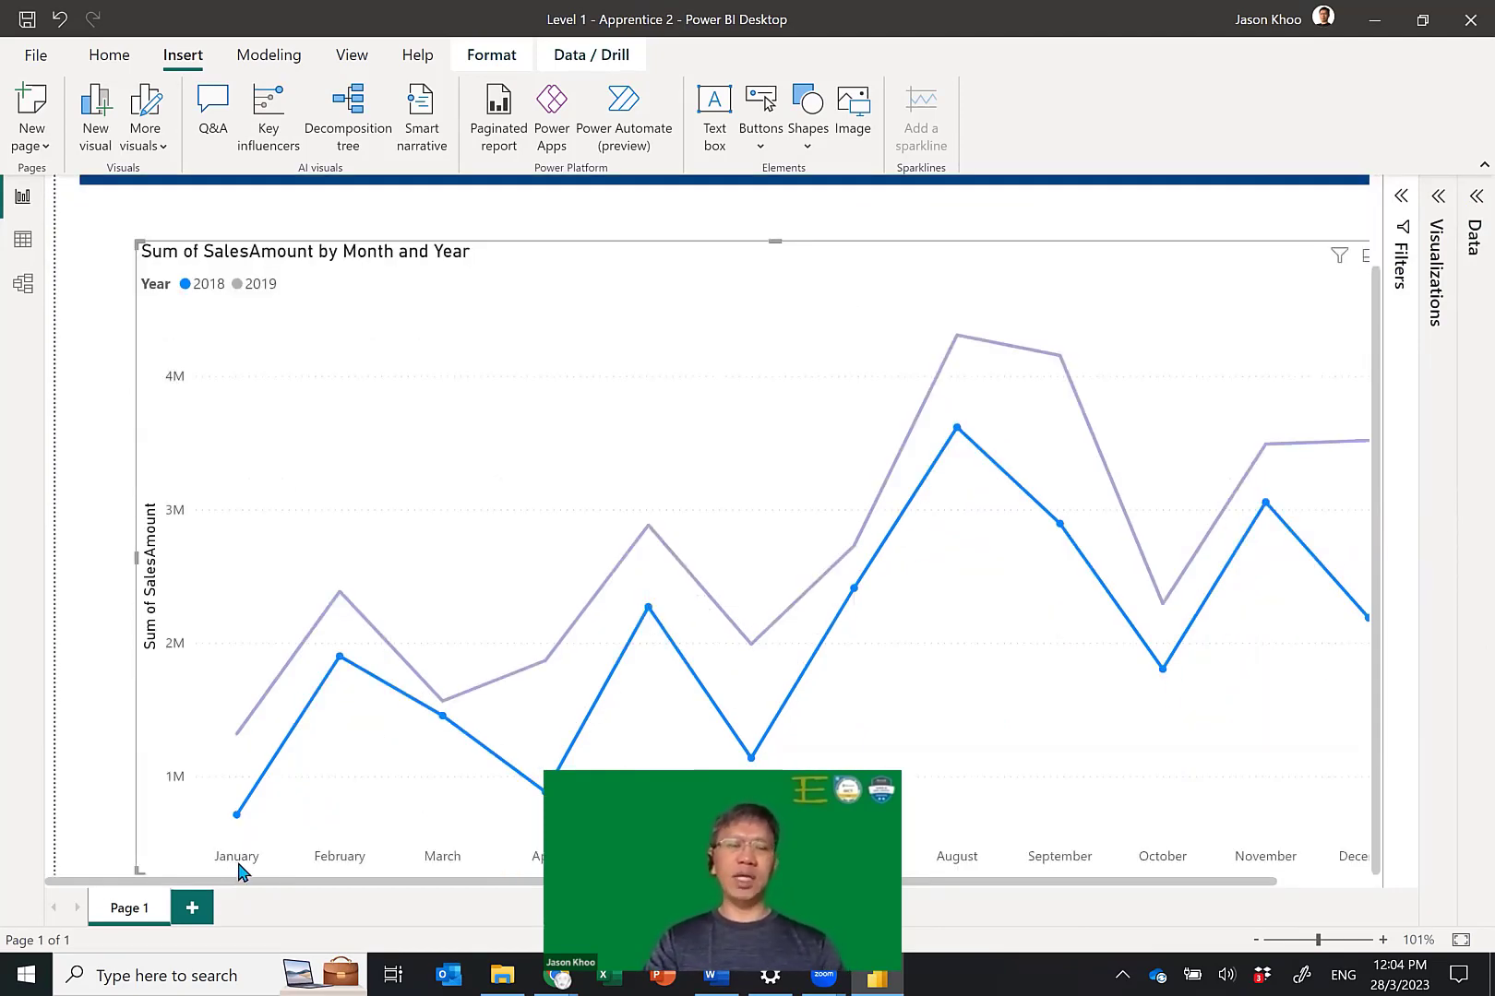
{"action": "left_click", "coordinate": [1450, 201]}
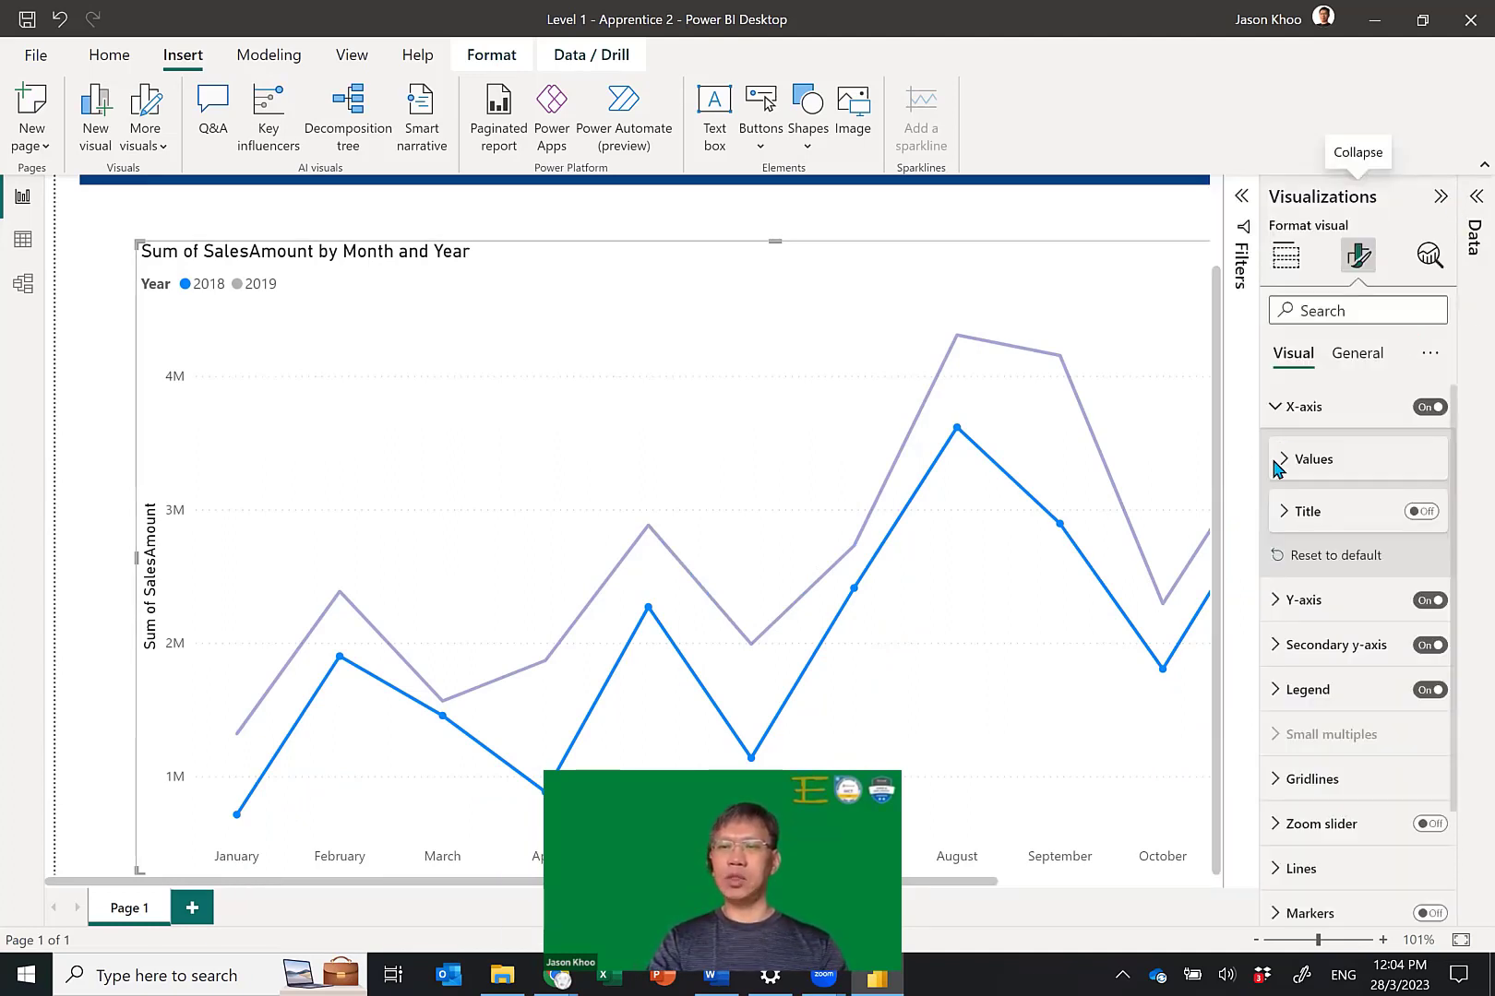
{"action": "left_click", "coordinate": [1289, 470]}
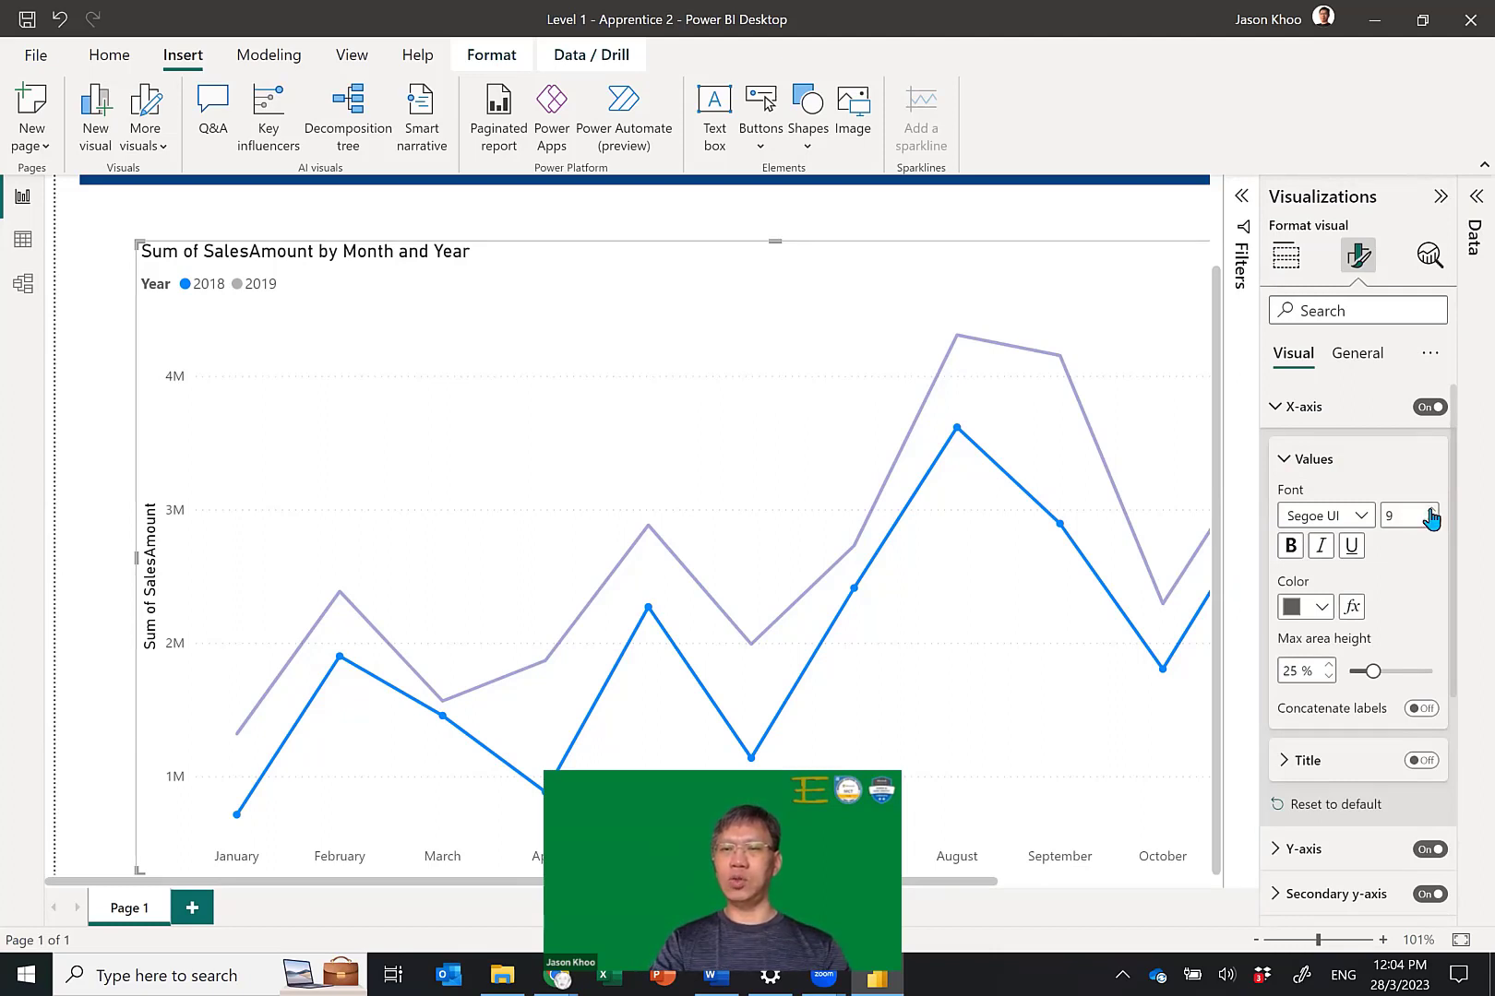
{"action": "left_click", "coordinate": [1430, 512]}
{"action": "left_click", "coordinate": [1430, 512]}
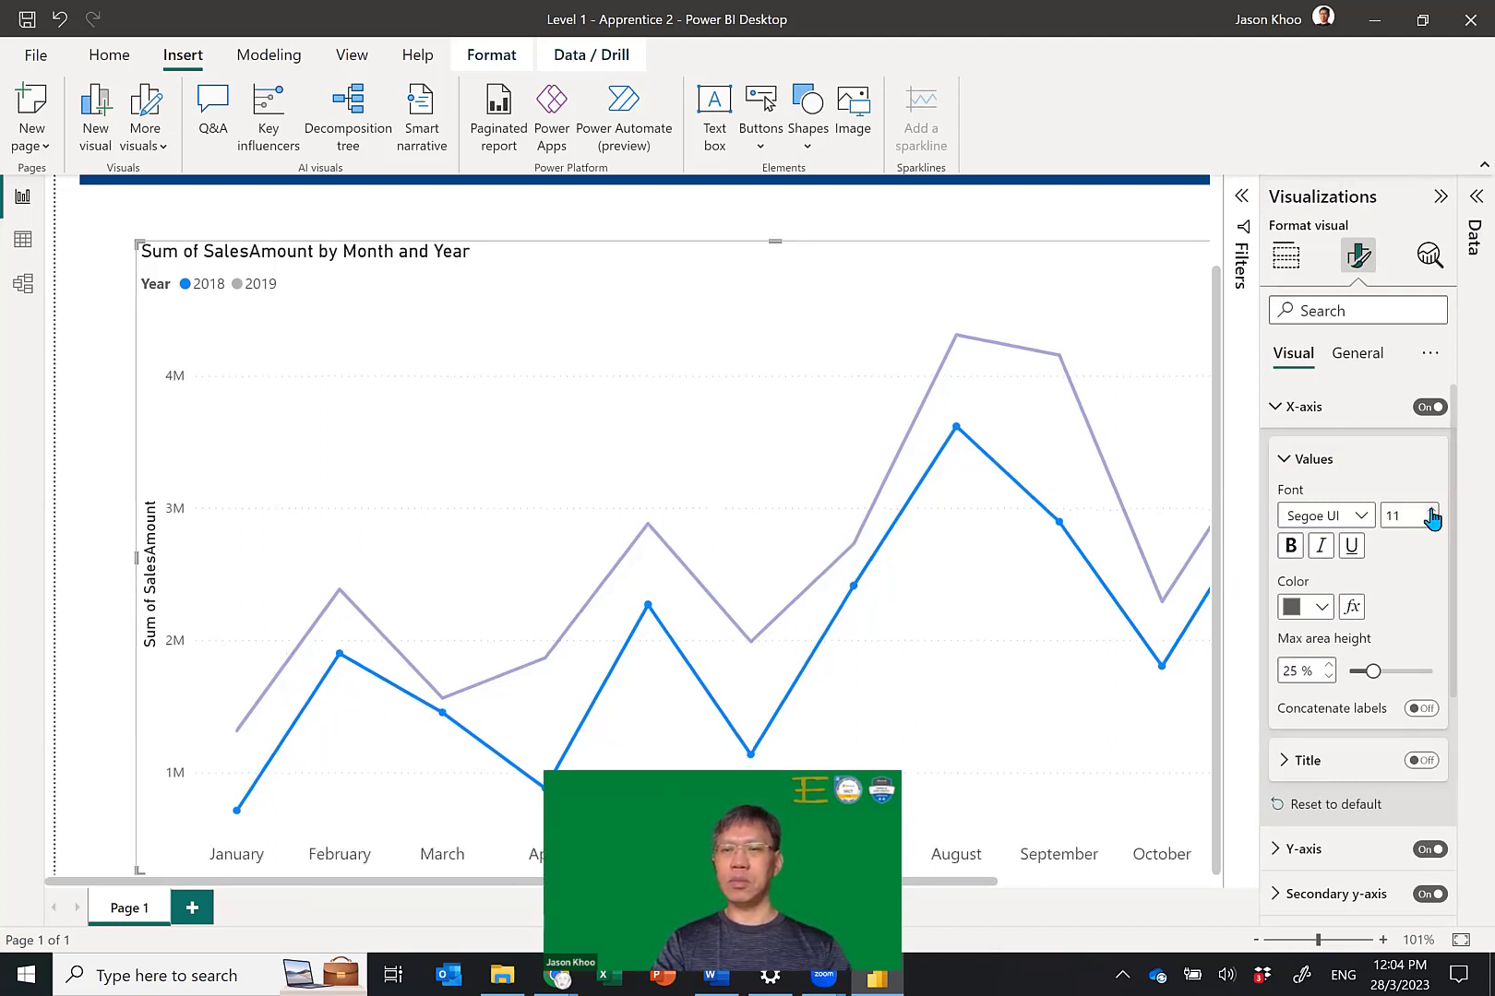
{"action": "left_click", "coordinate": [1430, 512]}
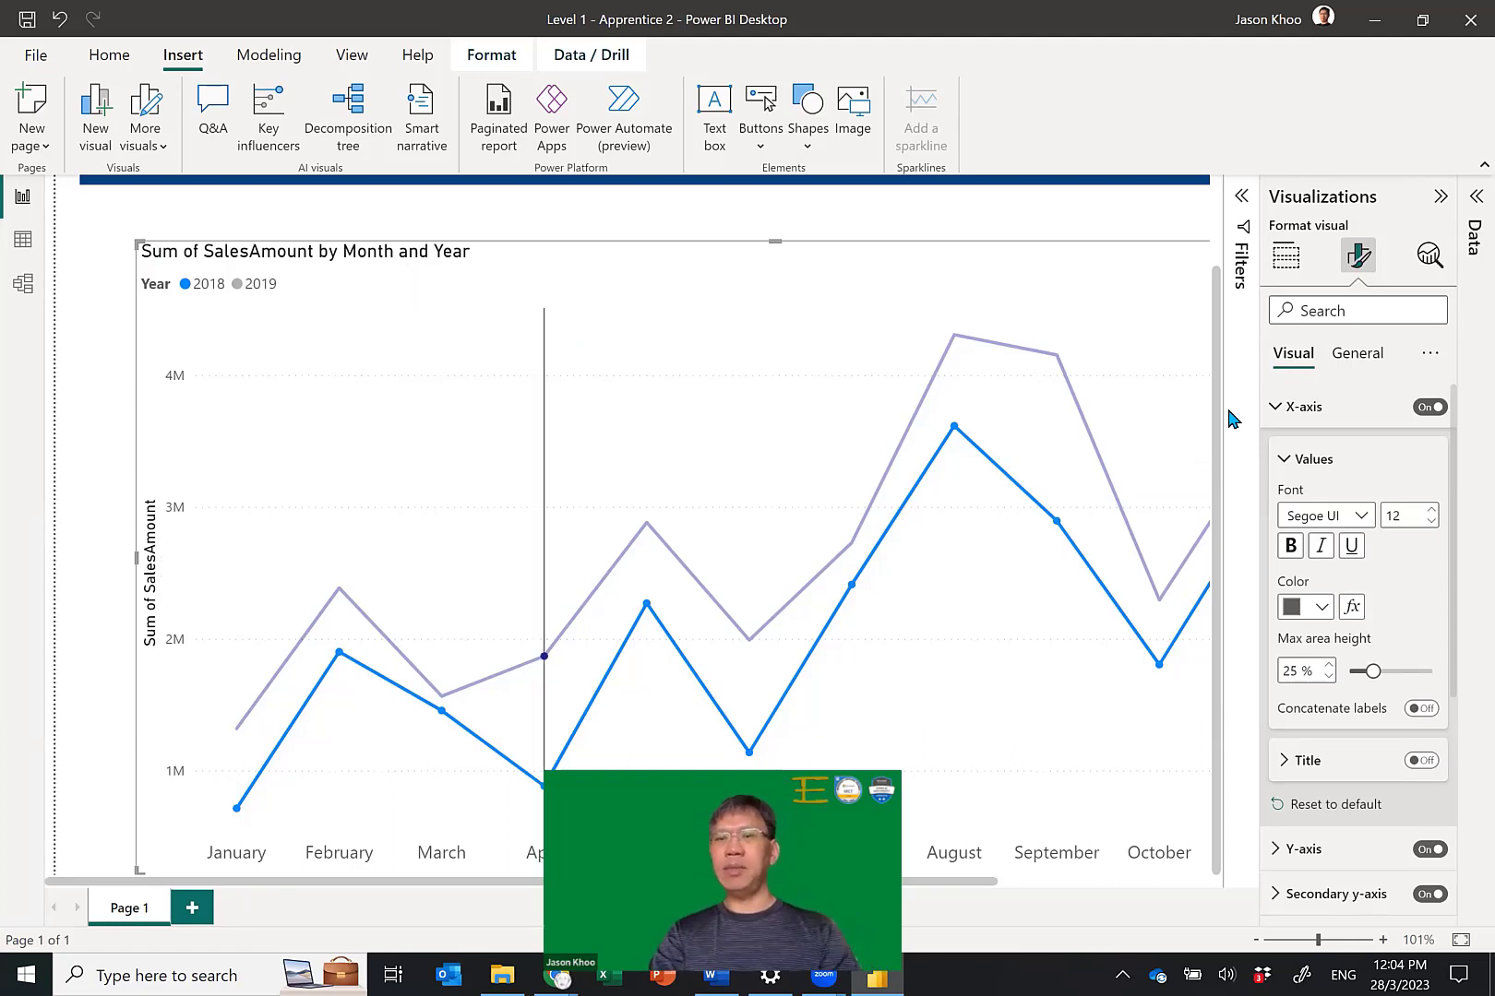
Turn off the y-axis title of the sales line chart.
{"action": "left_click", "coordinate": [1279, 412]}
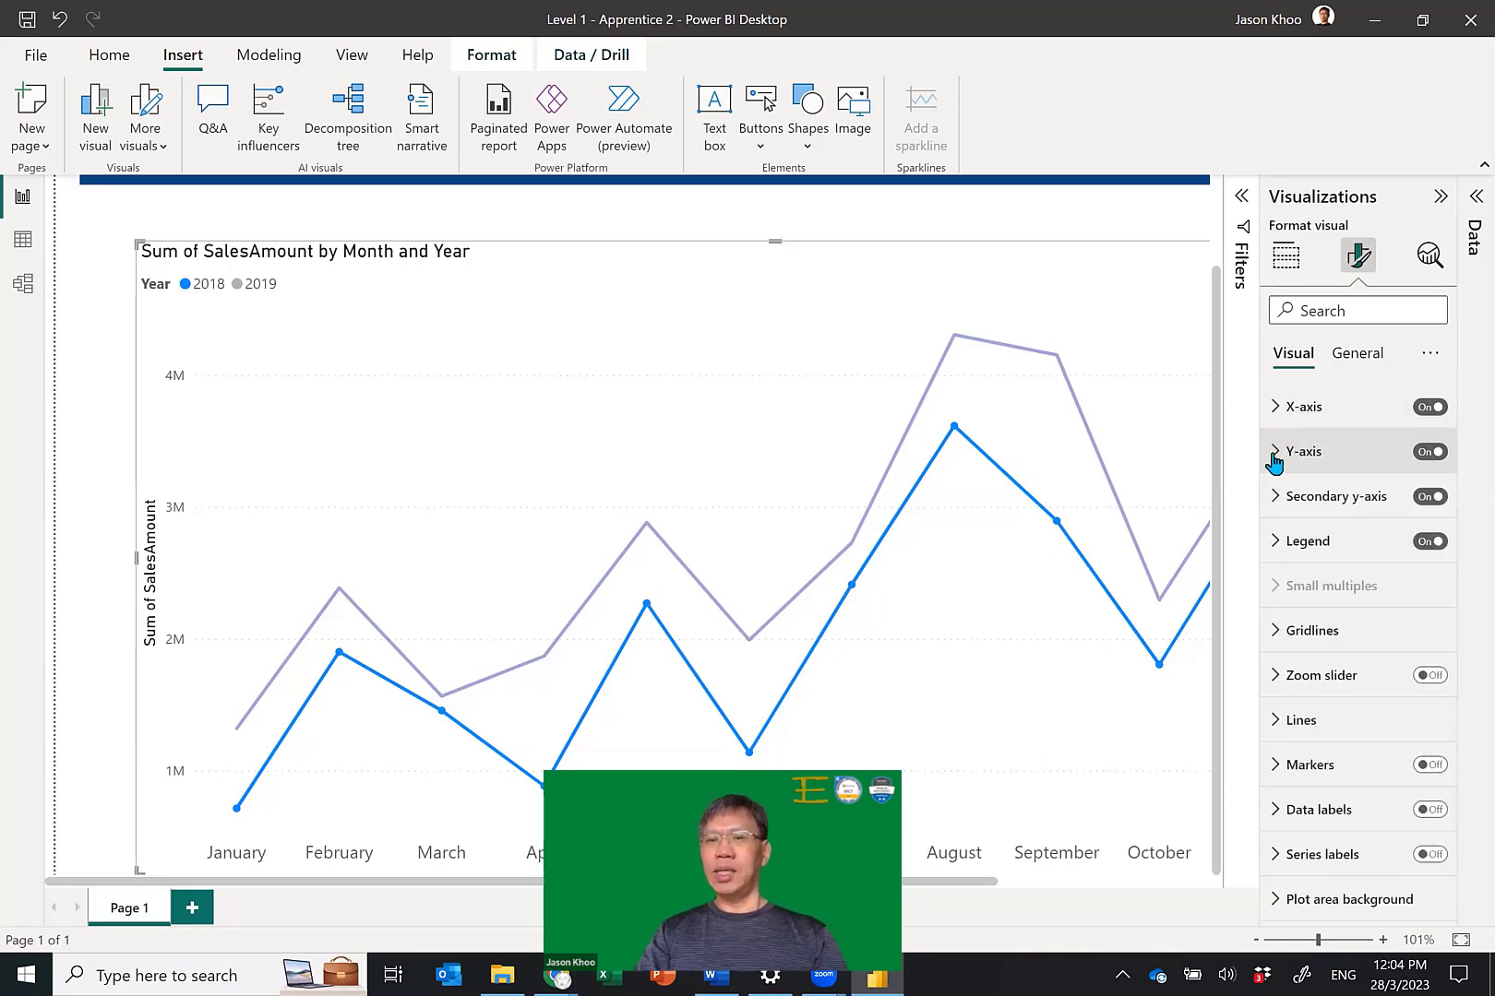
{"action": "left_click", "coordinate": [1275, 458]}
{"action": "left_click", "coordinate": [1284, 506]}
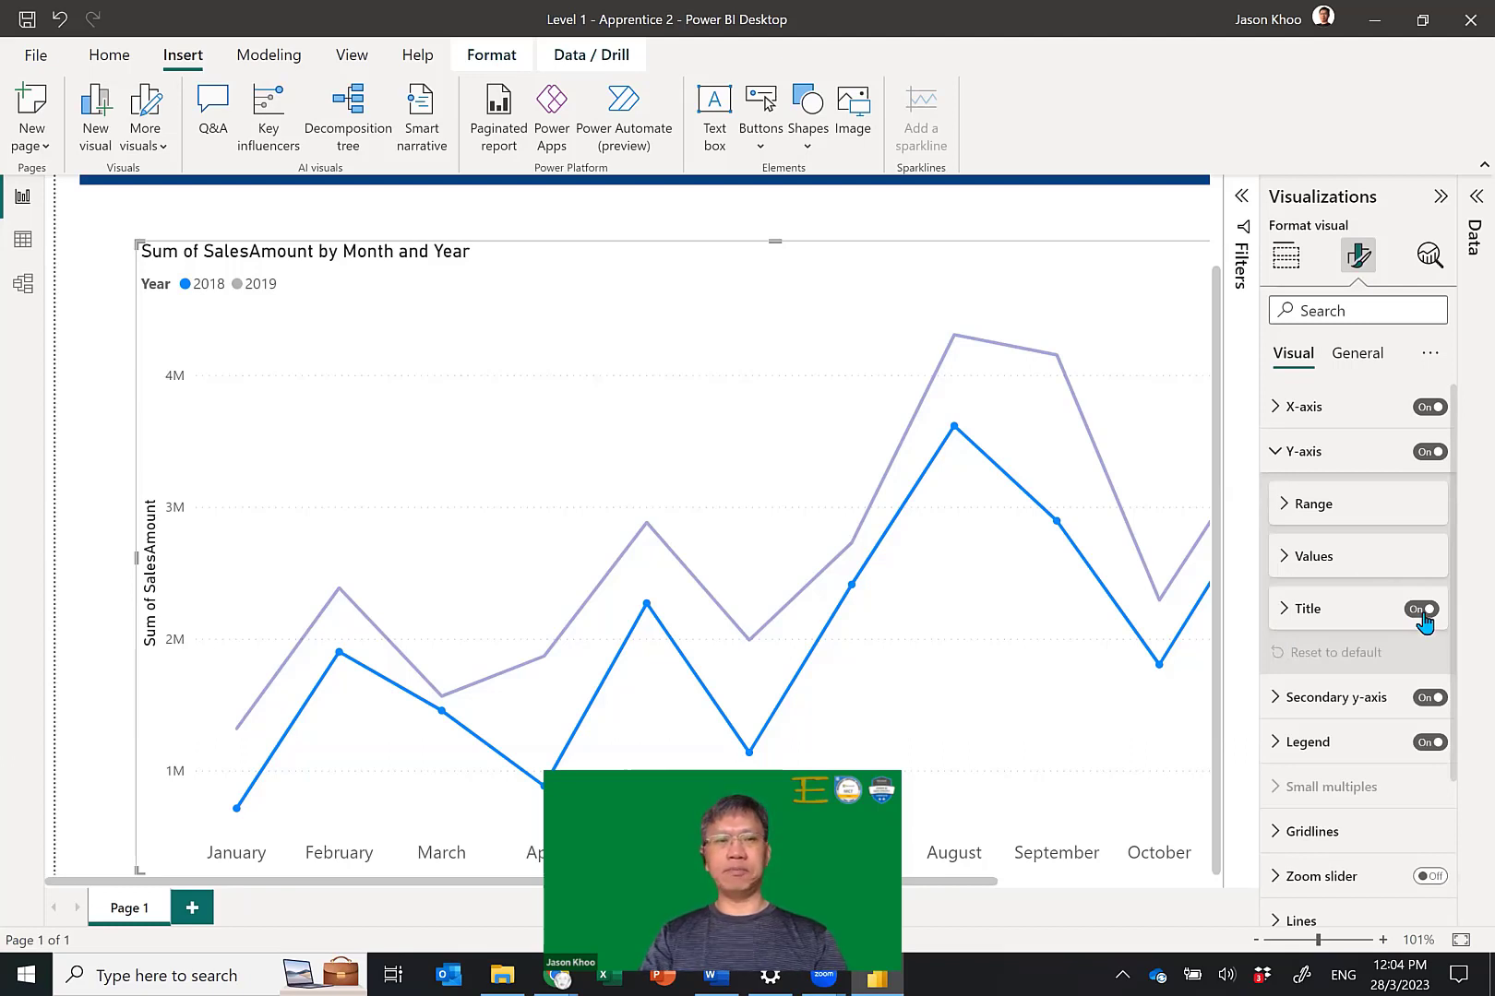
{"action": "left_click", "coordinate": [1421, 610]}
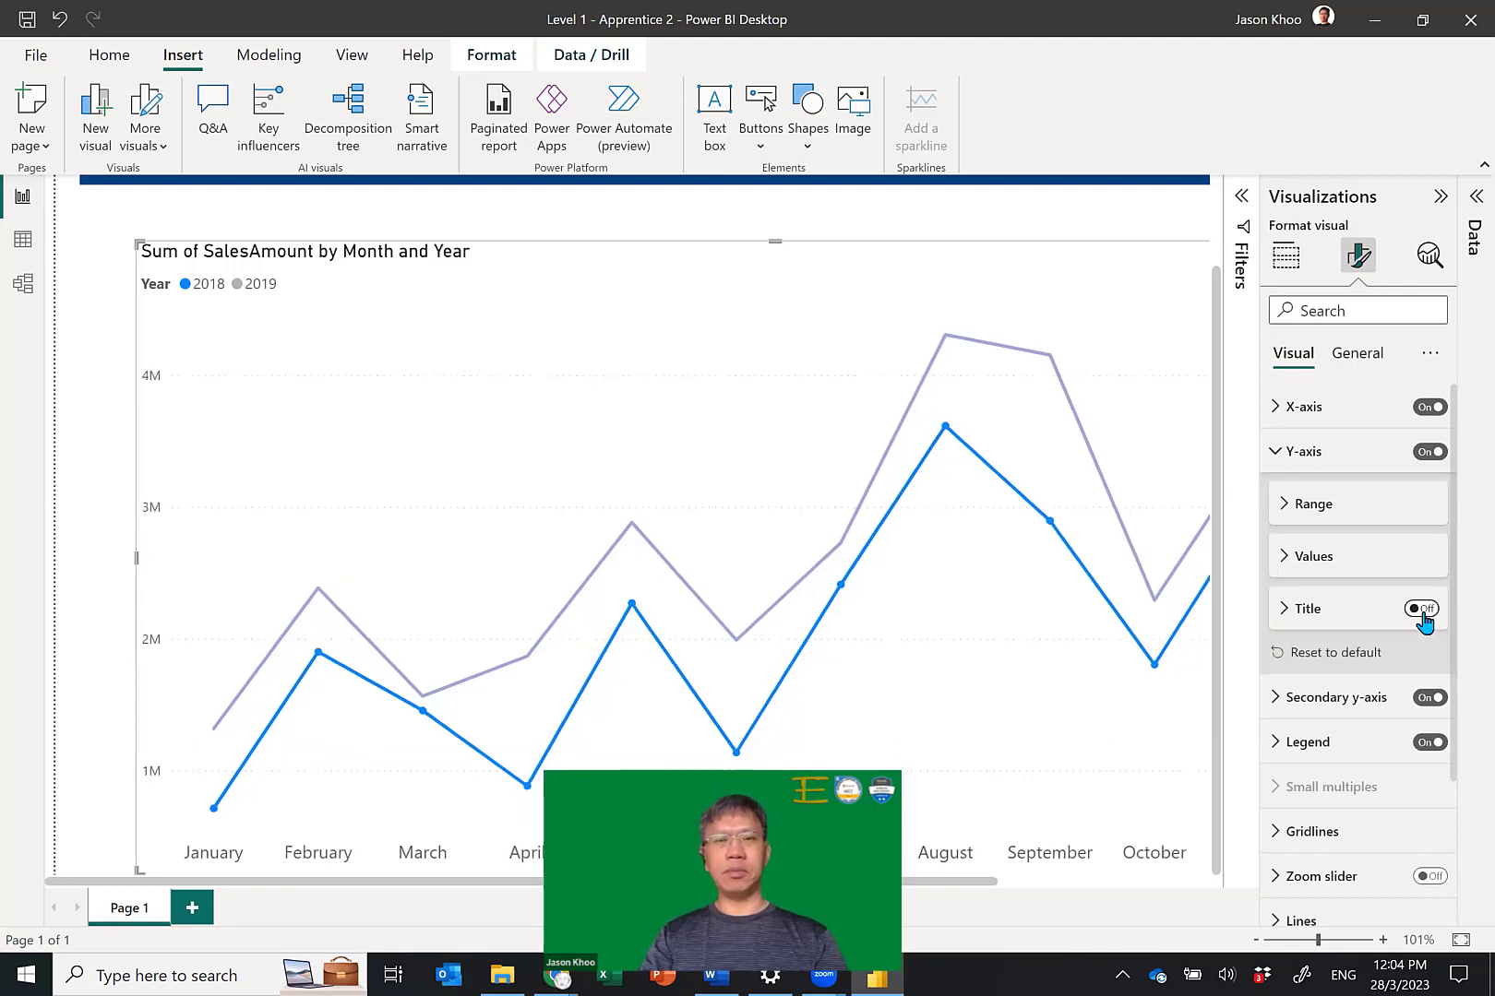
{"action": "left_click", "coordinate": [1276, 454]}
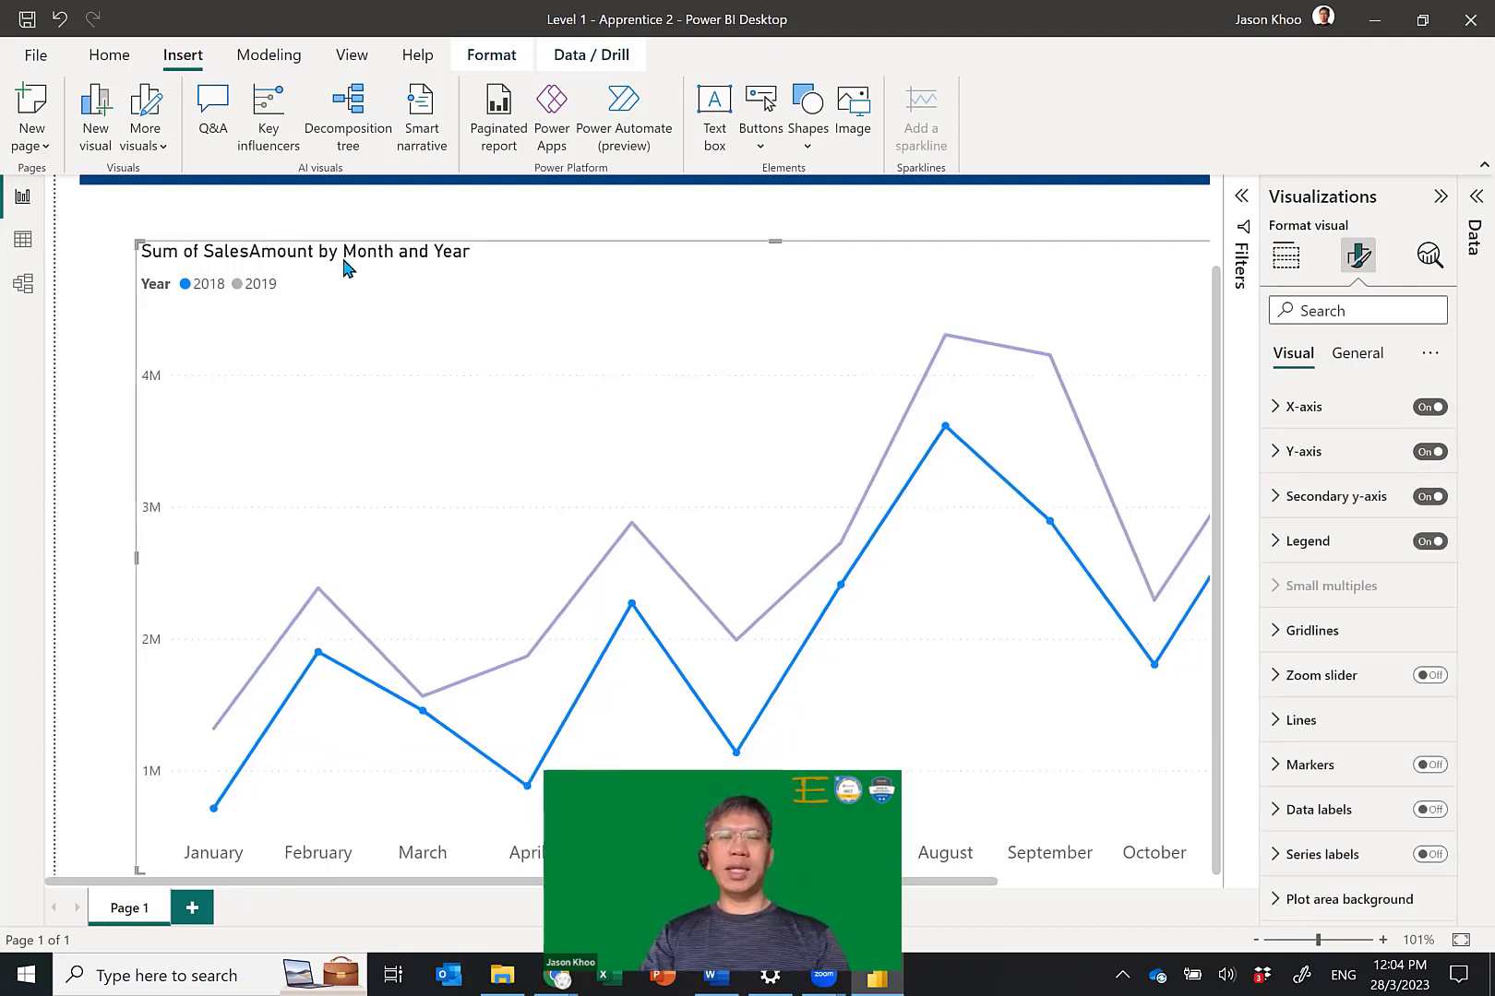
Increase the font size of the line chart's title to 19.
{"action": "left_click", "coordinate": [1354, 358]}
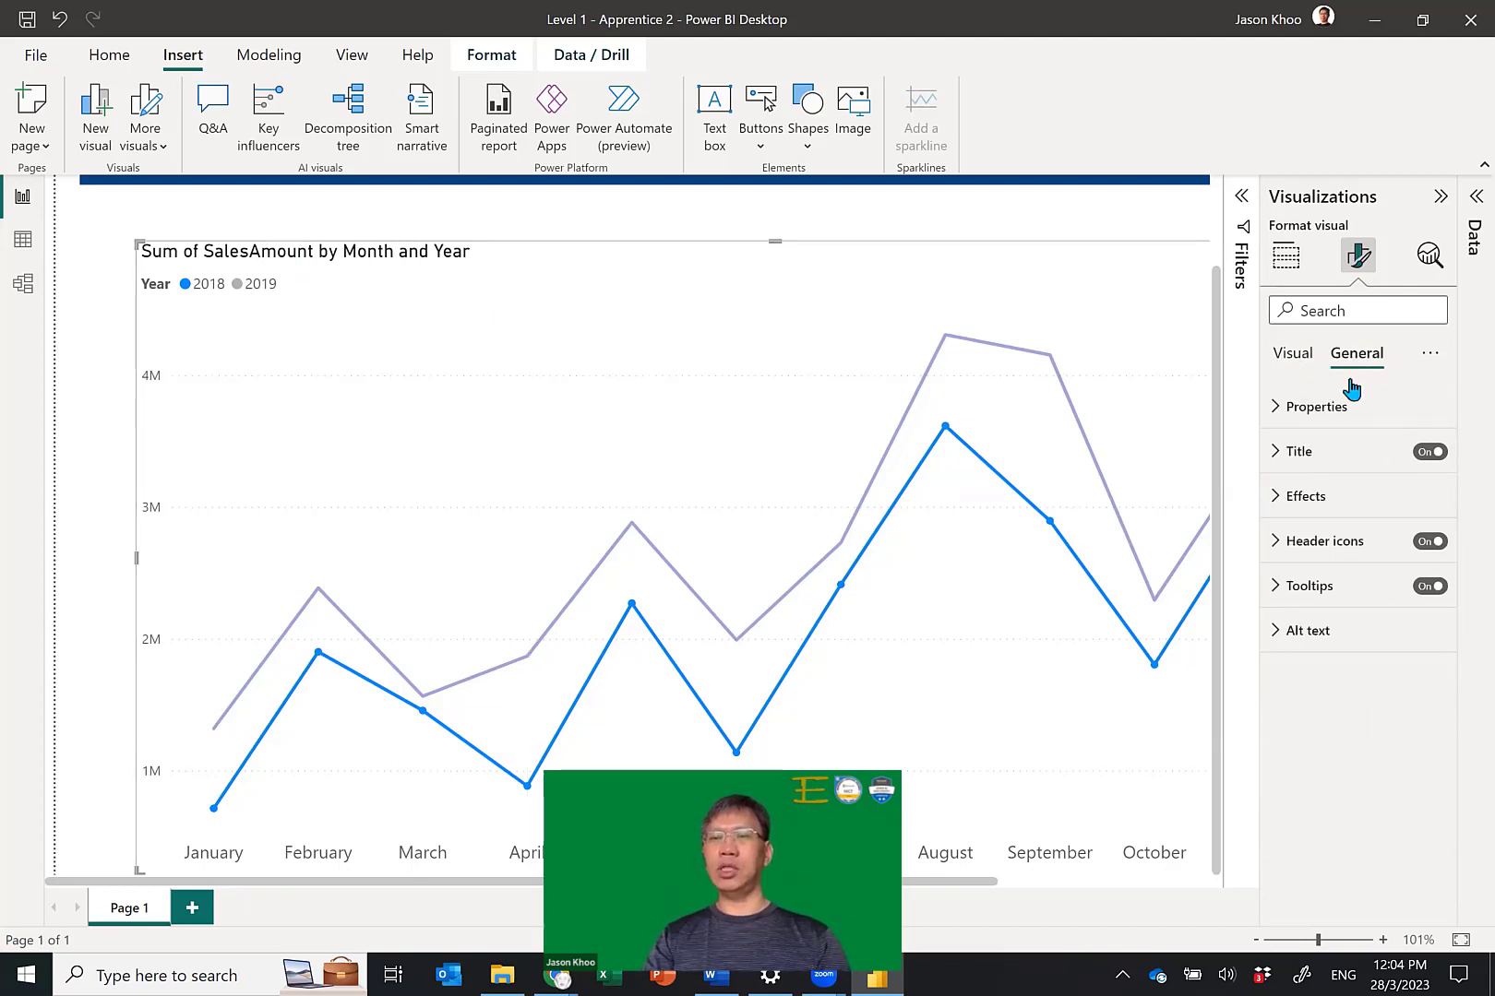
{"action": "left_click", "coordinate": [1277, 454]}
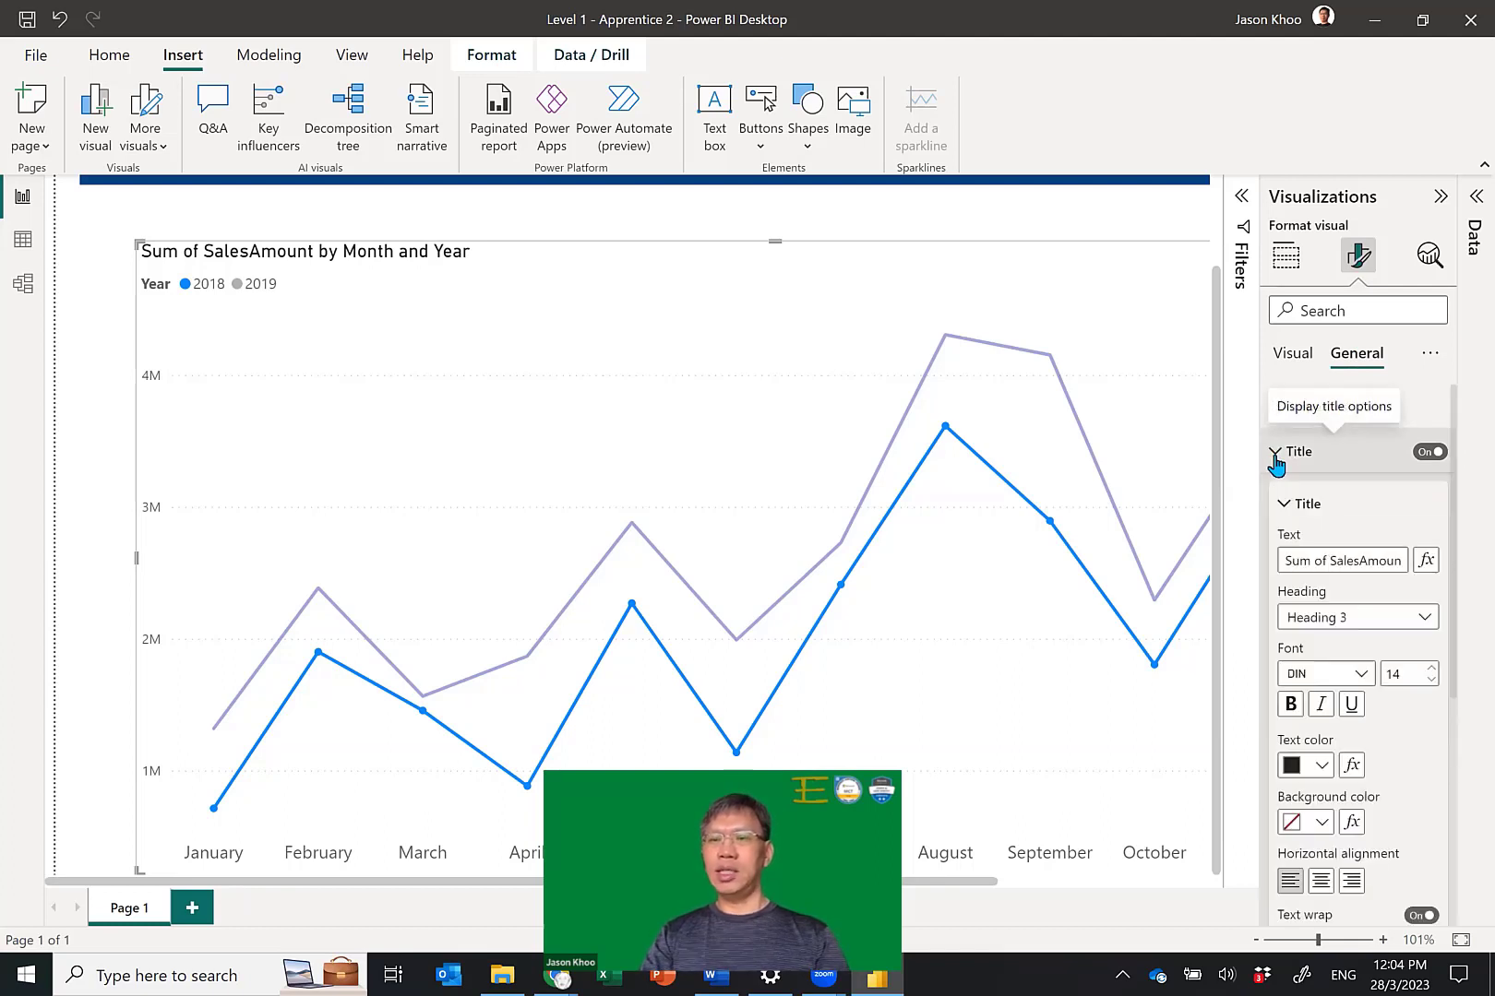
{"action": "left_click", "coordinate": [1371, 560]}
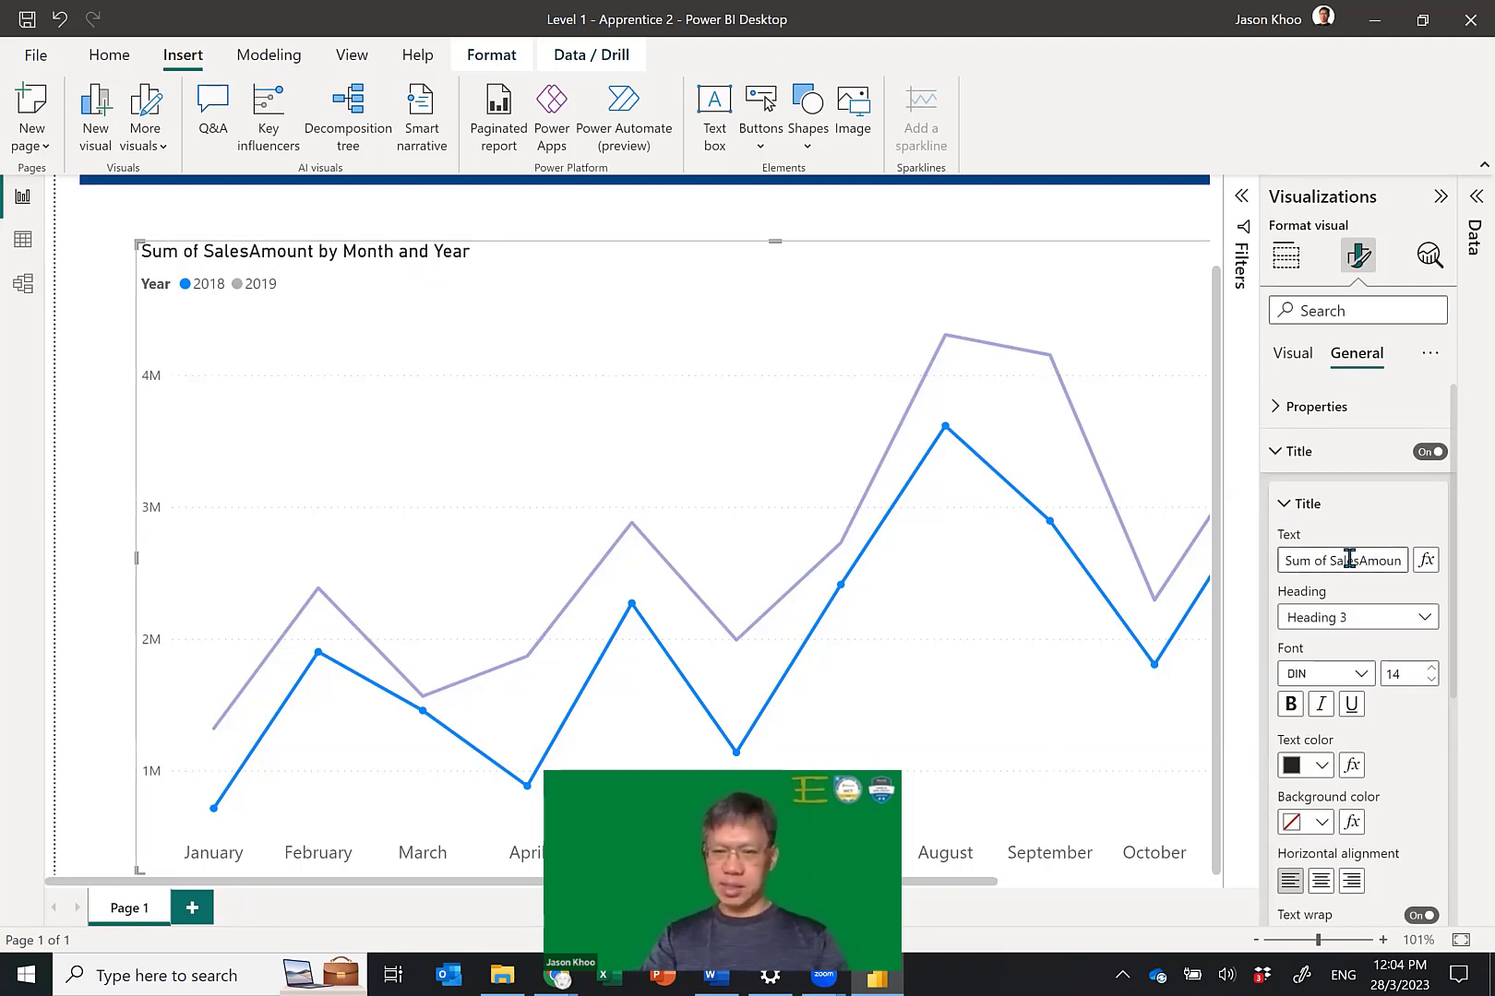
{"action": "left_click", "coordinate": [1432, 671]}
{"action": "left_click", "coordinate": [1432, 671]}
{"action": "left_click", "coordinate": [1431, 670]}
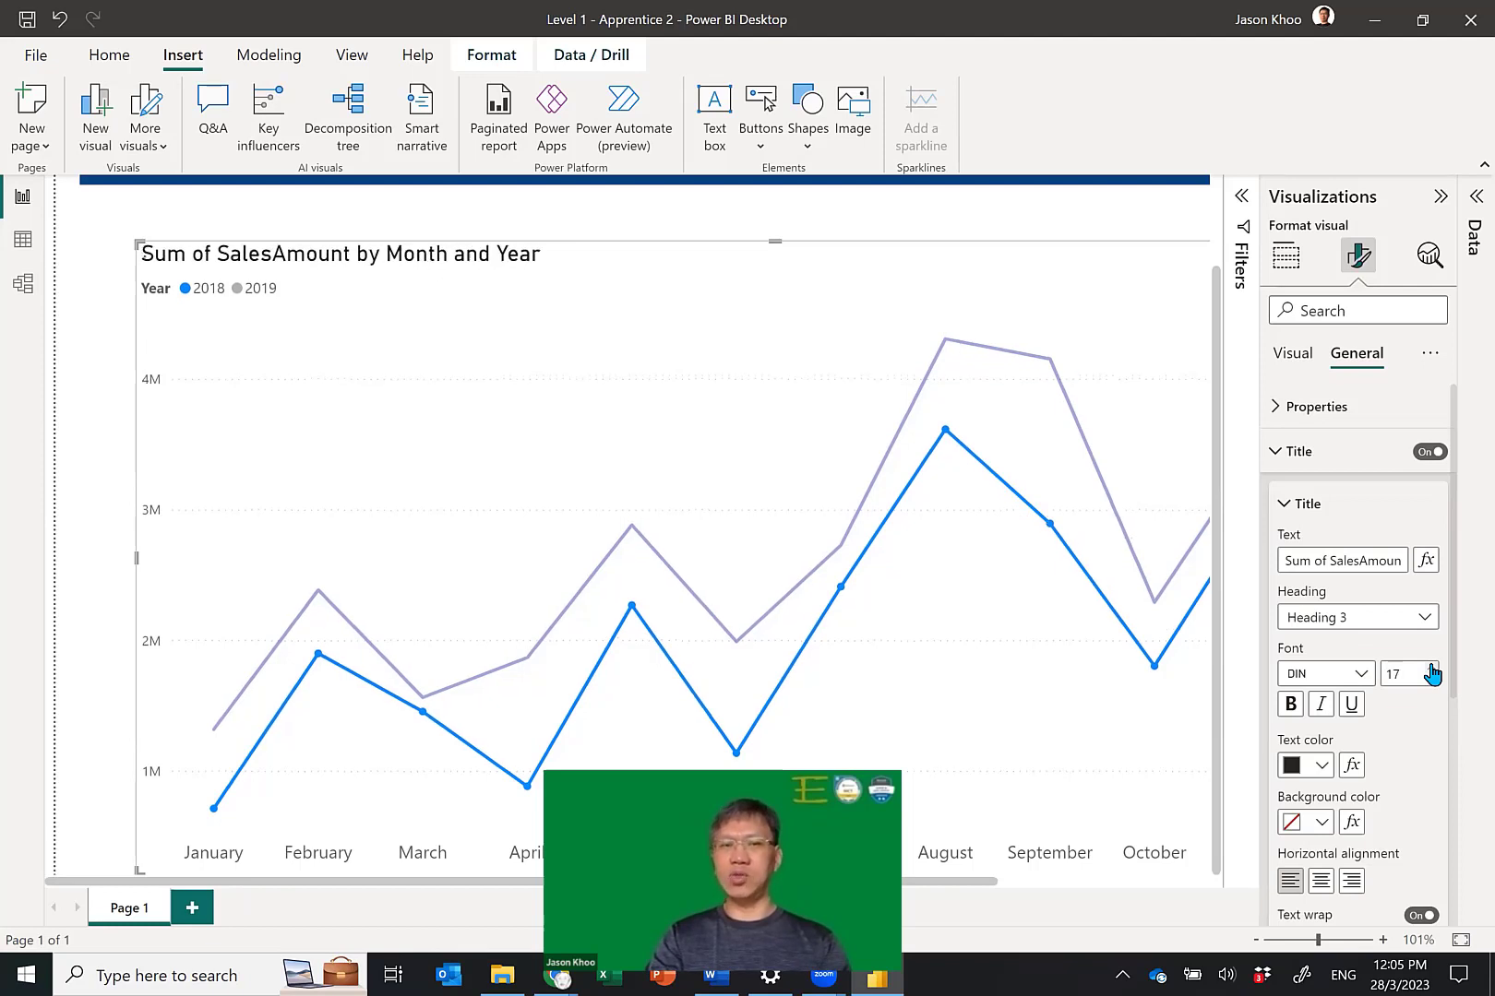
{"action": "left_click", "coordinate": [1432, 670]}
{"action": "left_click", "coordinate": [1432, 670]}
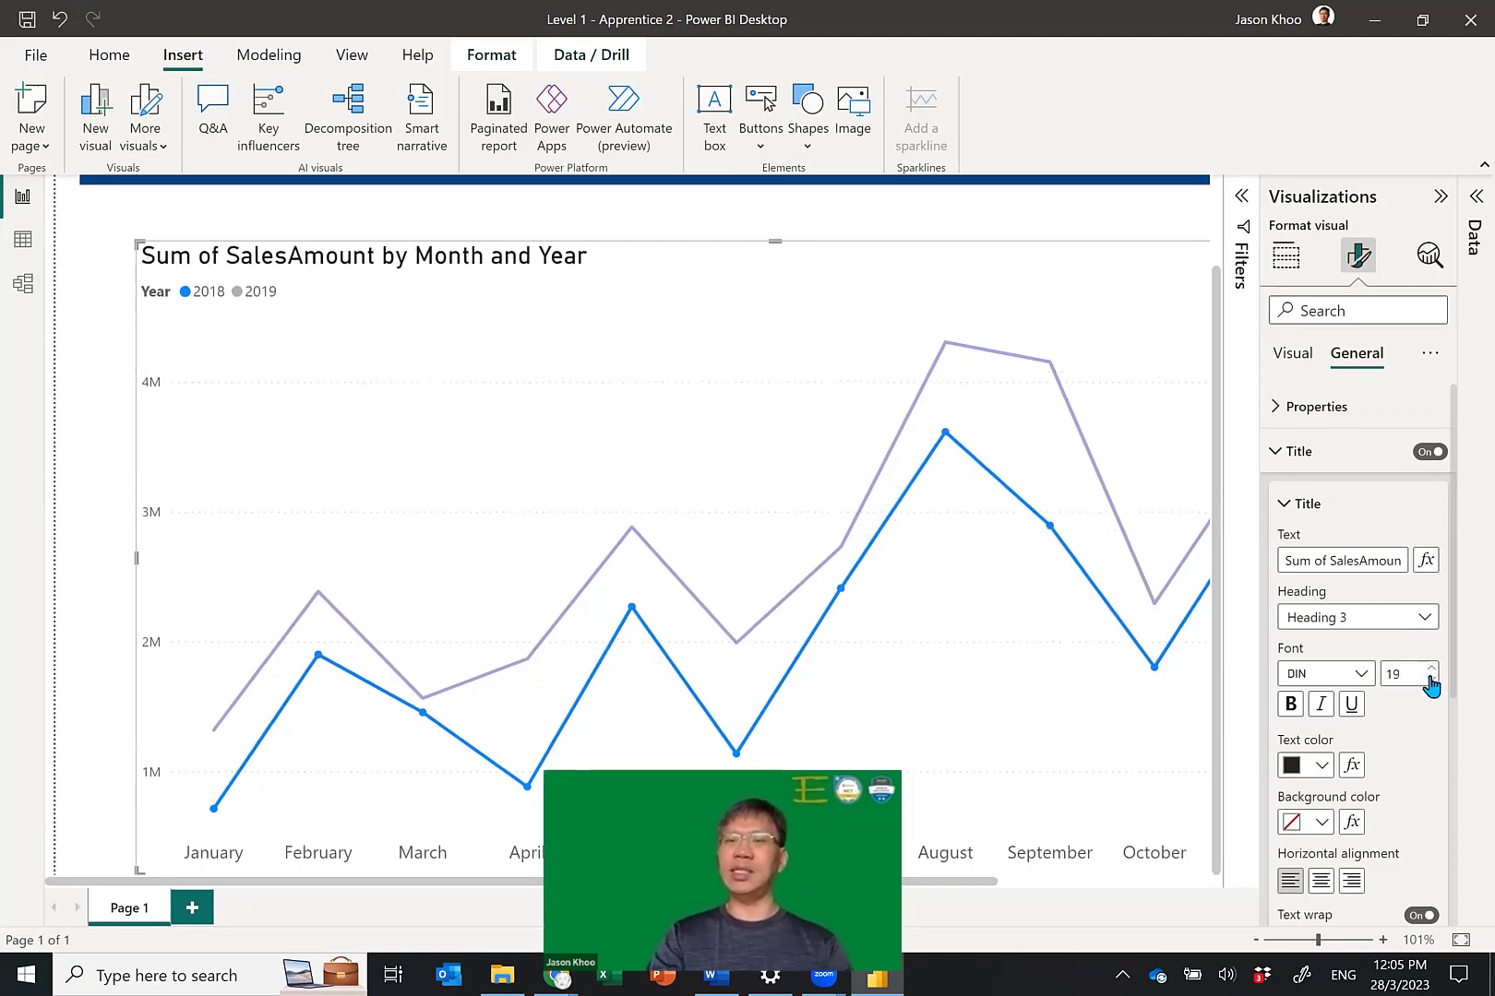
Set the line chart's title font size to 18 and center the title.
{"action": "left_click", "coordinate": [1430, 680]}
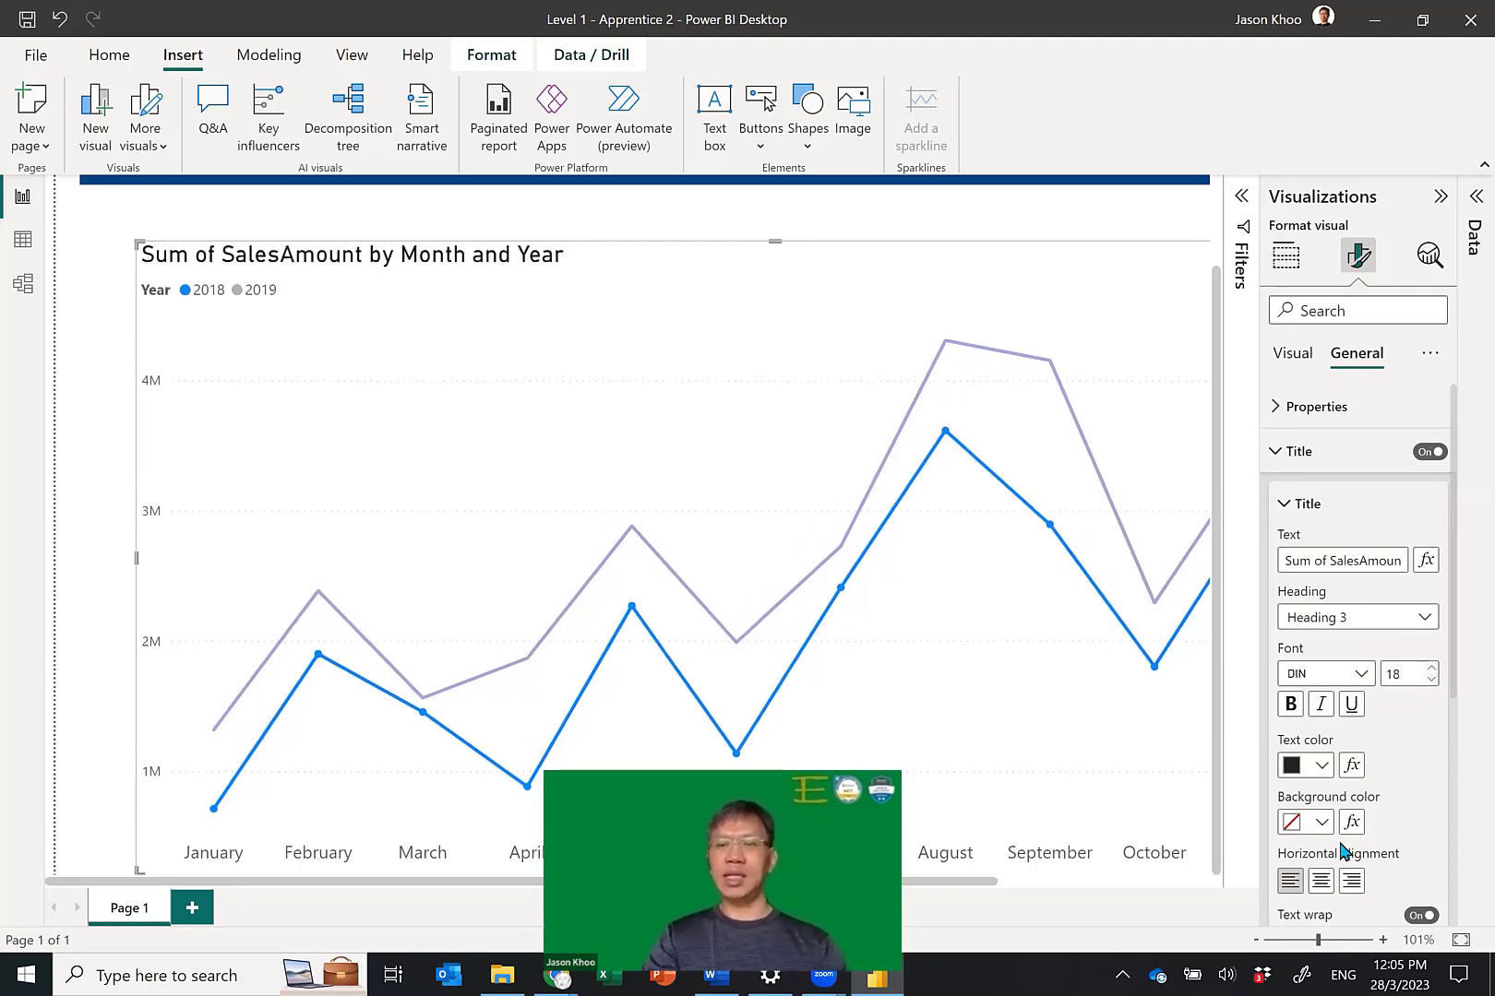
{"action": "left_click", "coordinate": [1322, 884]}
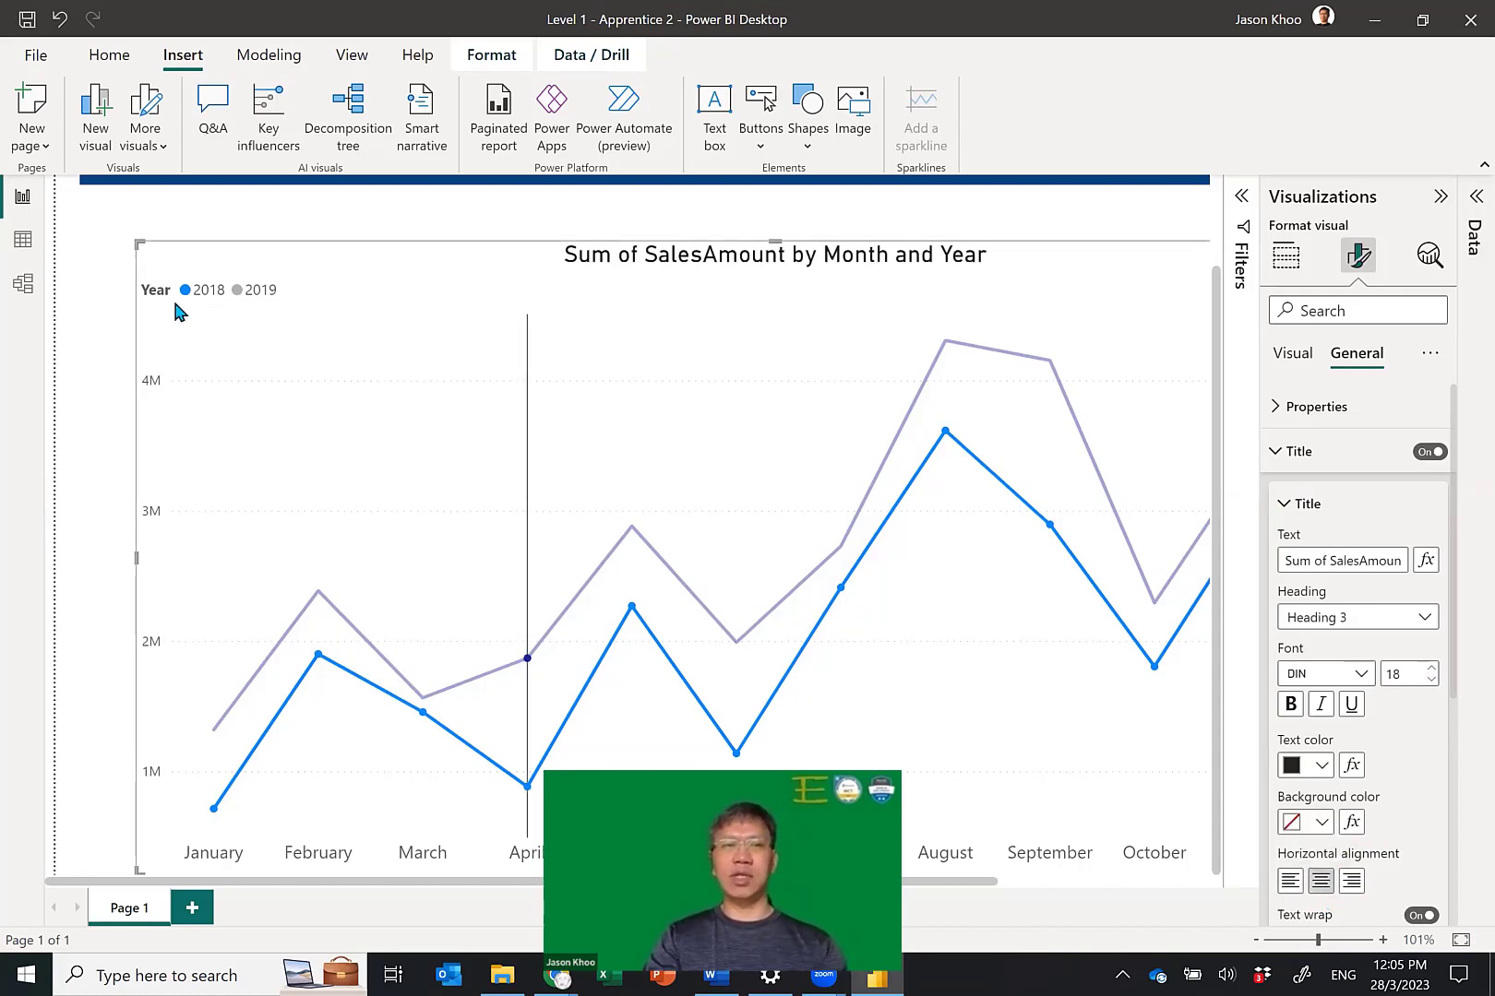
Shrink the line chart and reposition it below the heading with all twelve months inside the page.
{"action": "left_click_drag", "start_coordinate": [136, 241], "coordinate": [449, 450]}
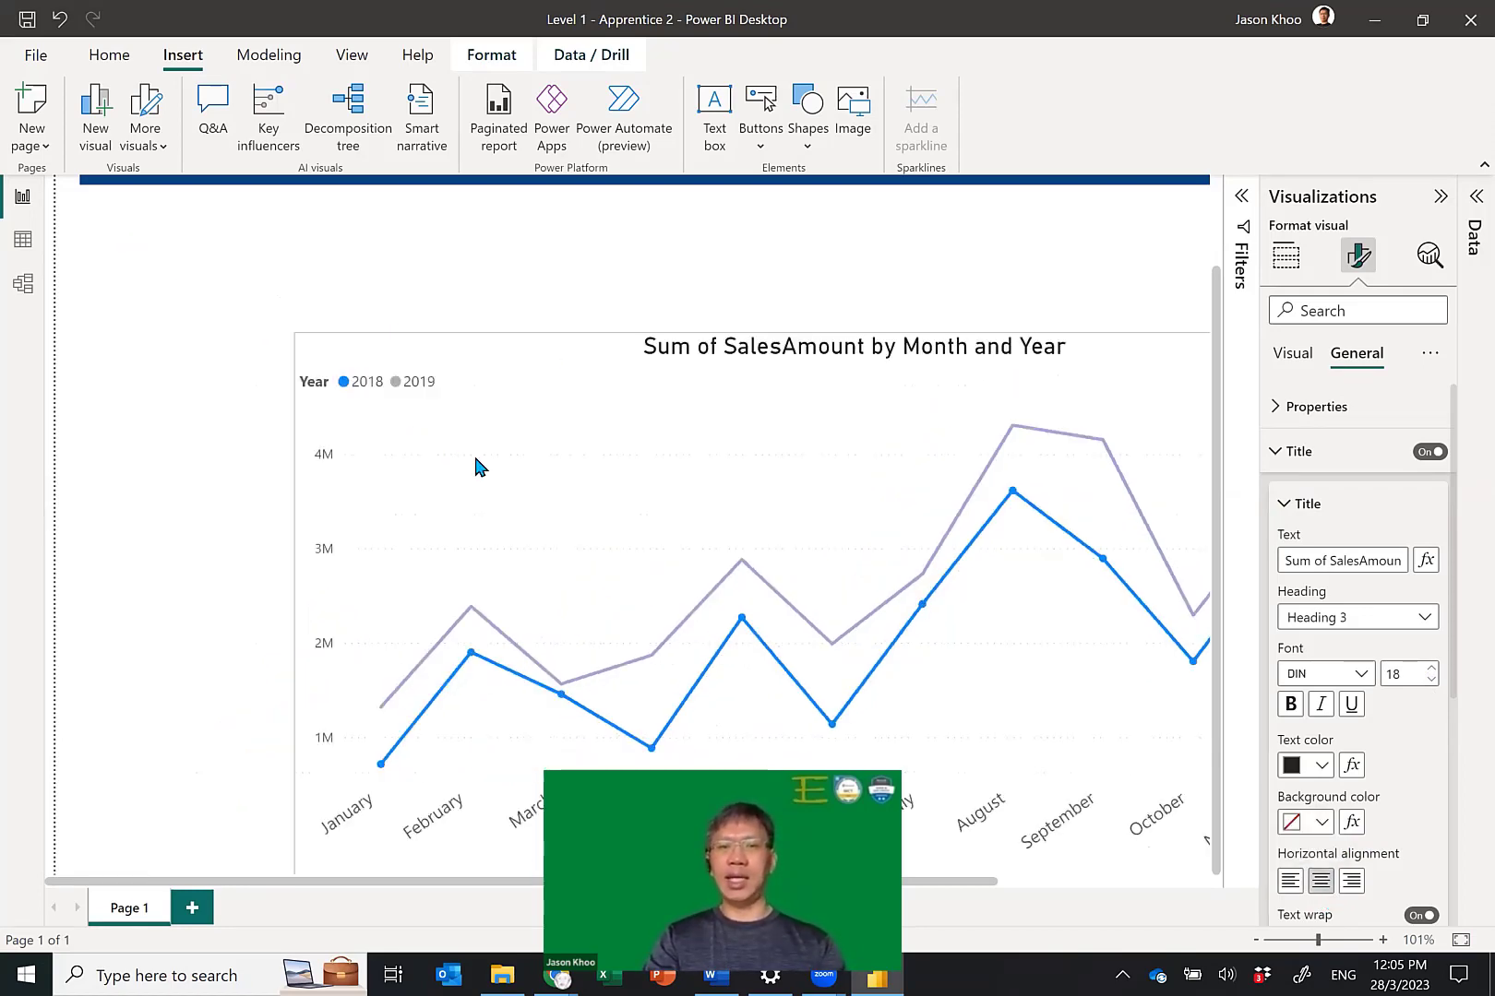
{"action": "left_click_drag", "start_coordinate": [342, 310], "coordinate": [270, 336]}
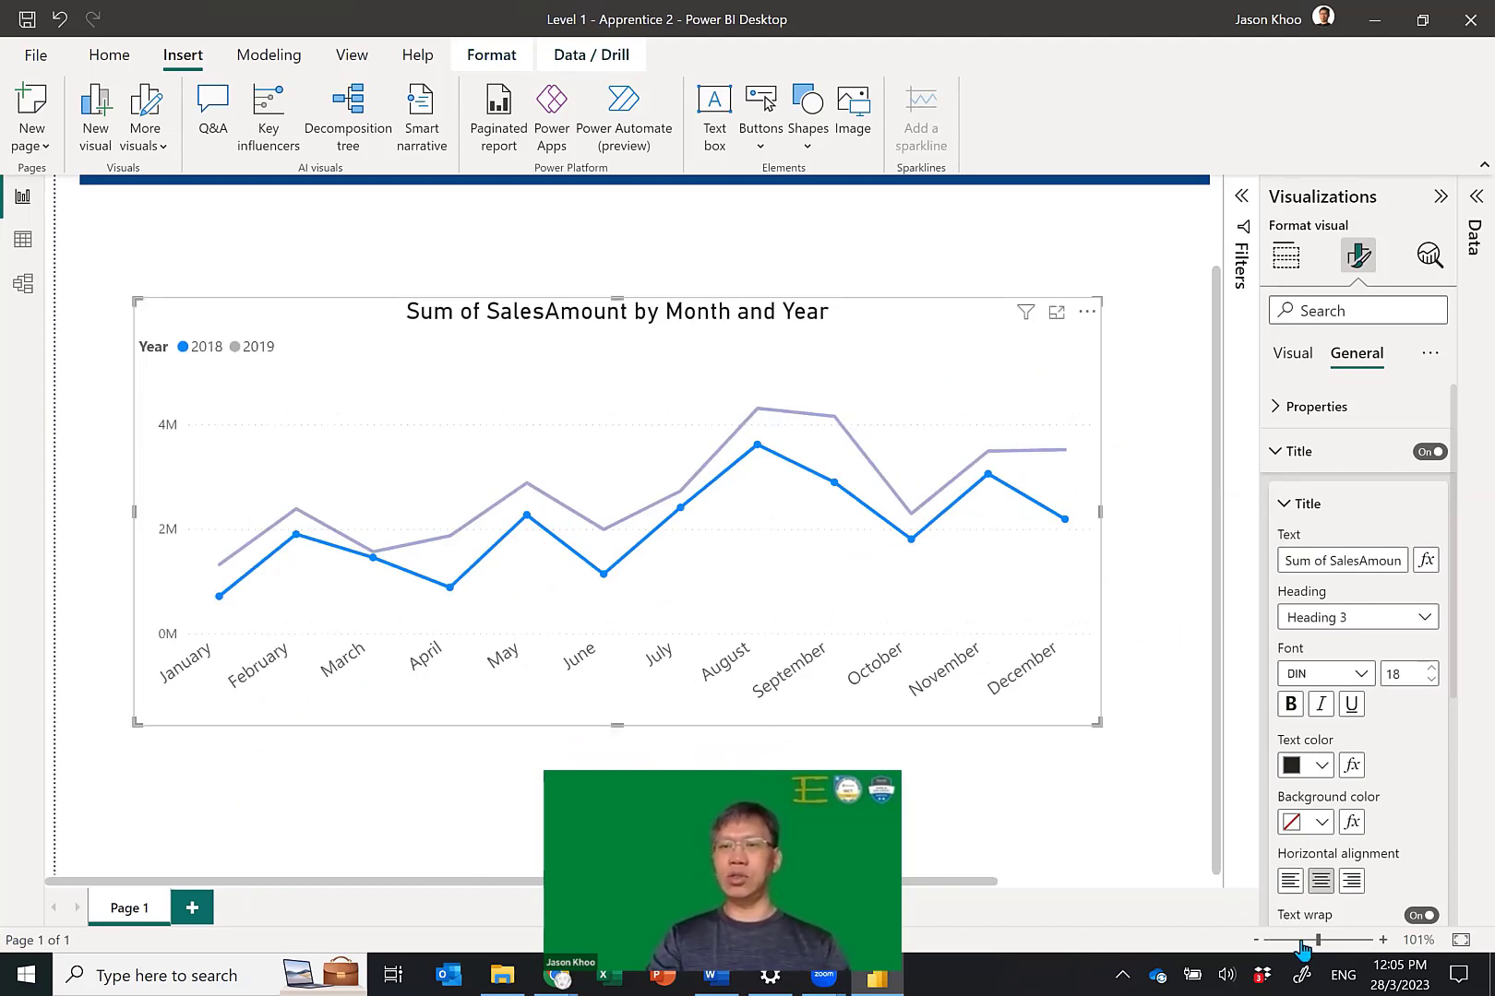
{"action": "left_click", "coordinate": [1302, 940]}
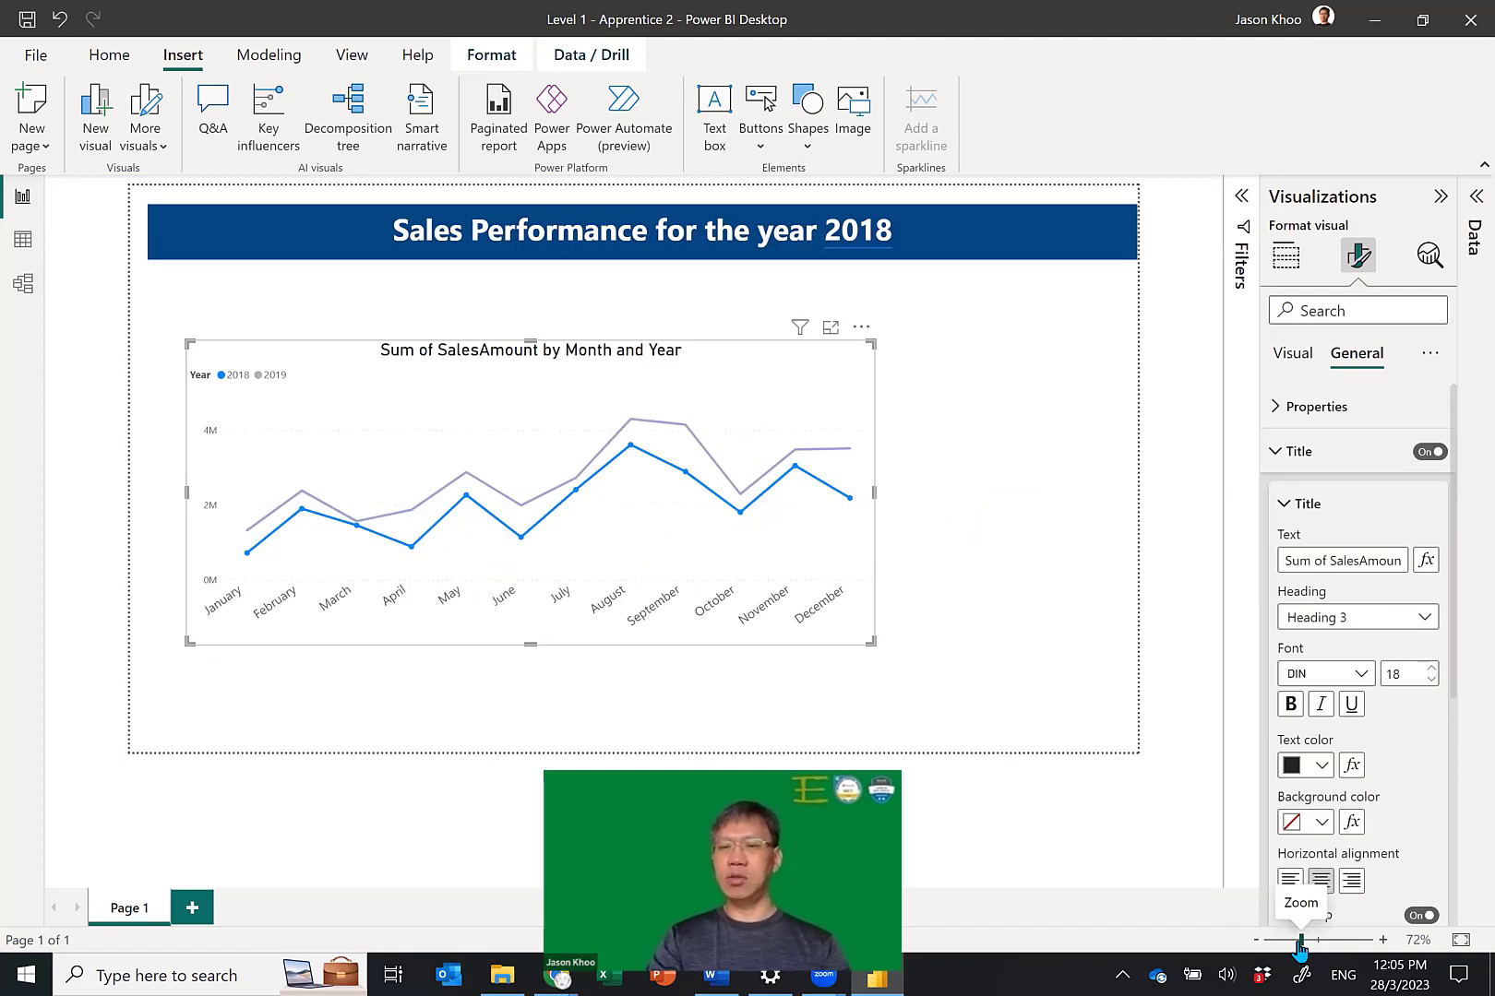
{"action": "left_click_drag", "start_coordinate": [1299, 945], "coordinate": [1297, 946]}
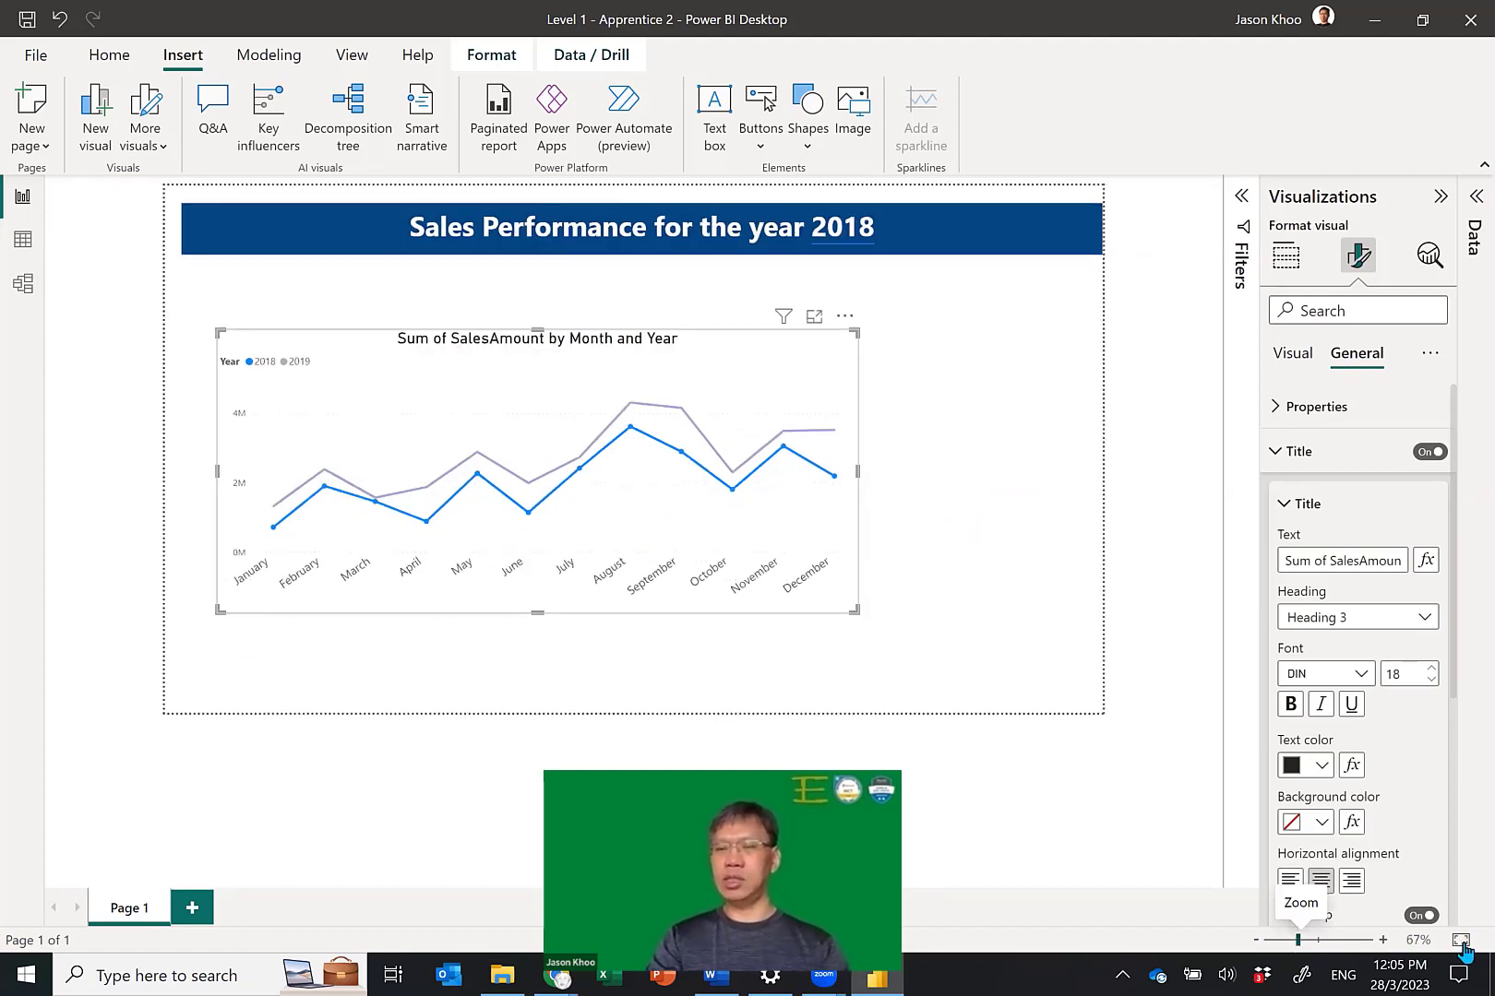
{"action": "left_click", "coordinate": [1460, 941]}
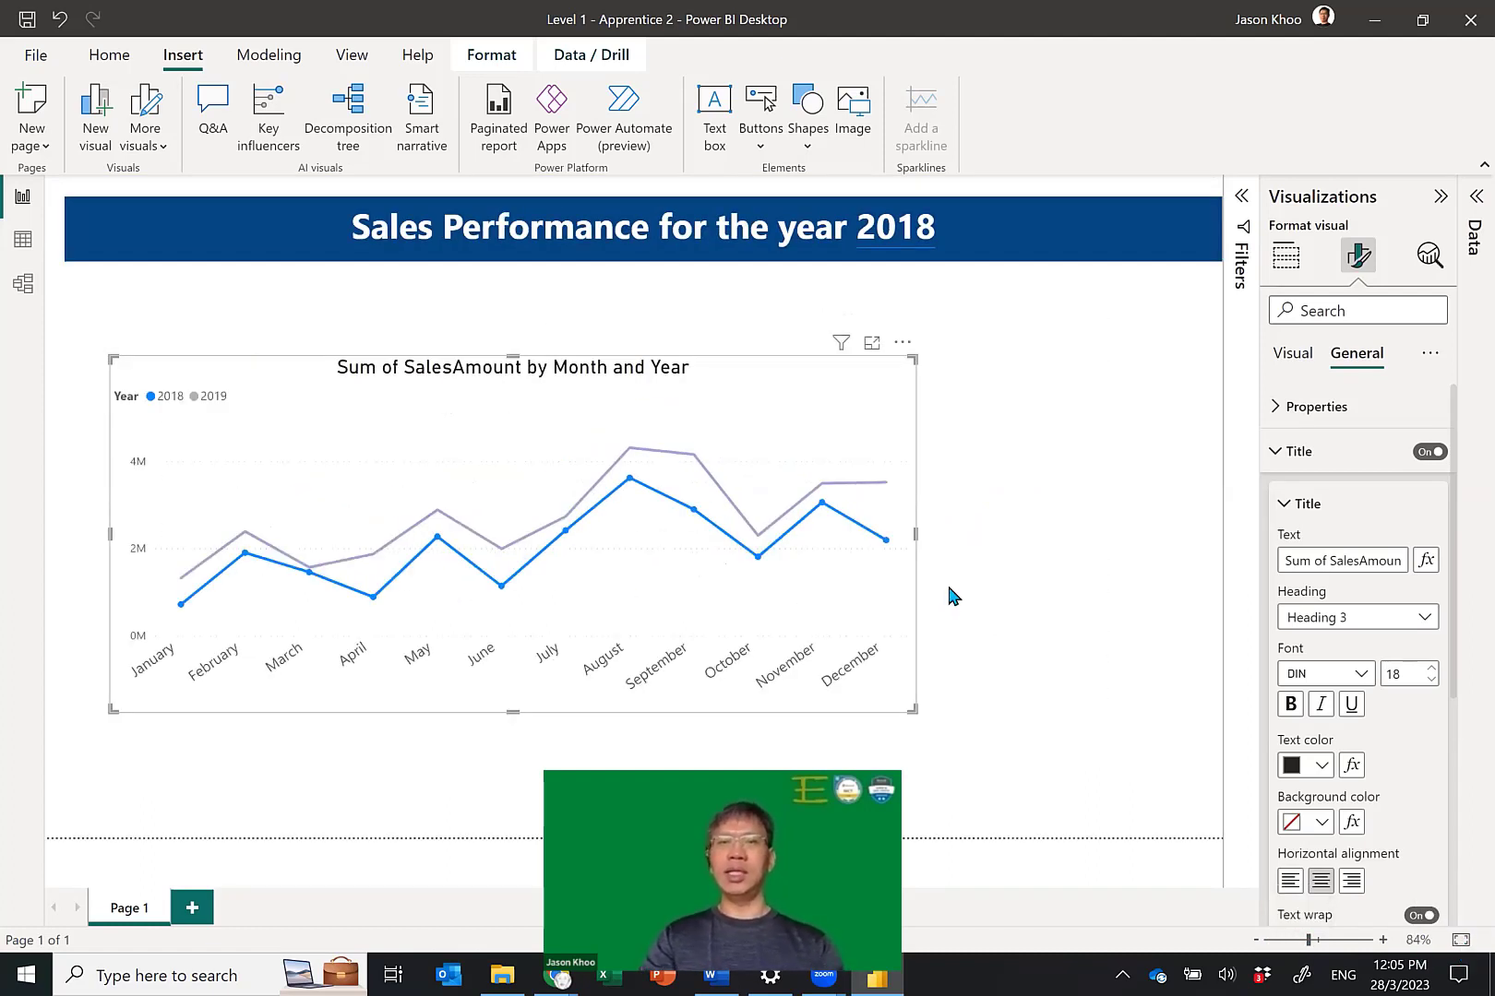
With the filters expanded, move the line chart lower on the page and clear its 2018 legend highlight.
{"action": "left_click", "coordinate": [1240, 199]}
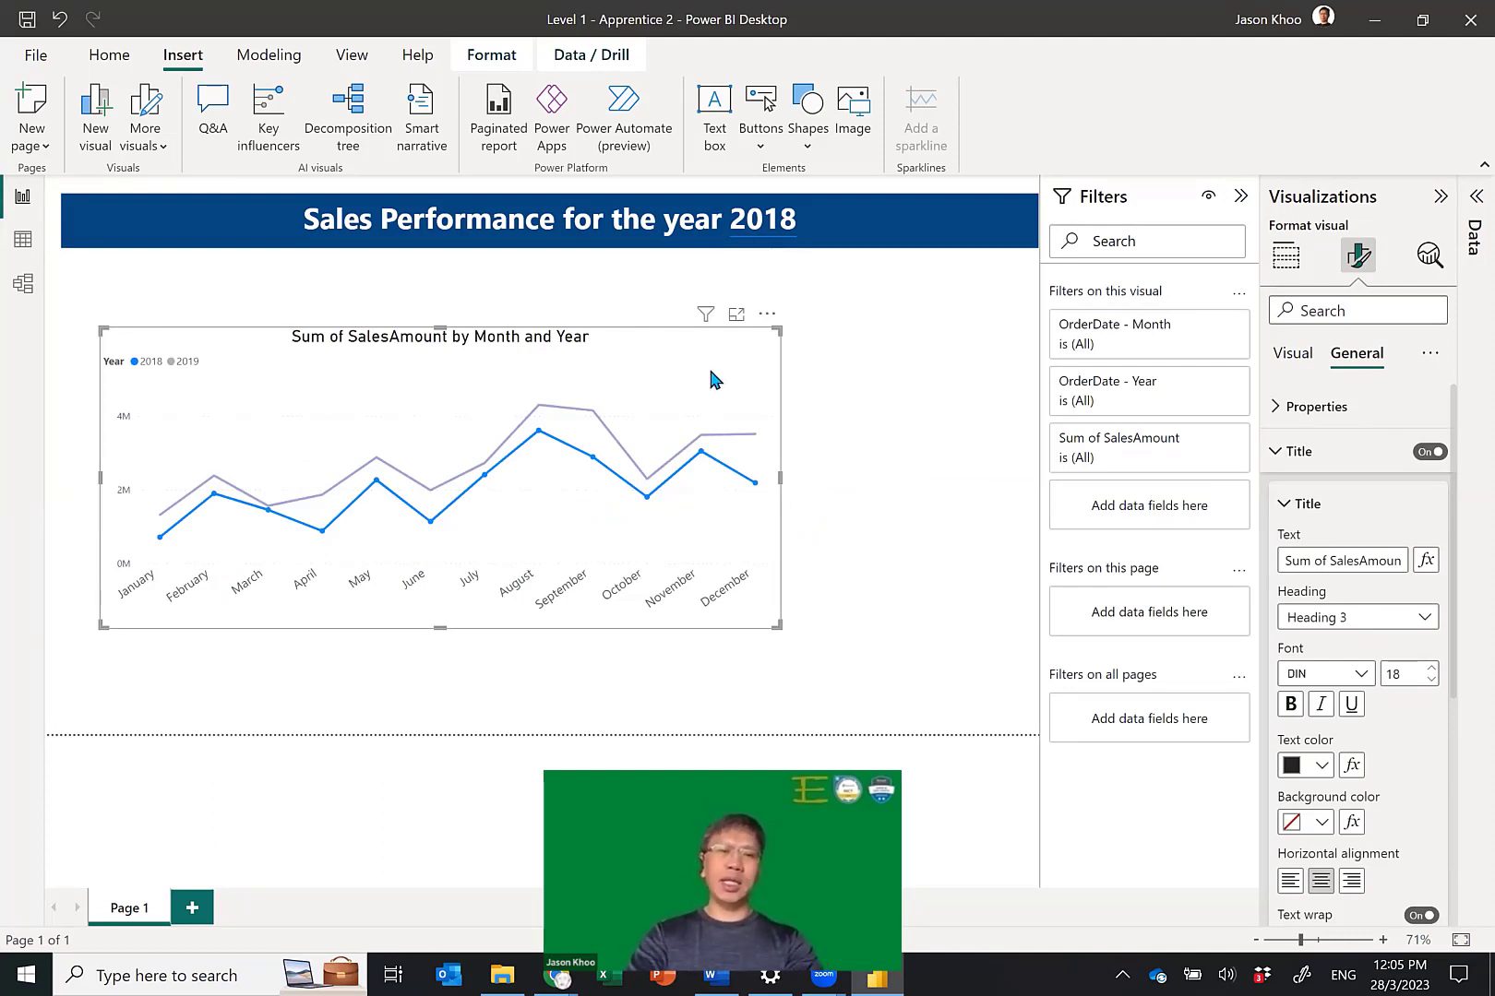
{"action": "left_click_drag", "start_coordinate": [682, 429], "coordinate": [655, 507]}
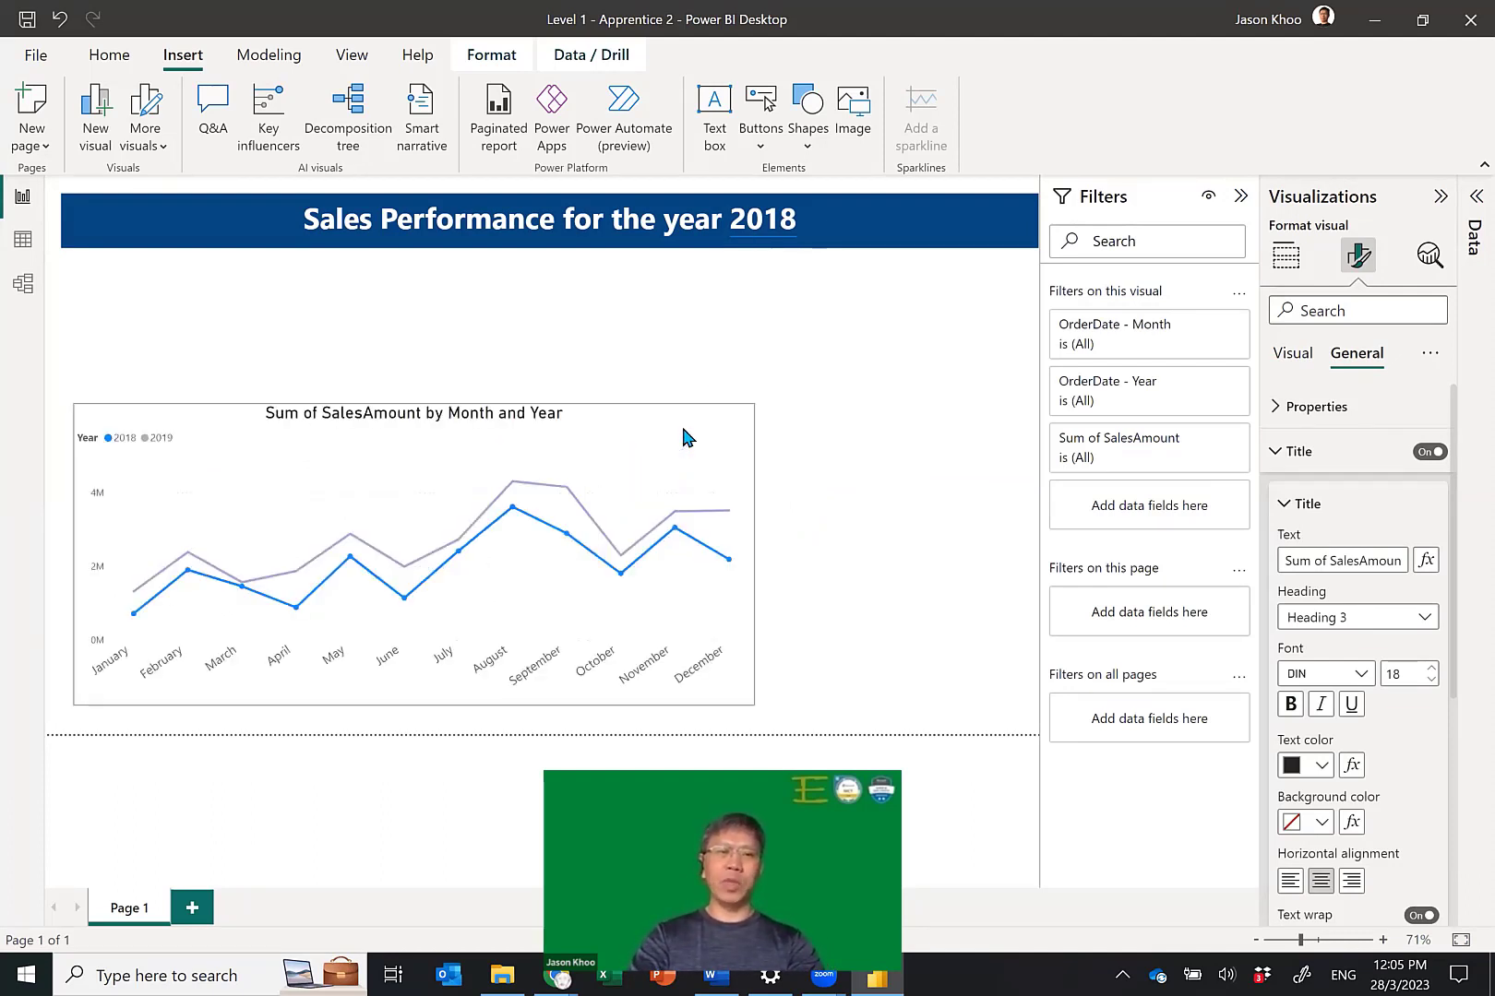
{"action": "left_click", "coordinate": [159, 449]}
{"action": "left_click", "coordinate": [117, 445]}
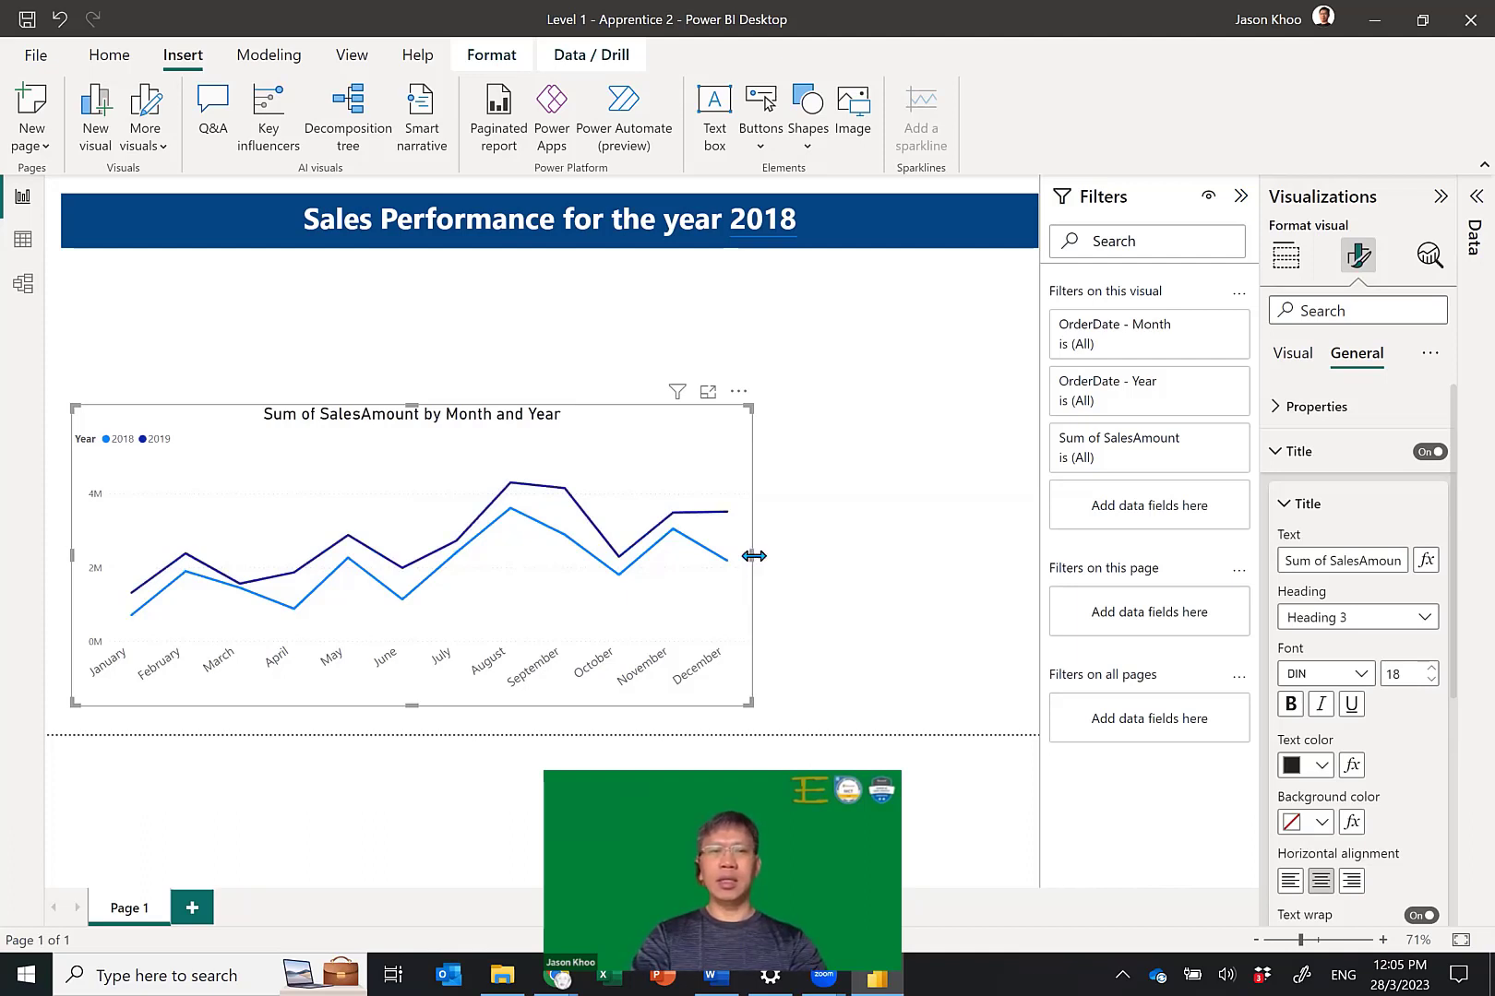
Narrow the line chart to about half the page width and move it into the page's bottom-left corner.
{"action": "left_click_drag", "start_coordinate": [753, 555], "coordinate": [585, 561]}
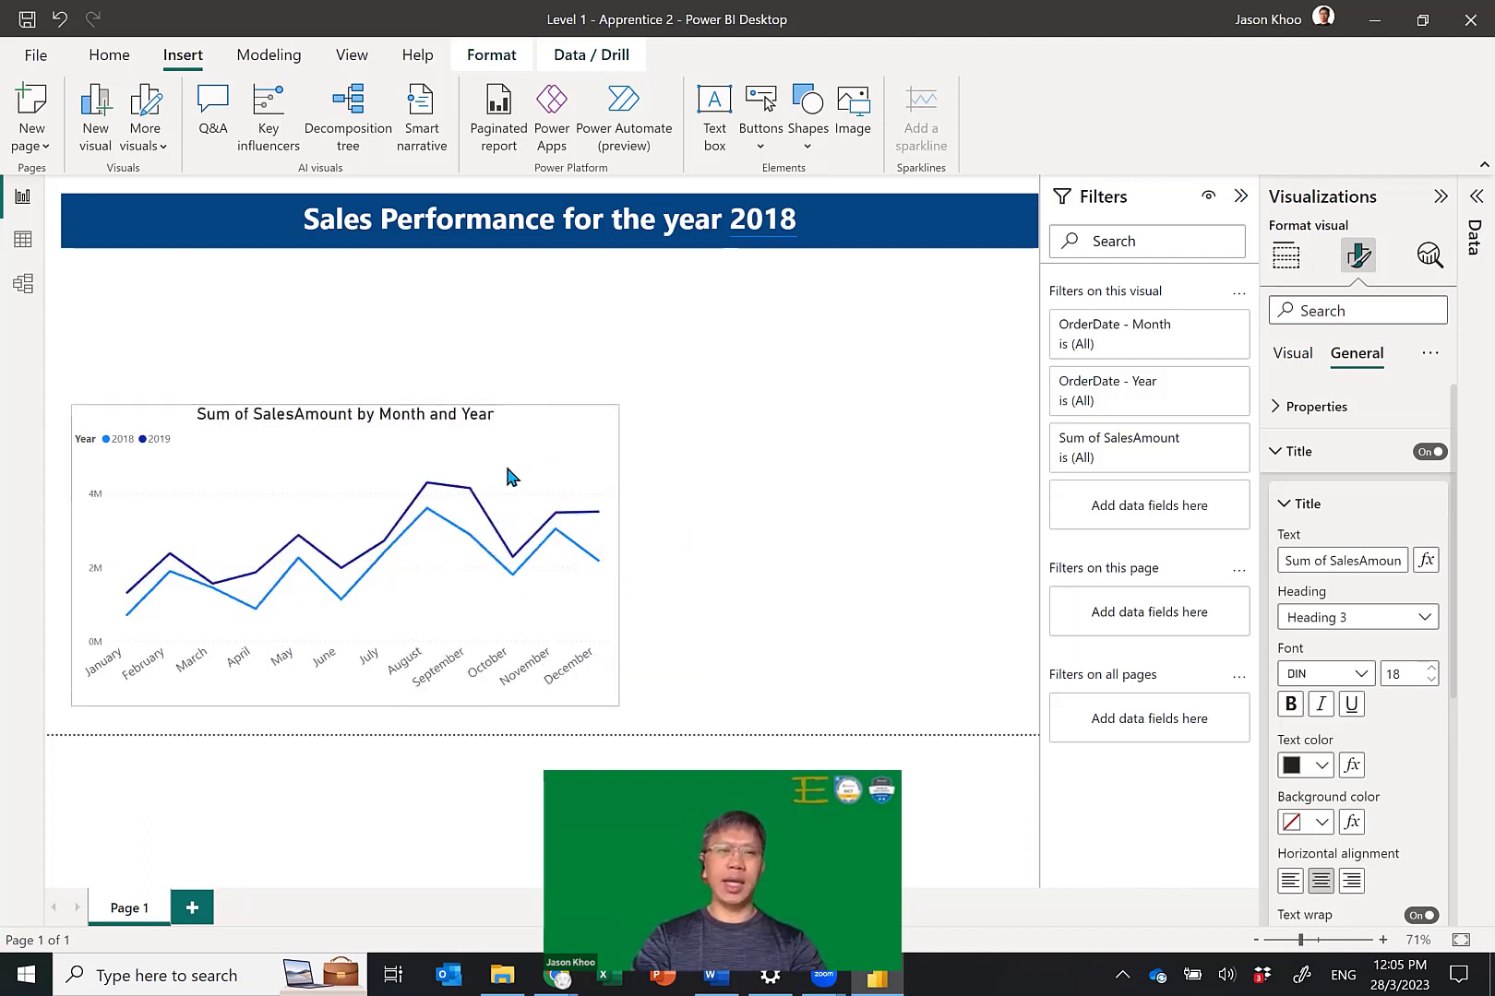
{"action": "left_click_drag", "start_coordinate": [531, 456], "coordinate": [506, 469]}
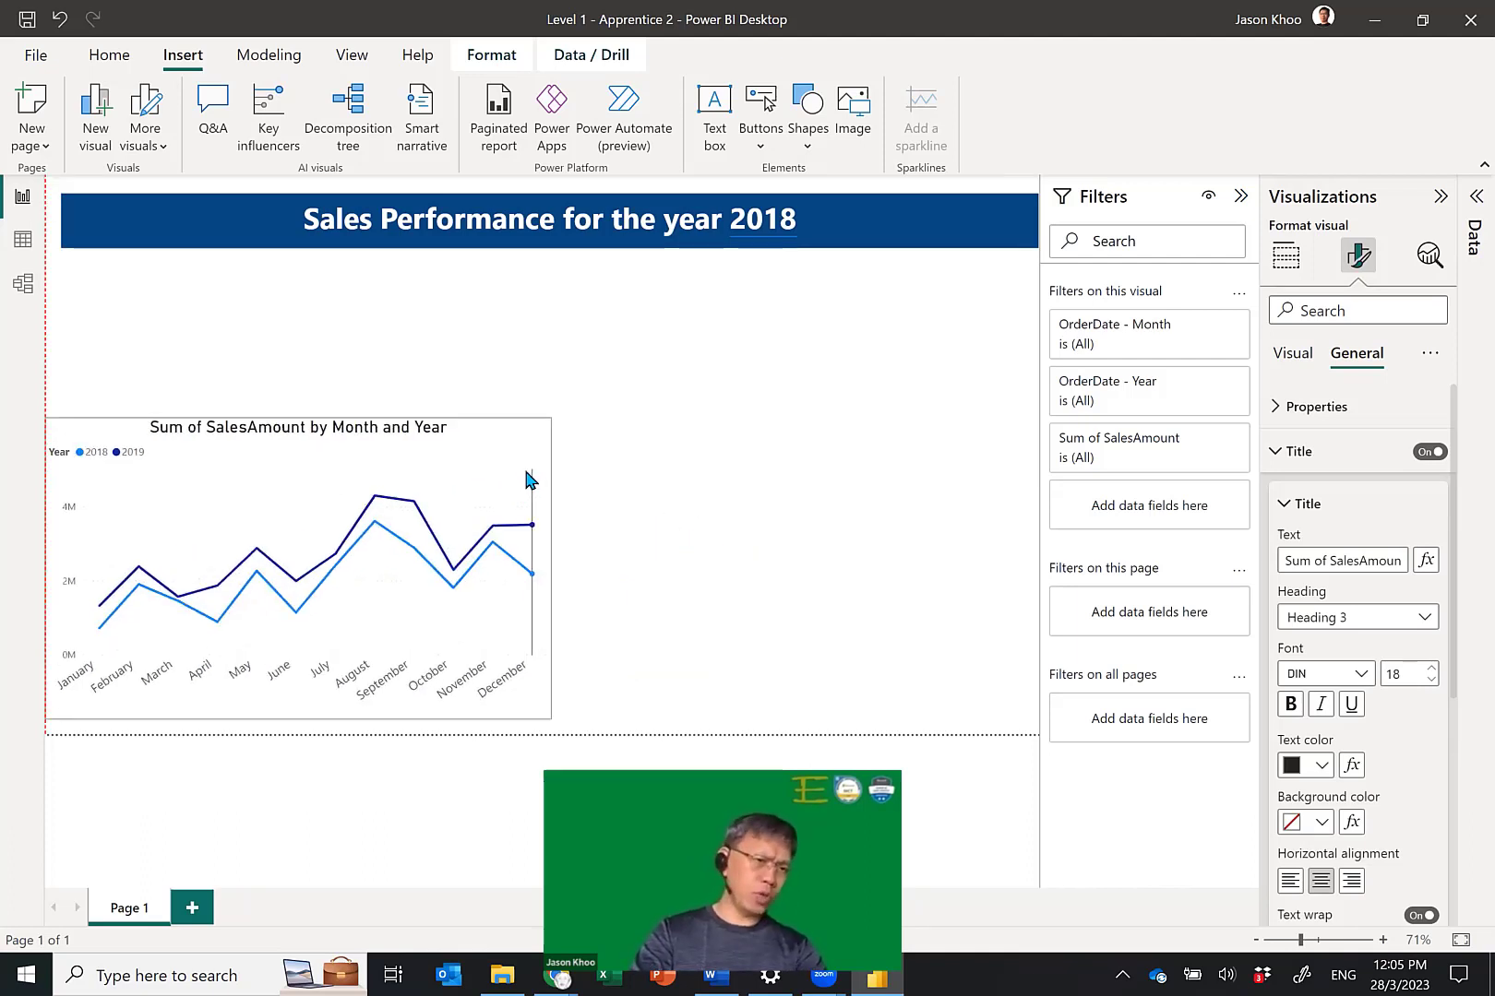
{"action": "mouse_move", "coordinate": [520, 492]}
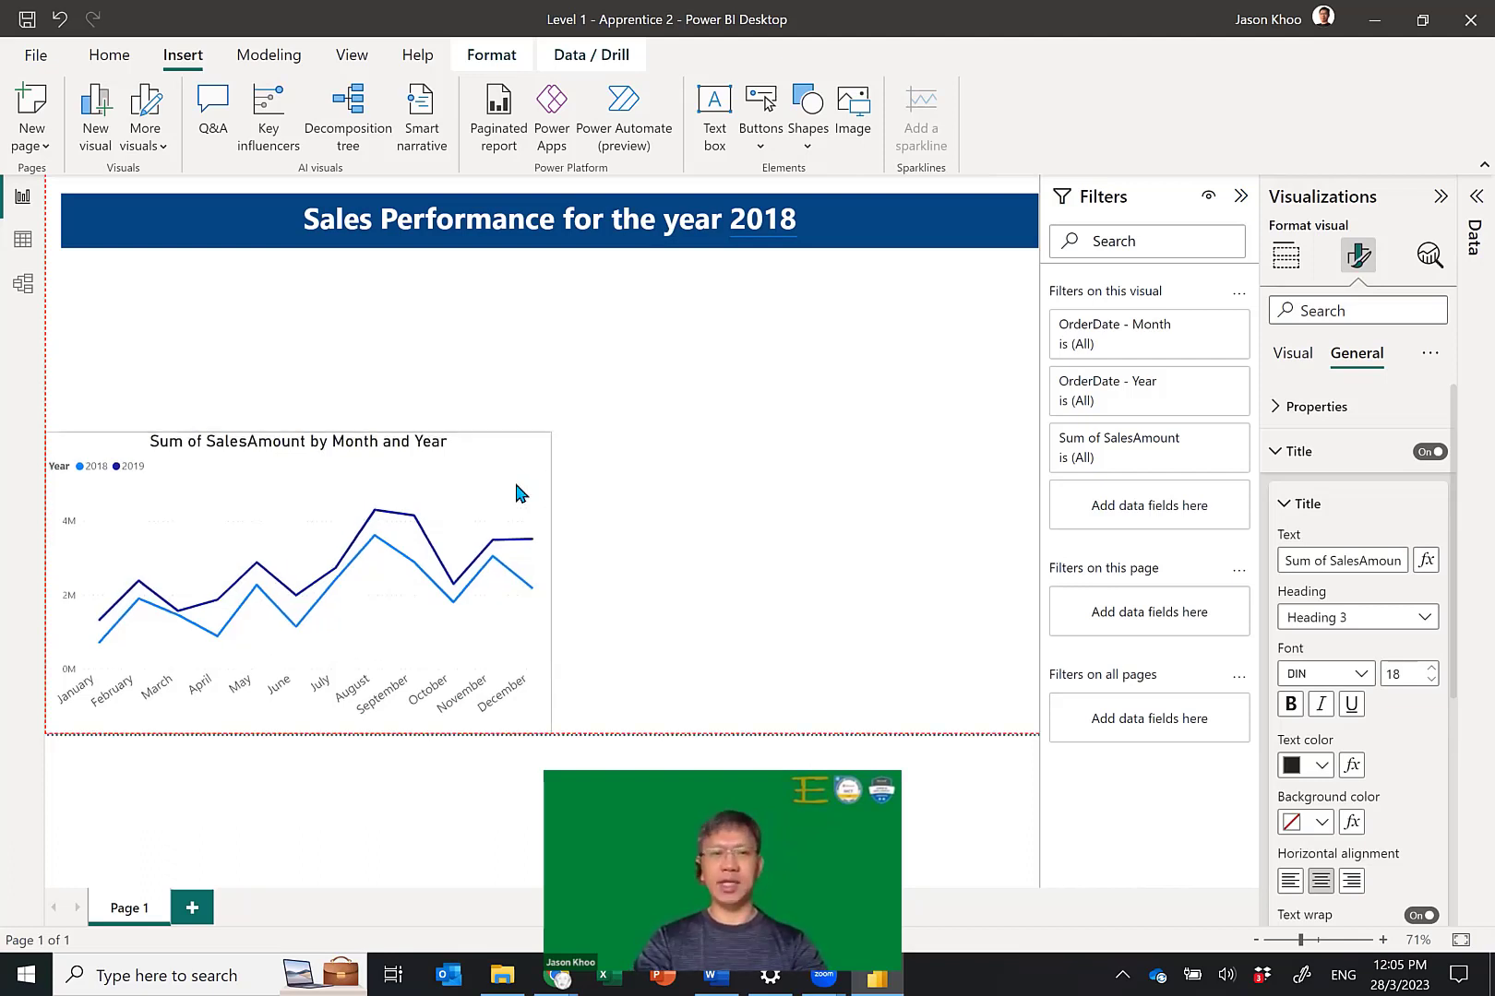
Extend the sales heading text box to the page's left edge and move it up against the page's top edge.
{"action": "left_click", "coordinate": [69, 219]}
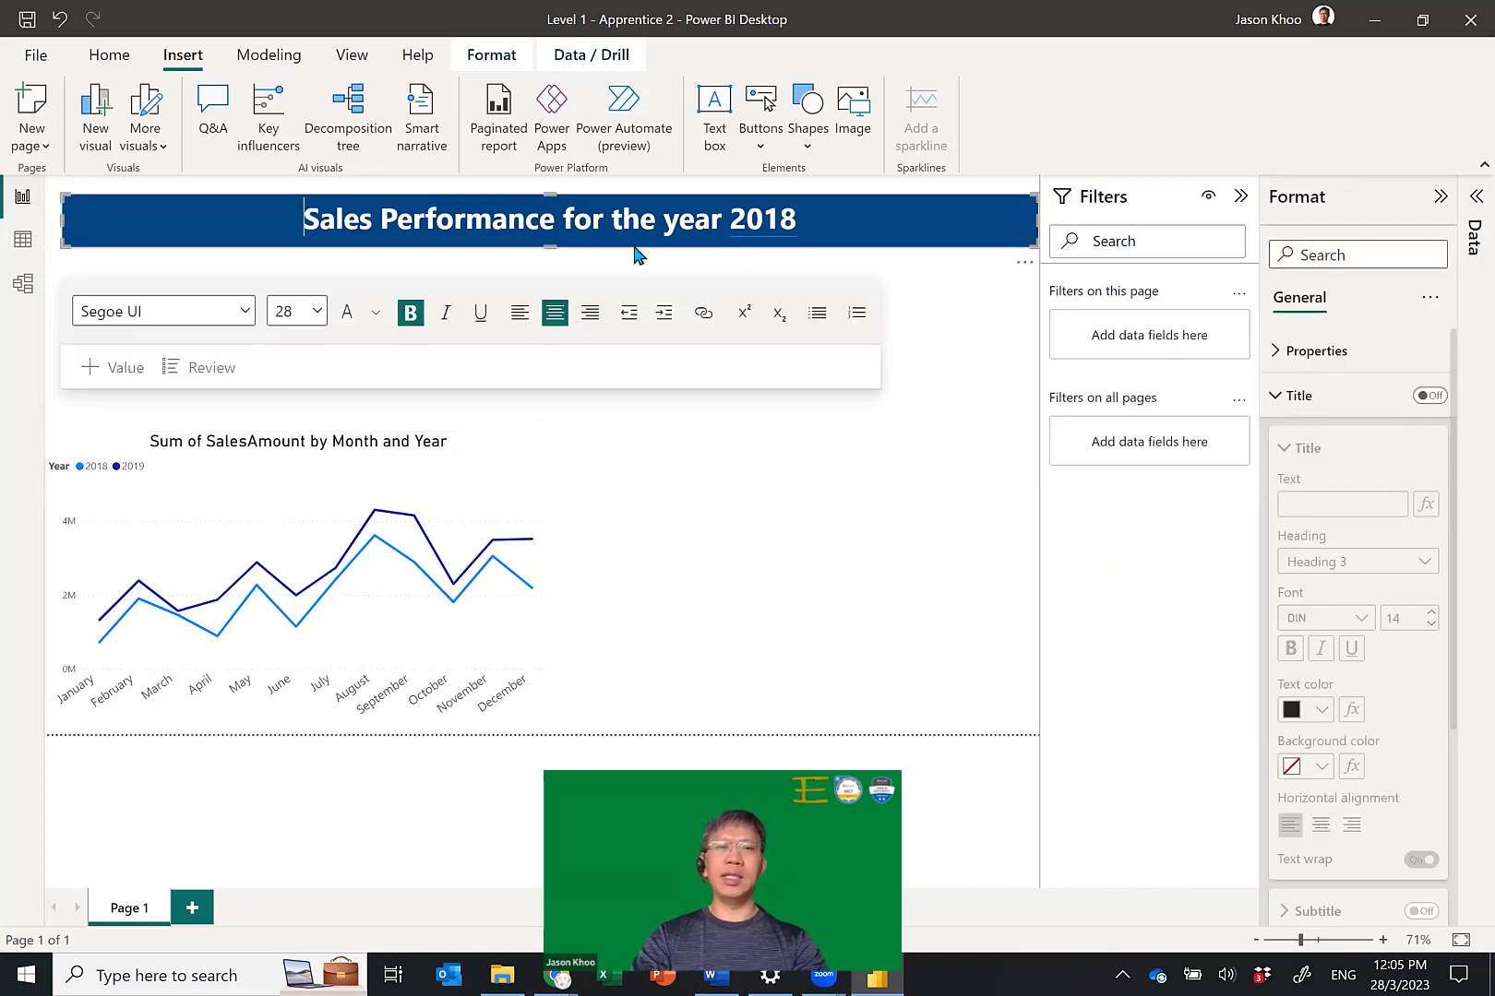
{"action": "left_click_drag", "start_coordinate": [63, 220], "coordinate": [44, 214]}
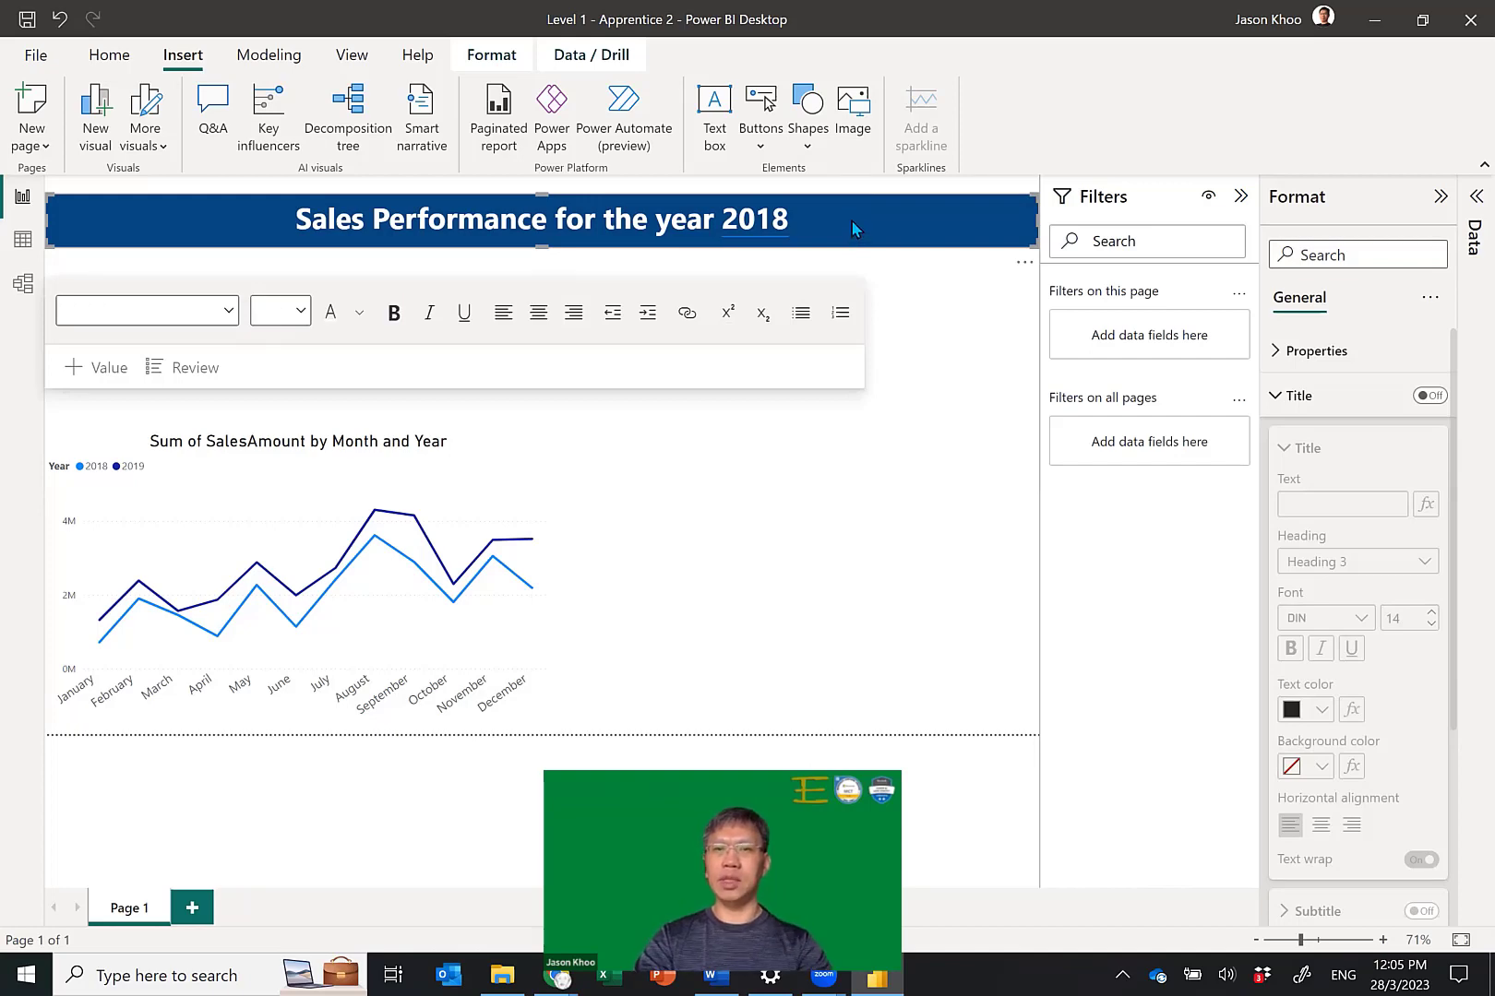
{"action": "left_click_drag", "start_coordinate": [851, 233], "coordinate": [858, 217]}
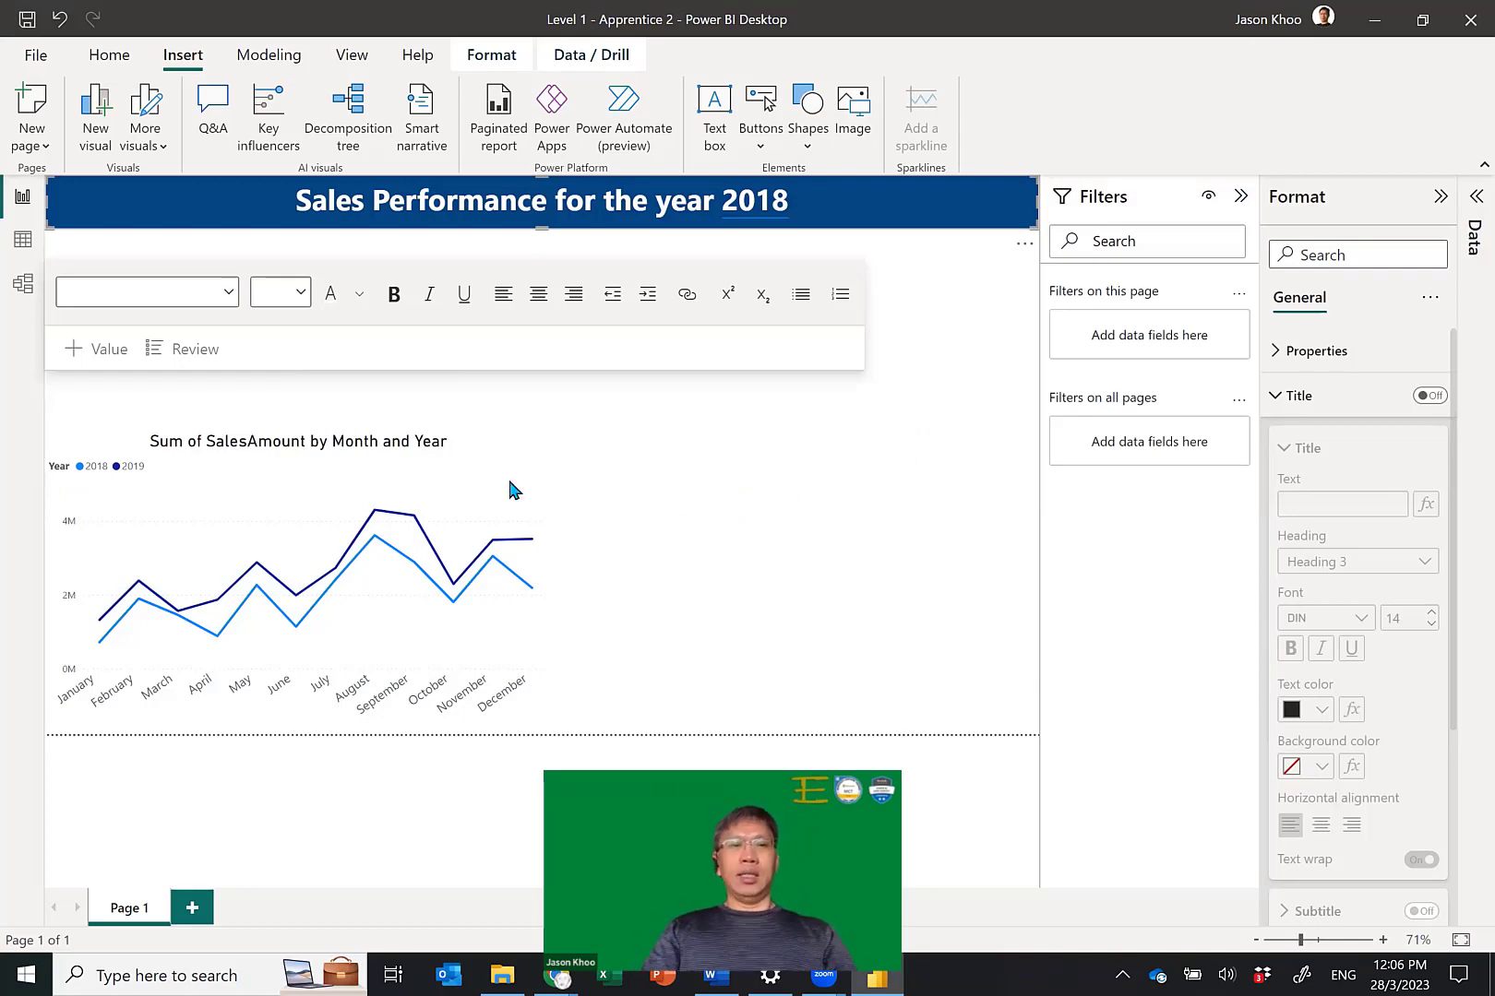
{"action": "mouse_move", "coordinate": [461, 462]}
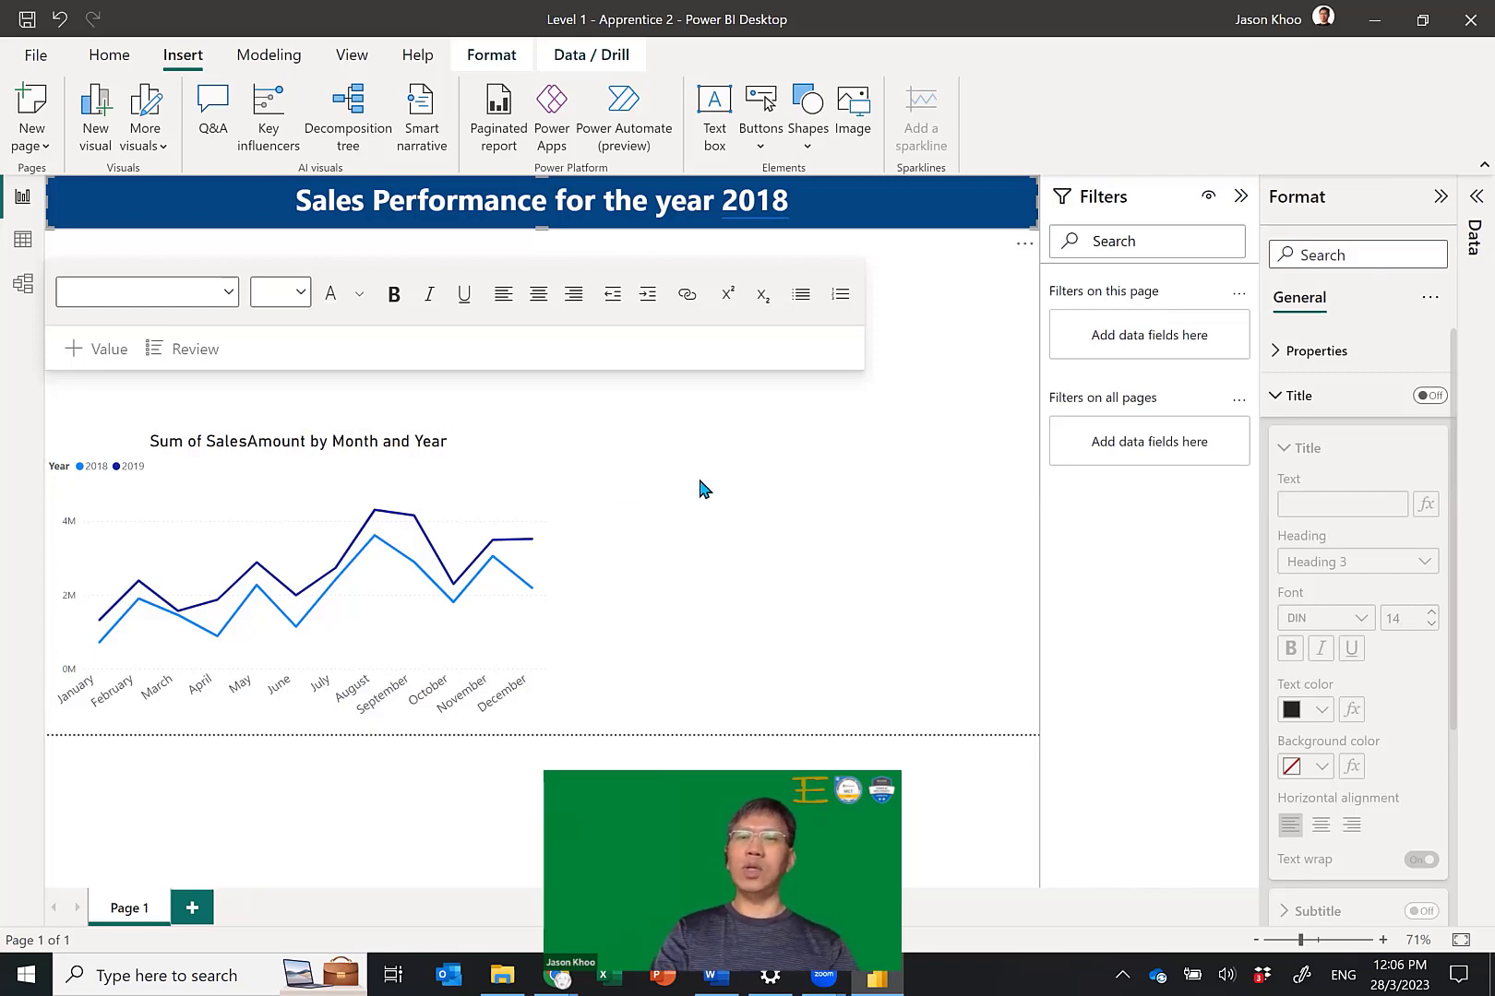
{"action": "mouse_move", "coordinate": [524, 454]}
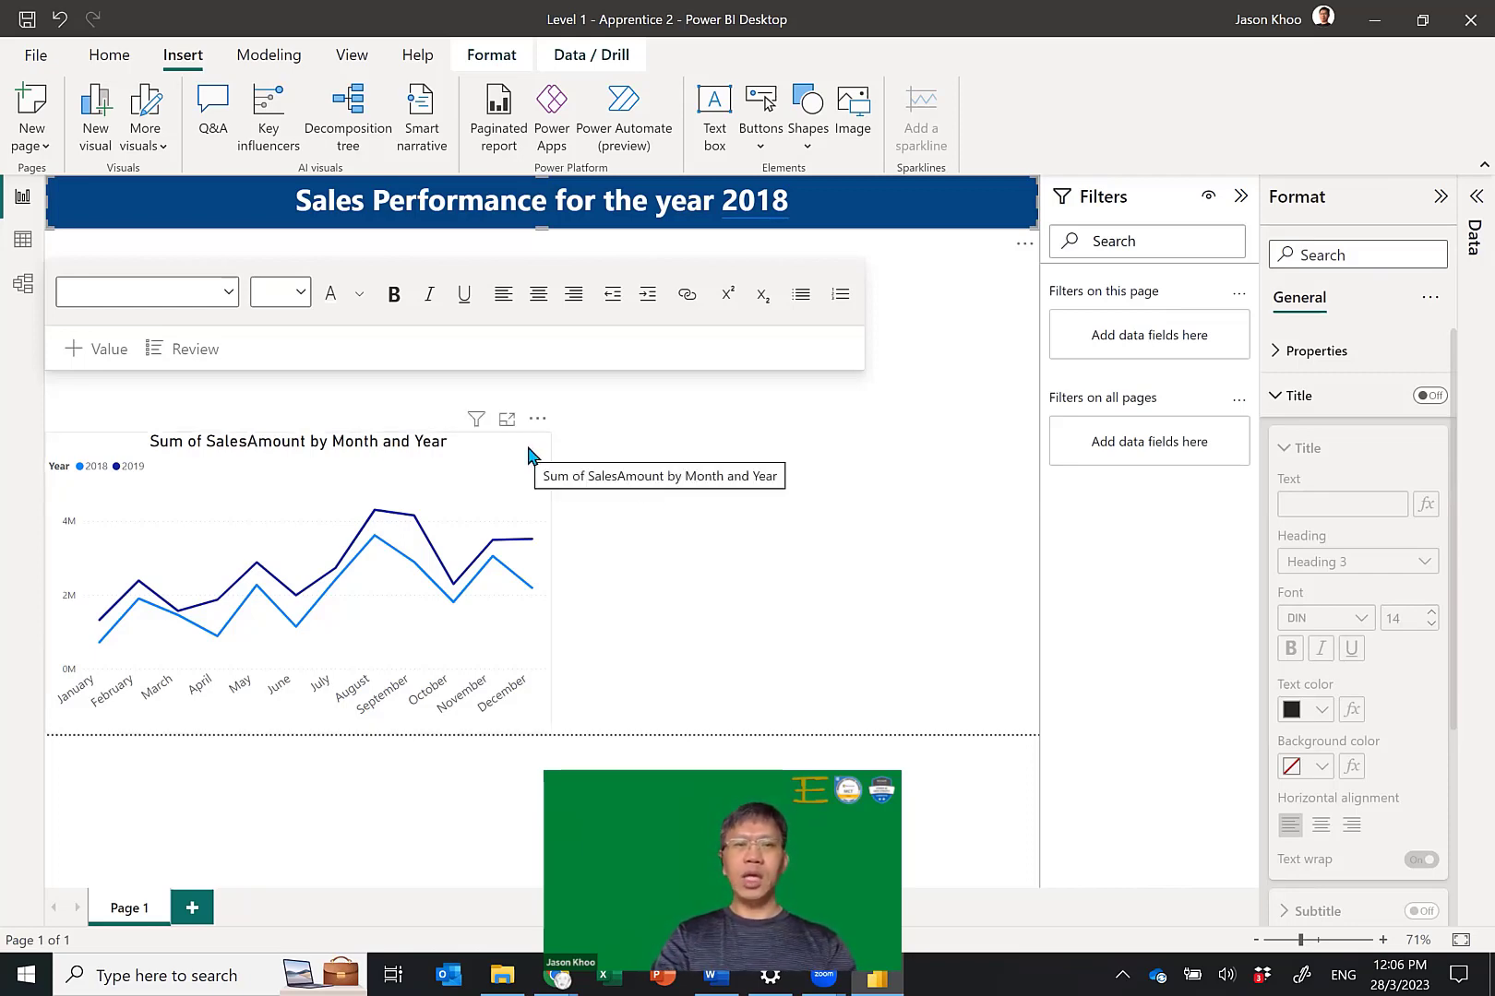
{"action": "left_click", "coordinate": [809, 488]}
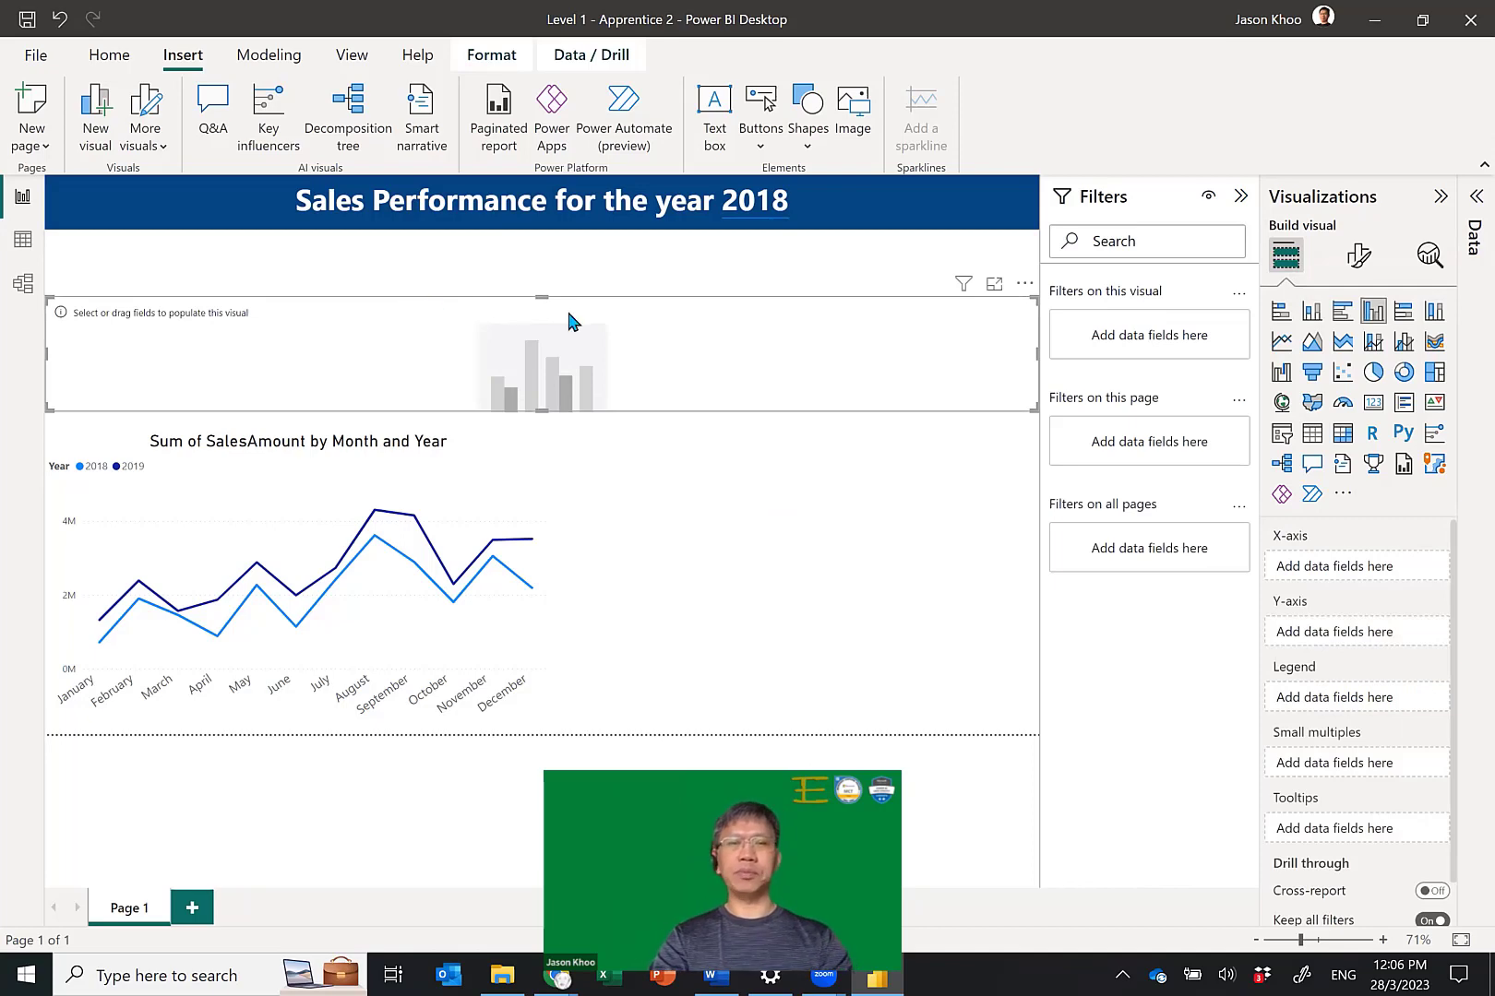
{"action": "left_click_drag", "start_coordinate": [571, 321], "coordinate": [394, 373]}
{"action": "left_click_drag", "start_coordinate": [513, 373], "coordinate": [651, 373]}
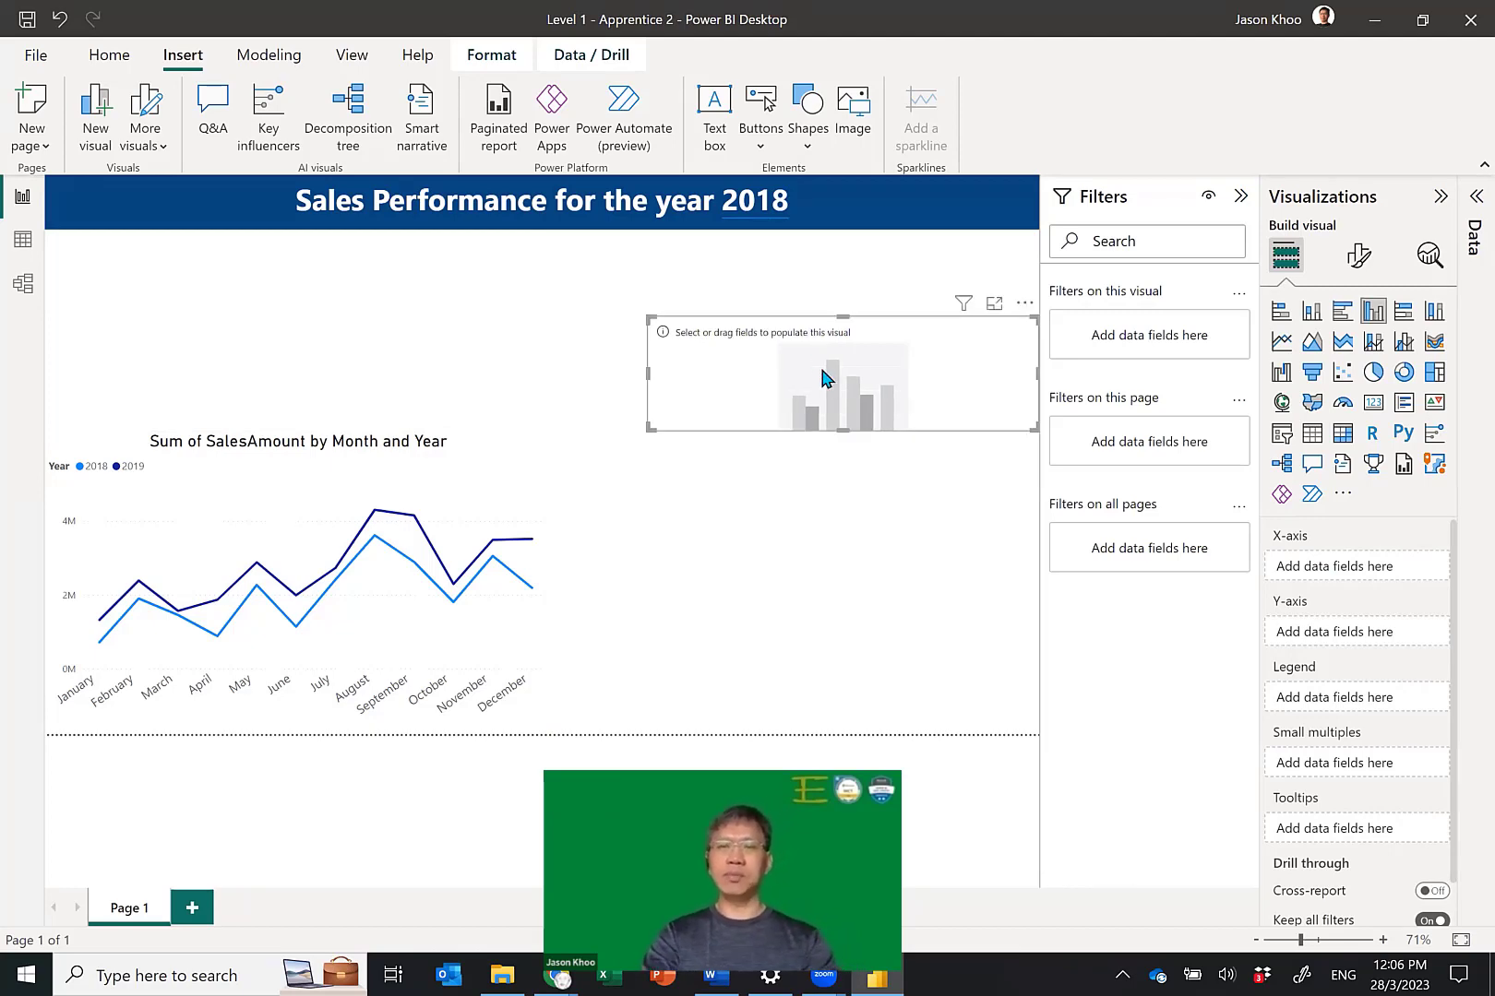
{"action": "key", "text": "Delete"}
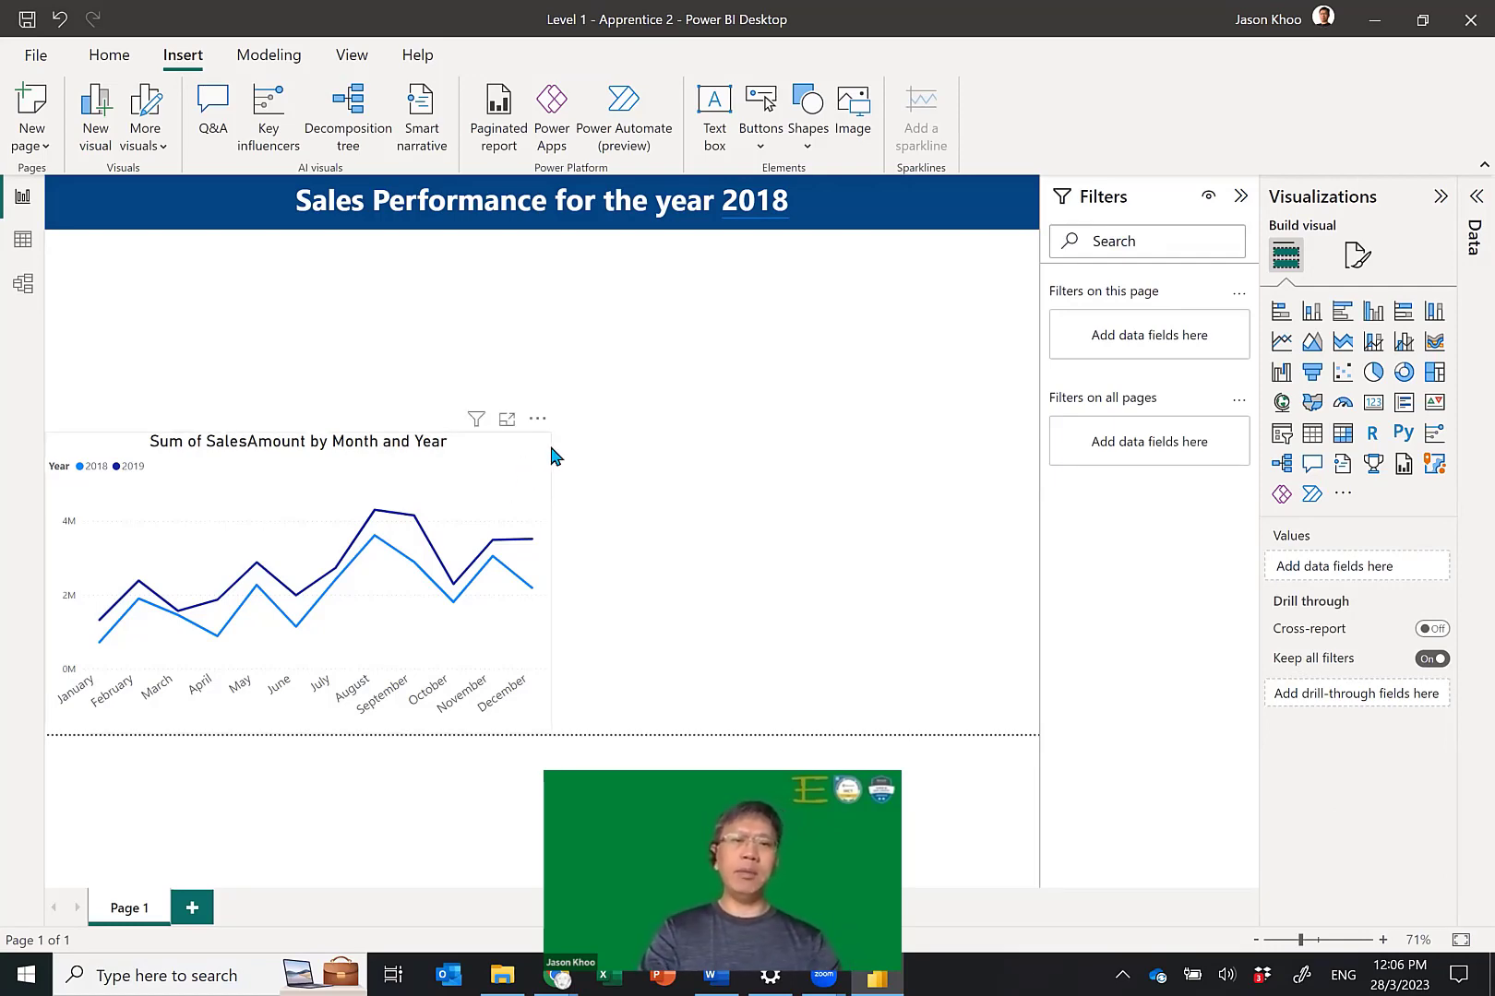
Enlarge the line chart upward and to the right, keeping its bottom-left corner in place.
{"action": "left_click_drag", "start_coordinate": [536, 435], "coordinate": [884, 359]}
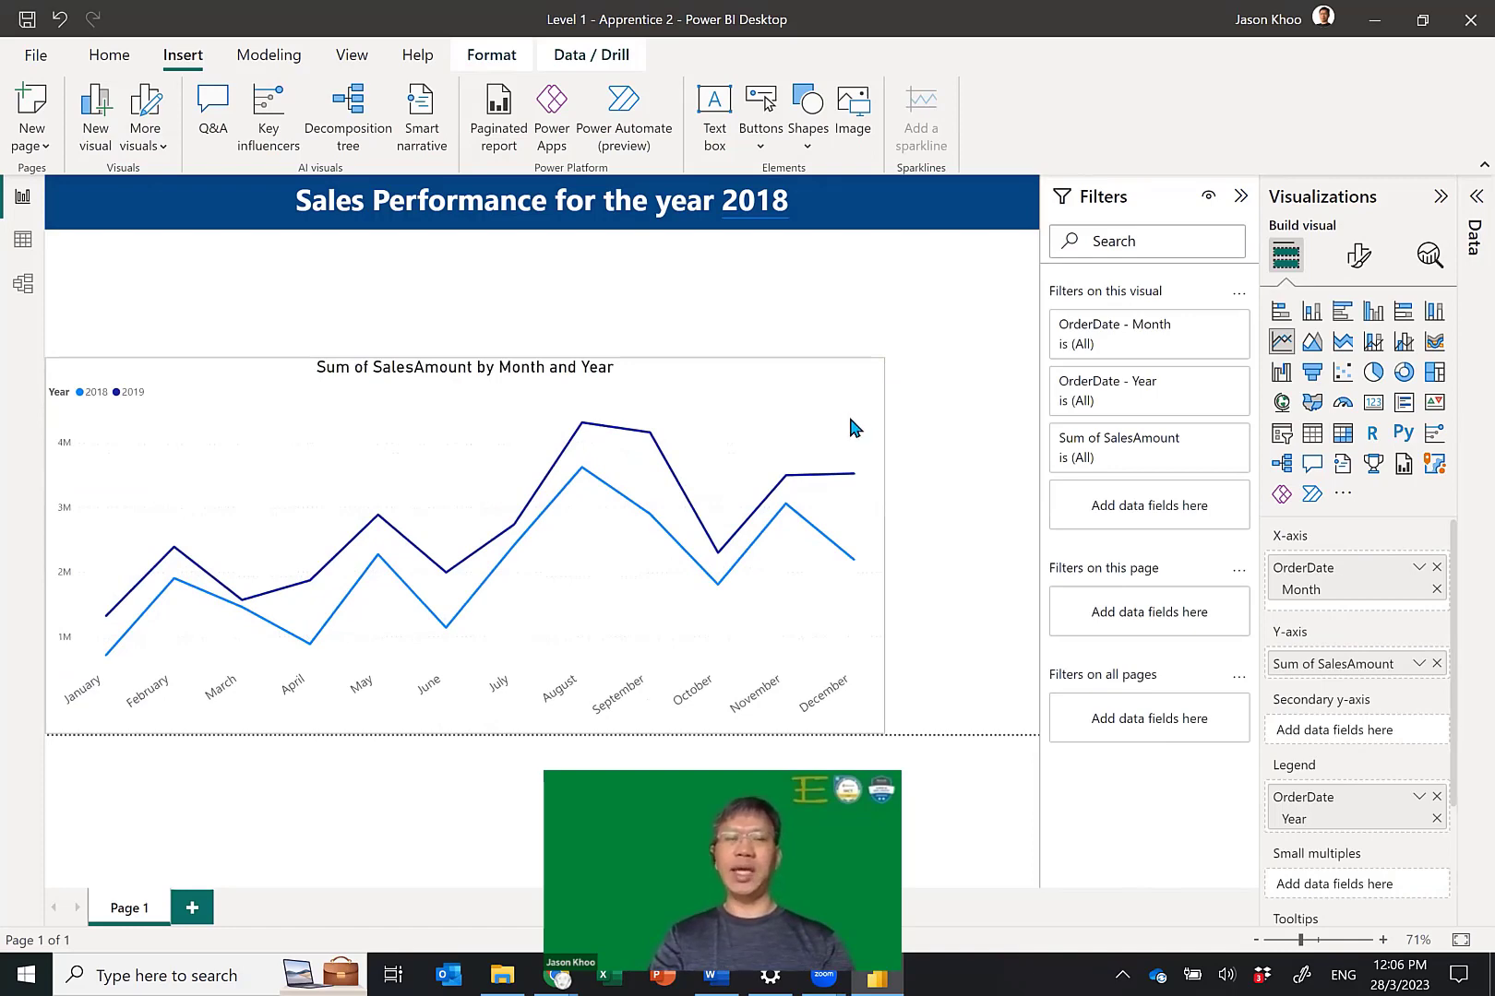
{"action": "mouse_move", "coordinate": [851, 424]}
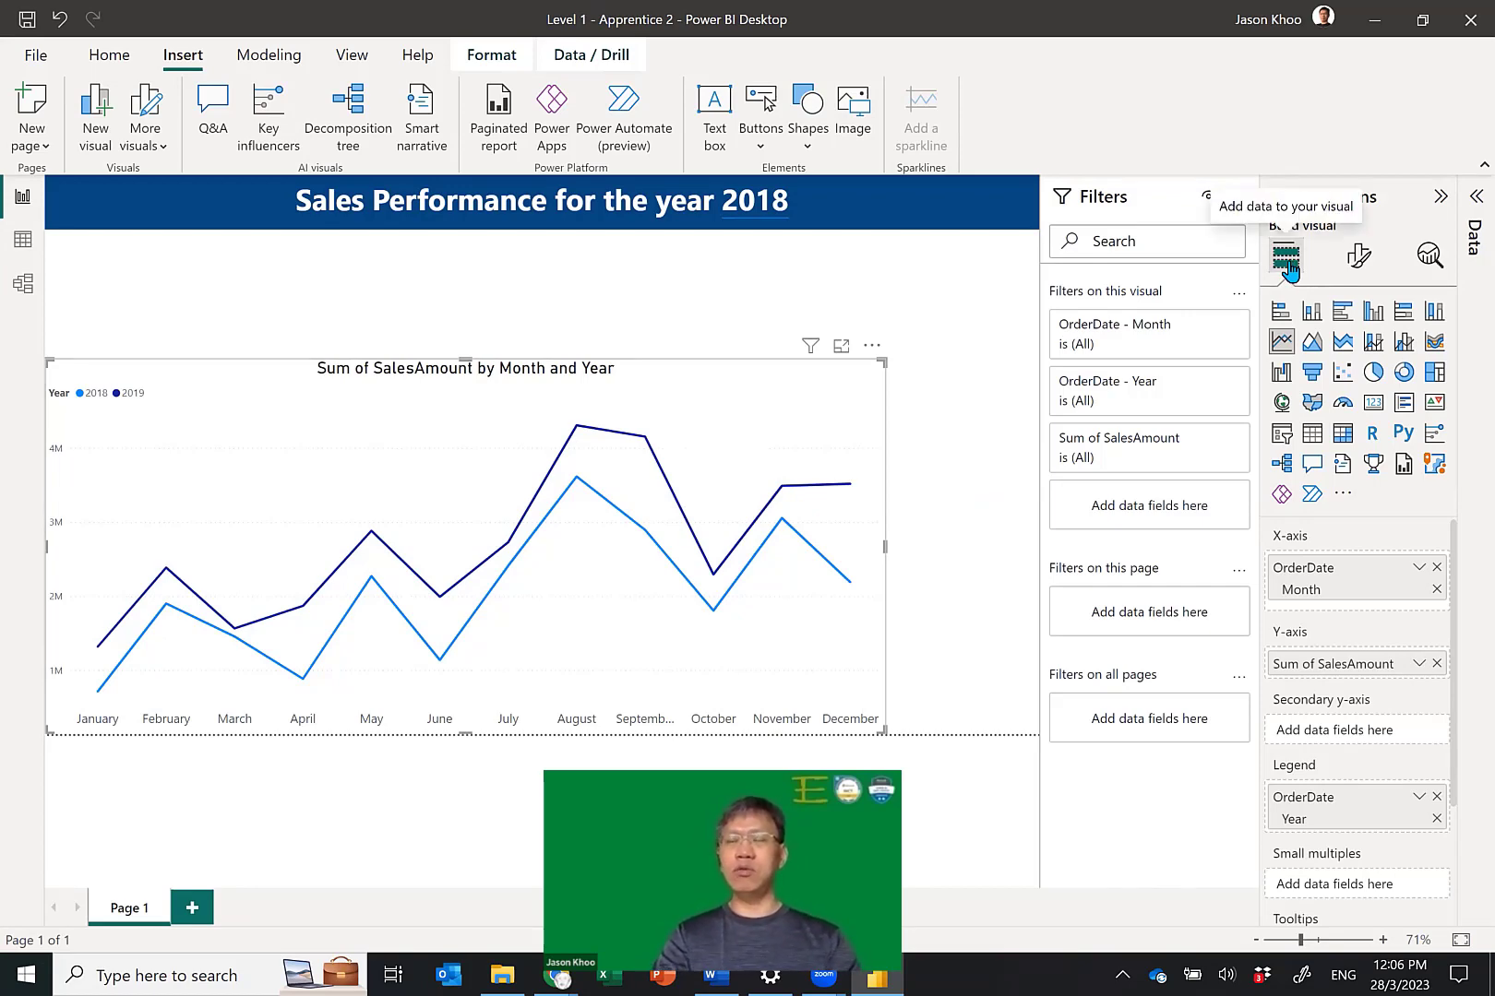
Add an average line for the Sum of SalesAmount series to the line chart.
{"action": "left_click", "coordinate": [1358, 259]}
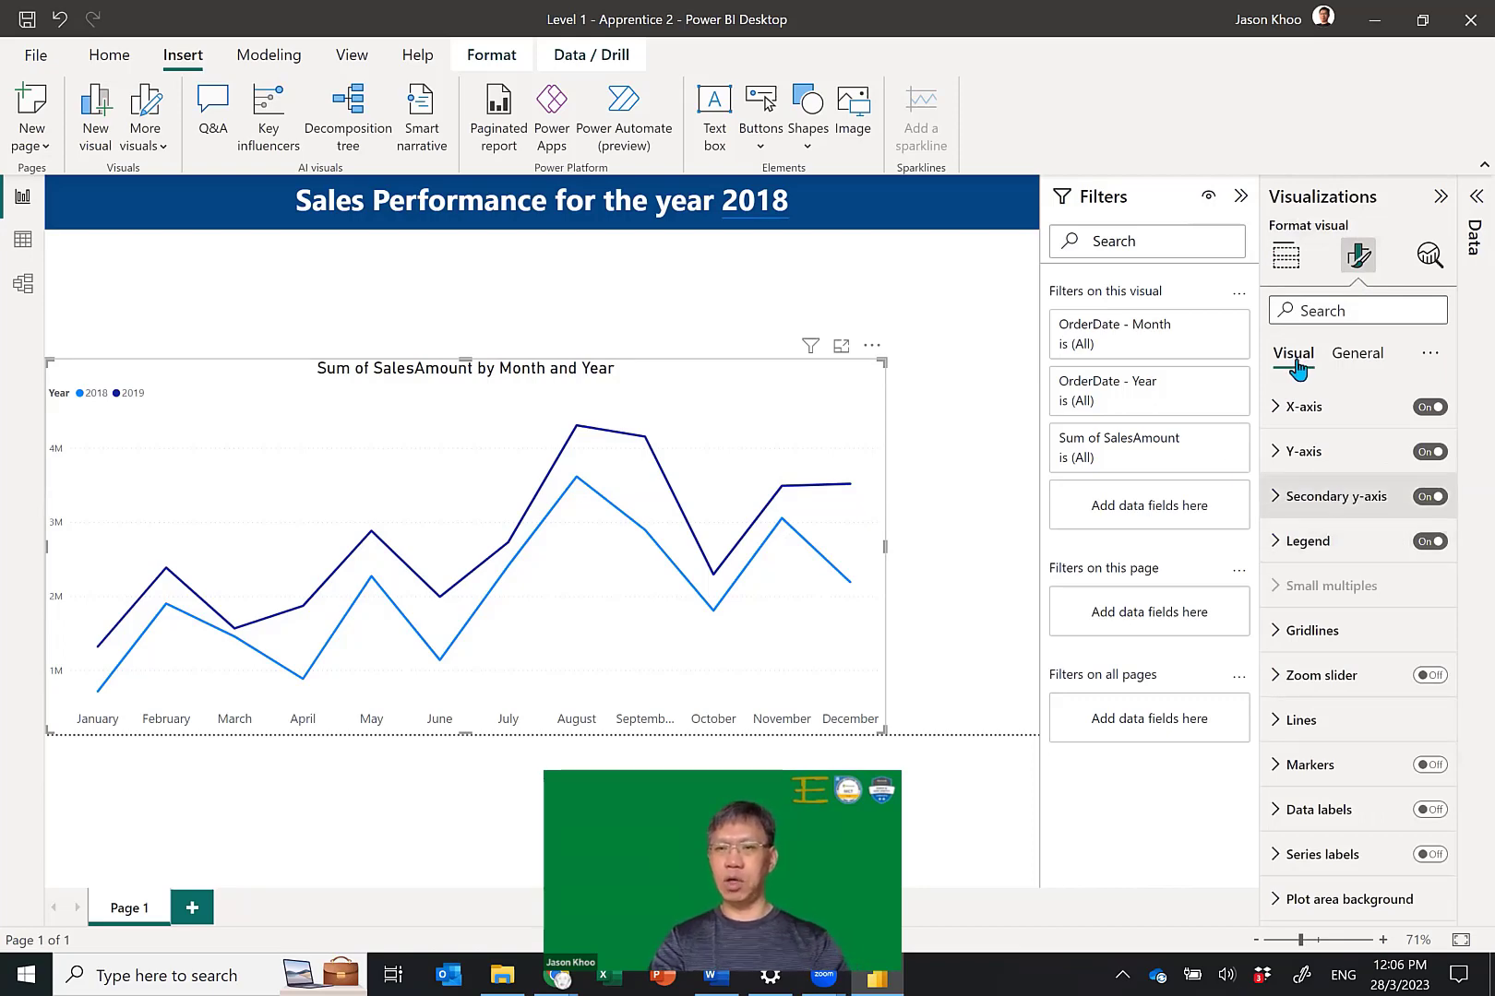
{"action": "left_click", "coordinate": [1429, 258]}
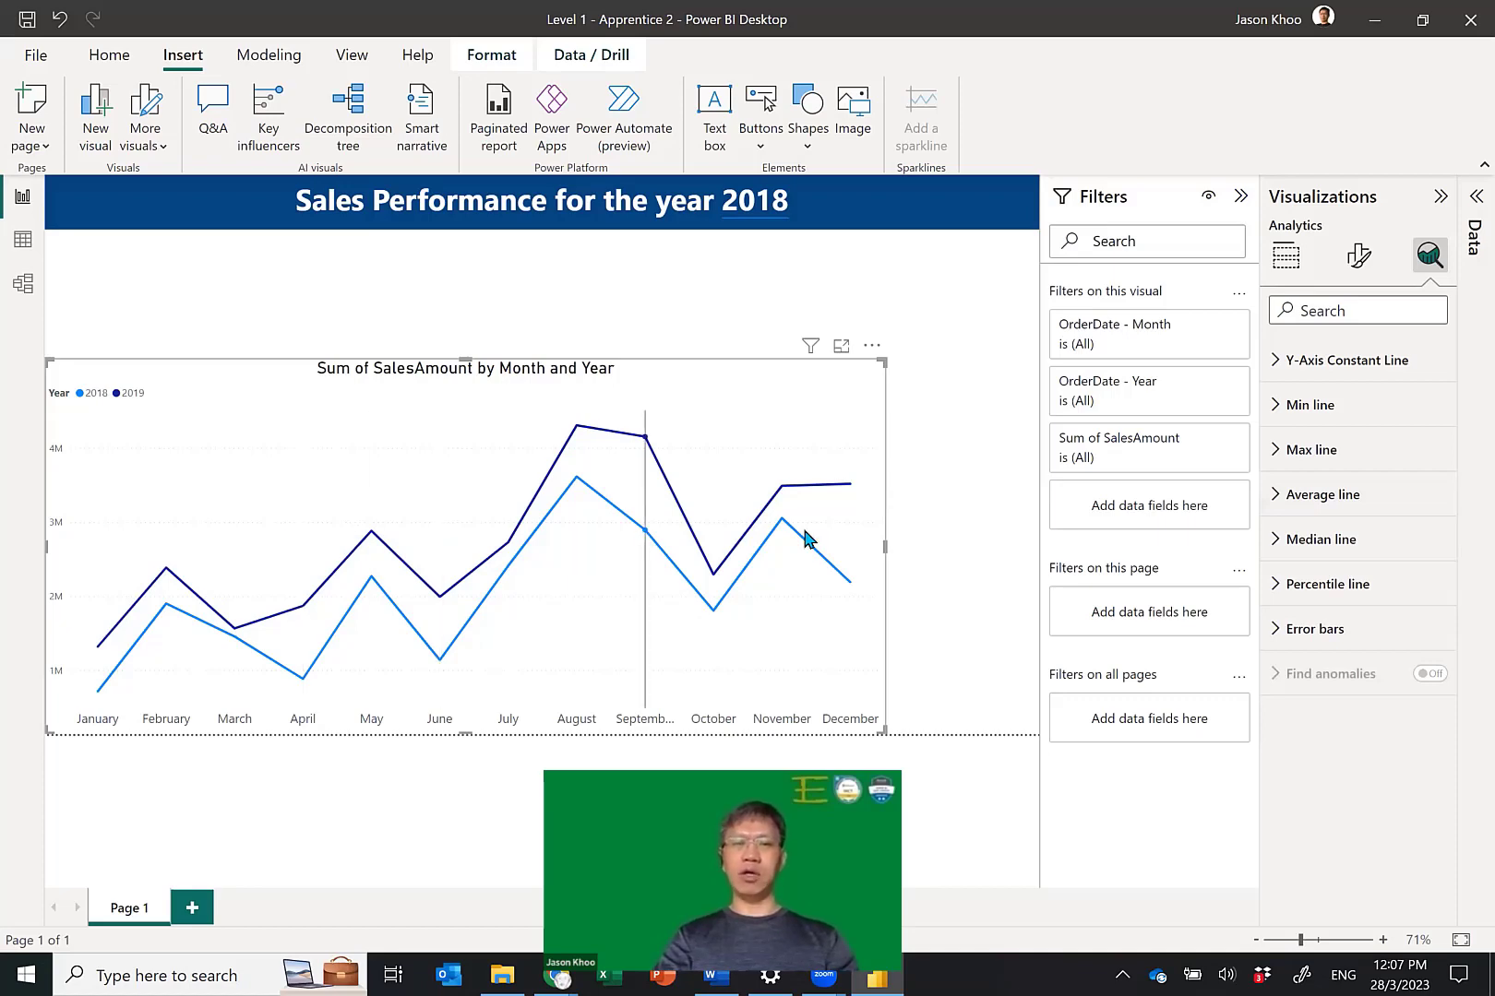
{"action": "left_click", "coordinate": [1276, 499]}
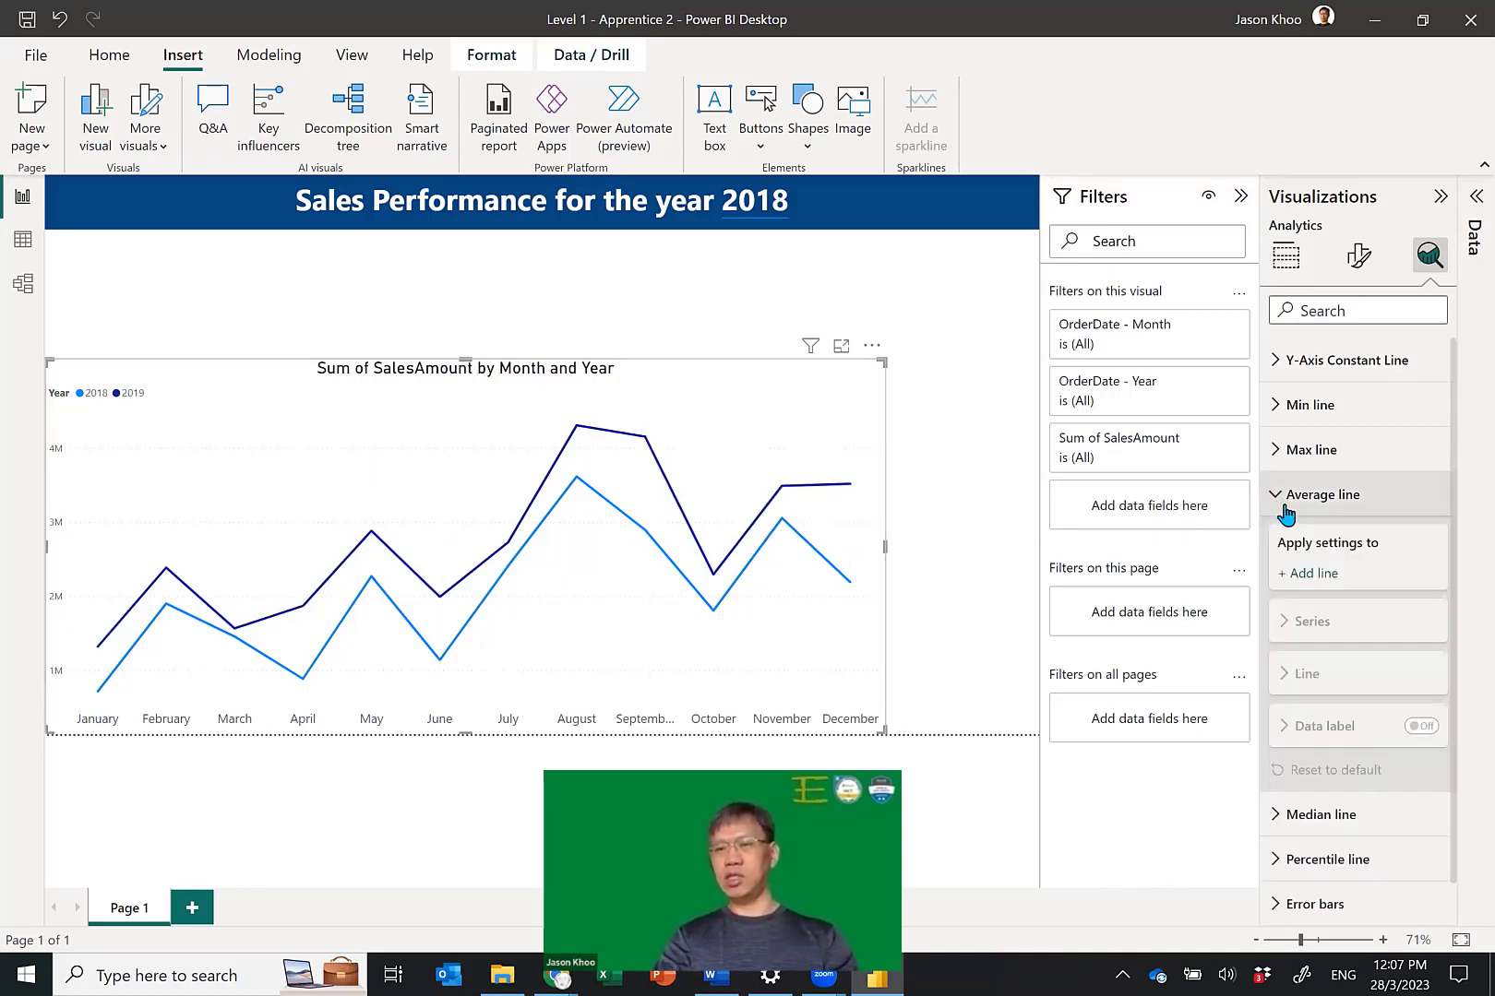
{"action": "left_click", "coordinate": [1305, 576]}
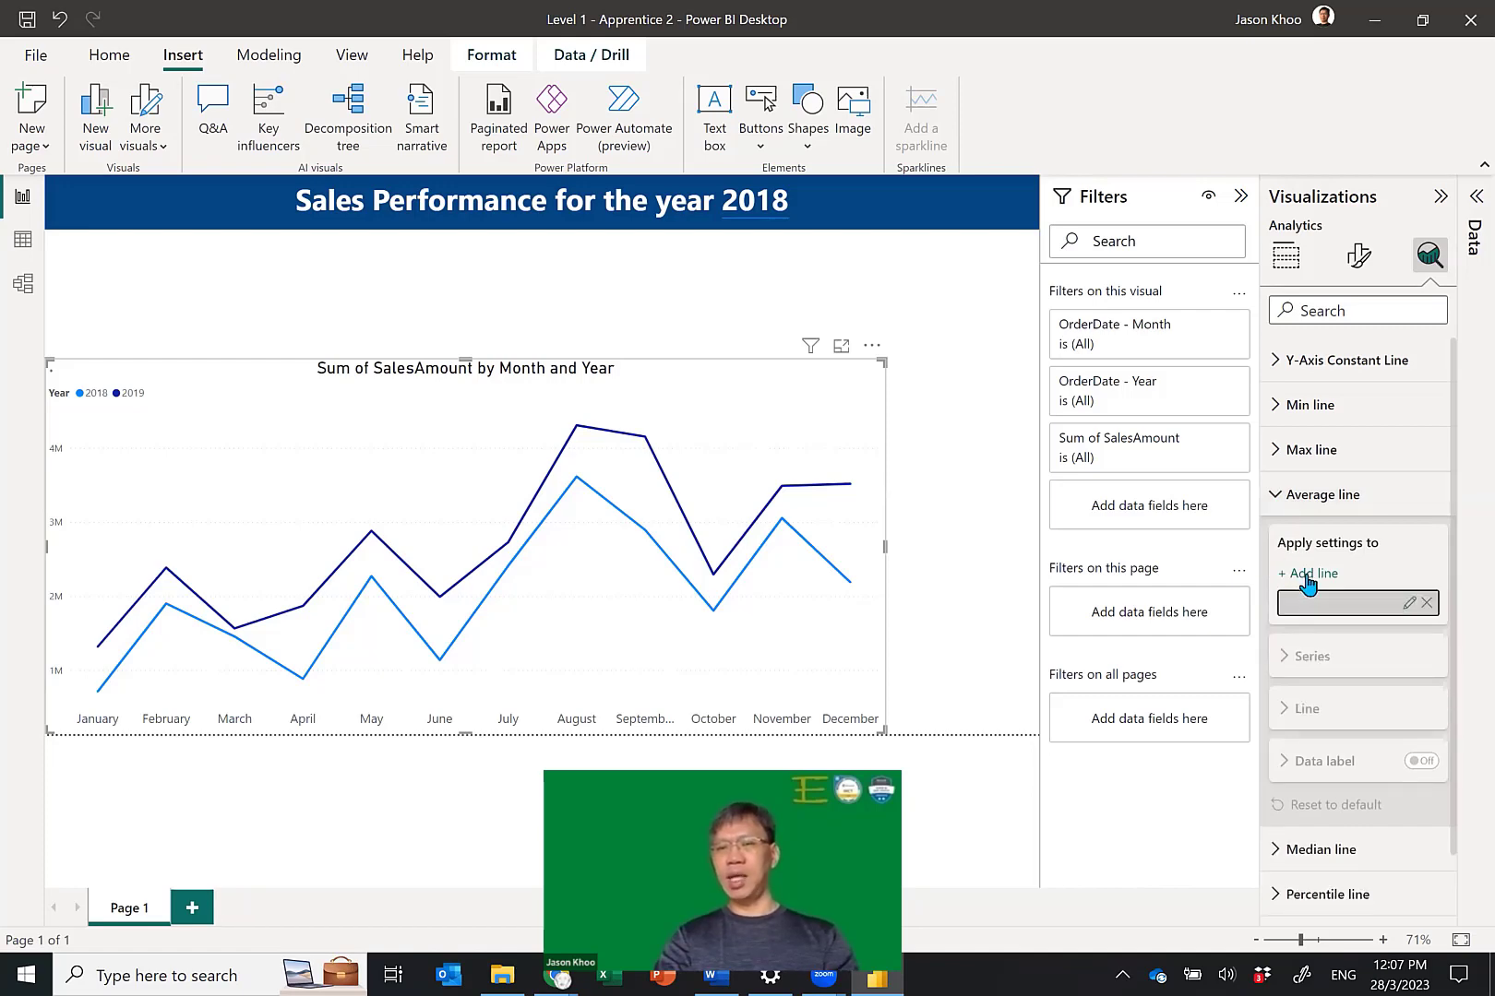
{"action": "left_click", "coordinate": [1410, 604]}
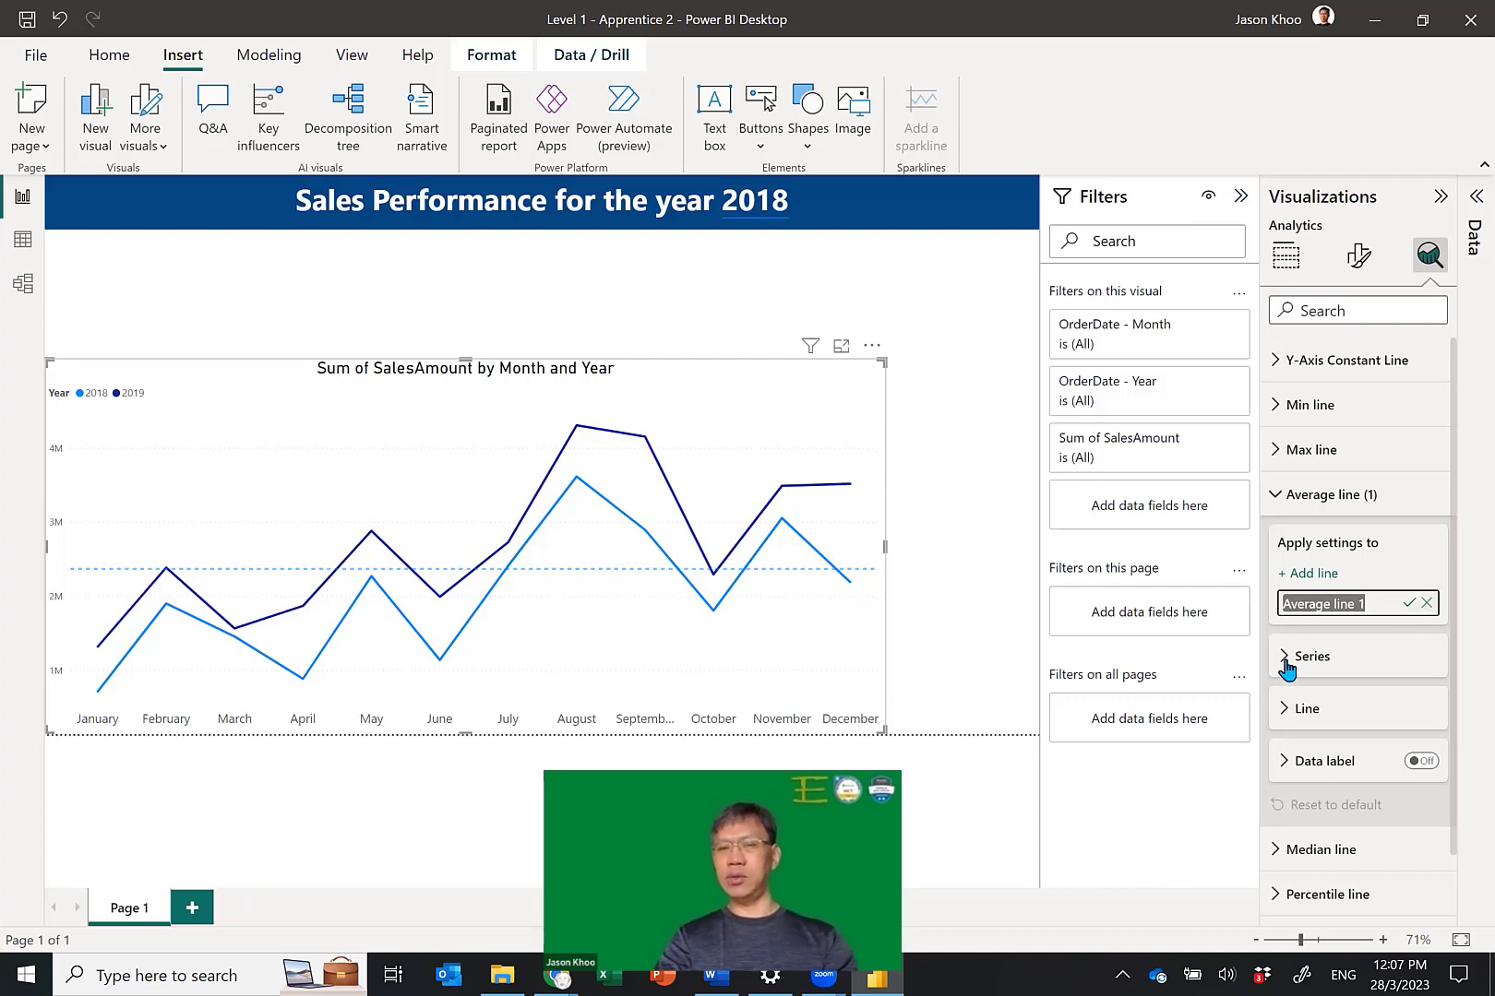
{"action": "left_click", "coordinate": [1326, 641]}
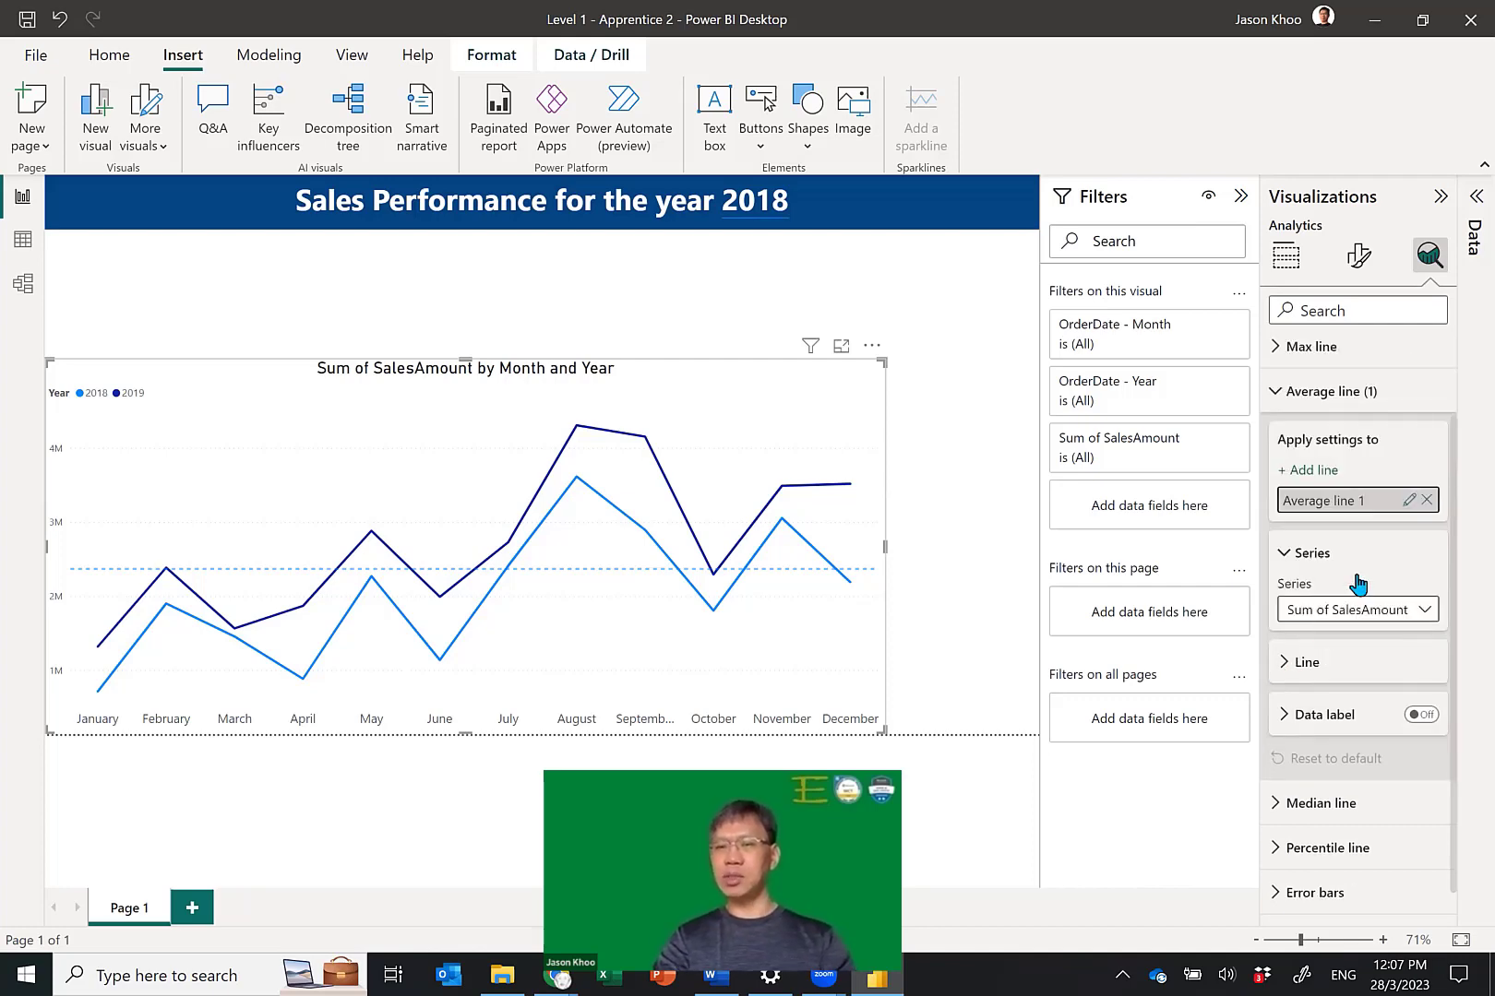
{"action": "scroll", "coordinate": [1461, 564], "scroll_direction": "down", "scroll_amount": 1}
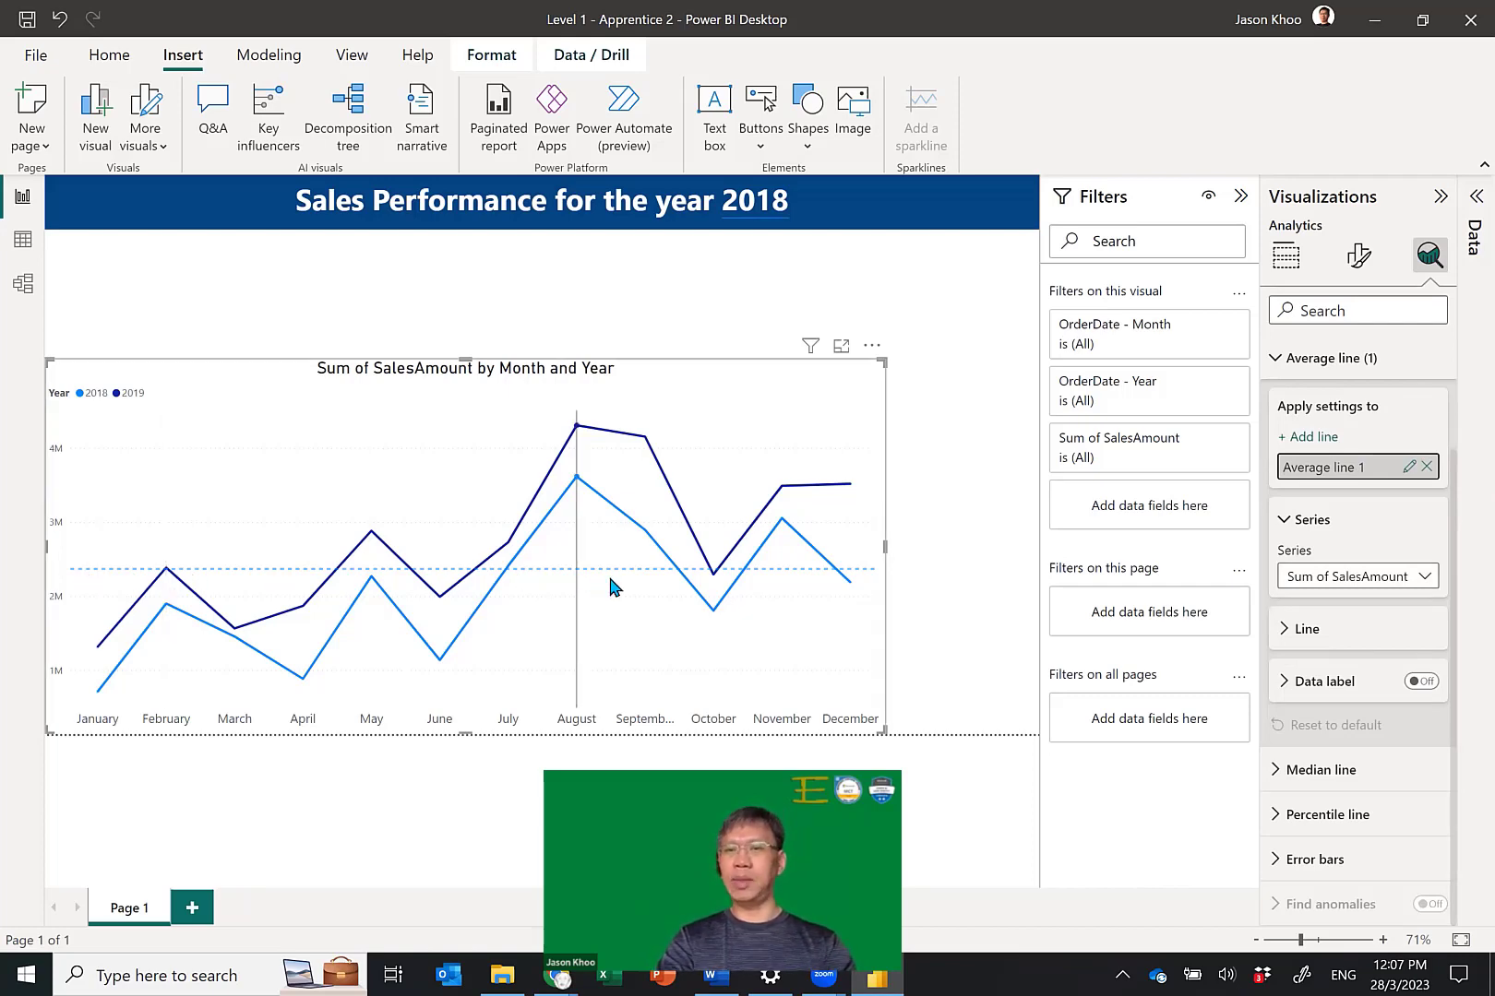
{"action": "mouse_move", "coordinate": [698, 593]}
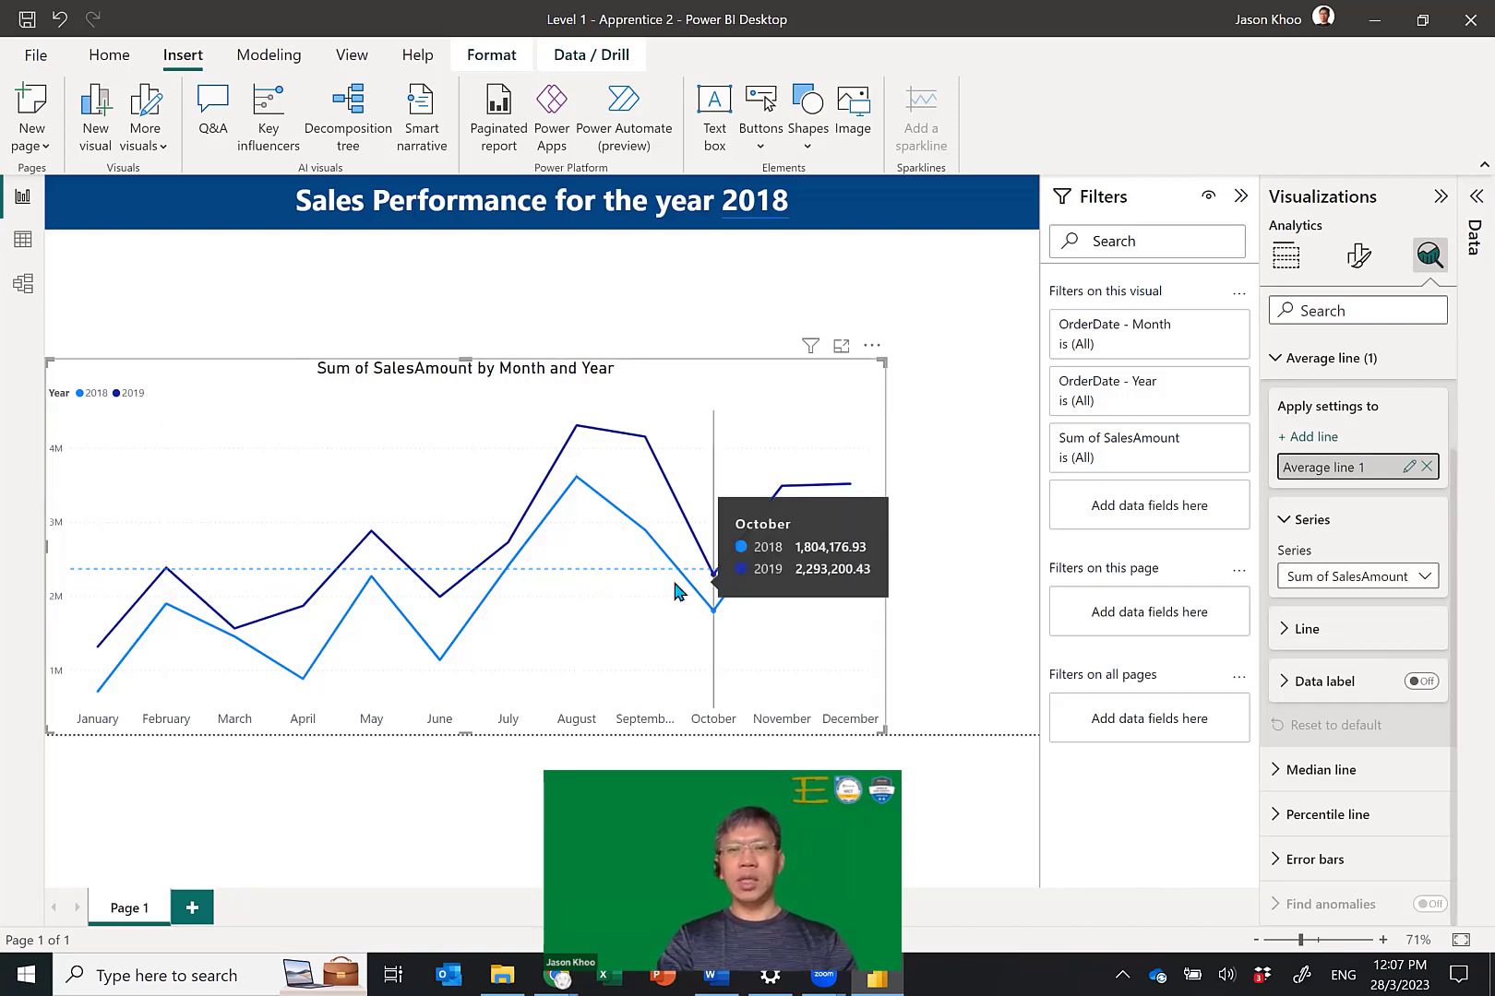
{"action": "mouse_move", "coordinate": [821, 576]}
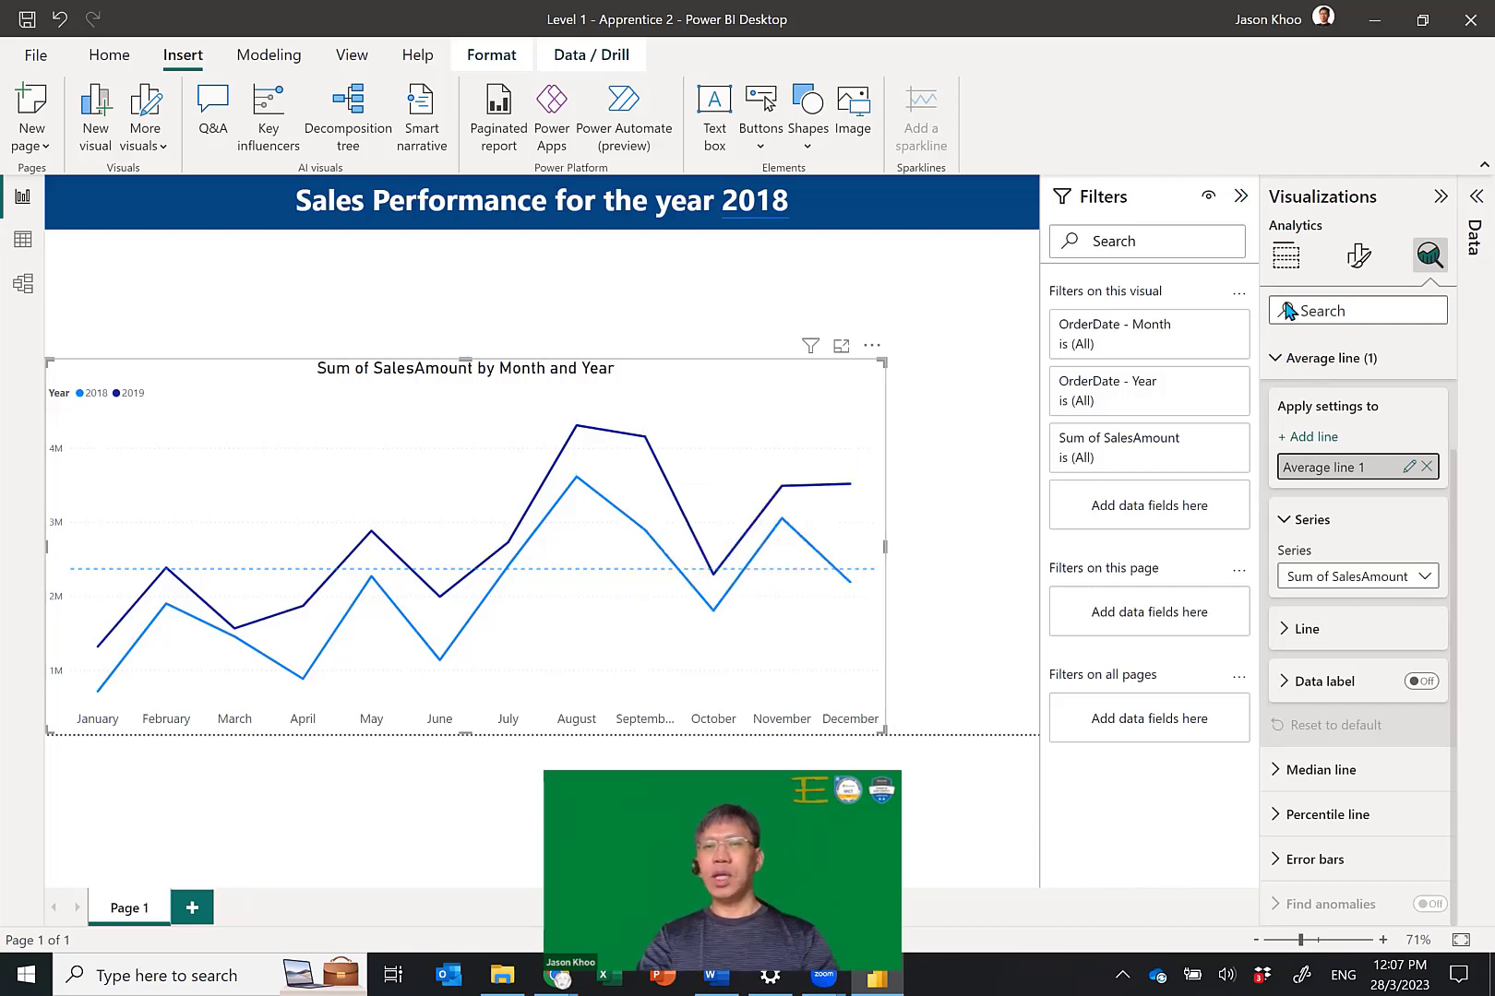
{"action": "left_click", "coordinate": [1277, 358]}
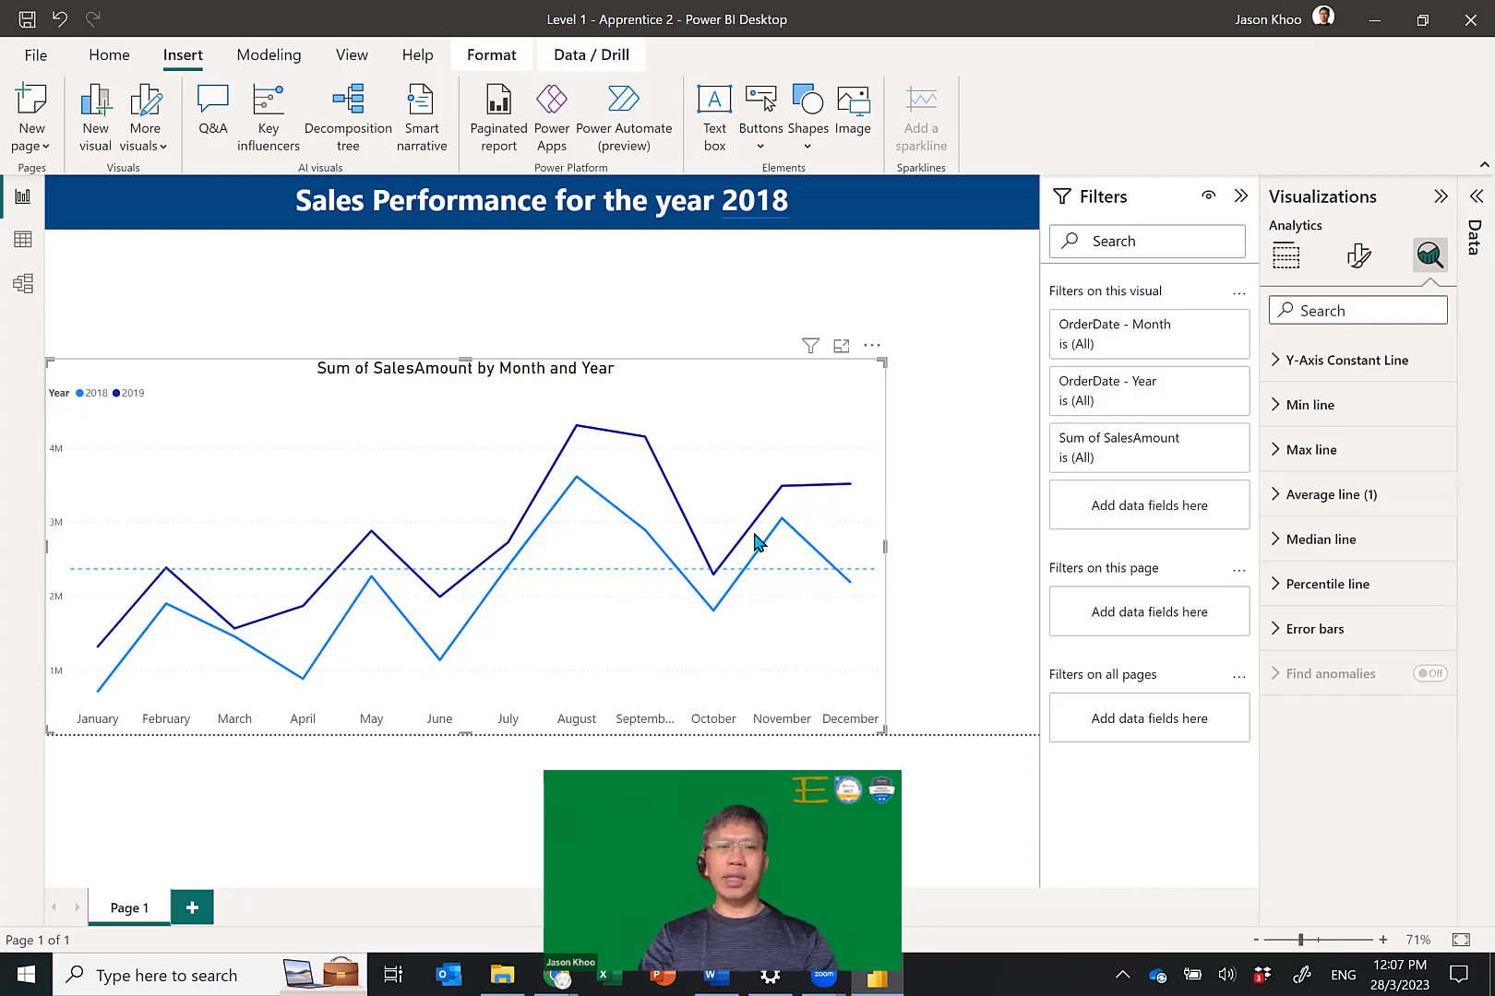
Narrow the line chart so that it fills only the left half of the page.
{"action": "left_click_drag", "start_coordinate": [754, 533], "coordinate": [540, 548]}
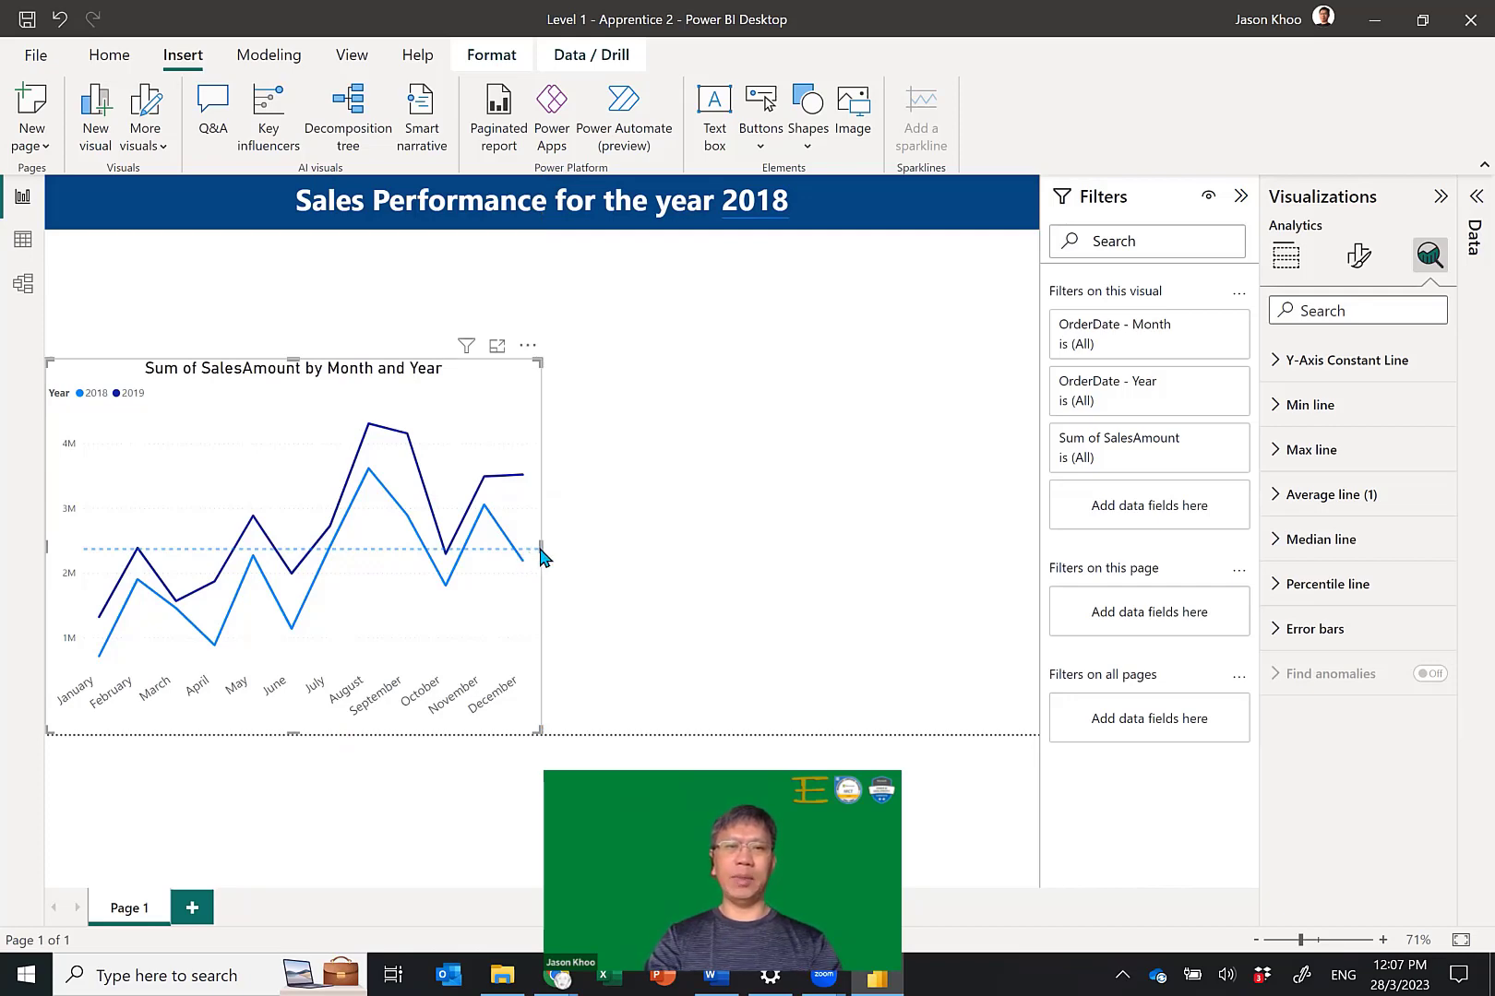
{"action": "left_click_drag", "start_coordinate": [543, 556], "coordinate": [542, 555]}
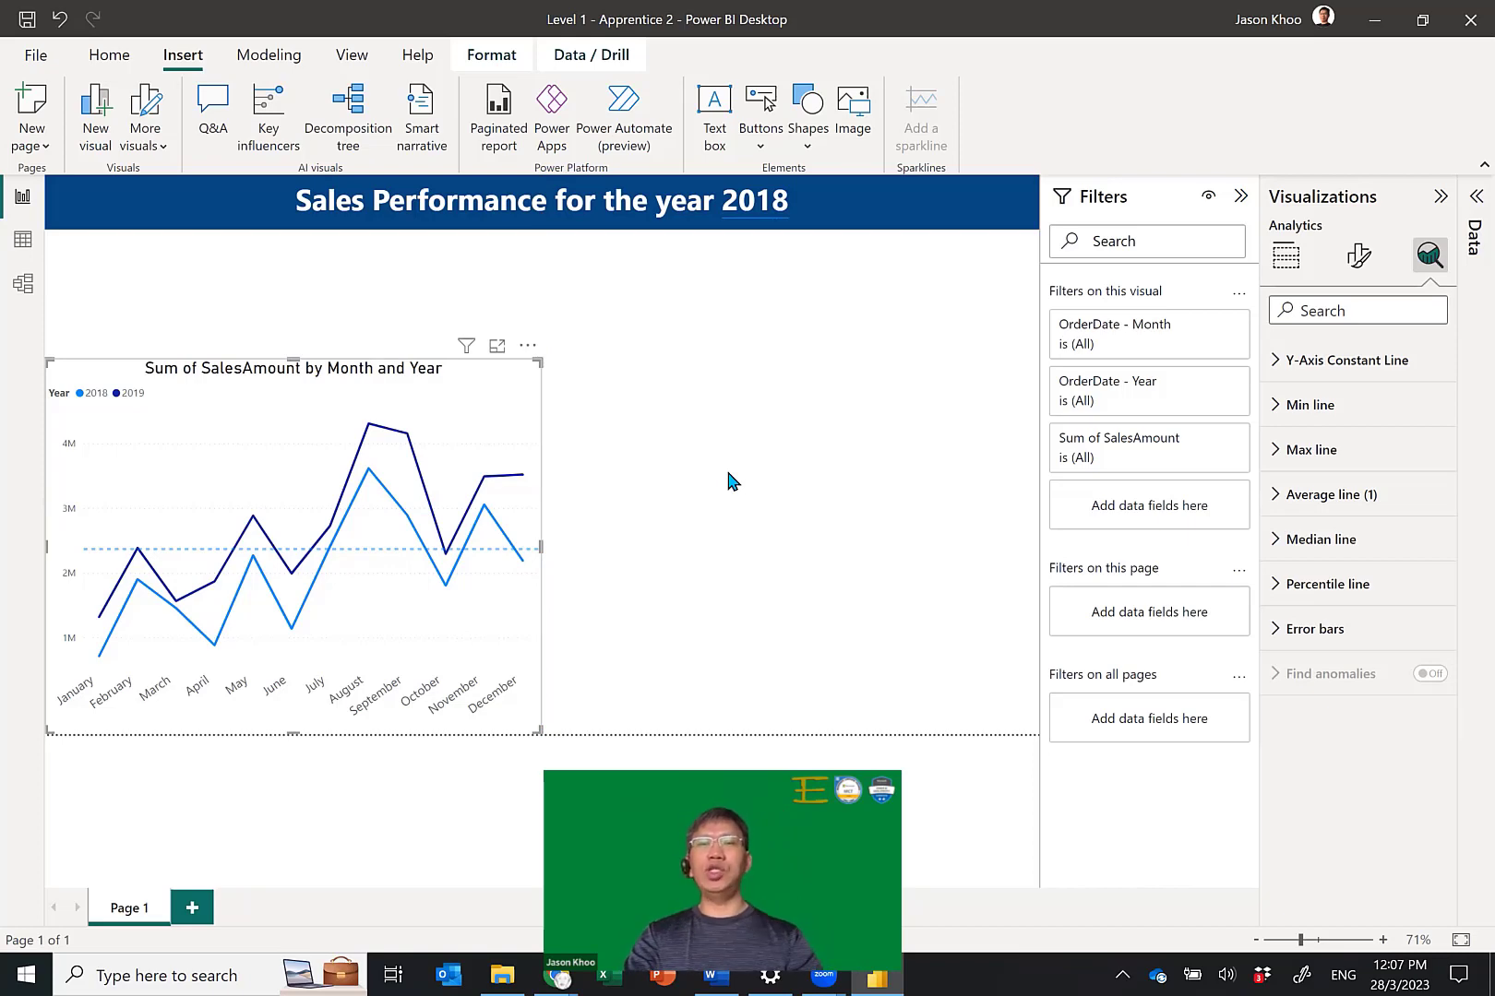
Insert an empty clustered column chart and fit it into the space beside the line chart at the same height.
{"action": "left_click", "coordinate": [762, 470]}
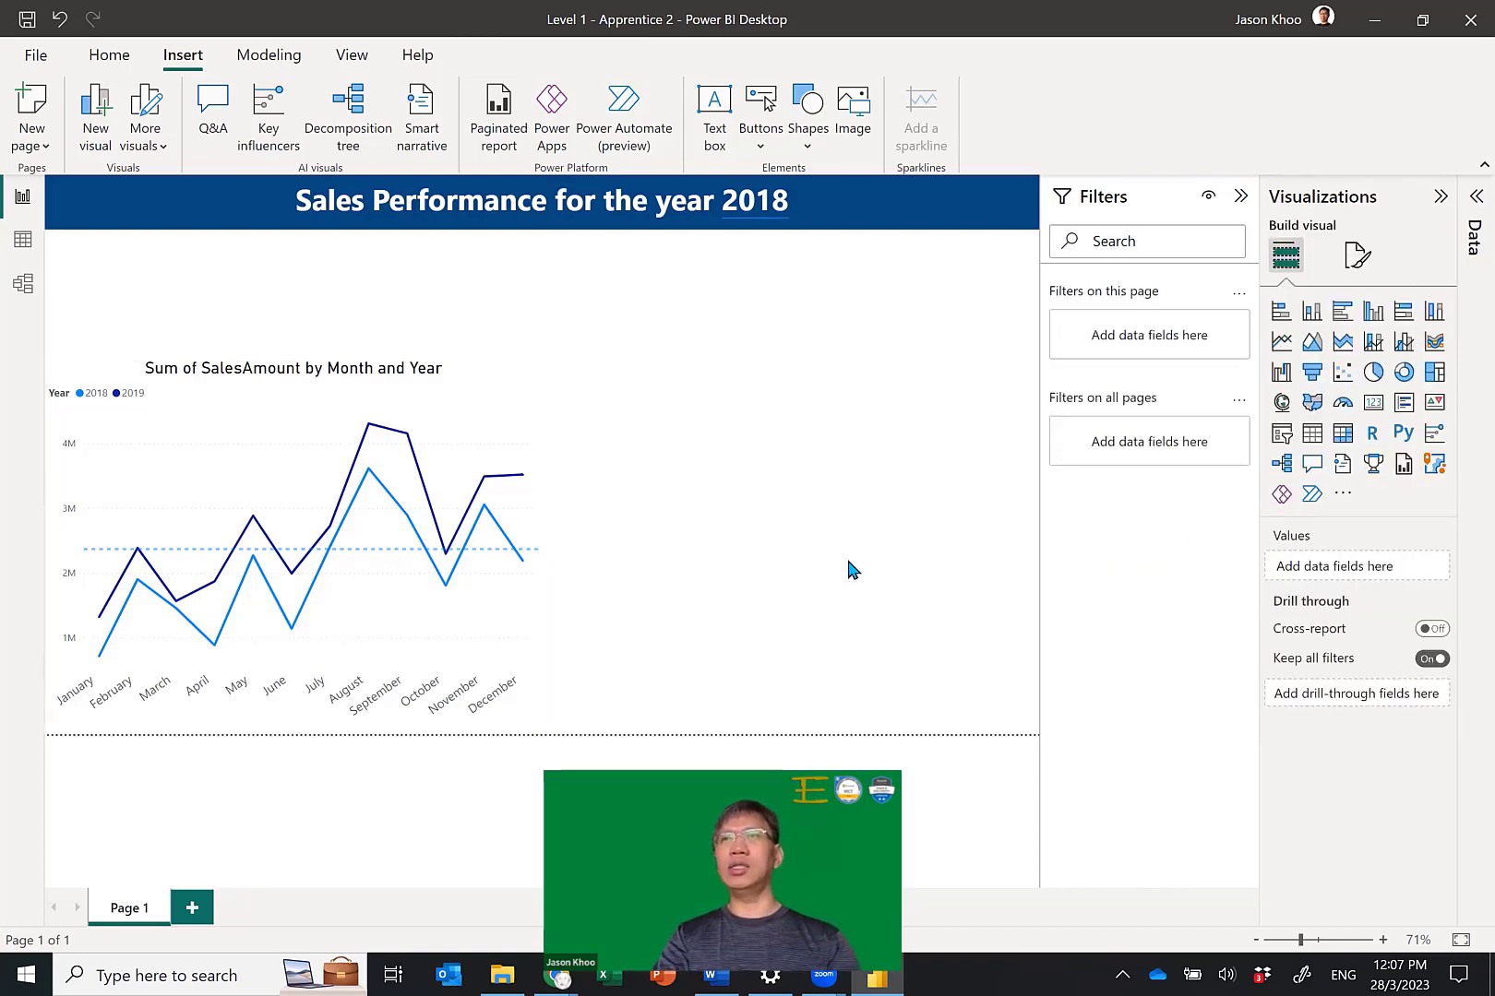
{"action": "left_click", "coordinate": [1373, 313]}
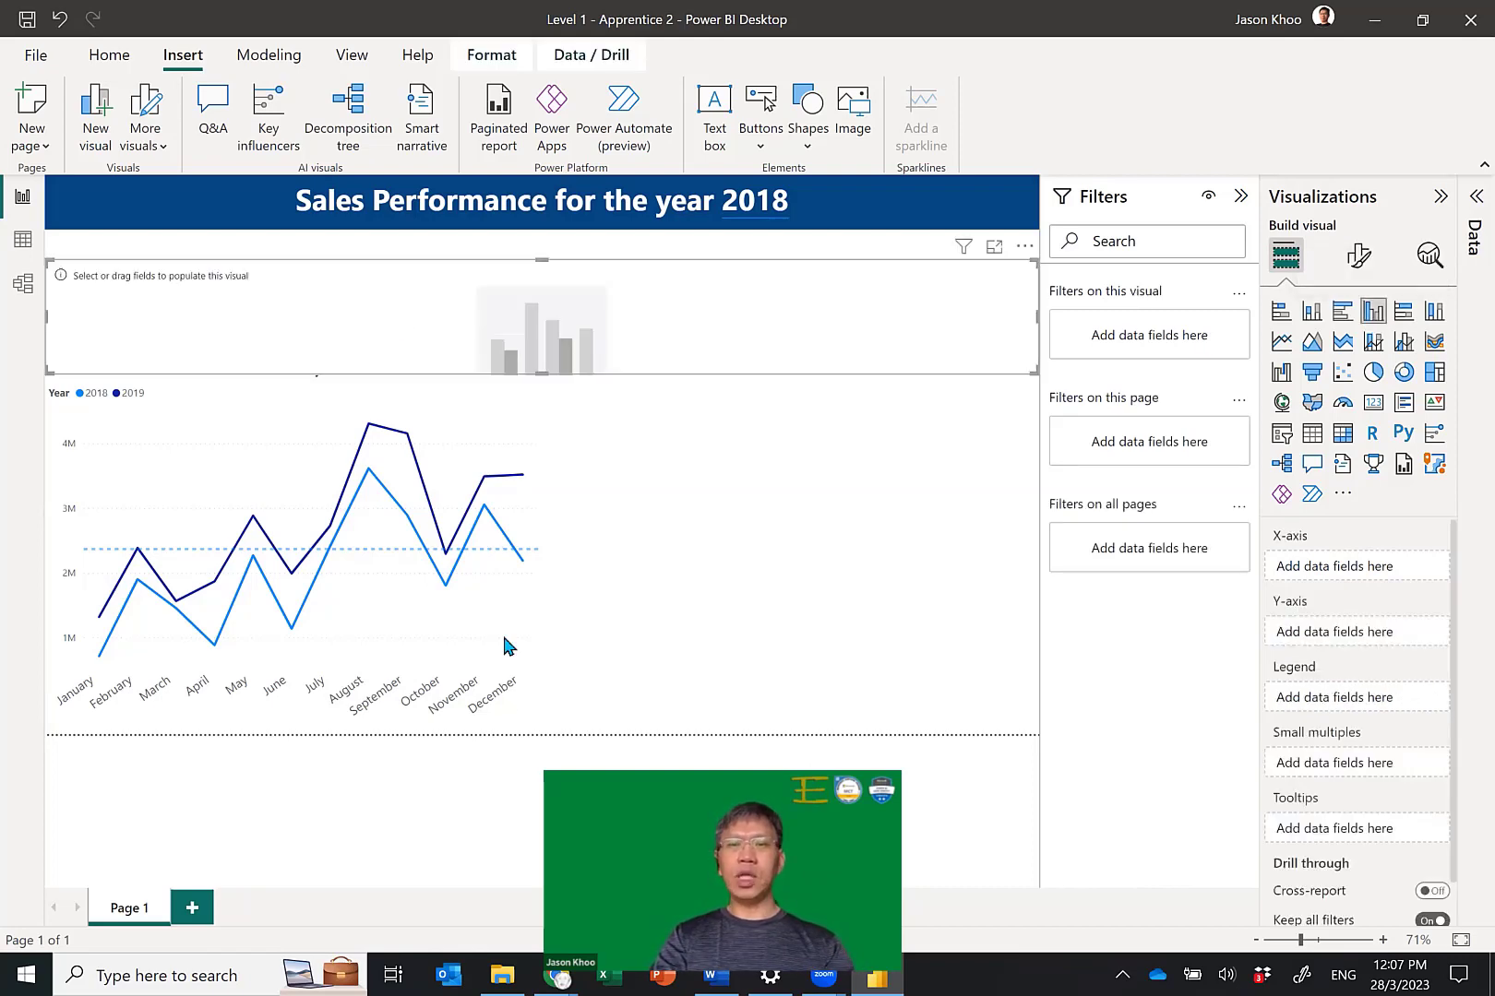
{"action": "left_click_drag", "start_coordinate": [504, 314], "coordinate": [182, 575]}
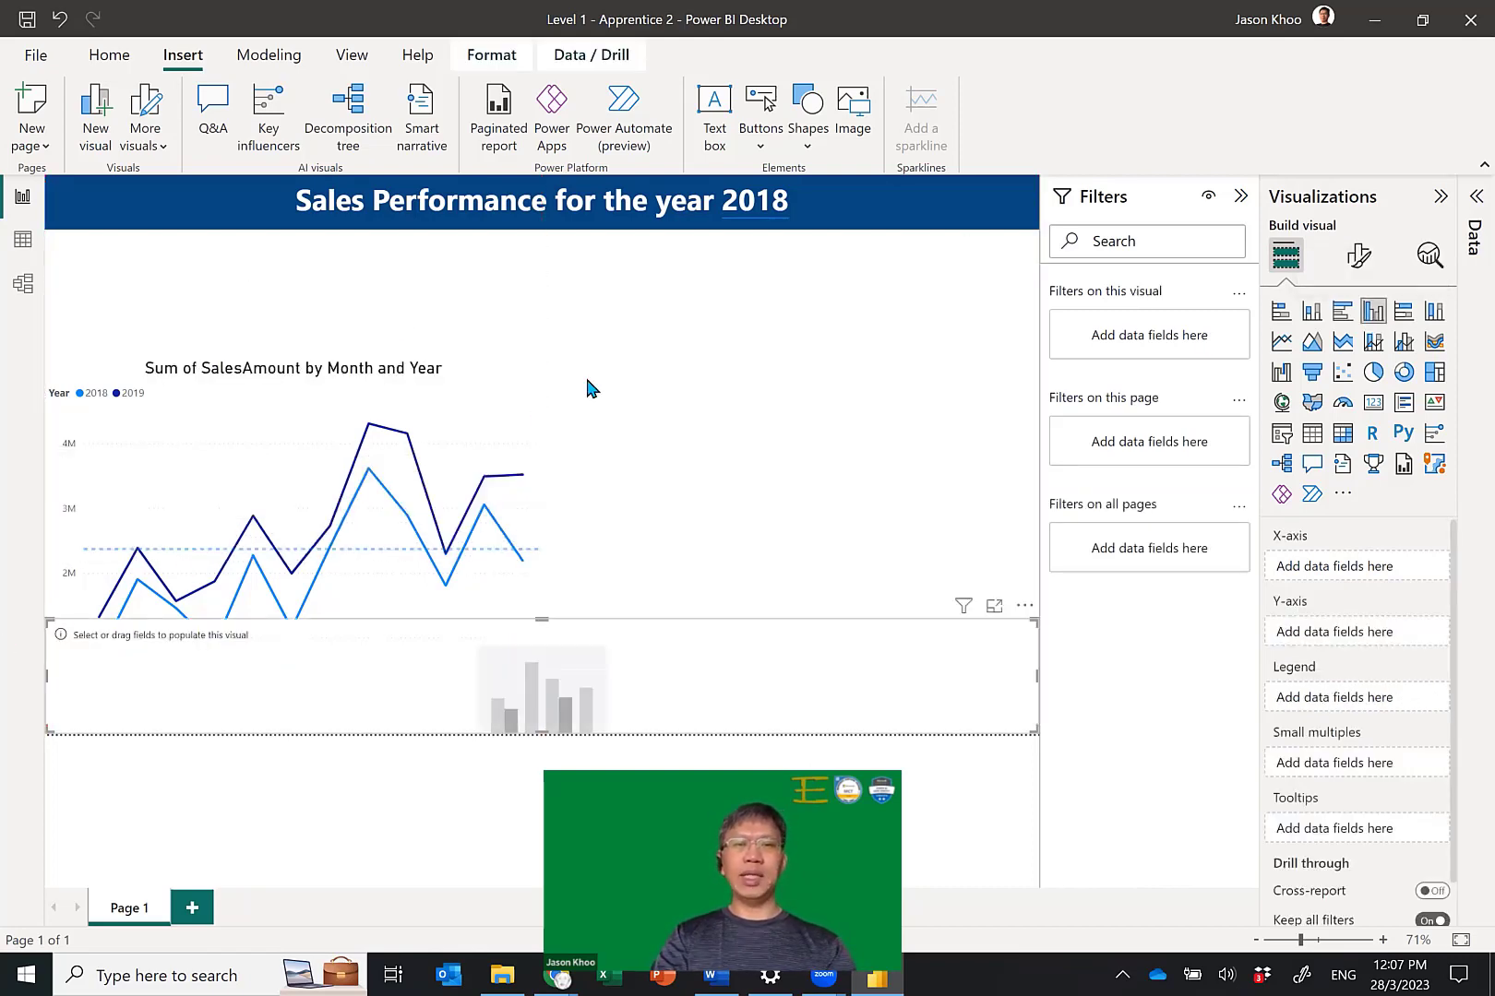
{"action": "left_click_drag", "start_coordinate": [591, 388], "coordinate": [551, 367]}
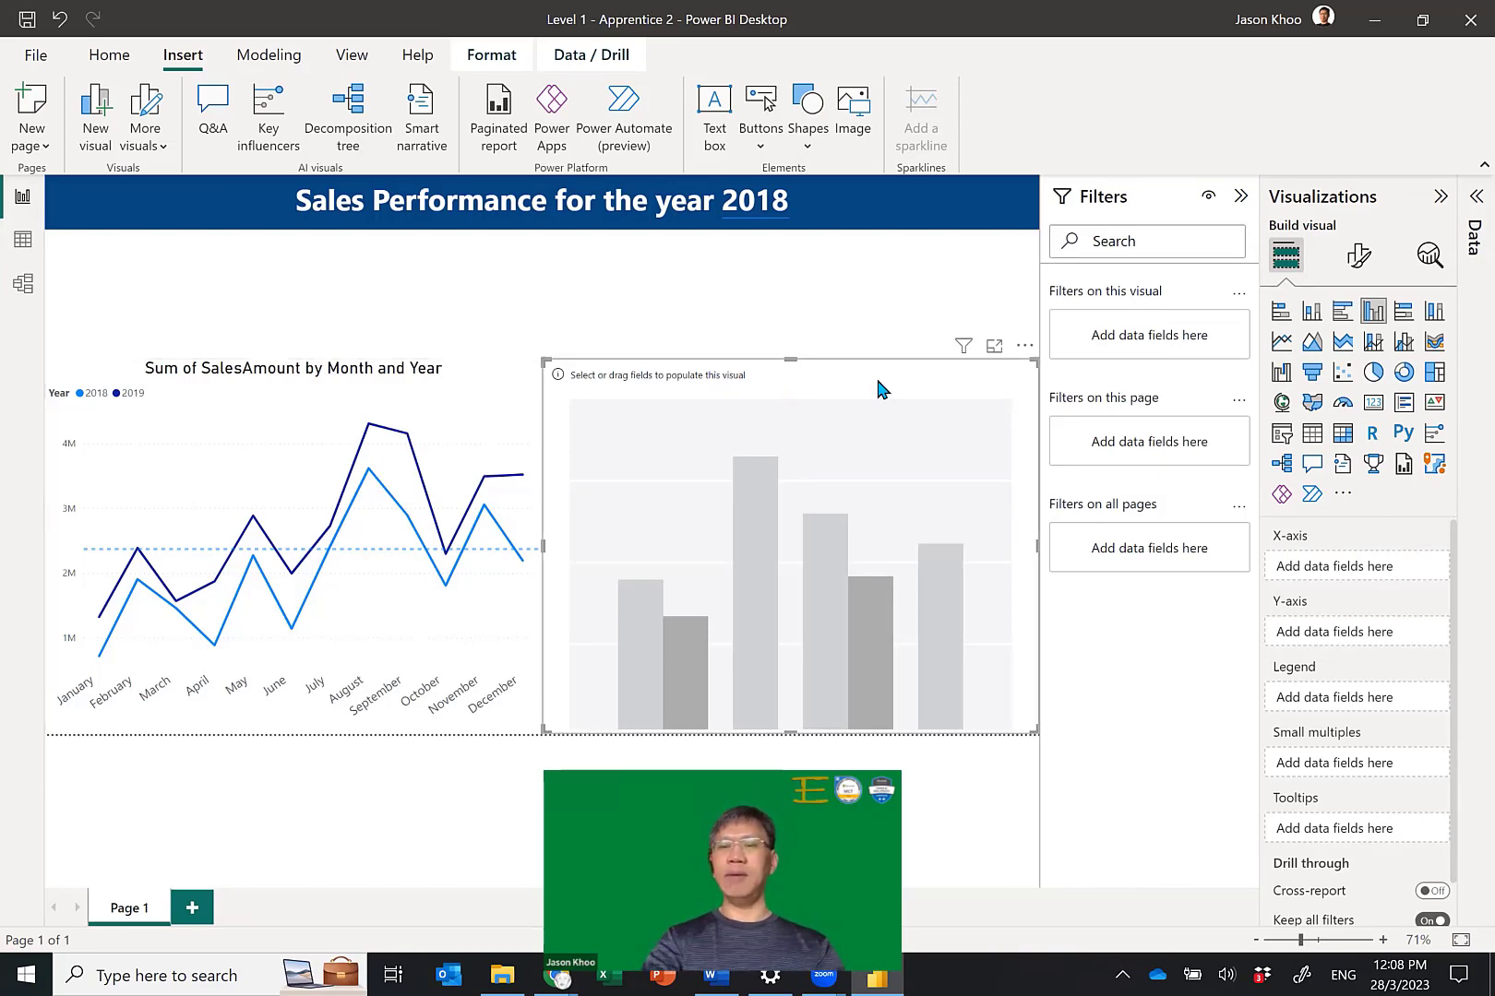
Delete the empty column chart and place a copy of the sales line chart in the space beside the original.
{"action": "key", "text": "Delete"}
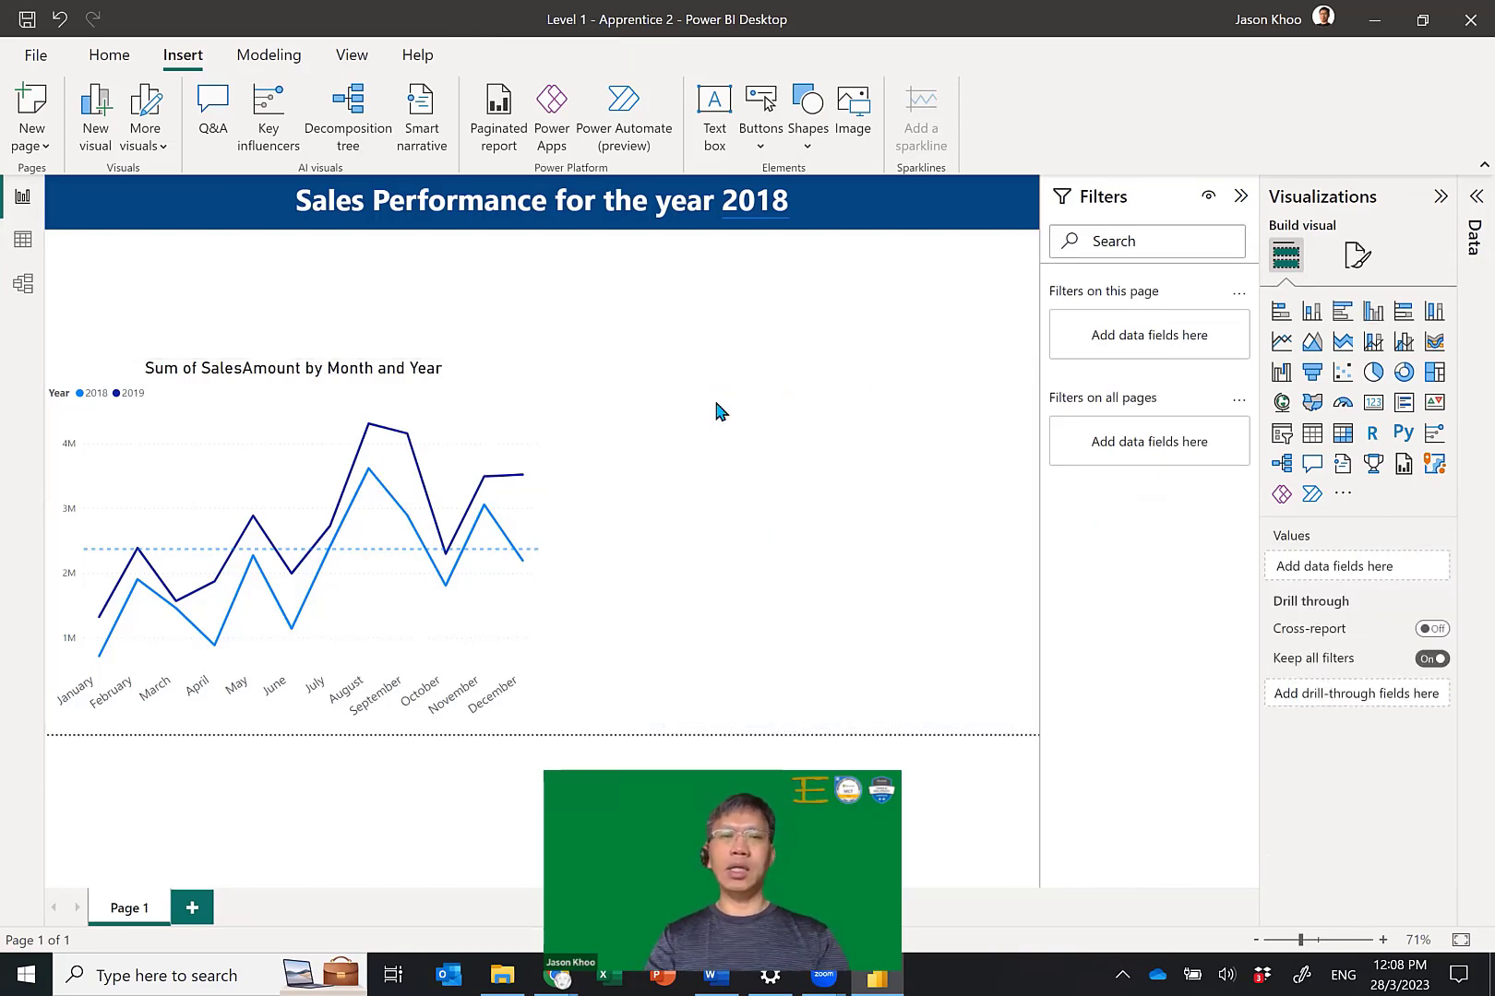
{"action": "left_click", "coordinate": [513, 382]}
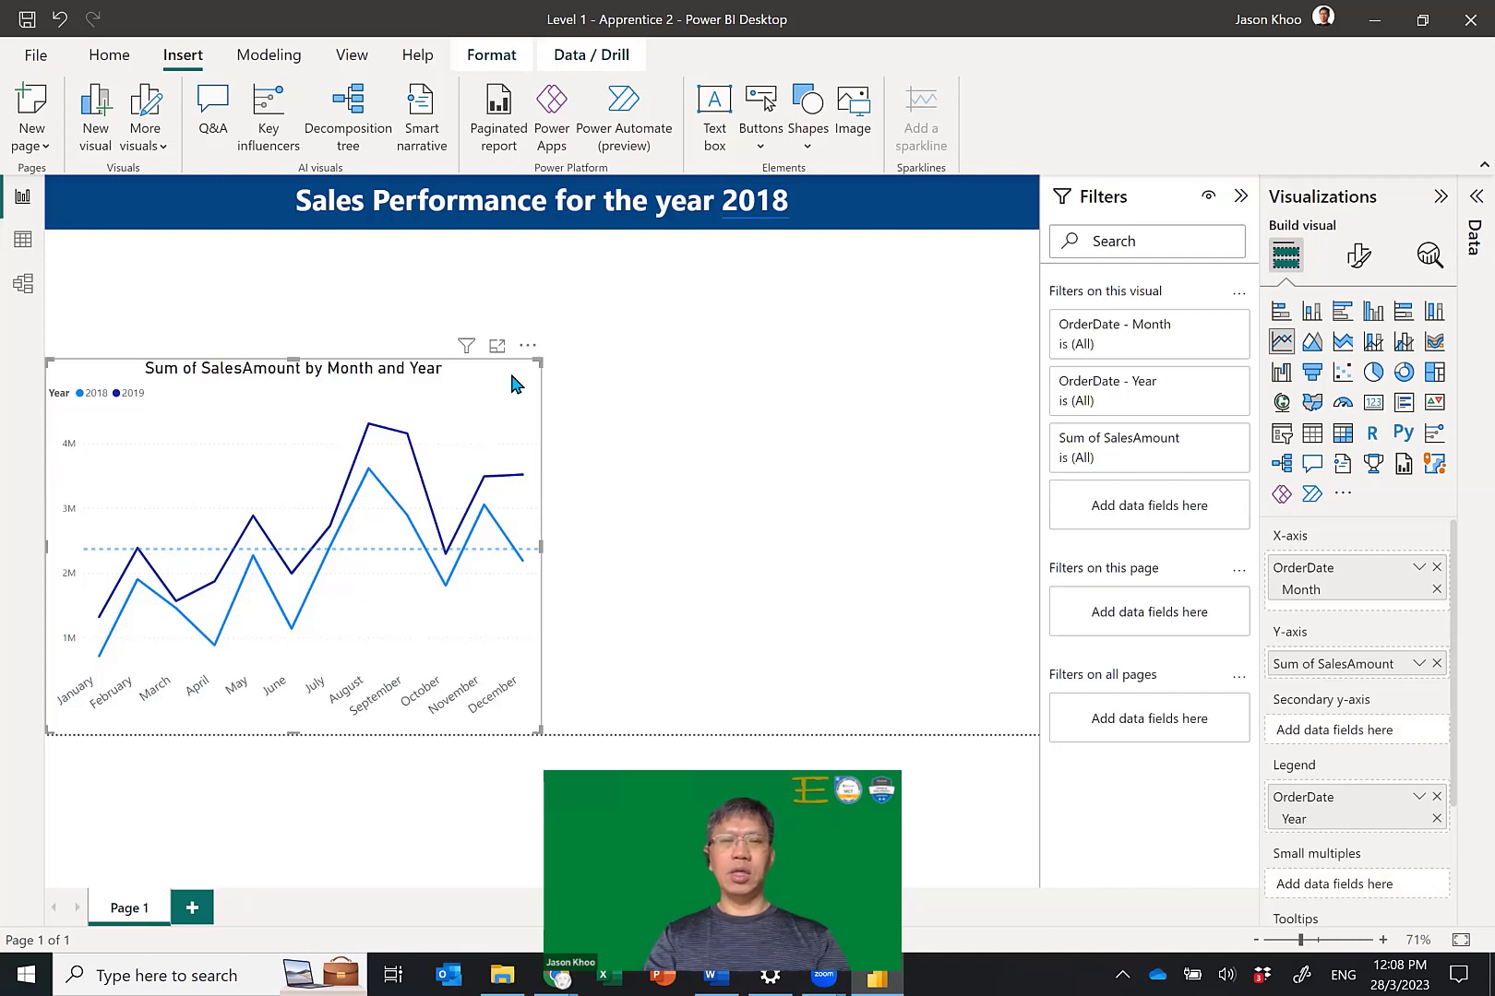
{"action": "right_click", "coordinate": [511, 377]}
{"action": "mouse_move", "coordinate": [633, 480]}
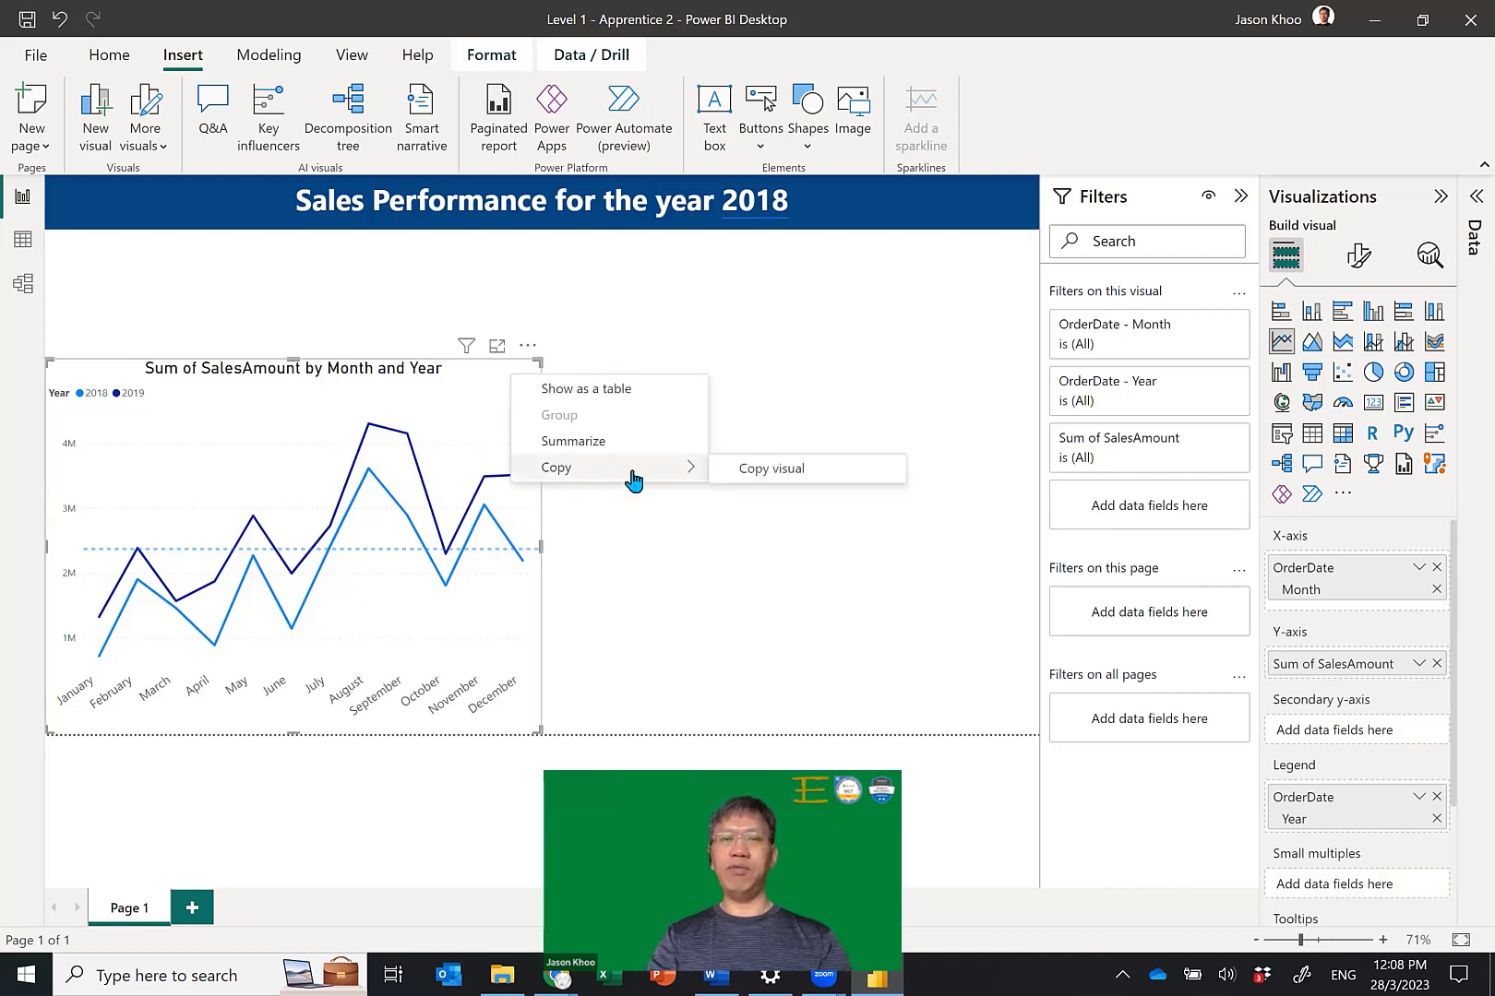
{"action": "left_click", "coordinate": [774, 471]}
{"action": "left_click", "coordinate": [675, 430]}
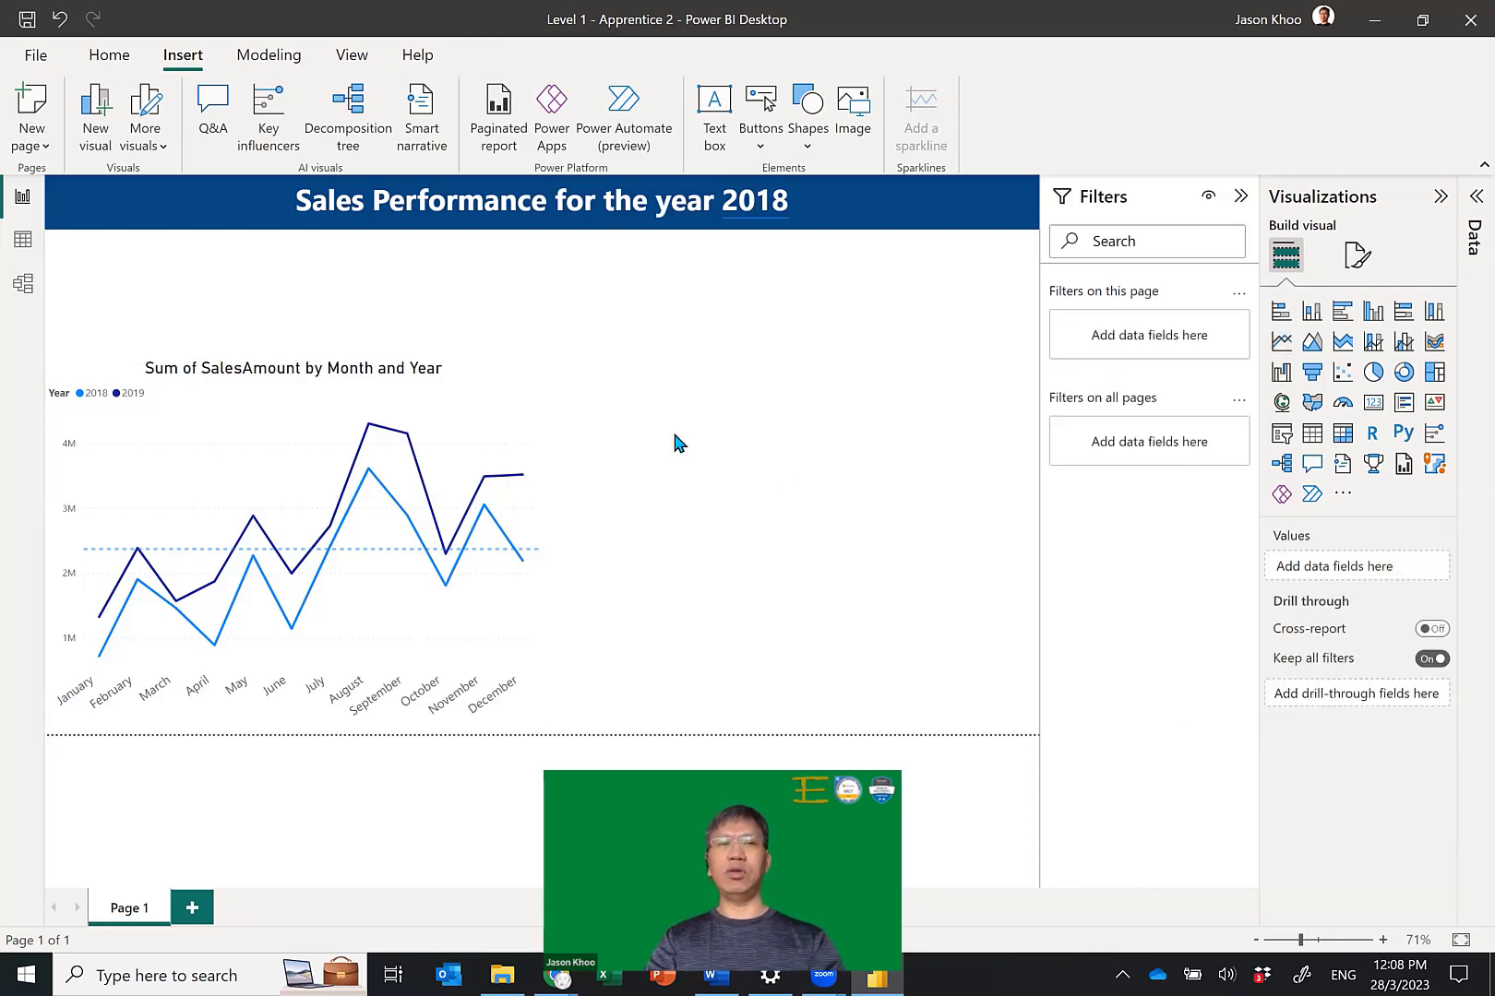
{"action": "key", "text": "ctrl+v"}
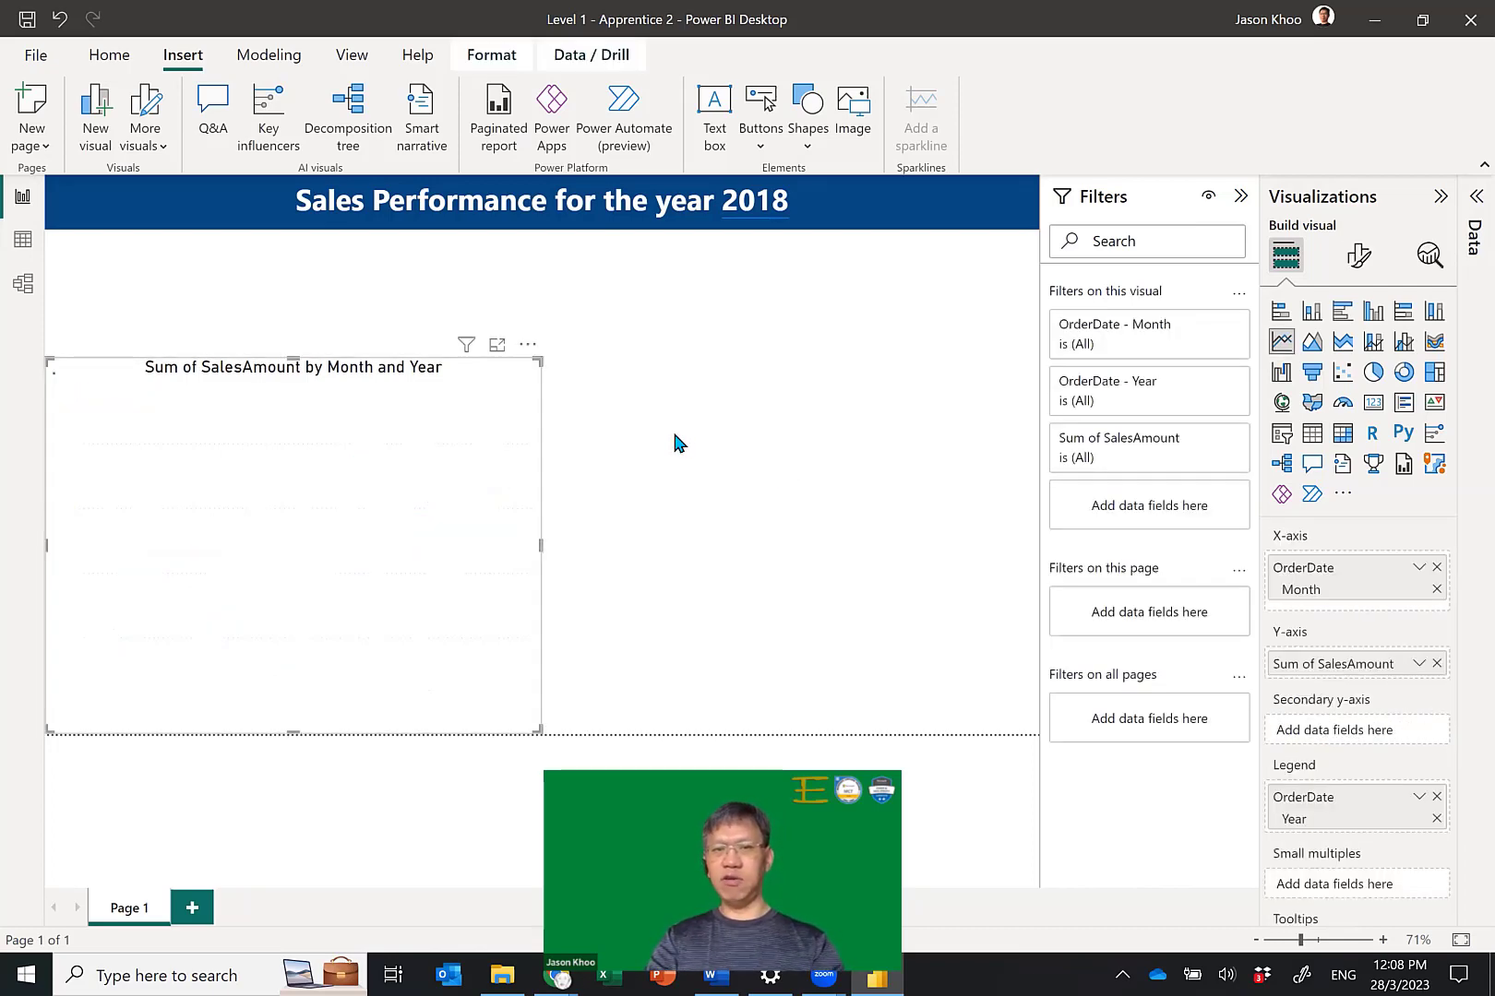
{"action": "left_click_drag", "start_coordinate": [556, 406], "coordinate": [1003, 424]}
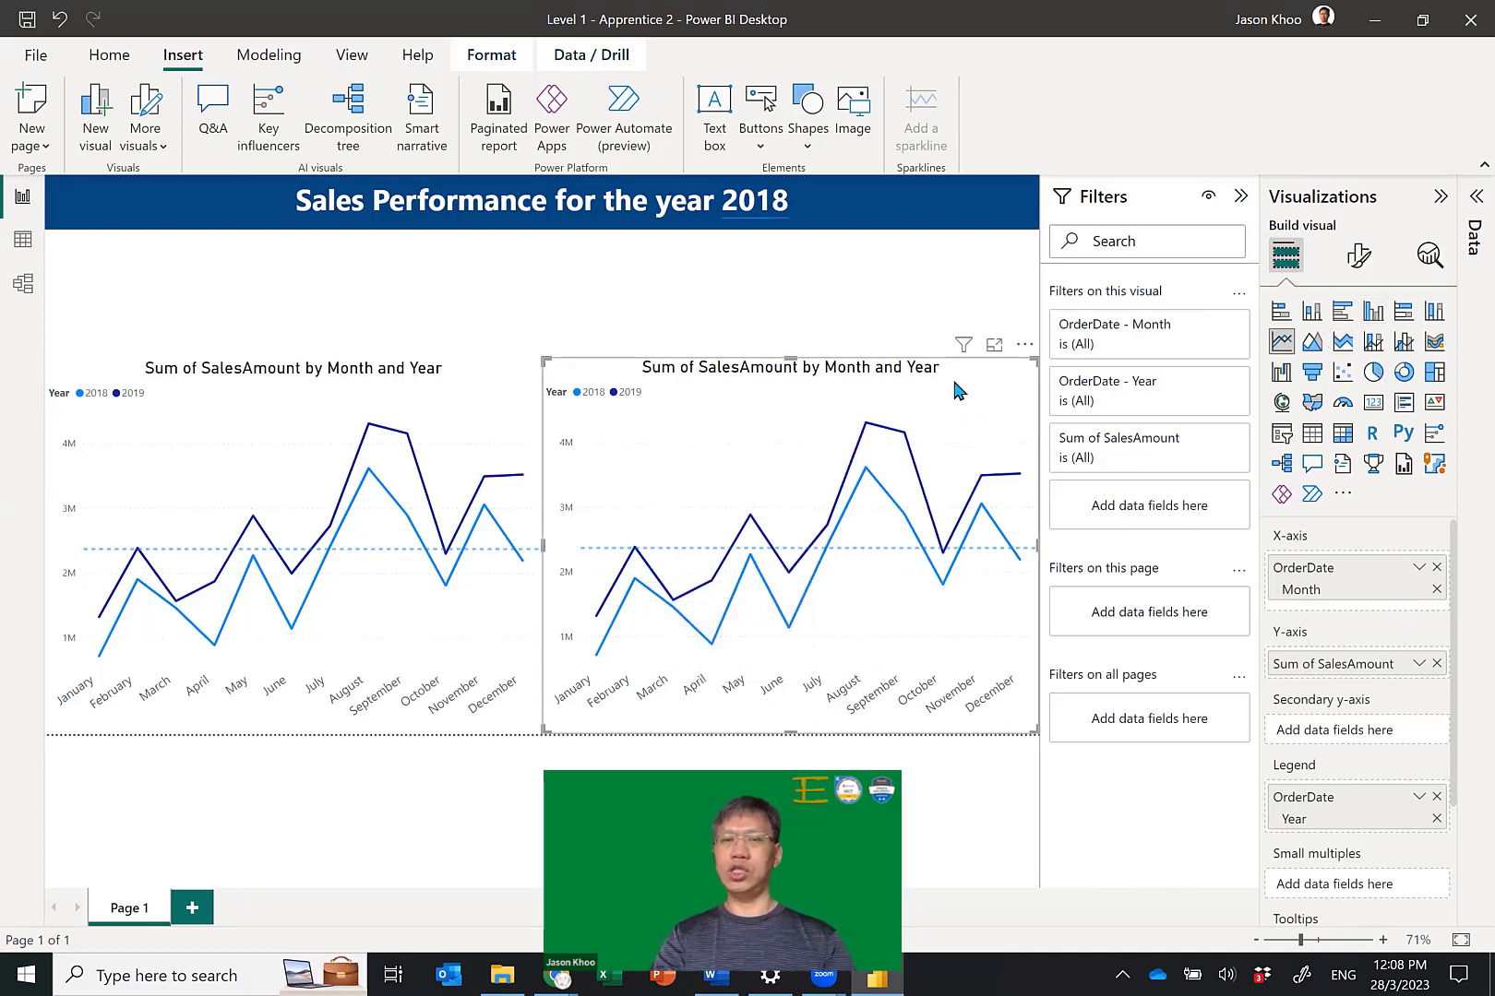
Convert the copied line chart to a clustered column chart and replace its OrderDate legend with the Year level.
{"action": "left_click", "coordinate": [1380, 317]}
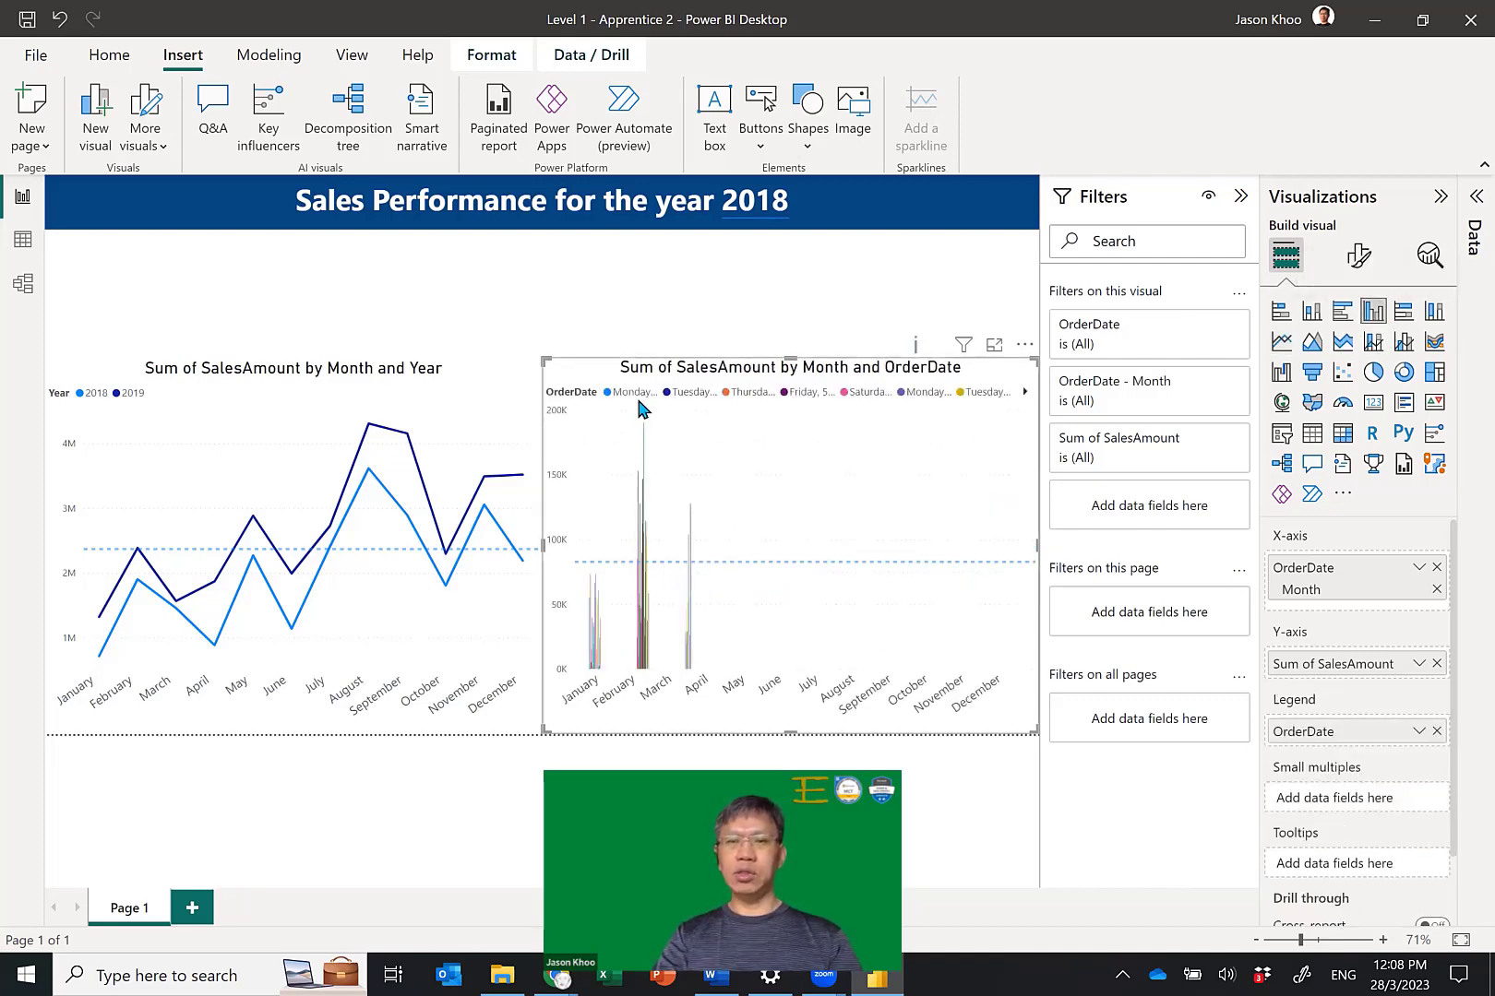
{"action": "left_click", "coordinate": [1474, 198]}
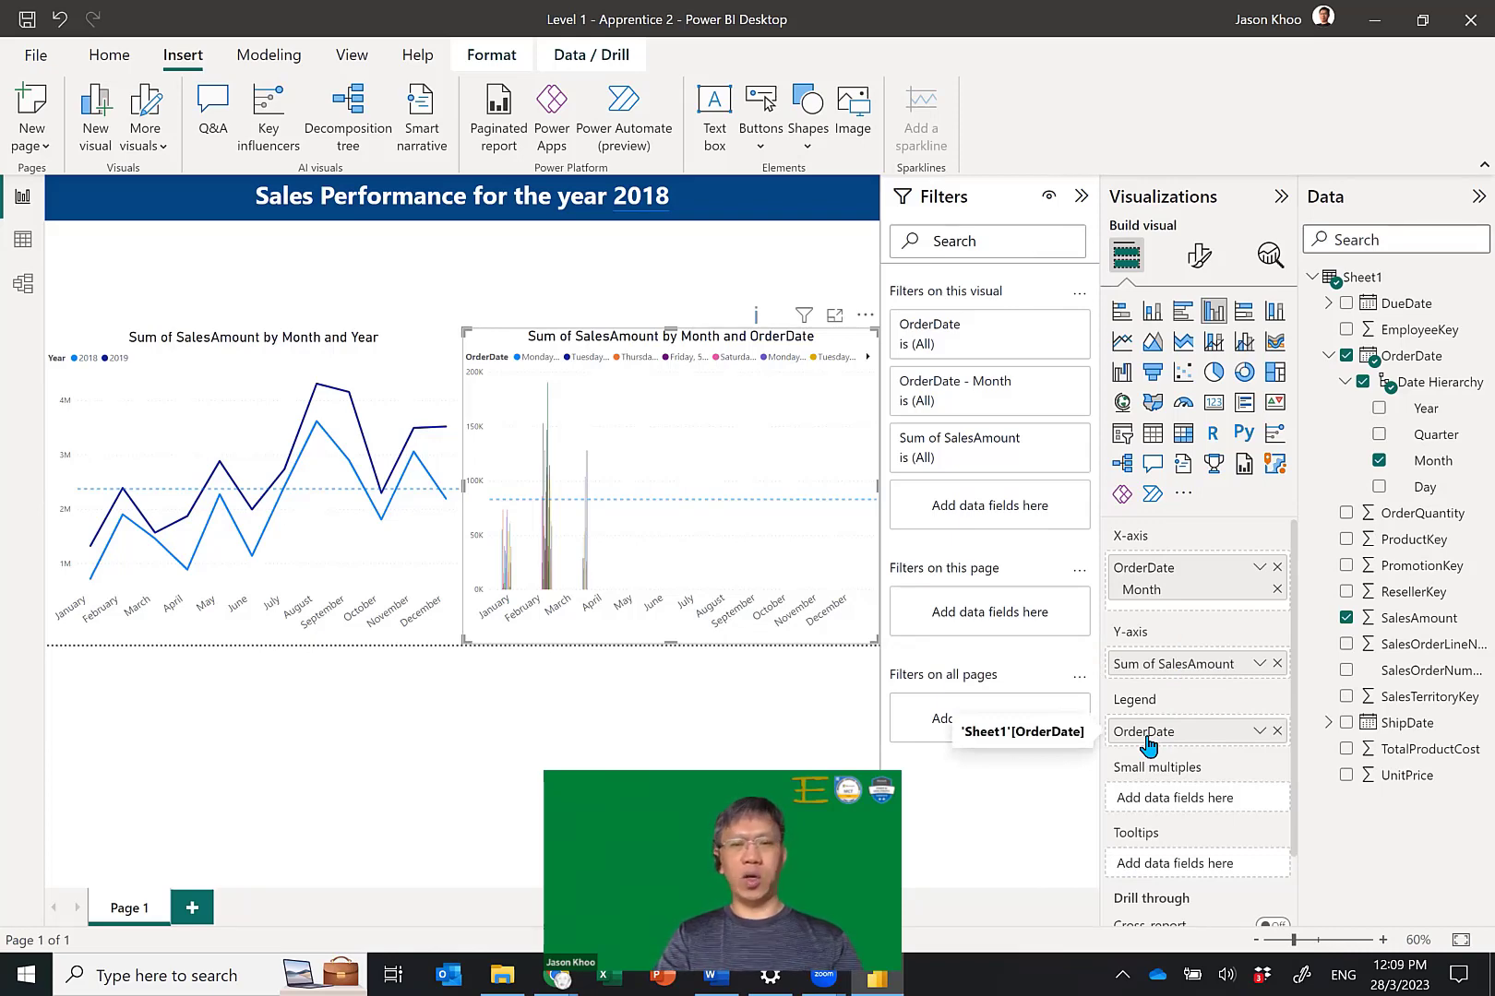
{"action": "left_click", "coordinate": [1278, 731]}
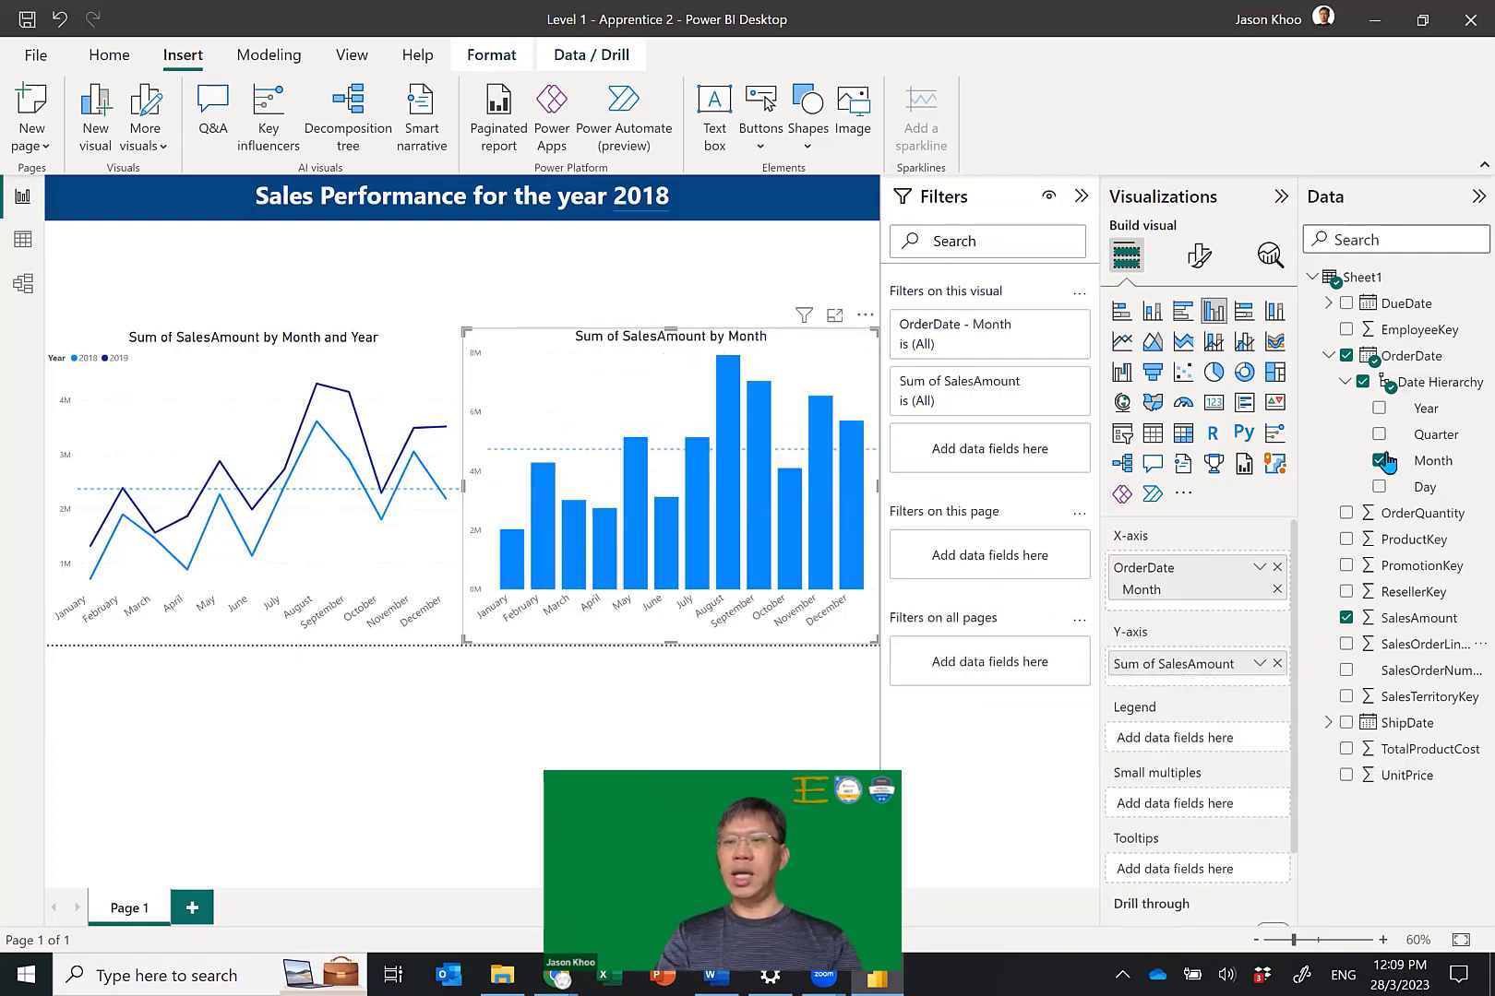
{"action": "left_click_drag", "start_coordinate": [1418, 416], "coordinate": [1208, 739]}
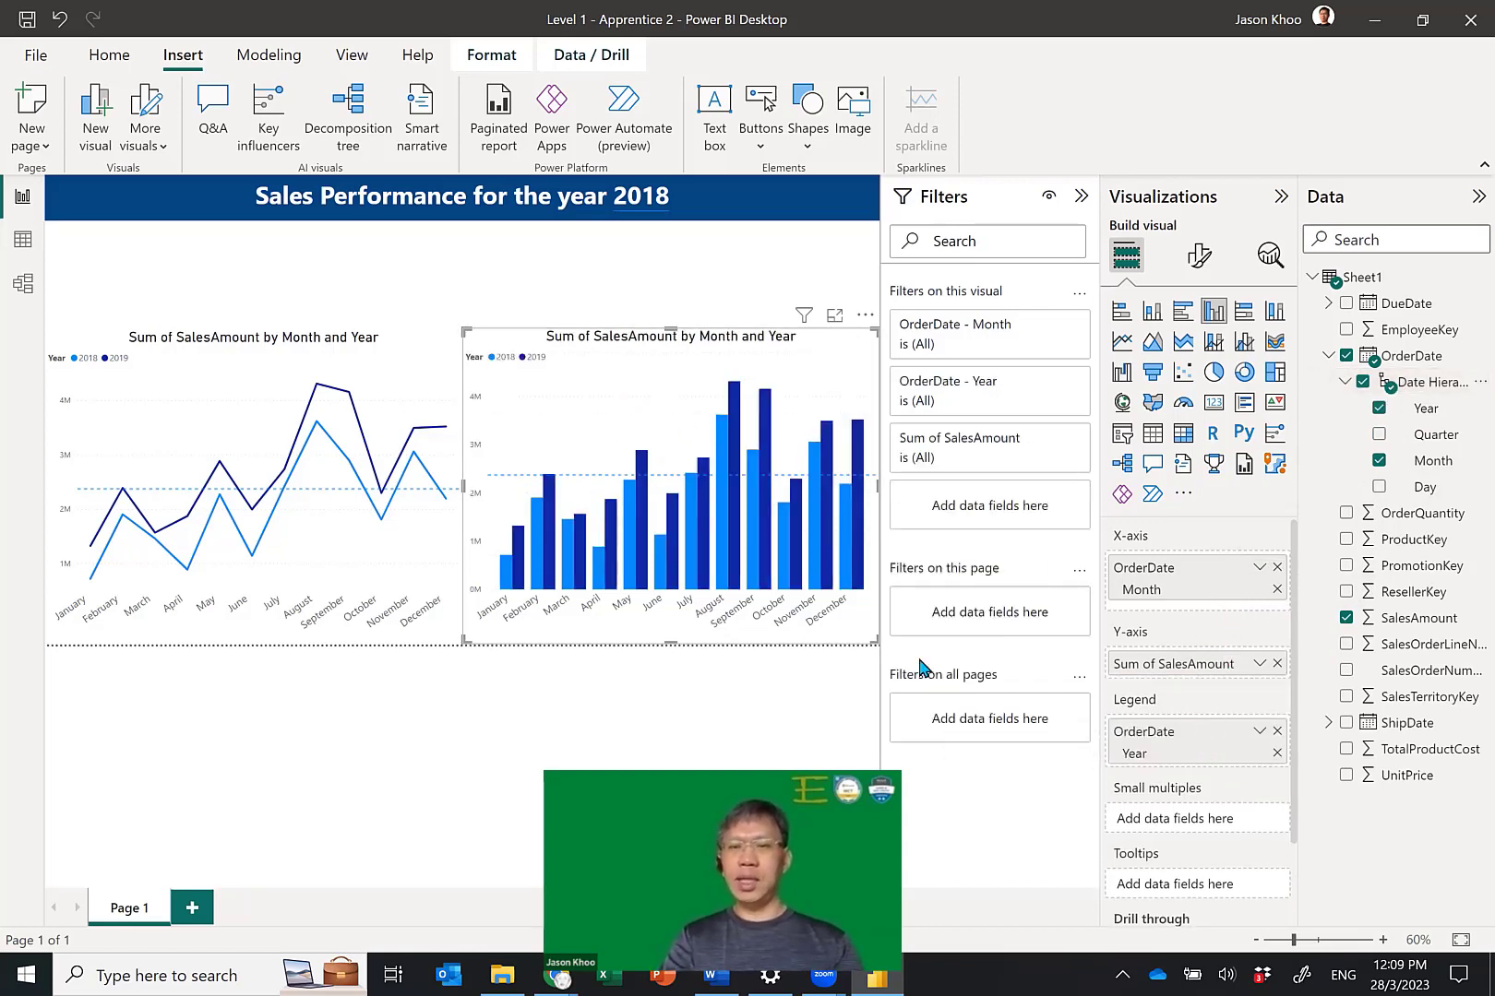
Add the OrderDate Date Hierarchy to the column chart's X-axis, then remove the separate Month field and the Day level.
{"action": "scroll", "coordinate": [1160, 683], "scroll_direction": "down", "scroll_amount": 1}
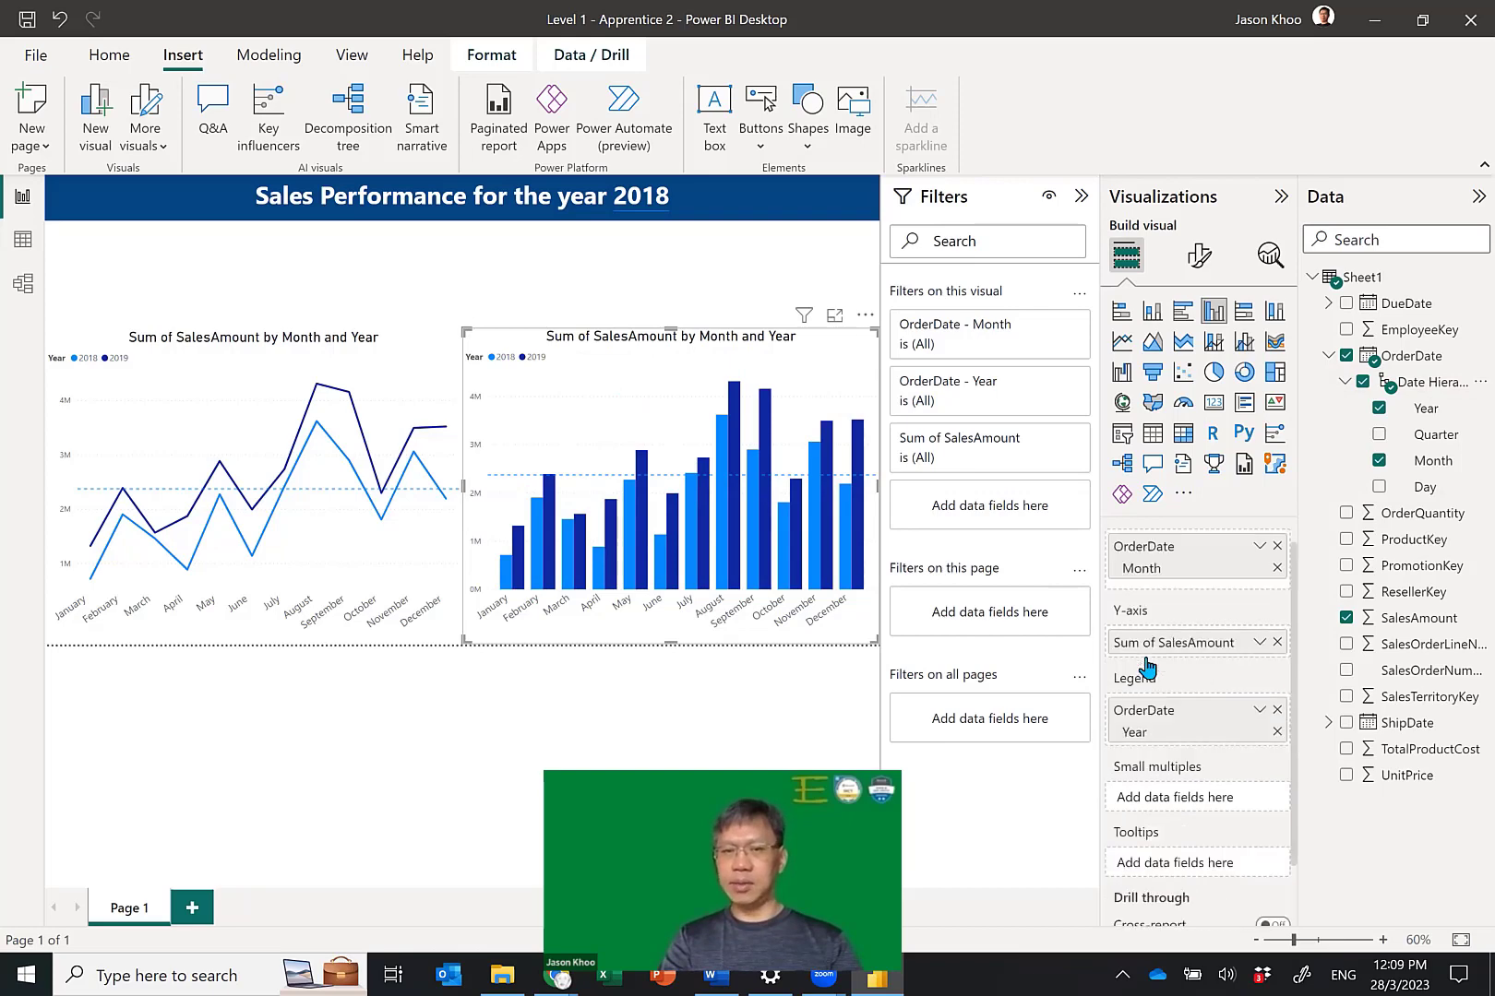
{"action": "scroll", "coordinate": [1155, 678], "scroll_direction": "up", "scroll_amount": 1}
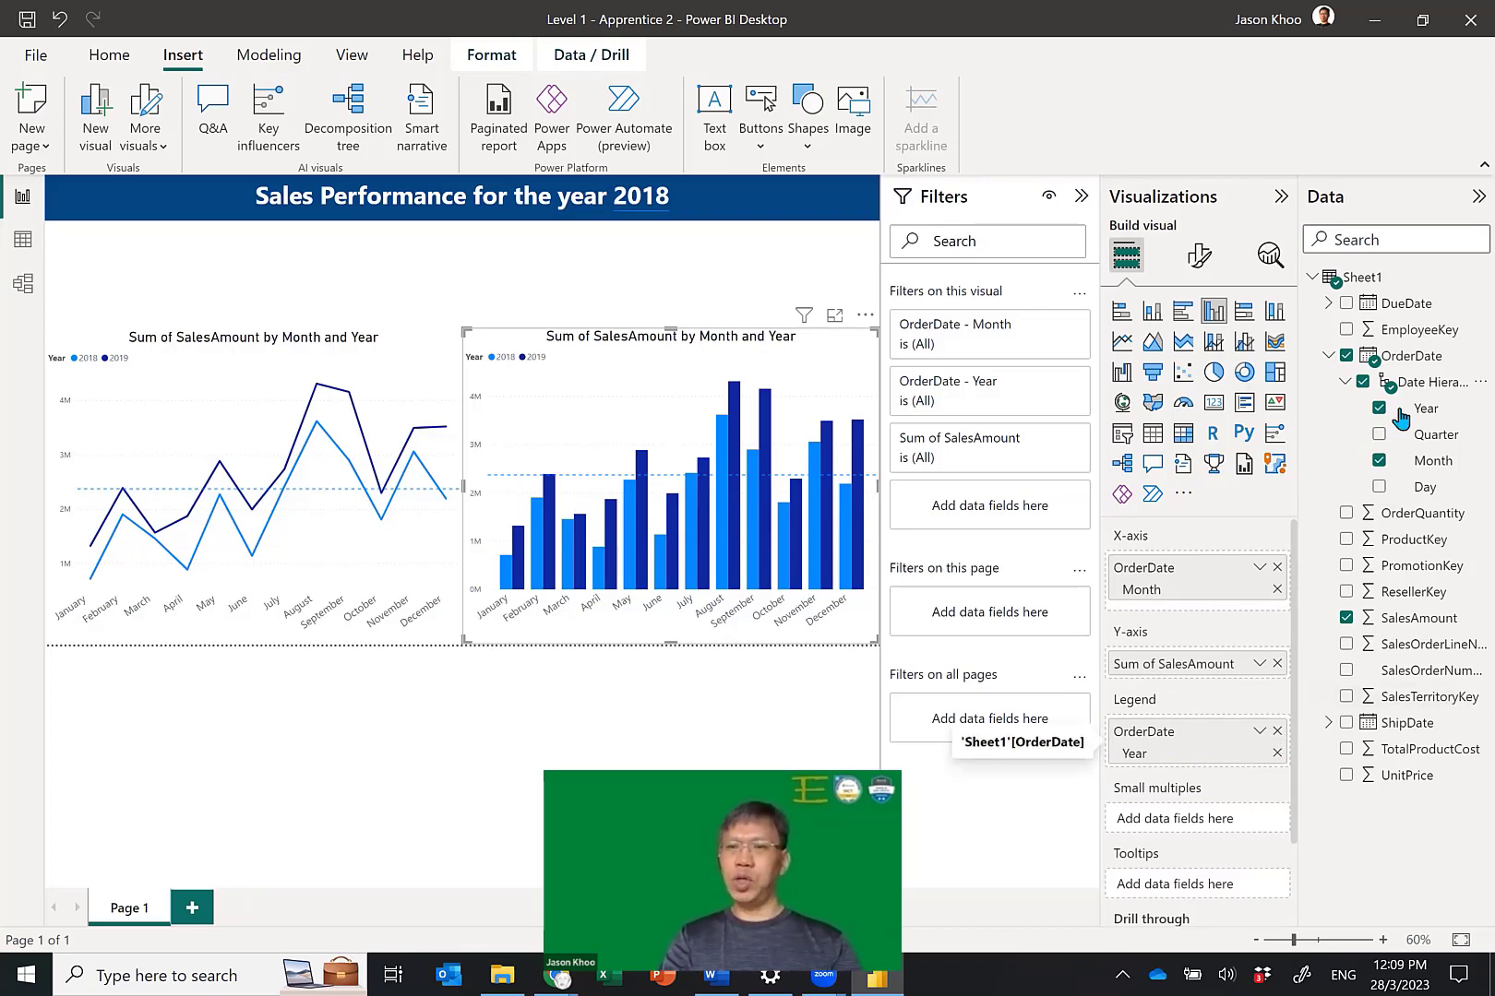
{"action": "left_click_drag", "start_coordinate": [1426, 391], "coordinate": [1231, 567]}
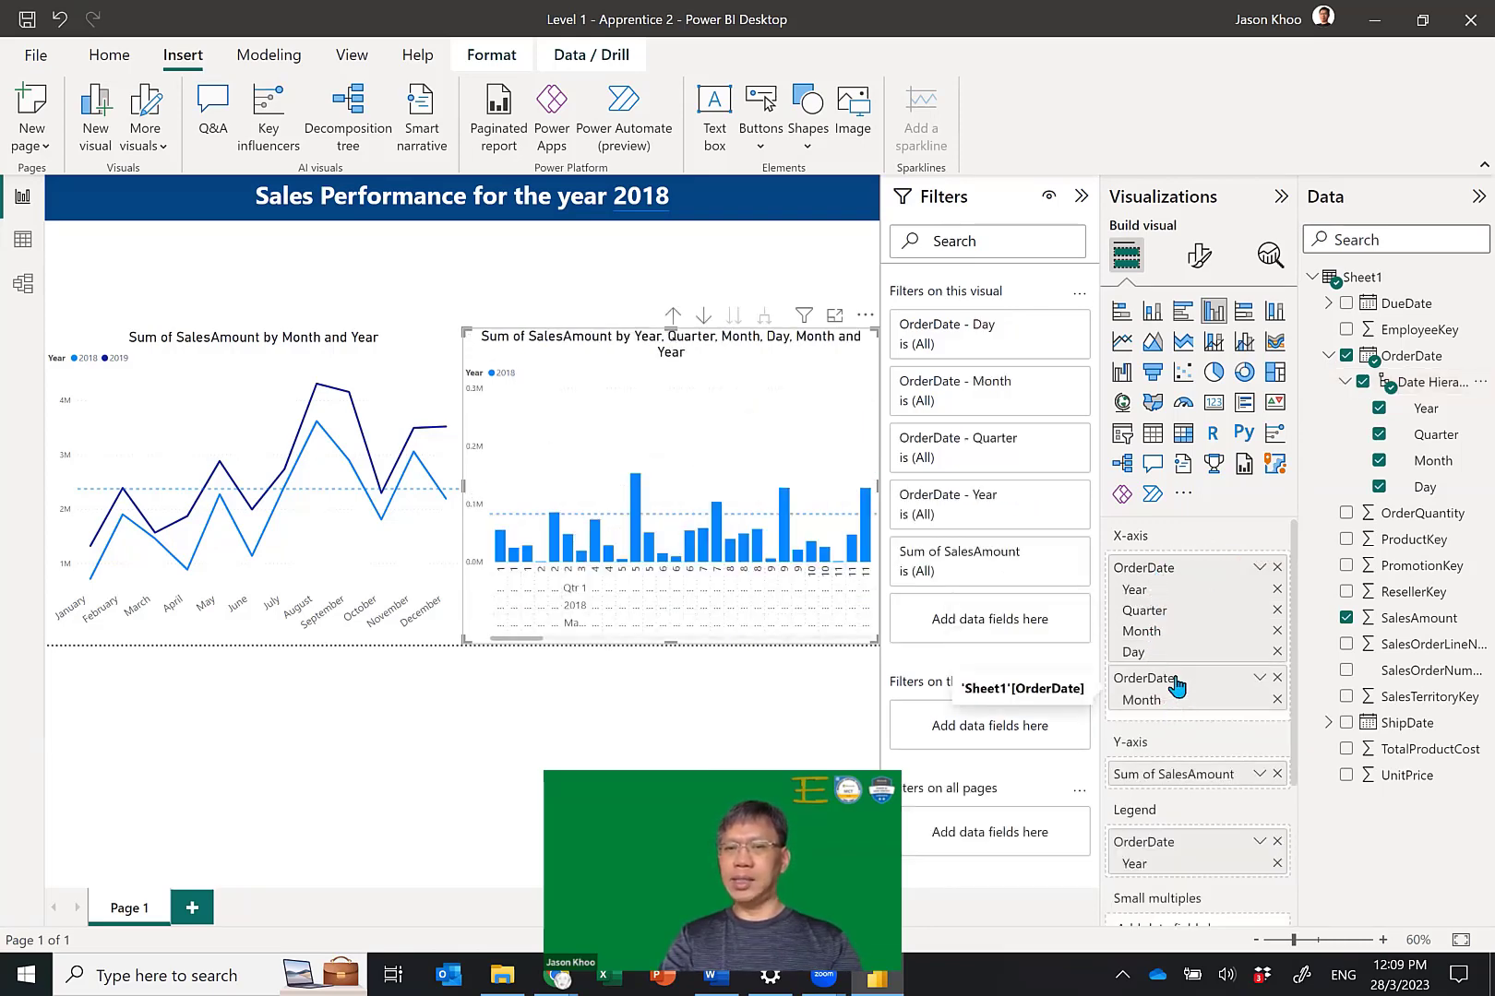
{"action": "left_click", "coordinate": [1278, 679]}
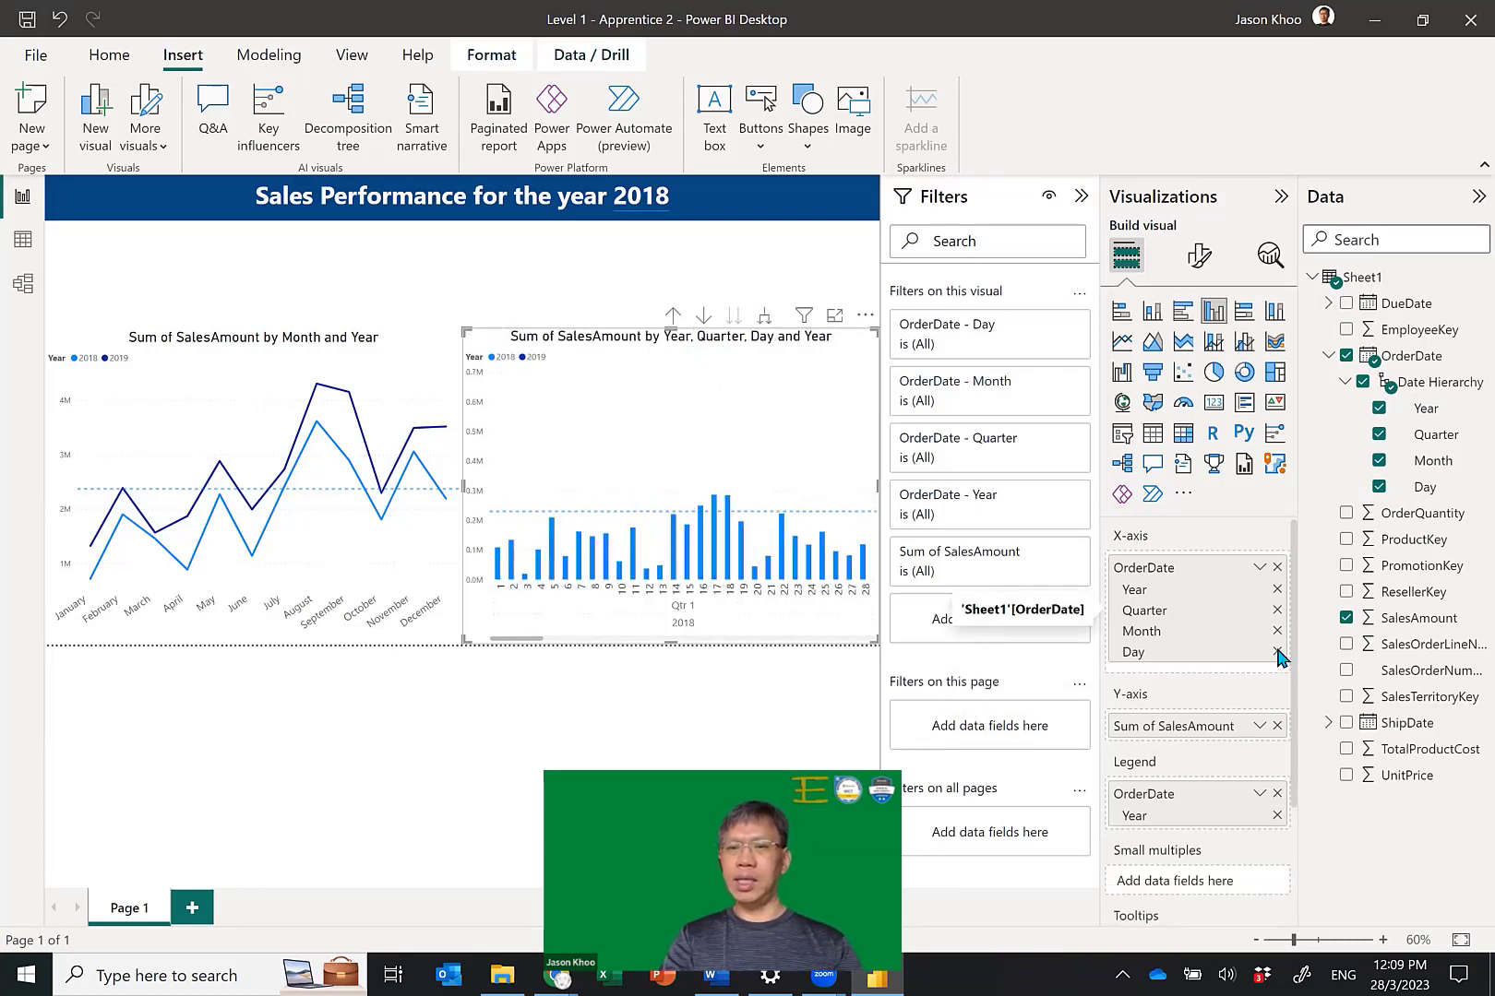
{"action": "left_click", "coordinate": [1278, 652]}
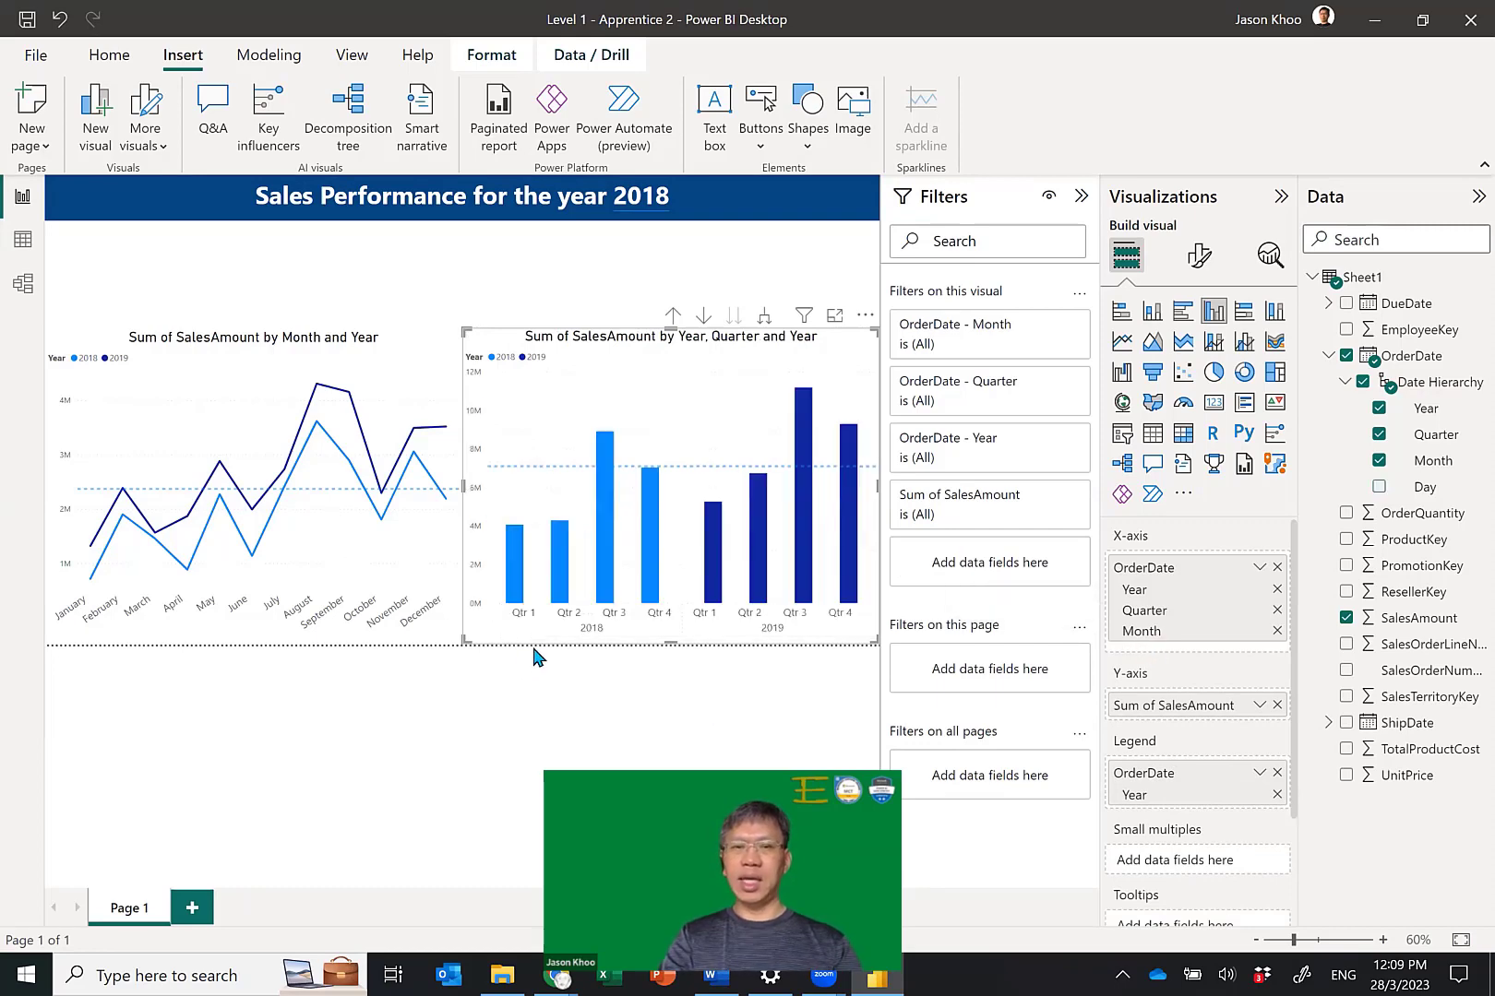
Explore the column chart's date hierarchy by expanding to months, drilling up to years and expanding again to quarters.
{"action": "left_click", "coordinate": [703, 316]}
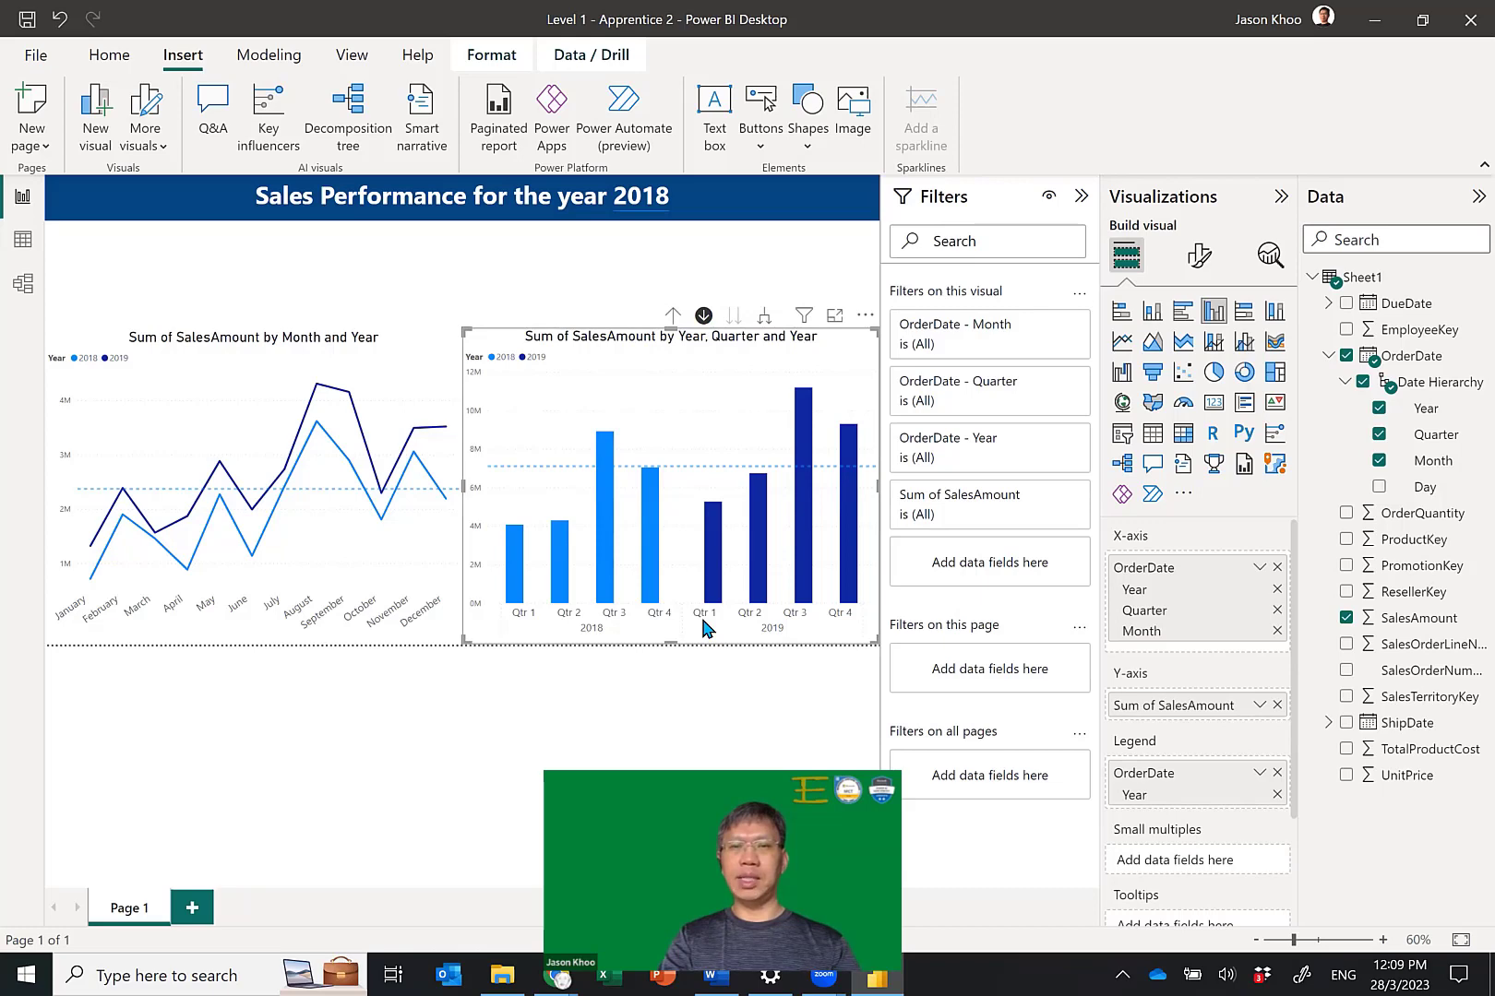
{"action": "left_click", "coordinate": [703, 316]}
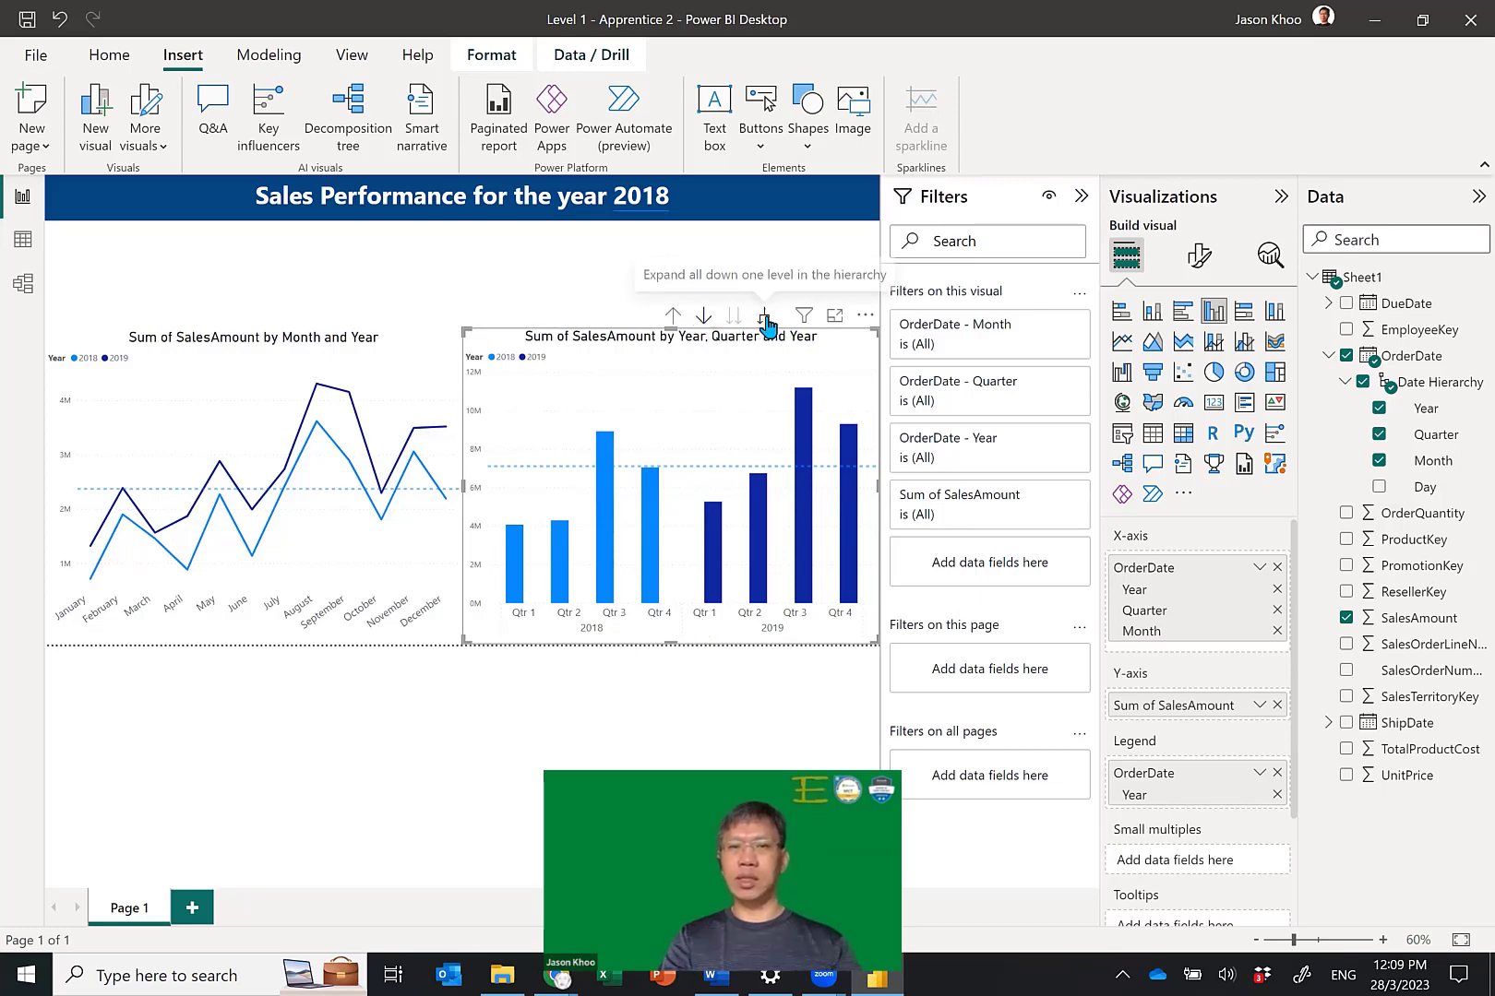
{"action": "left_click", "coordinate": [765, 318]}
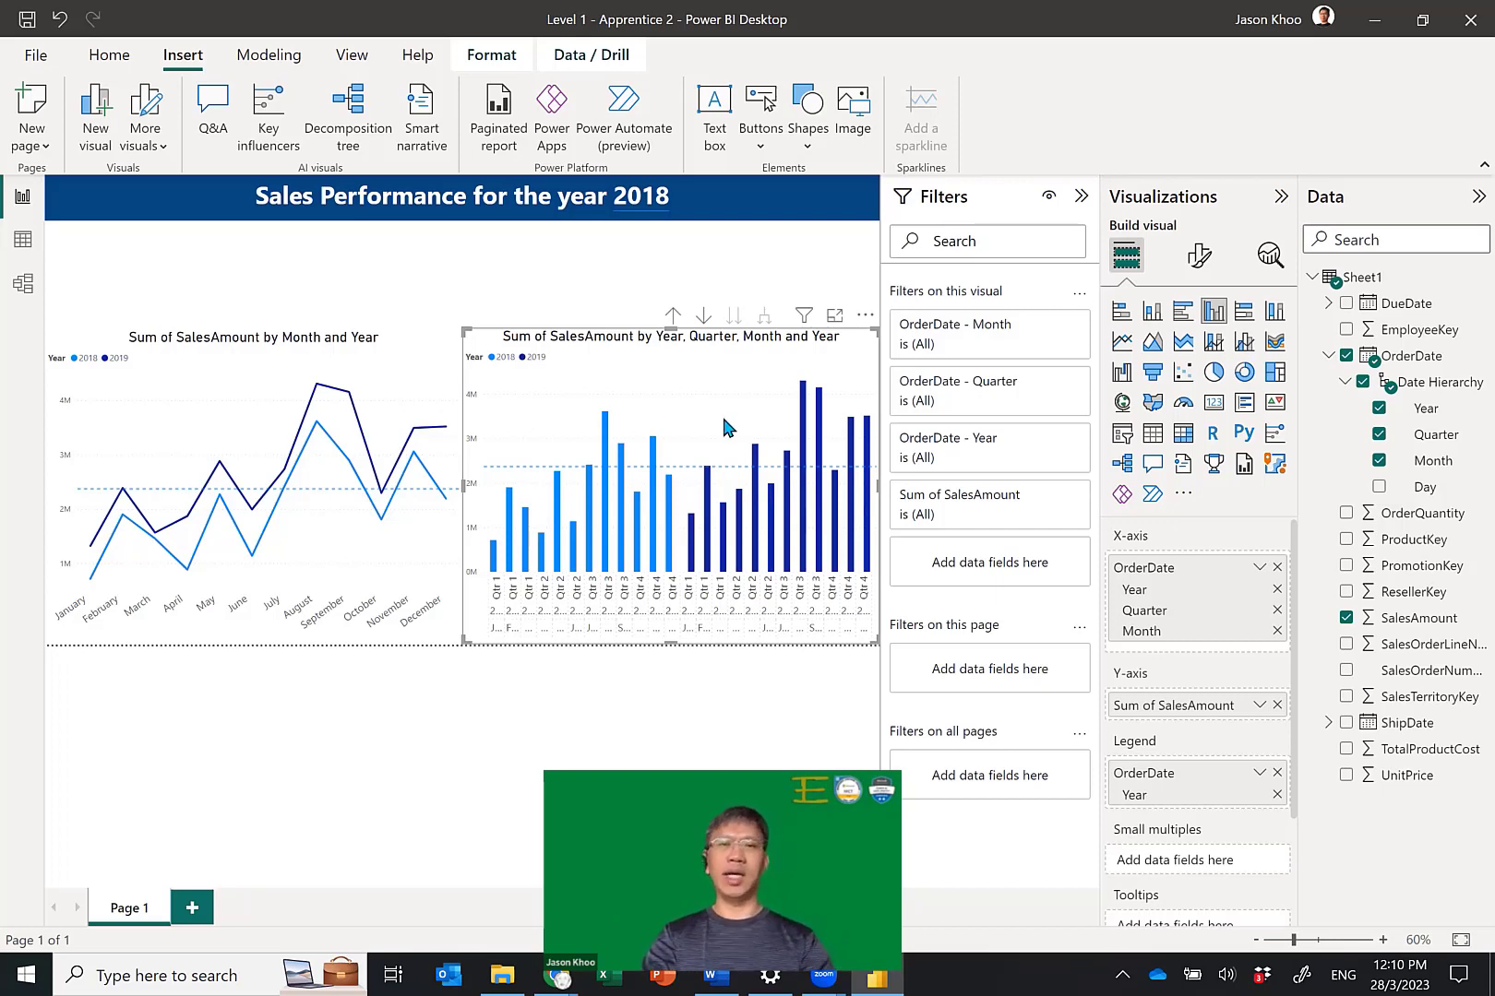
{"action": "left_click", "coordinate": [673, 317]}
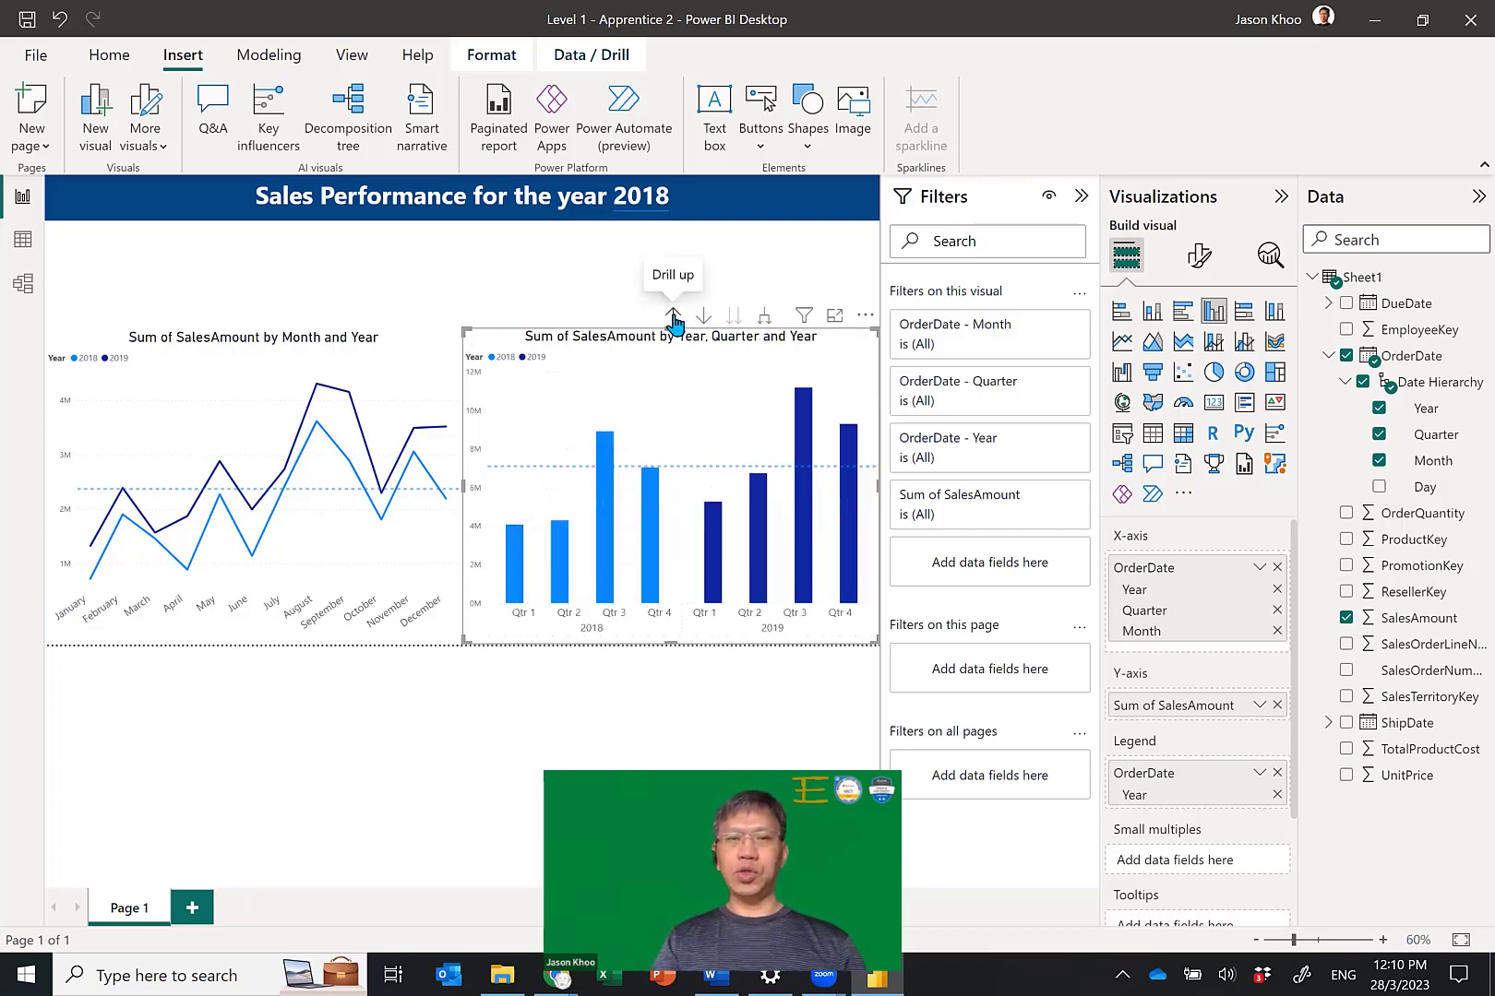
{"action": "left_click", "coordinate": [672, 317]}
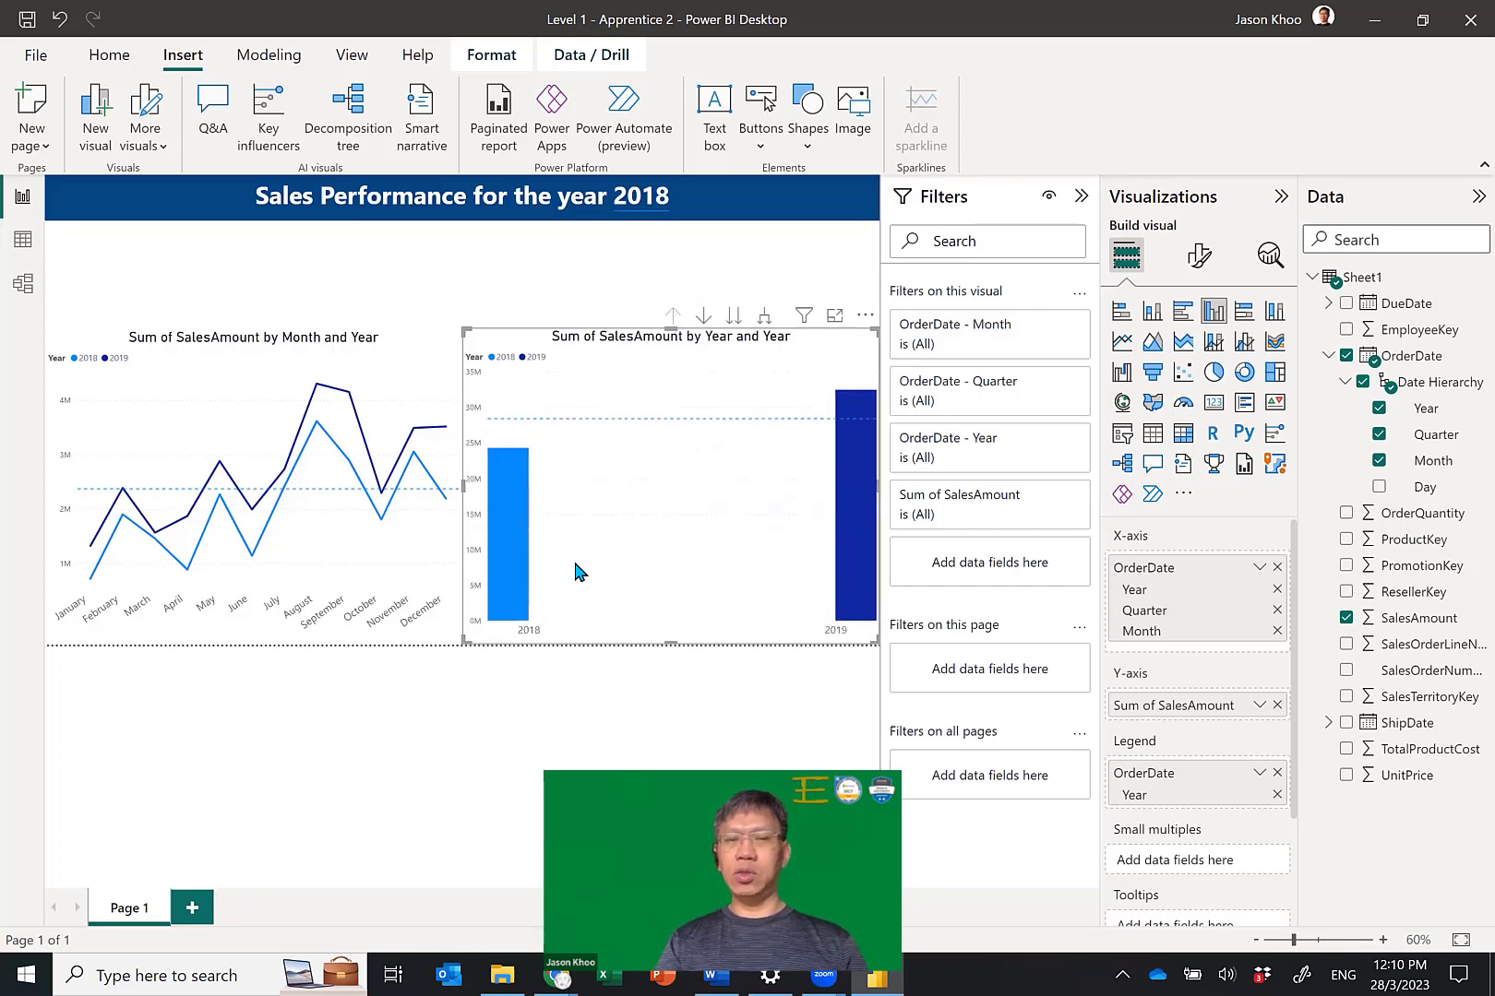
{"action": "left_click", "coordinate": [765, 320]}
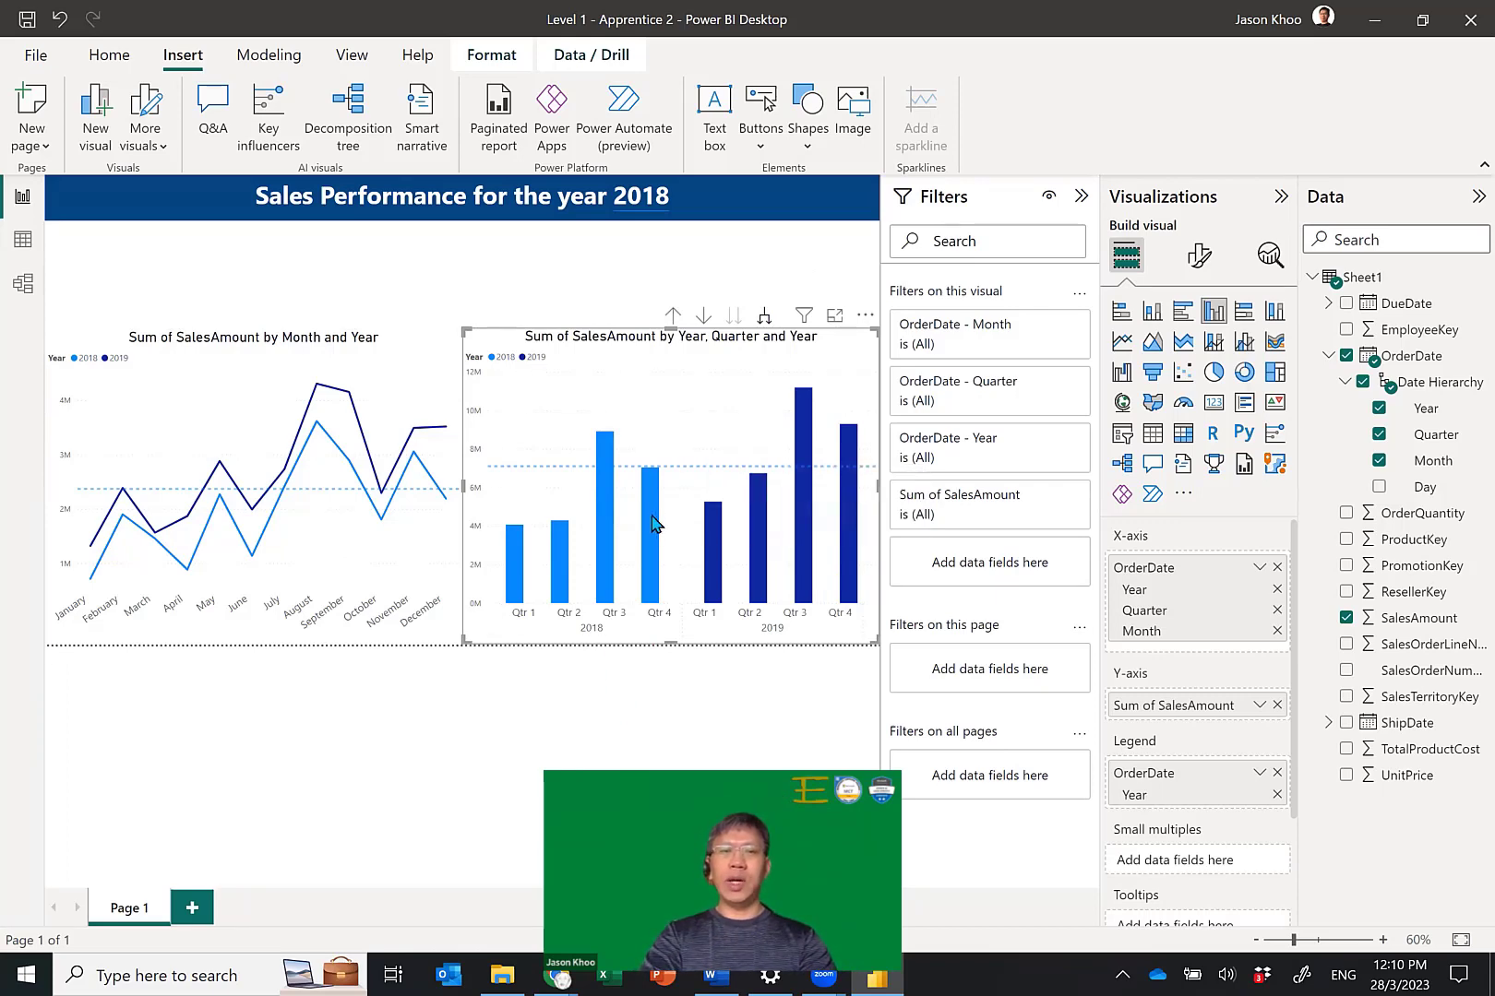
Cross-filter the line chart by the 2018 Qtr 4 column, clear that selection, and filter by 2019 using the column chart's legend.
{"action": "left_click", "coordinate": [650, 524]}
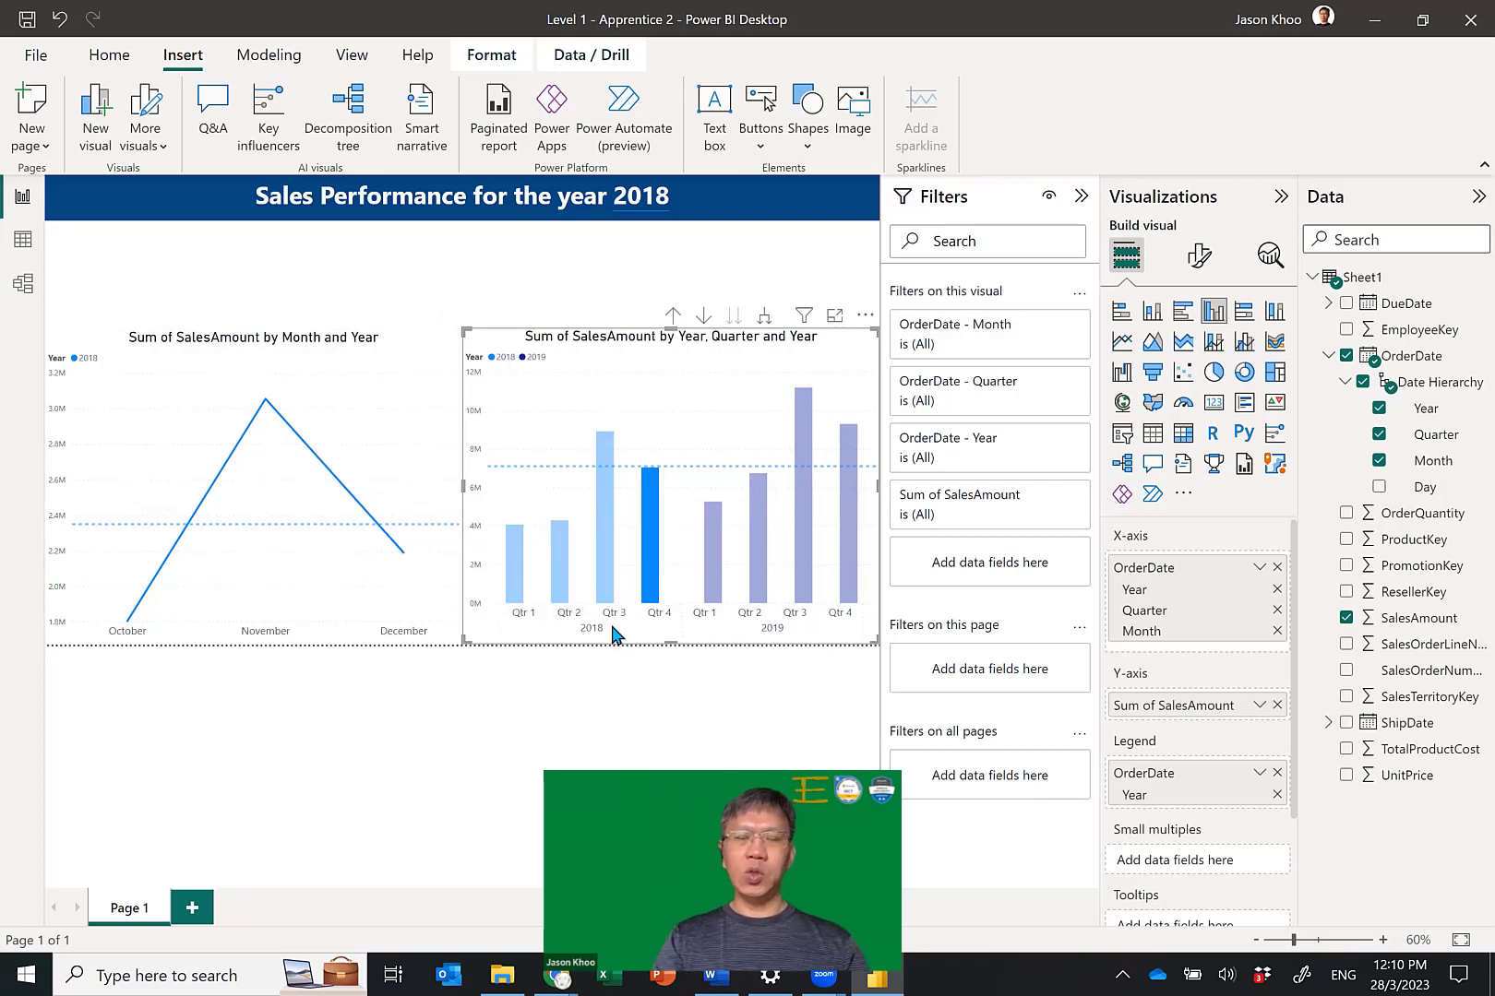
{"action": "left_click", "coordinate": [651, 533]}
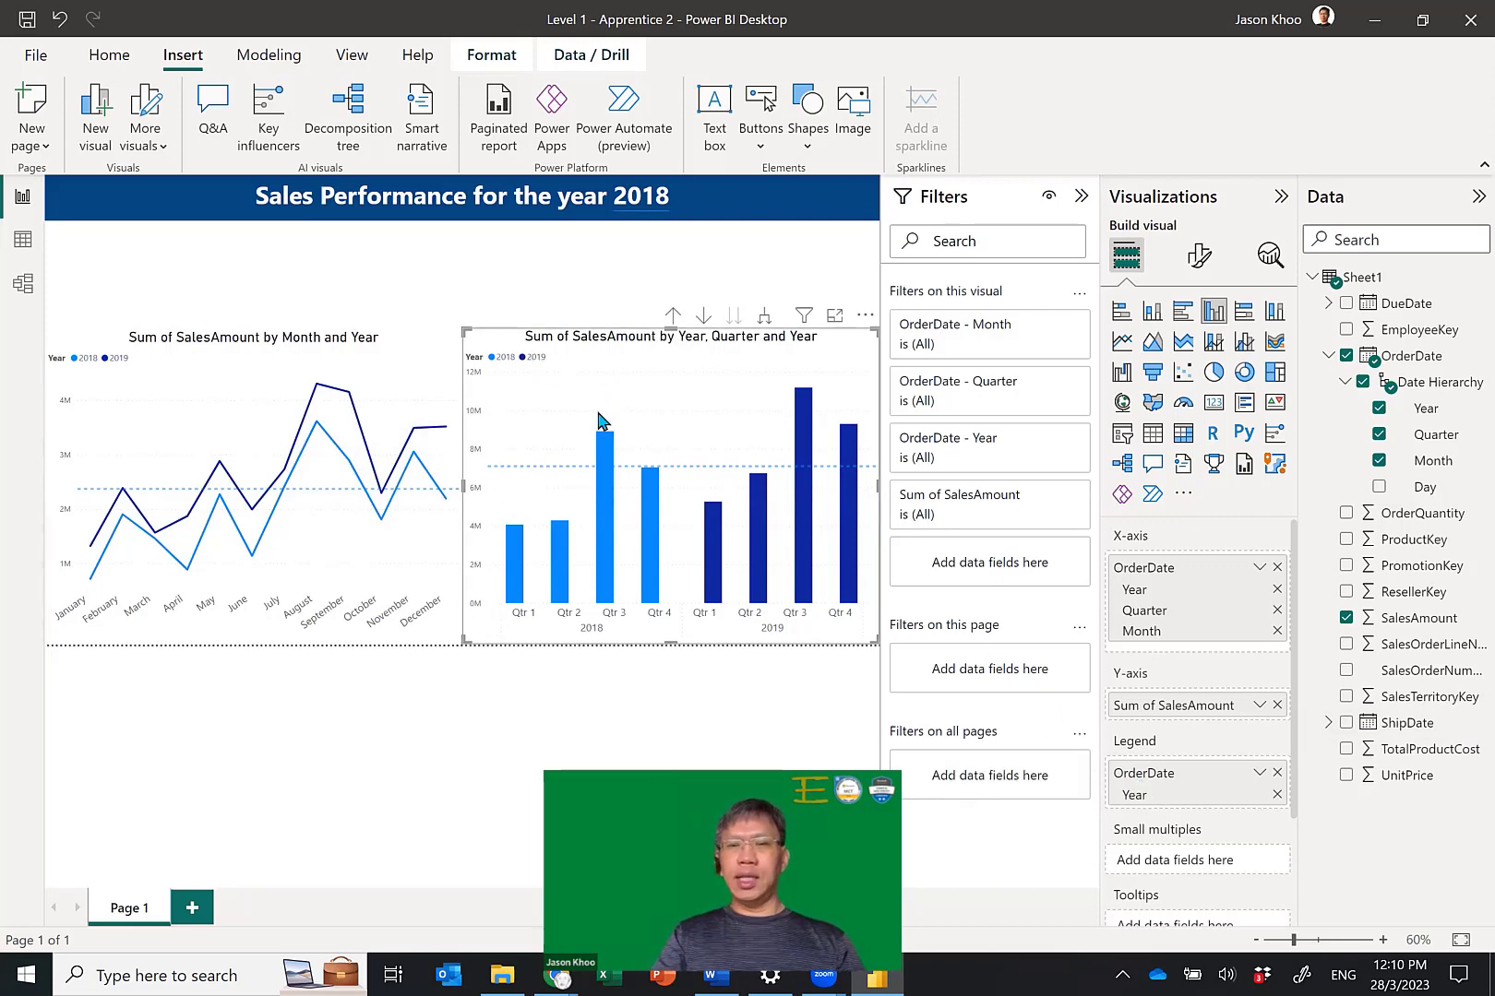
{"action": "left_click", "coordinate": [536, 357]}
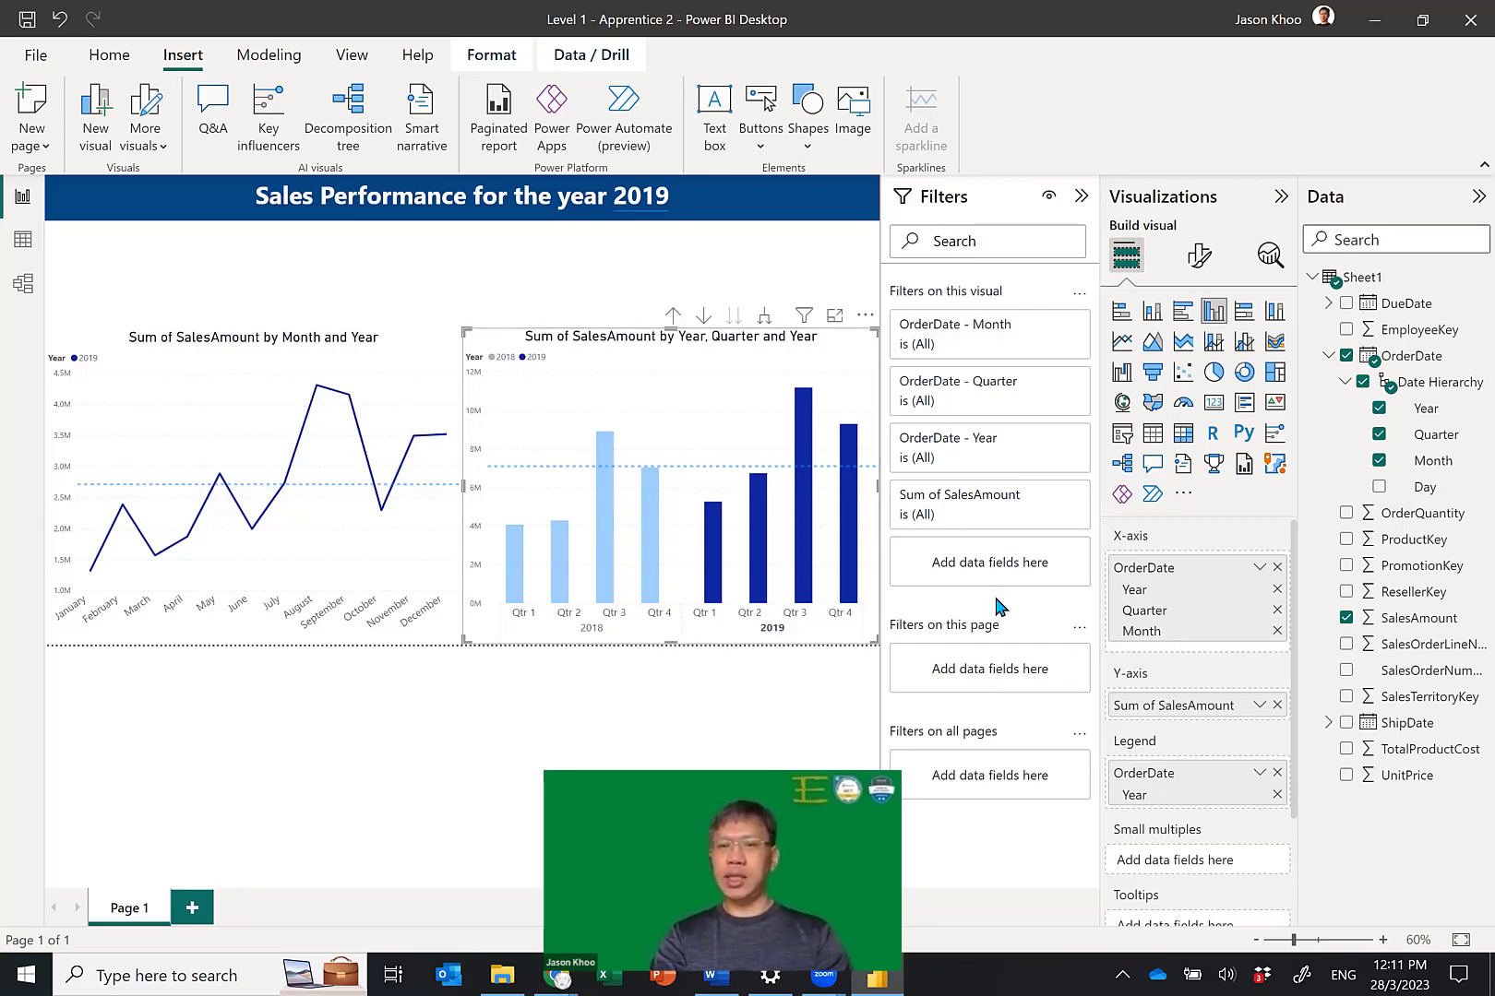
Remove Year from the column chart's X-axis and switch the legend selection from 2019 to 2018.
{"action": "left_click", "coordinate": [1277, 590]}
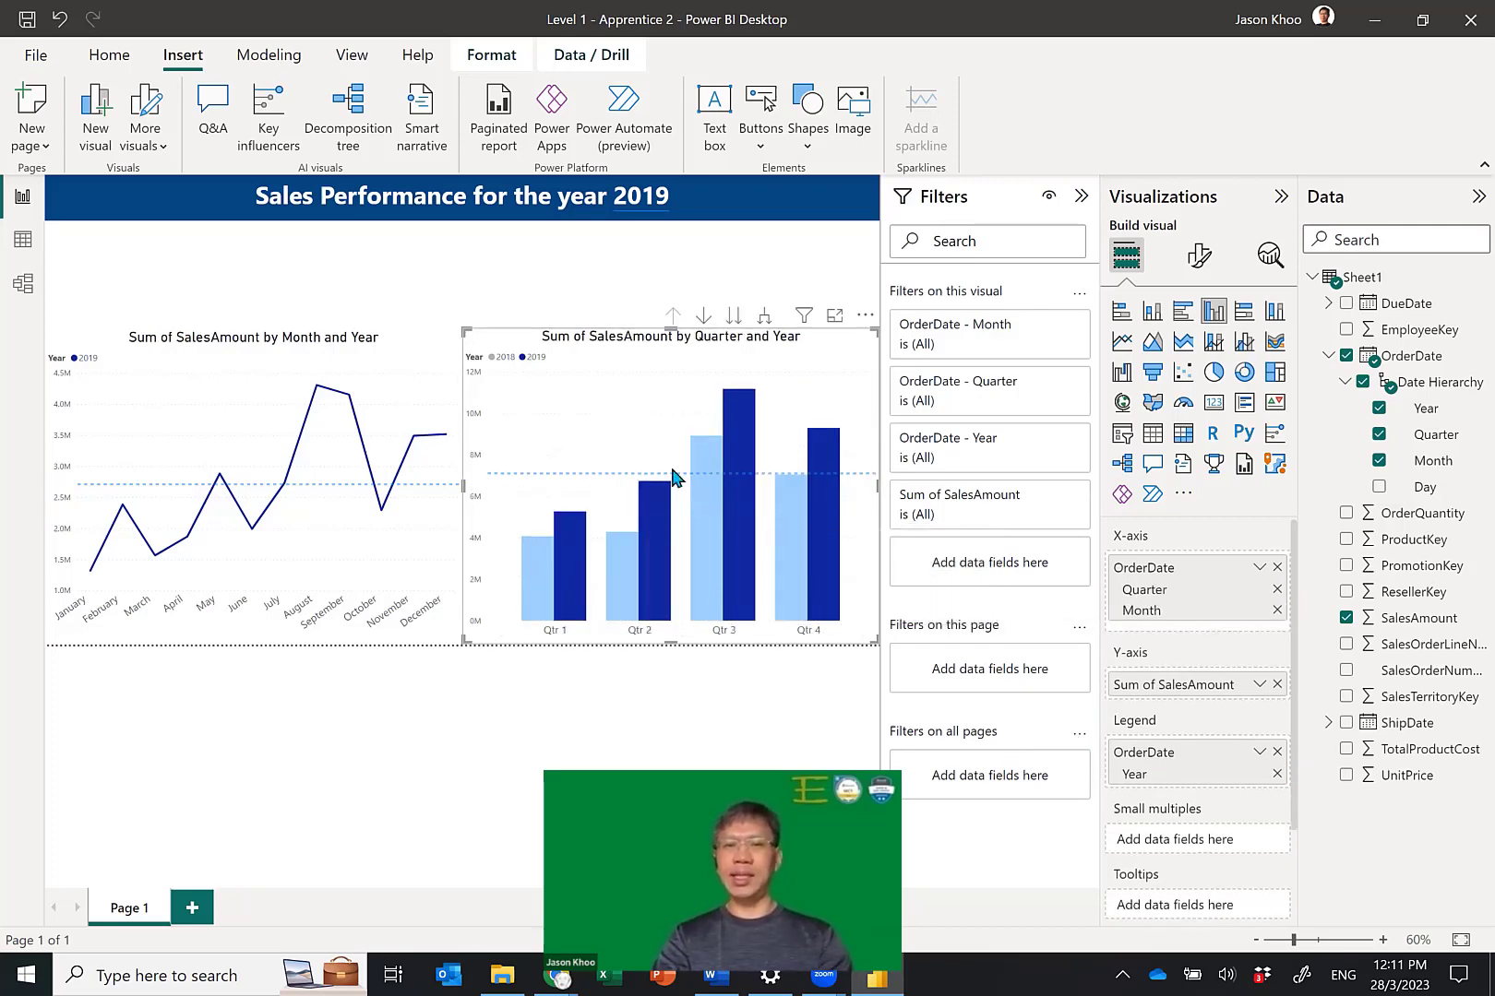
{"action": "left_click", "coordinate": [539, 358]}
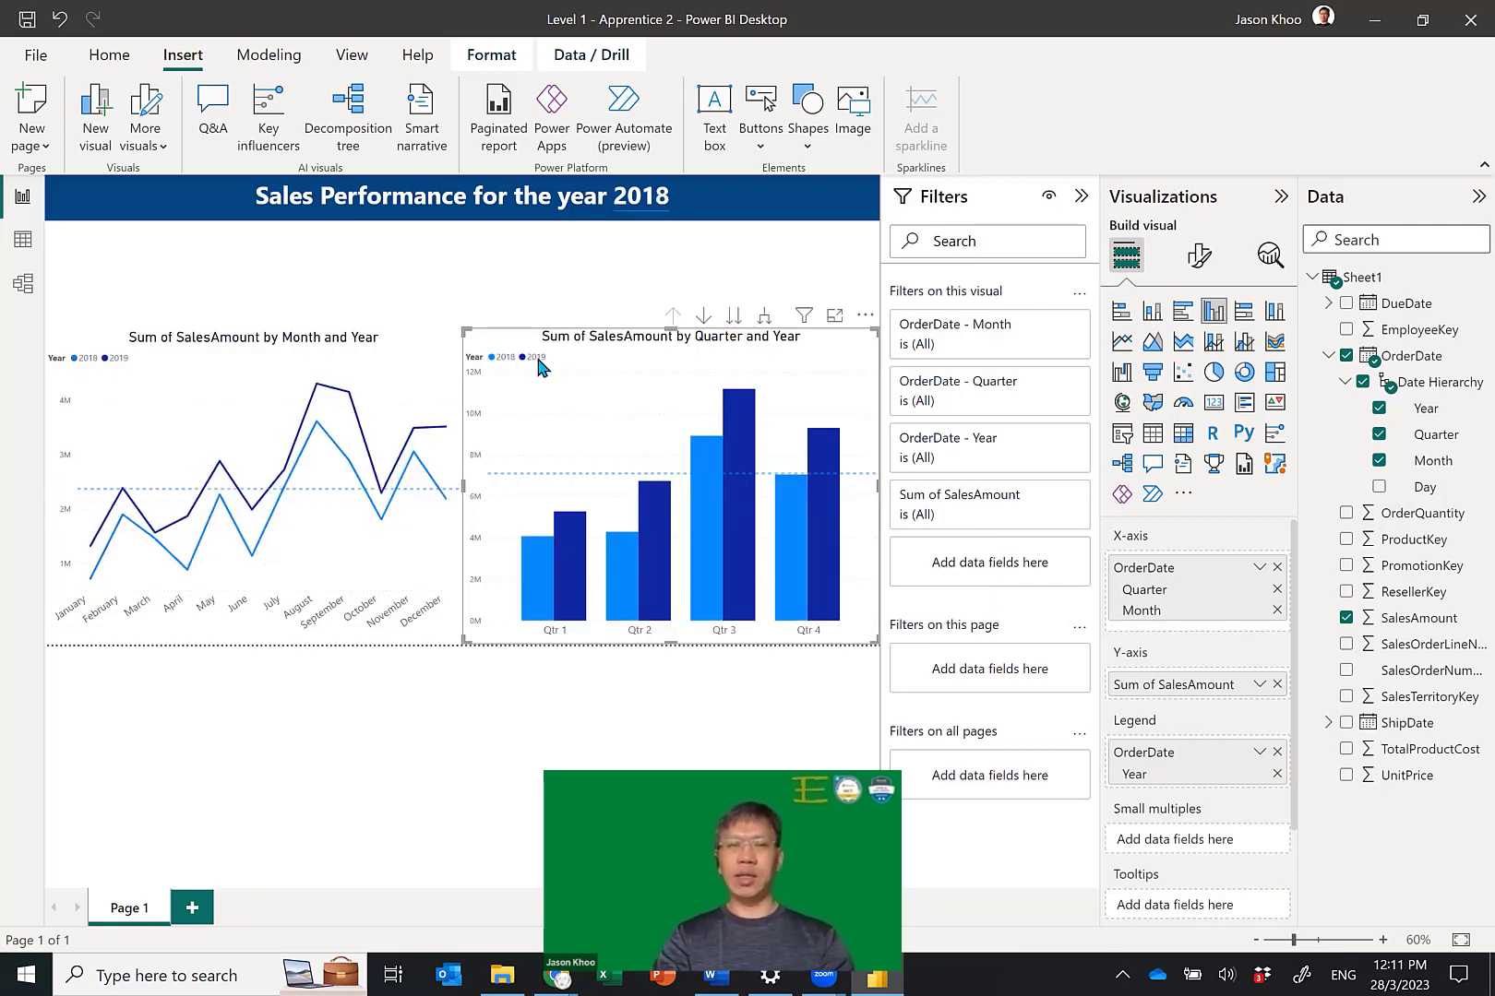
{"action": "left_click", "coordinate": [539, 360]}
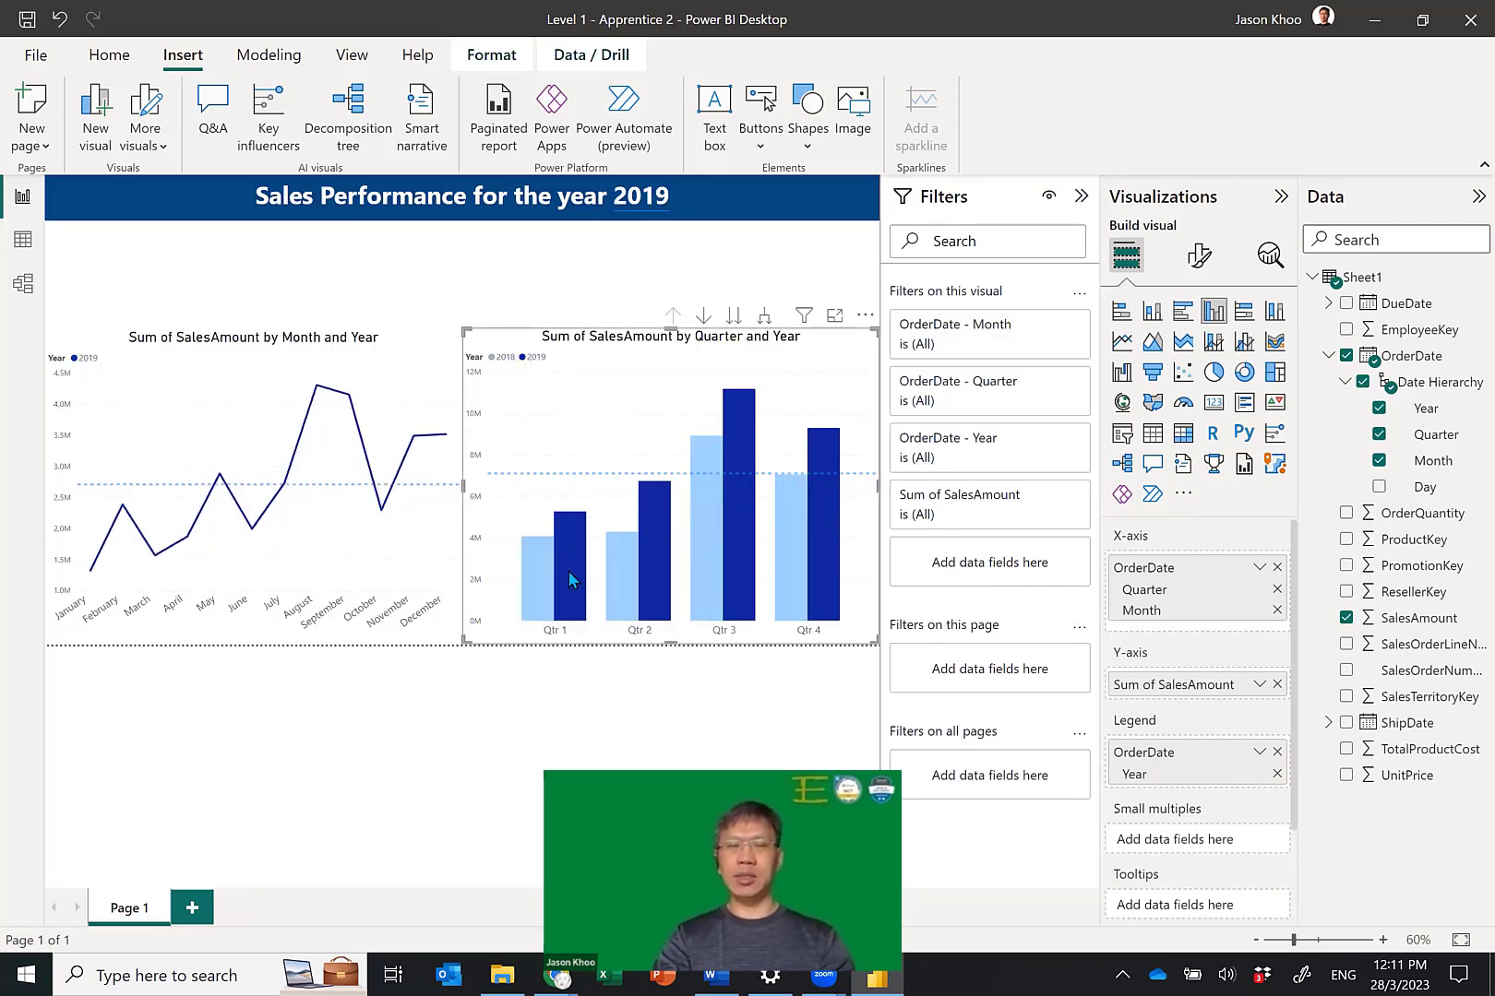
{"action": "left_click", "coordinate": [531, 360]}
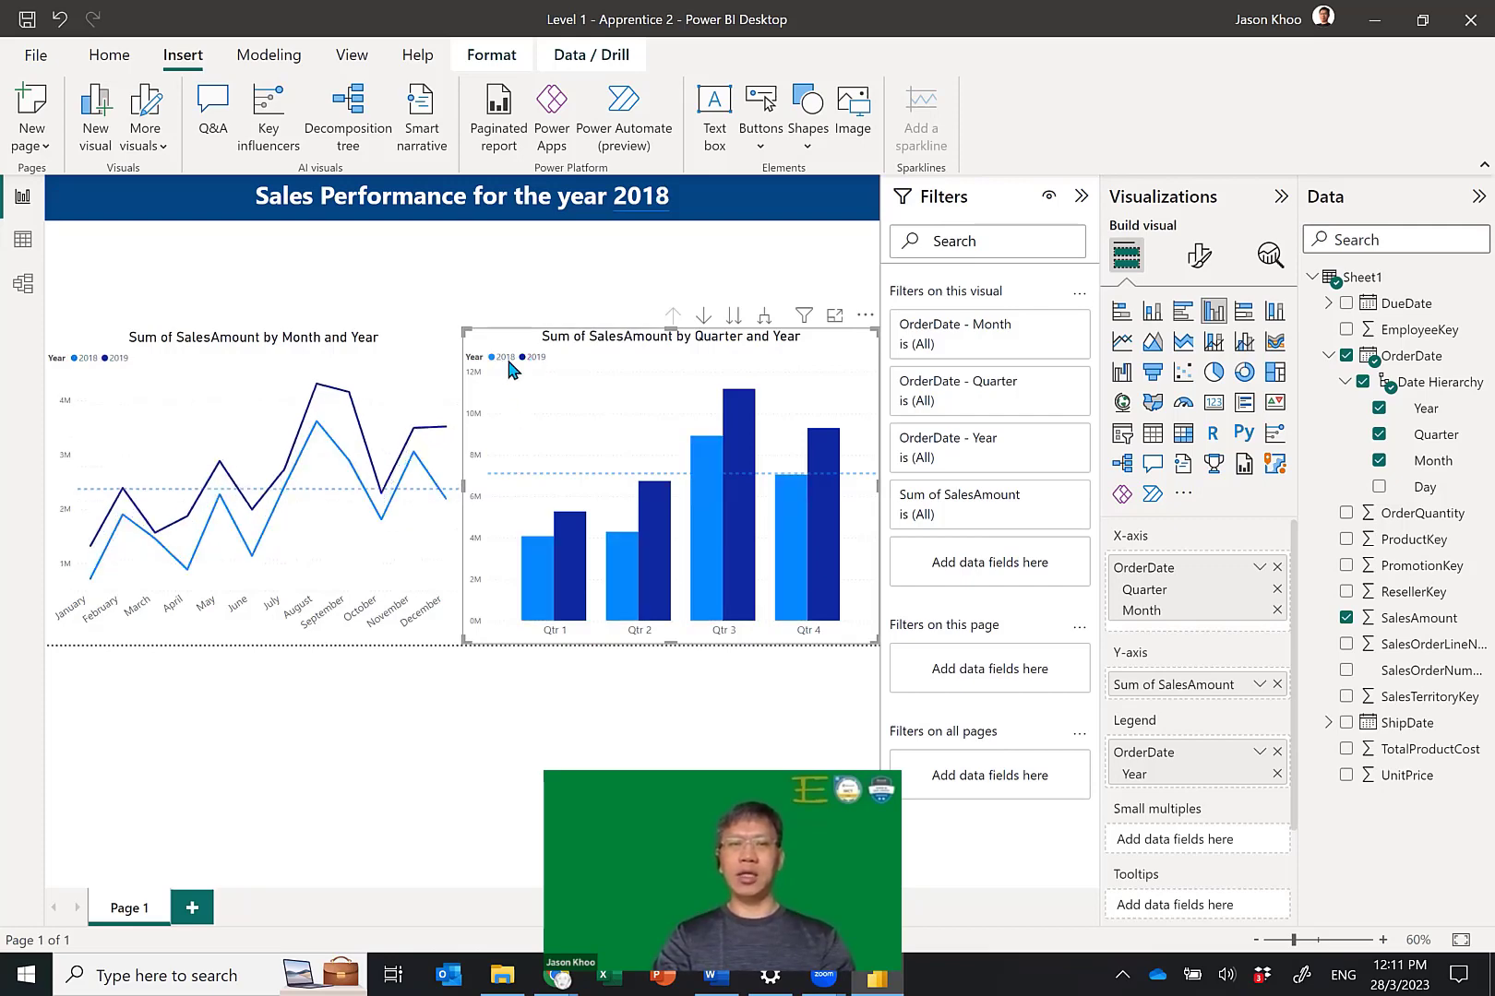
{"action": "left_click", "coordinate": [508, 359]}
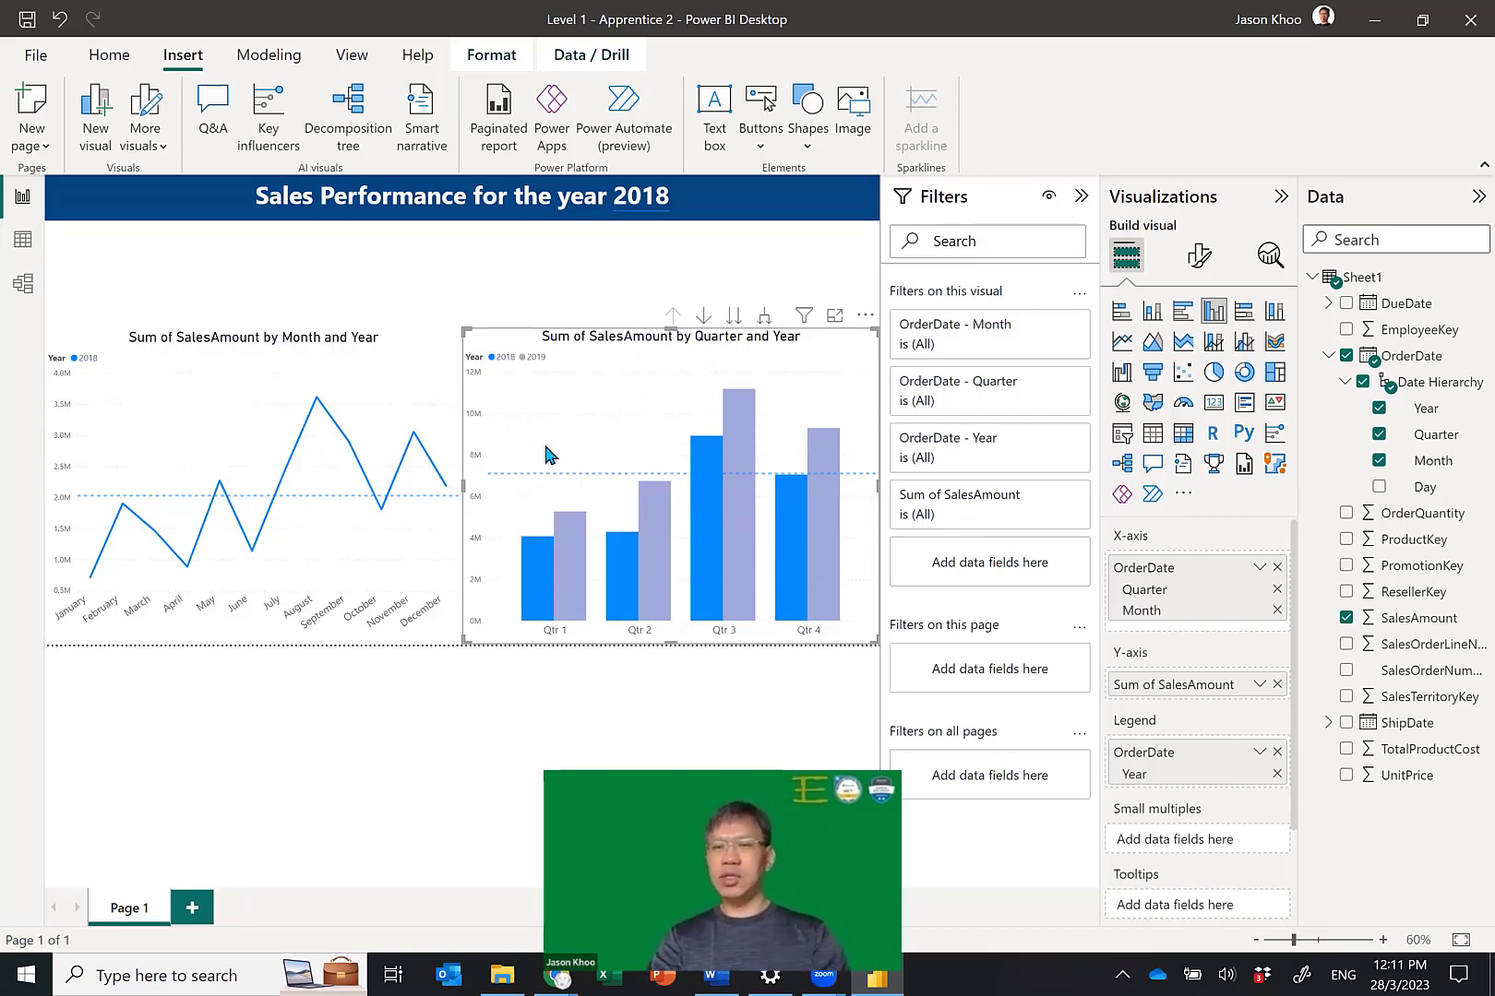
Replace SalesAmount with OrderQuantity on the column chart's Y-axis.
{"action": "left_click_drag", "start_coordinate": [1185, 687], "coordinate": [1124, 674]}
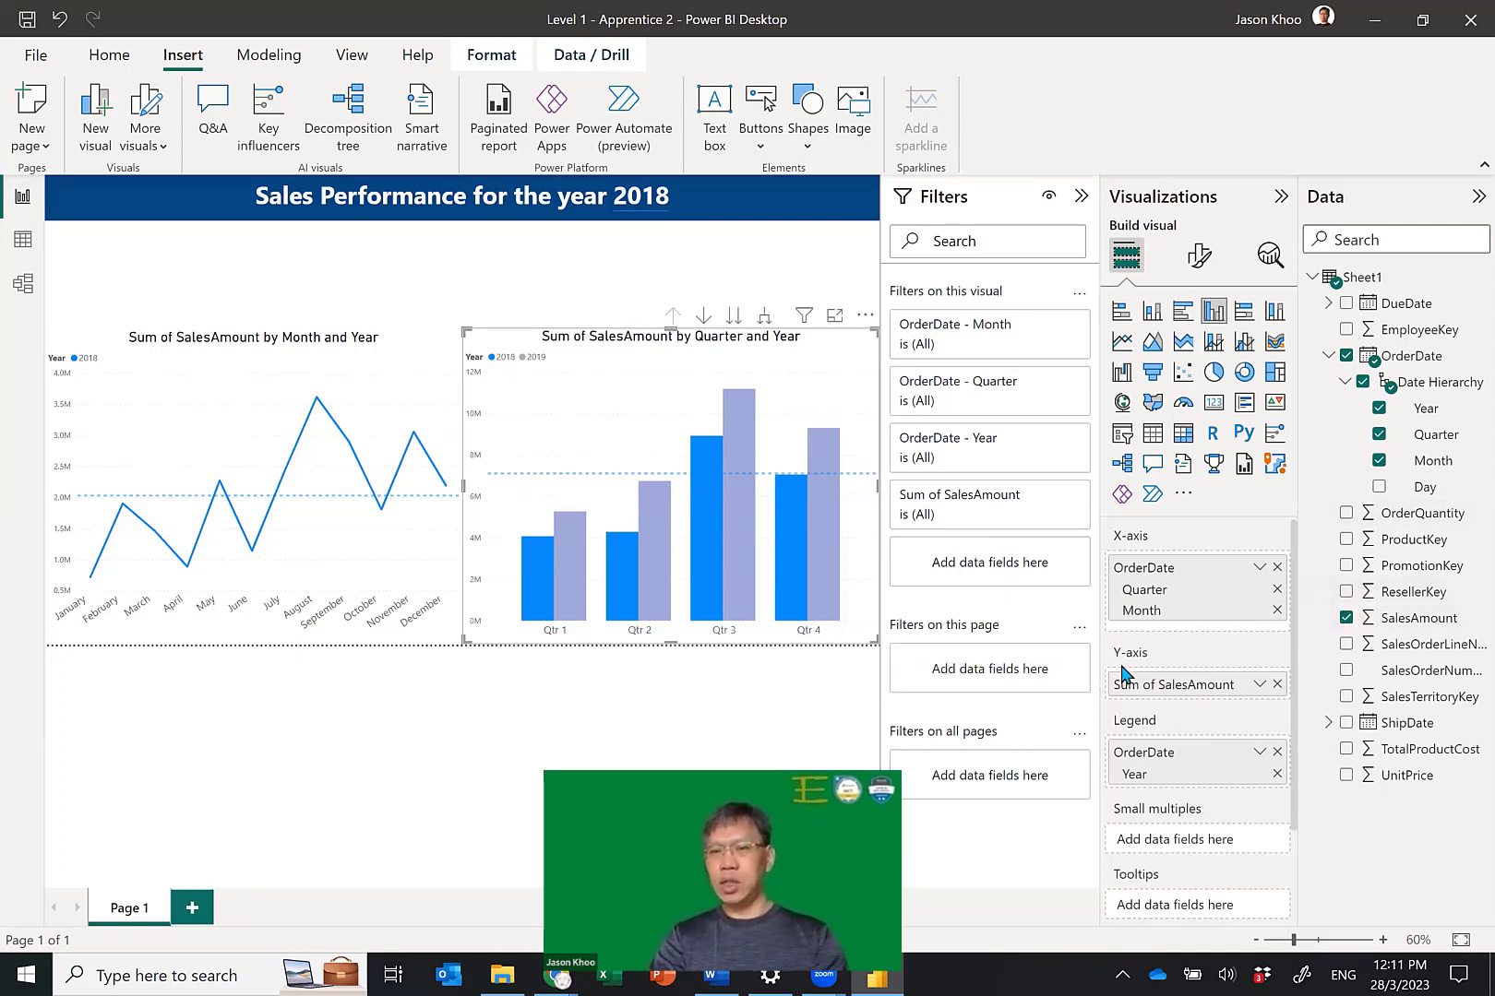
{"action": "left_click", "coordinate": [1276, 684]}
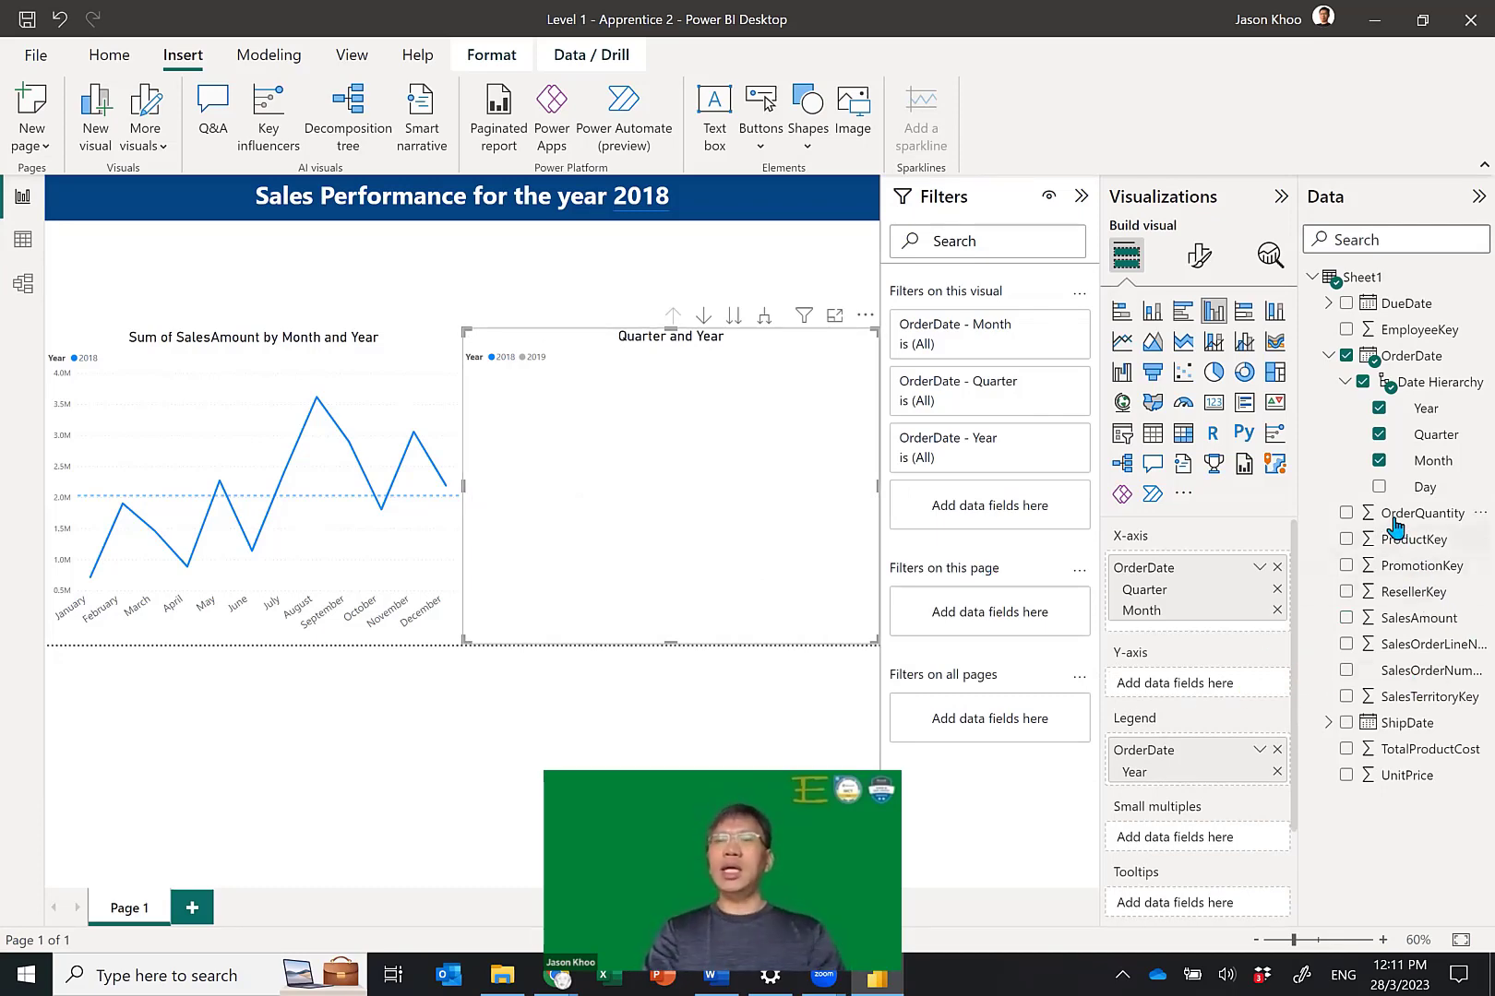
{"action": "left_click_drag", "start_coordinate": [1401, 522], "coordinate": [1201, 690]}
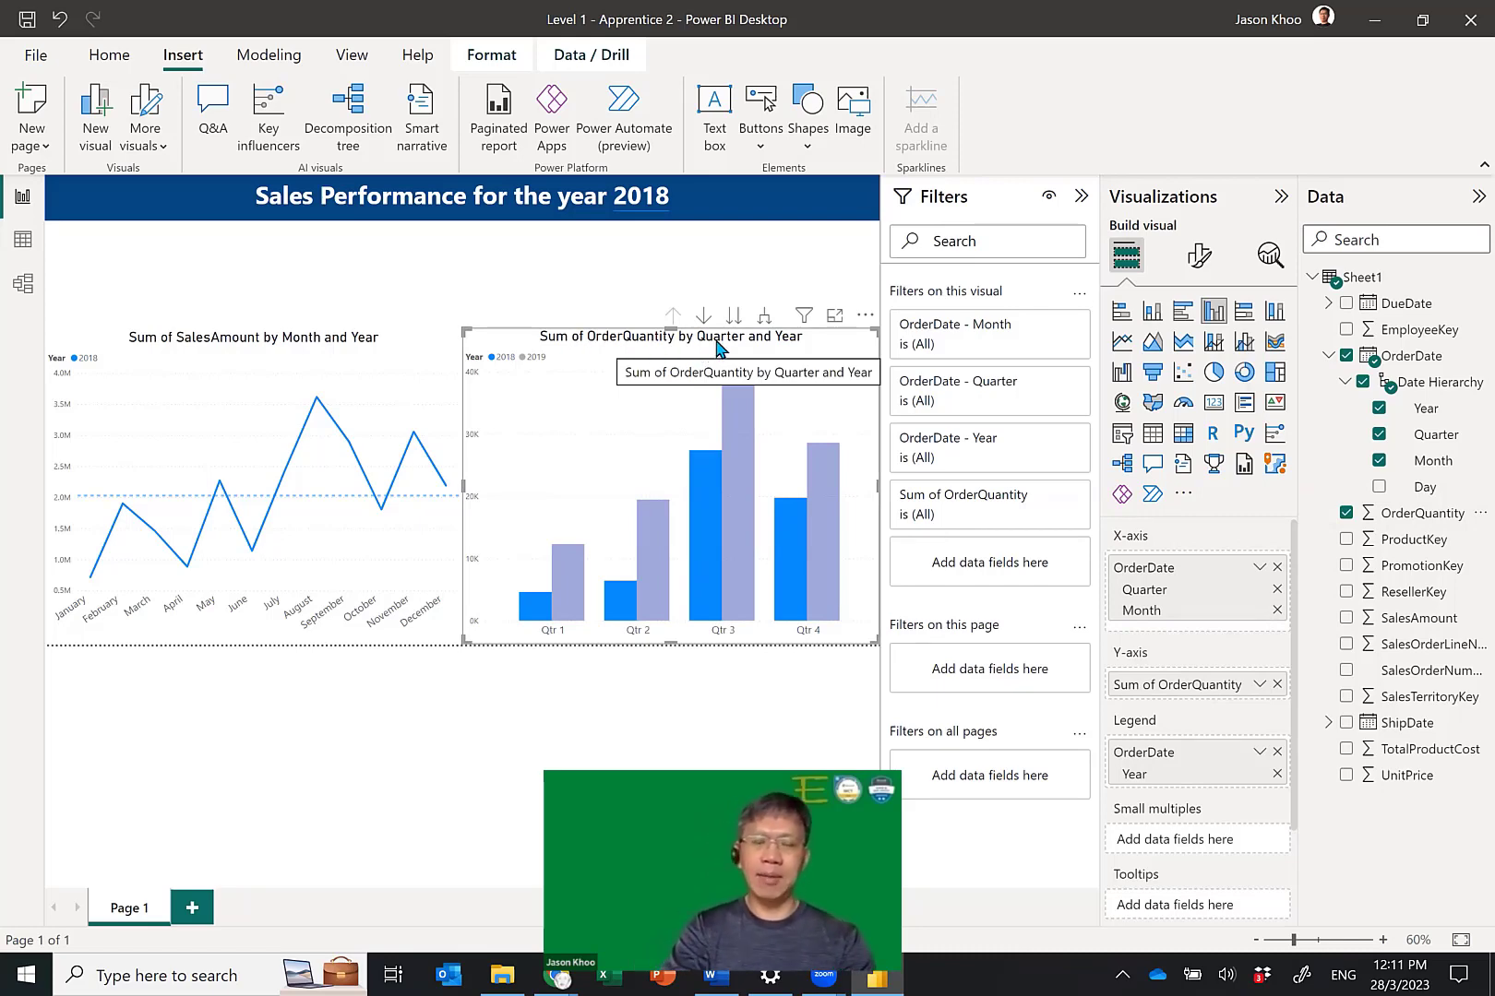
Add a blank slicer above the charts and narrow it so that it sits only above the column chart.
{"action": "left_click", "coordinate": [611, 304]}
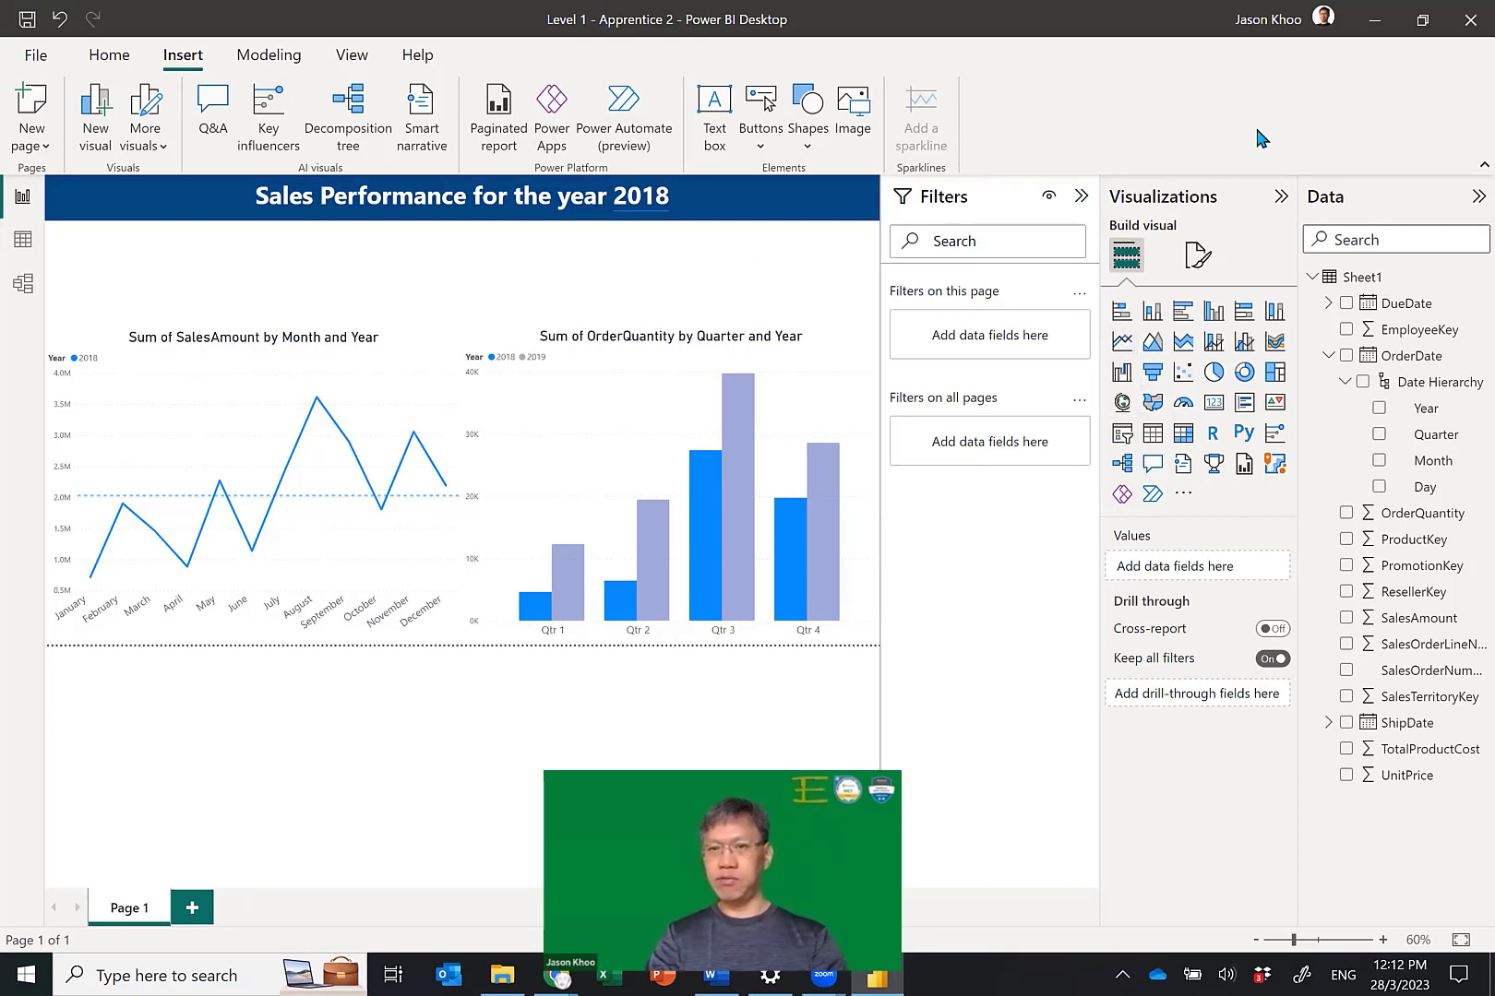
{"action": "left_click", "coordinate": [1121, 437]}
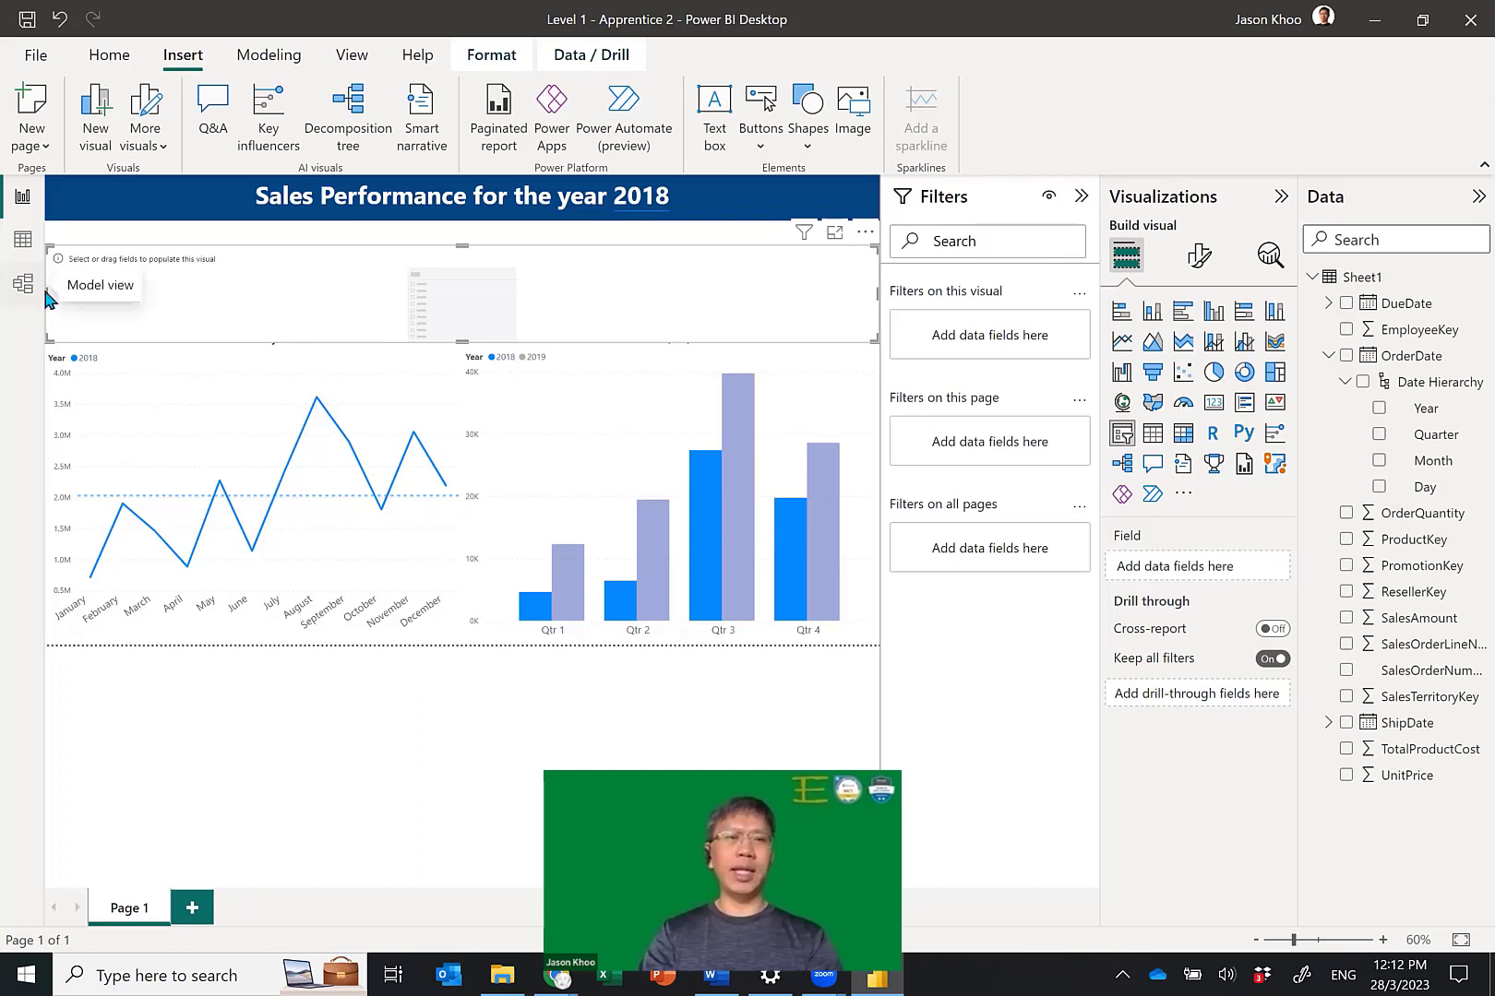
{"action": "left_click_drag", "start_coordinate": [46, 289], "coordinate": [478, 312]}
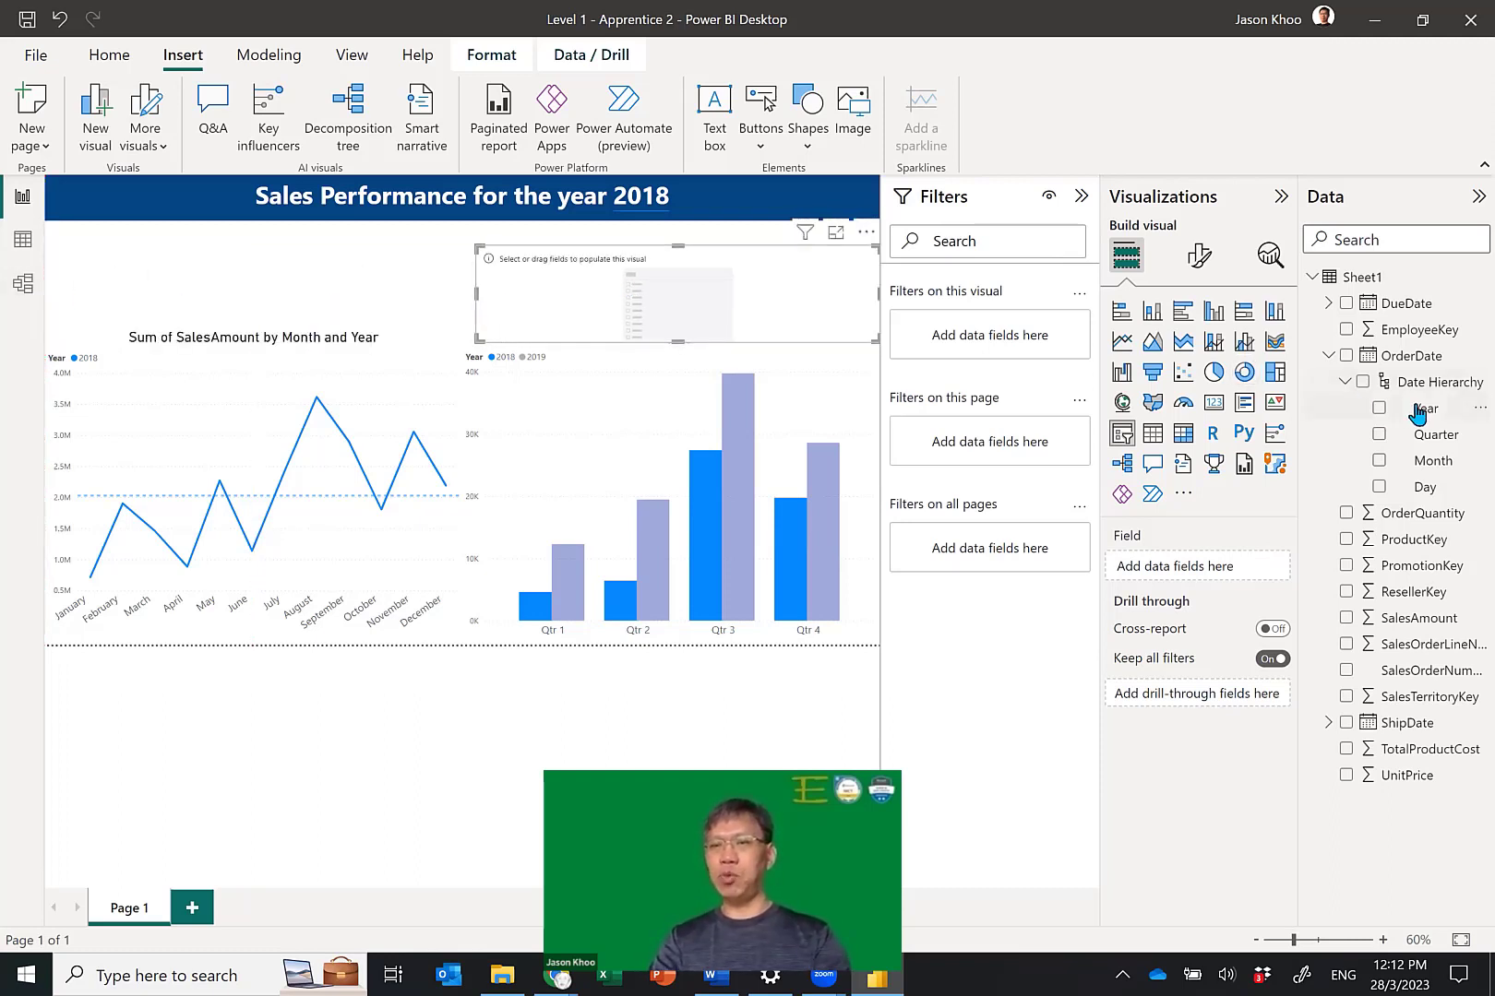
Populate the slicer with the OrderDate Year field and format it as Tile style, short enough for both years to share one row.
{"action": "left_click_drag", "start_coordinate": [1425, 411], "coordinate": [1201, 574]}
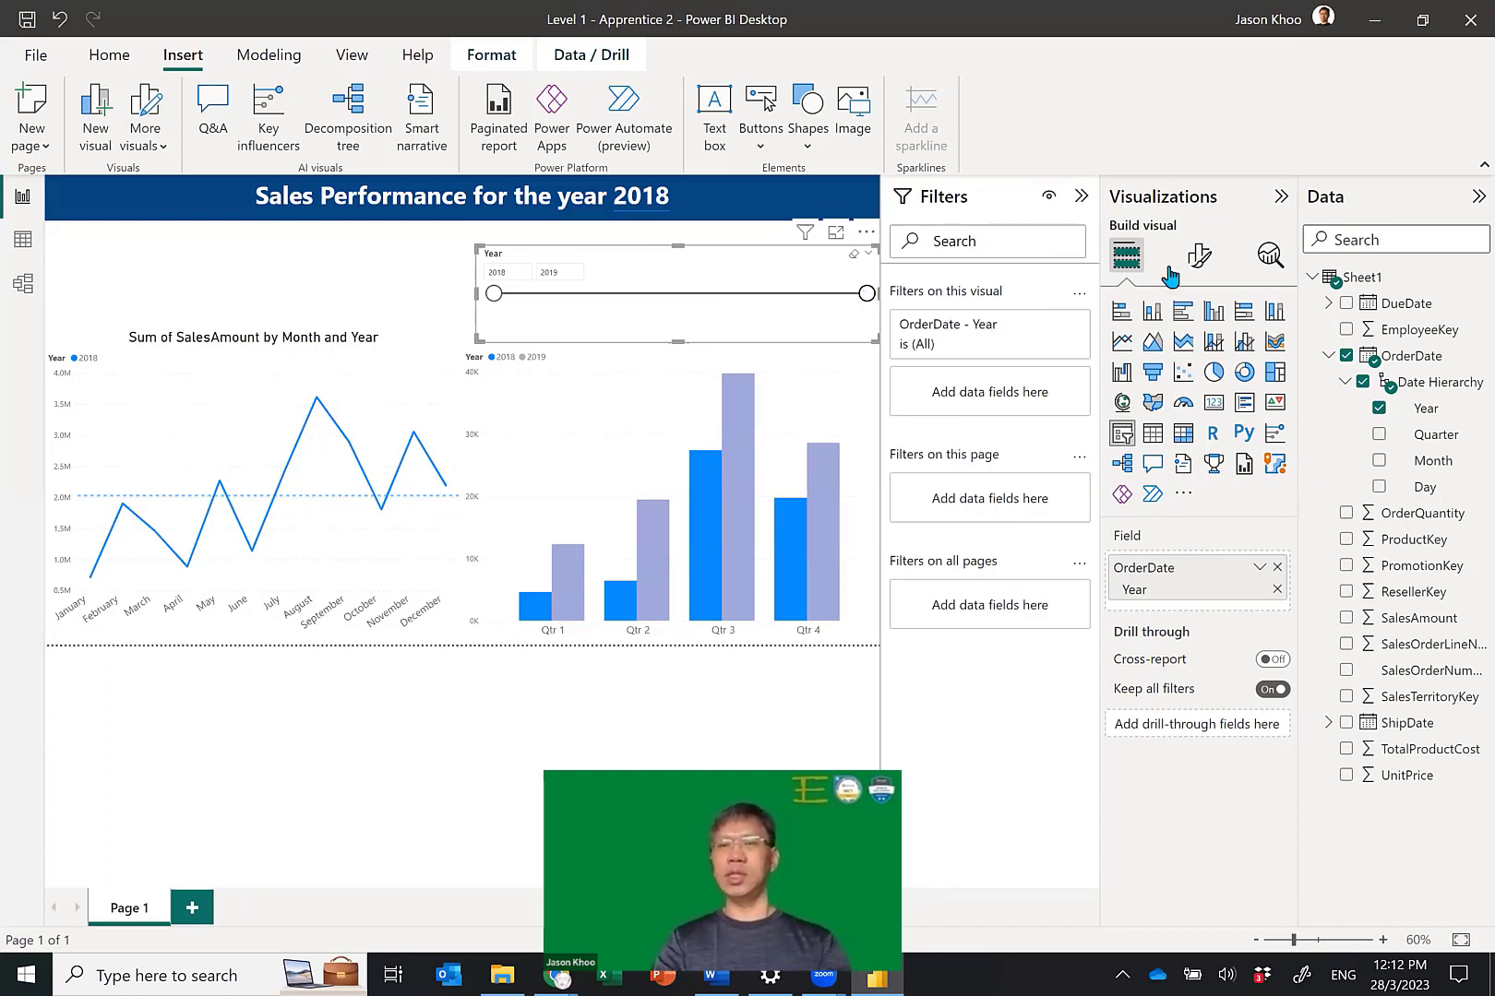
{"action": "left_click", "coordinate": [1201, 261]}
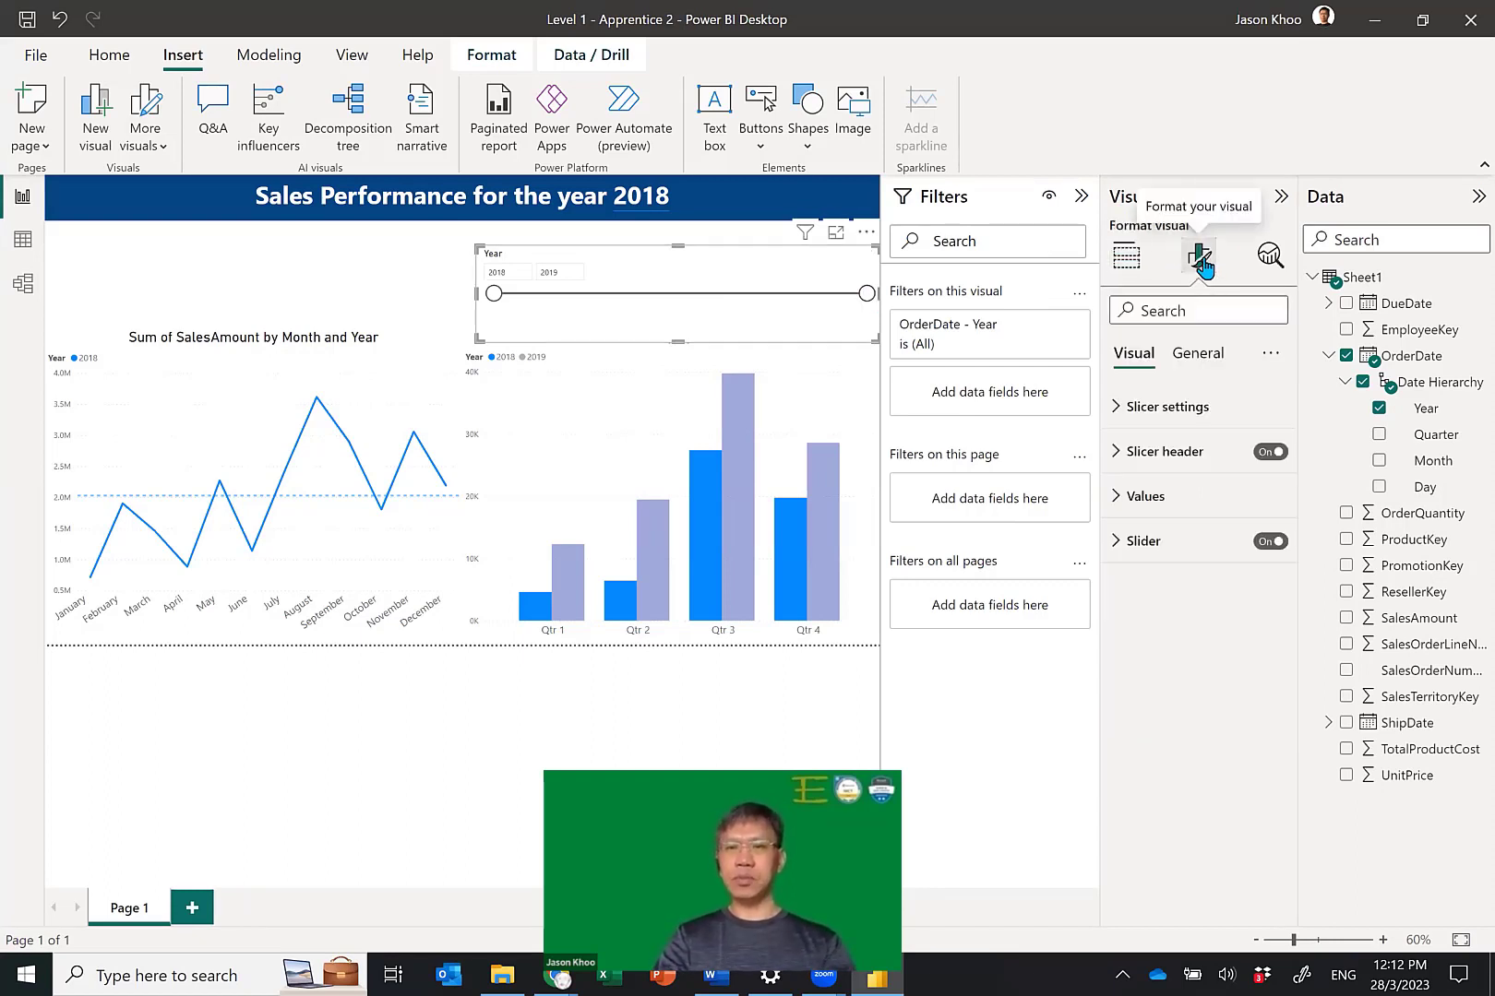
{"action": "left_click", "coordinate": [1119, 417]}
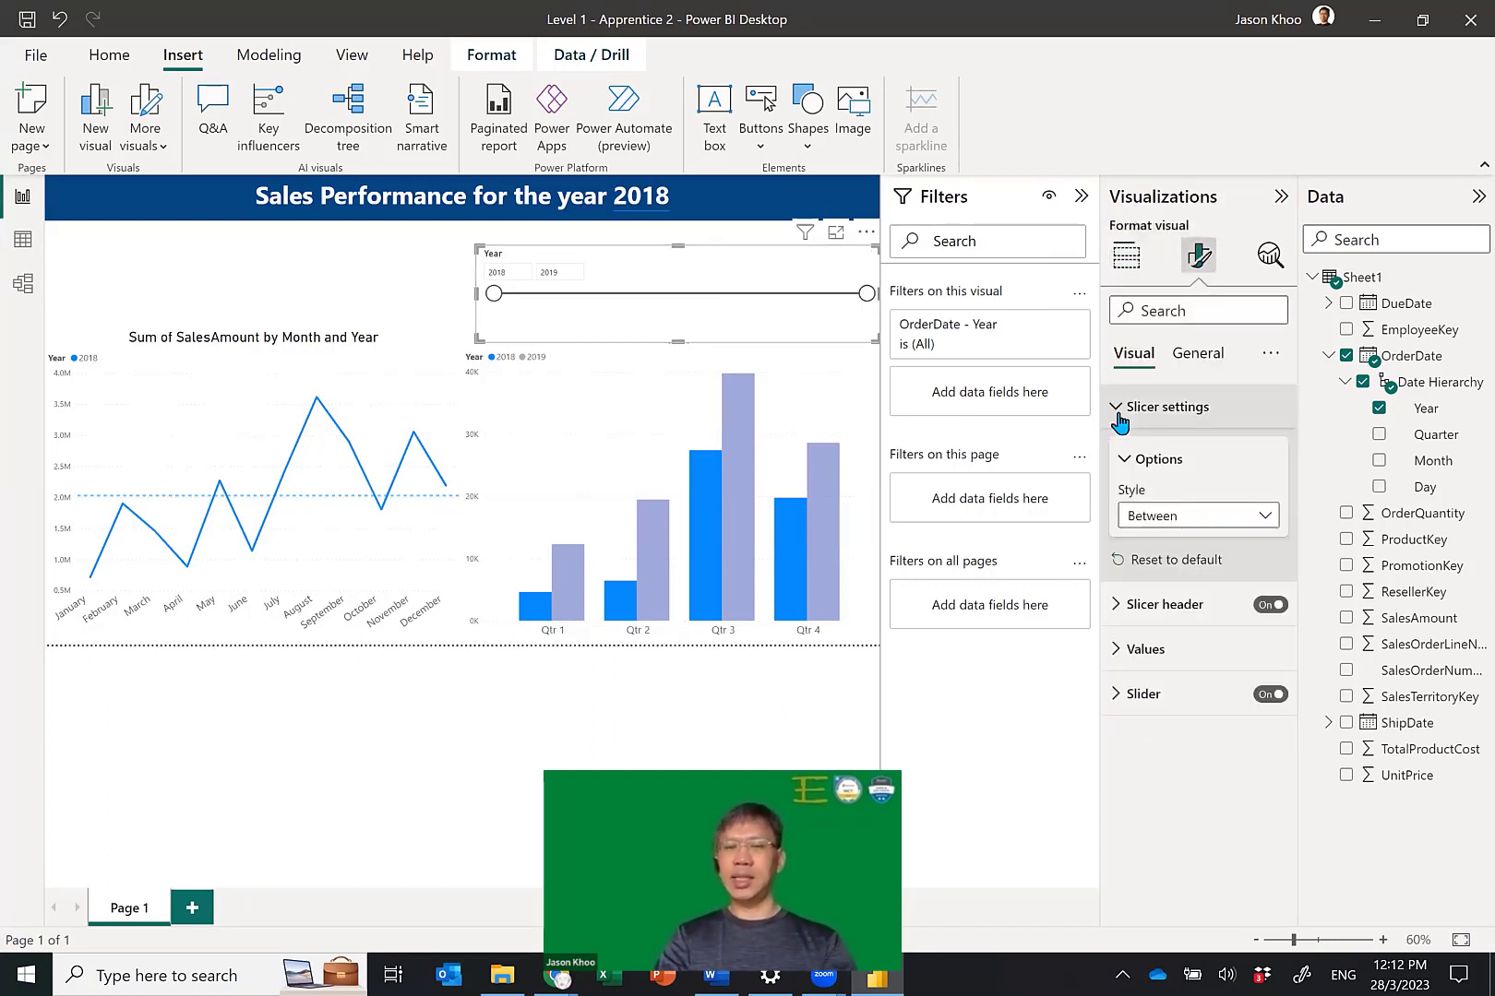
{"action": "left_click", "coordinate": [1248, 516]}
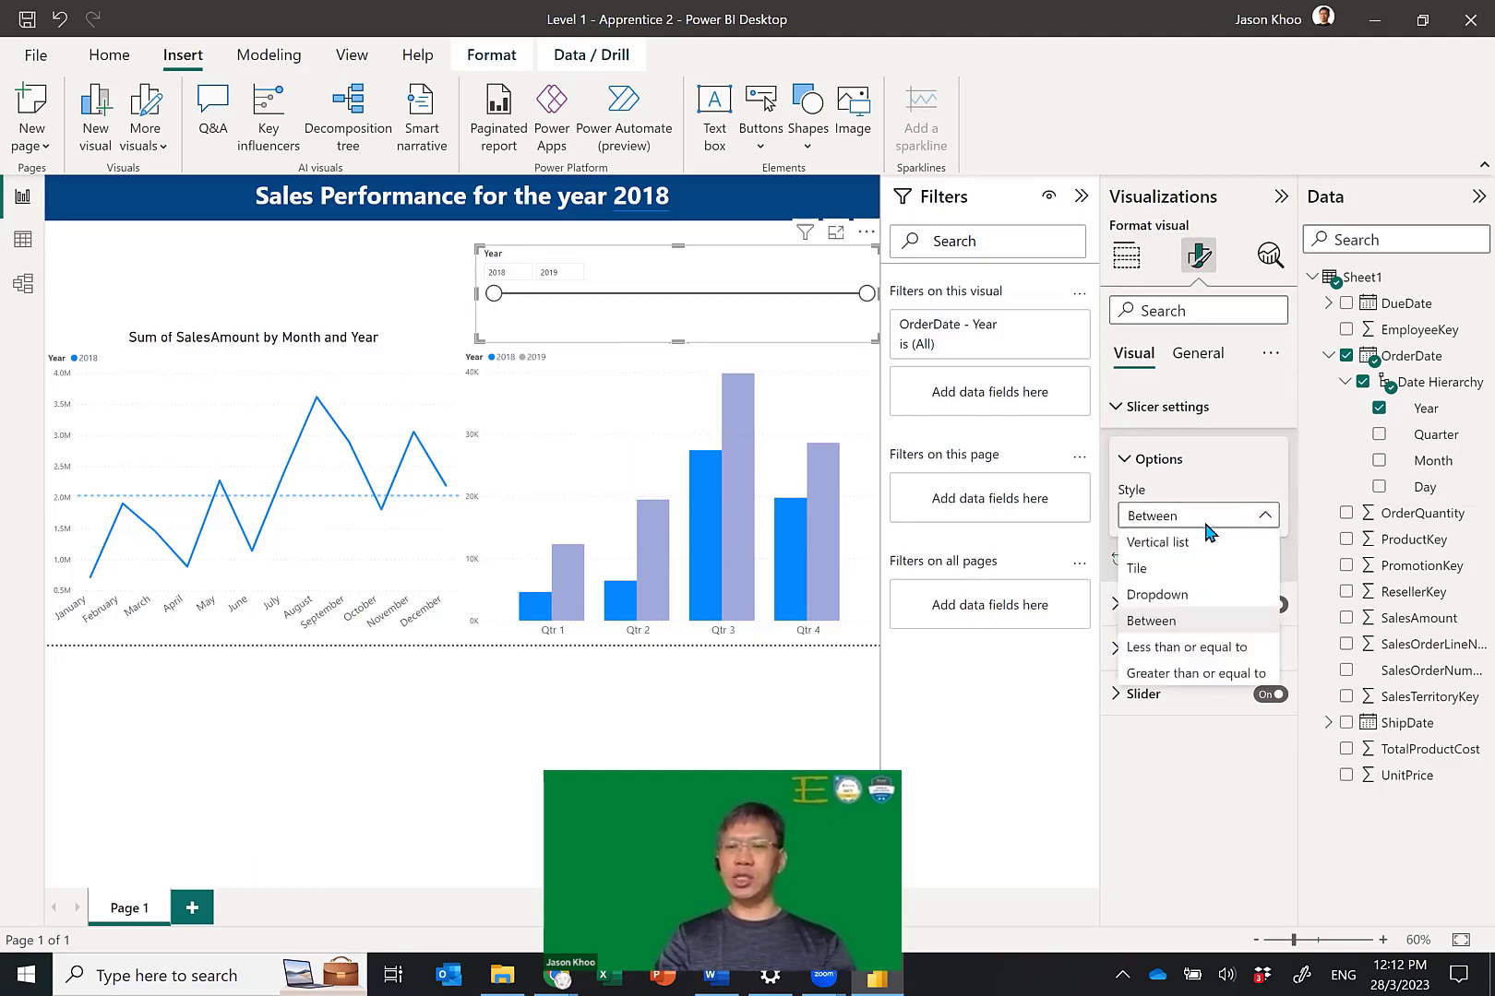
{"action": "left_click", "coordinate": [1195, 573]}
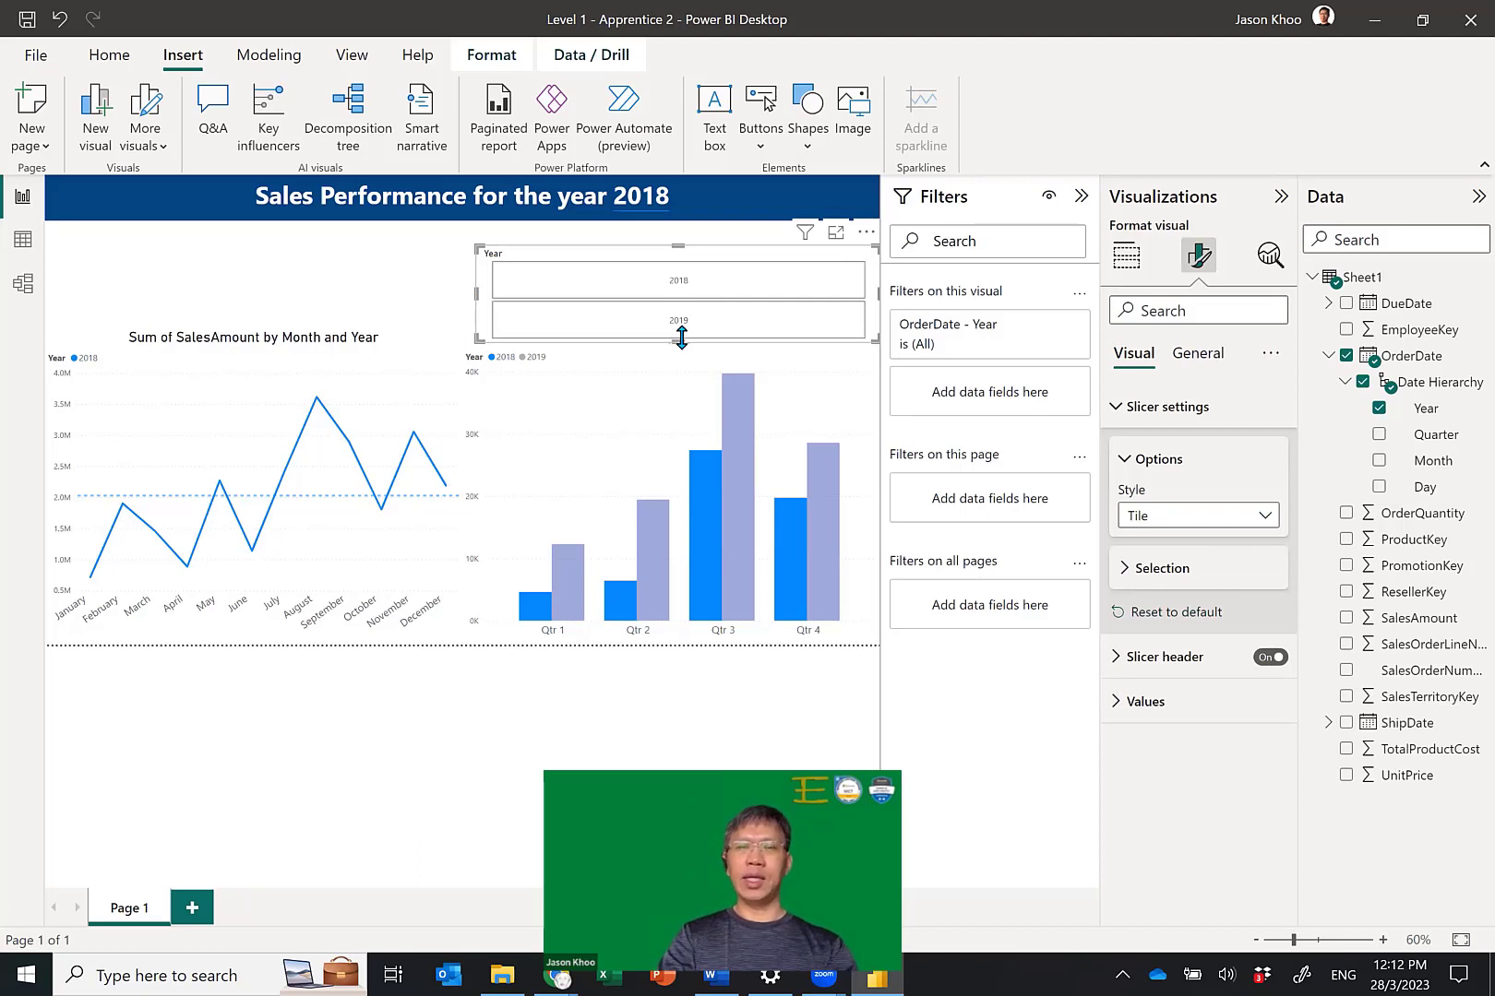
{"action": "left_click_drag", "start_coordinate": [681, 338], "coordinate": [685, 297]}
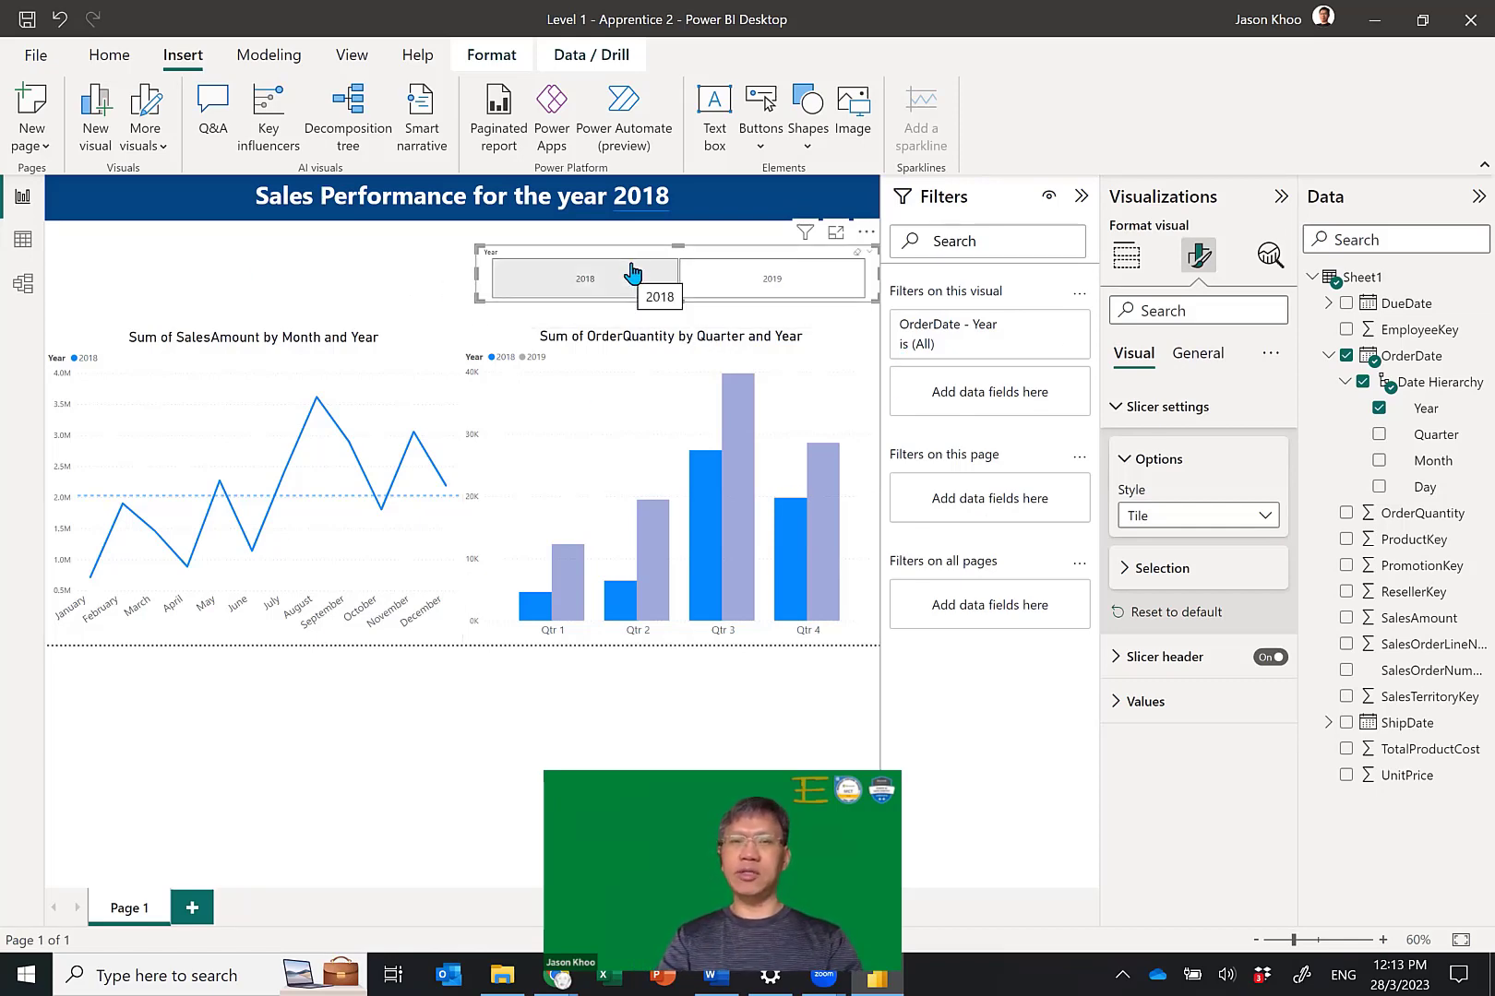
{"action": "left_click", "coordinate": [407, 261]}
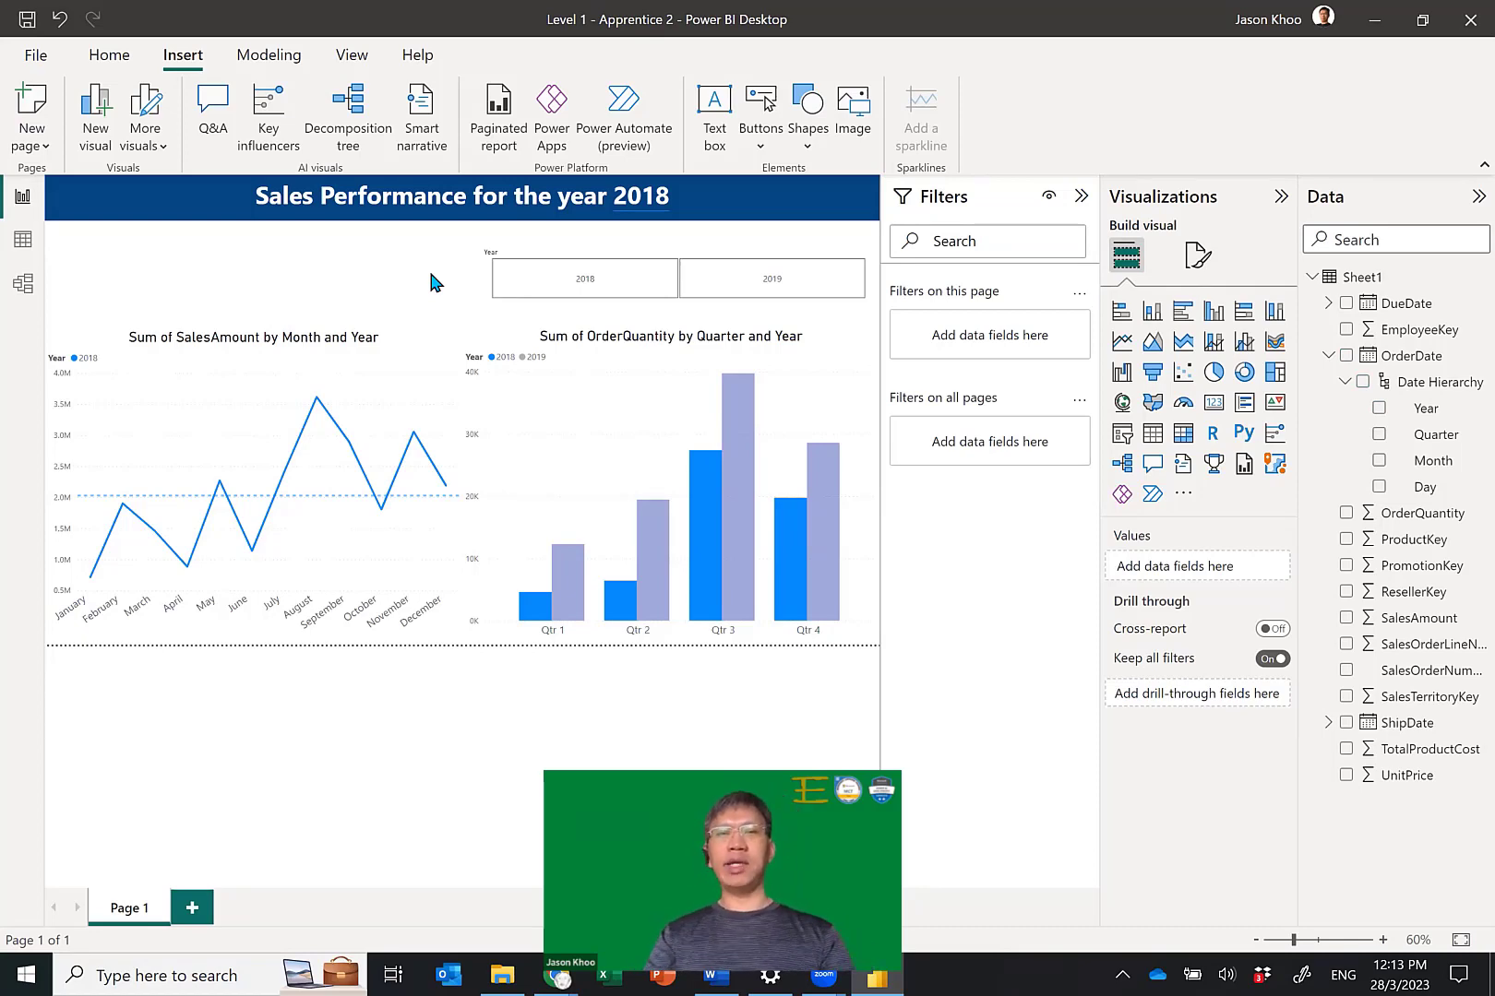
Insert the picture bike-logo.png from the working-files folder onto the report page.
{"action": "left_click", "coordinate": [850, 125]}
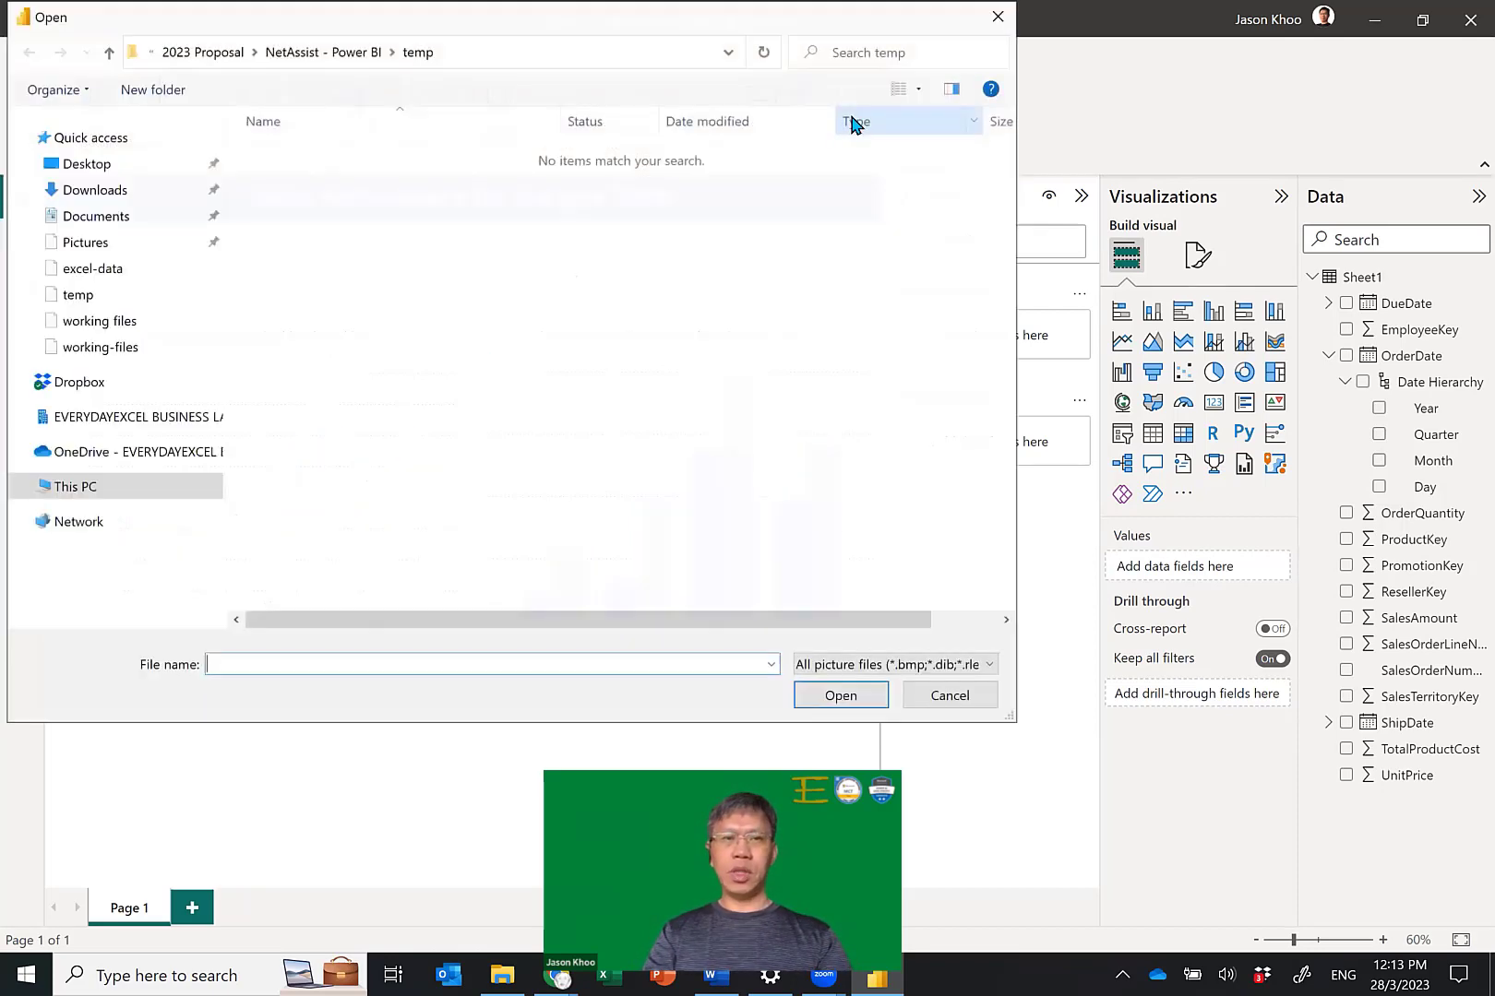
{"action": "left_click", "coordinate": [337, 53]}
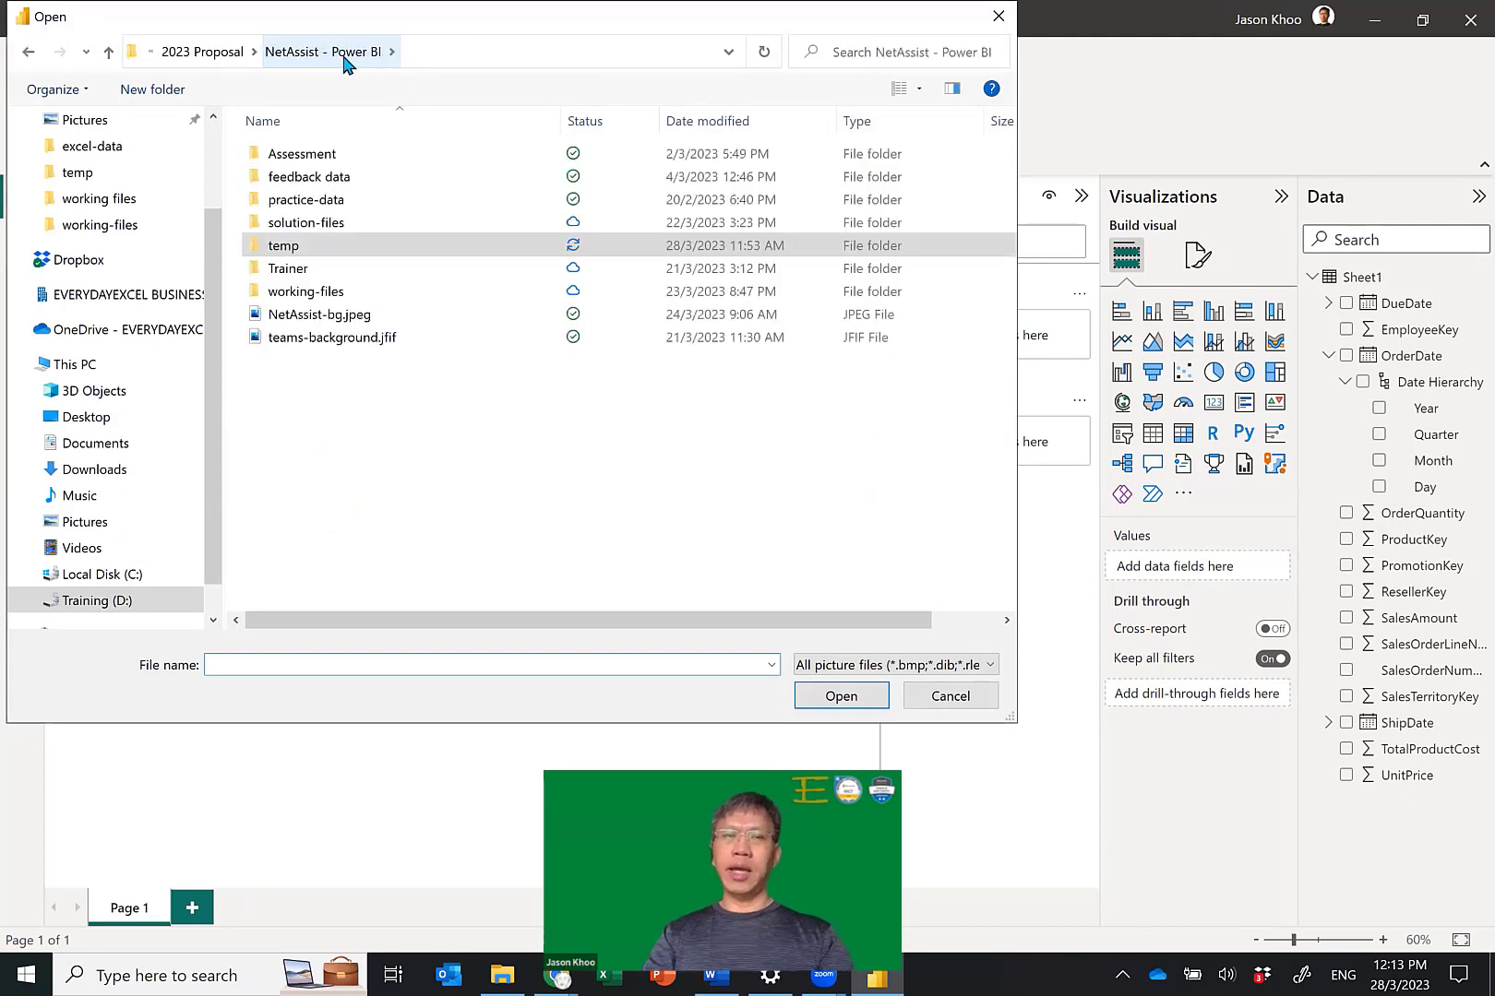
{"action": "double_click", "coordinate": [333, 295]}
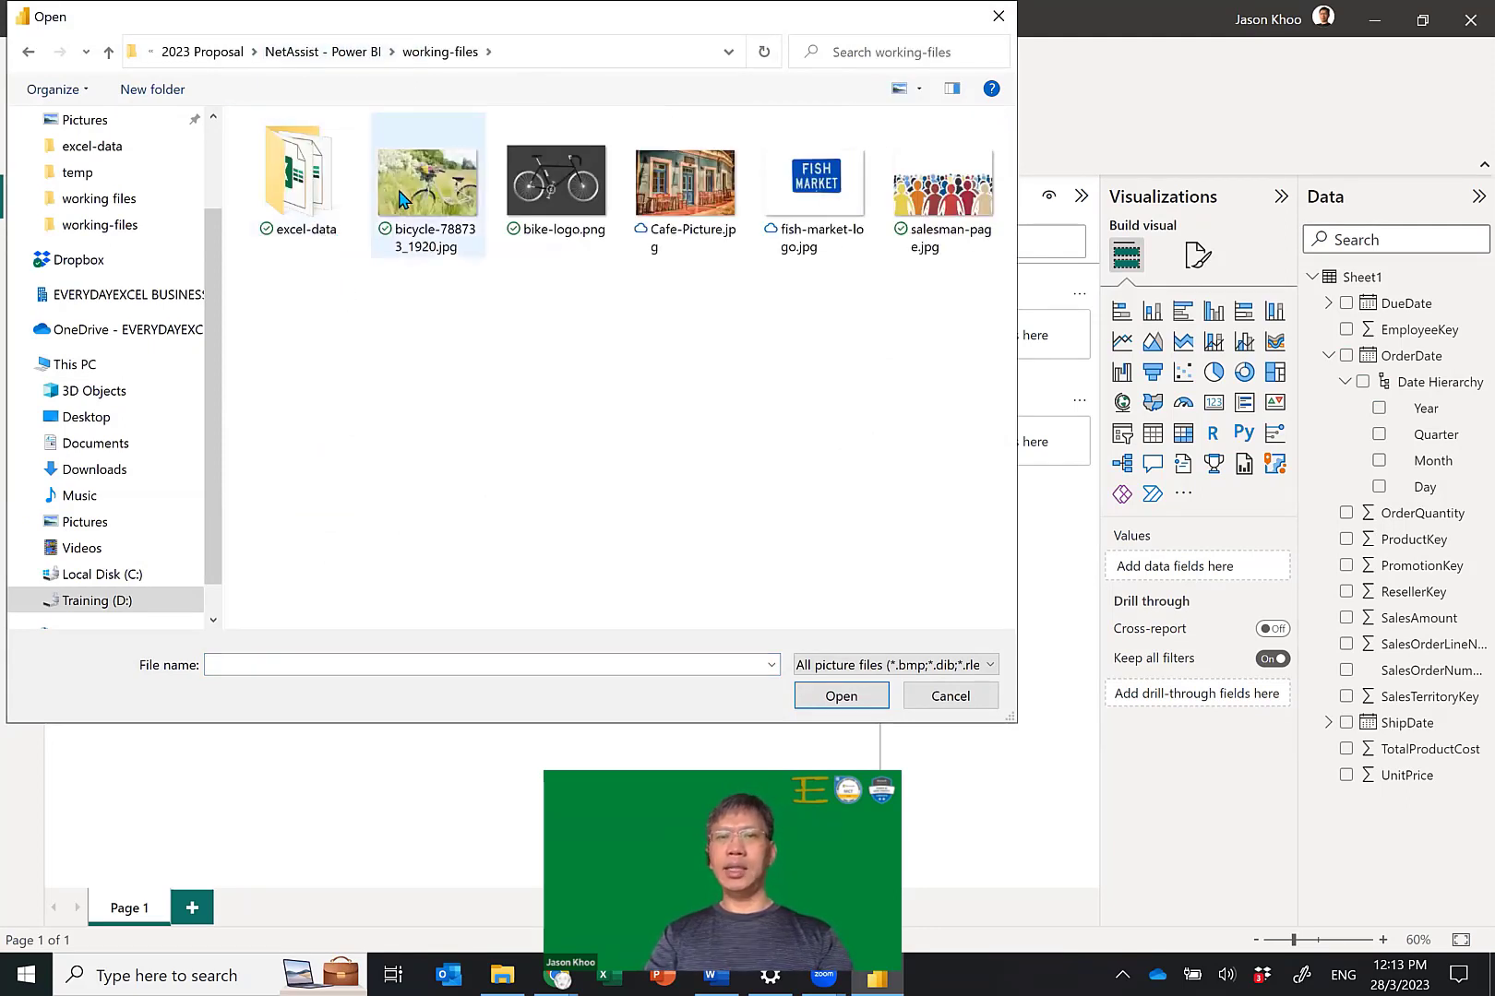
{"action": "double_click", "coordinate": [562, 190]}
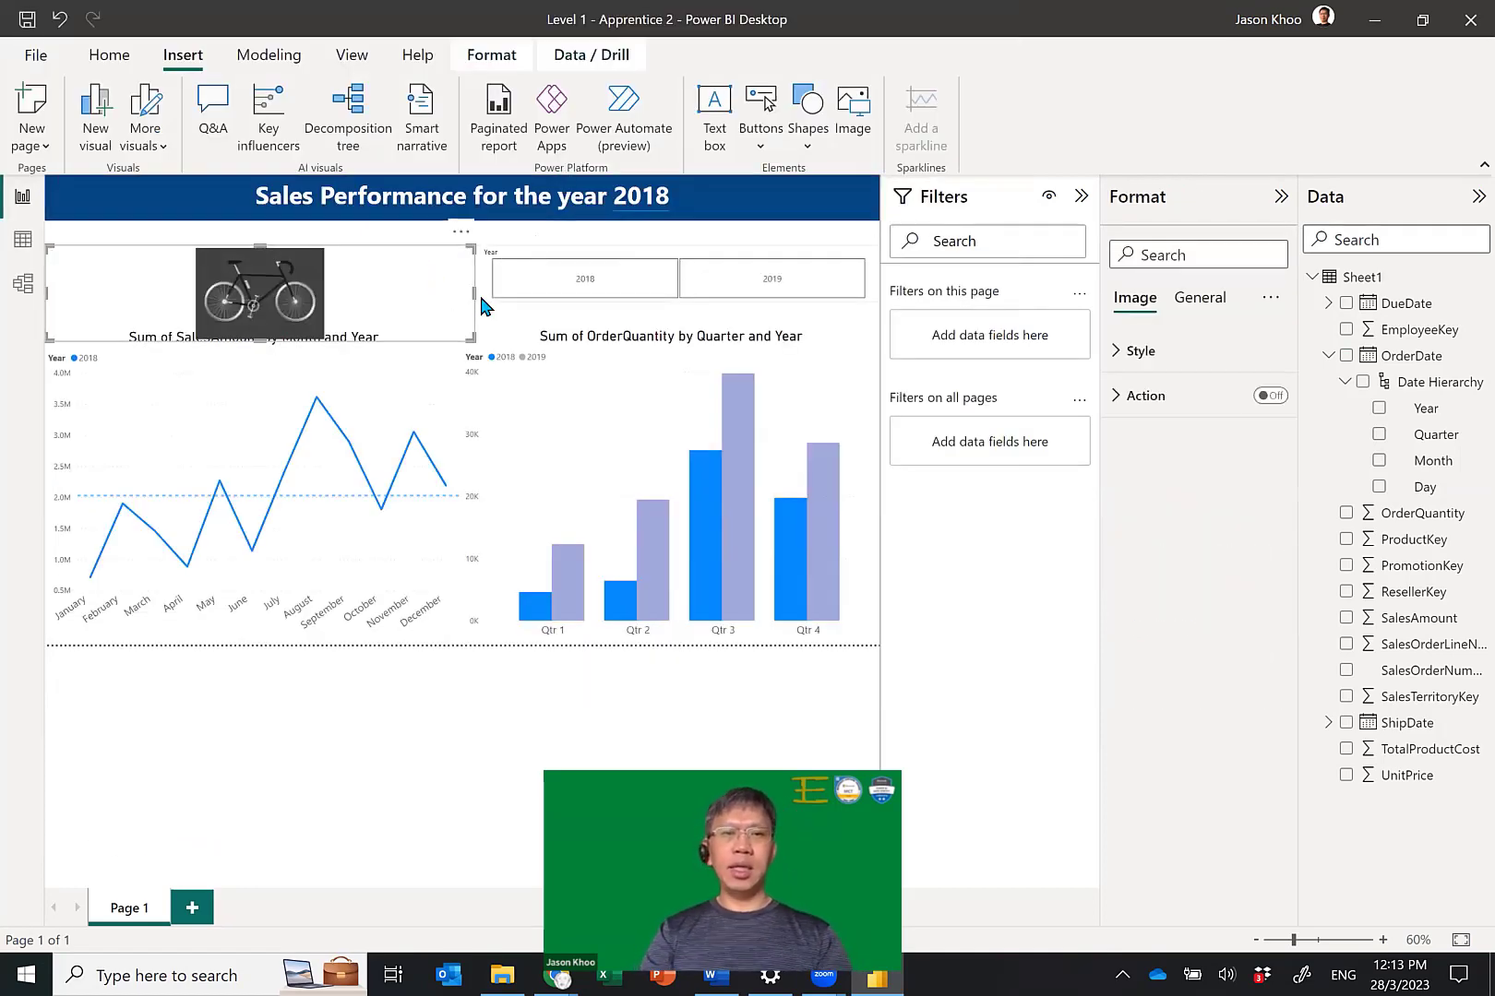
Narrow the bike logo's frame to fit the picture and place it in the page's upper-left corner, directly below the title.
{"action": "left_click_drag", "start_coordinate": [475, 294], "coordinate": [341, 296]}
{"action": "left_click_drag", "start_coordinate": [214, 297], "coordinate": [166, 242]}
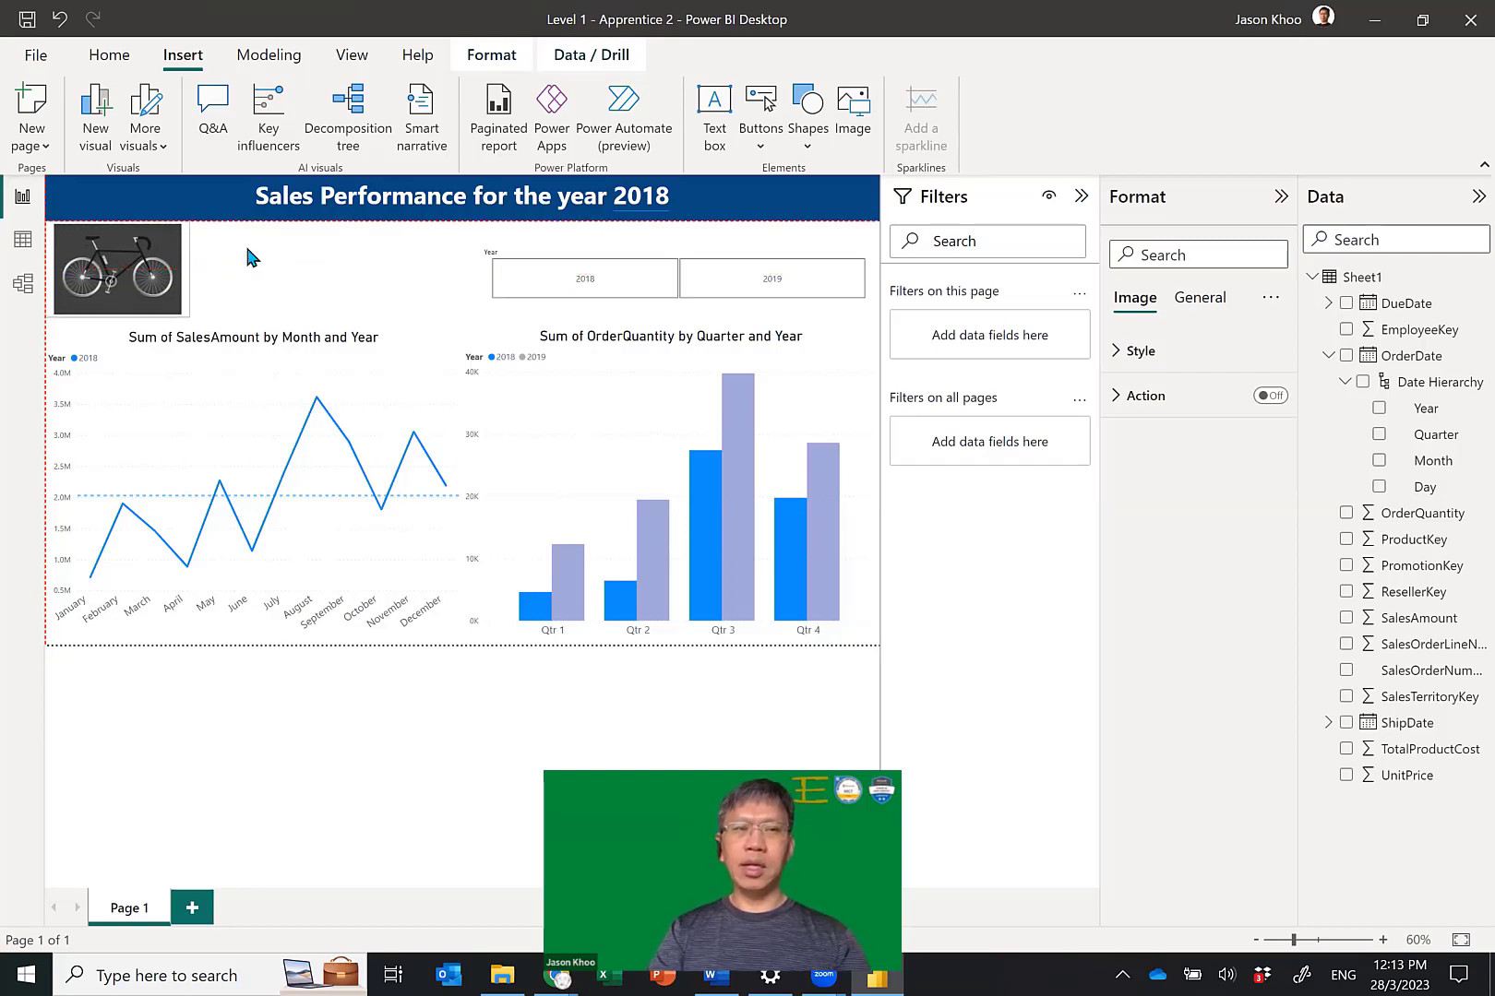
{"action": "left_click", "coordinate": [222, 261]}
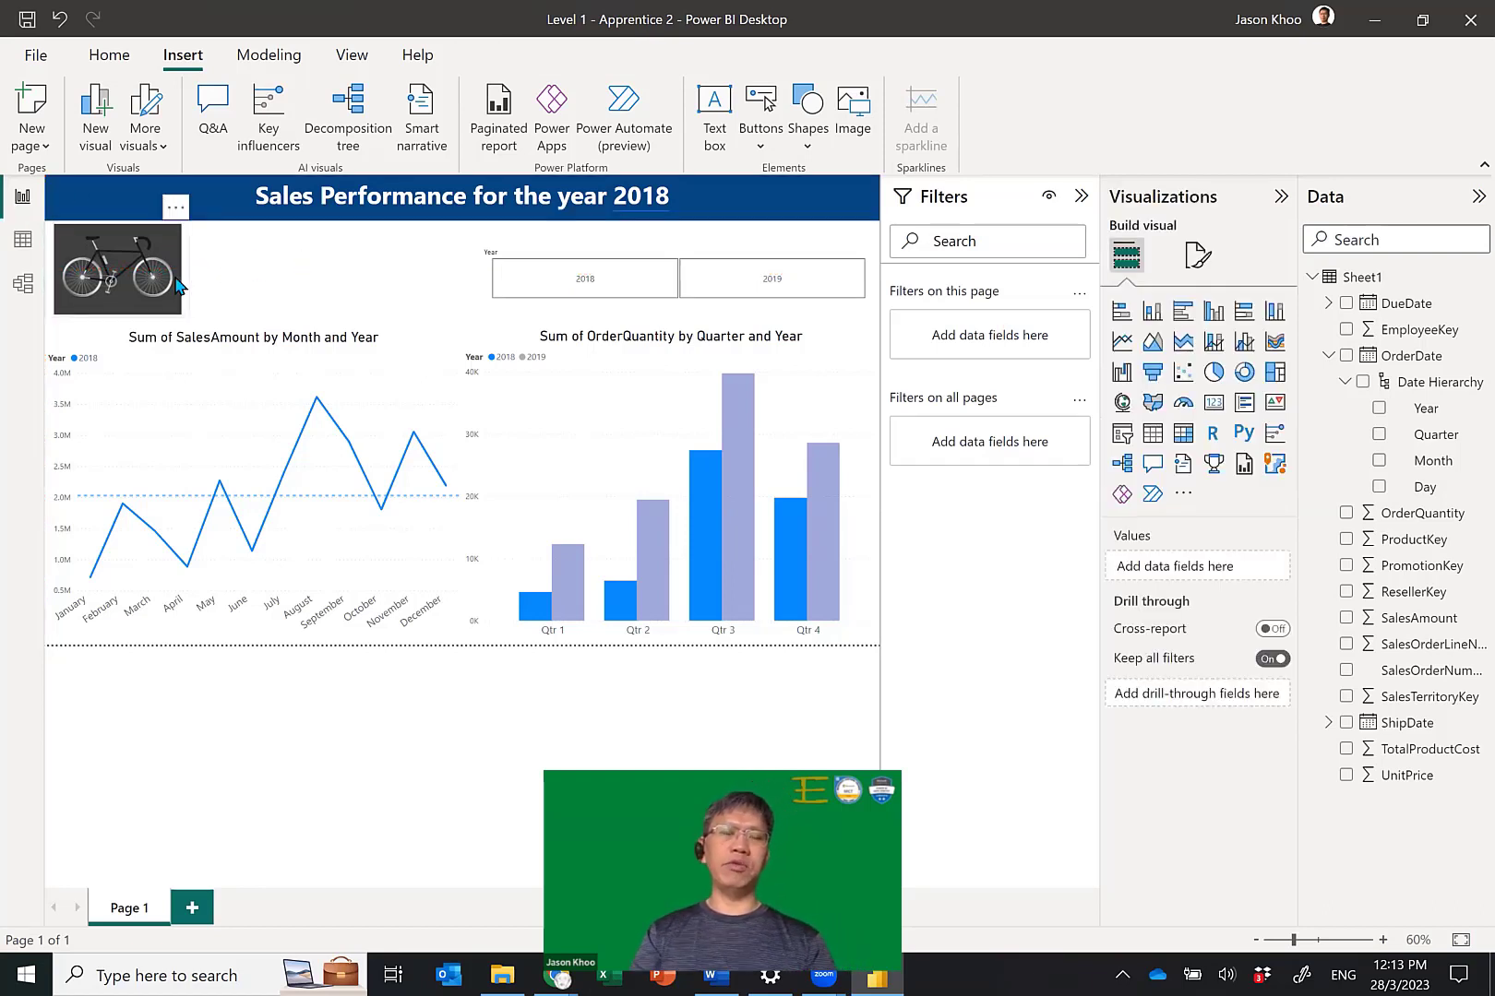
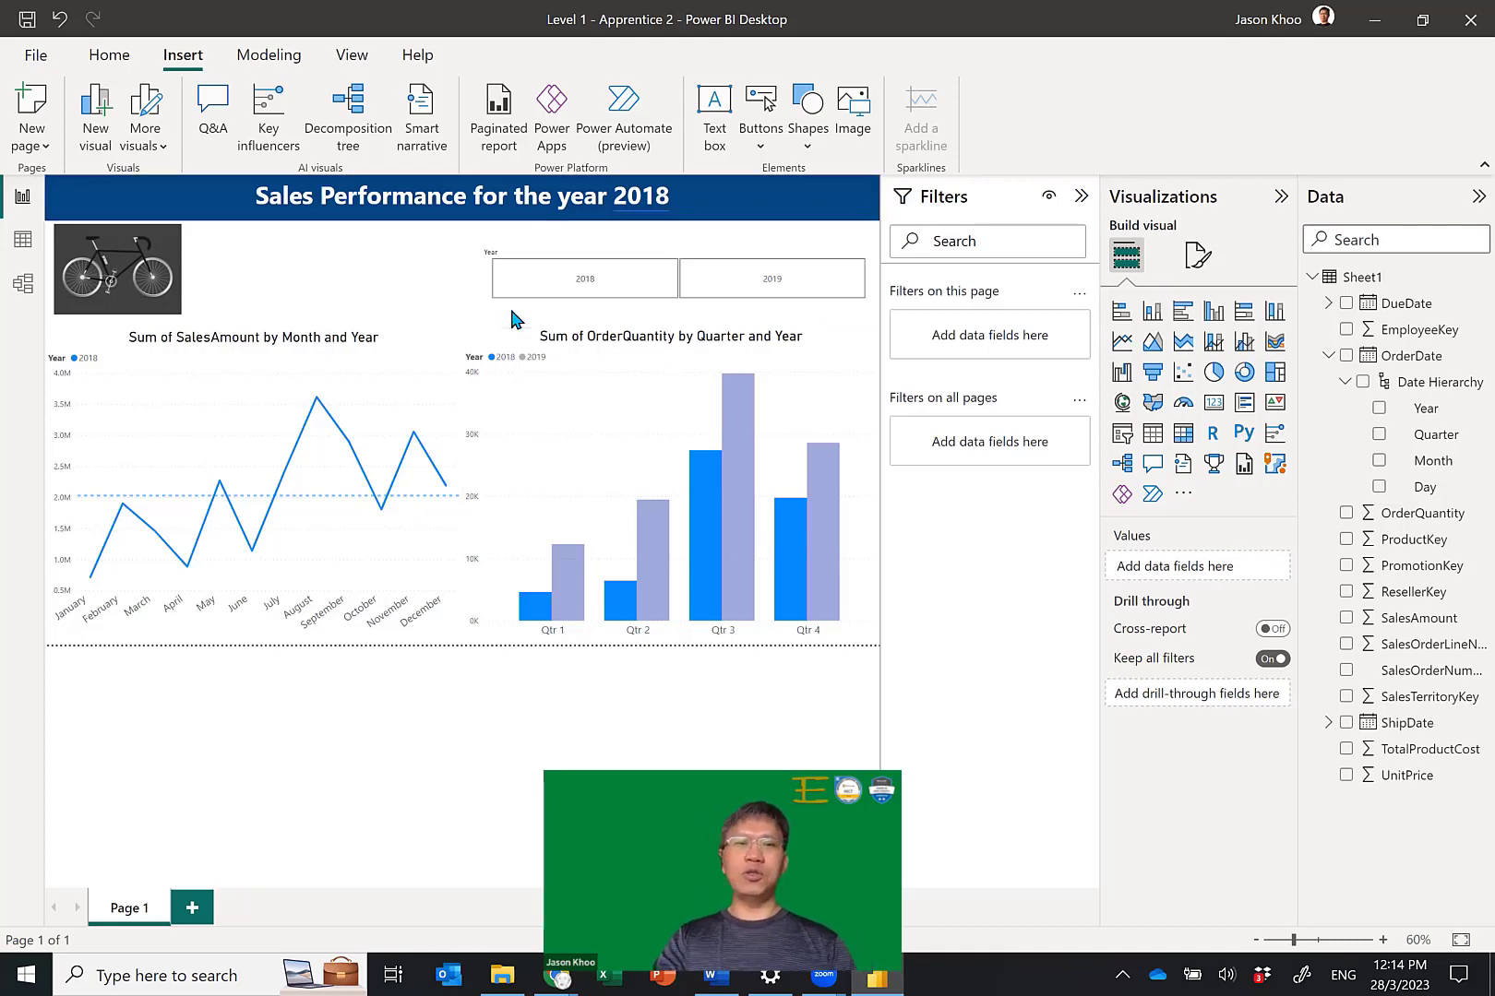
Set bicycle-788733_1920.jpg as the report page's wallpaper image.
{"action": "left_click", "coordinate": [1197, 261]}
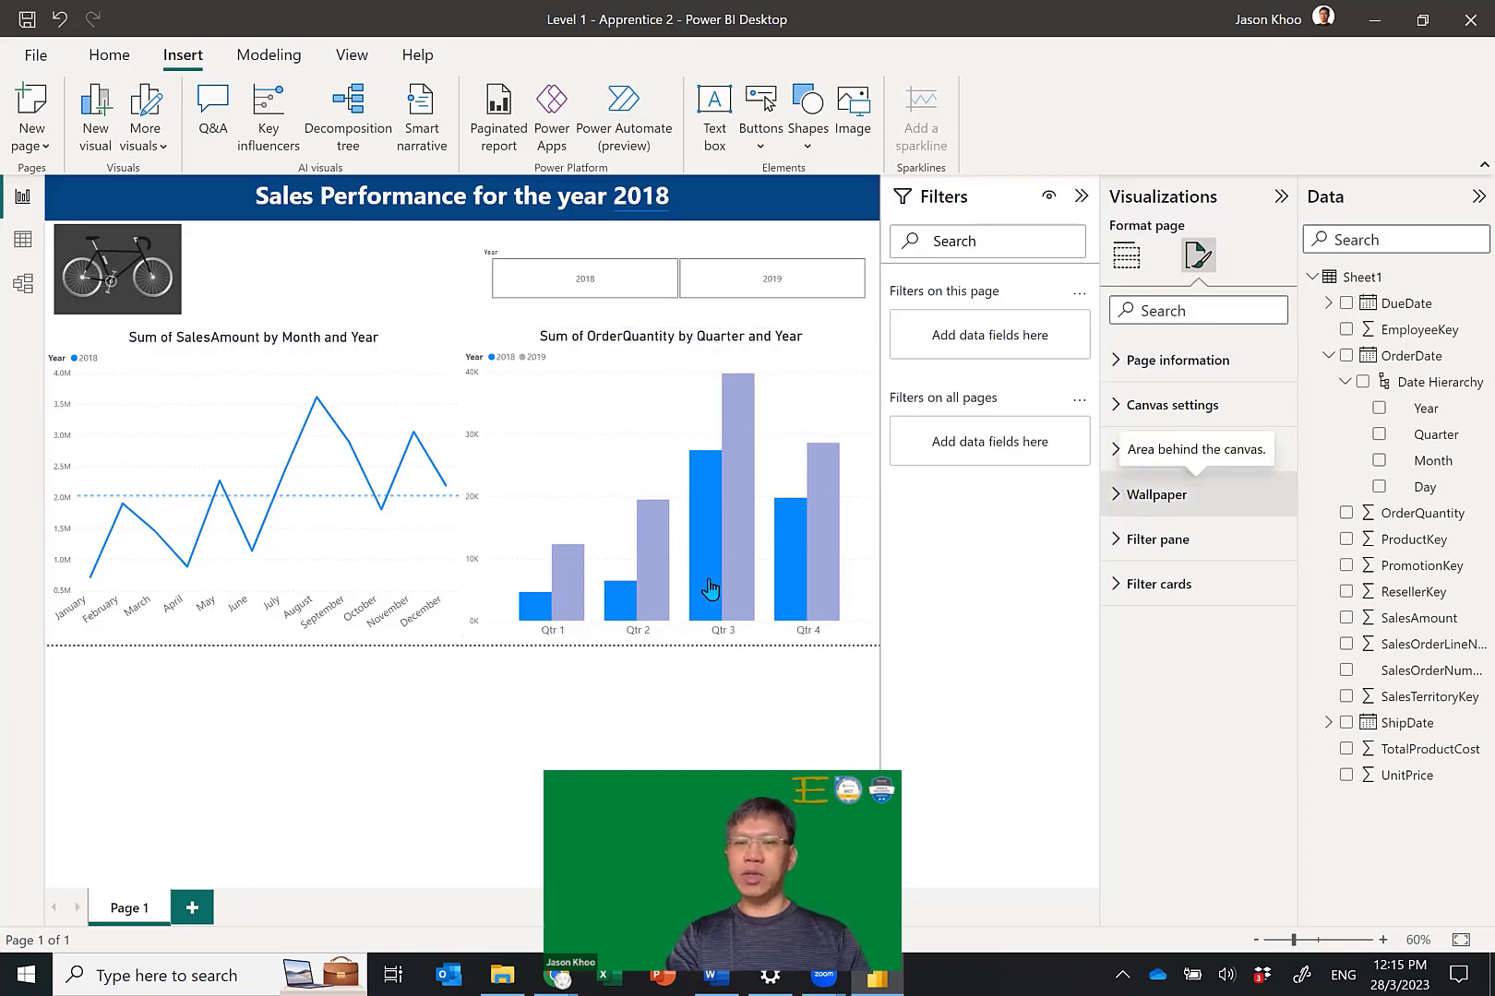
{"action": "left_click", "coordinate": [1149, 495]}
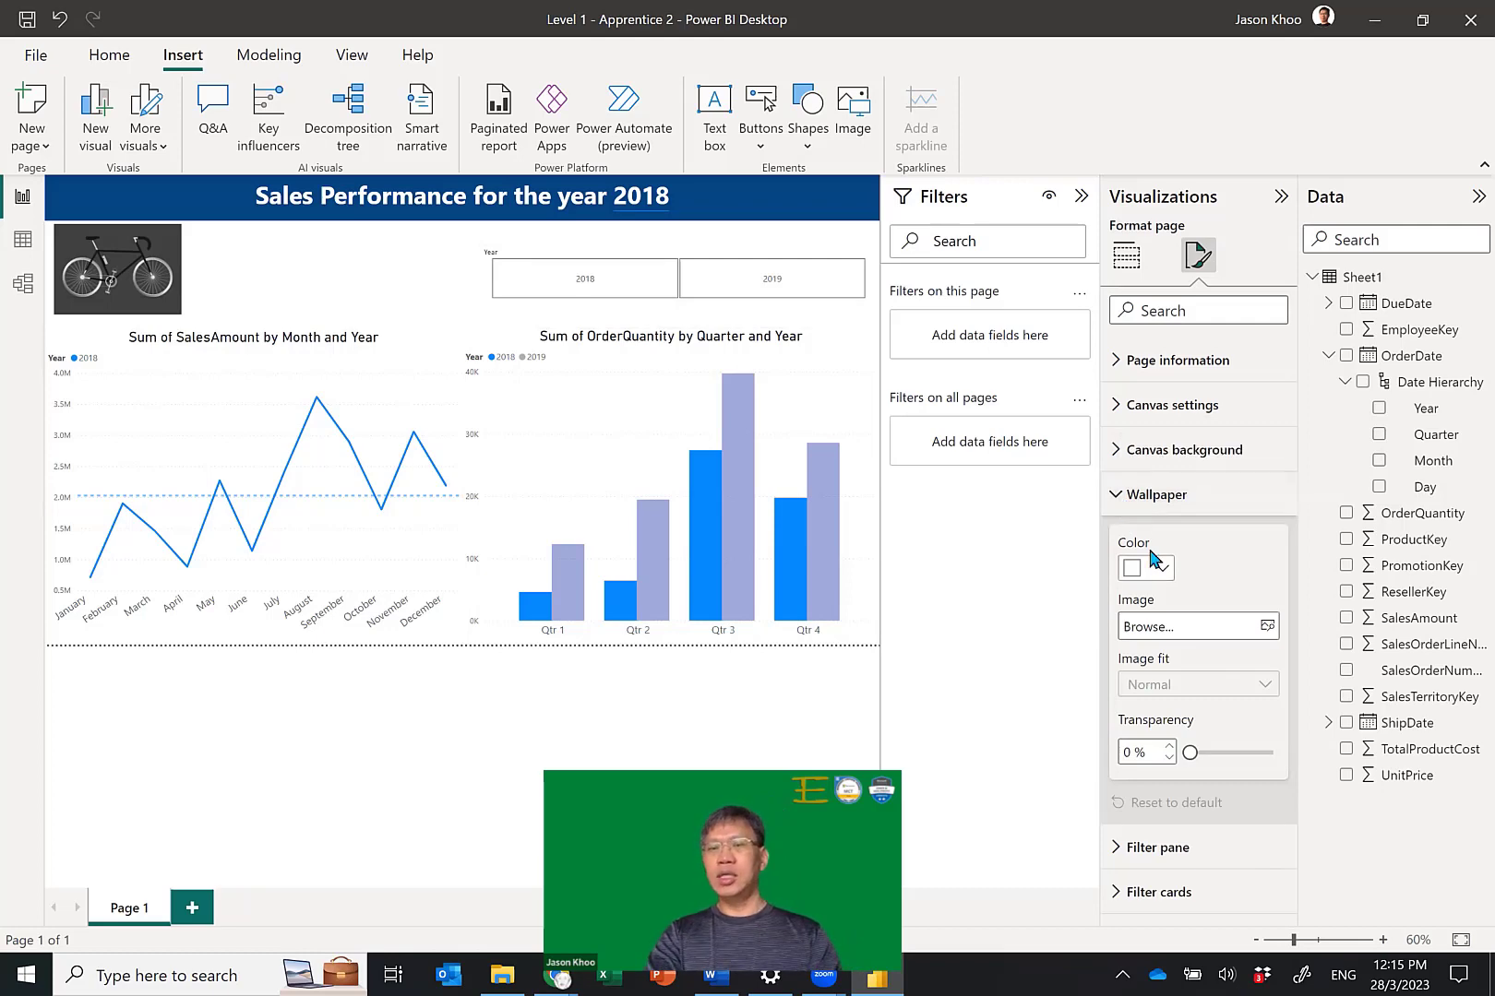
{"action": "left_click", "coordinate": [1197, 634]}
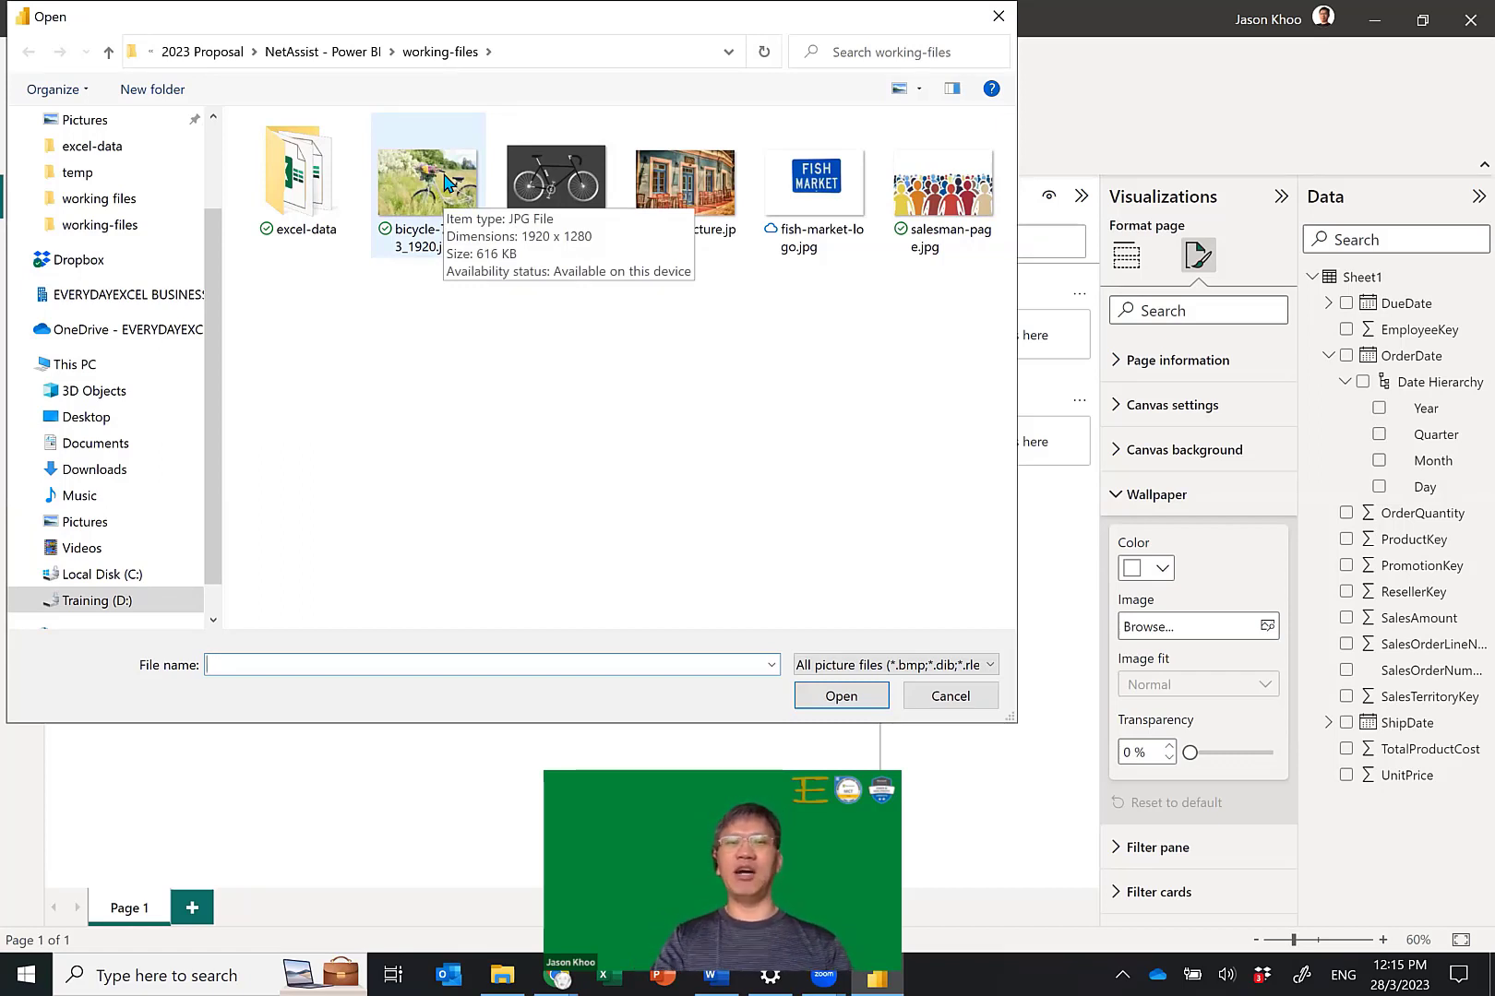
{"action": "left_click", "coordinate": [446, 182]}
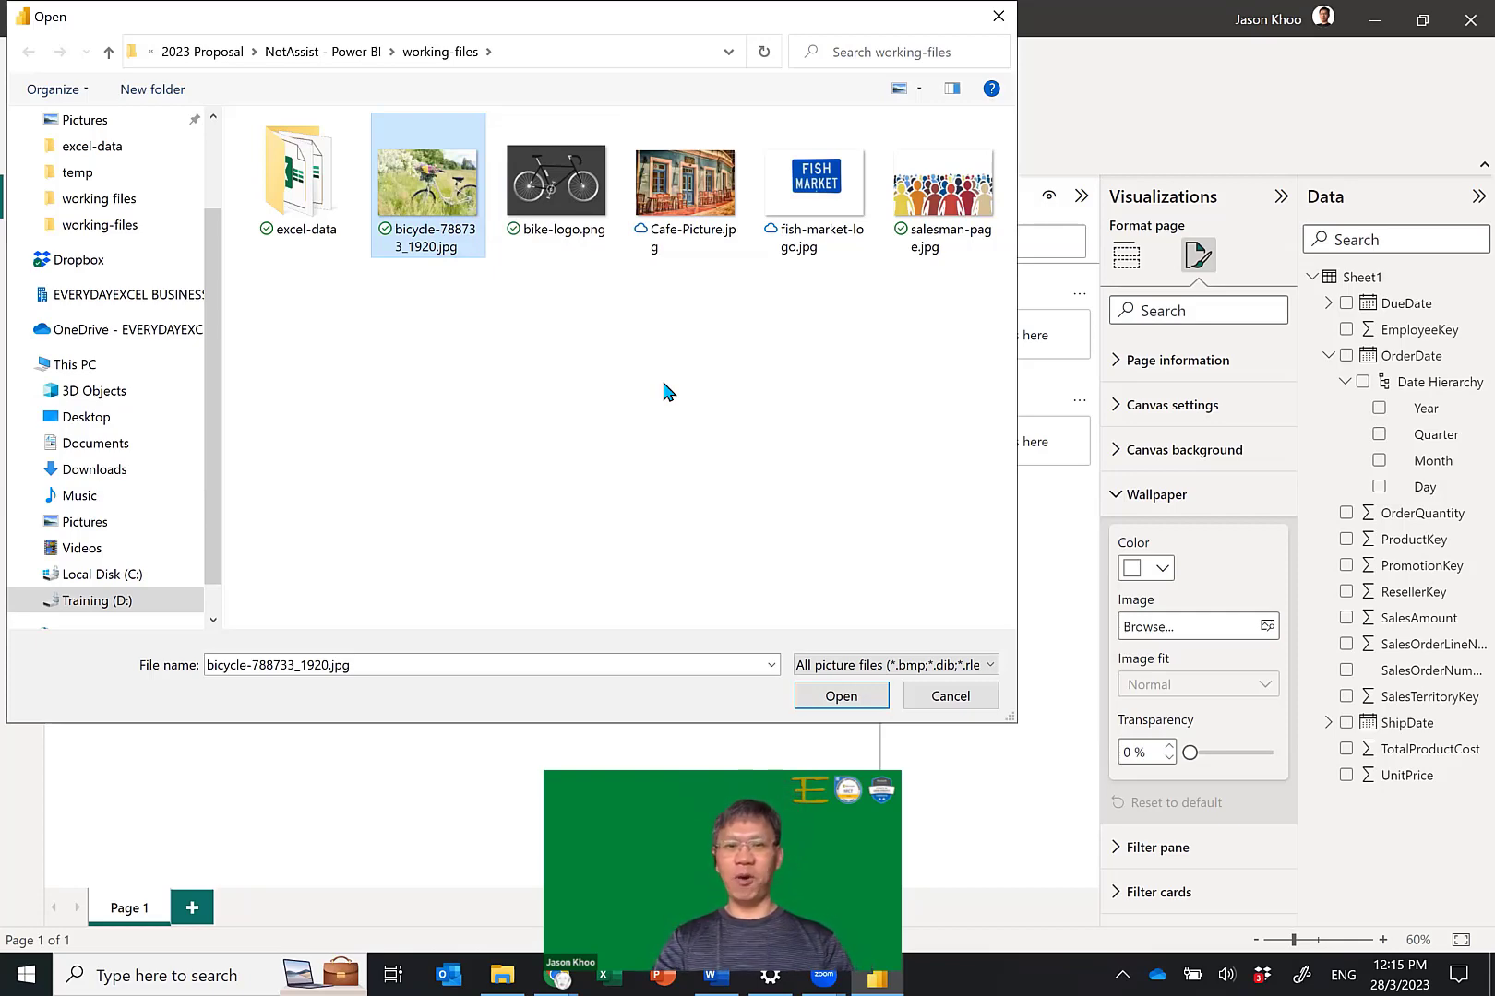
{"action": "left_click", "coordinate": [841, 696]}
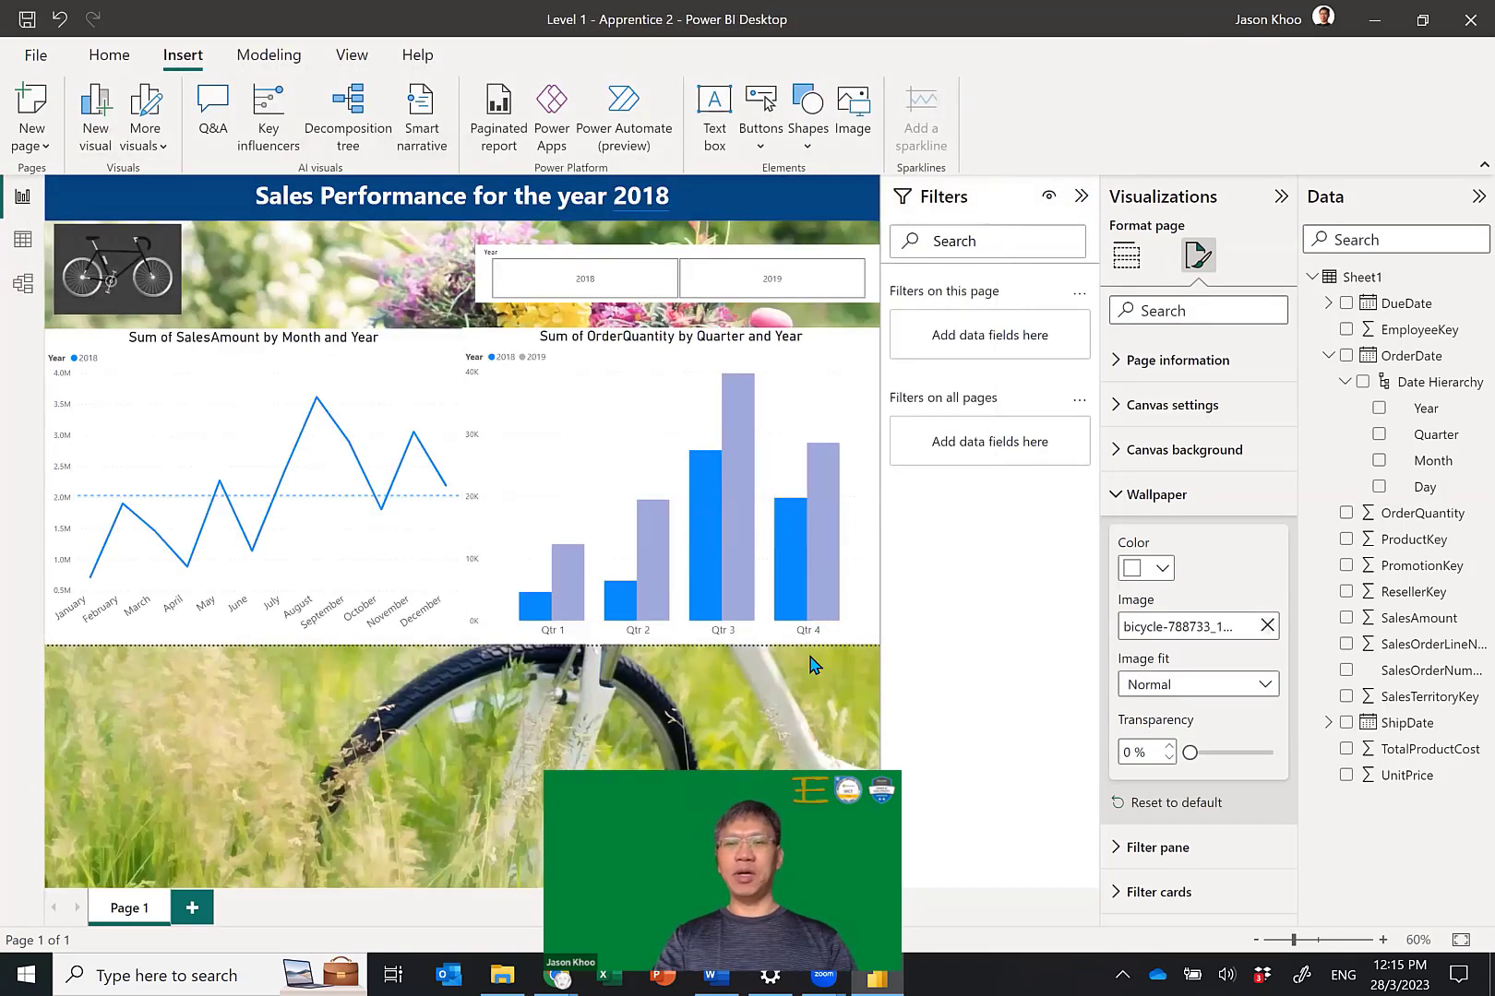
Collapse the Filters pane and set the wallpaper's image fit to Fill.
{"action": "left_click", "coordinate": [1081, 196]}
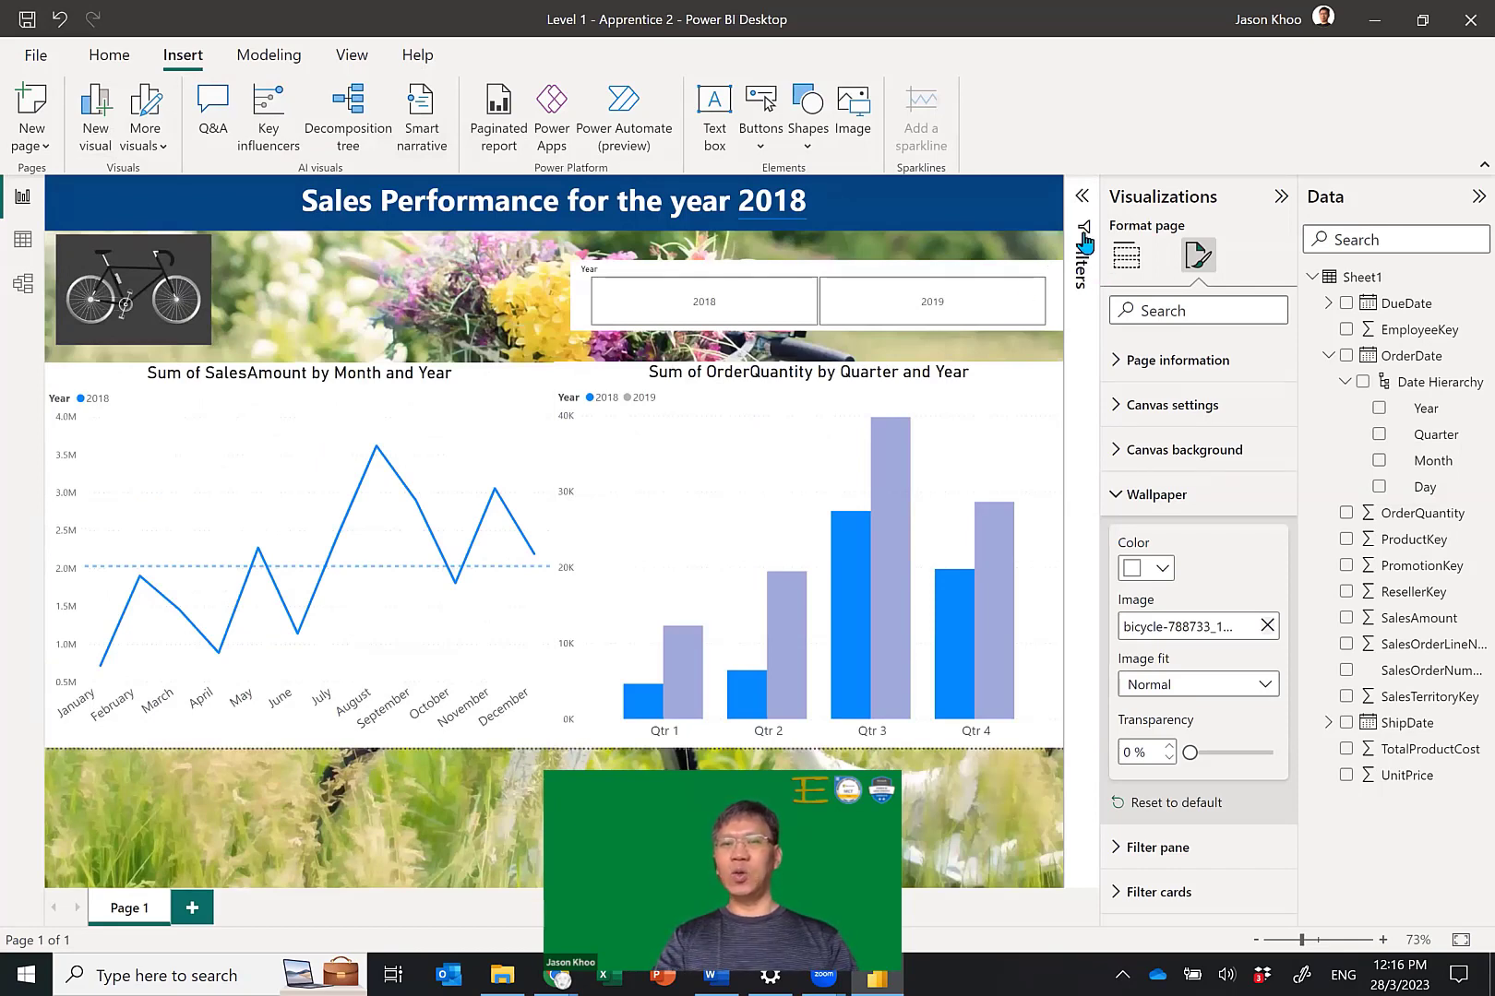
{"action": "left_click", "coordinate": [1267, 690]}
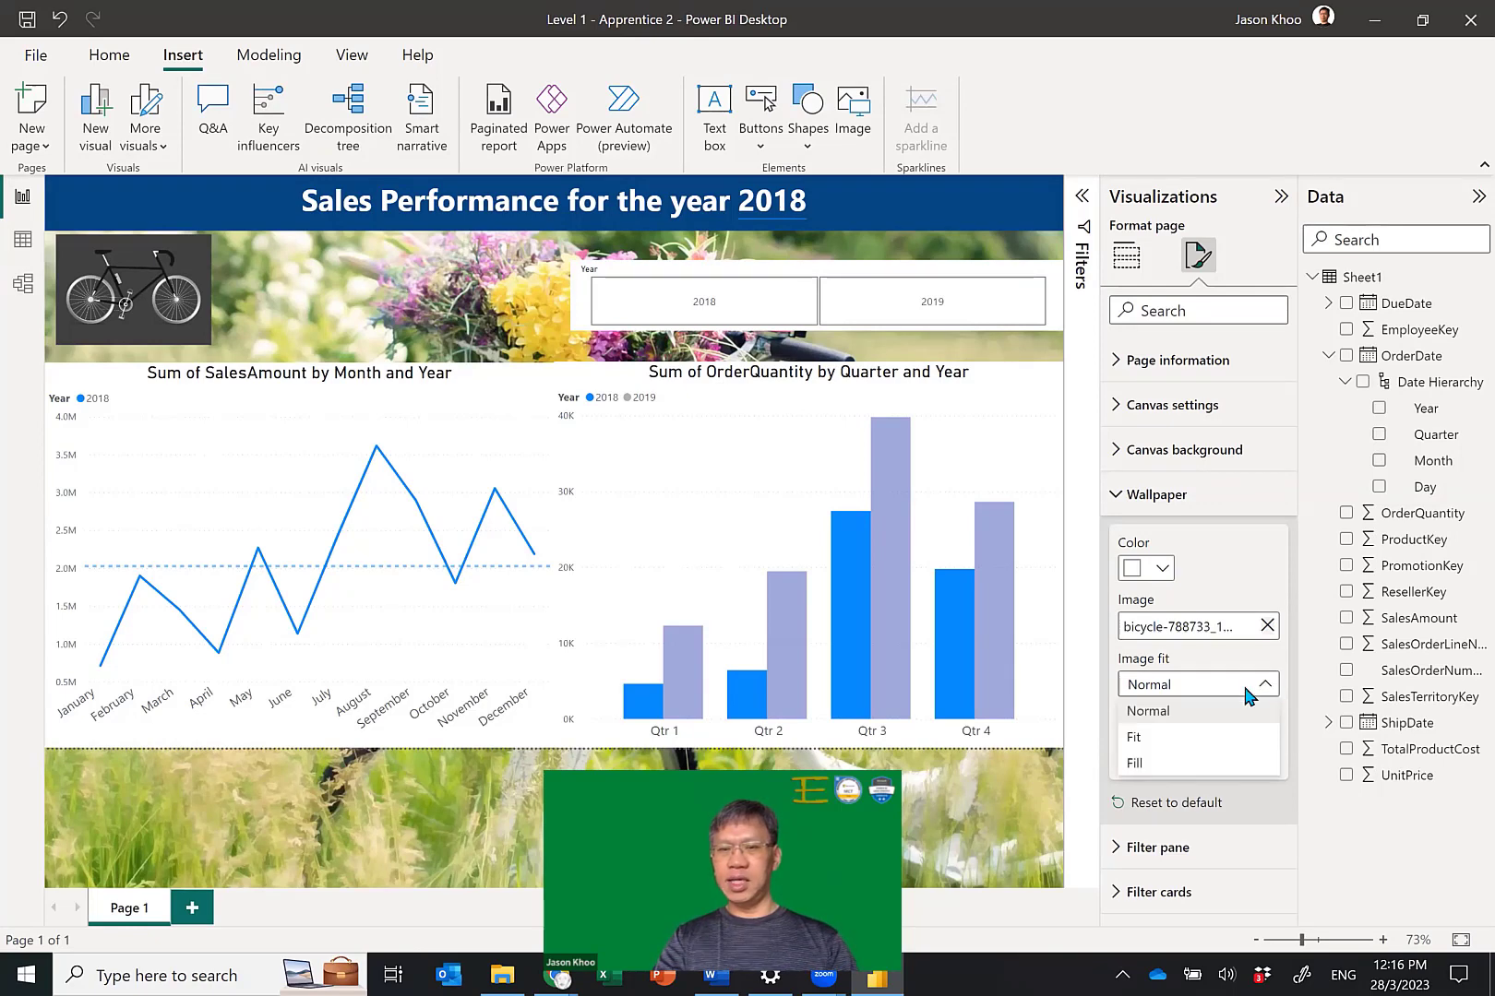
{"action": "left_click", "coordinate": [1181, 764]}
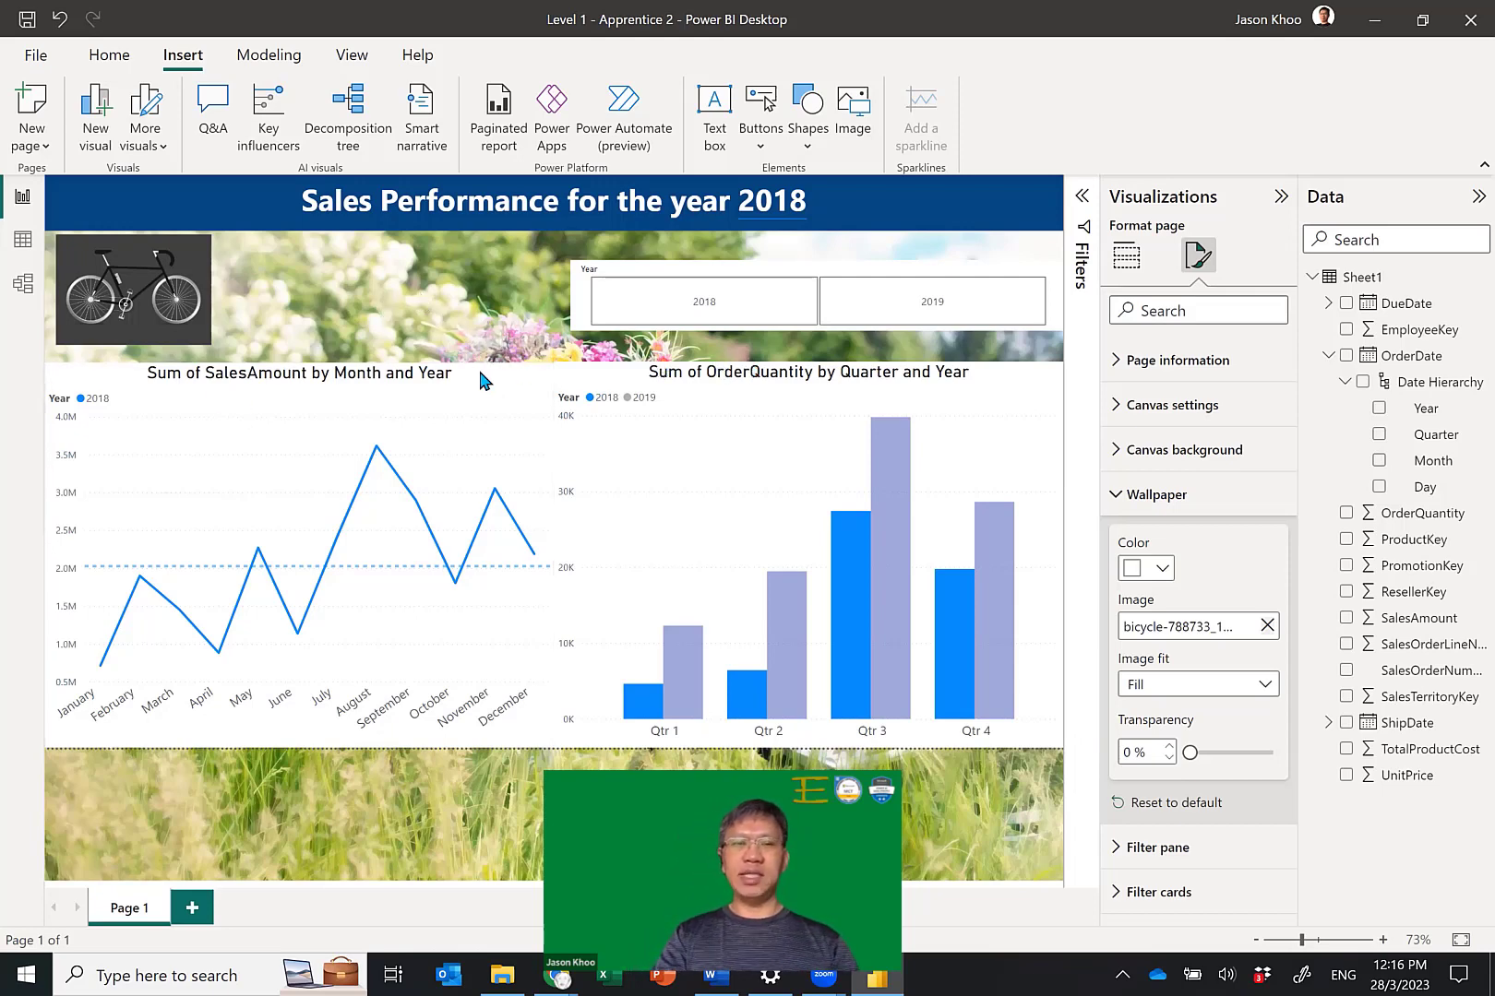
Set the background transparency of the SalesAmount line chart to 70%.
{"action": "left_click", "coordinate": [548, 377]}
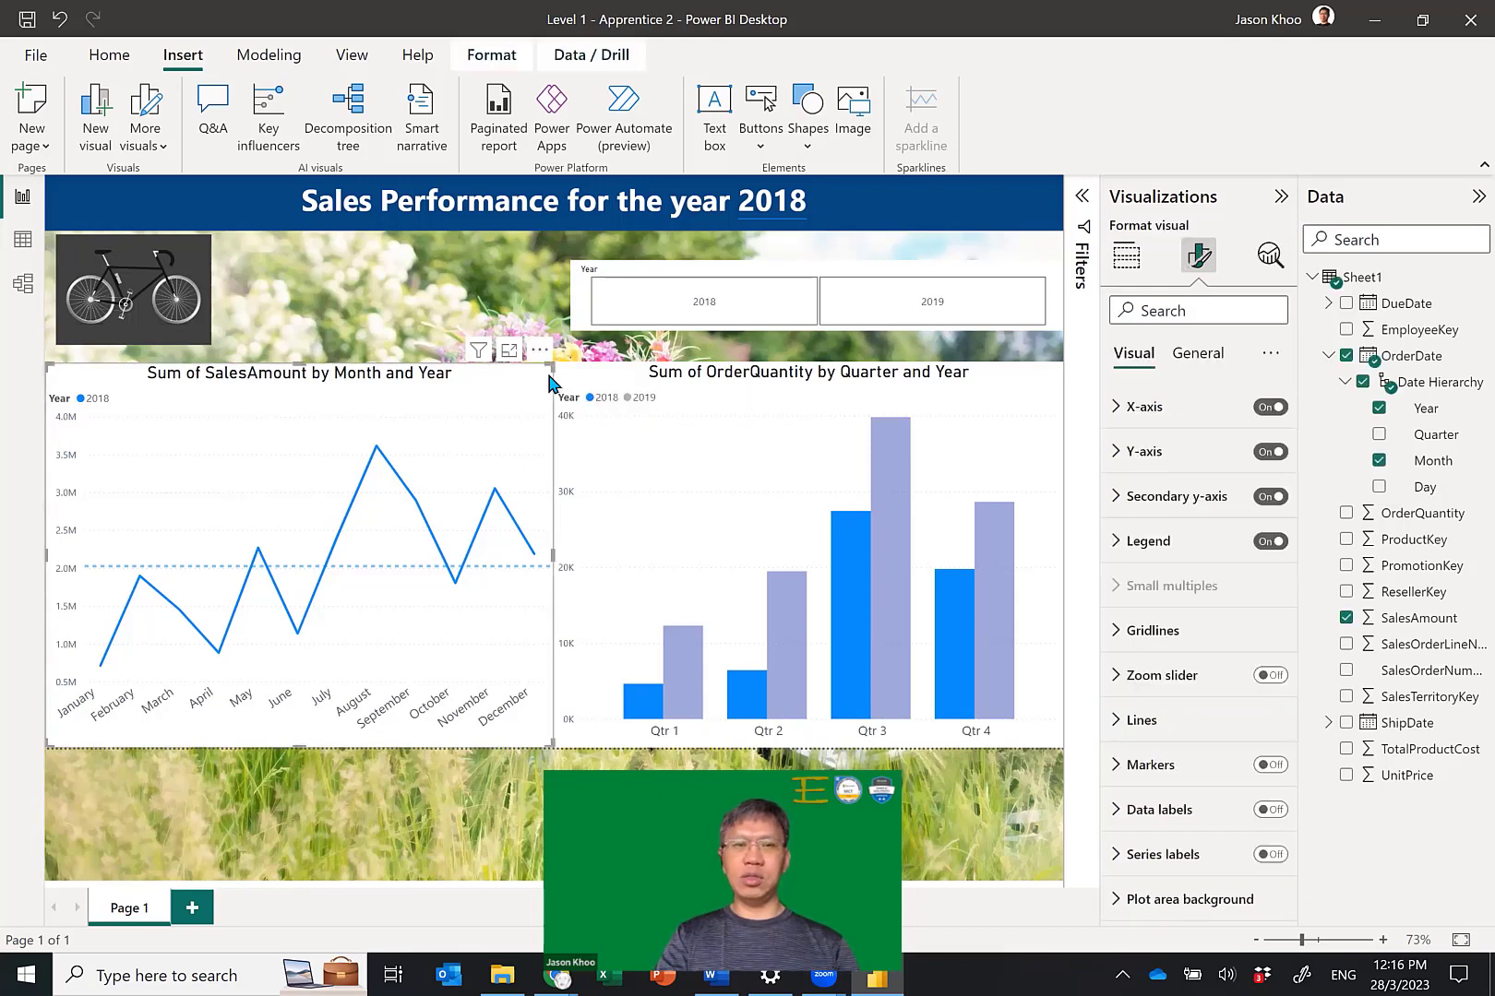
{"action": "left_click", "coordinate": [1198, 354]}
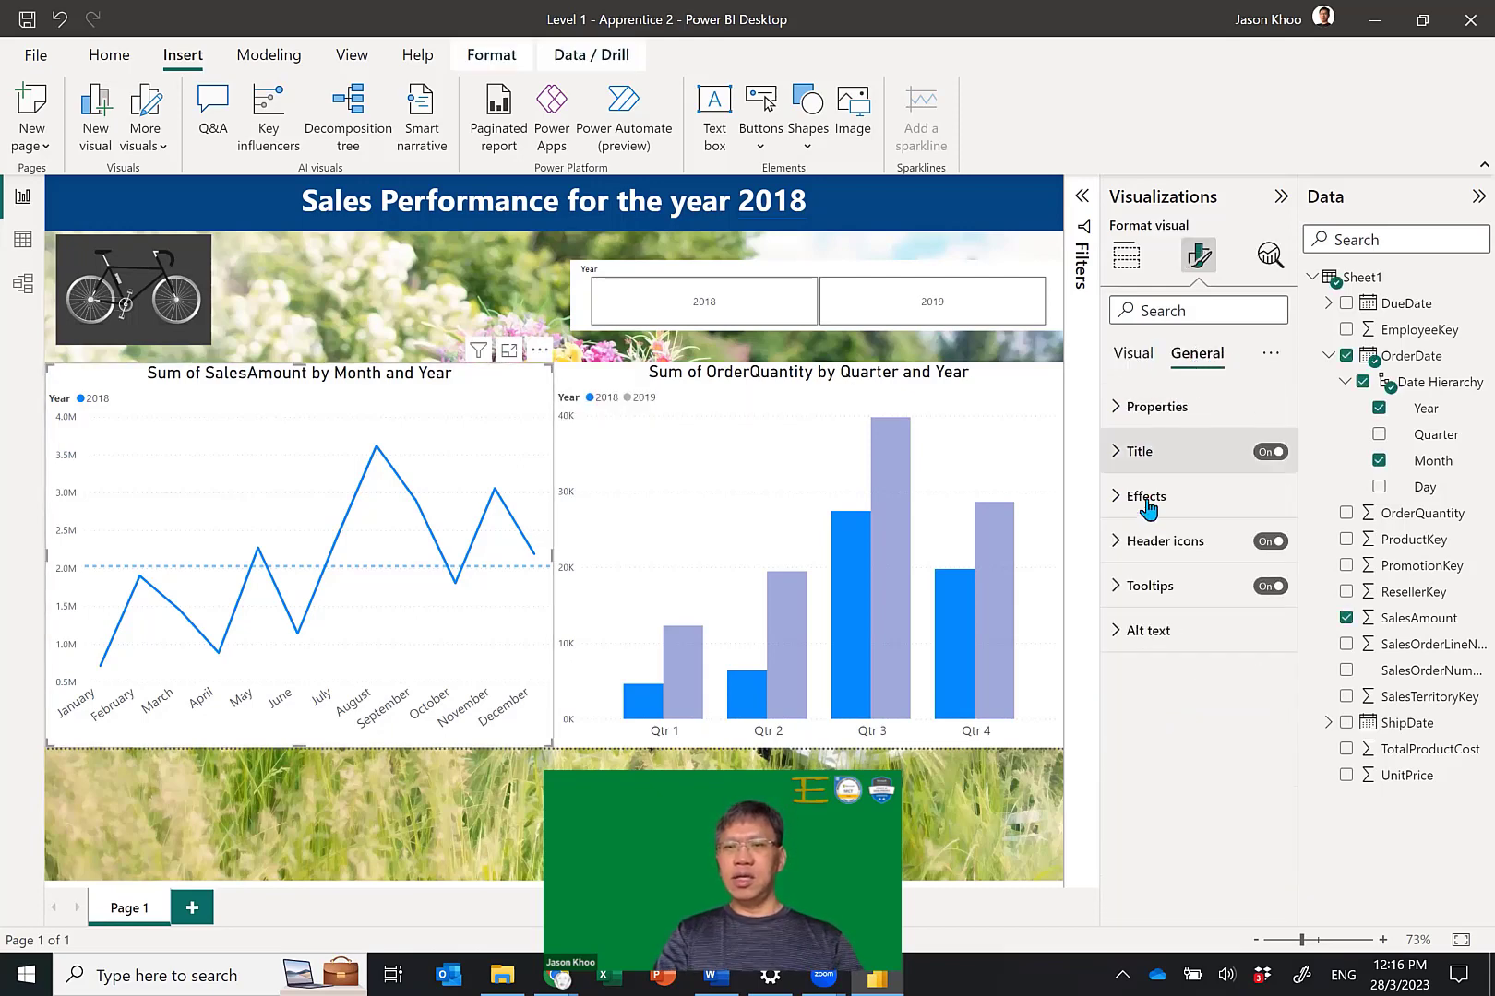
{"action": "left_click", "coordinate": [1117, 496]}
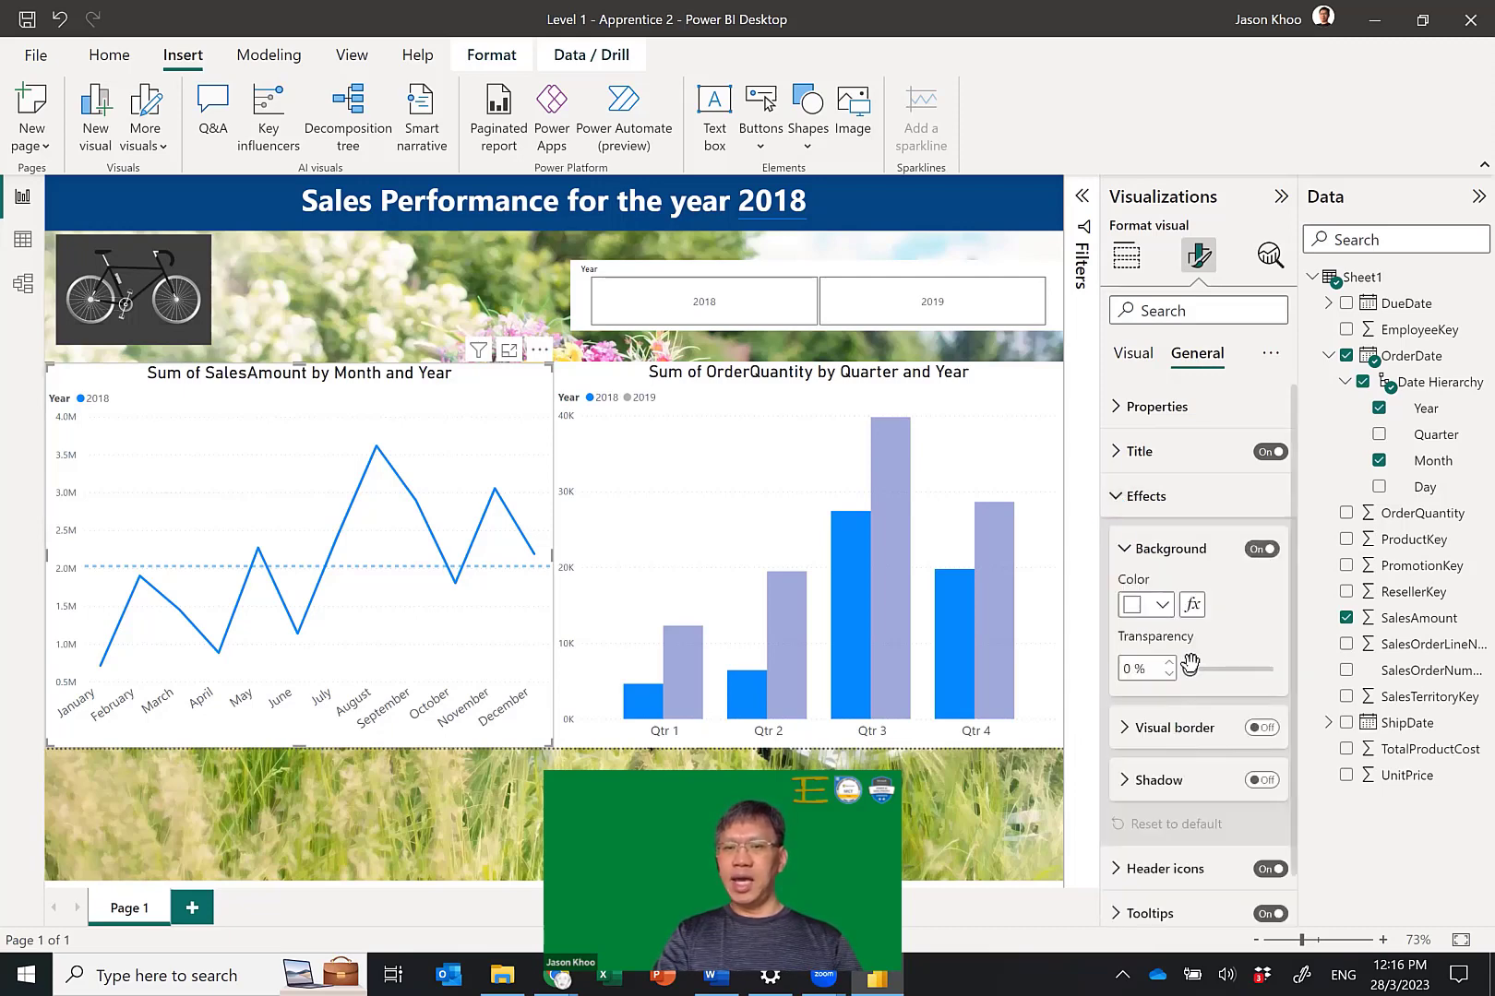
{"action": "left_click_drag", "start_coordinate": [1190, 669], "coordinate": [1284, 669]}
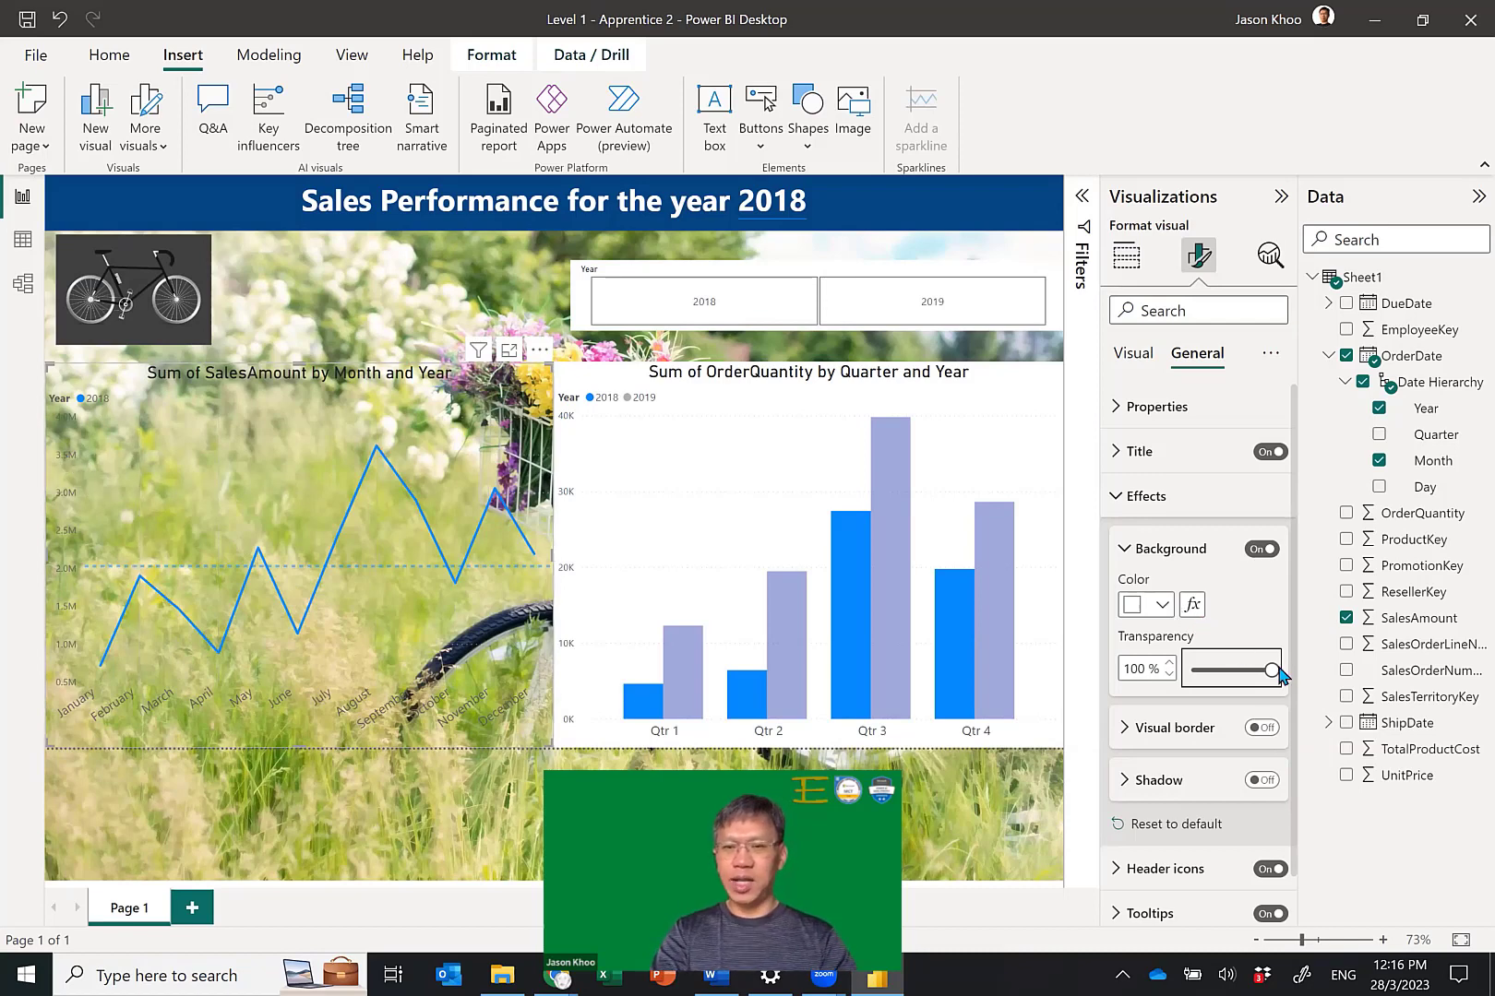
{"action": "left_click_drag", "start_coordinate": [1271, 666], "coordinate": [1246, 670]}
{"action": "left_click", "coordinate": [1166, 664]}
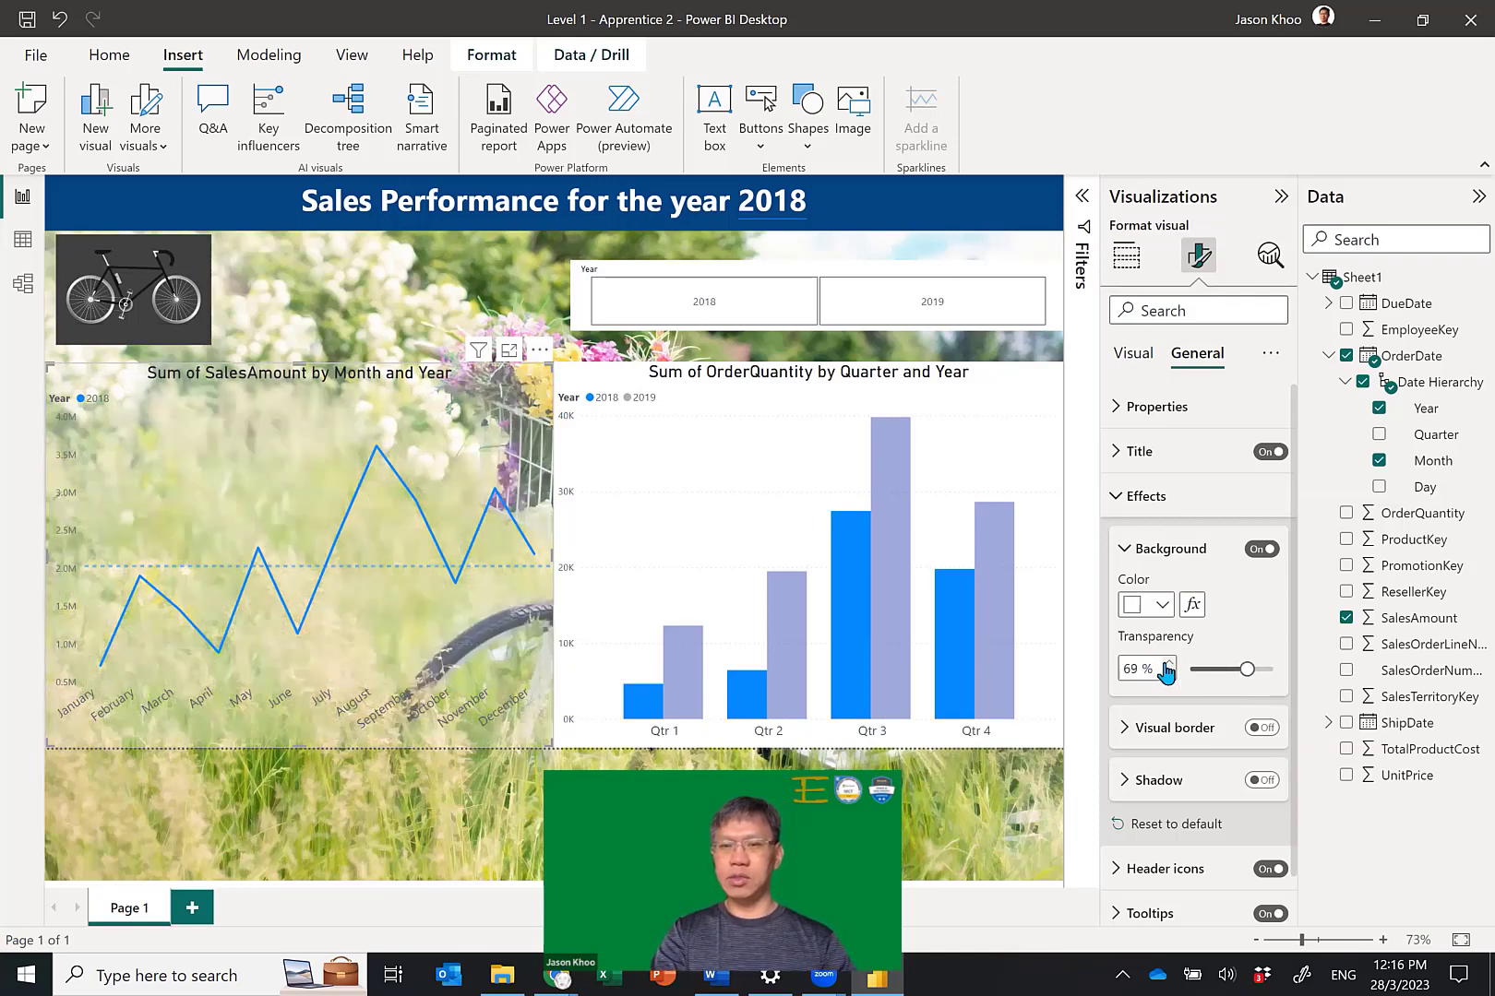
{"action": "left_click", "coordinate": [1166, 663]}
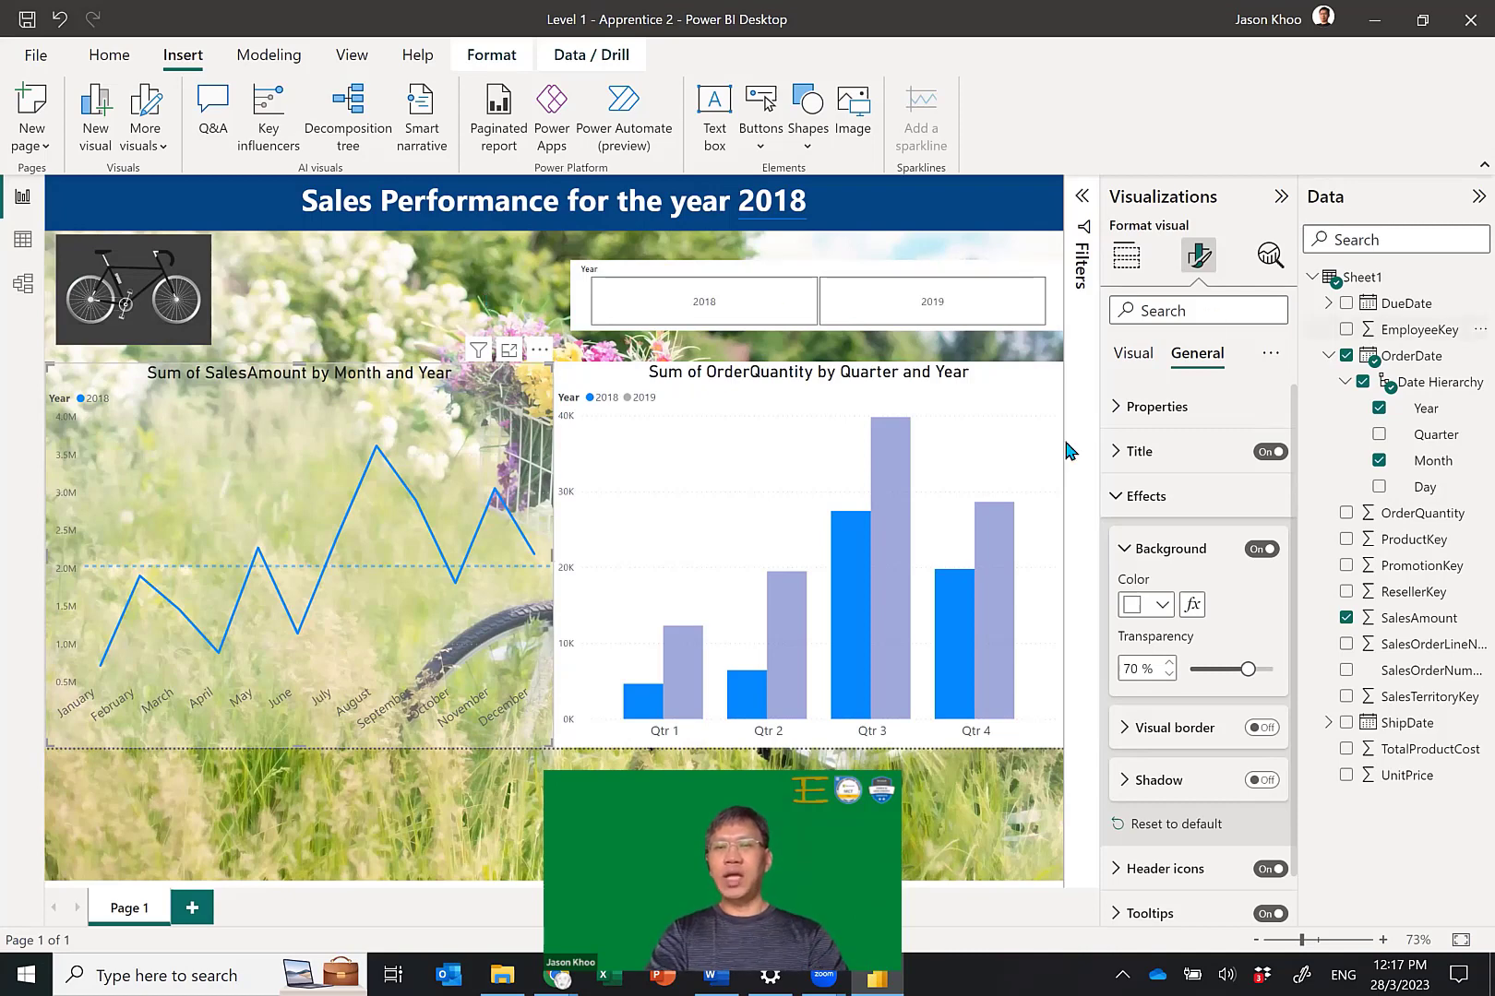
Set the transparency of the page's wallpaper image to 80%.
{"action": "left_click", "coordinate": [442, 289]}
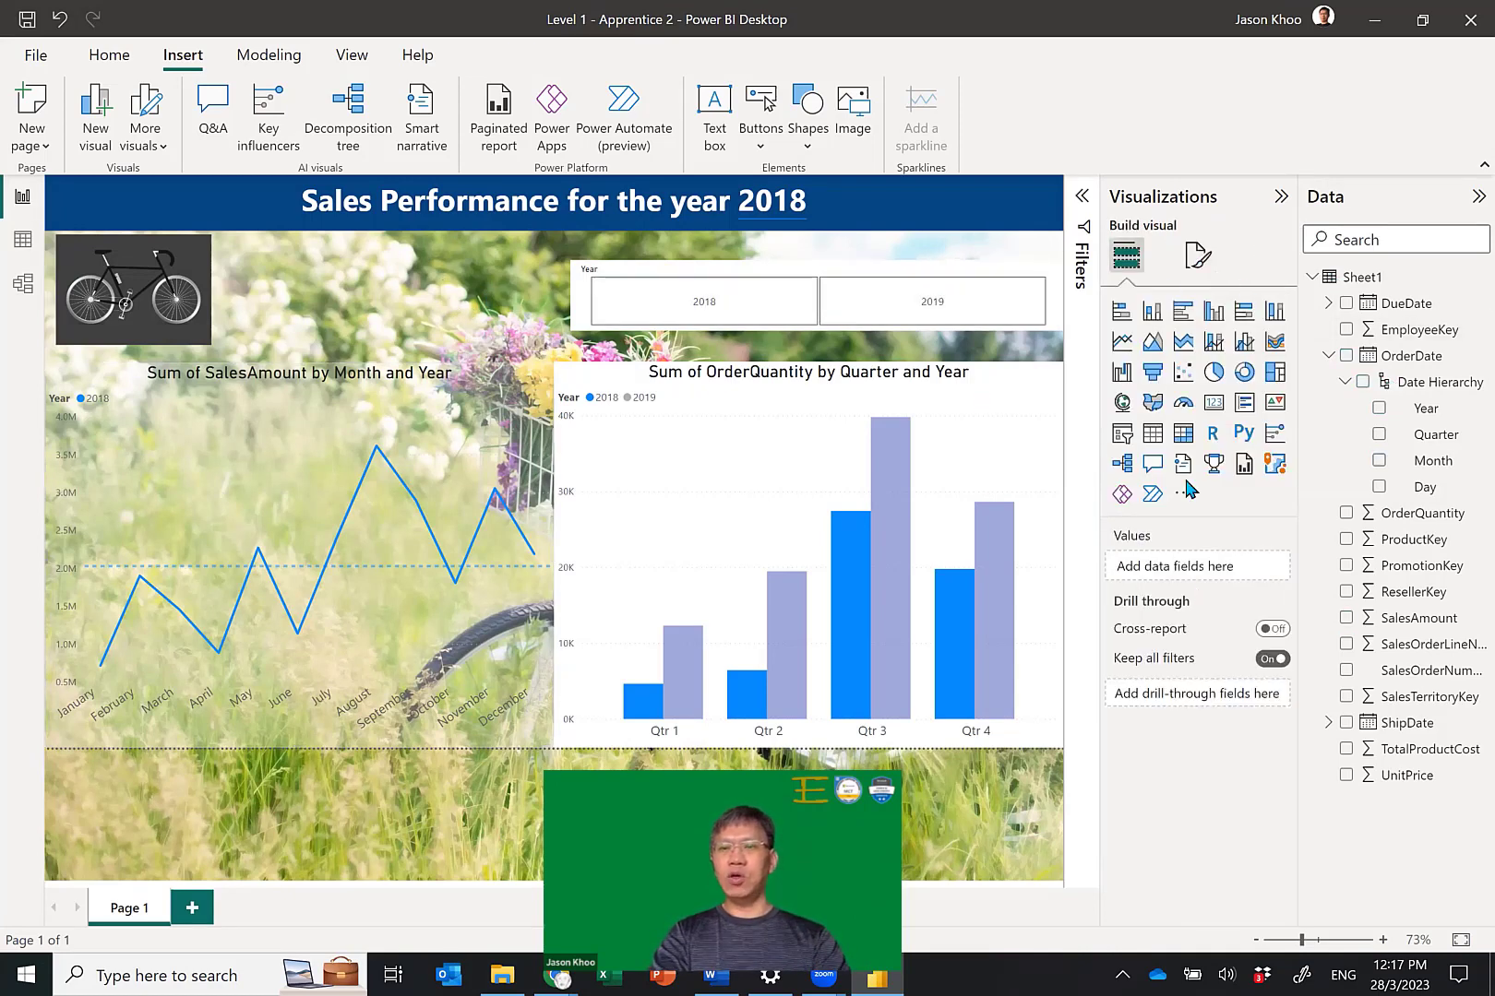
{"action": "left_click", "coordinate": [1199, 254]}
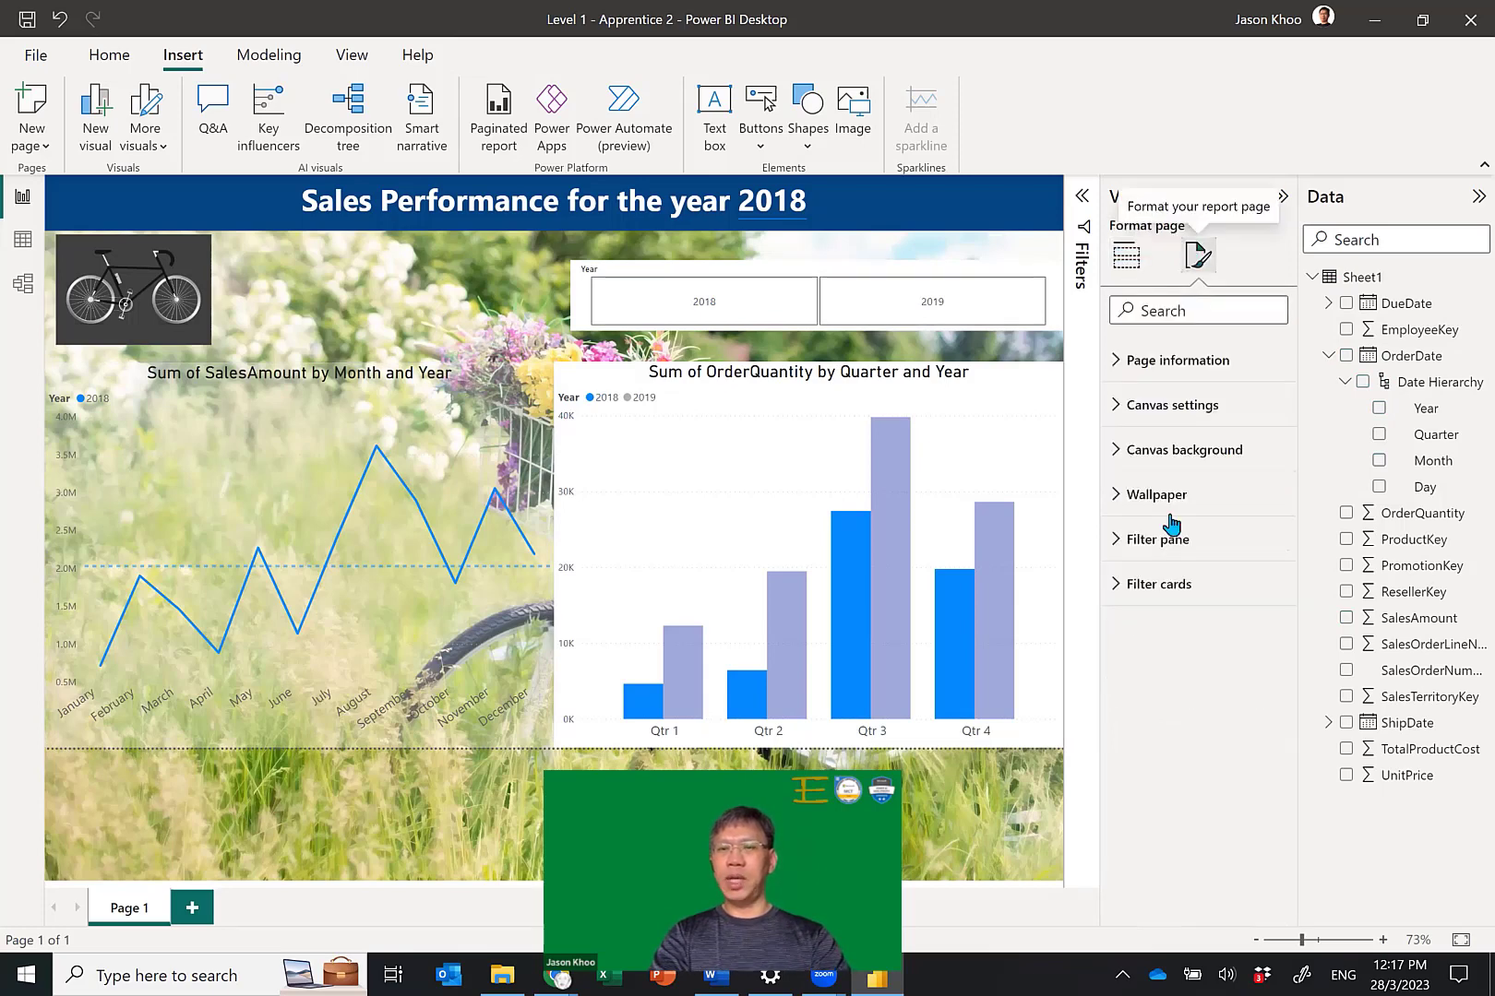
{"action": "left_click", "coordinate": [1118, 500]}
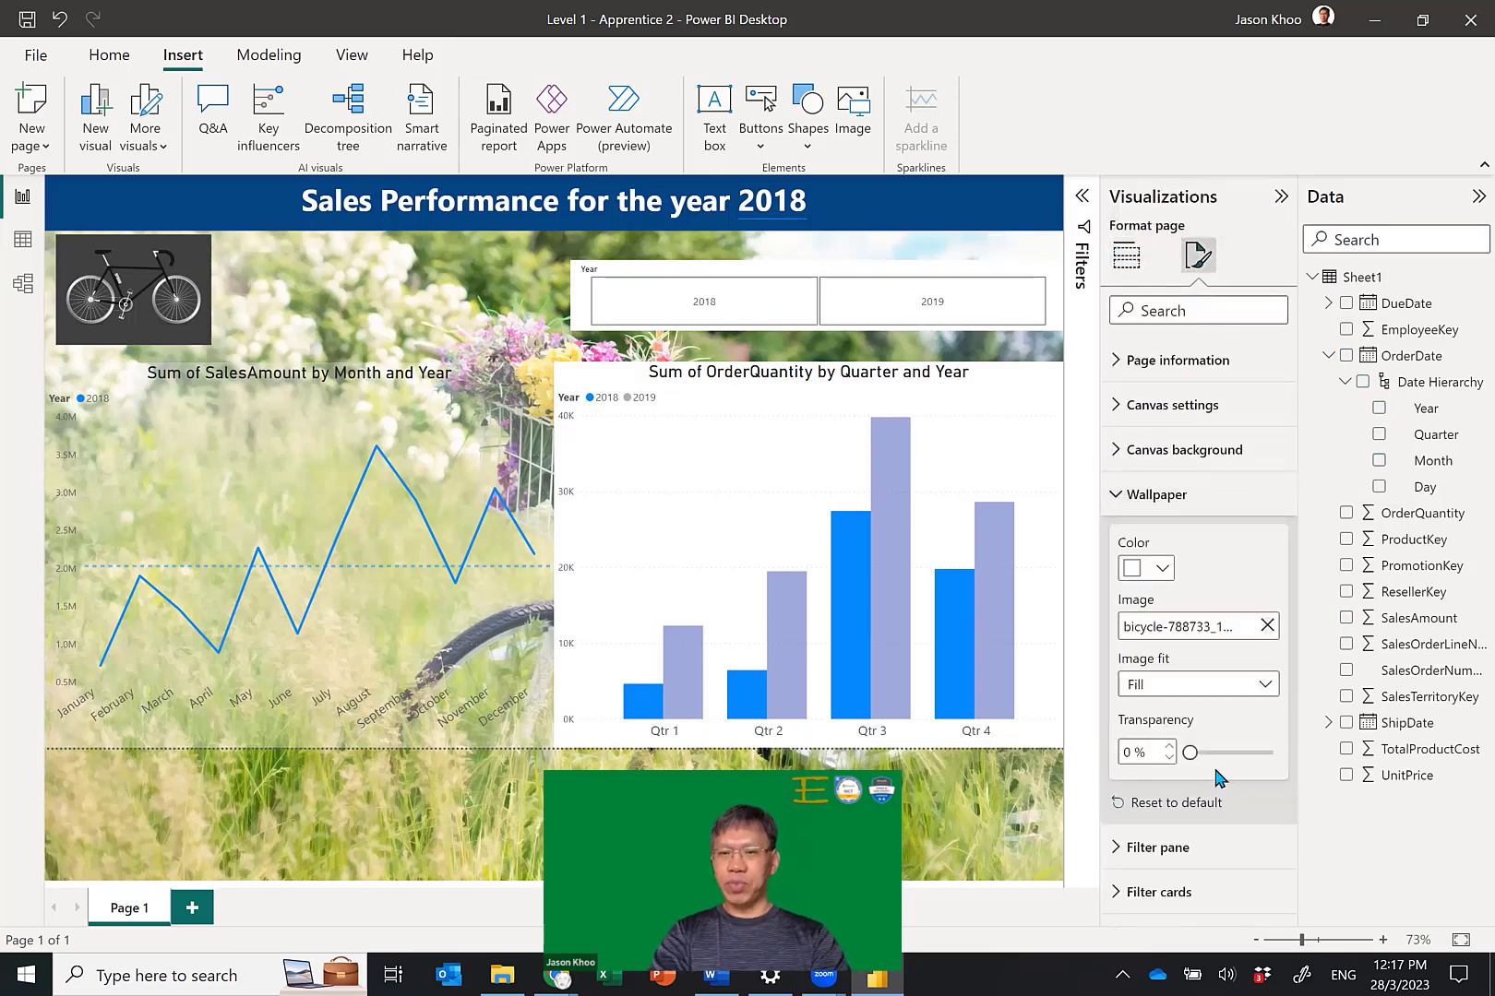
{"action": "left_click_drag", "start_coordinate": [1193, 751], "coordinate": [1247, 753]}
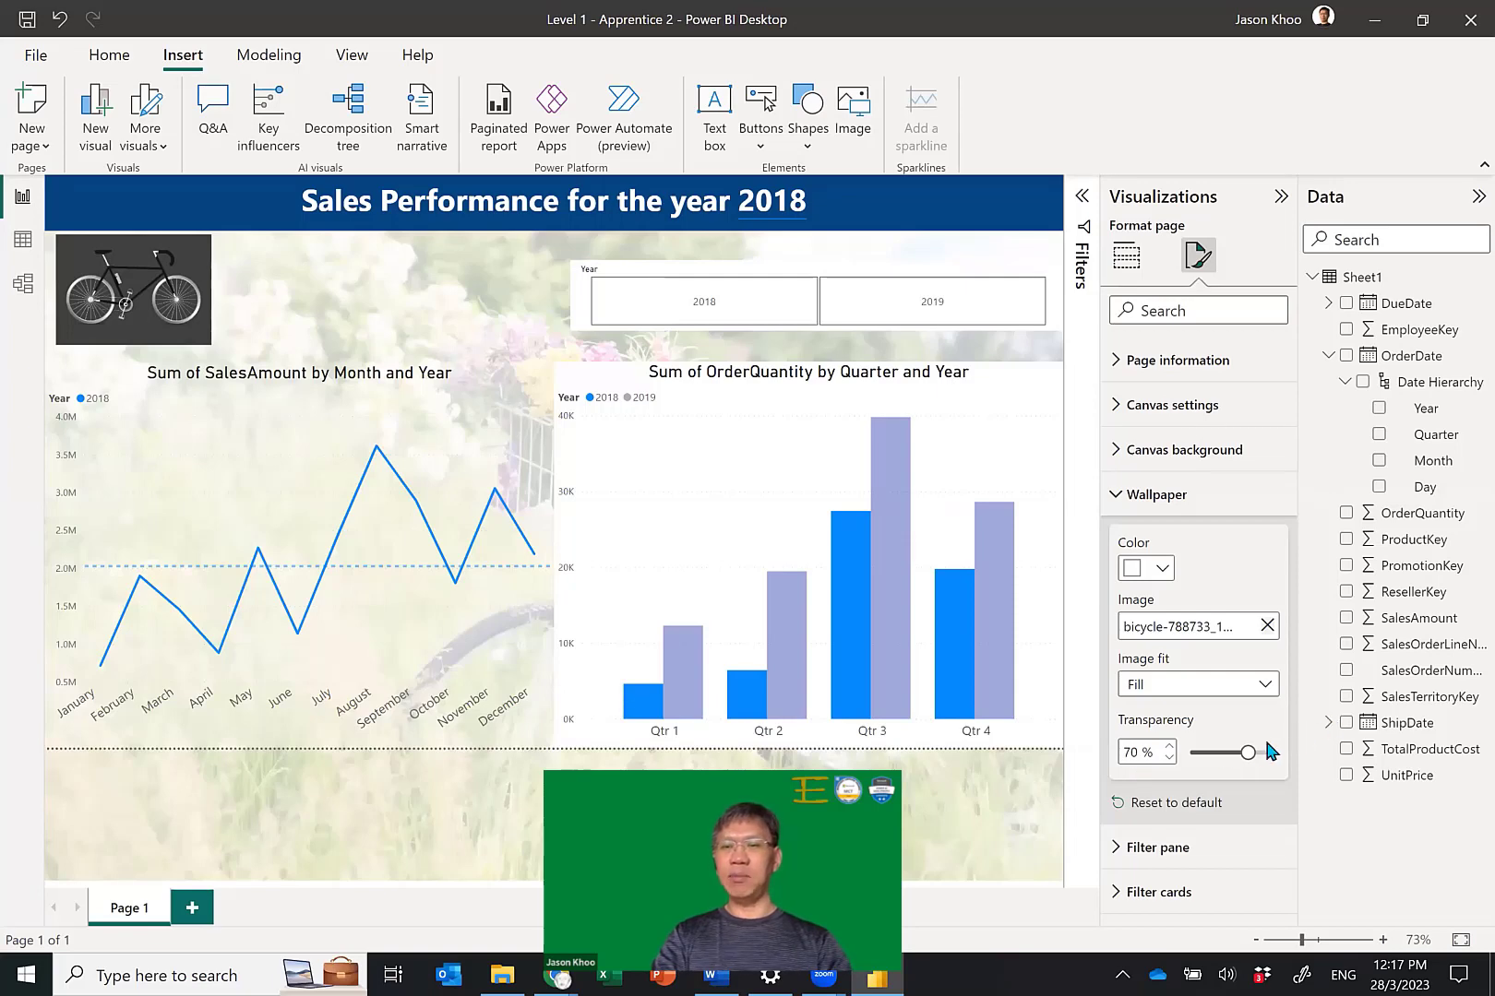
{"action": "left_click_drag", "start_coordinate": [1248, 752], "coordinate": [1254, 752]}
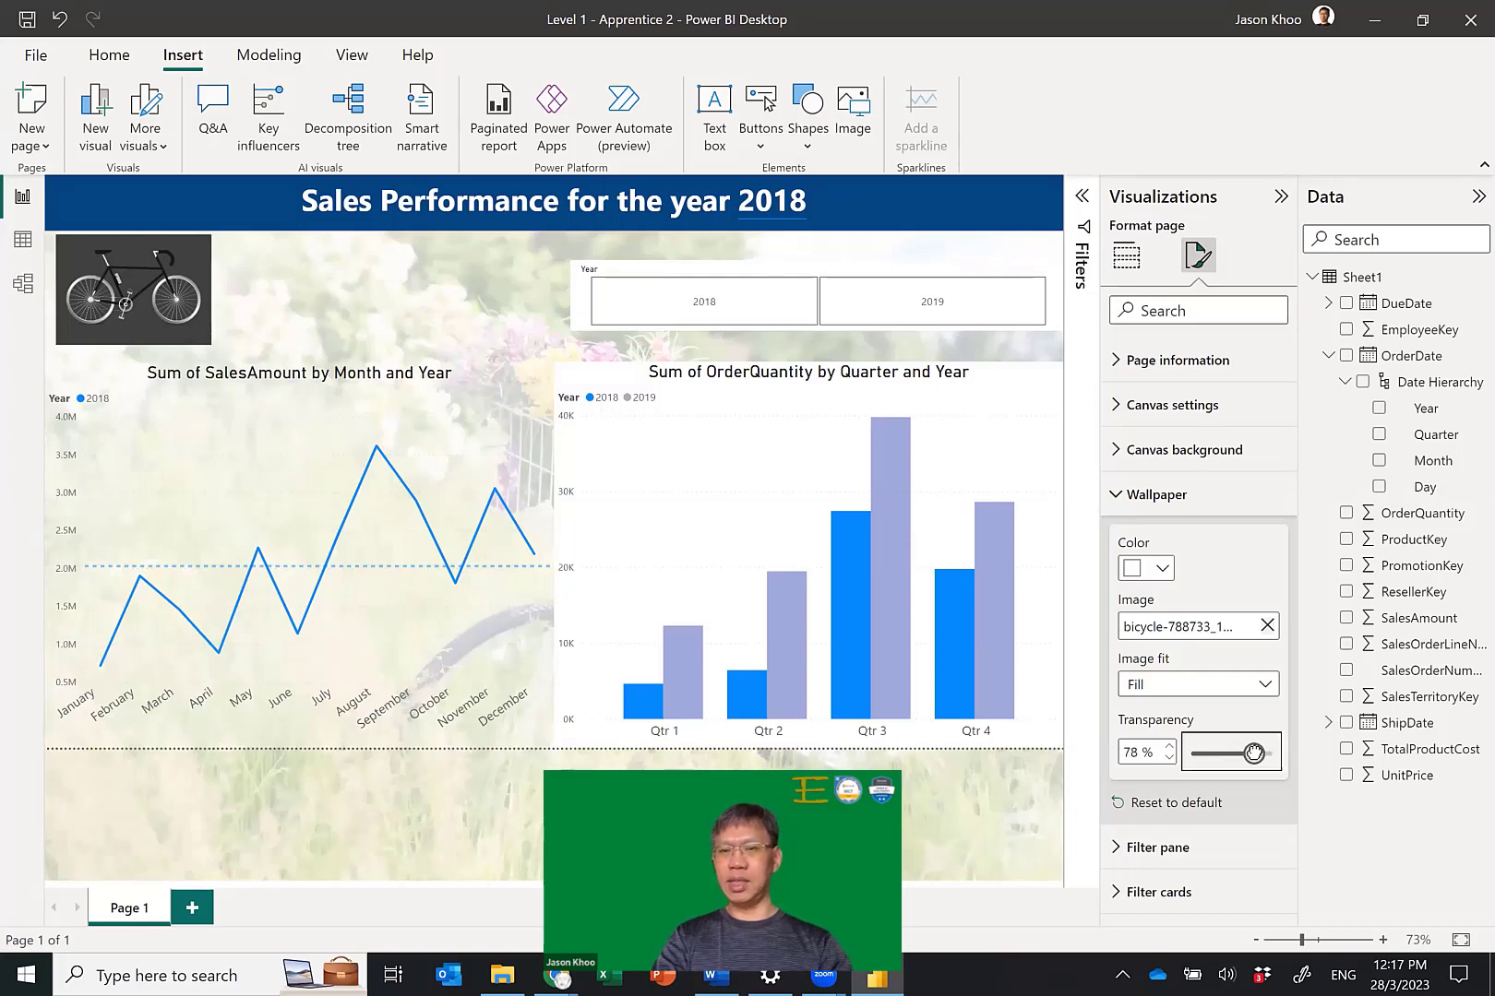
{"action": "left_click", "coordinate": [1168, 747]}
{"action": "left_click", "coordinate": [1168, 747]}
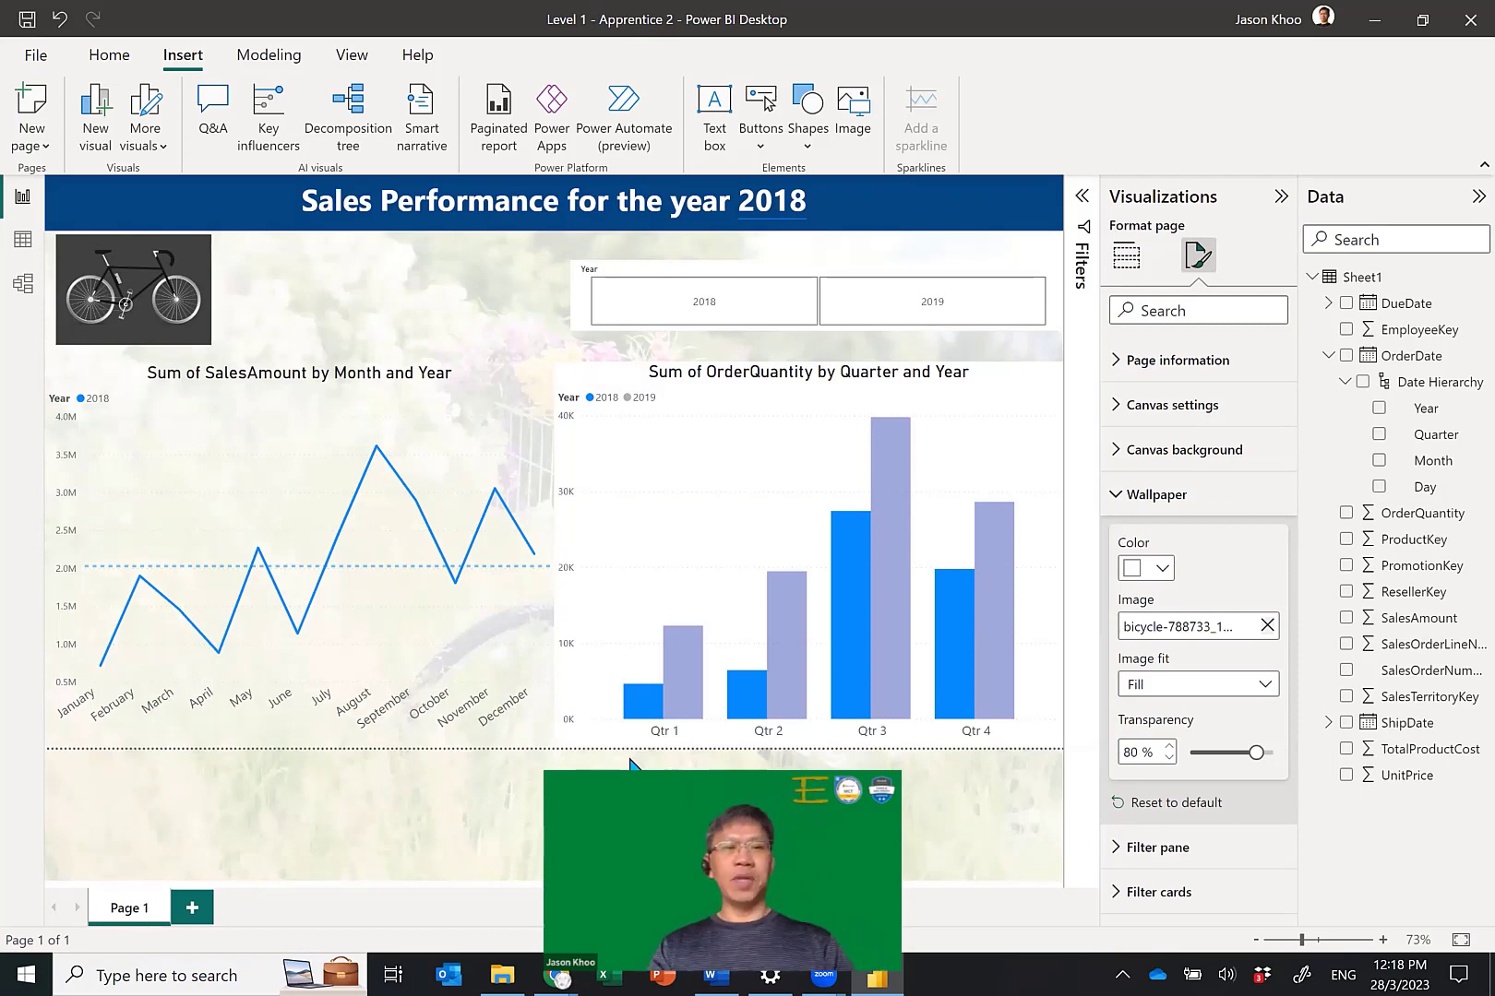
Set the background colour of the SalesAmount line chart to the custom pale green #B9D8B8.
{"action": "left_click", "coordinate": [535, 401]}
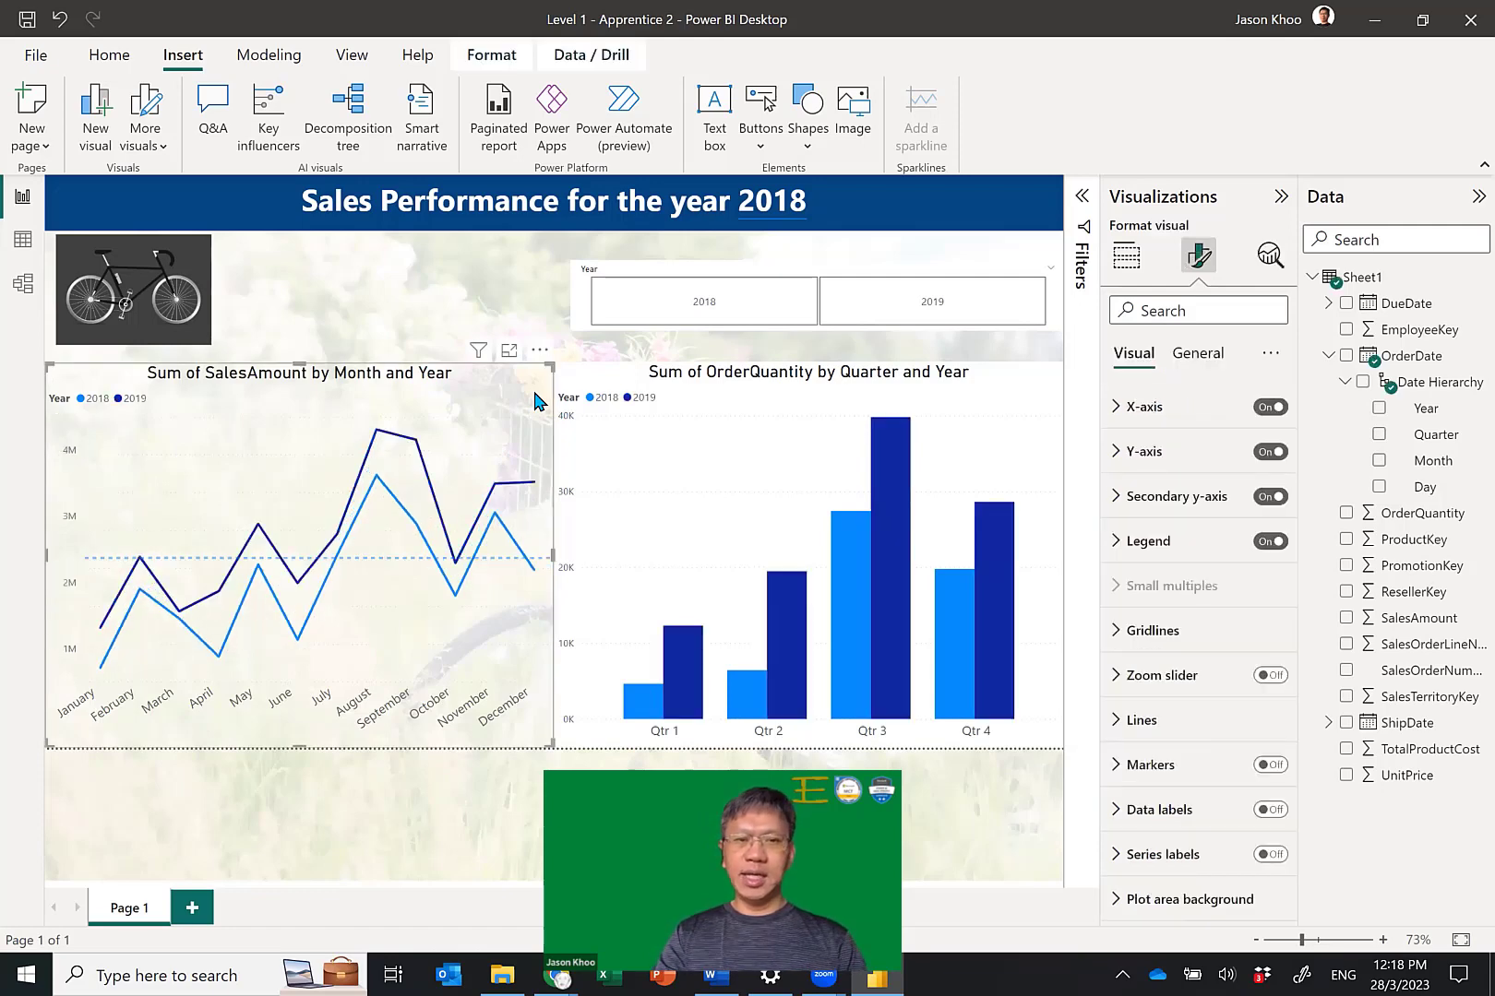
{"action": "left_click", "coordinate": [1197, 356]}
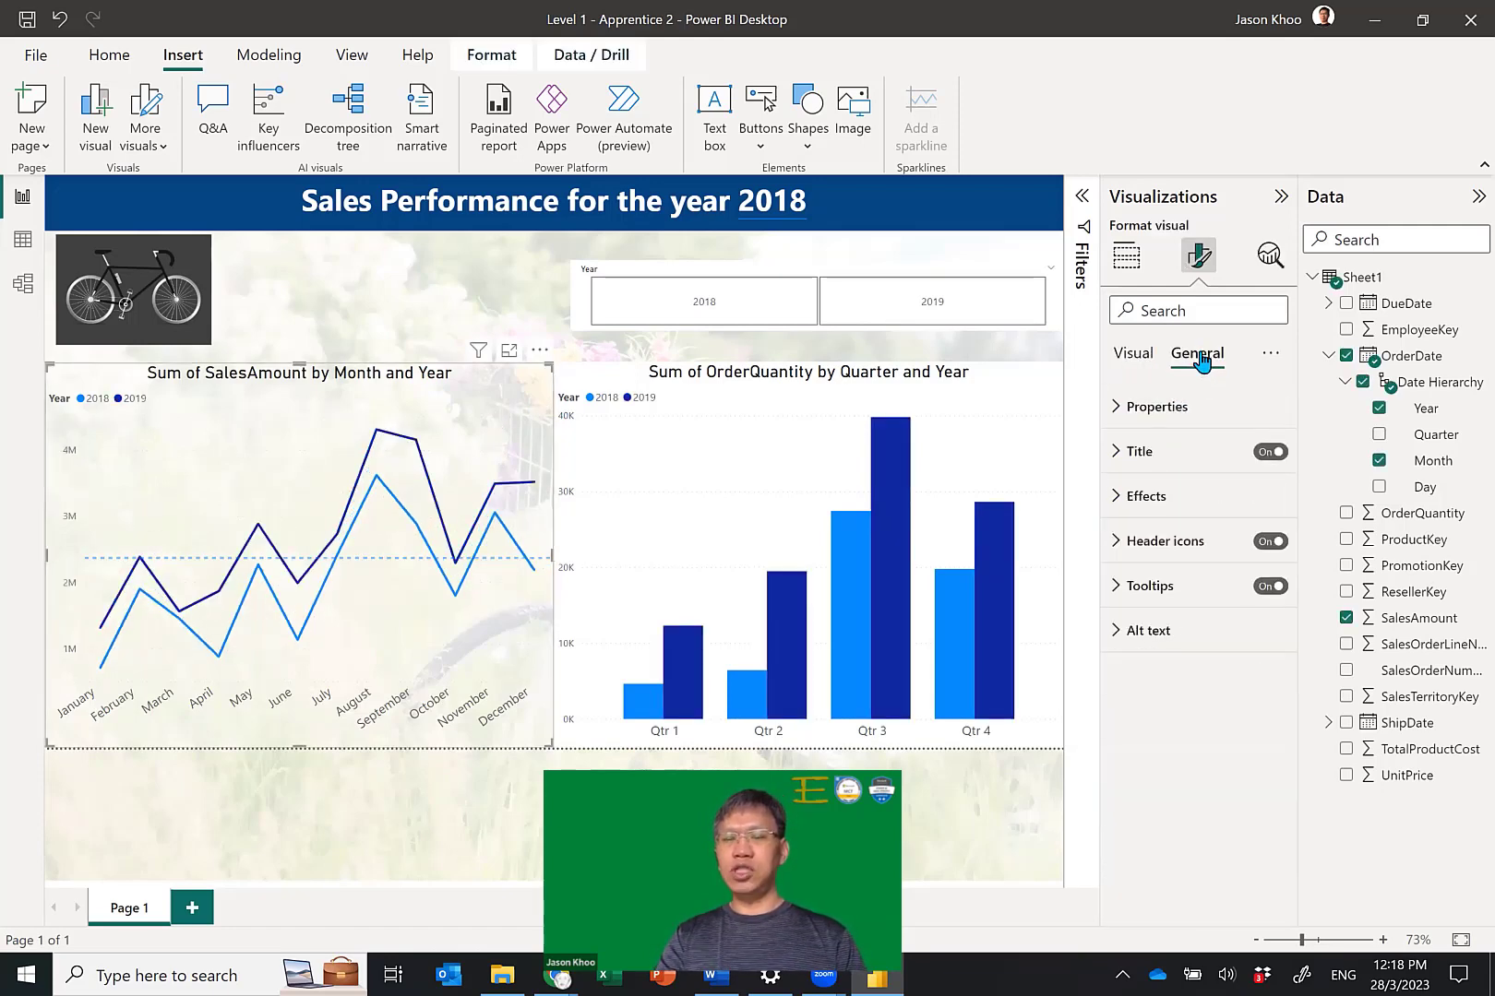
{"action": "left_click", "coordinate": [1117, 502]}
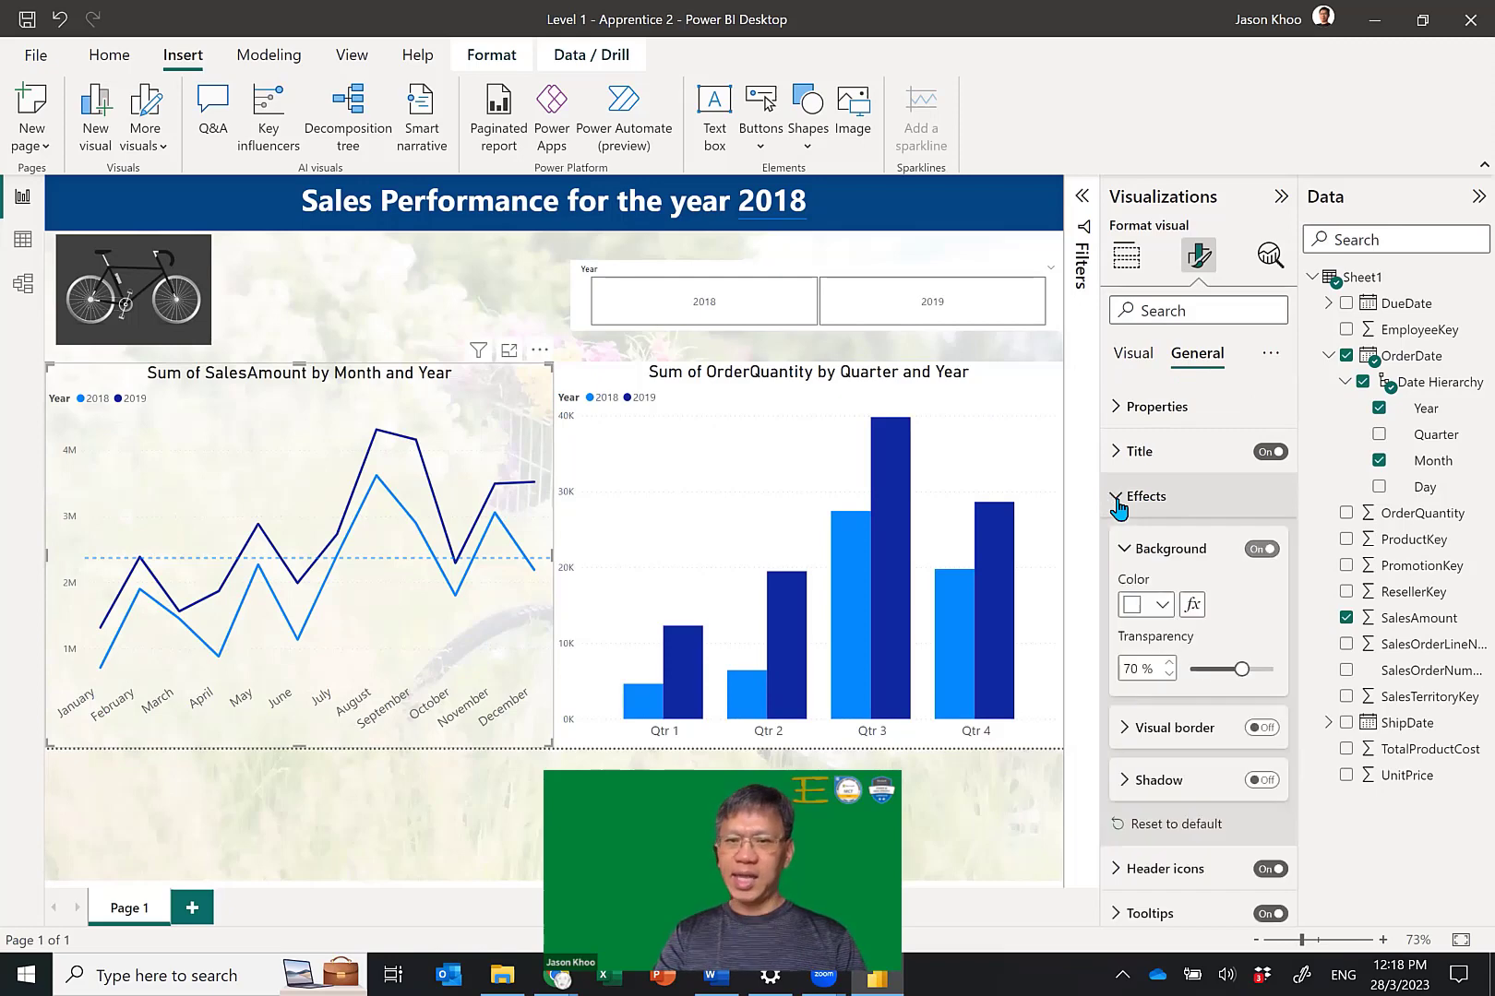
{"action": "left_click", "coordinate": [1164, 607]}
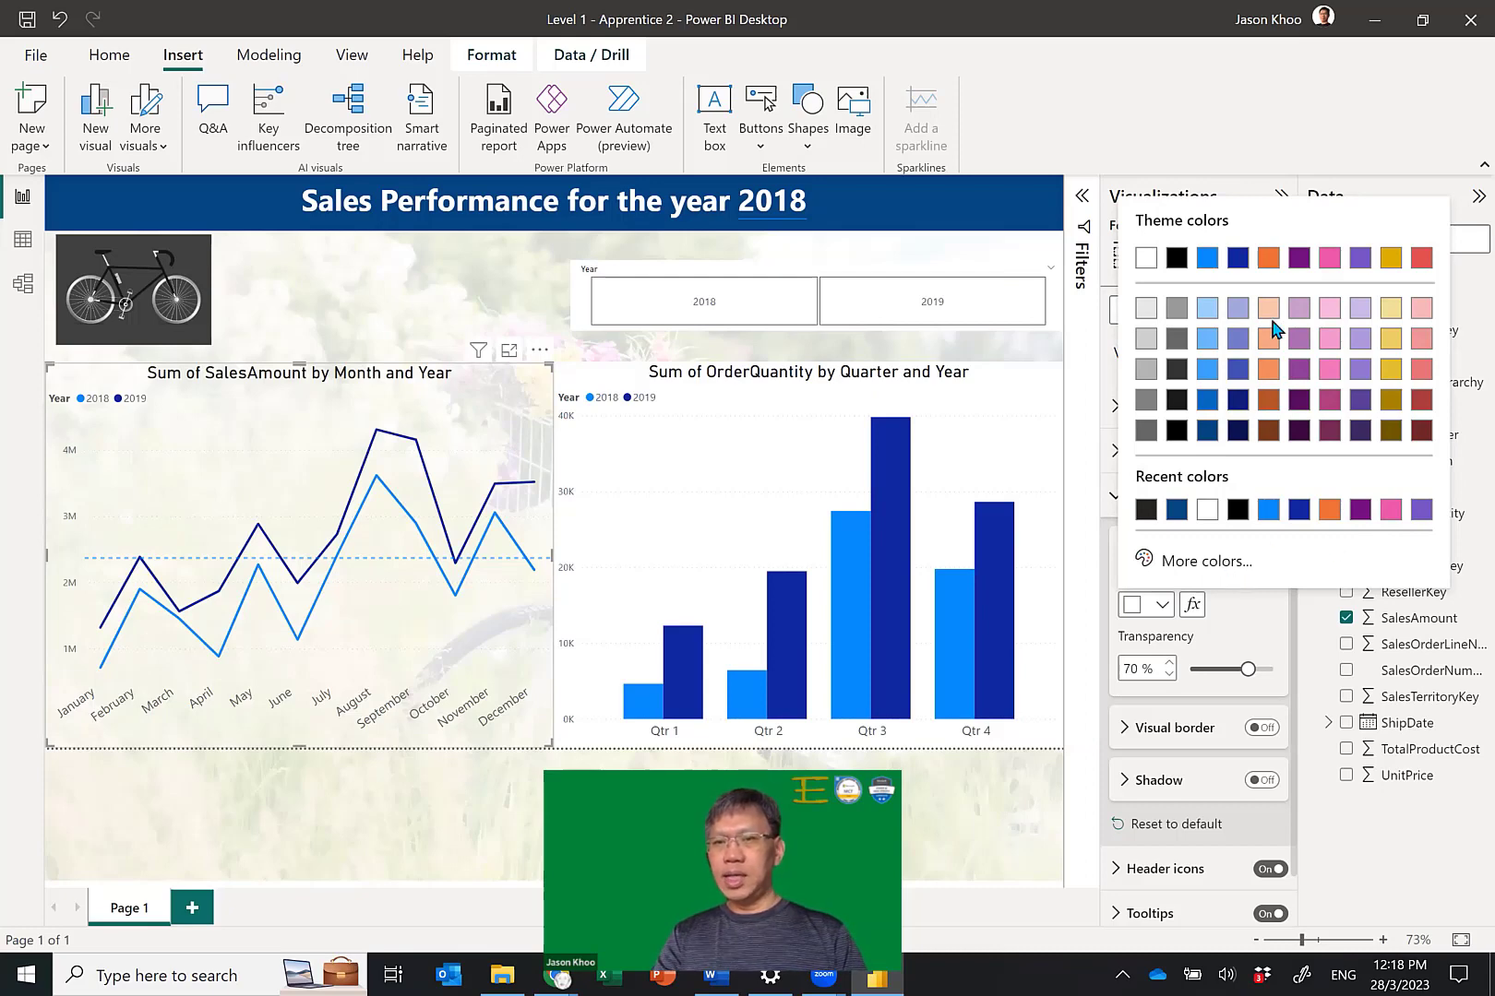
{"action": "left_click", "coordinate": [1222, 563]}
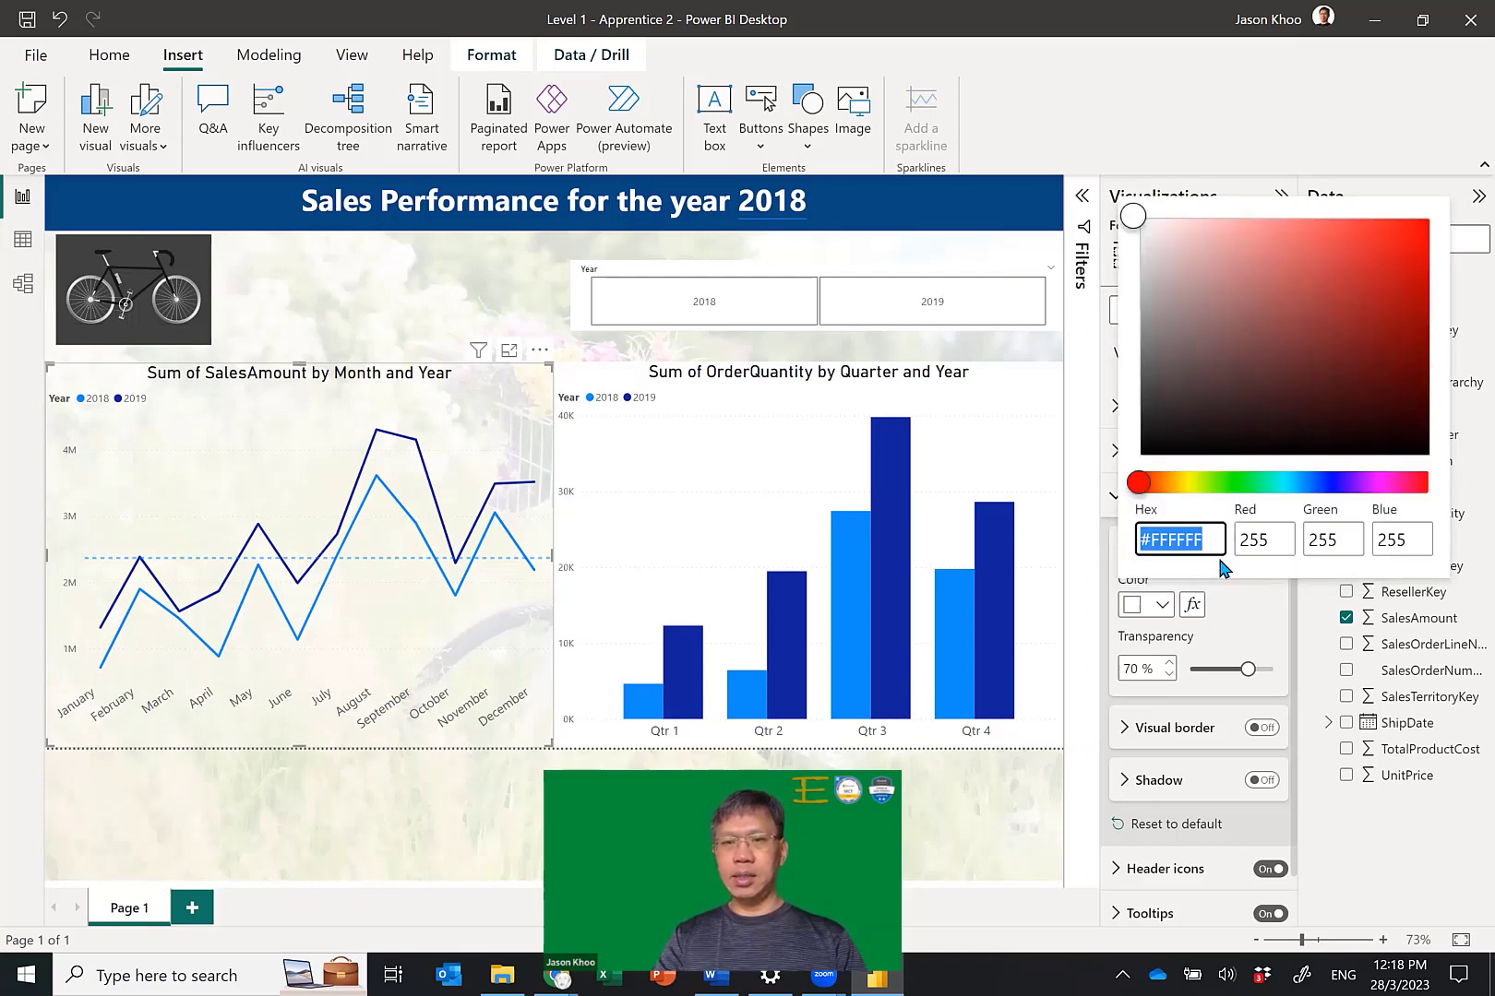
{"action": "left_click", "coordinate": [1236, 484]}
{"action": "left_click_drag", "start_coordinate": [1308, 314], "coordinate": [1423, 254]}
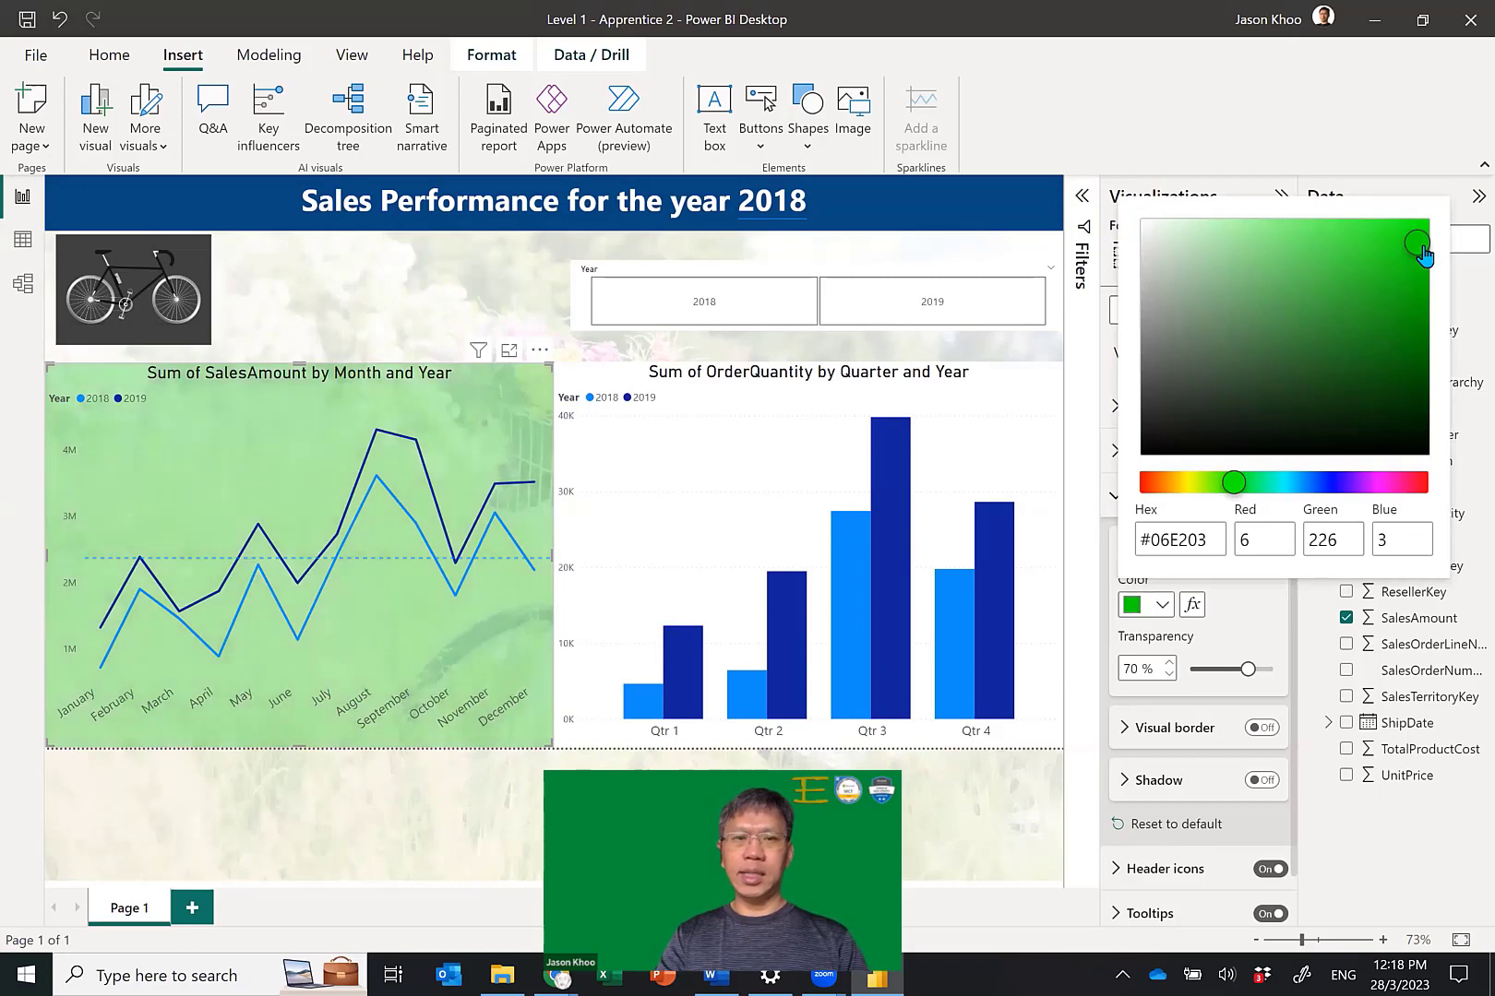
{"action": "left_click", "coordinate": [1251, 237]}
{"action": "left_click_drag", "start_coordinate": [1255, 241], "coordinate": [1176, 262]}
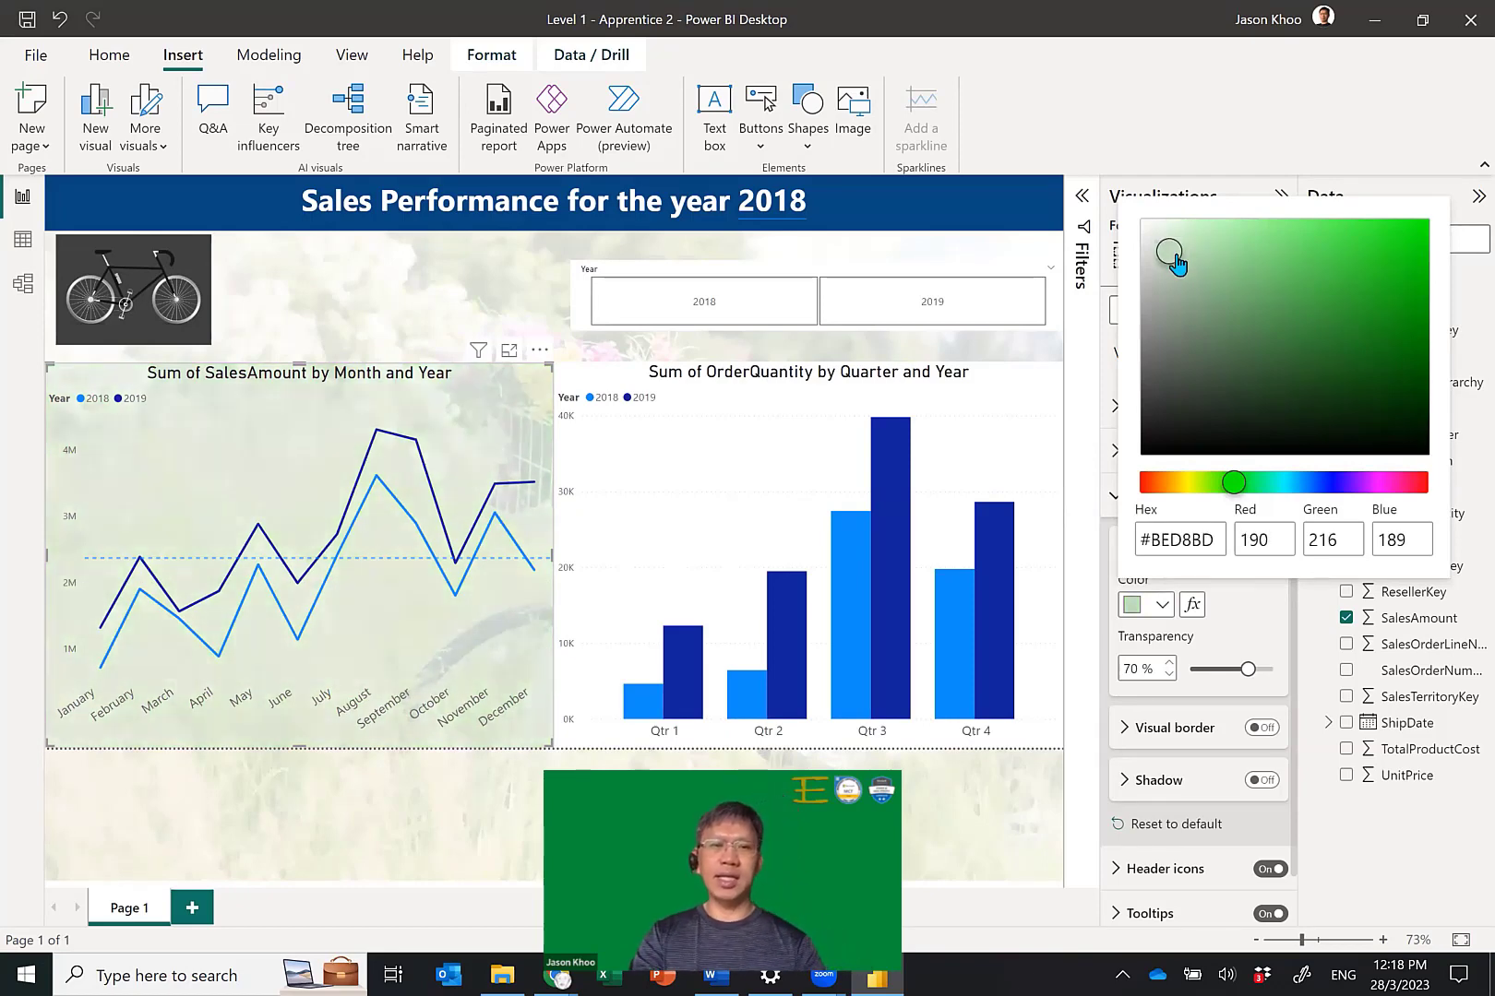
{"action": "left_click_drag", "start_coordinate": [1177, 262], "coordinate": [1183, 263]}
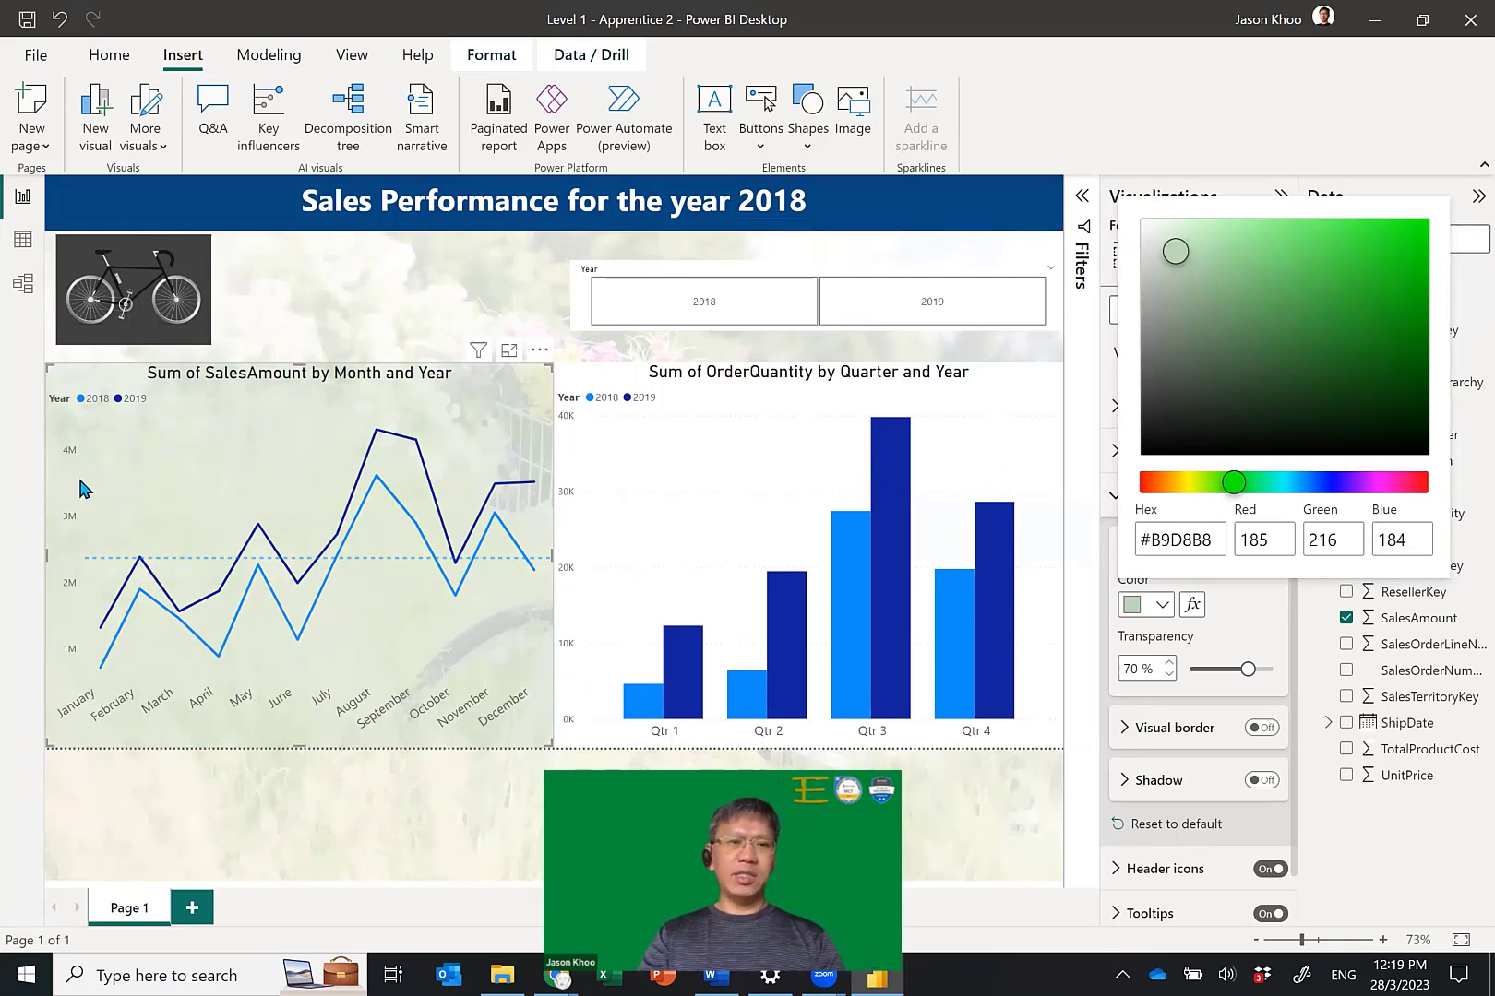
{"action": "left_click", "coordinate": [1322, 948]}
{"action": "left_click", "coordinate": [1322, 947]}
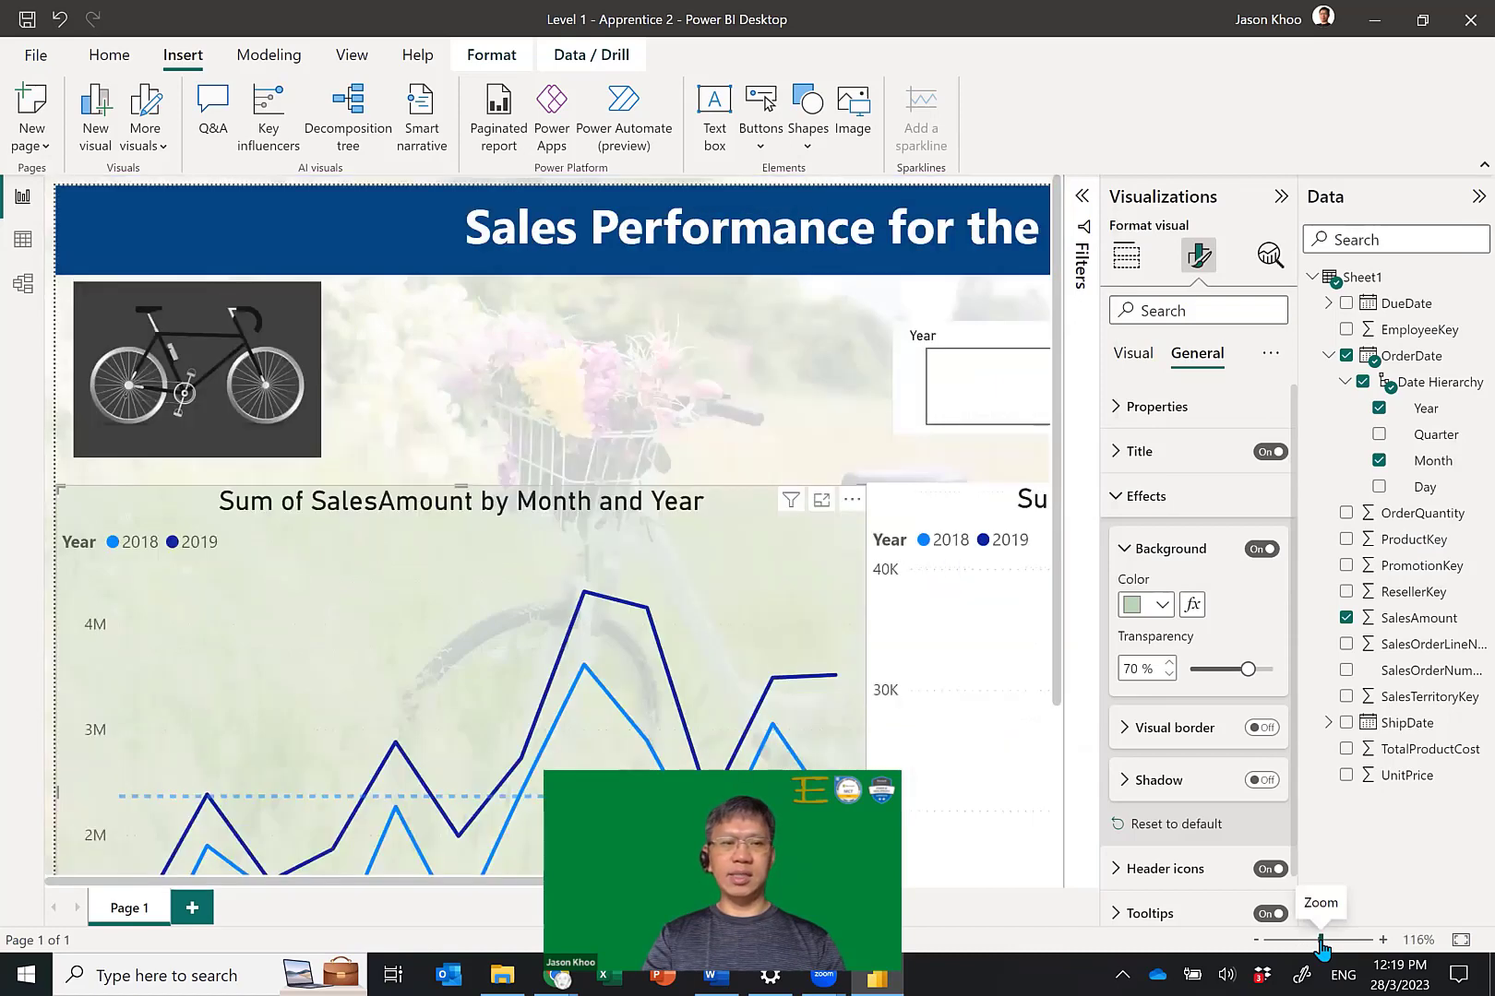
{"action": "scroll", "coordinate": [163, 638], "scroll_direction": "down", "scroll_amount": 3}
{"action": "scroll", "coordinate": [162, 638], "scroll_direction": "down", "scroll_amount": 1}
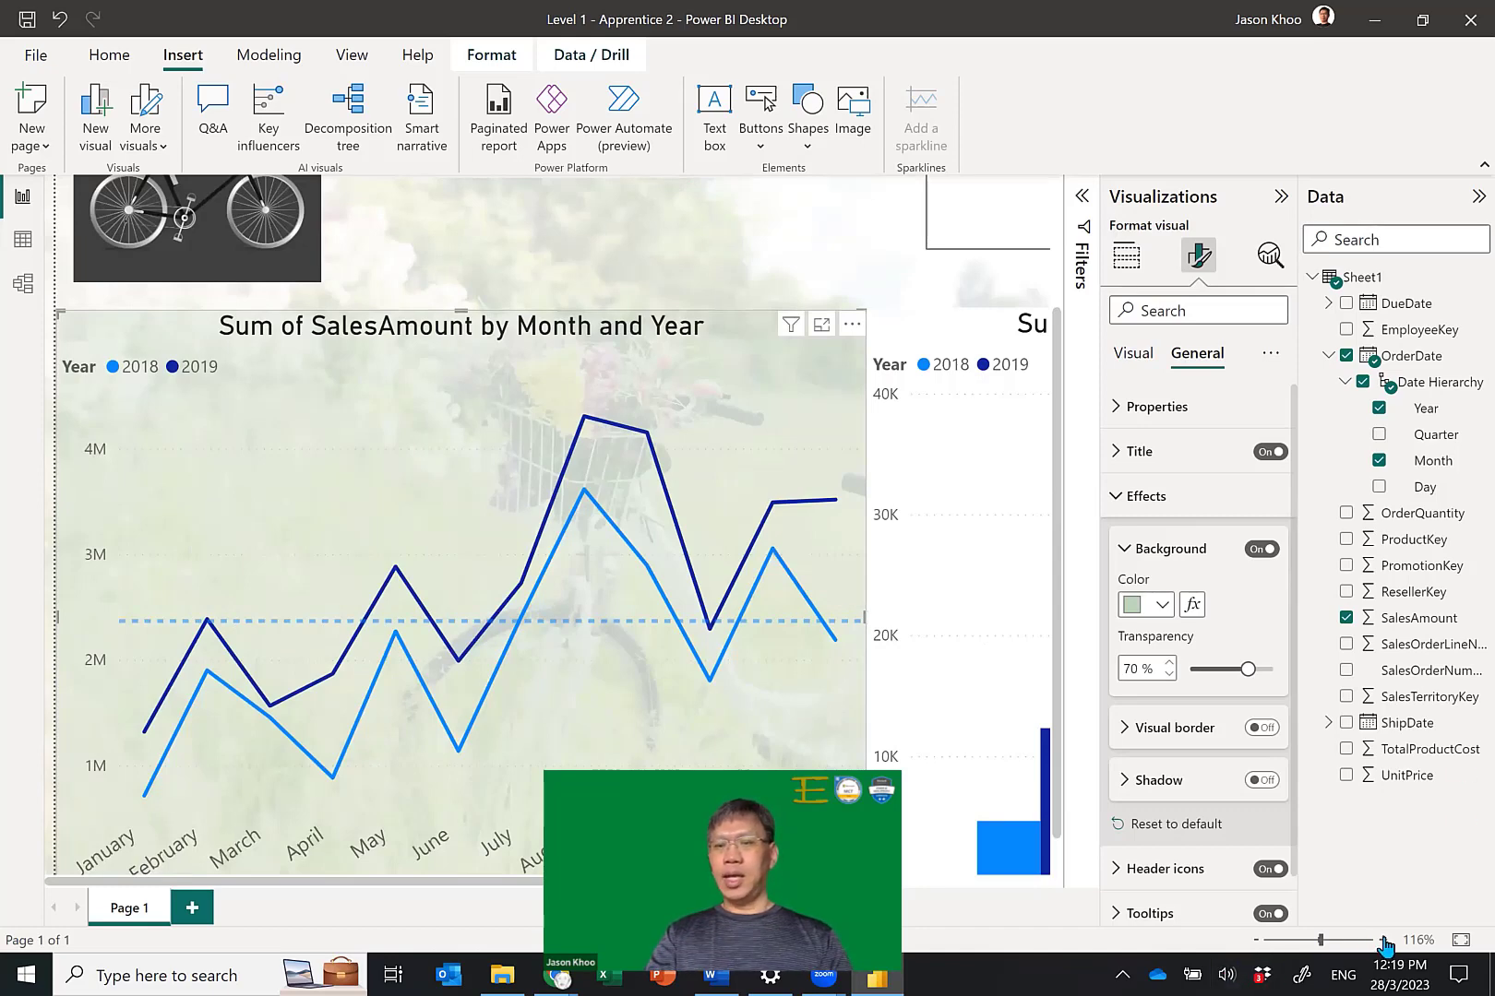
{"action": "left_click", "coordinate": [1460, 939]}
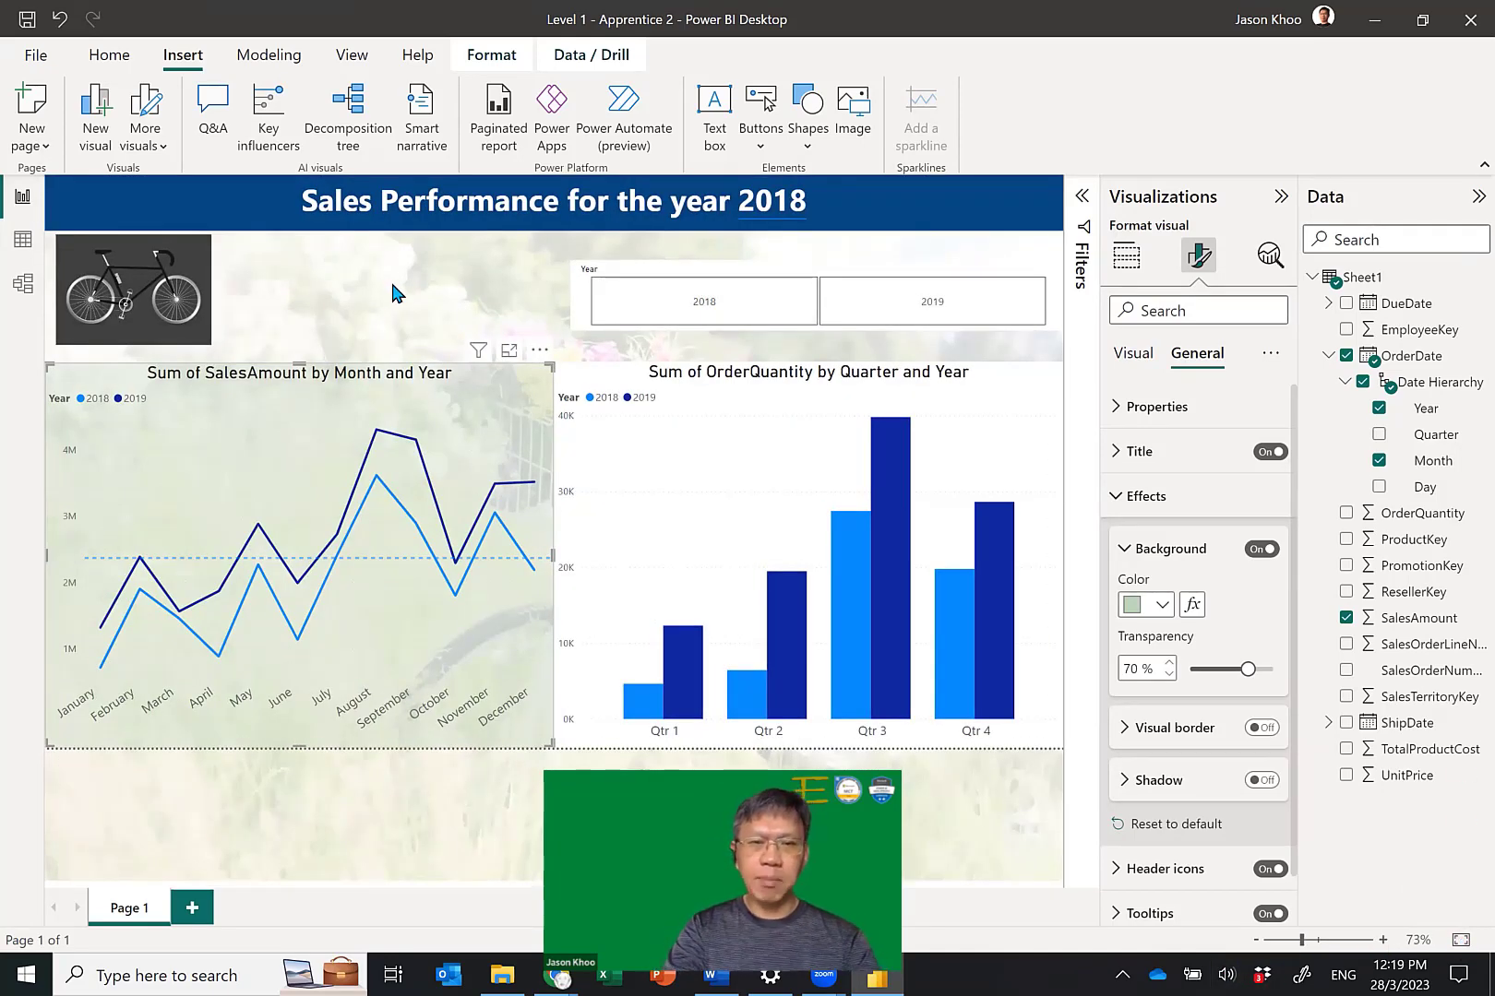
Set the background colour of the OrderQuantity column chart to the lightest blue theme shade.
{"action": "left_click", "coordinate": [594, 382]}
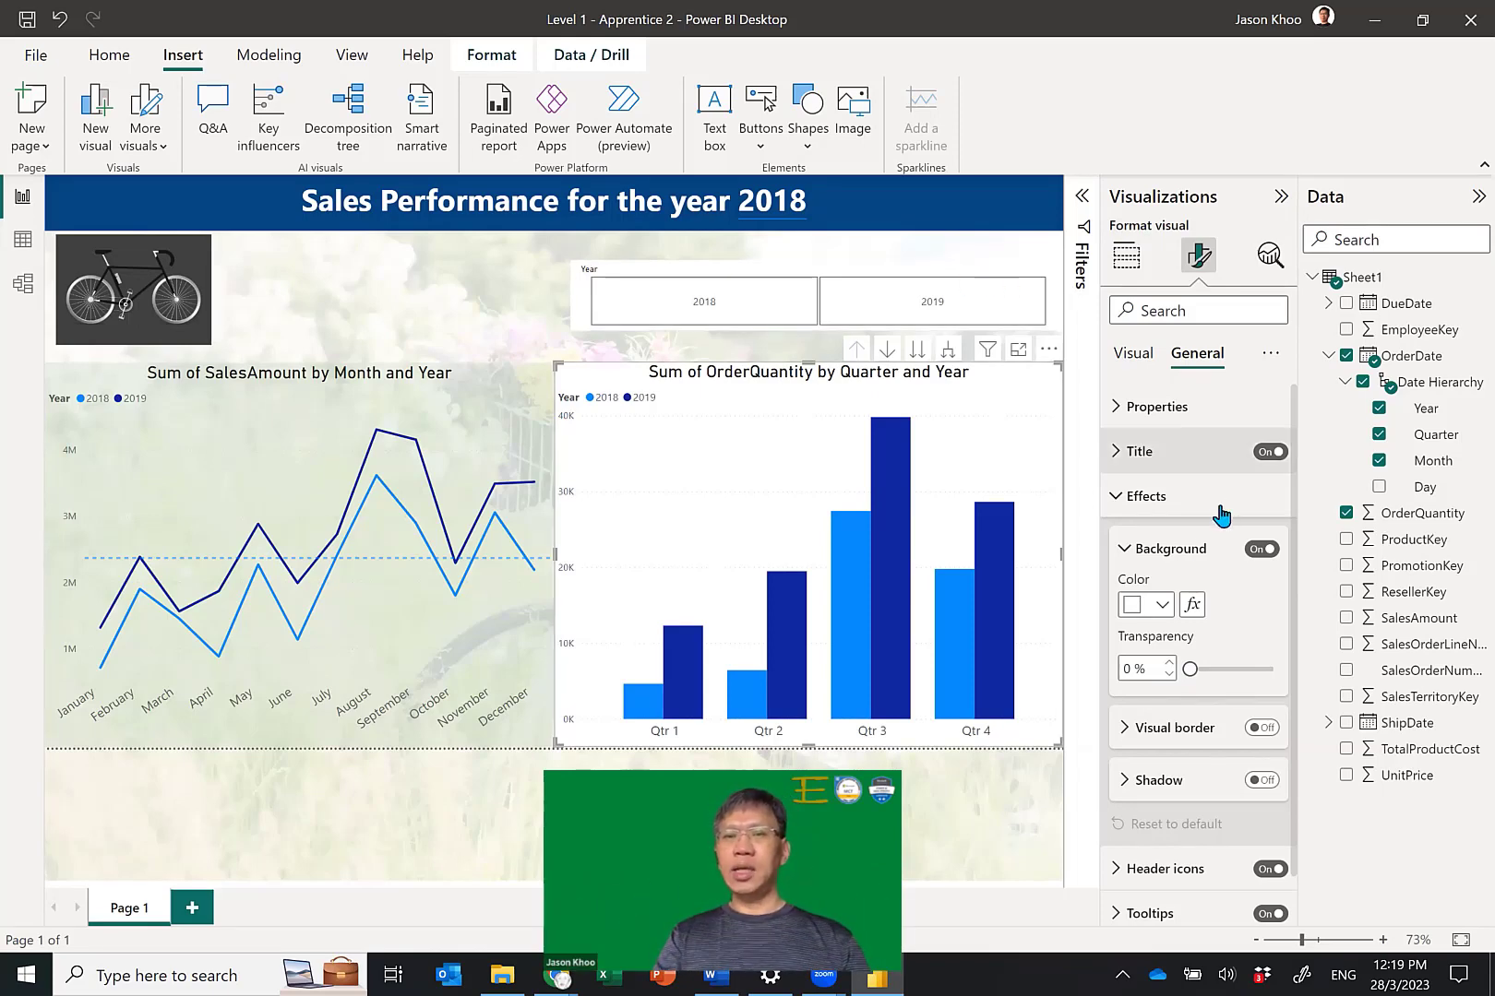
{"action": "left_click", "coordinate": [1157, 610]}
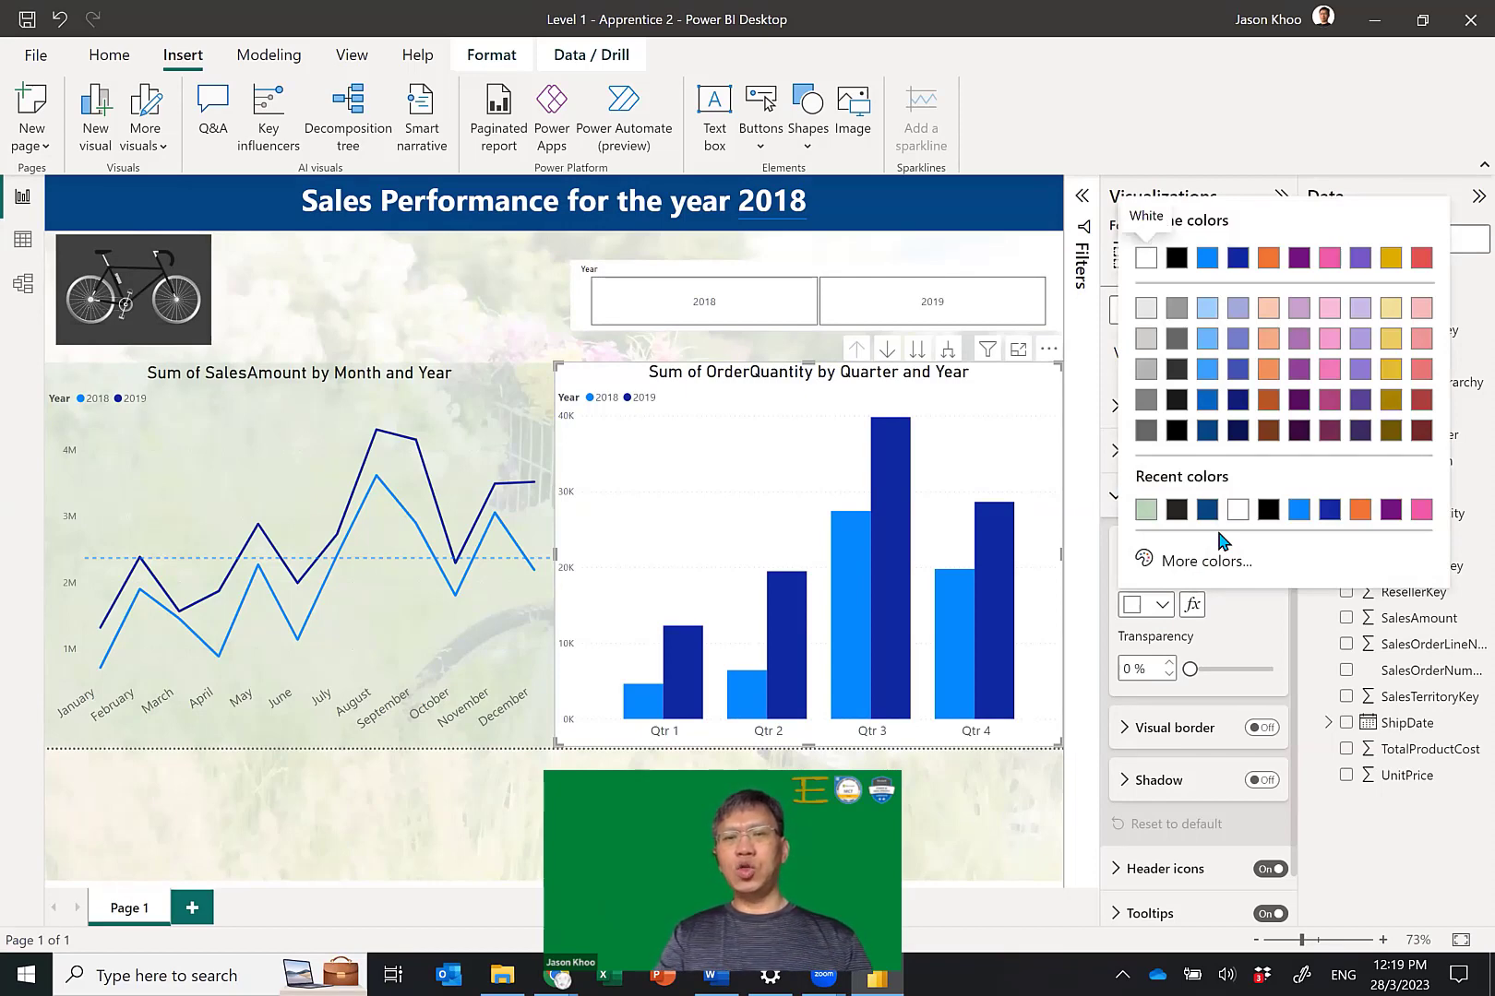
{"action": "left_click", "coordinate": [1207, 308]}
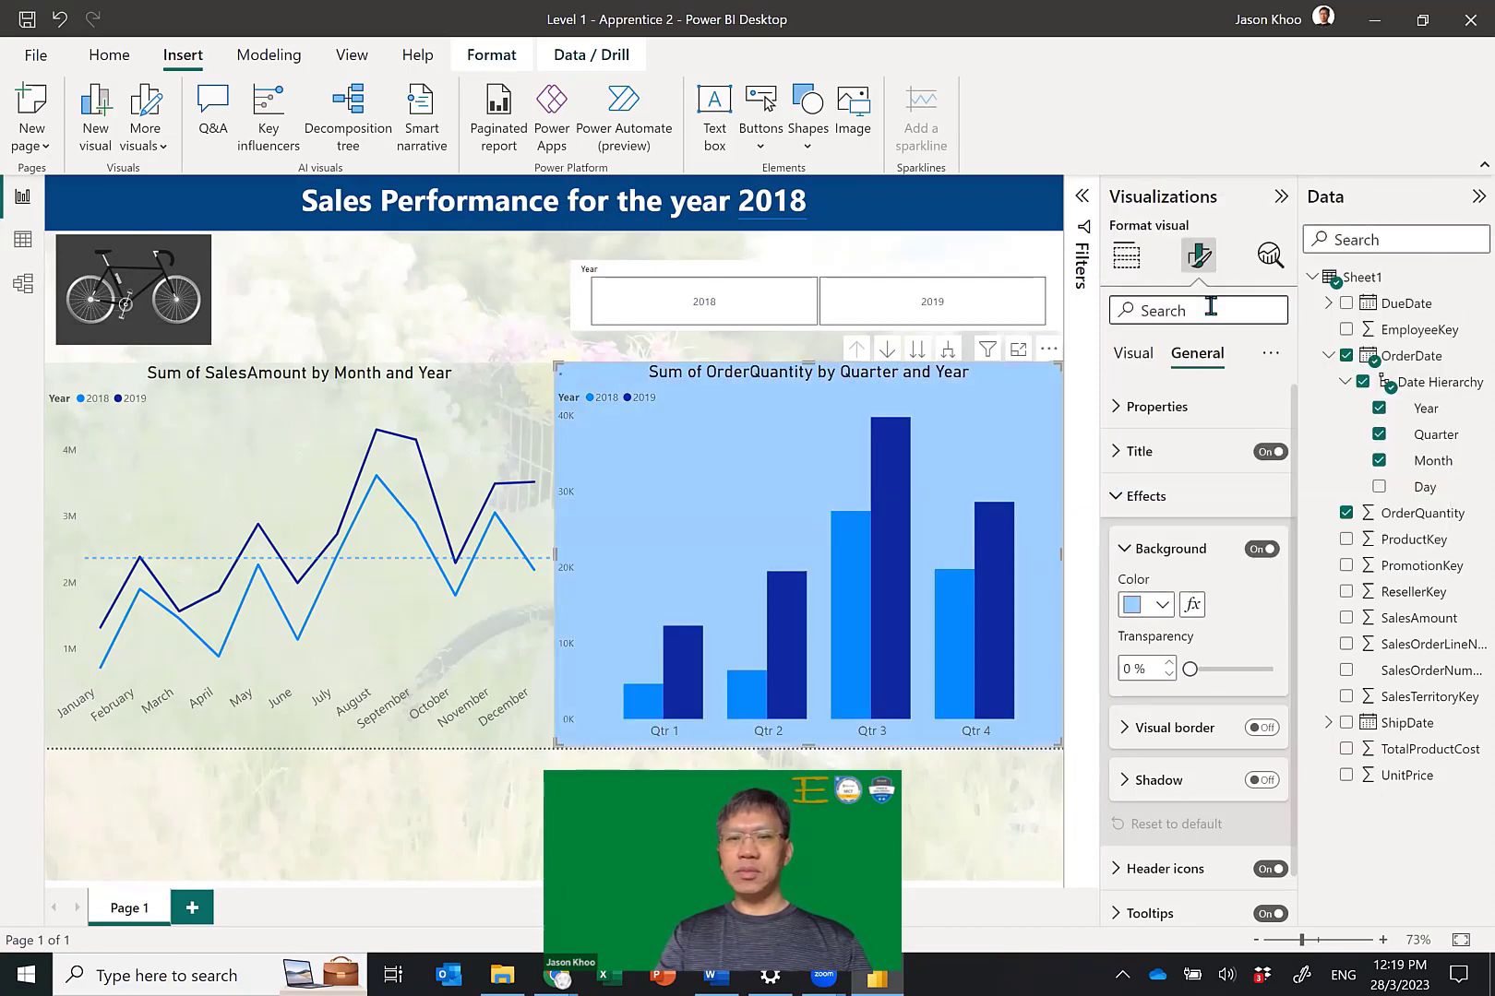
Set the background transparency of the OrderQuantity column chart to 80%.
{"action": "left_click", "coordinate": [1197, 672]}
{"action": "left_click_drag", "start_coordinate": [1196, 670], "coordinate": [1228, 670]}
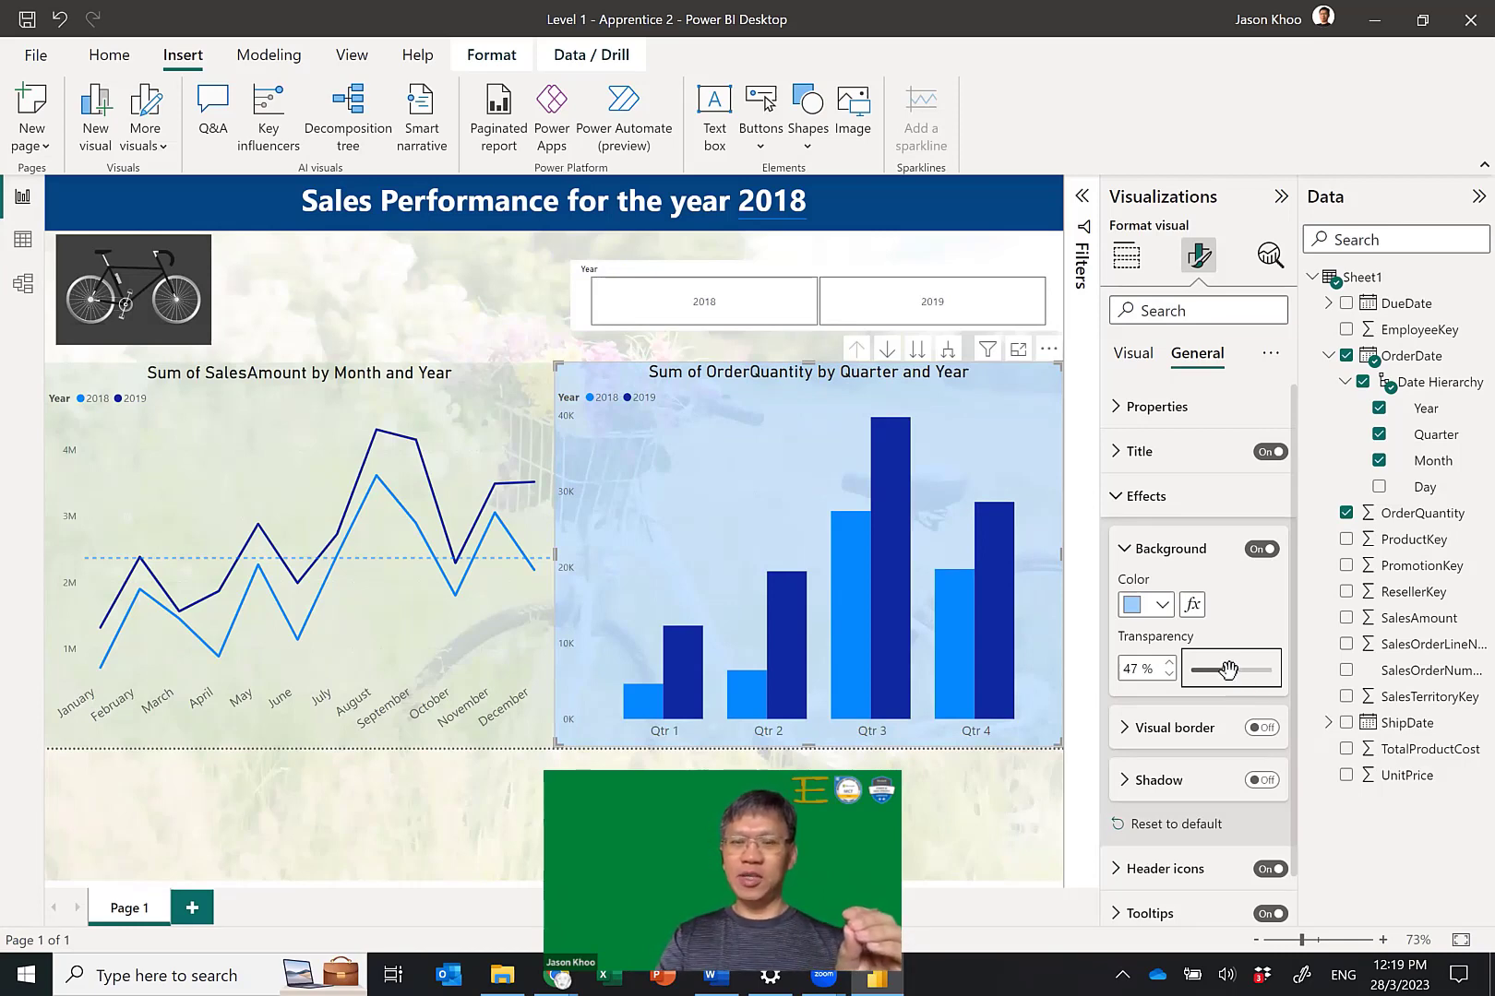
{"action": "left_click_drag", "start_coordinate": [1228, 670], "coordinate": [1261, 670]}
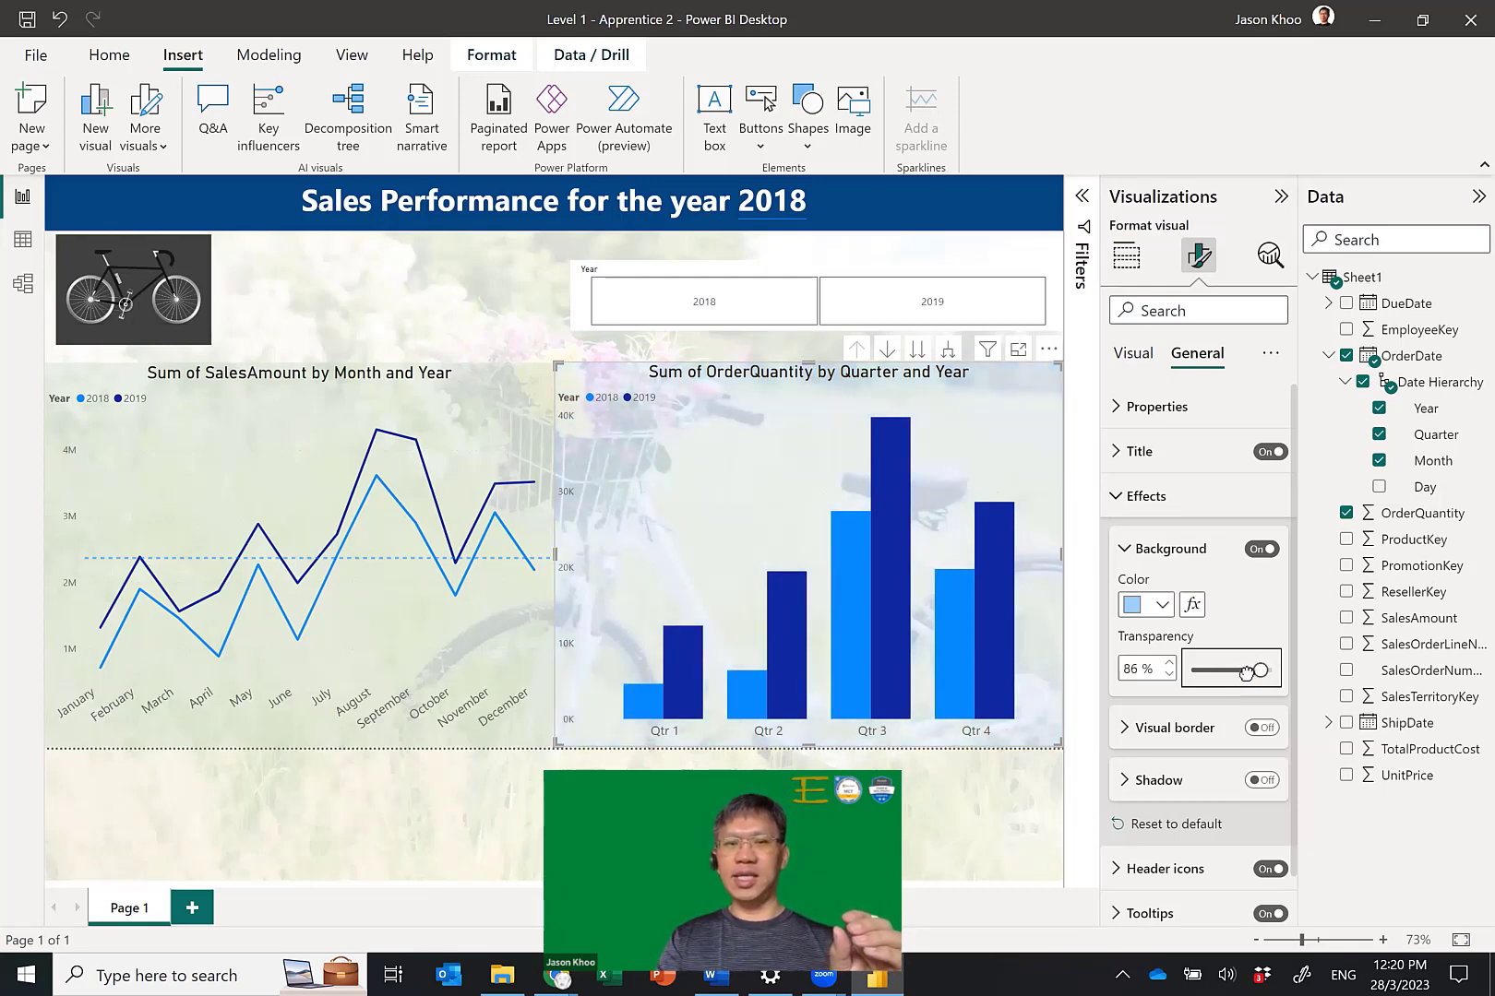
{"action": "left_click", "coordinate": [1239, 674]}
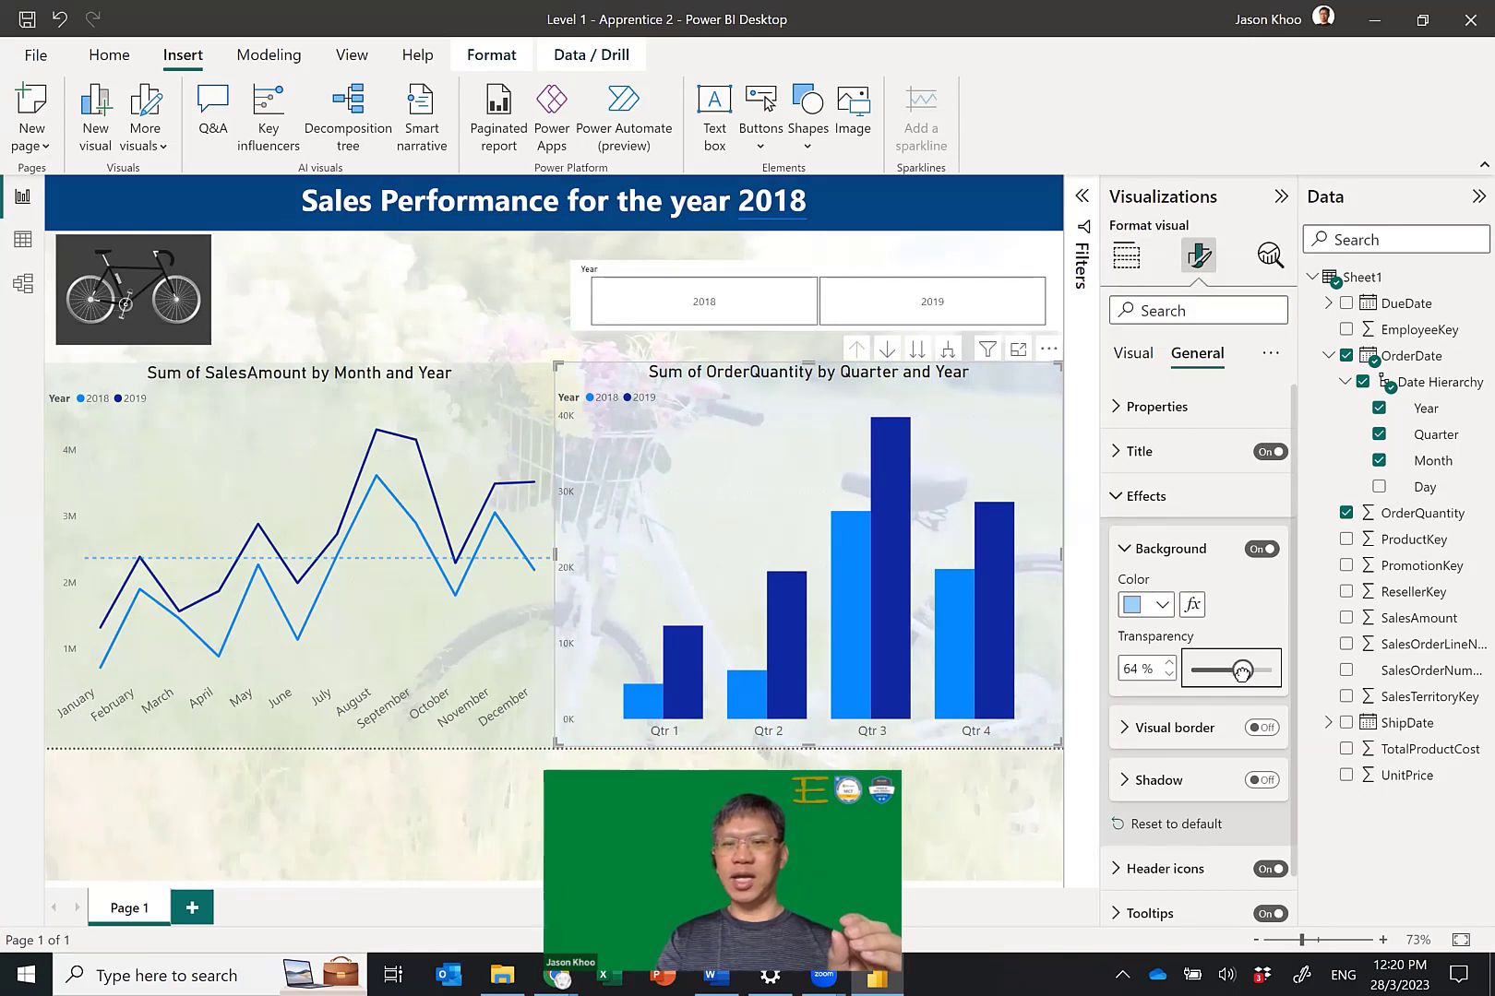
{"action": "left_click_drag", "start_coordinate": [1242, 673], "coordinate": [1248, 671]}
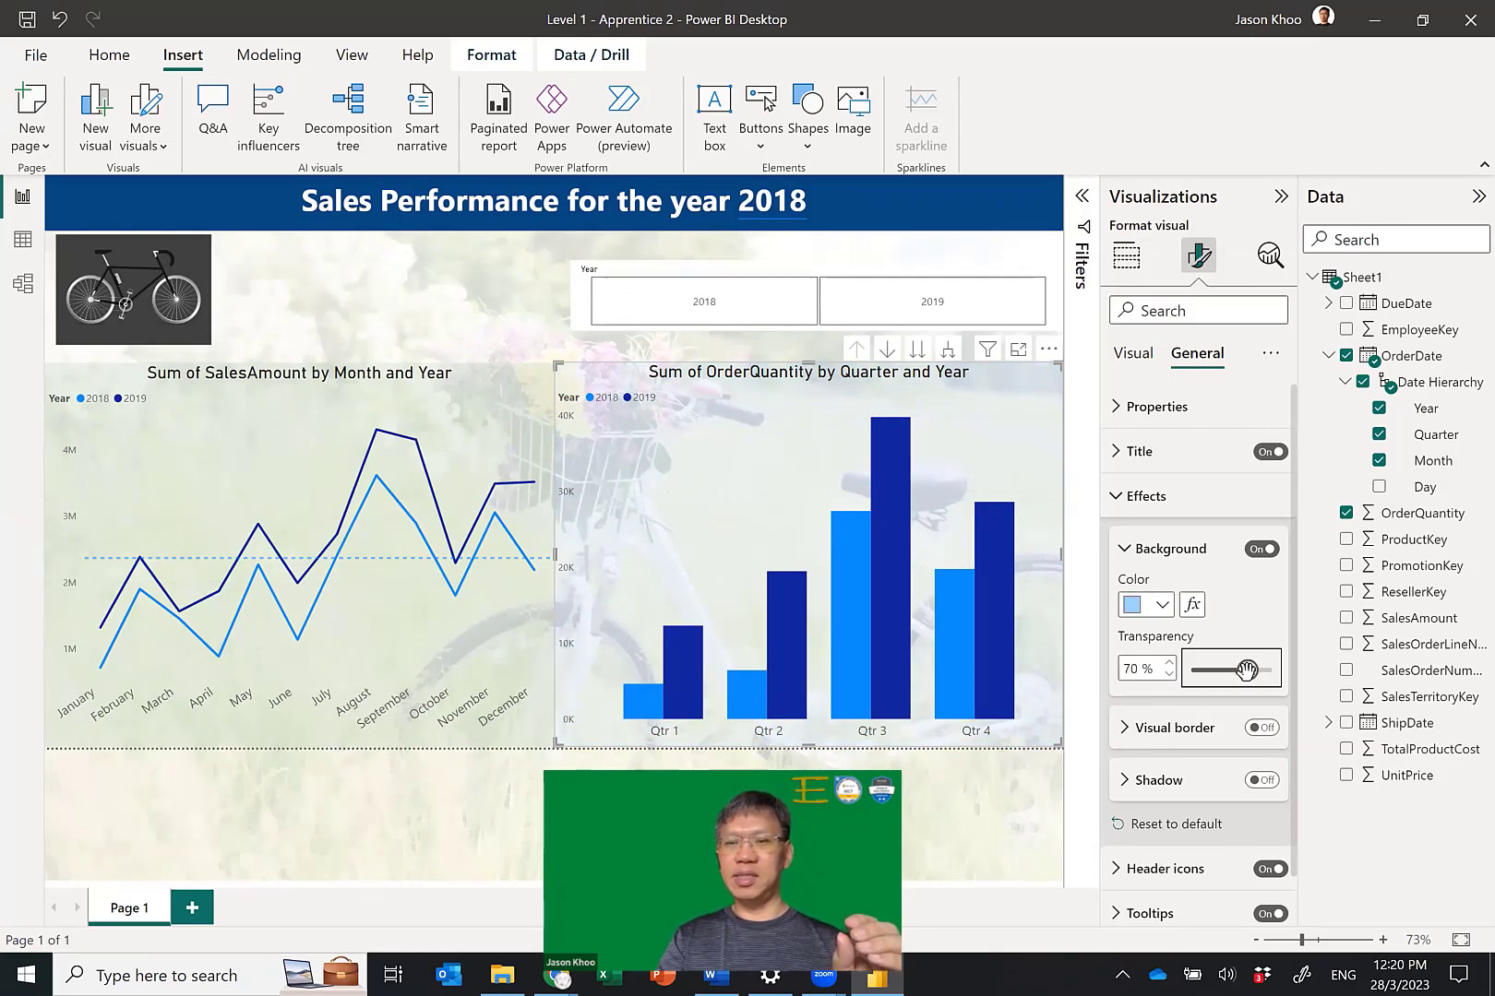
{"action": "left_click", "coordinate": [1167, 664]}
{"action": "left_click", "coordinate": [1167, 665]}
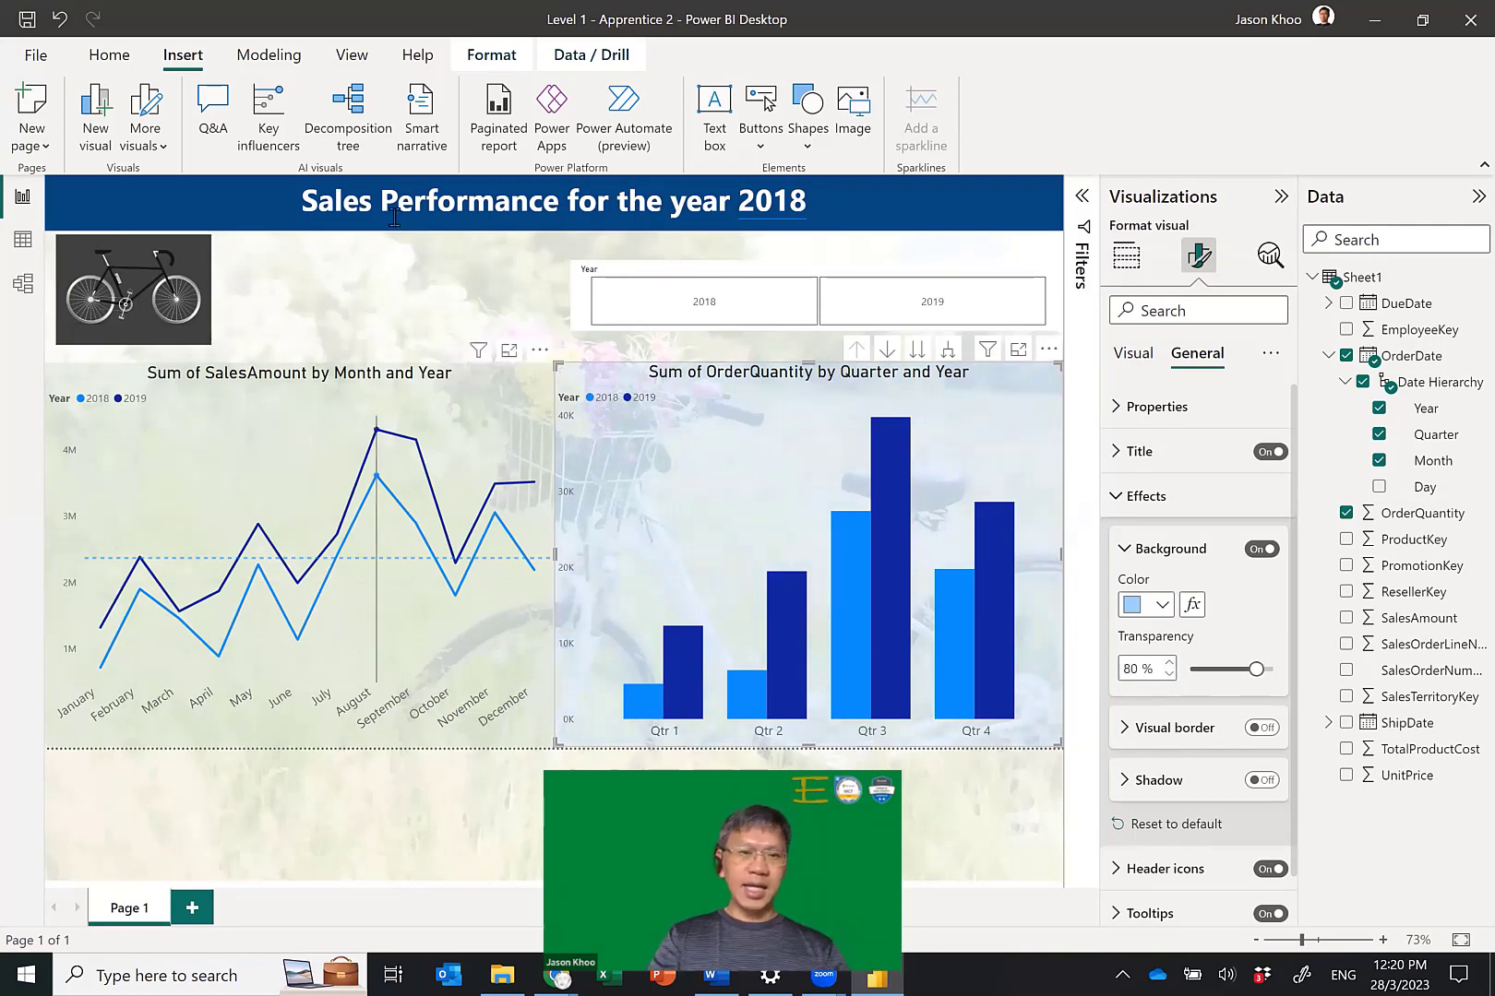
{"action": "left_click", "coordinate": [438, 267]}
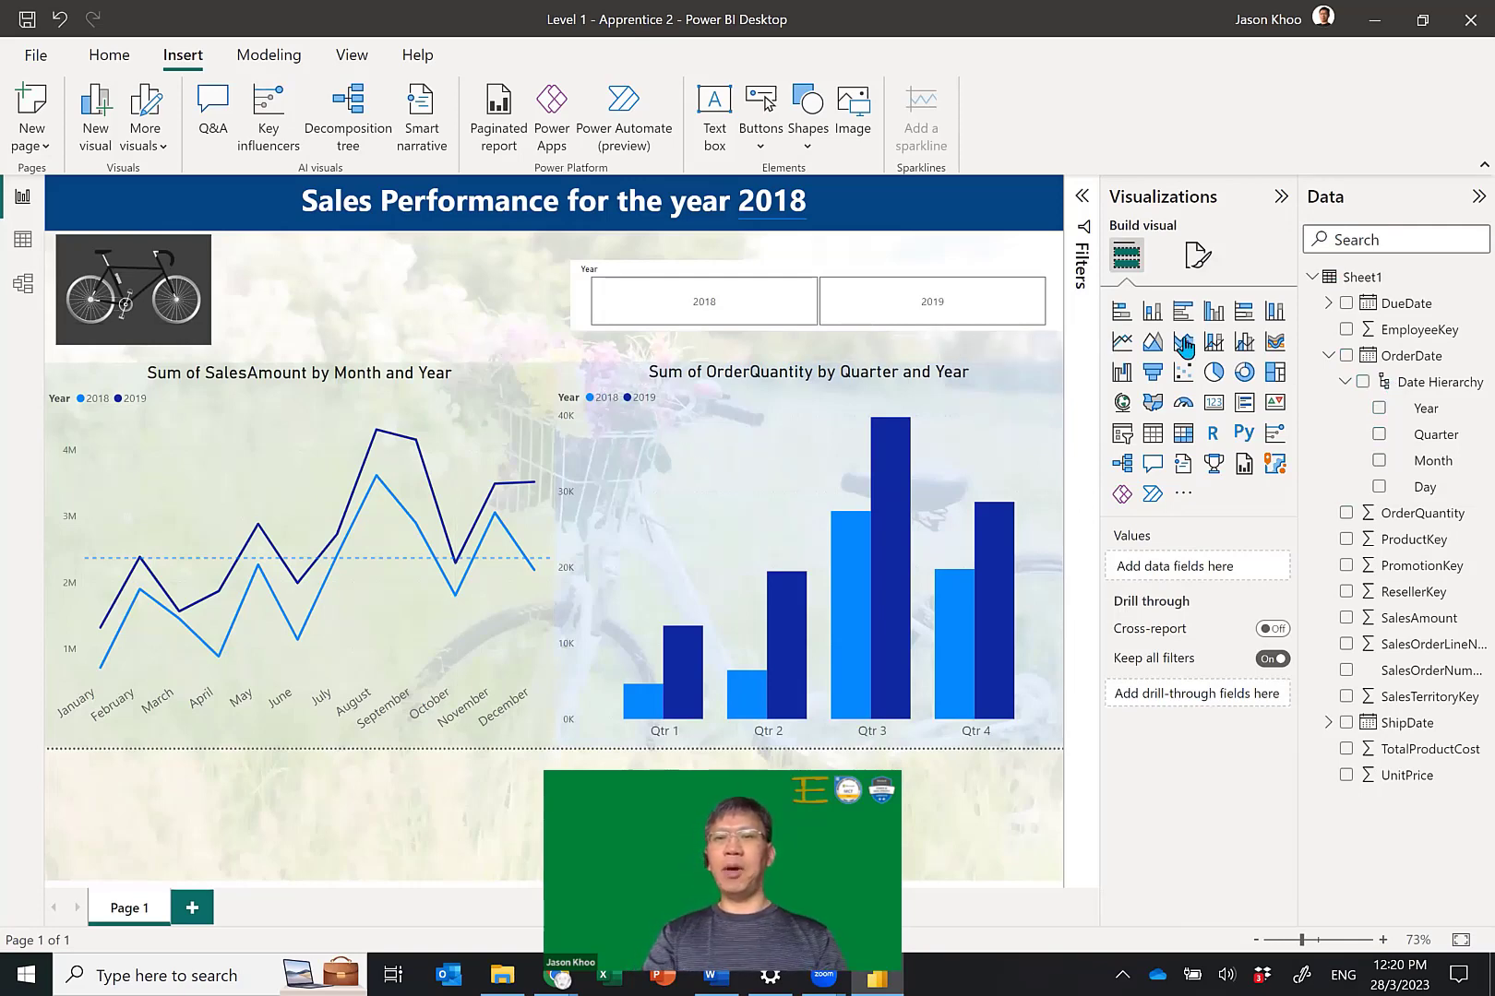
Turn on the visual border of the OrderQuantity column chart.
{"action": "left_click", "coordinate": [1011, 386]}
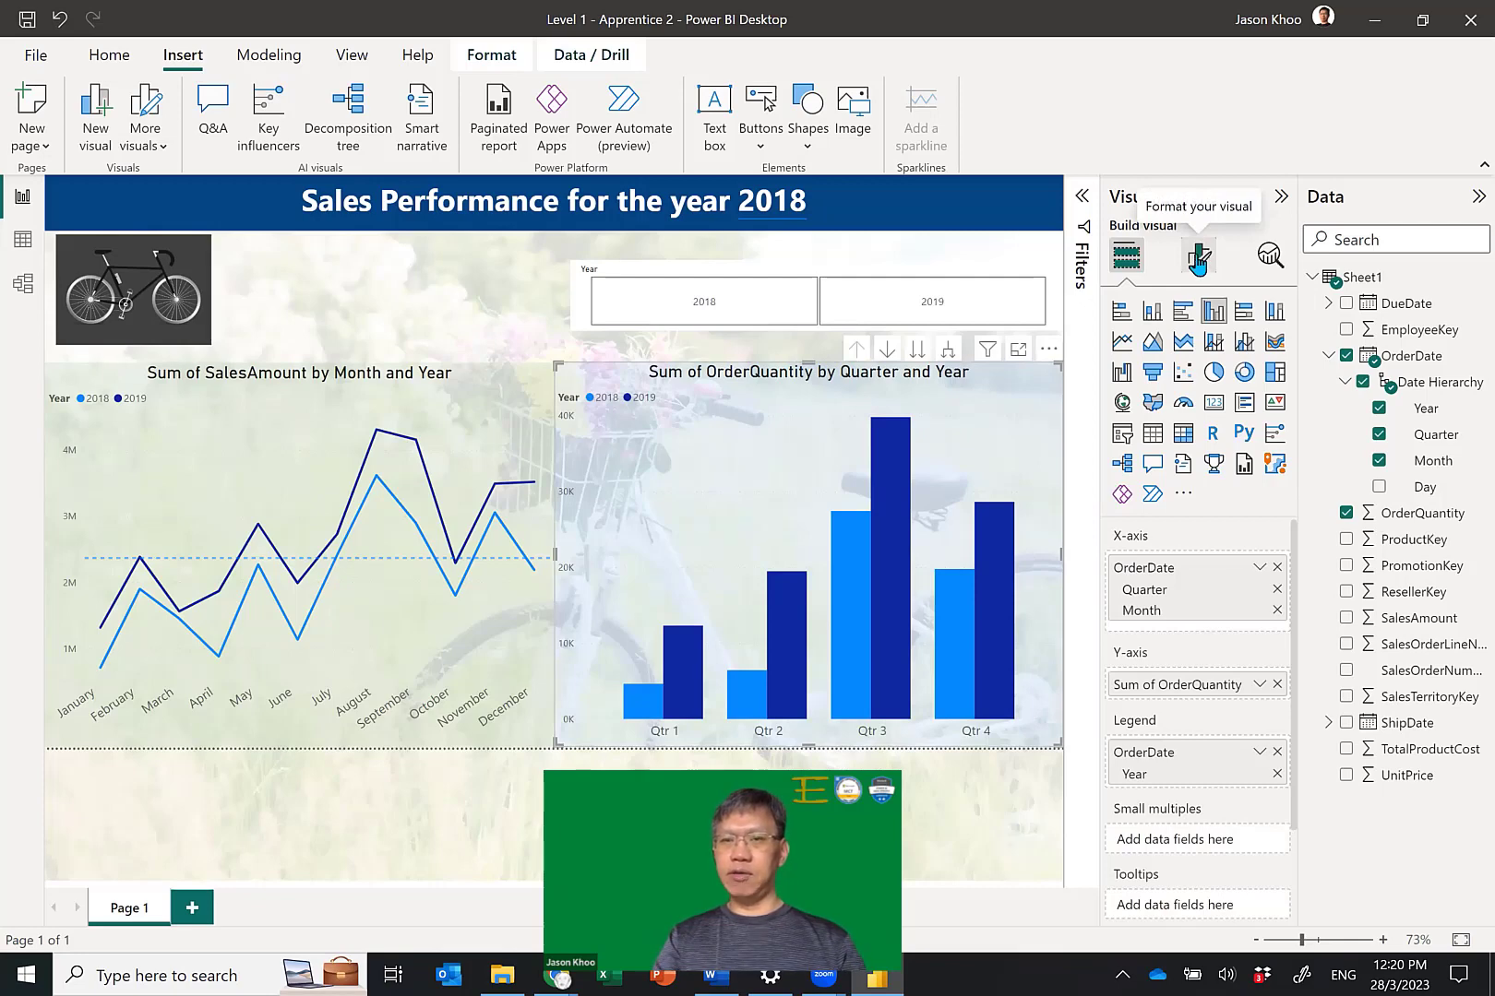
{"action": "left_click", "coordinate": [1207, 263]}
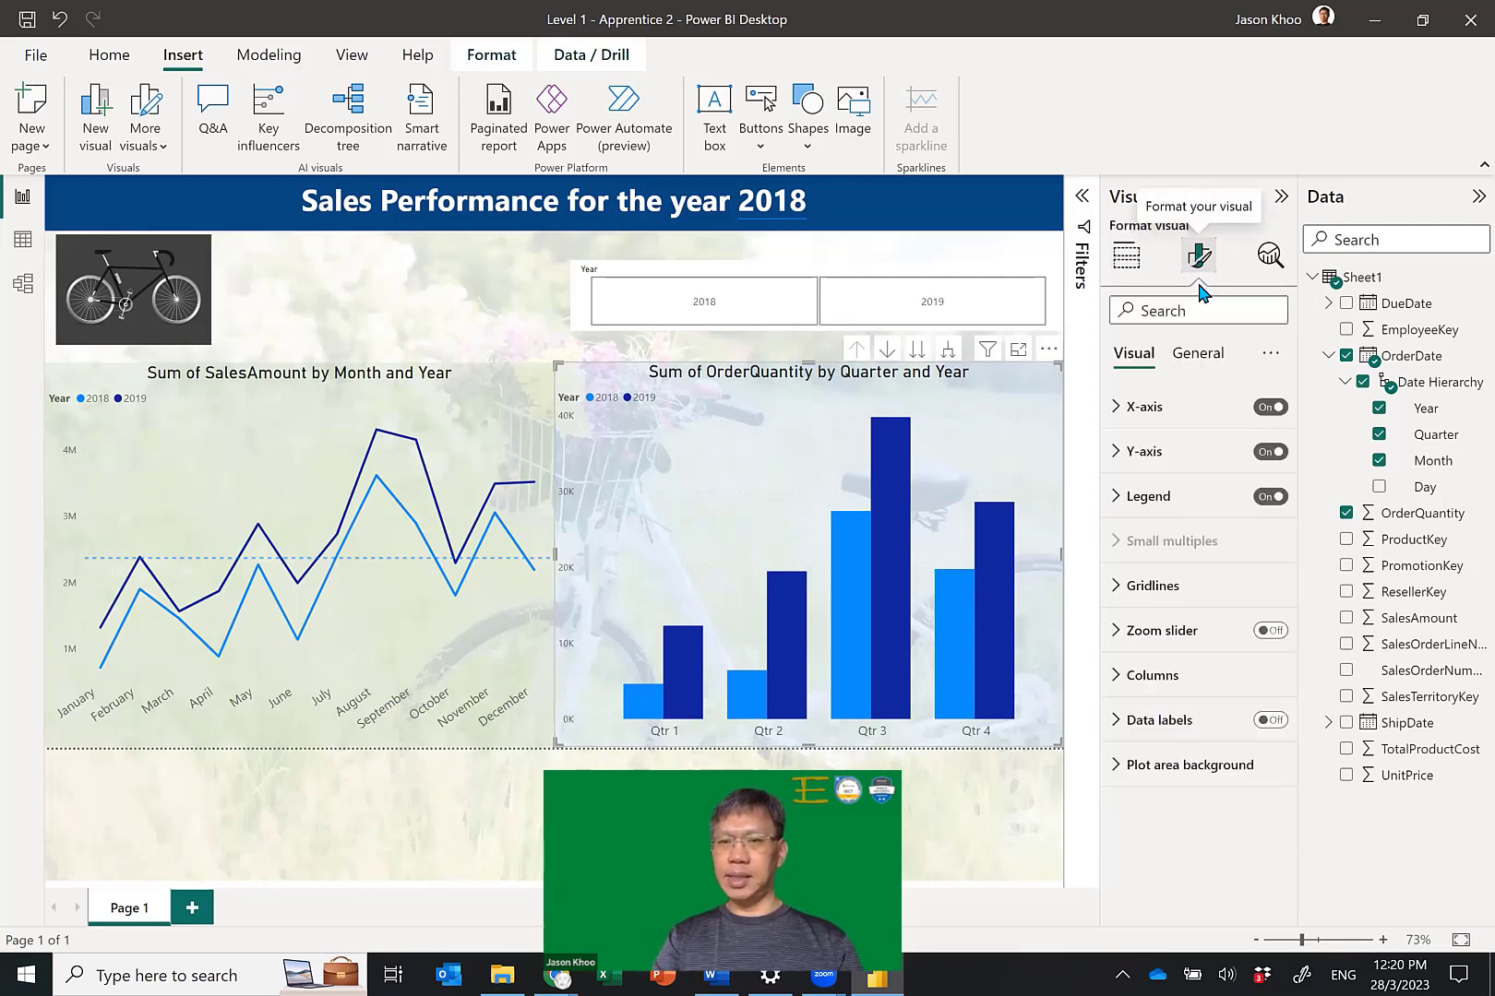
{"action": "left_click", "coordinate": [1207, 356]}
{"action": "left_click", "coordinate": [1144, 505]}
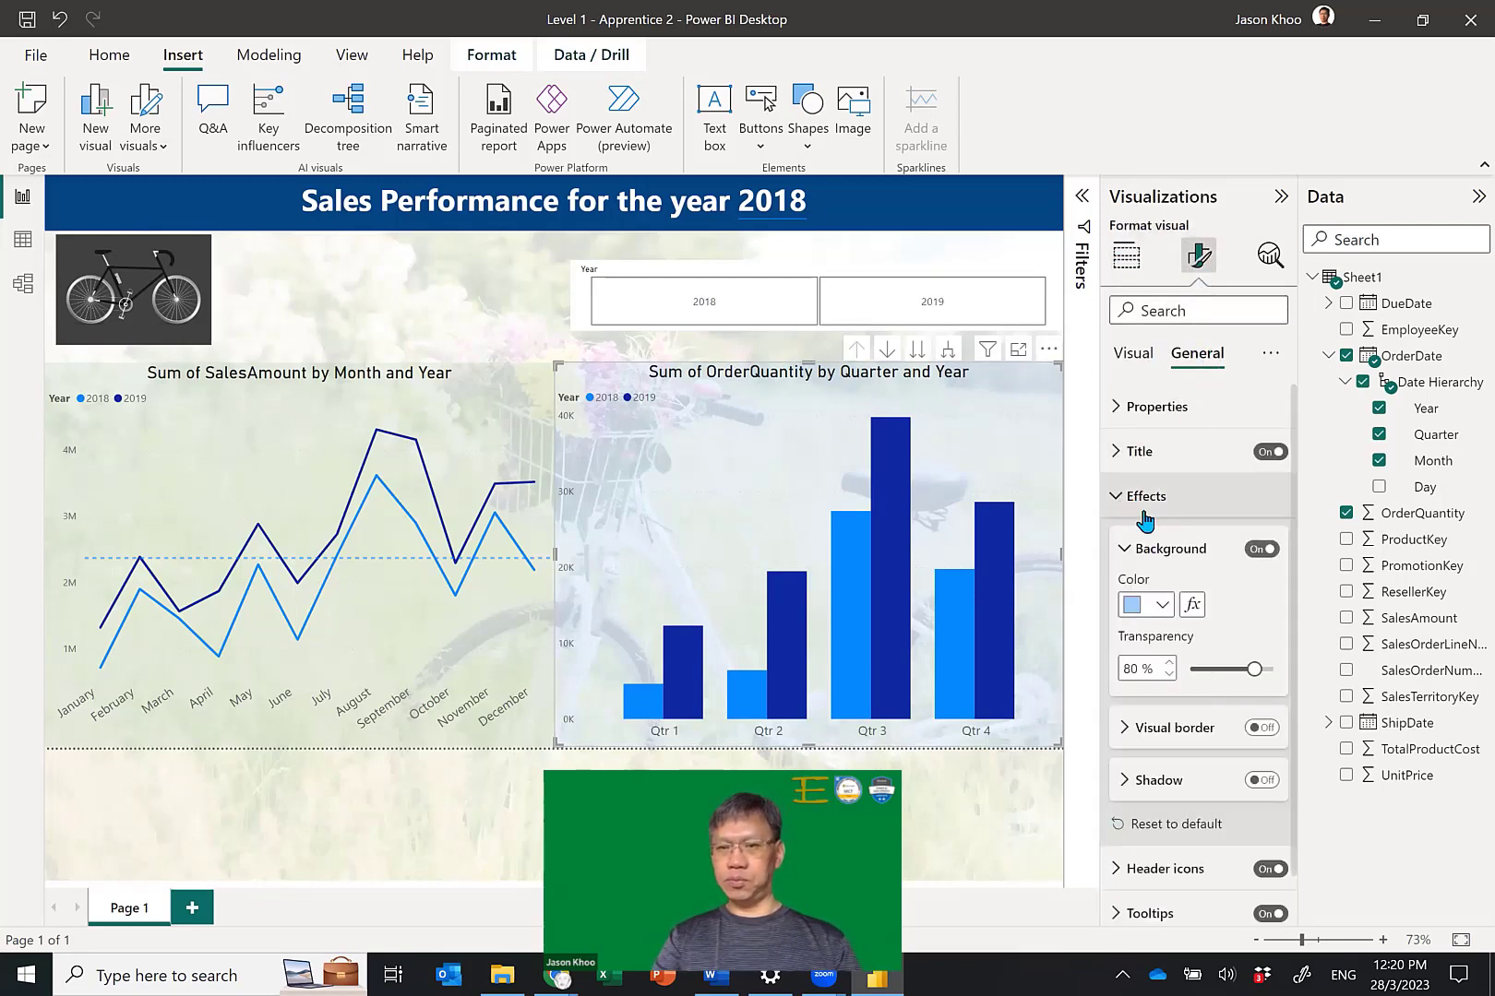
{"action": "left_click", "coordinate": [1267, 730]}
{"action": "left_click", "coordinate": [499, 308]}
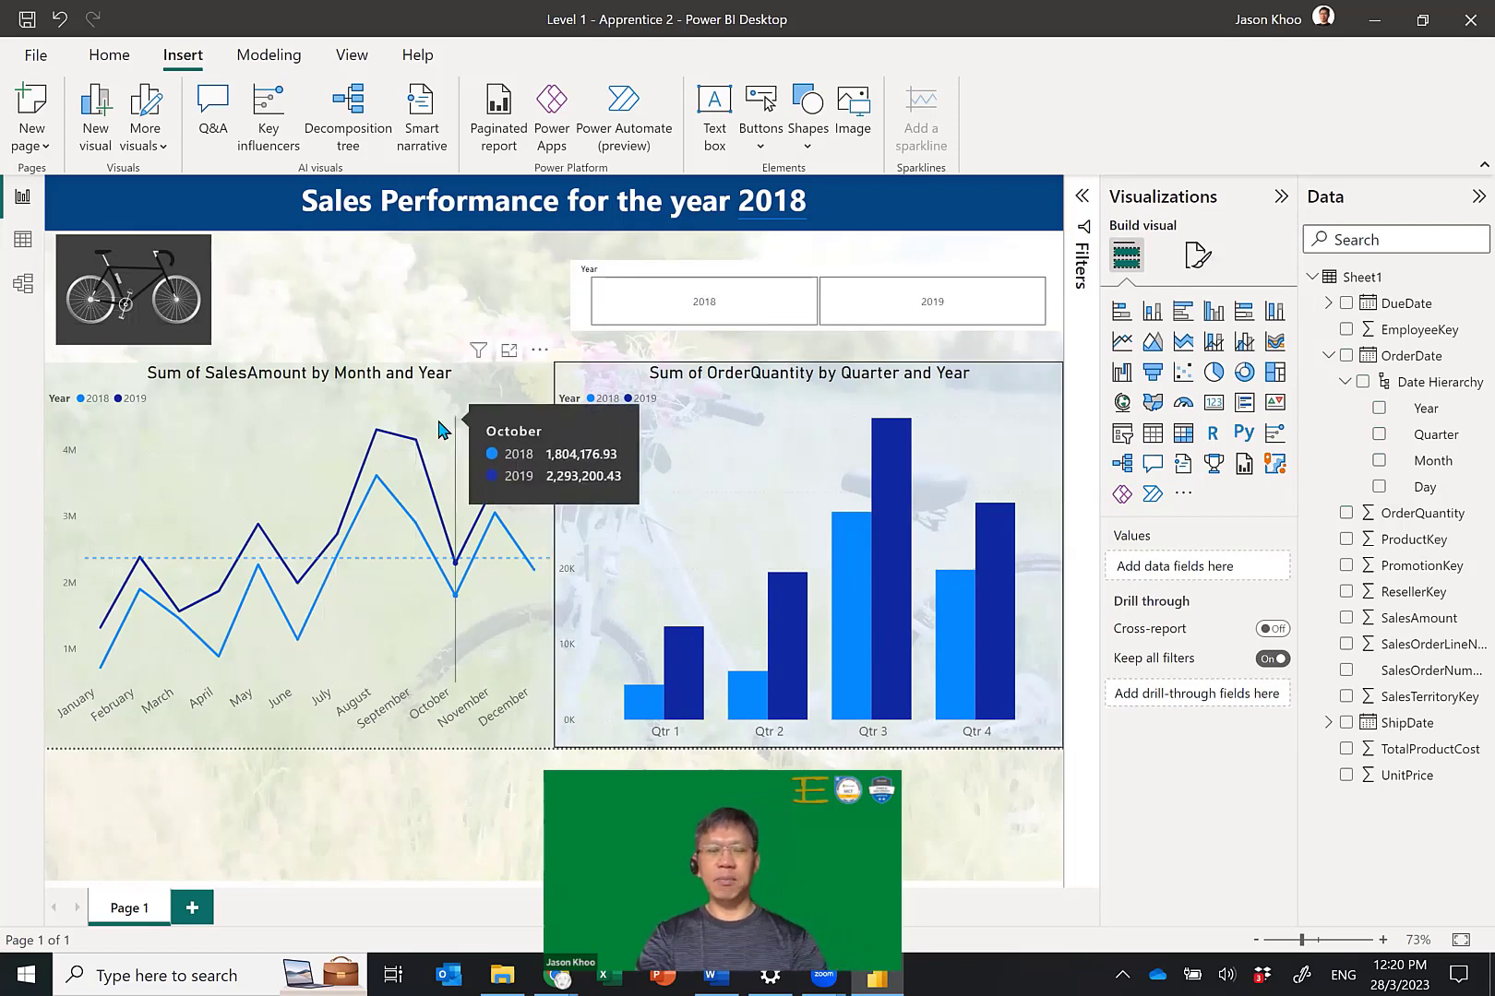
Turn on the visual border of the SalesAmount line chart and collapse its effects settings.
{"action": "left_click", "coordinate": [523, 385]}
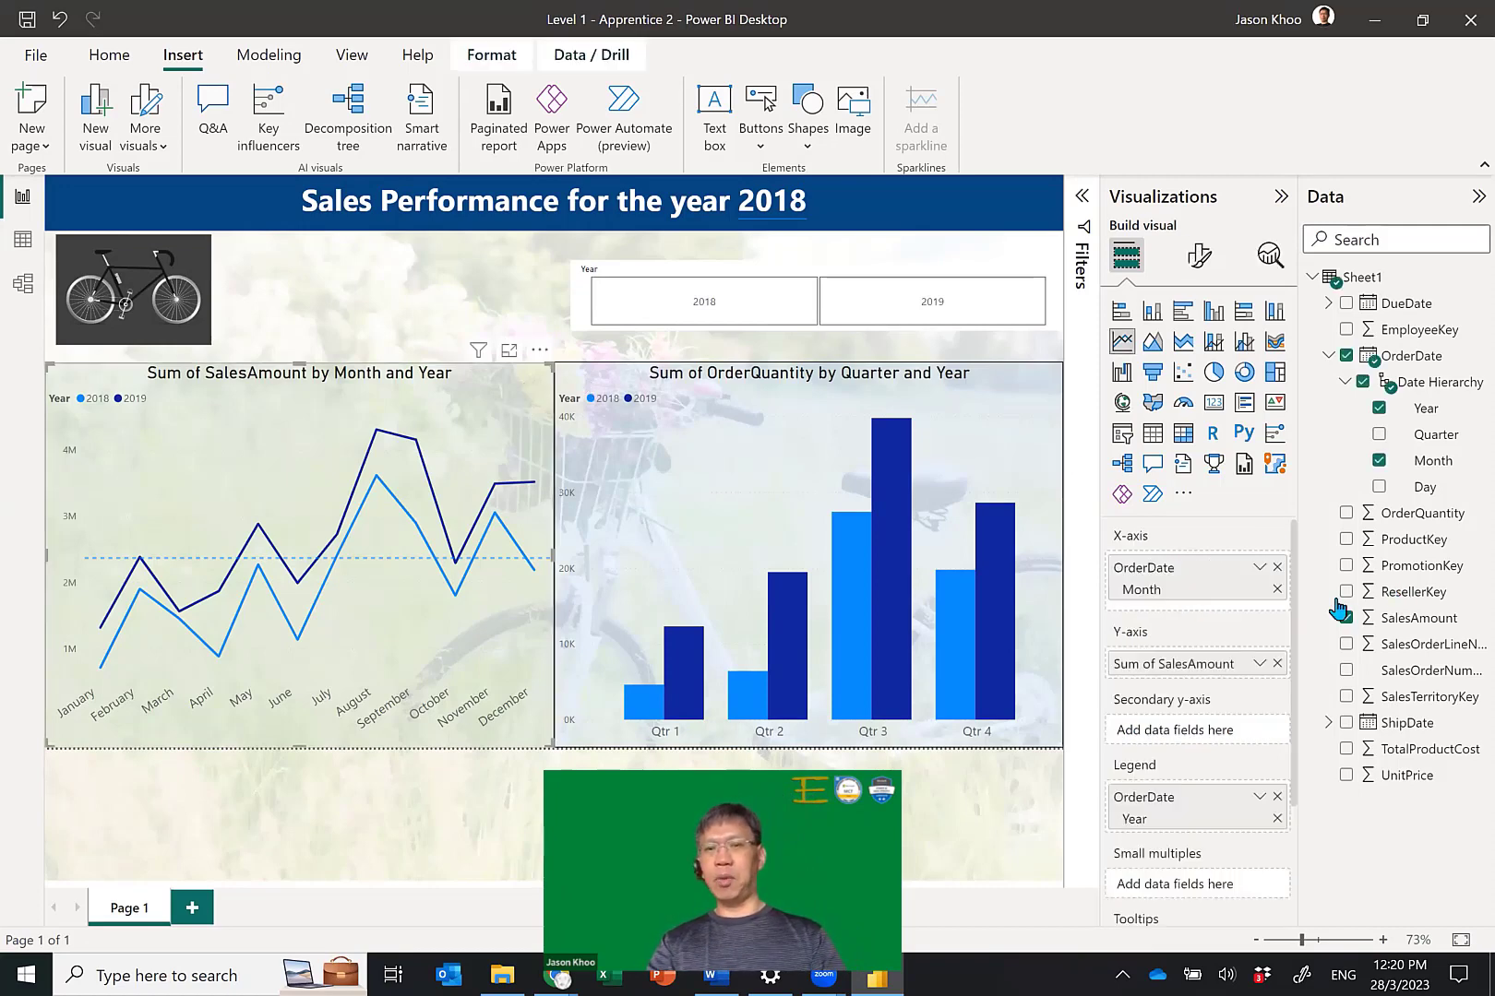
{"action": "left_click", "coordinate": [1198, 258]}
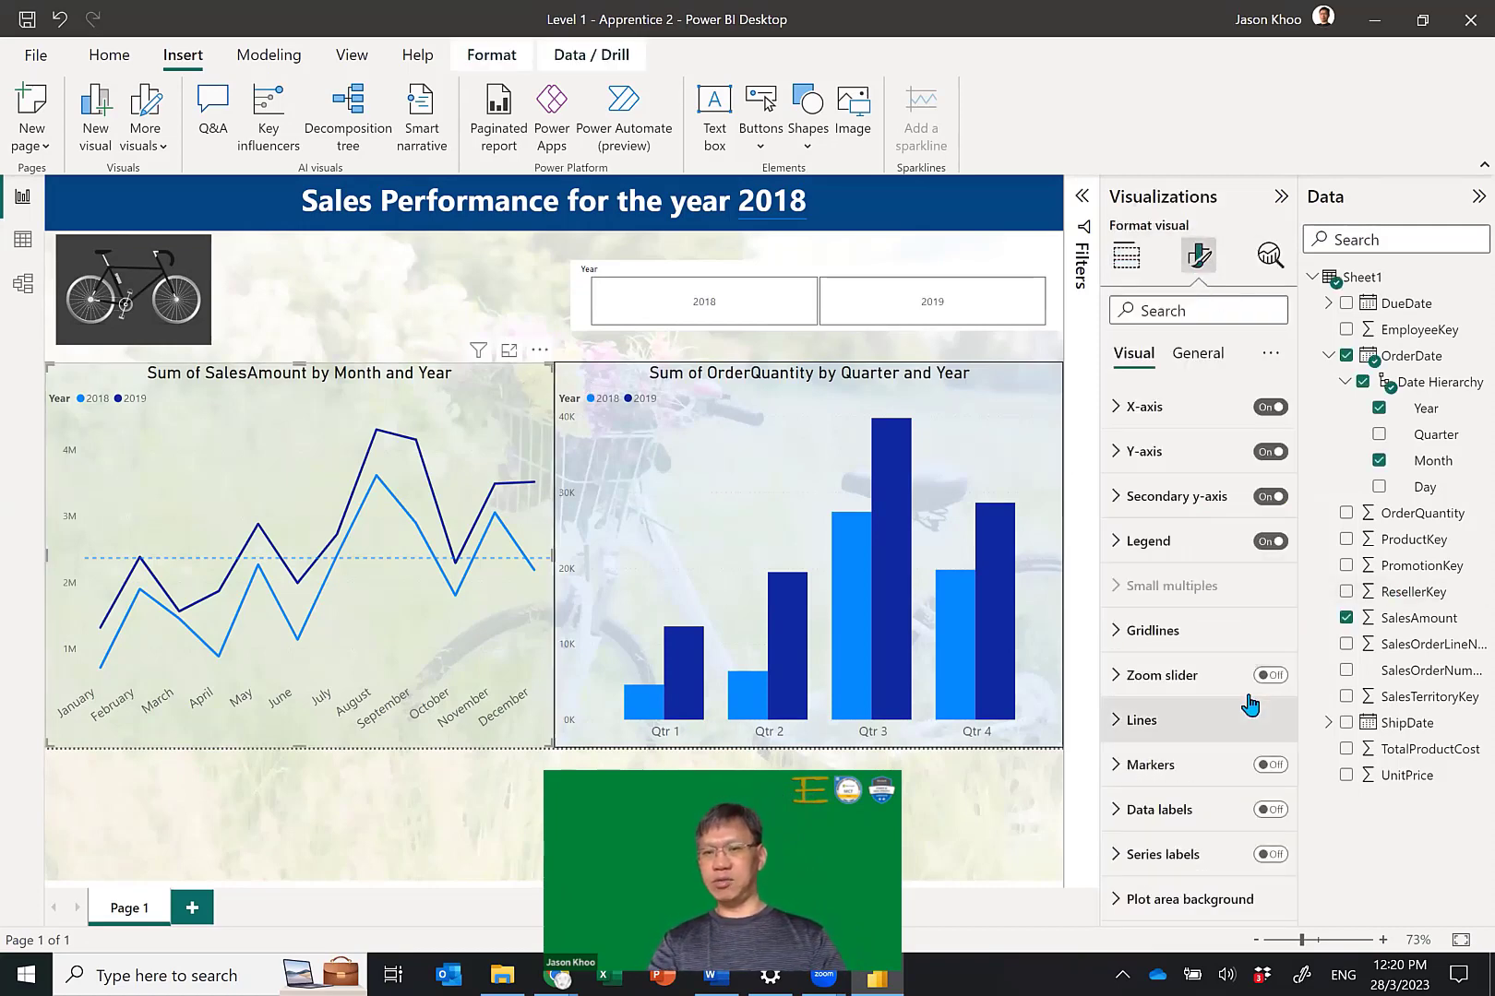
{"action": "left_click", "coordinate": [1195, 354]}
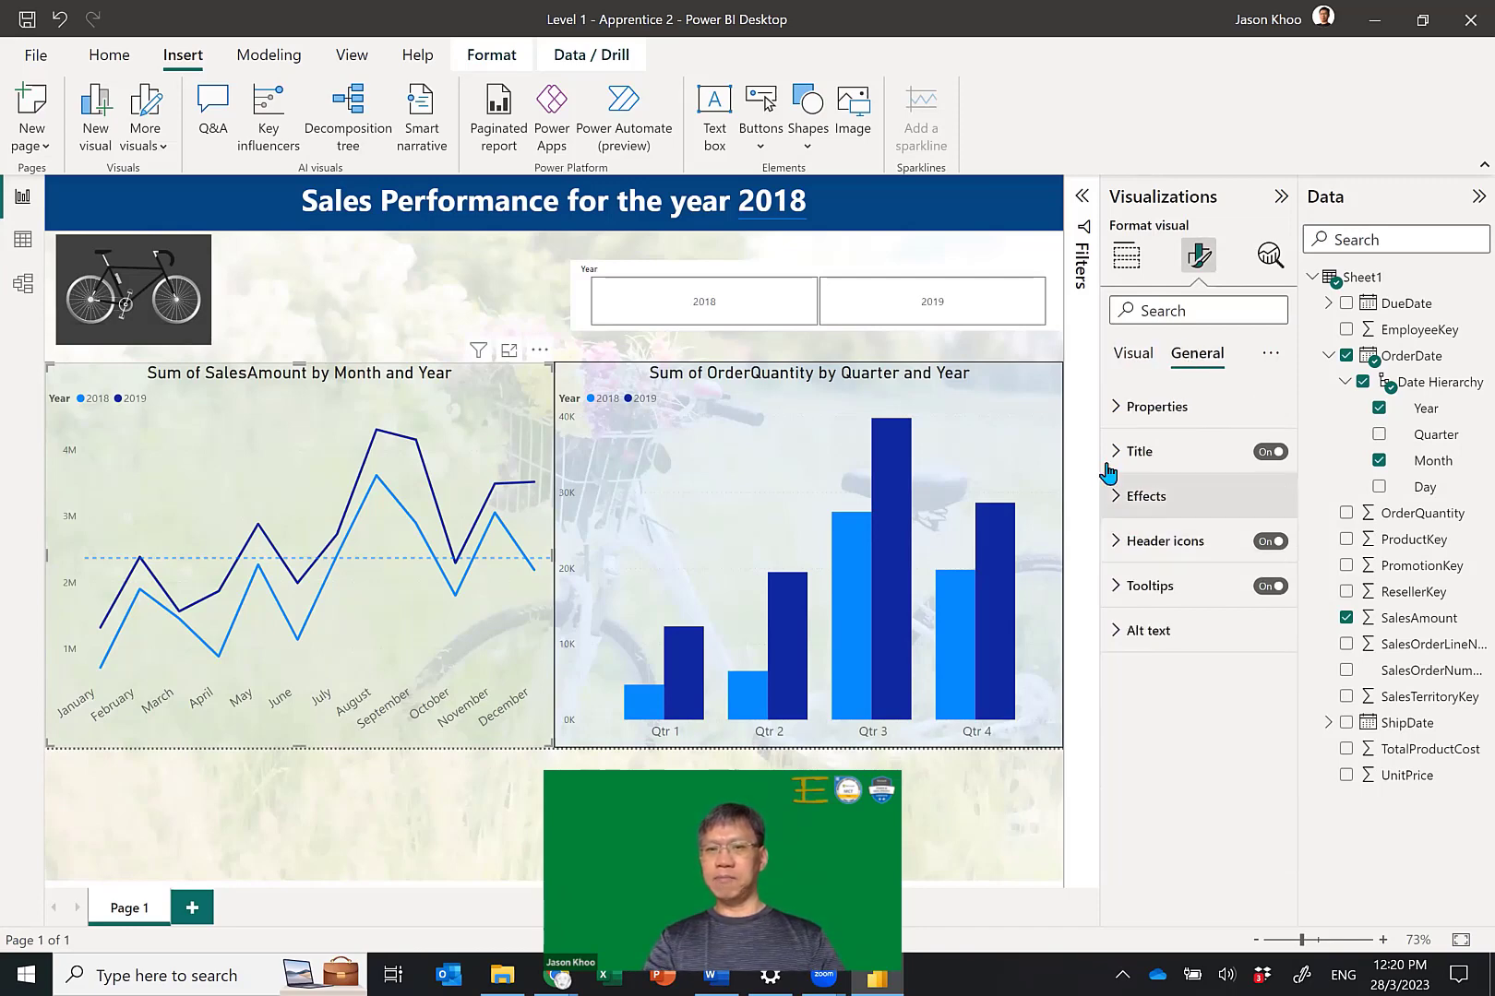
{"action": "left_click", "coordinate": [1118, 497]}
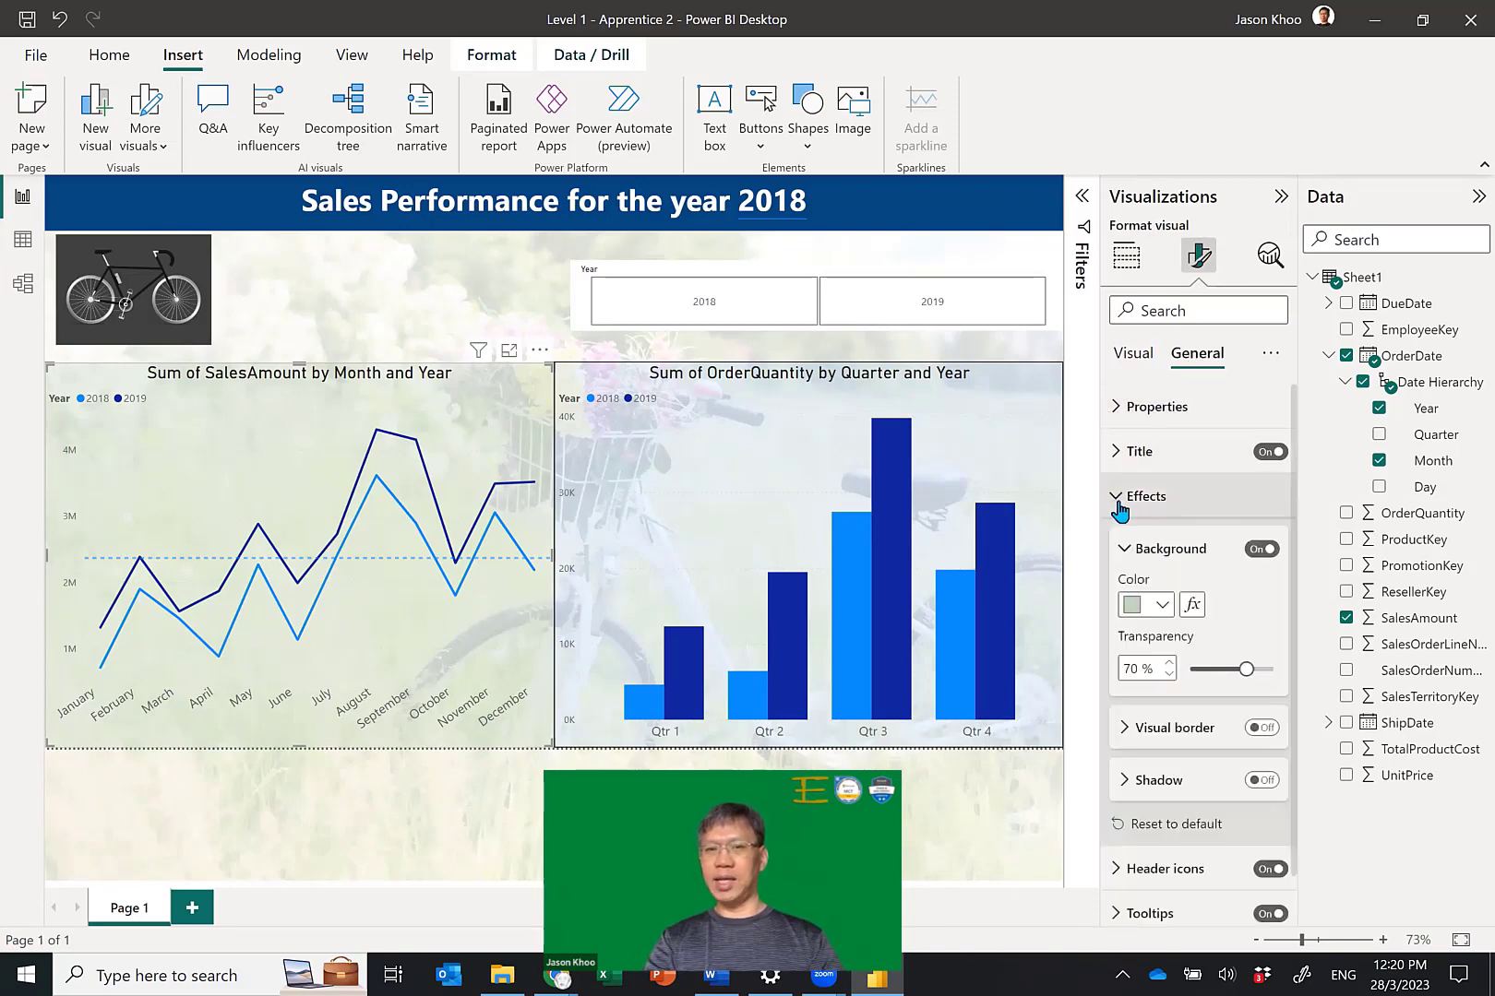
{"action": "left_click", "coordinate": [1257, 729]}
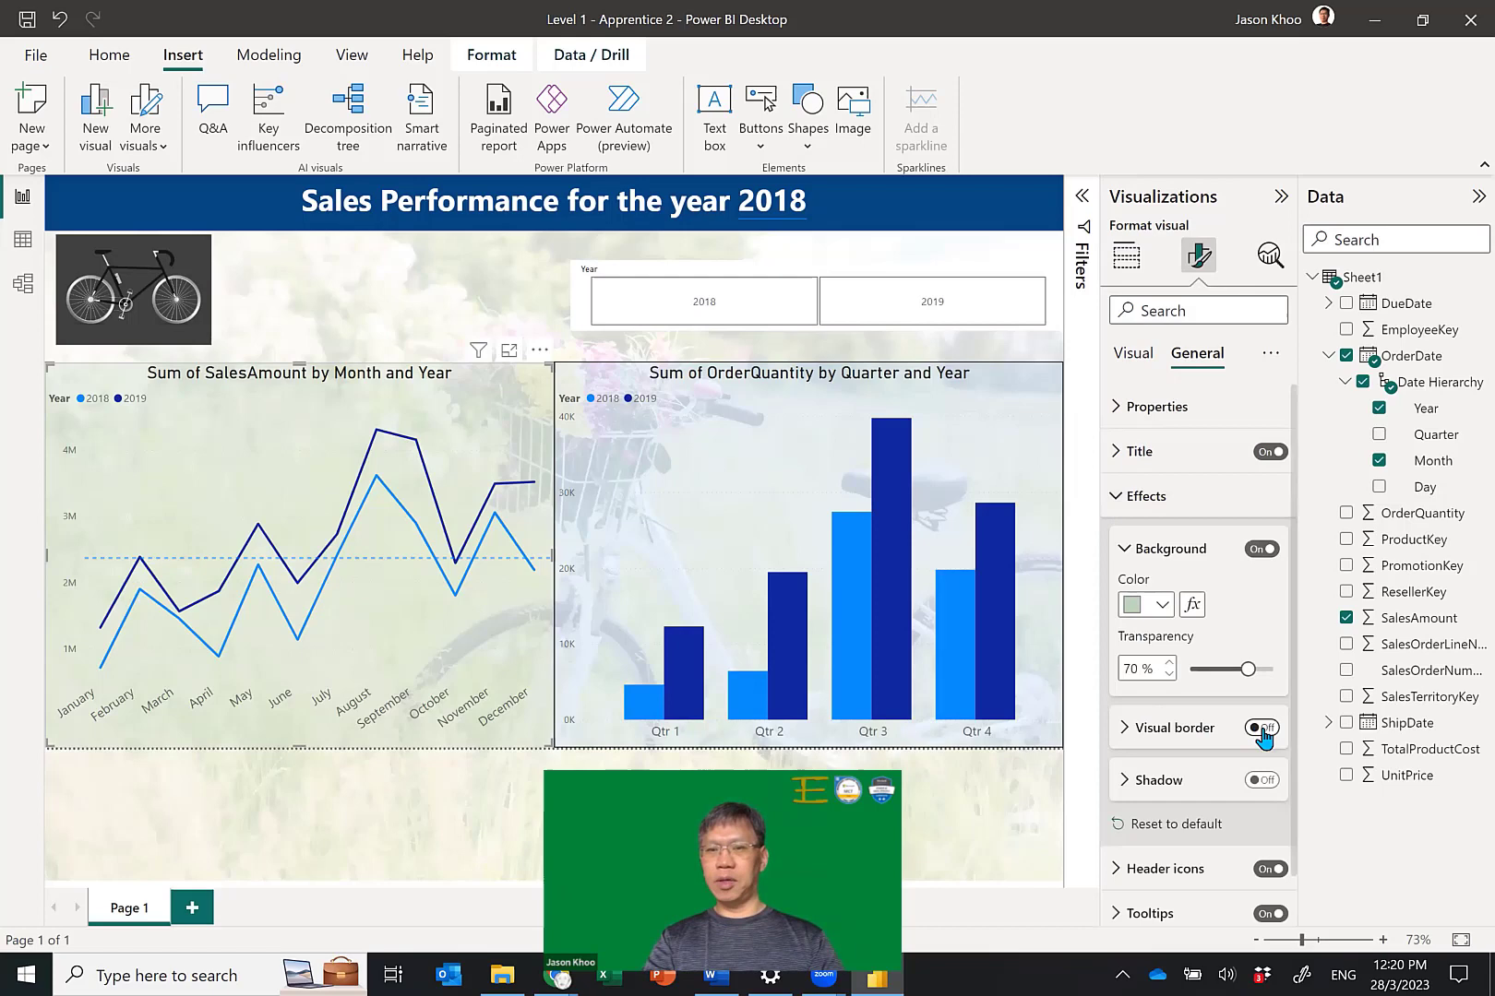
{"action": "left_click", "coordinate": [1124, 729]}
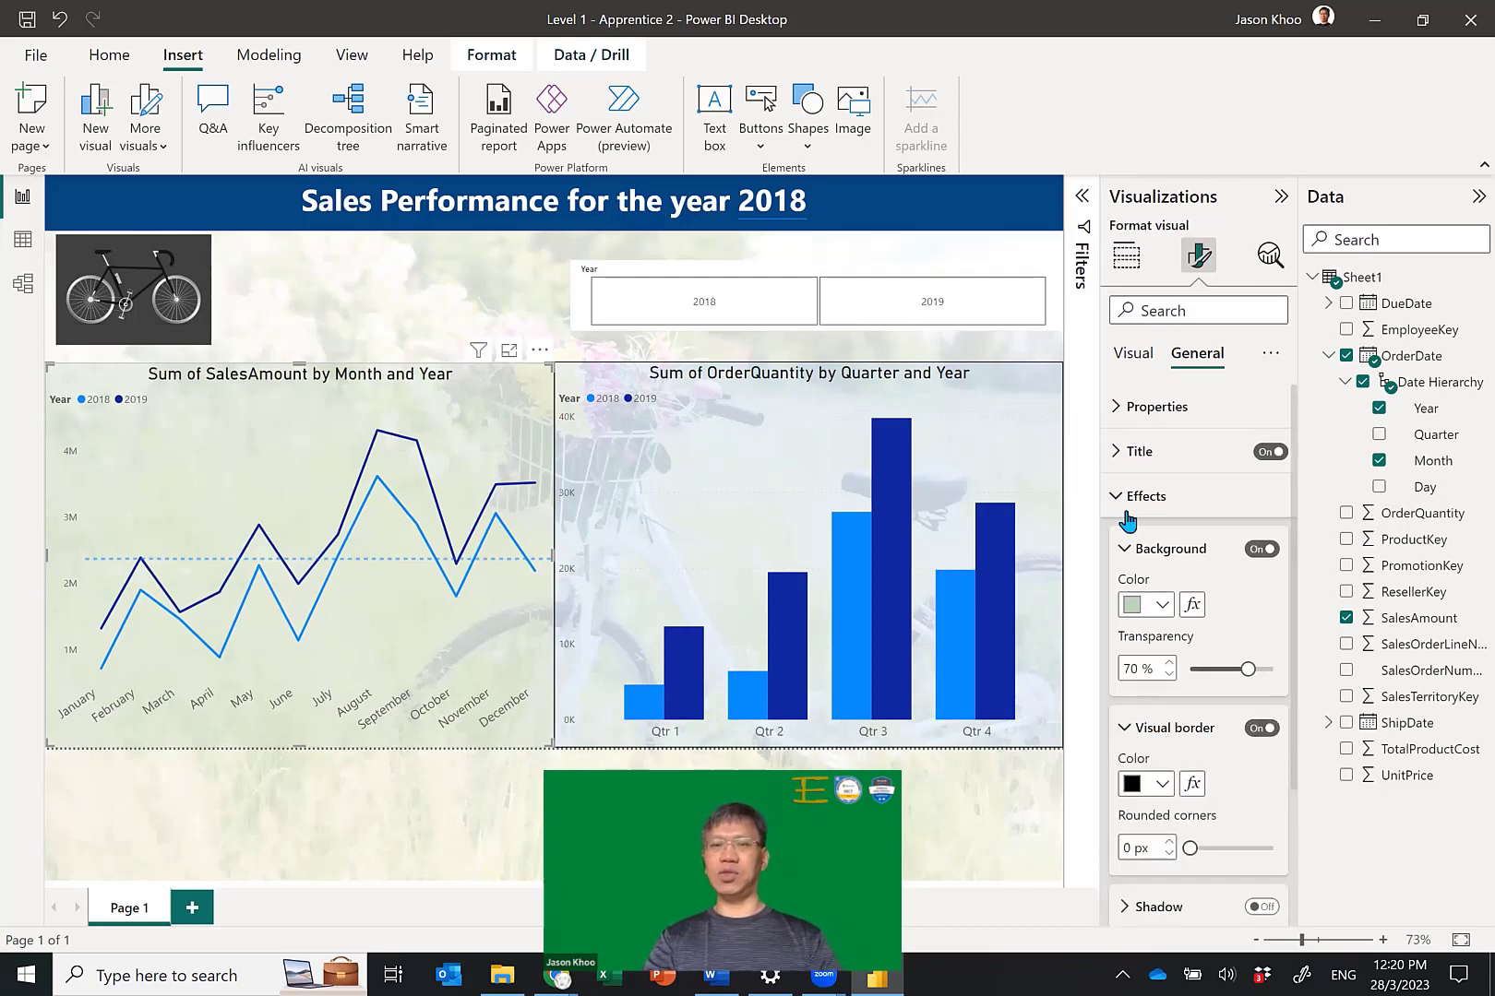
{"action": "scroll", "coordinate": [1186, 760], "scroll_direction": "down", "scroll_amount": 1}
{"action": "scroll", "coordinate": [1186, 759], "scroll_direction": "down", "scroll_amount": 3}
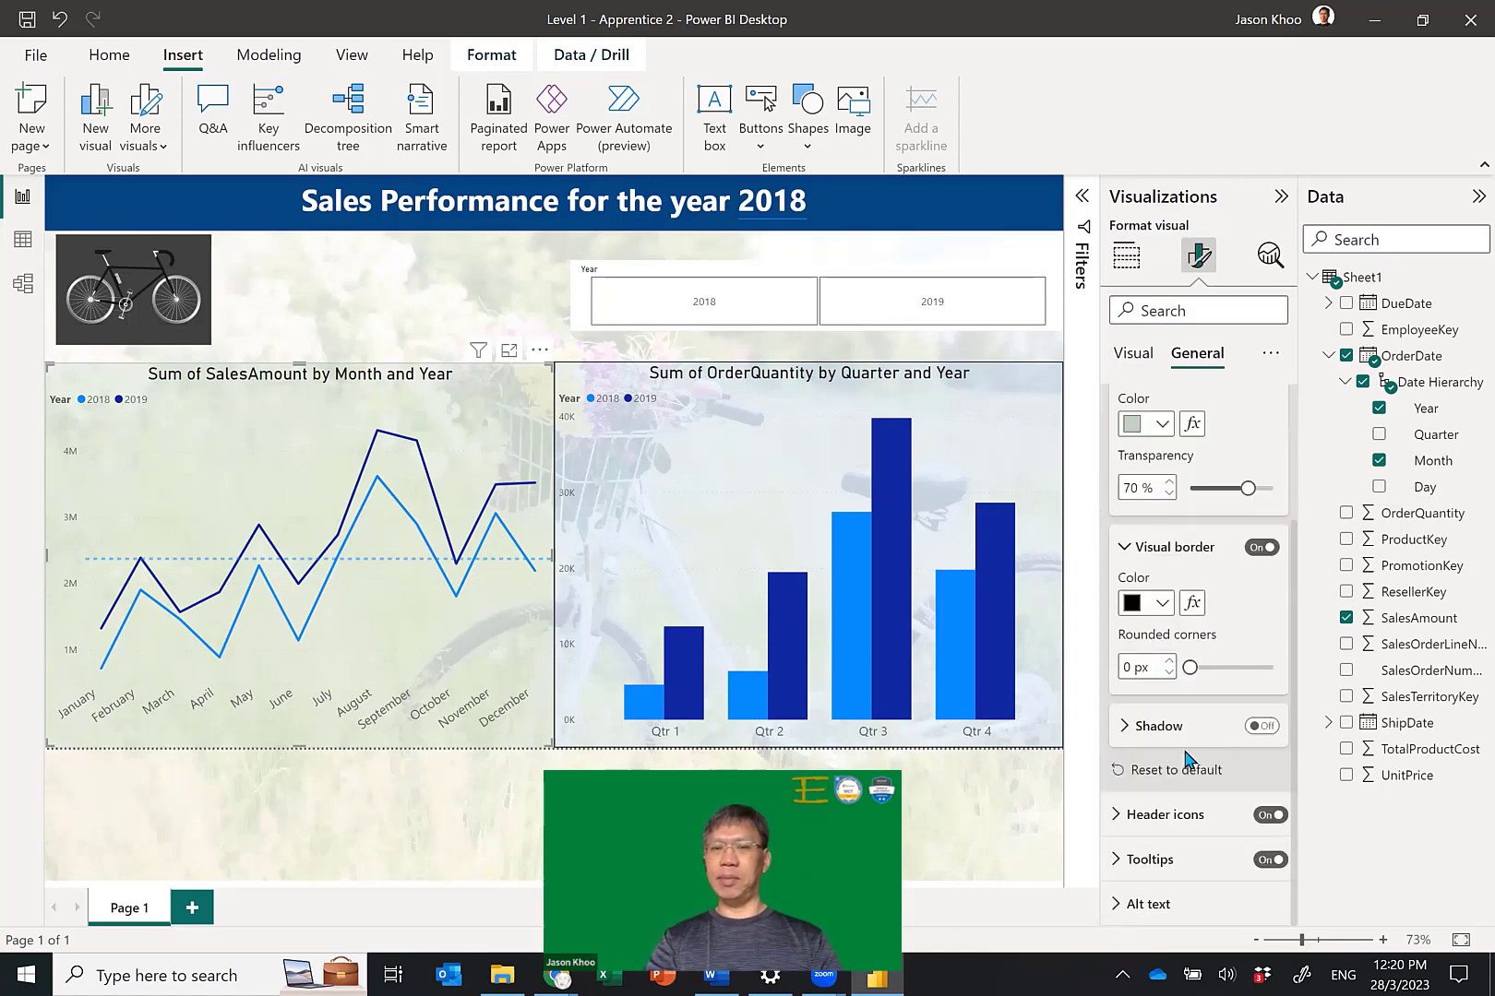
{"action": "scroll", "coordinate": [1187, 760], "scroll_direction": "up", "scroll_amount": 3}
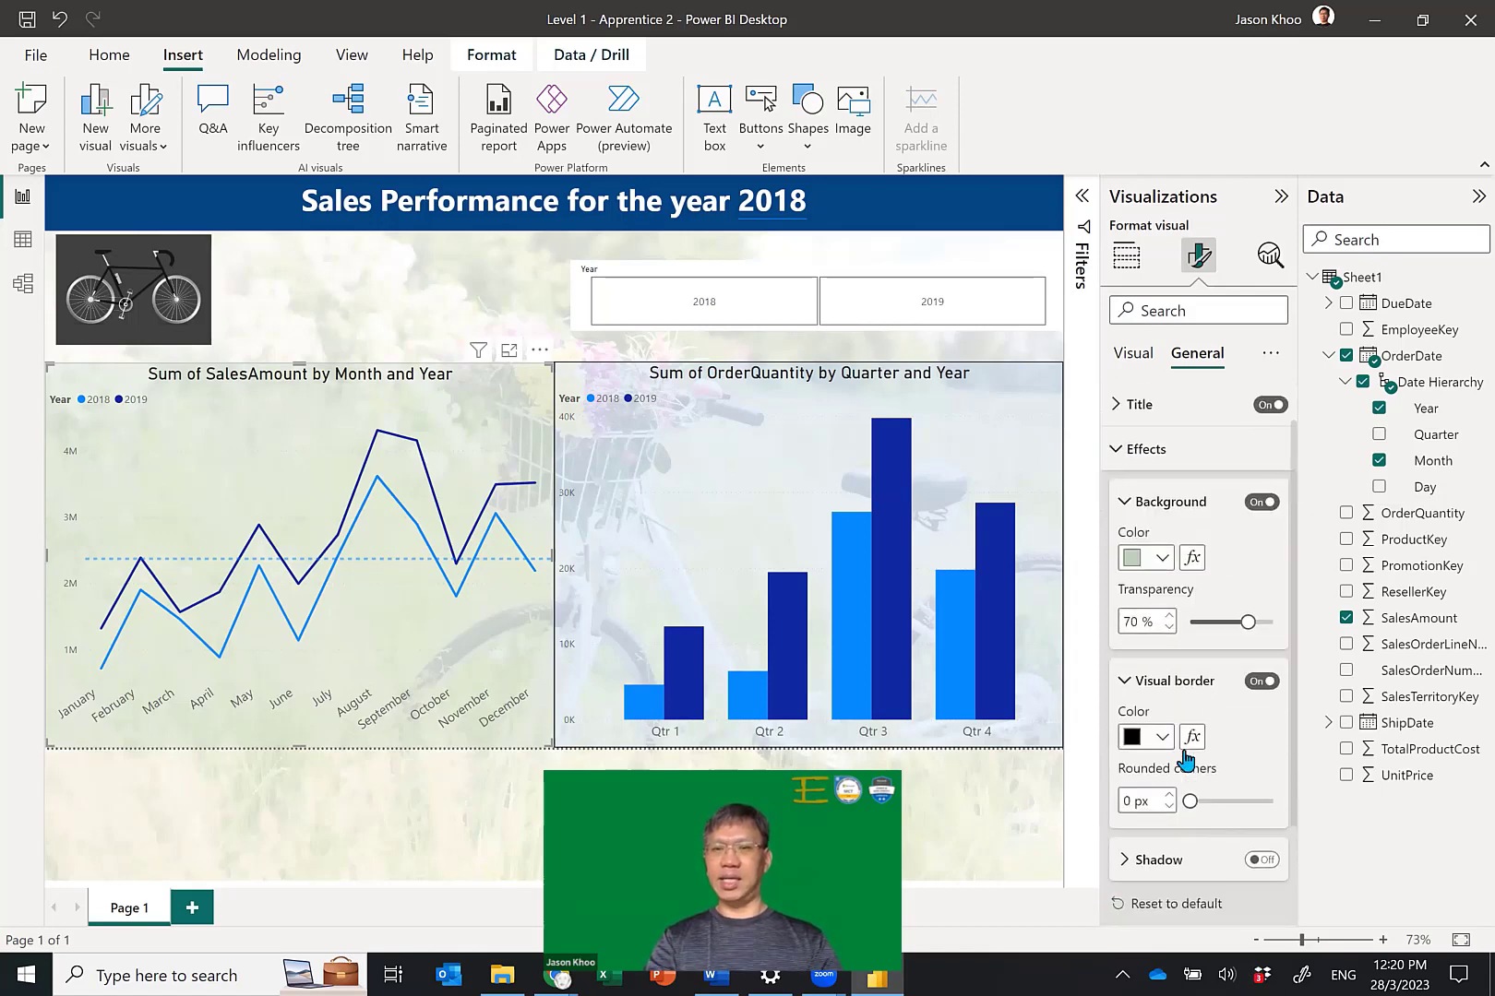
{"action": "left_click", "coordinate": [1124, 502]}
{"action": "left_click", "coordinate": [1117, 452]}
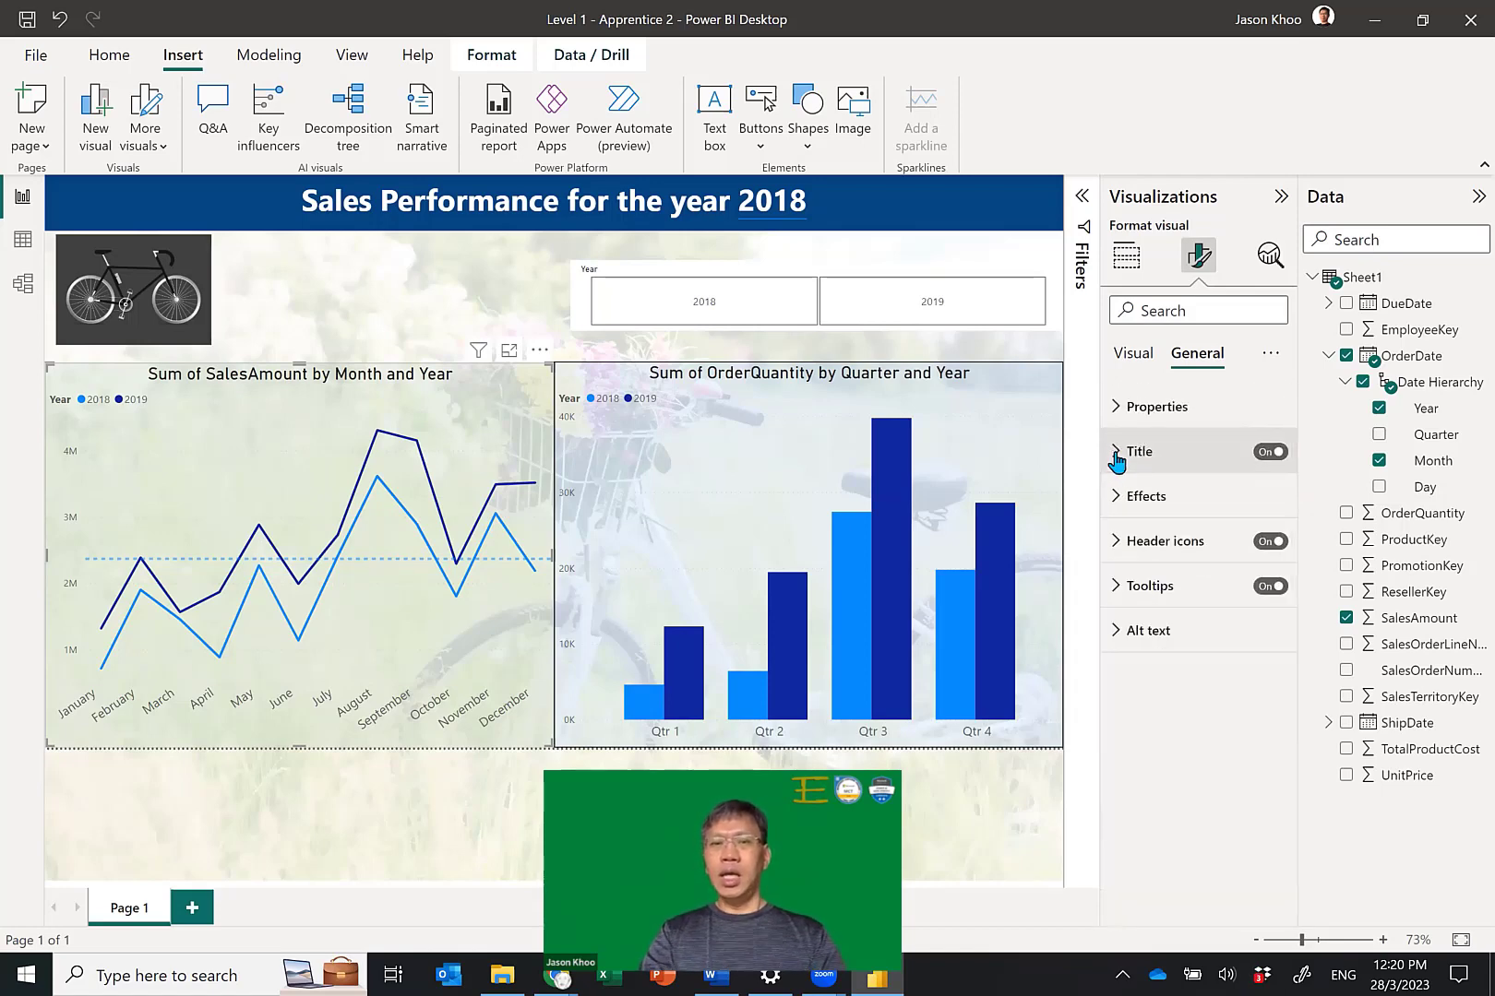
{"action": "left_click", "coordinate": [350, 274]}
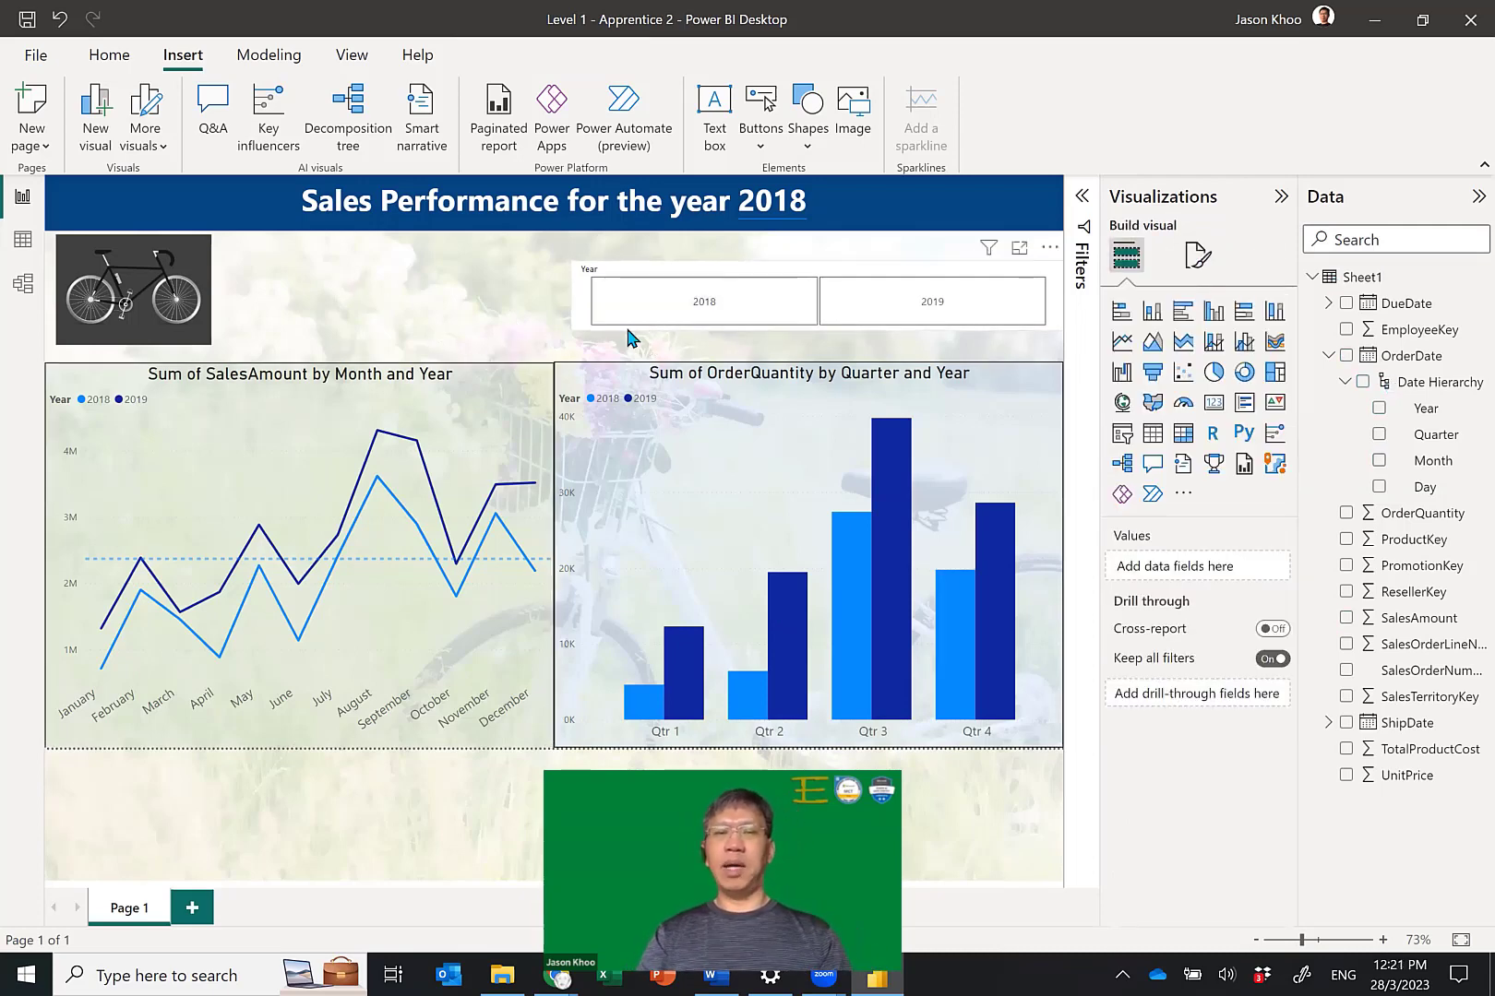
Turn off the slicer header of the year slicer.
{"action": "left_click", "coordinate": [650, 272]}
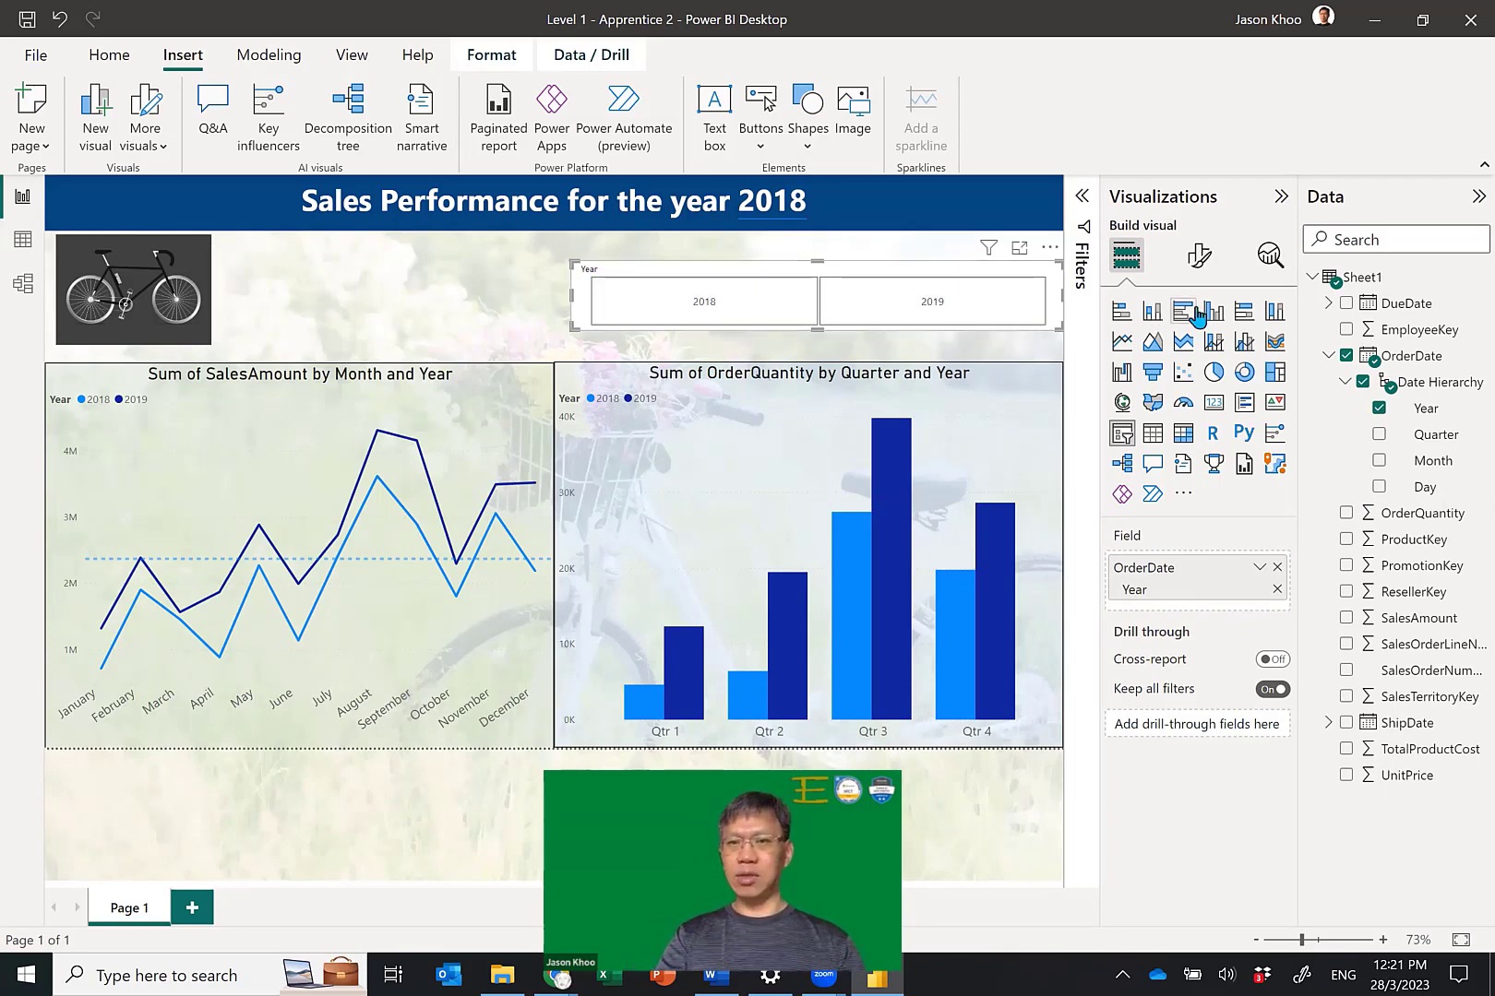
{"action": "left_click", "coordinate": [1198, 256]}
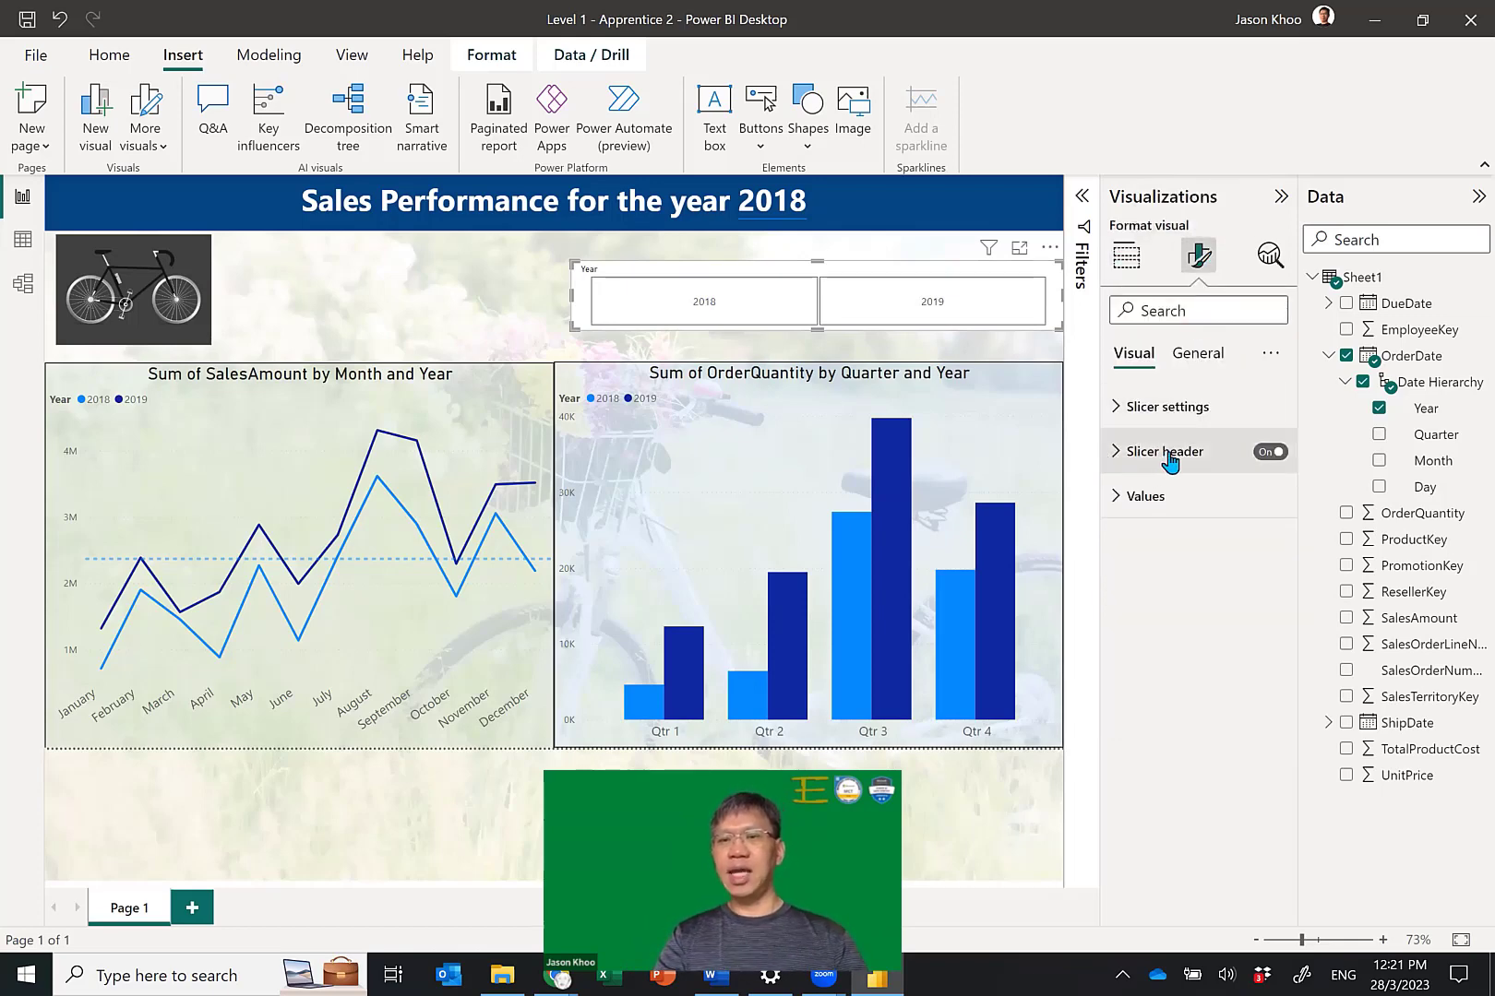
{"action": "left_click", "coordinate": [1270, 453]}
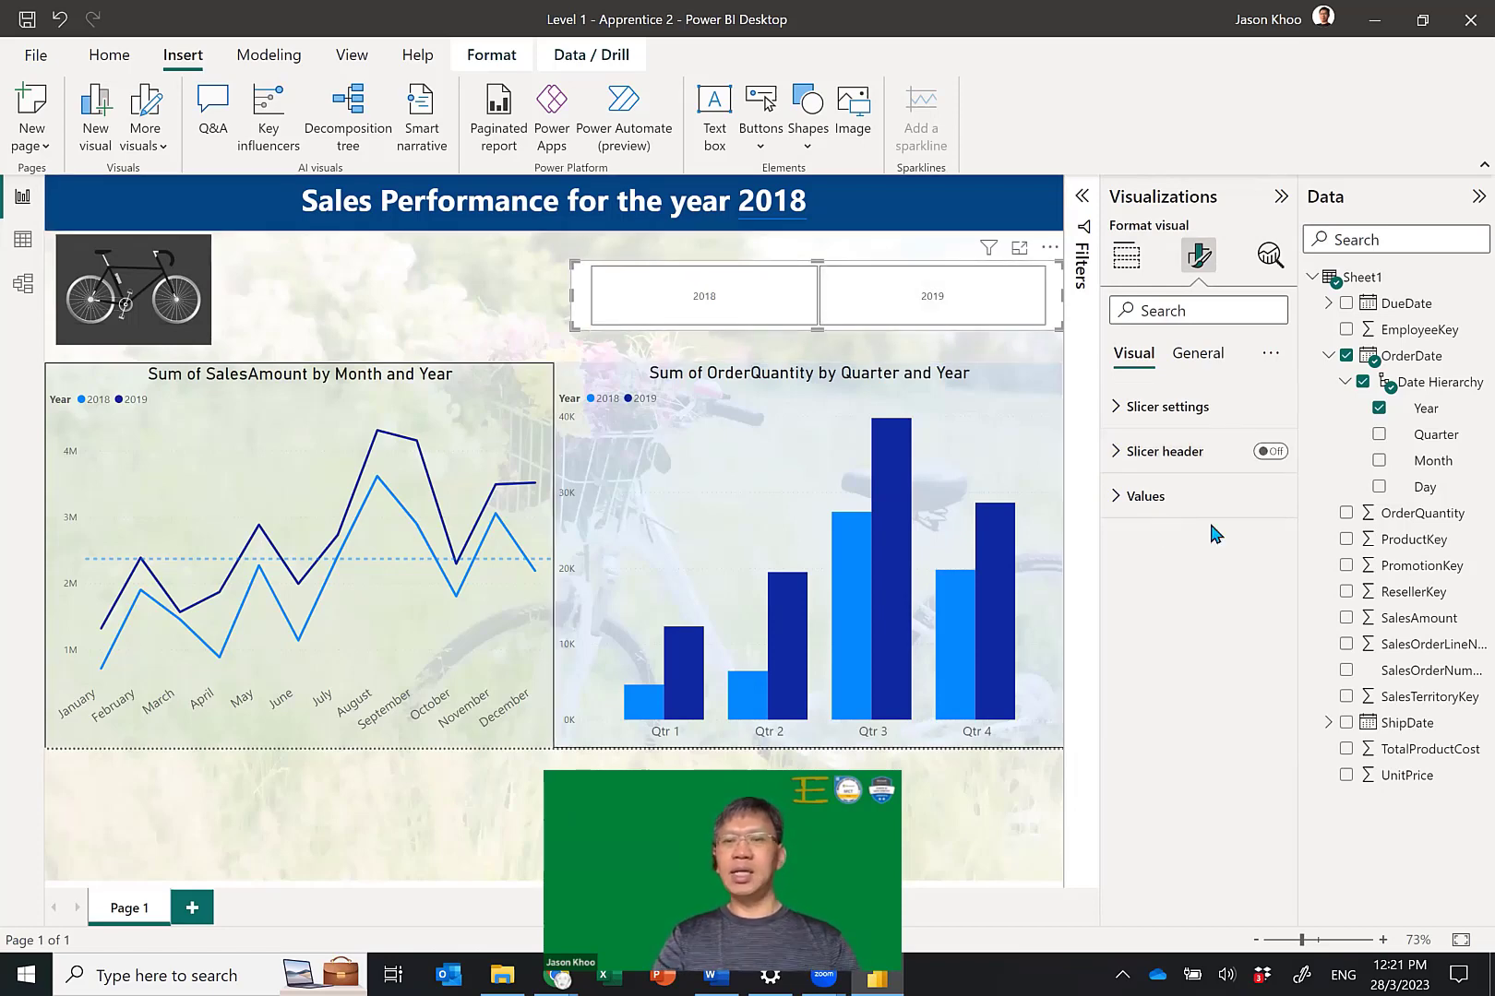
Set the background transparency of the year slicer to 100% and collapse its effects settings.
{"action": "left_click", "coordinate": [1197, 358]}
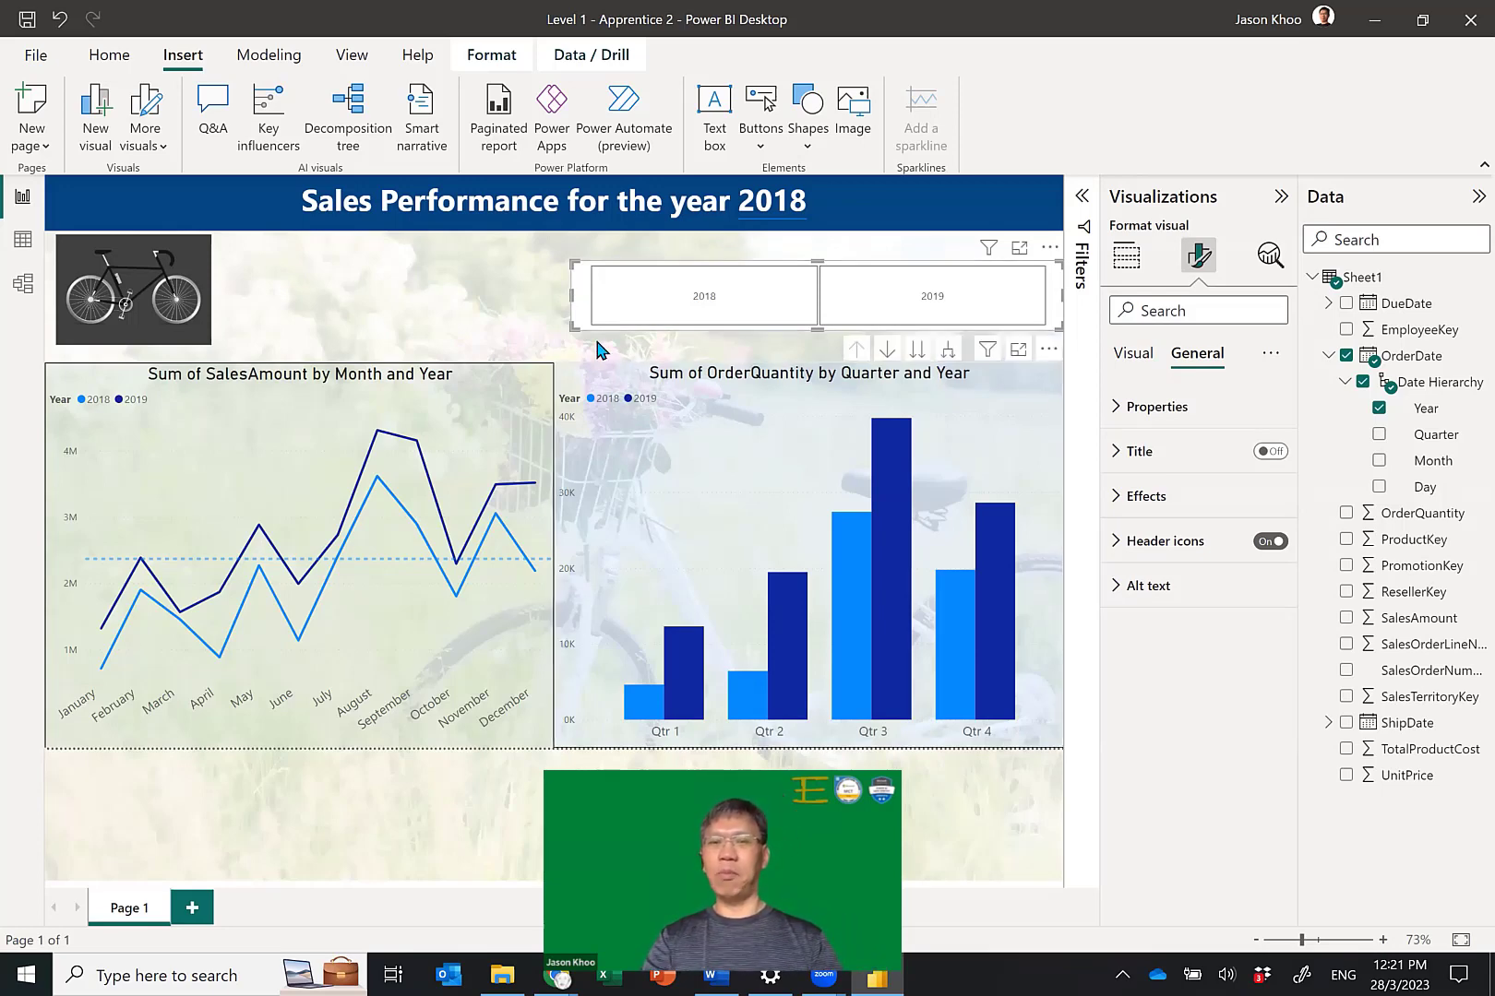
{"action": "left_click", "coordinate": [1121, 498]}
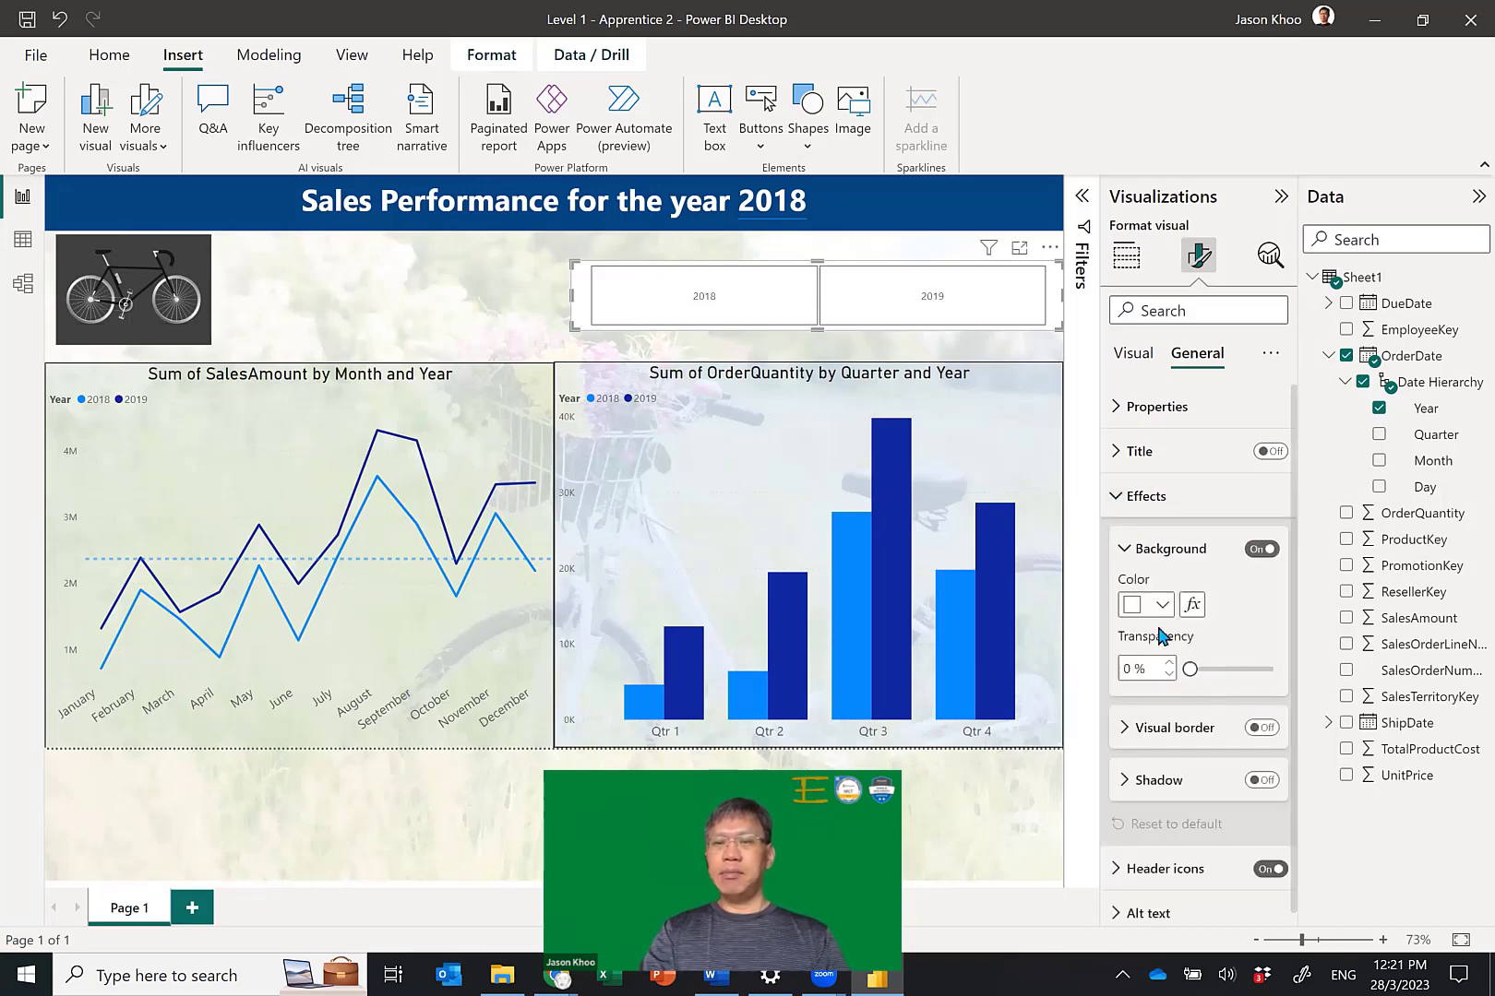
{"action": "left_click_drag", "start_coordinate": [1191, 668], "coordinate": [1282, 669]}
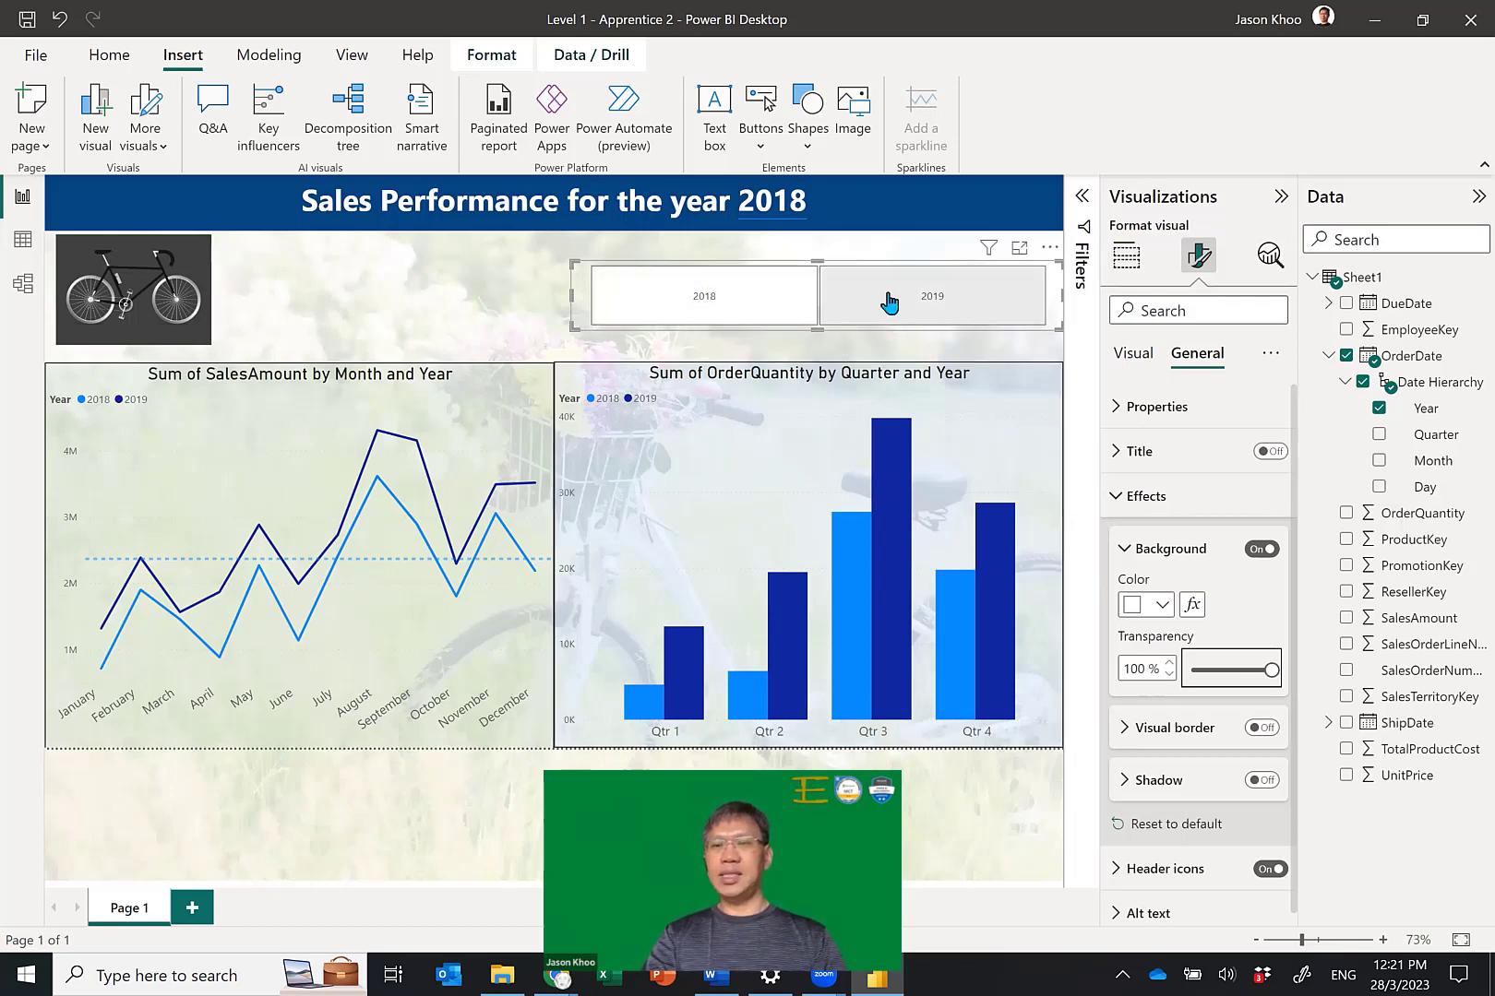
{"action": "left_click", "coordinate": [1125, 496]}
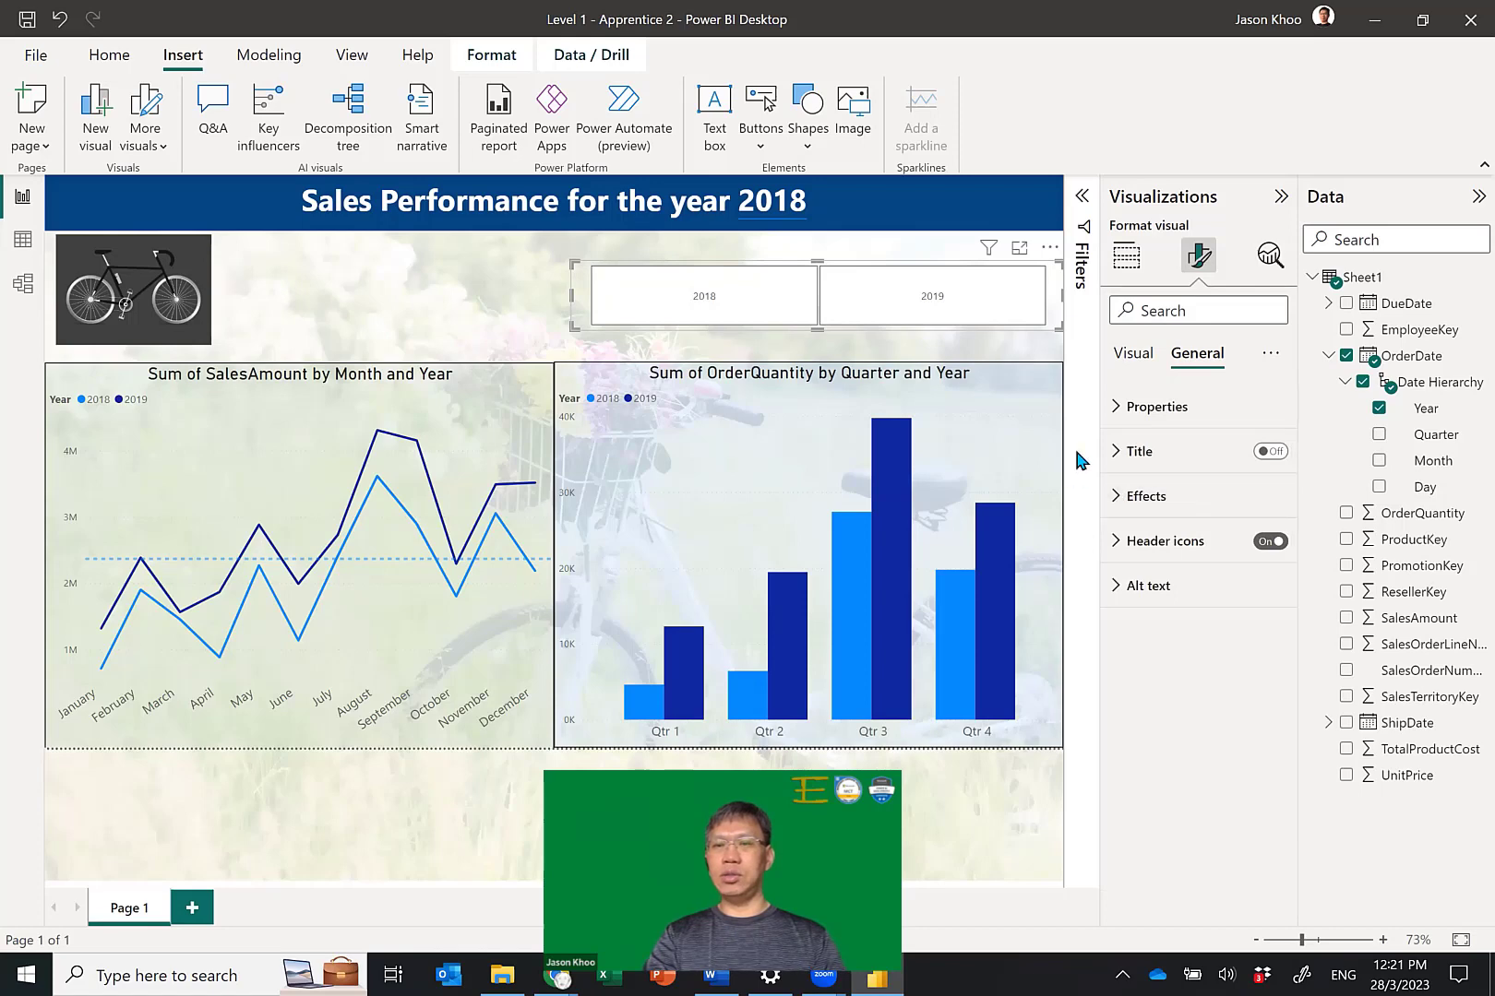
Set the background colour of the year slicer's values to a darker blue theme shade.
{"action": "left_click", "coordinate": [1133, 358]}
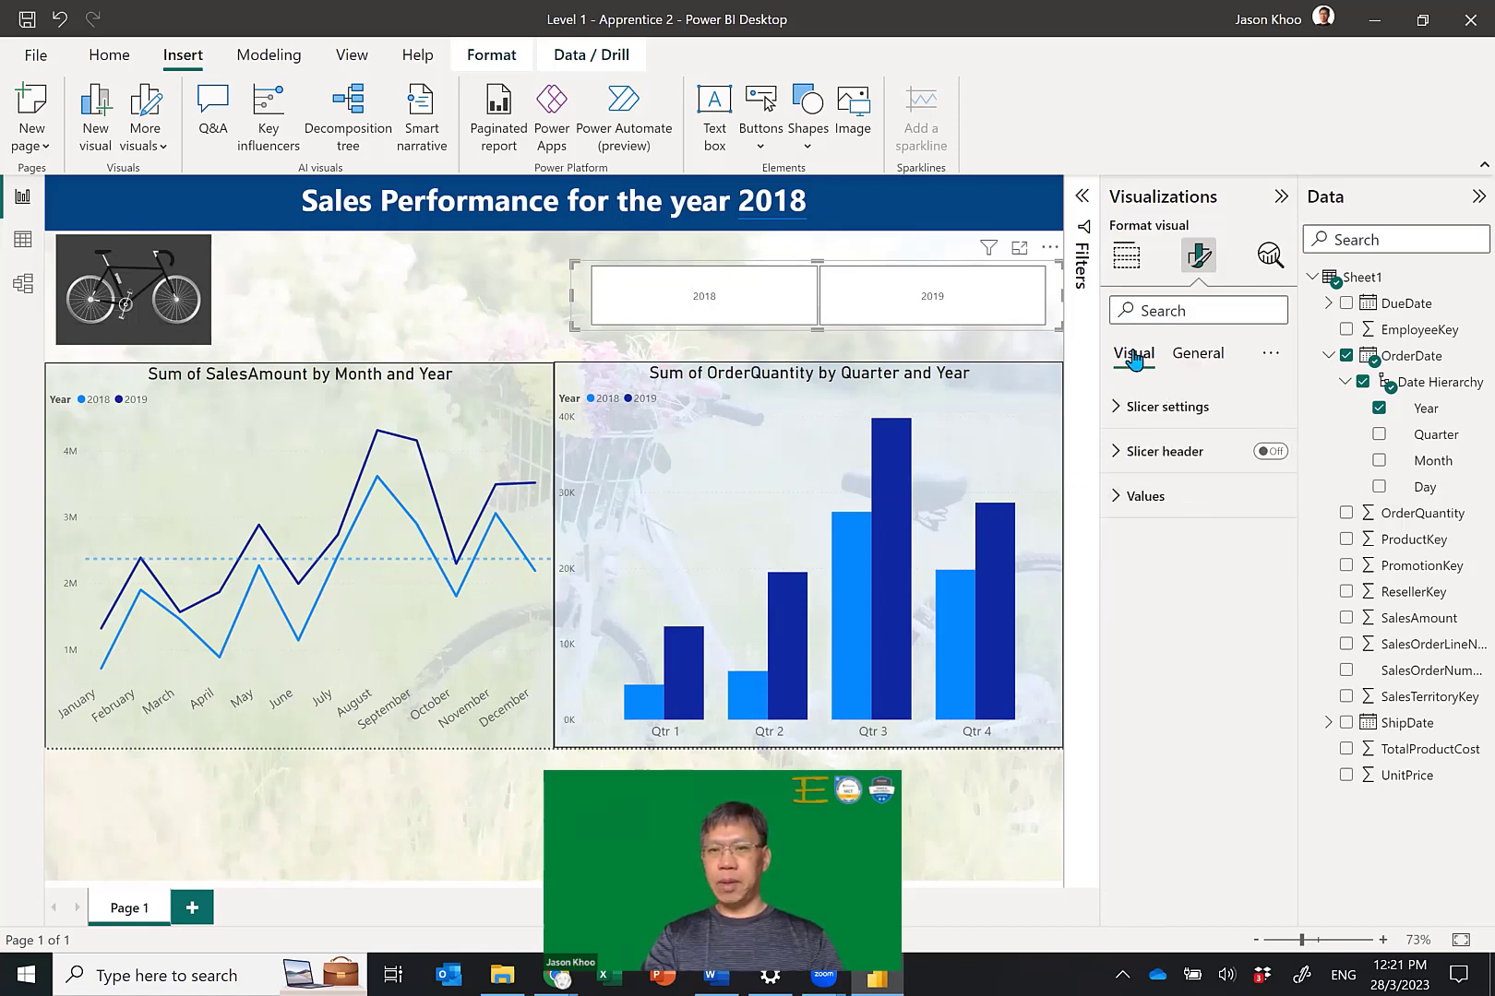
{"action": "left_click", "coordinate": [1118, 501]}
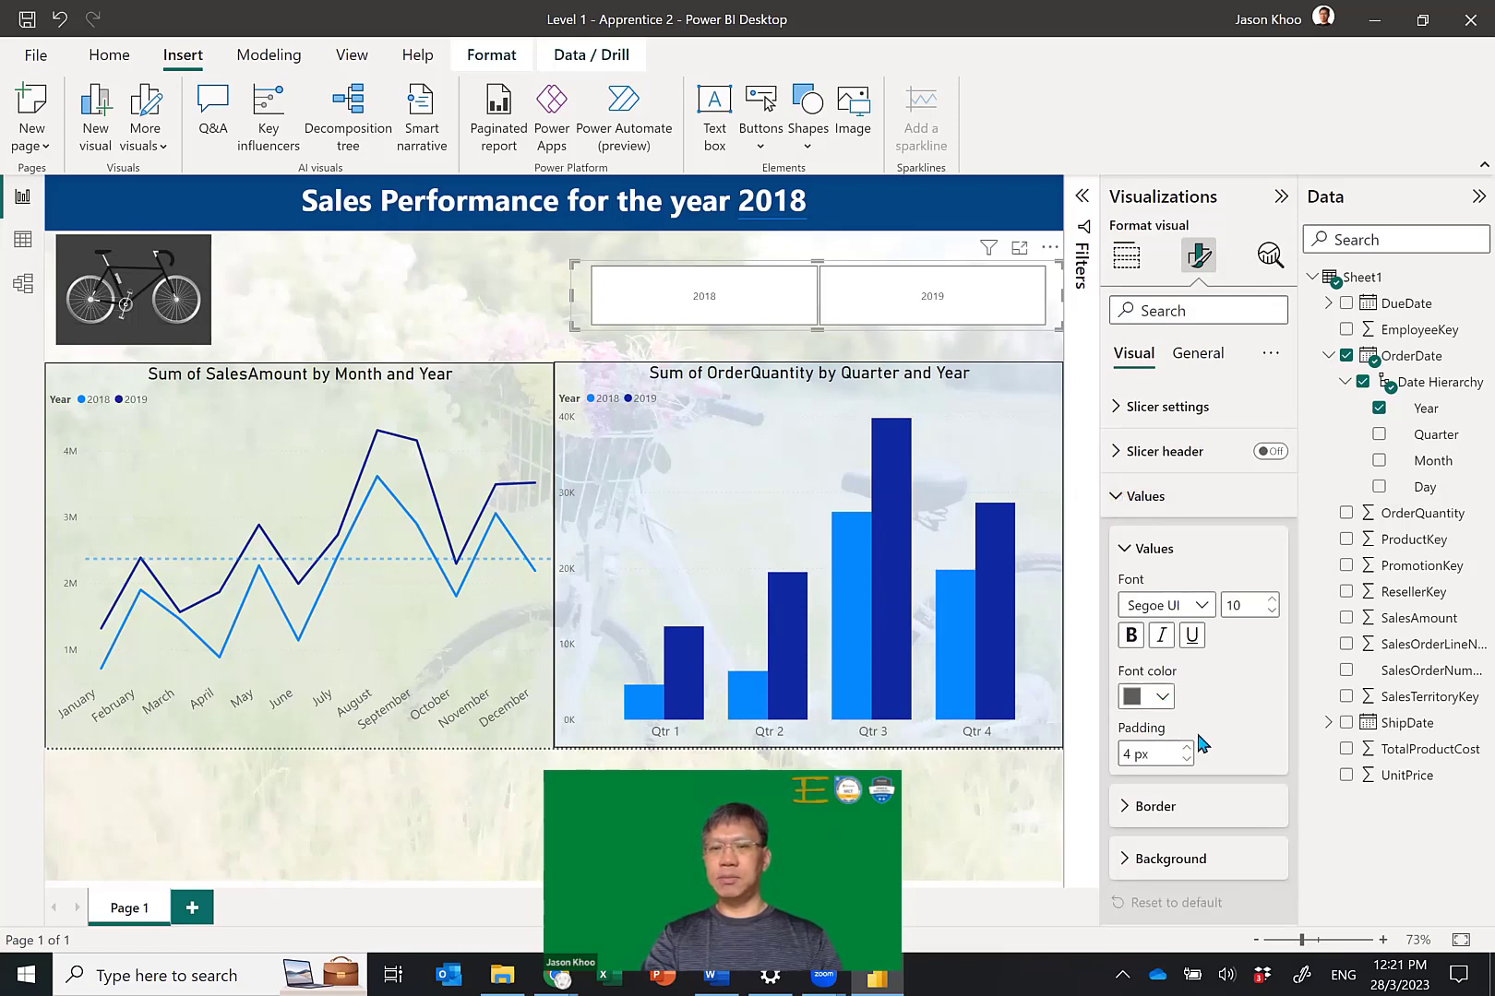
{"action": "left_click", "coordinate": [1125, 872]}
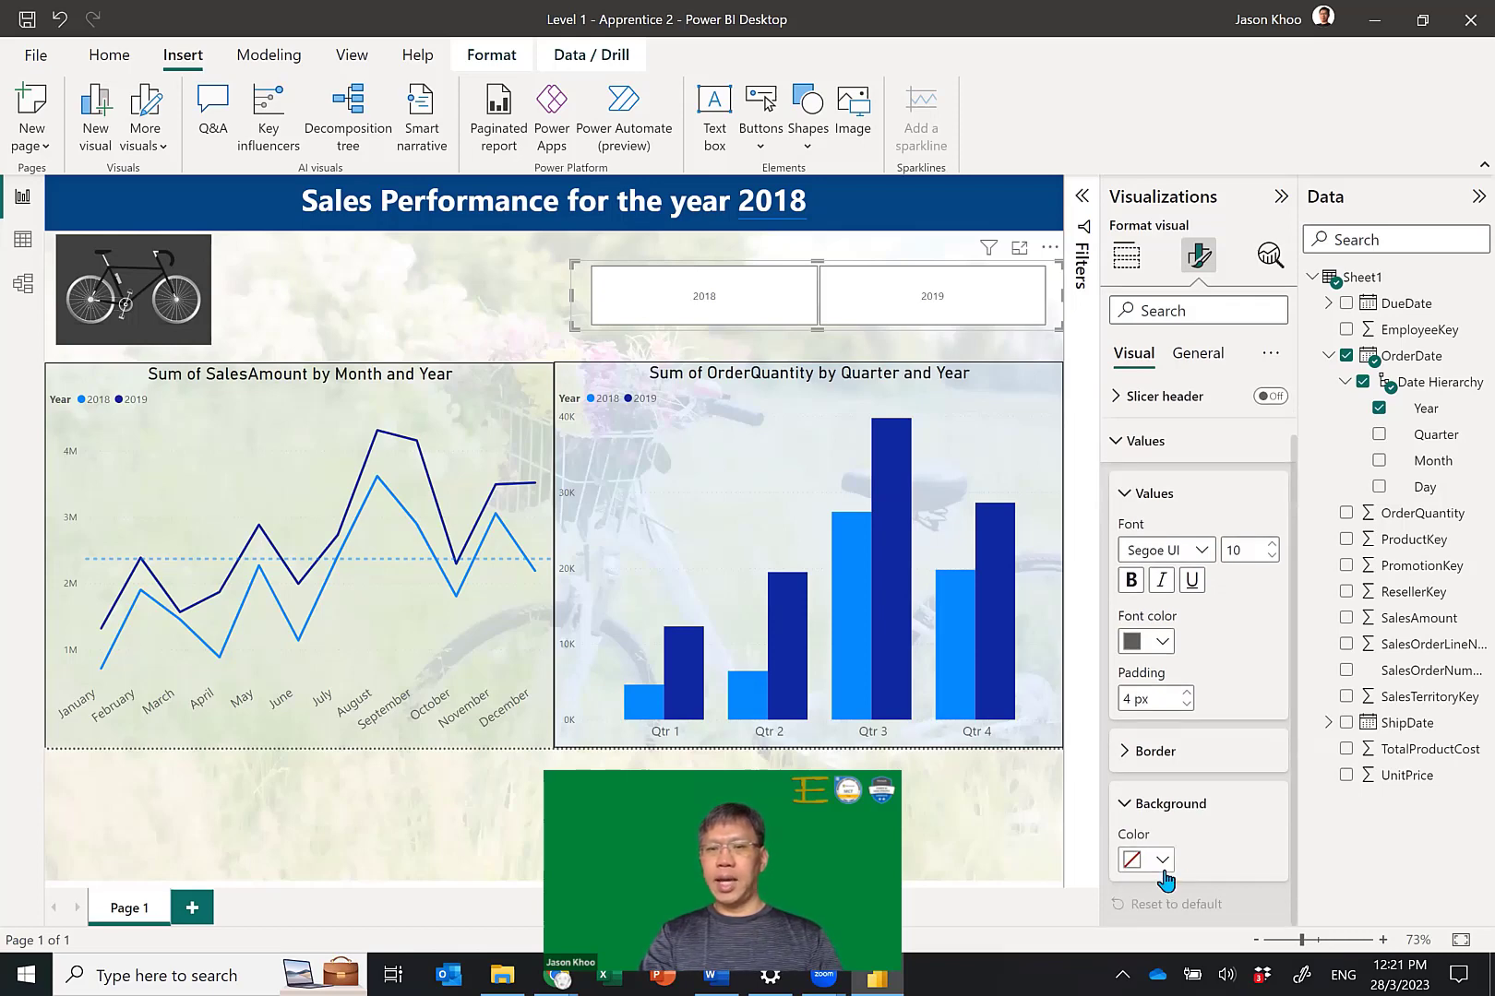
{"action": "left_click", "coordinate": [1161, 861]}
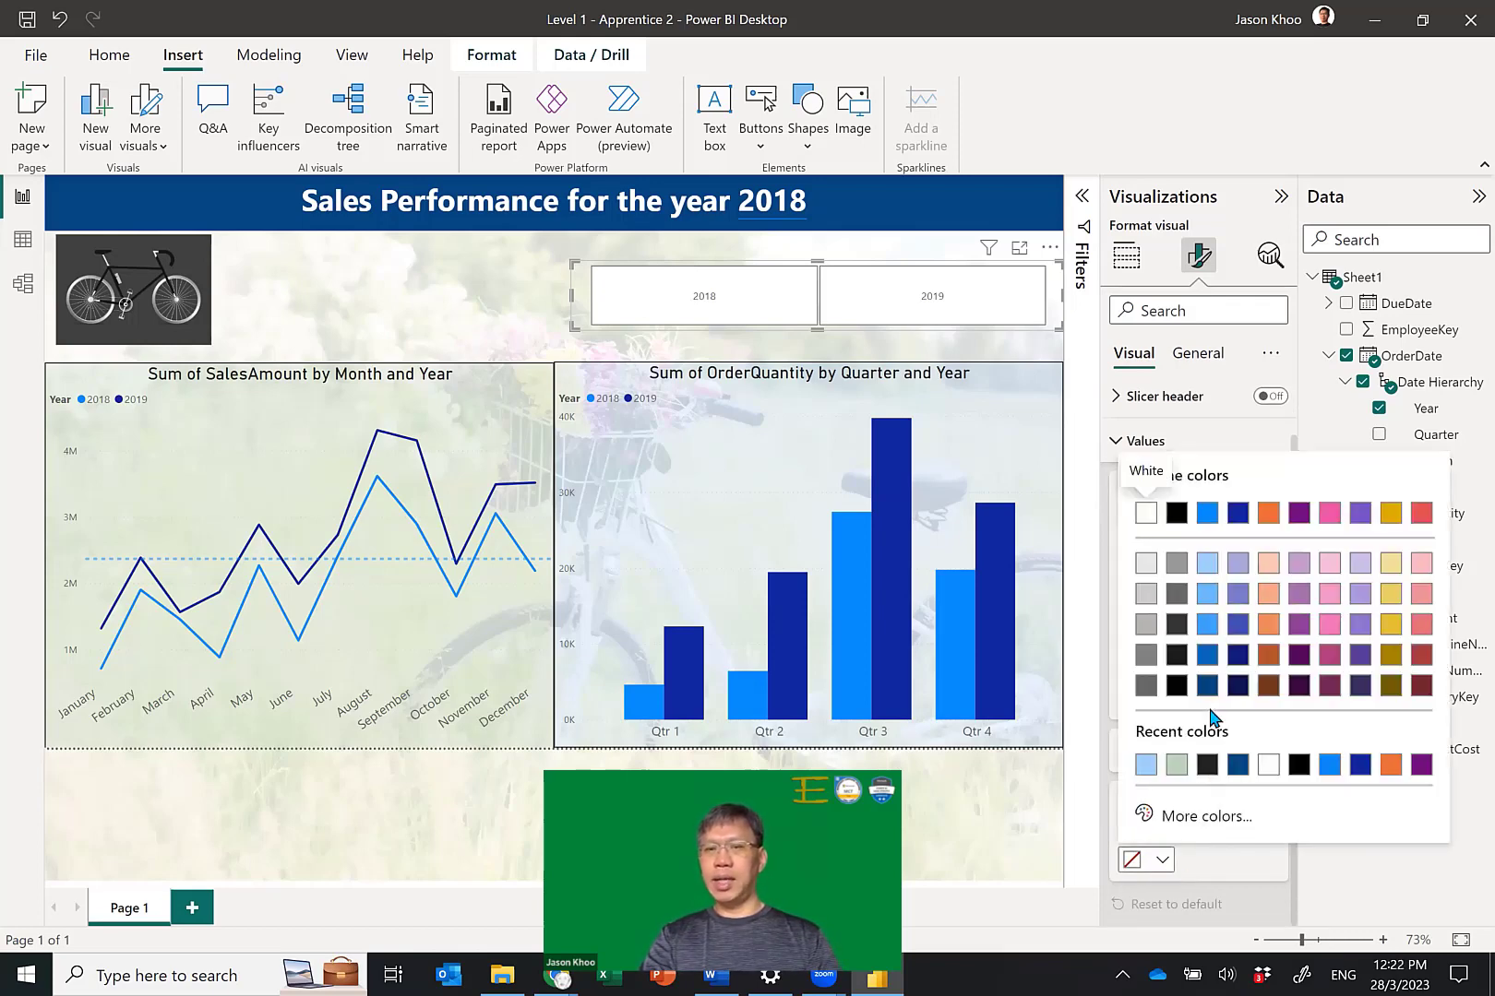
{"action": "left_click", "coordinate": [1209, 650]}
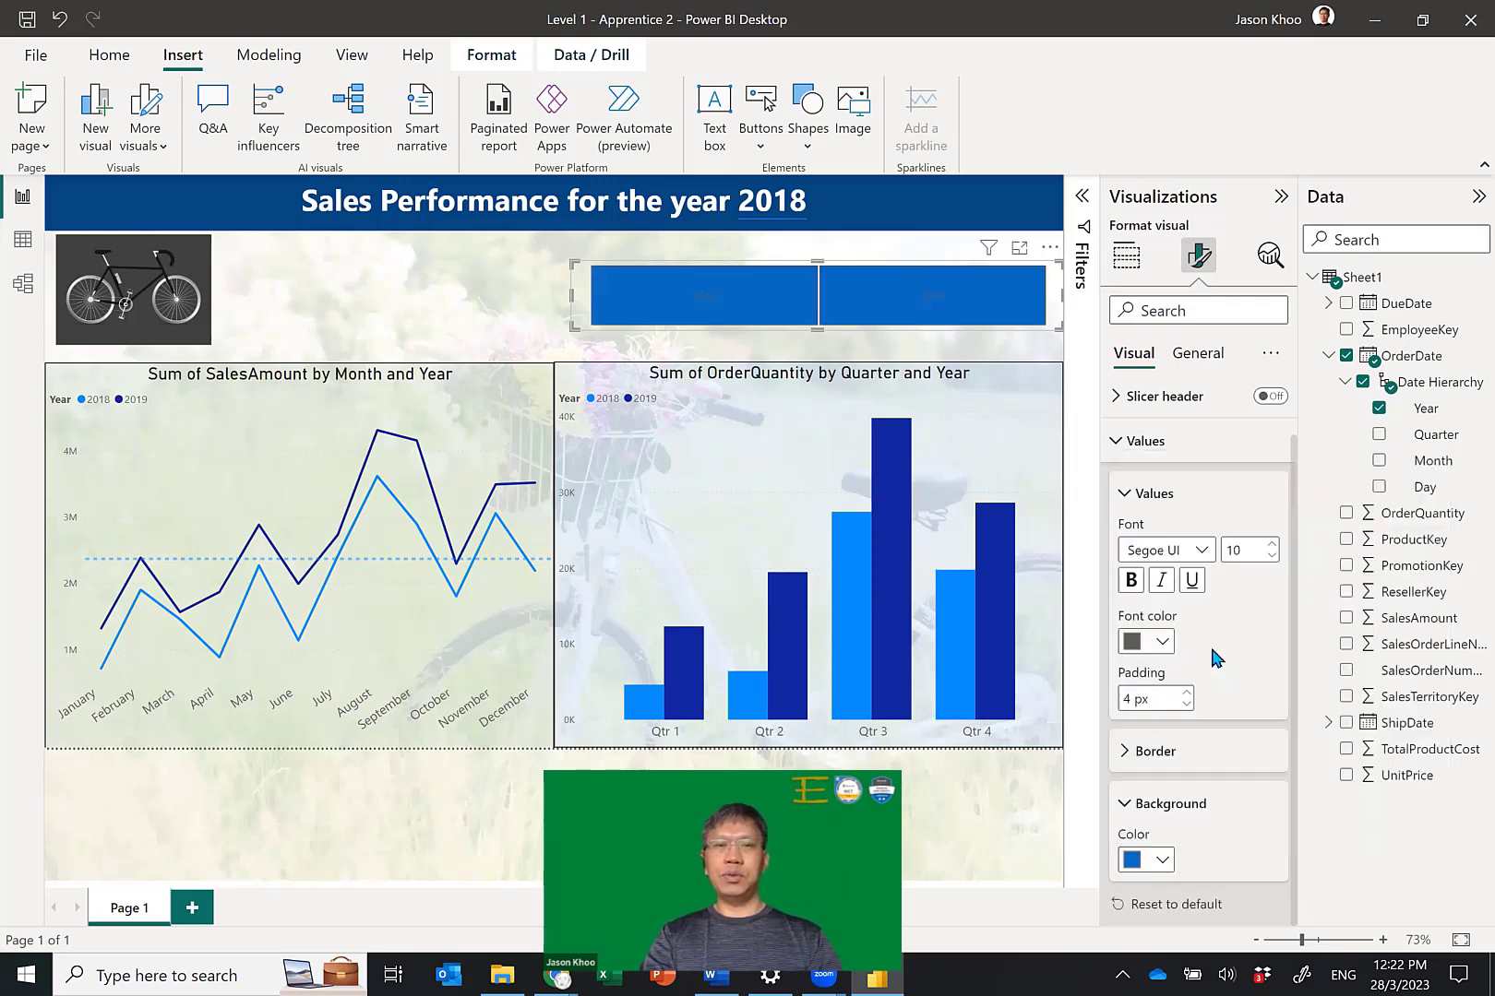
Format the year slicer's value text as white, bold, font size 20, and fit the whole page in view.
{"action": "left_click", "coordinate": [1161, 646]}
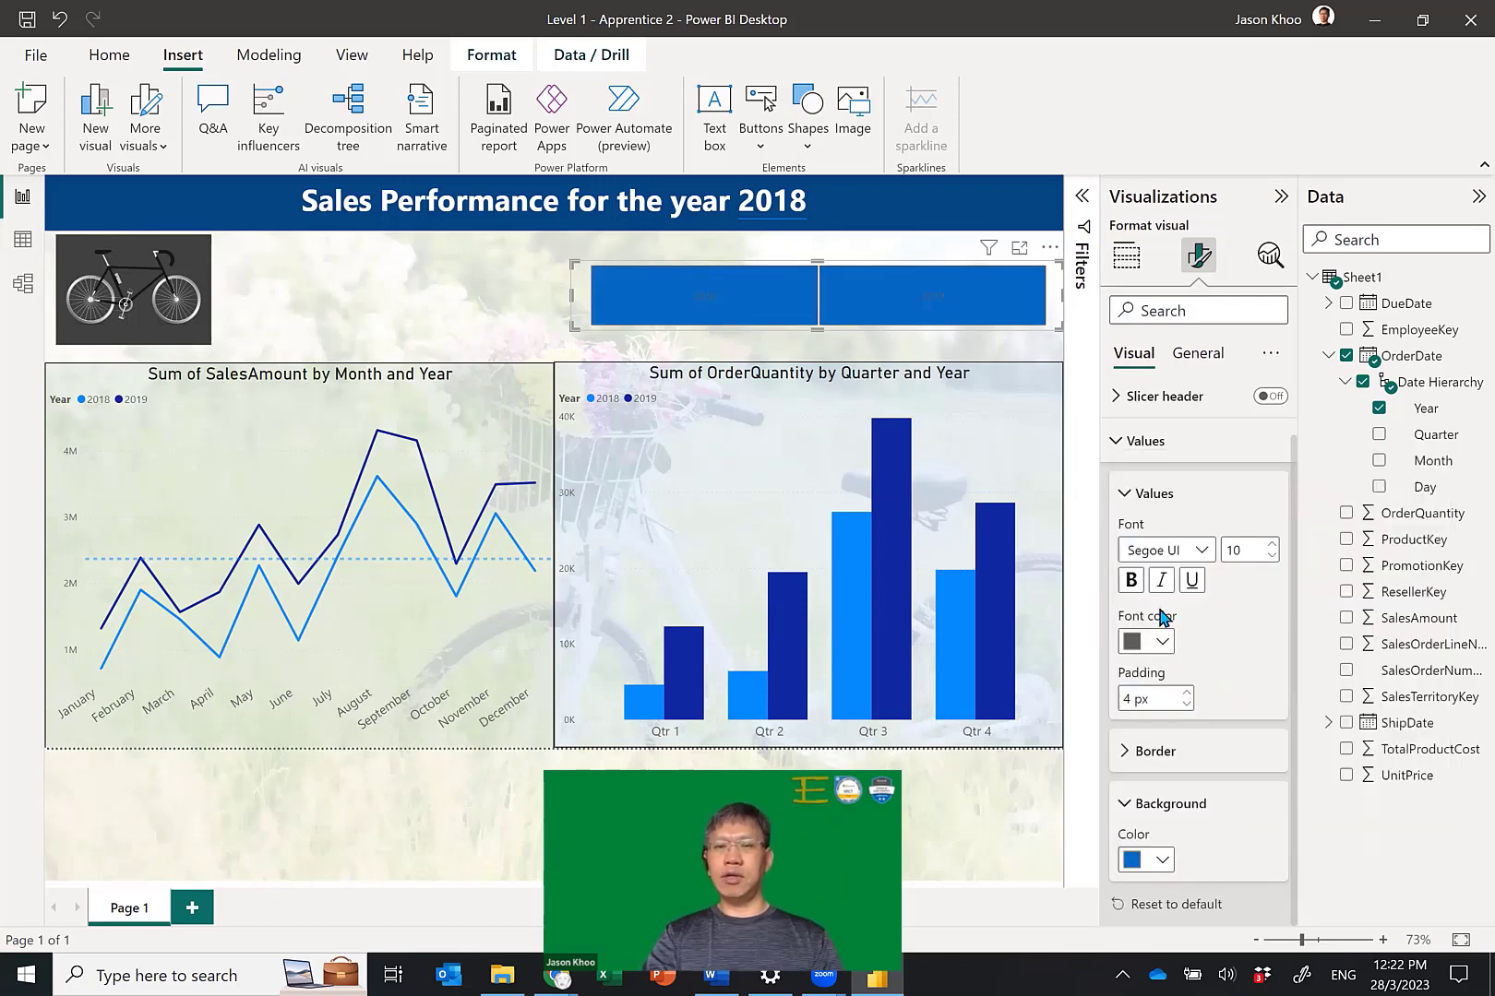
{"action": "left_click", "coordinate": [1299, 546]}
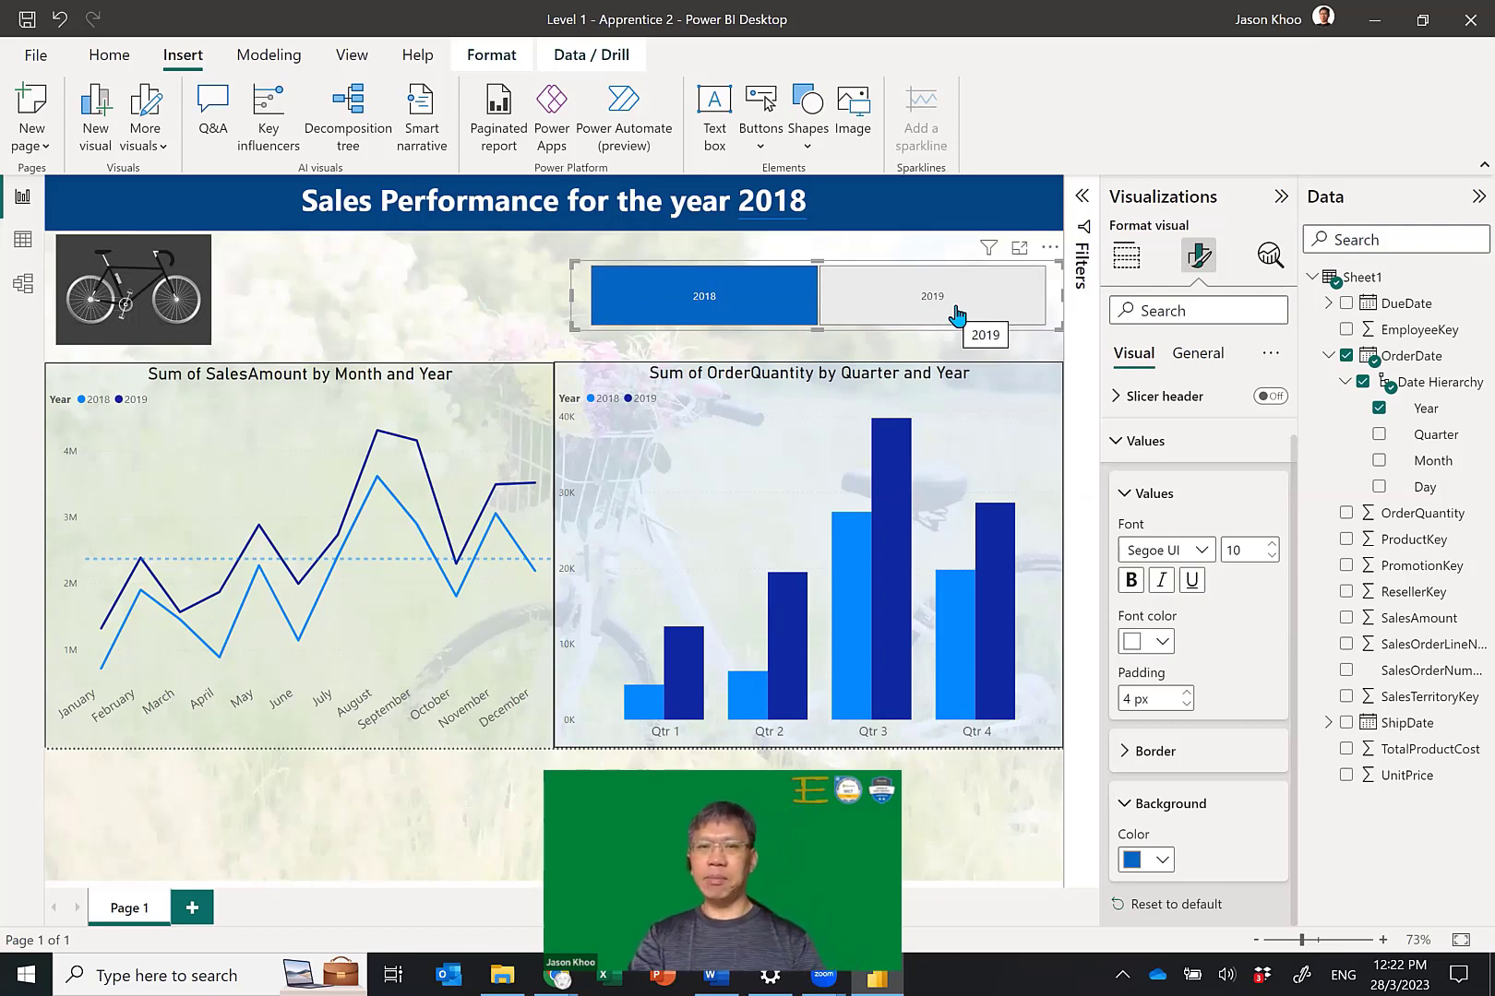
{"action": "left_click", "coordinate": [1318, 941]}
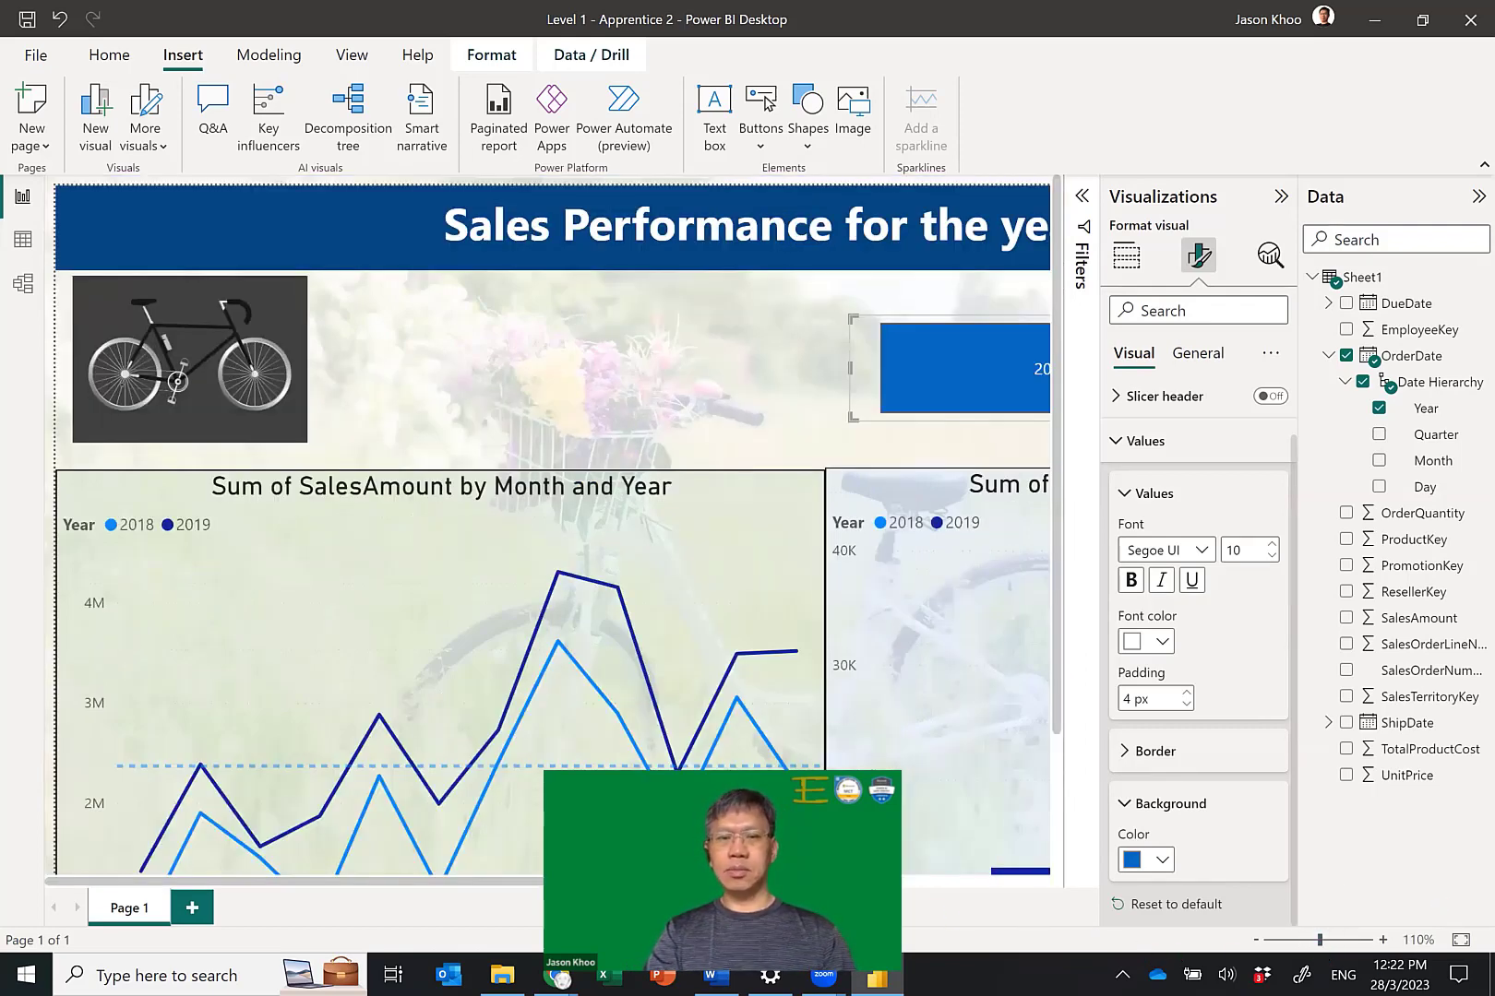
{"action": "scroll", "coordinate": [664, 429], "scroll_direction": "right", "scroll_amount": 5}
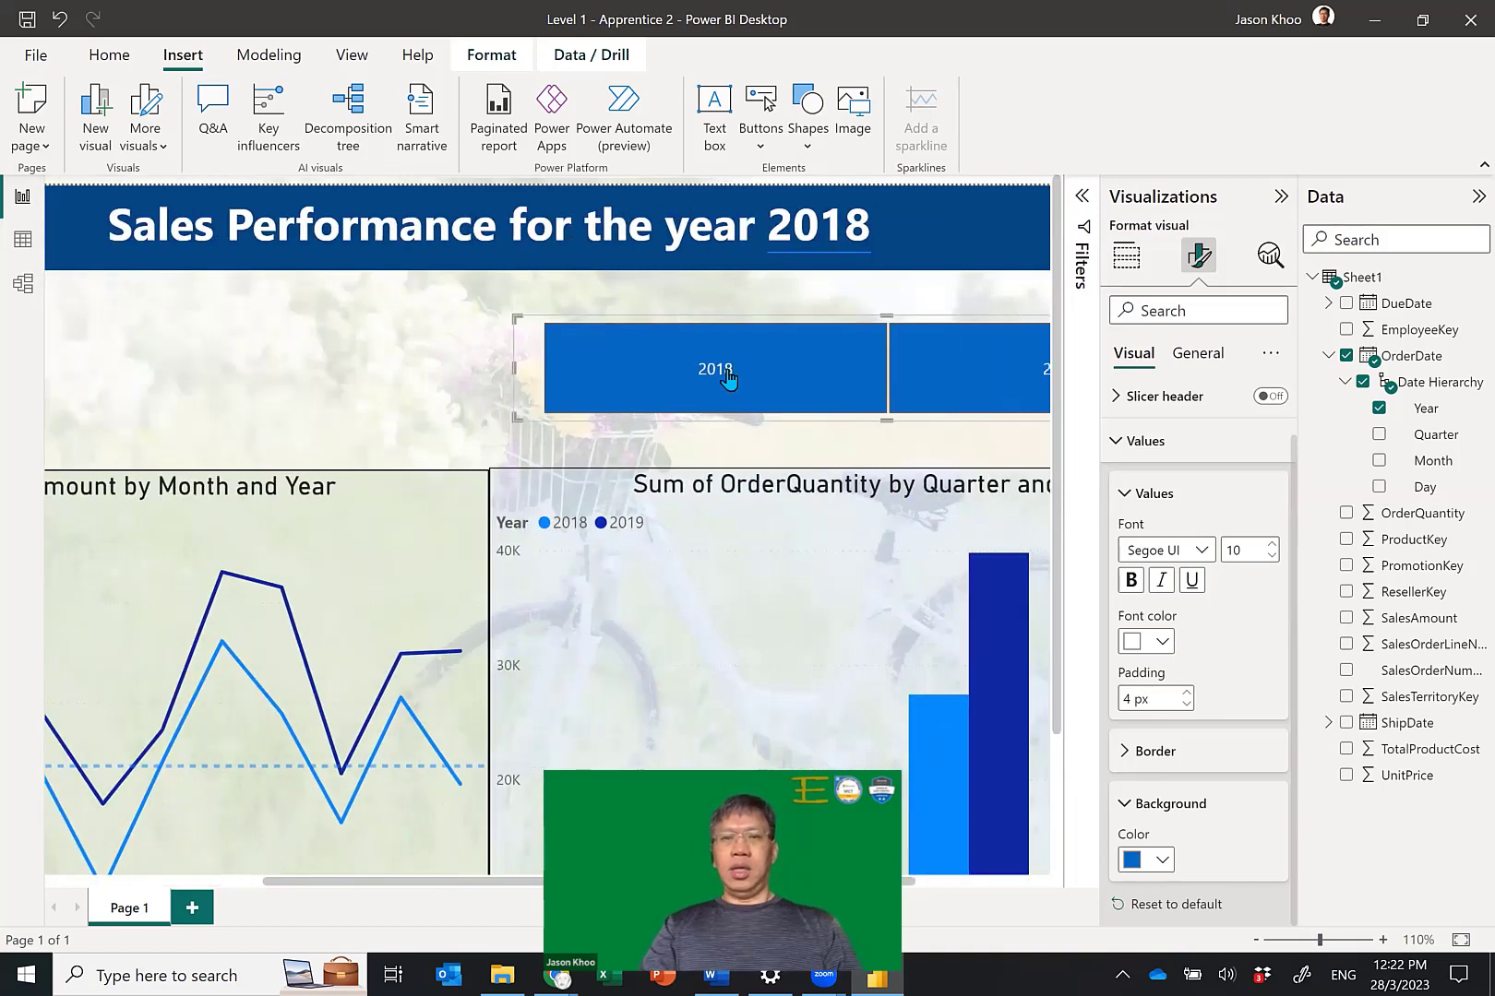
{"action": "left_click", "coordinate": [1247, 552]}
{"action": "type", "text": "20"}
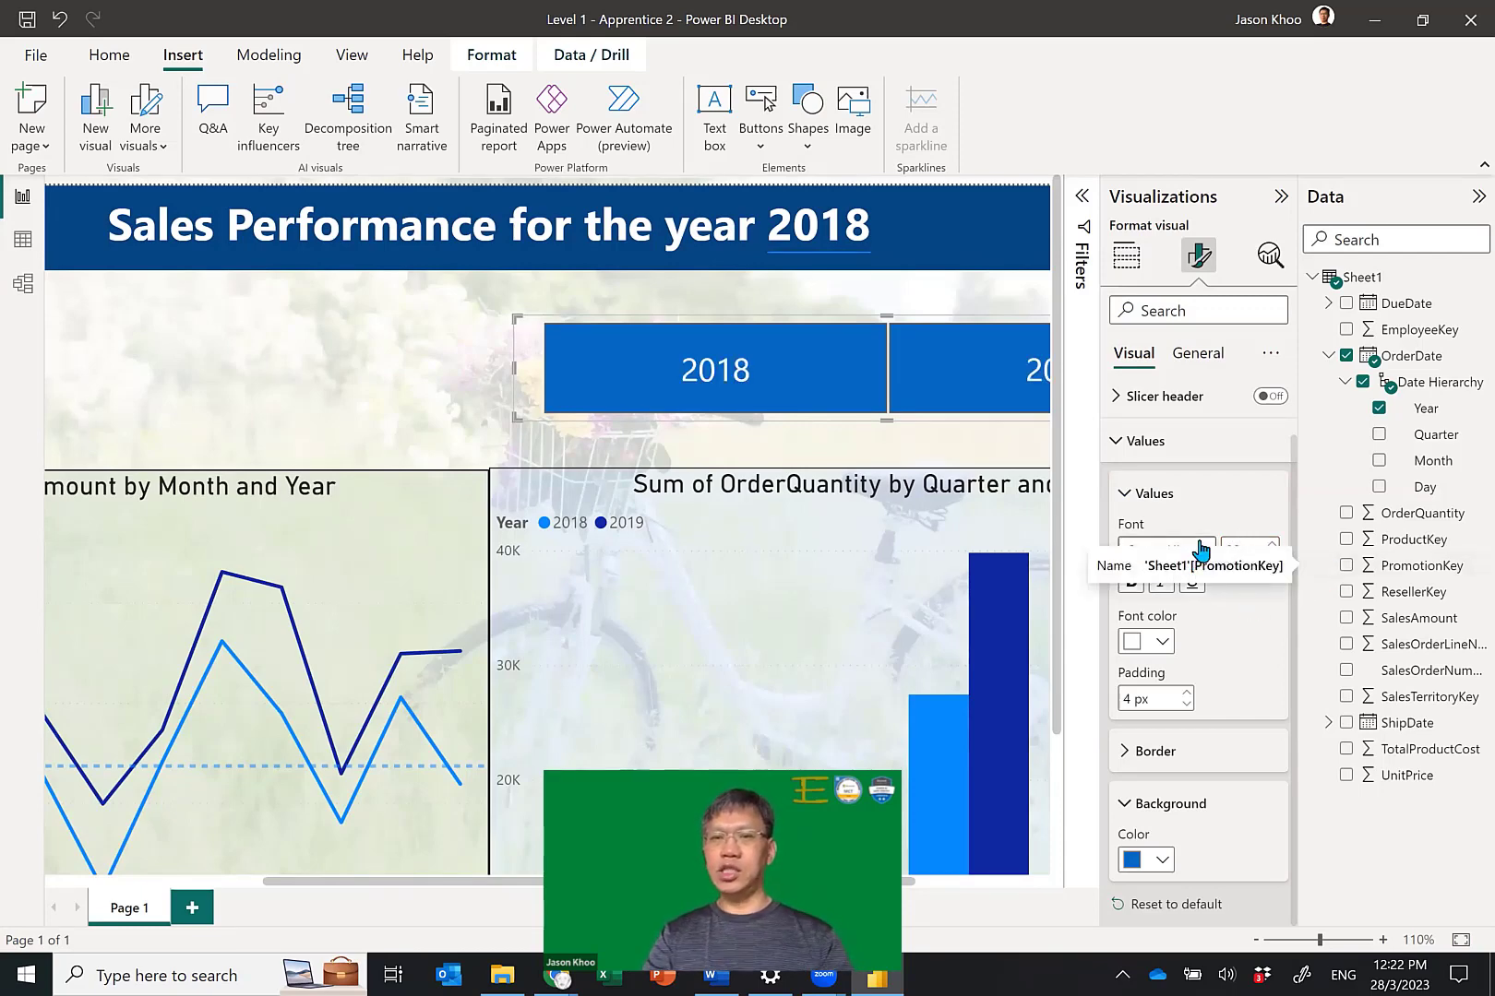
{"action": "left_click", "coordinate": [1130, 579]}
{"action": "left_click", "coordinate": [729, 304]}
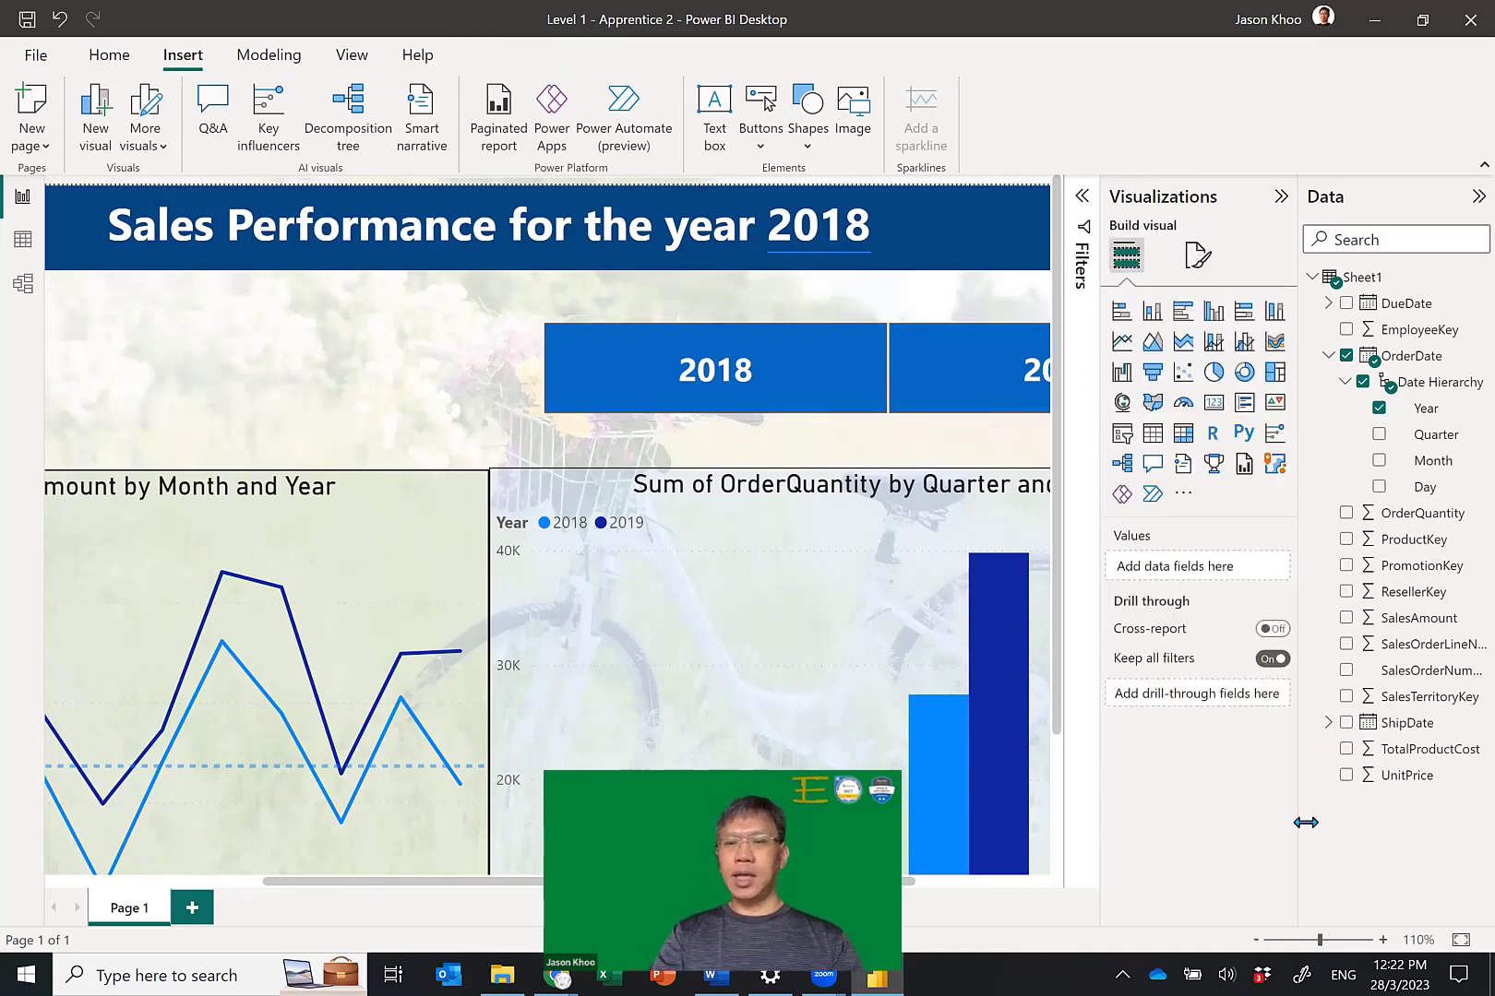
{"action": "left_click", "coordinate": [1461, 941]}
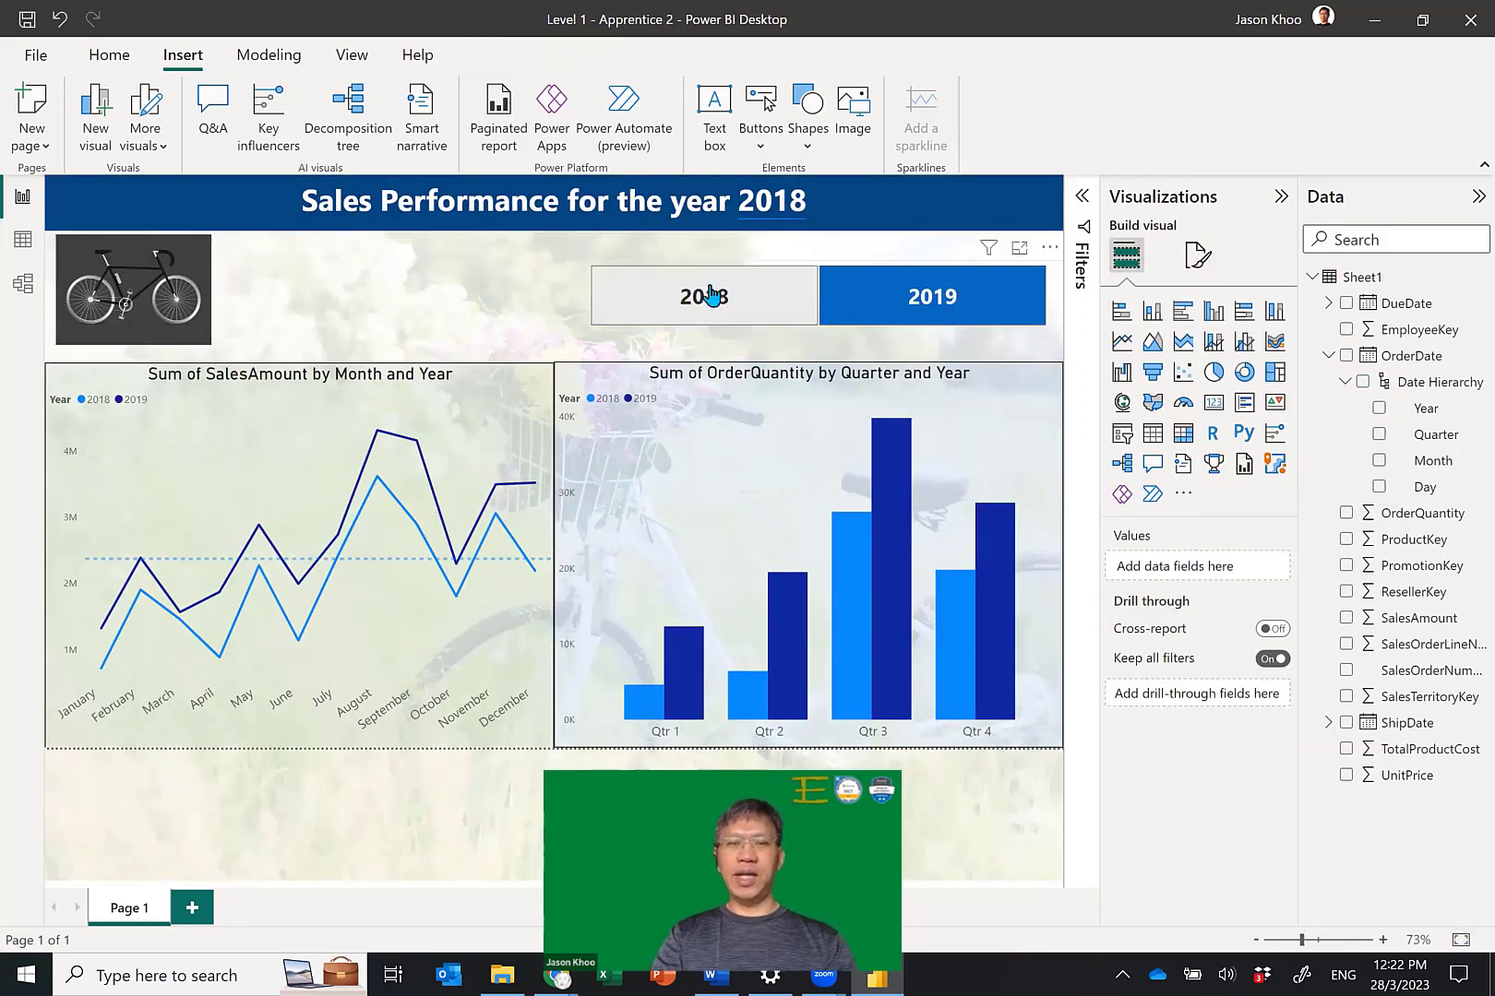
Filter the report to 2018 with the year slicer and switch the selection to 2019.
{"action": "left_click", "coordinate": [710, 295]}
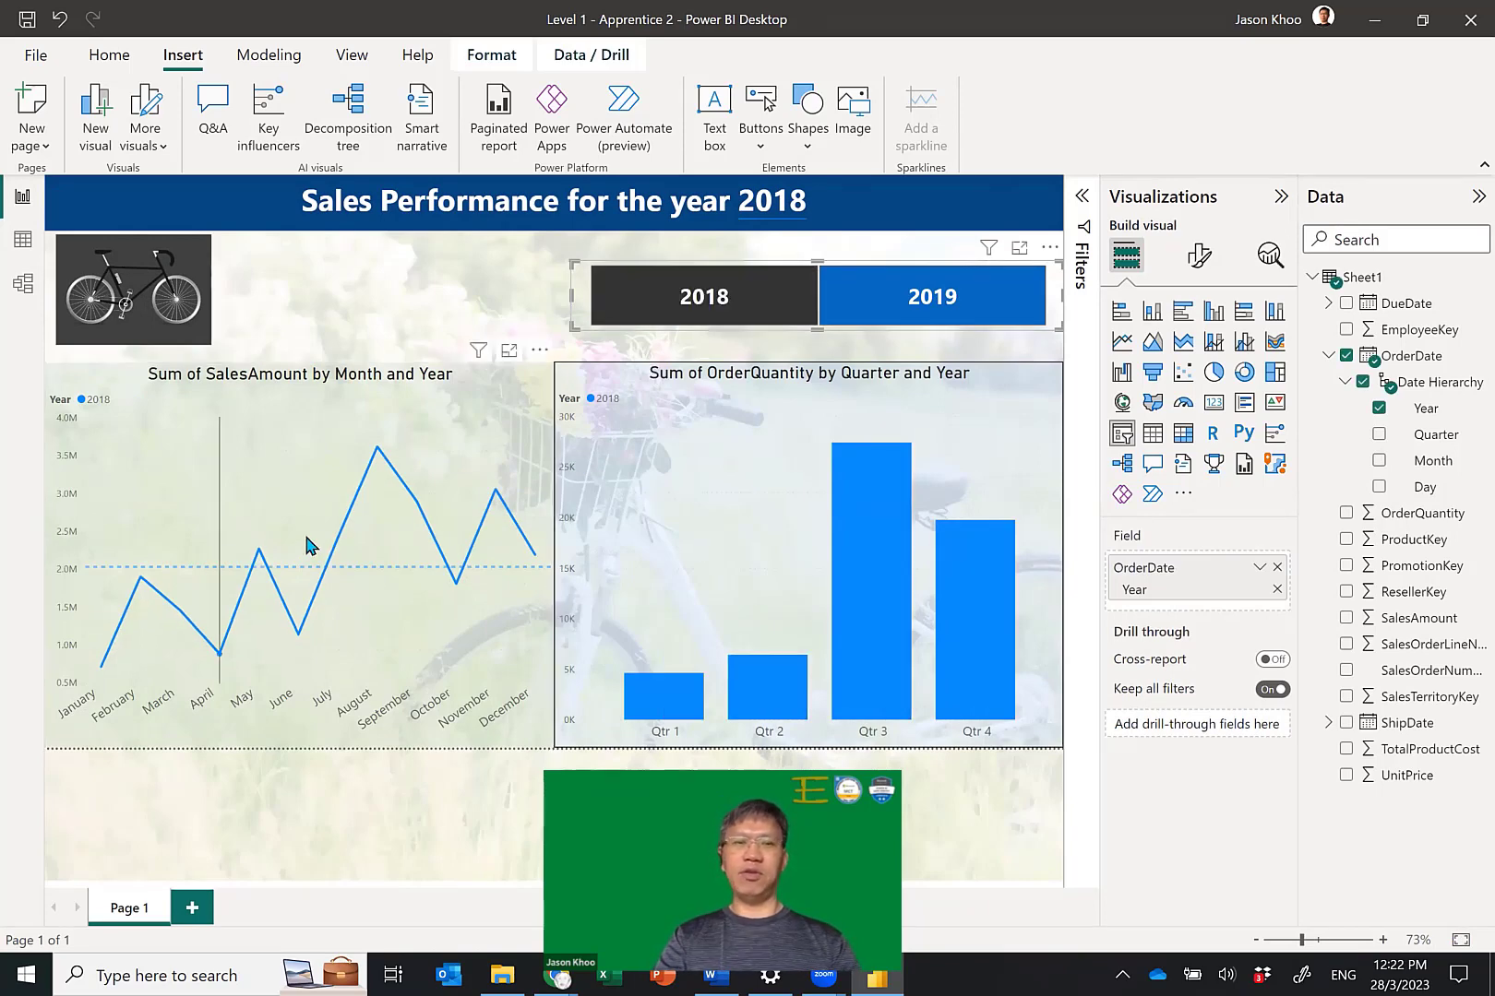
{"action": "left_click", "coordinate": [926, 286]}
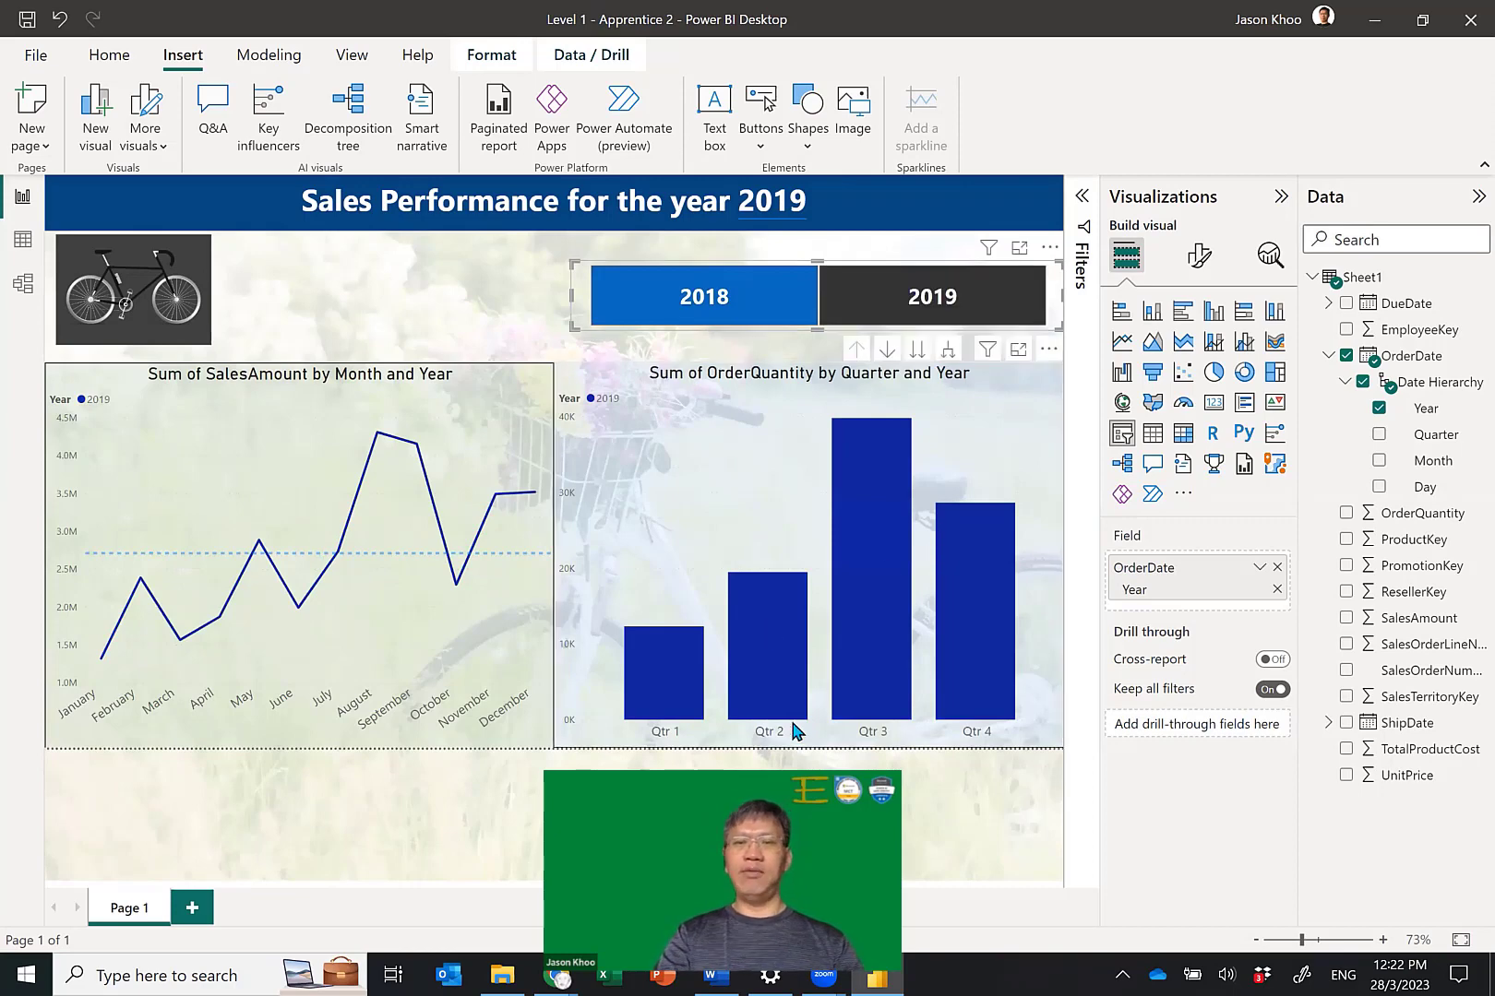
Cross-filter the report by the Qtr 2 column of the OrderQuantity chart and clear that selection.
{"action": "left_click", "coordinate": [772, 616]}
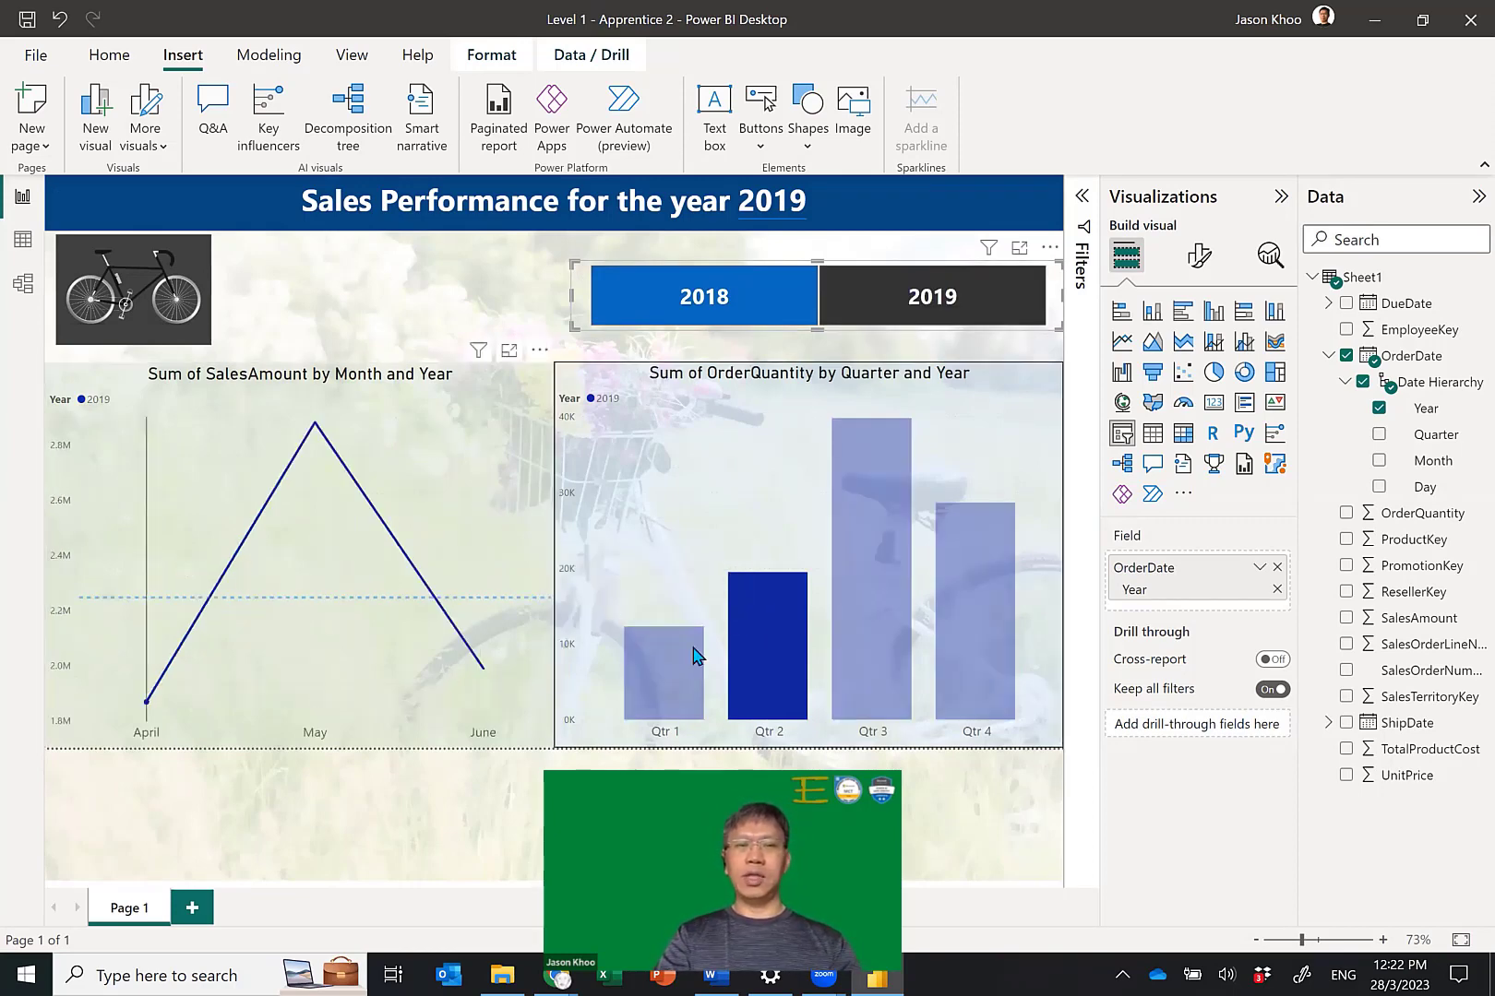
{"action": "left_click", "coordinate": [782, 633]}
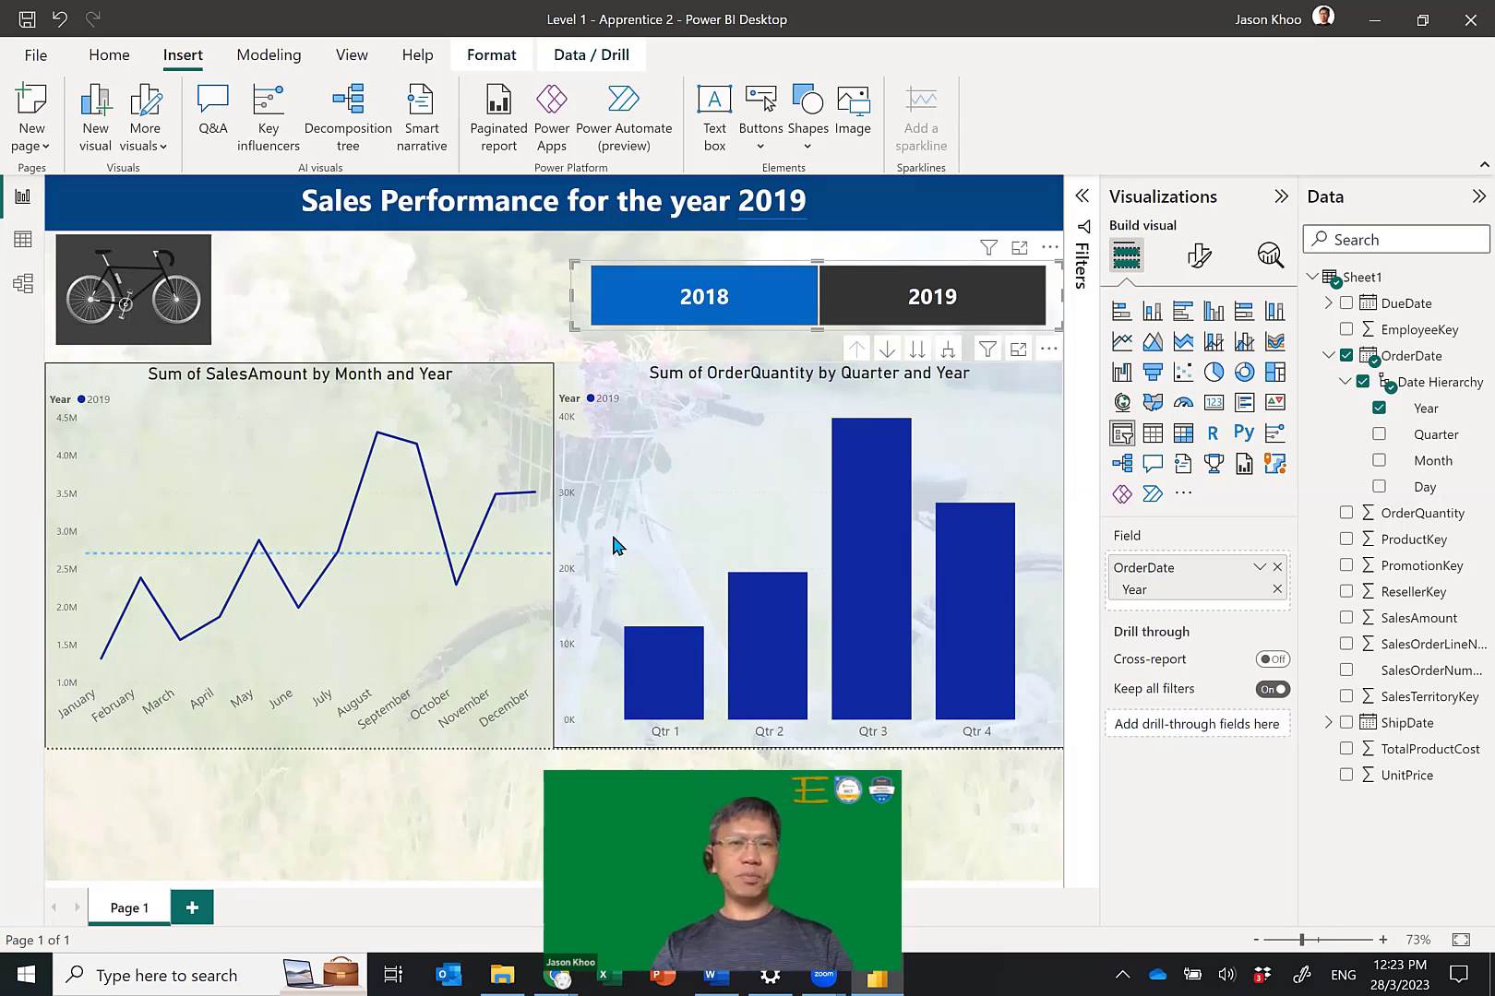
{"action": "left_click", "coordinate": [385, 289]}
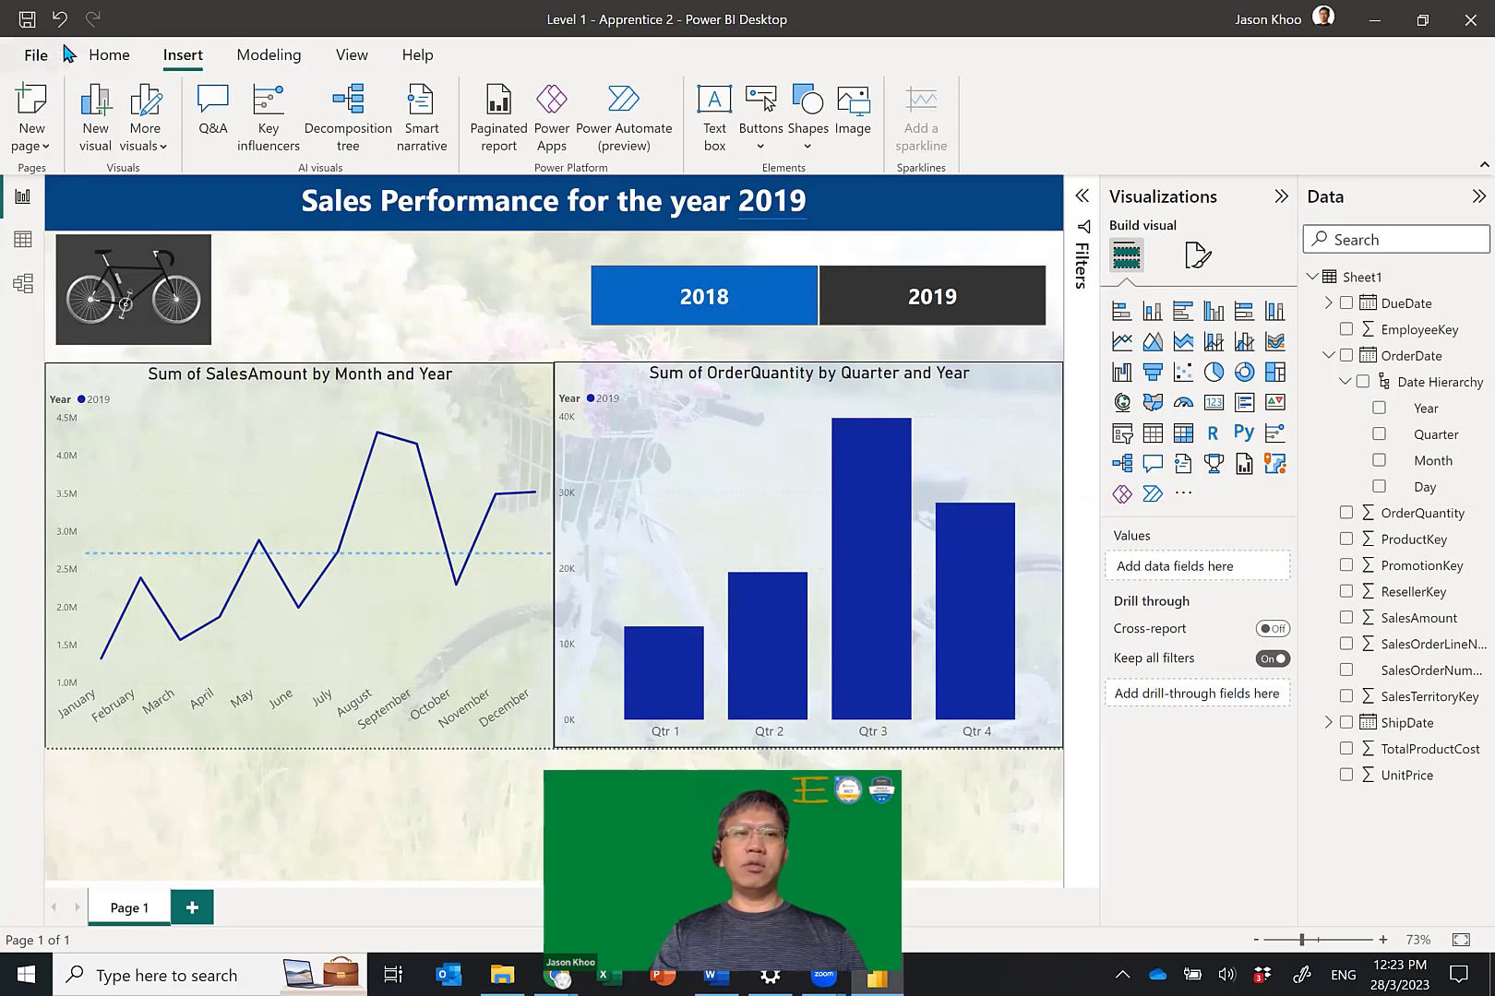
Save the report changes and publish the report to the PowerBI-Demo workspace.
{"action": "left_click", "coordinate": [116, 57]}
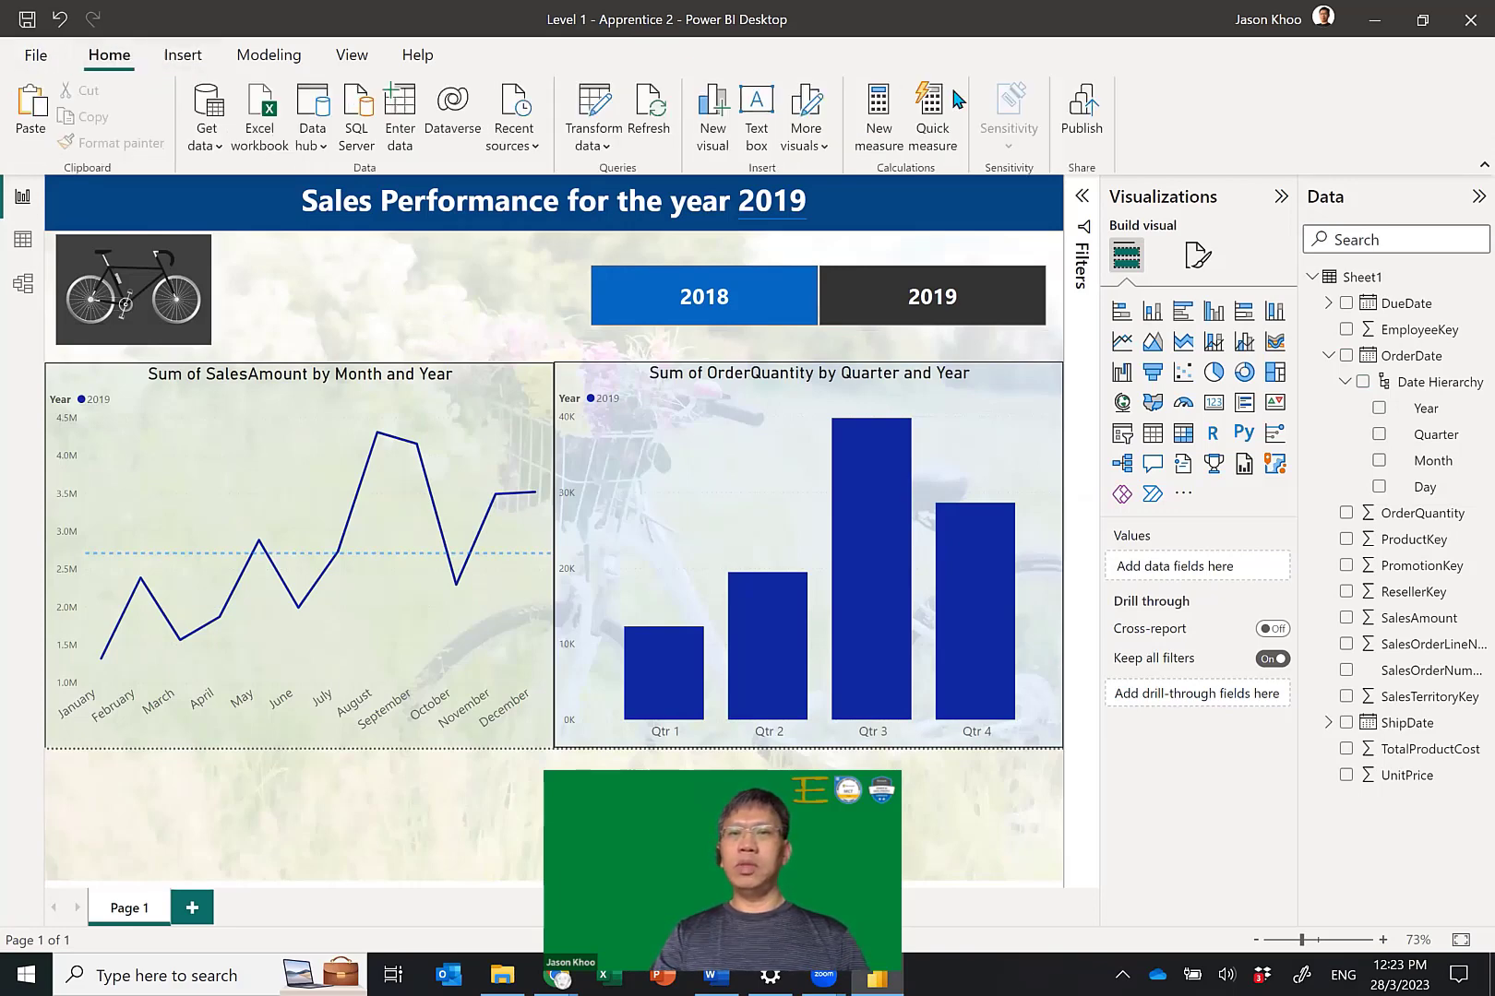
{"action": "left_click", "coordinate": [1082, 126]}
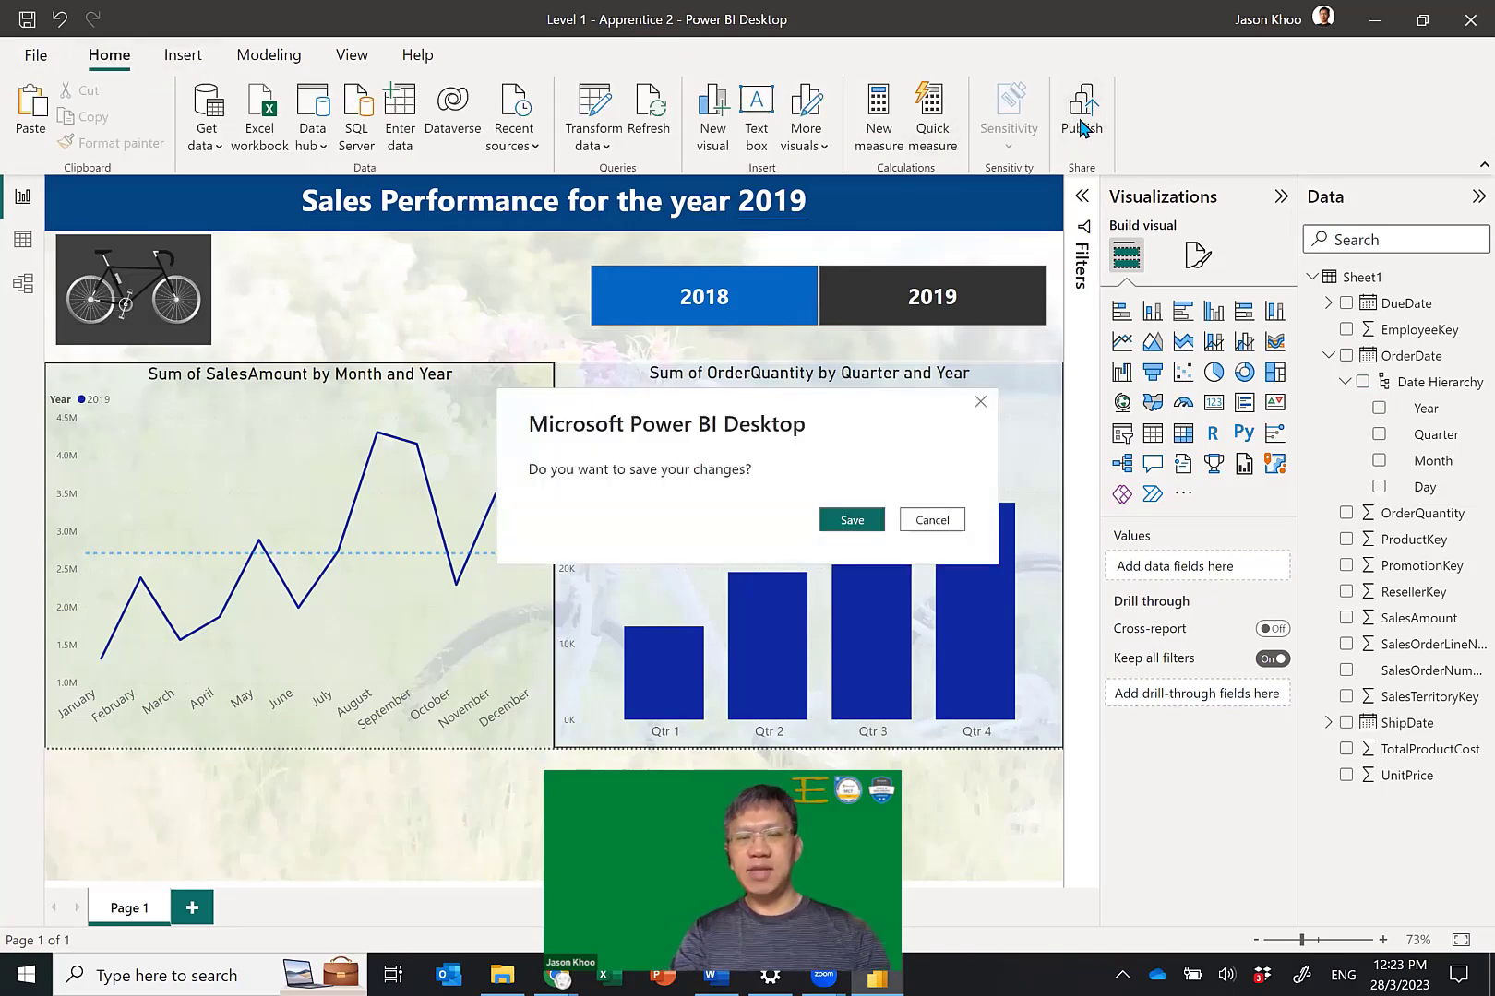
{"action": "left_click", "coordinate": [849, 520]}
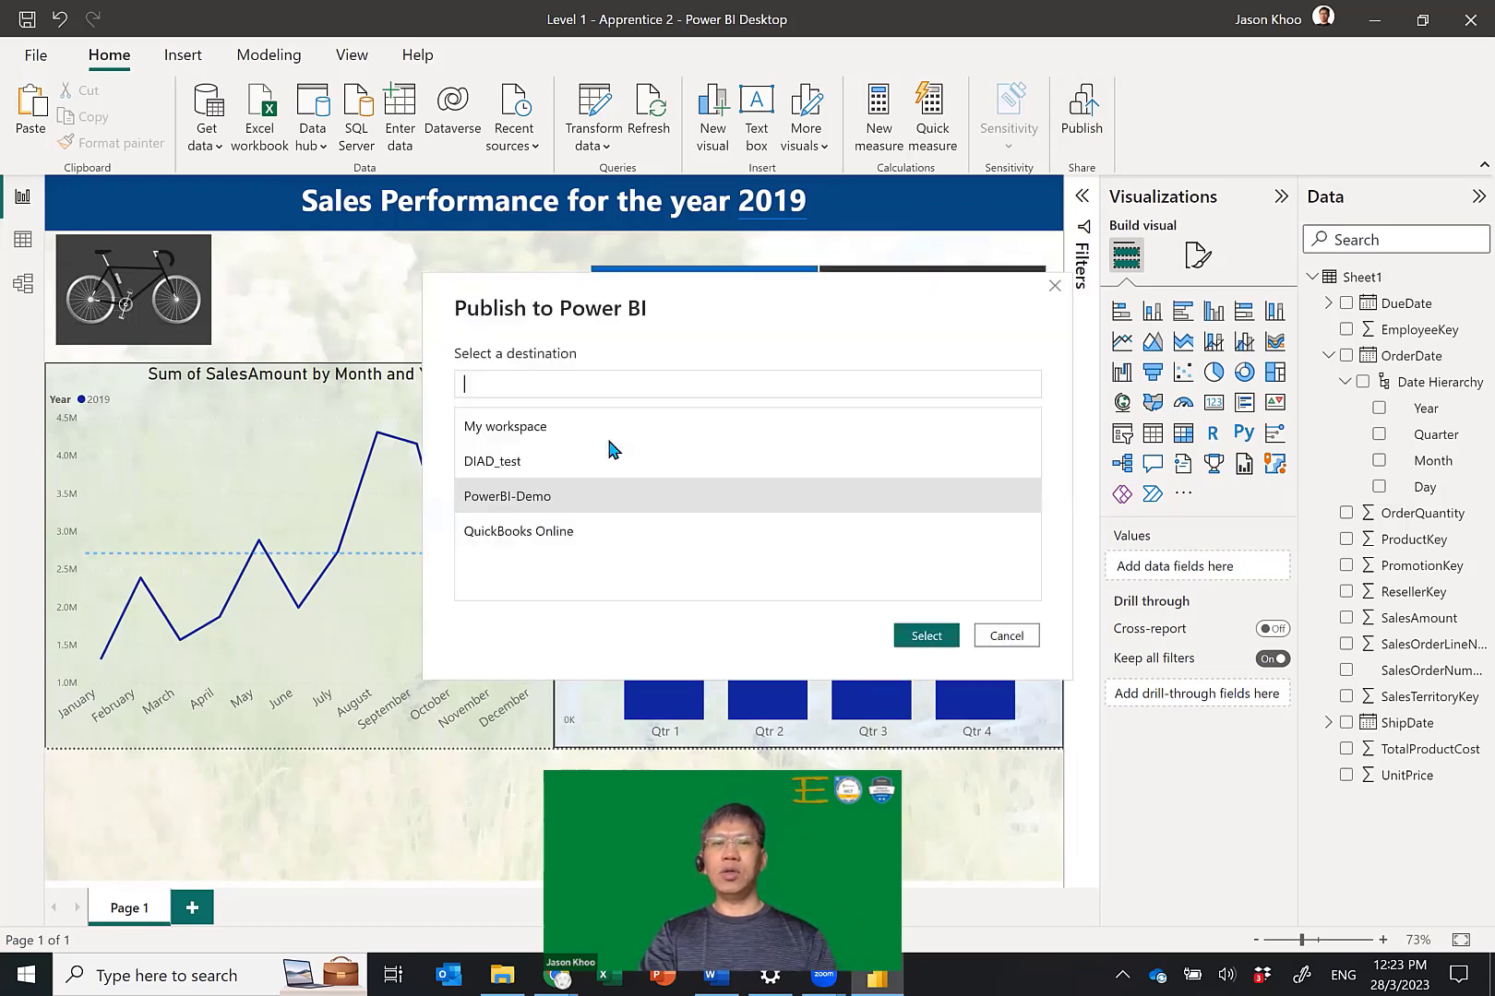
{"action": "left_click", "coordinate": [567, 498]}
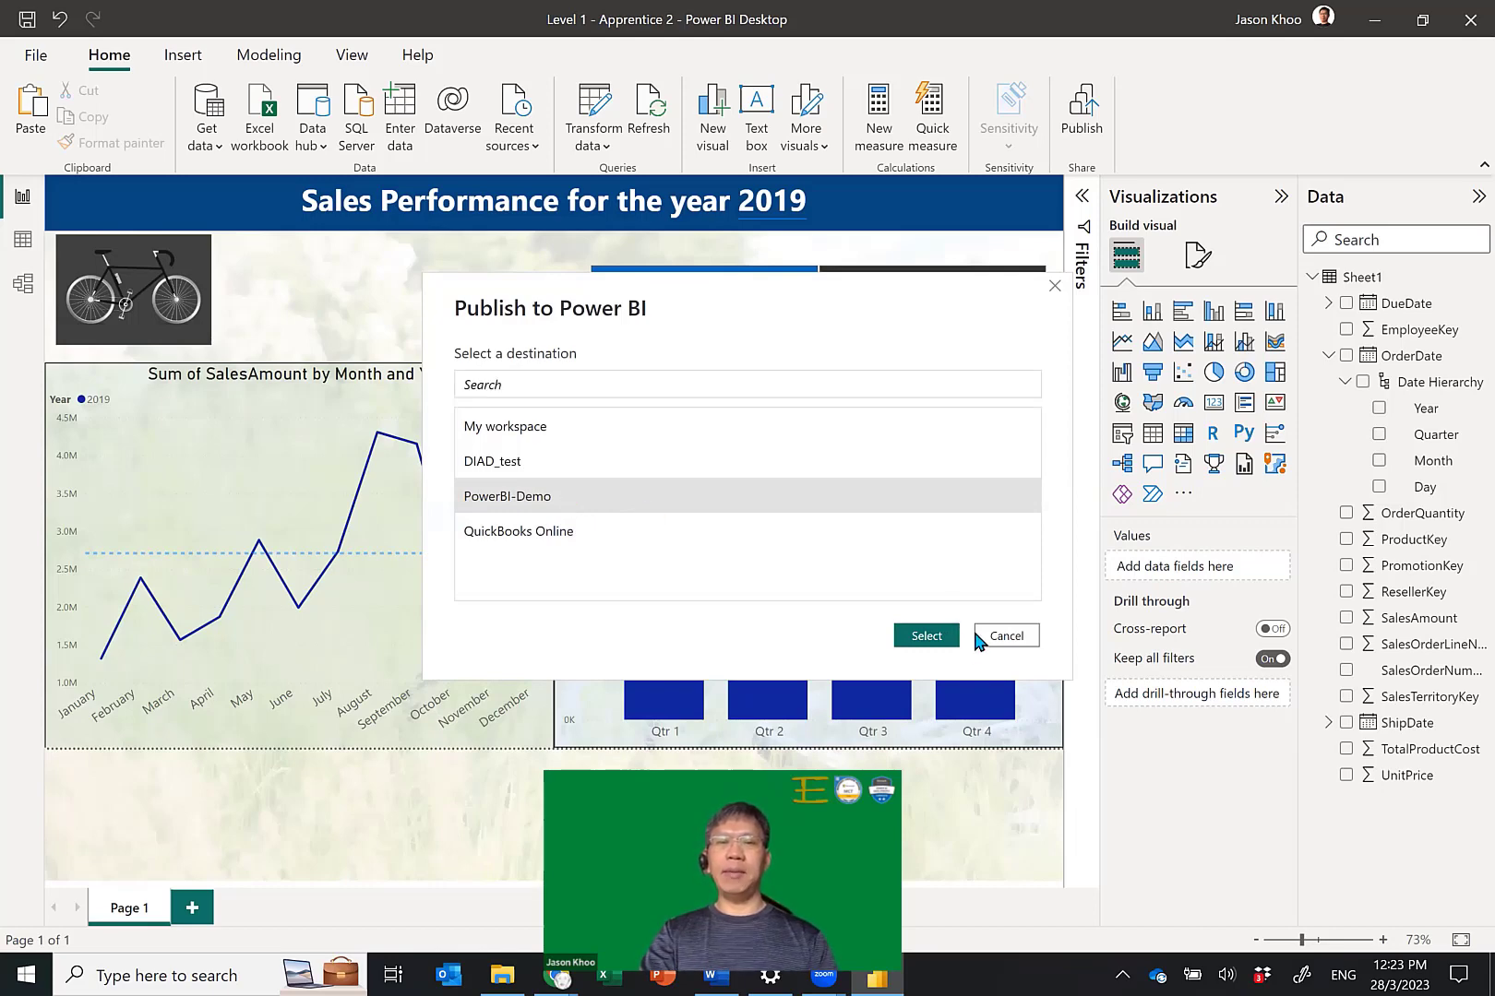
{"action": "left_click", "coordinate": [943, 634]}
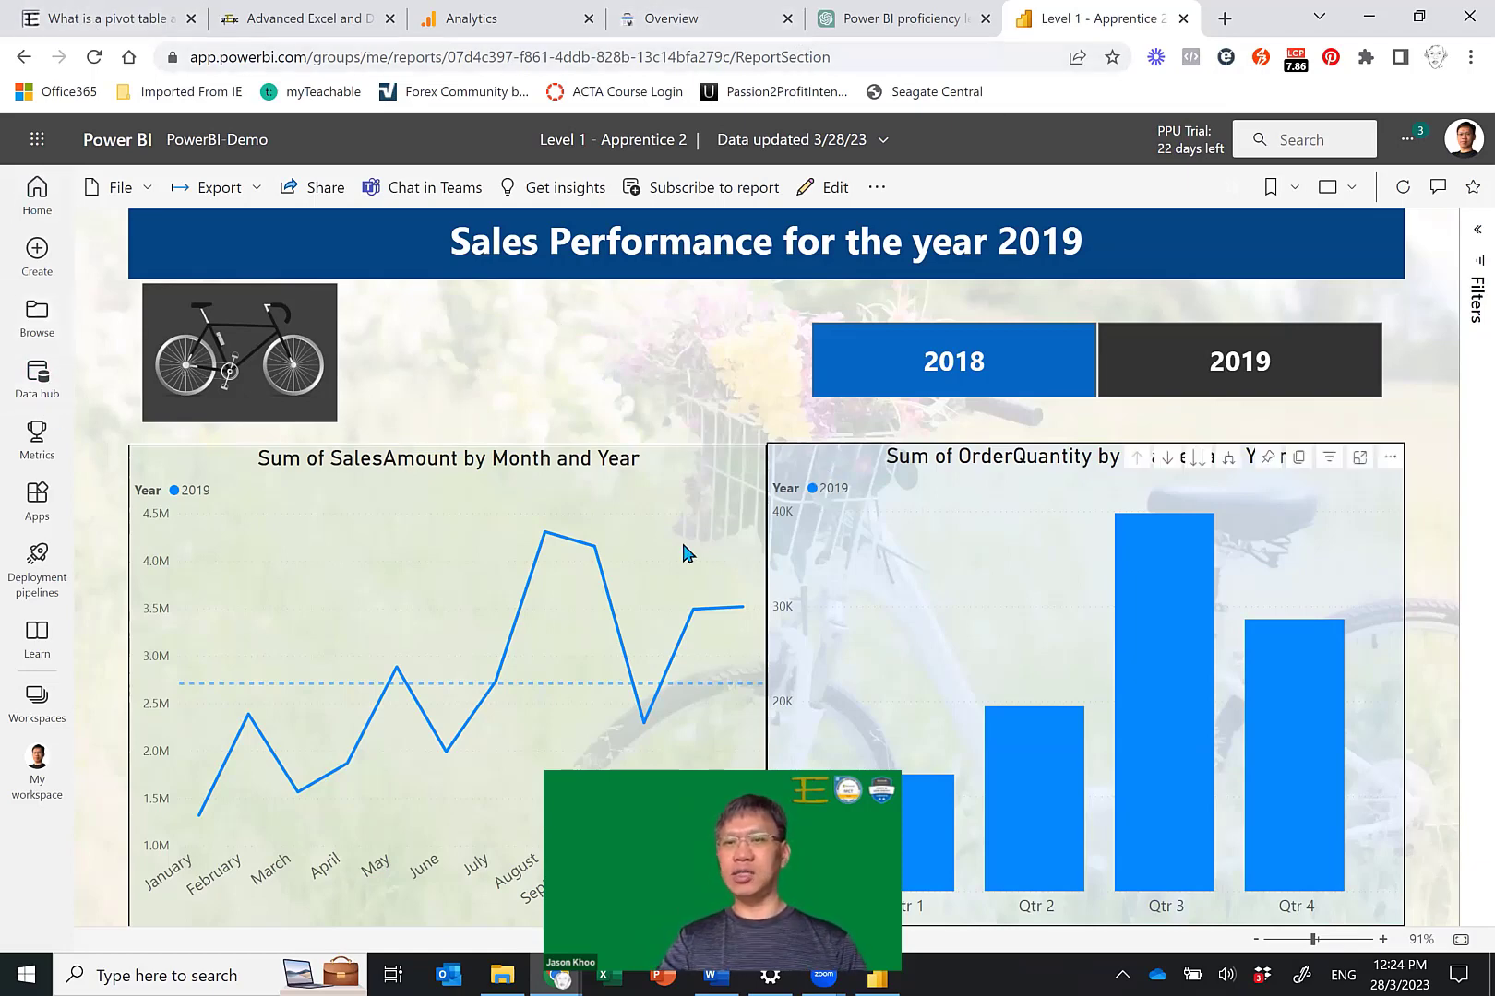
Show the published report full screen in the Power BI service and clear the 2019 slicer selection.
{"action": "left_click", "coordinate": [1352, 190]}
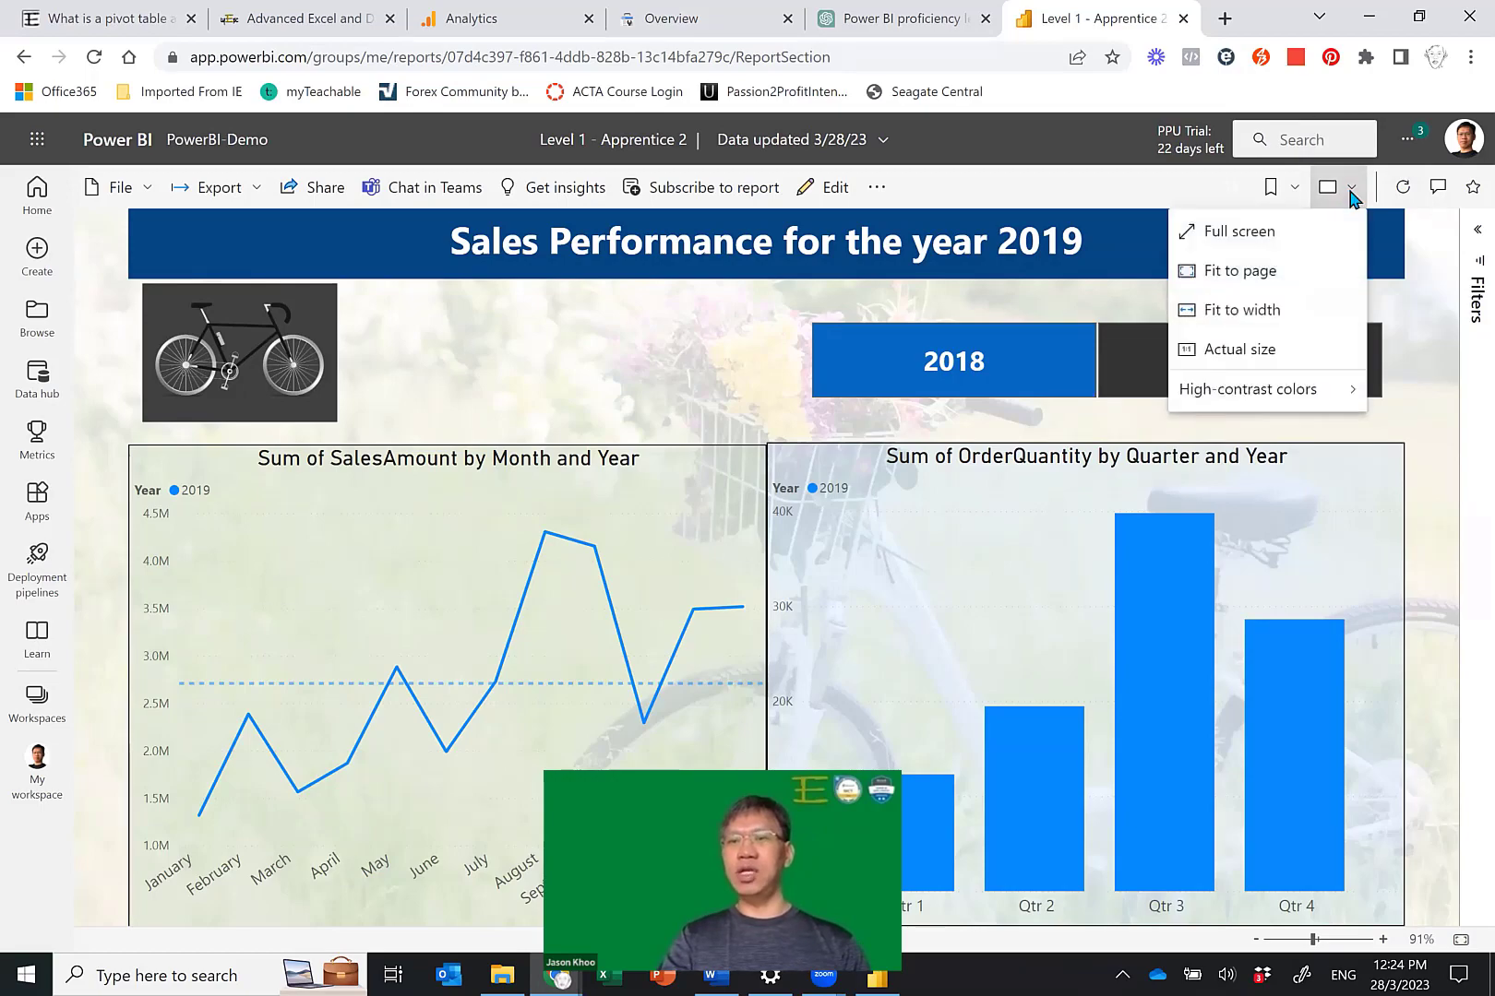
{"action": "left_click", "coordinate": [1218, 235]}
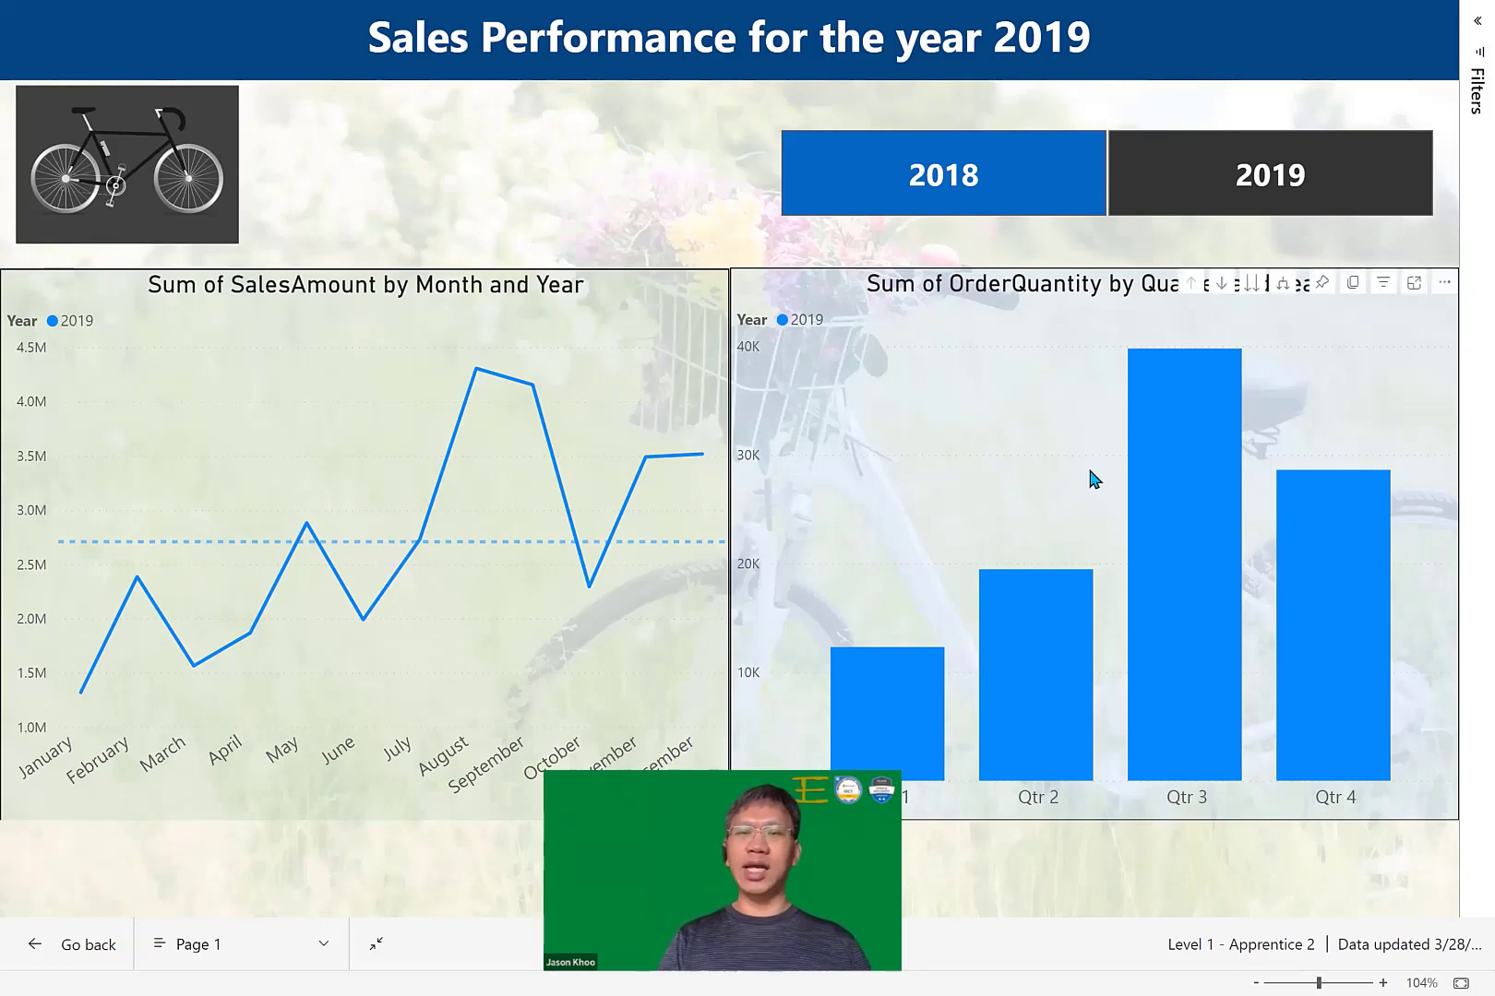
{"action": "left_click", "coordinate": [1255, 181]}
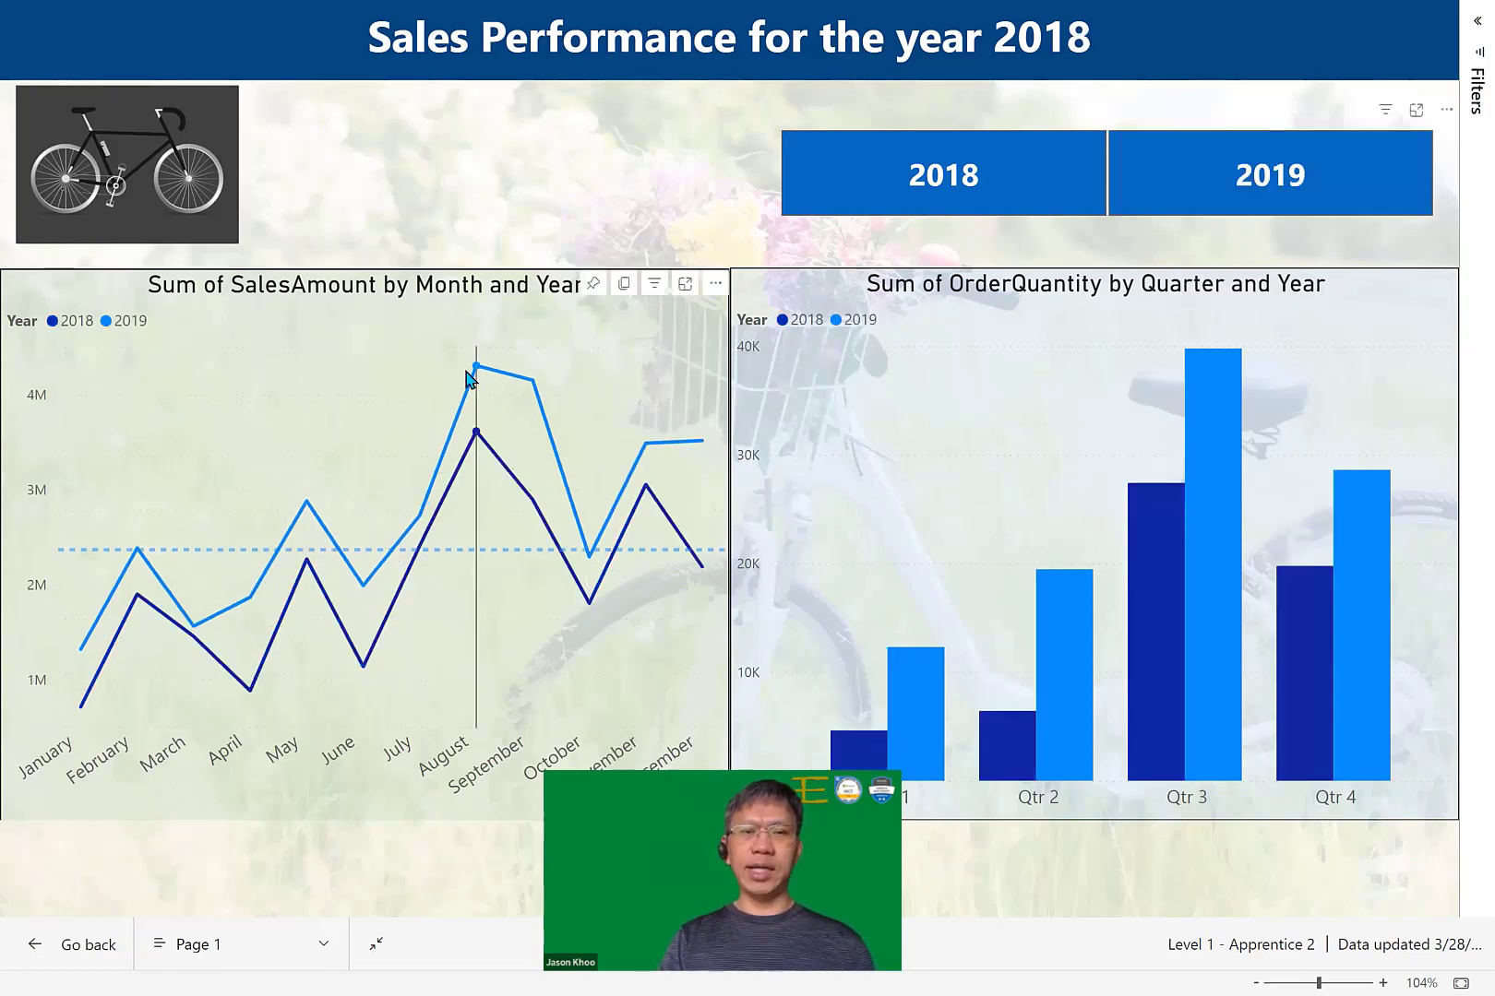
Inspect the monthly values of the SalesAmount line chart, enlarge it in focus mode and return to the report.
{"action": "mouse_move", "coordinate": [527, 567]}
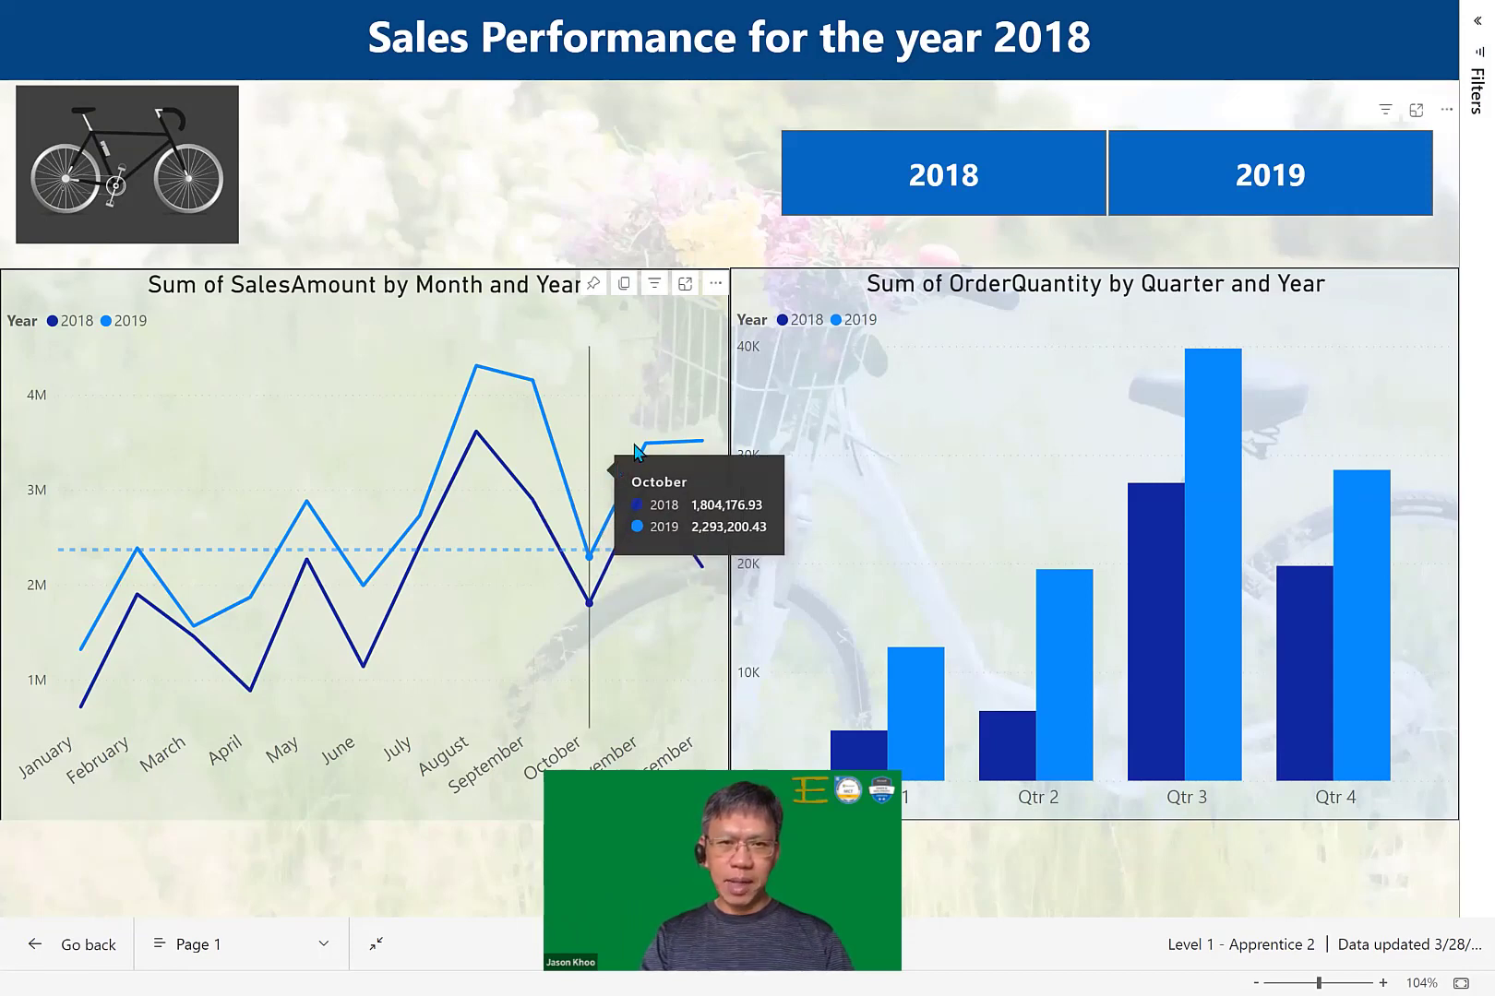
{"action": "left_click", "coordinate": [685, 290]}
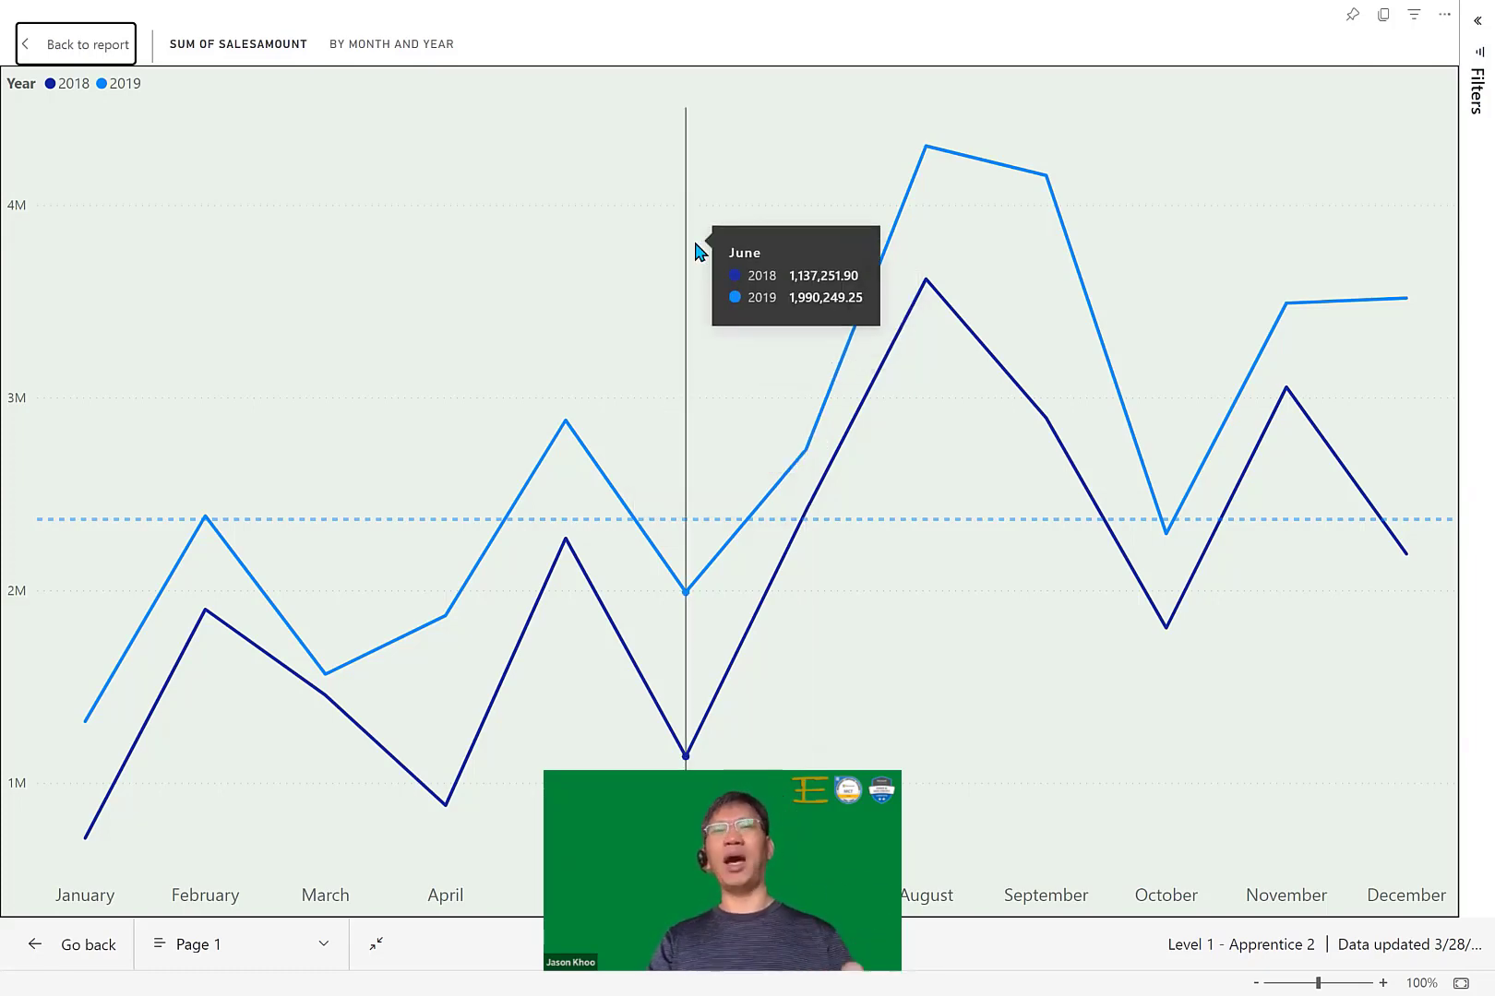
{"action": "left_click", "coordinate": [96, 46]}
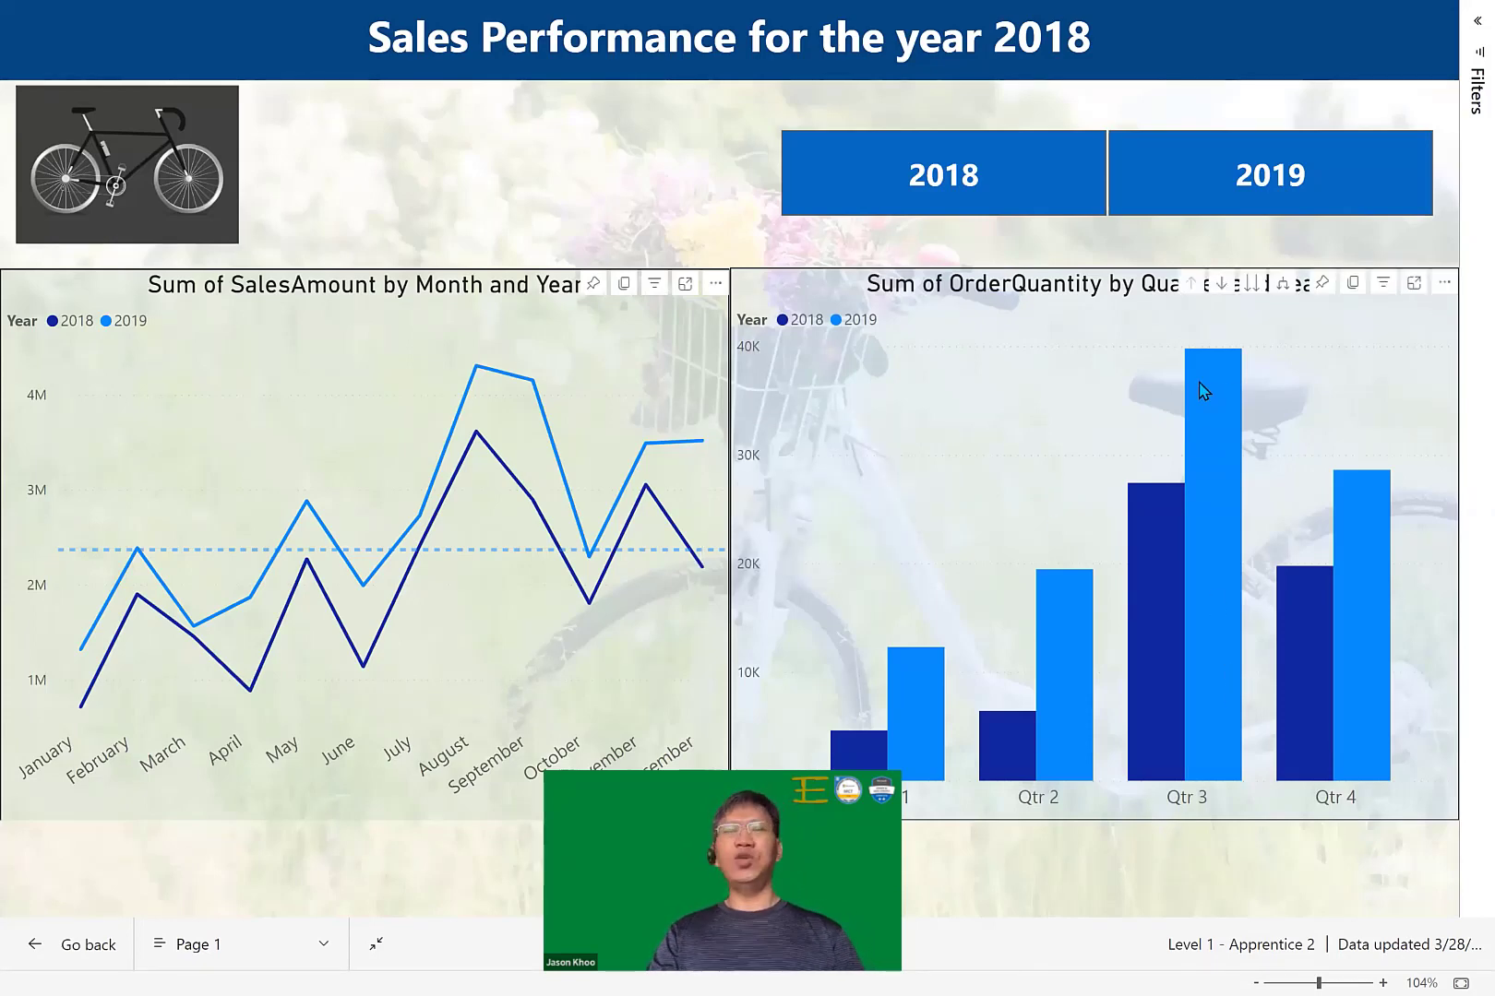
View the OrderQuantity chart expanded to quarter and month, then at month level only, drilling back up to quarters each time.
{"action": "mouse_move", "coordinate": [1192, 388]}
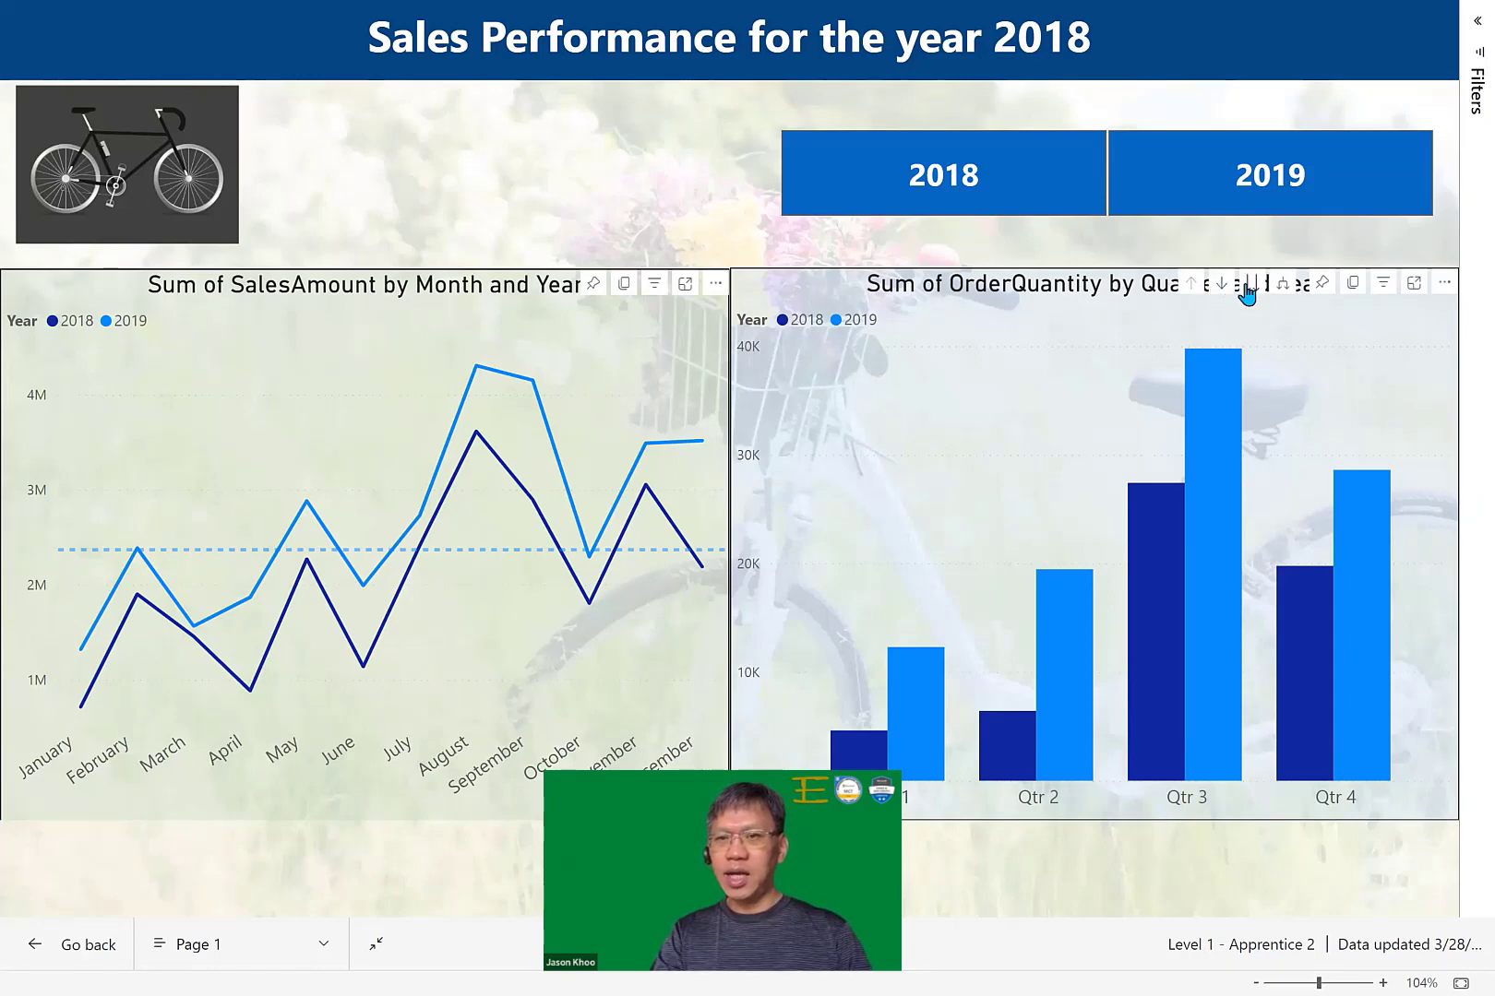
{"action": "left_click", "coordinate": [1281, 286]}
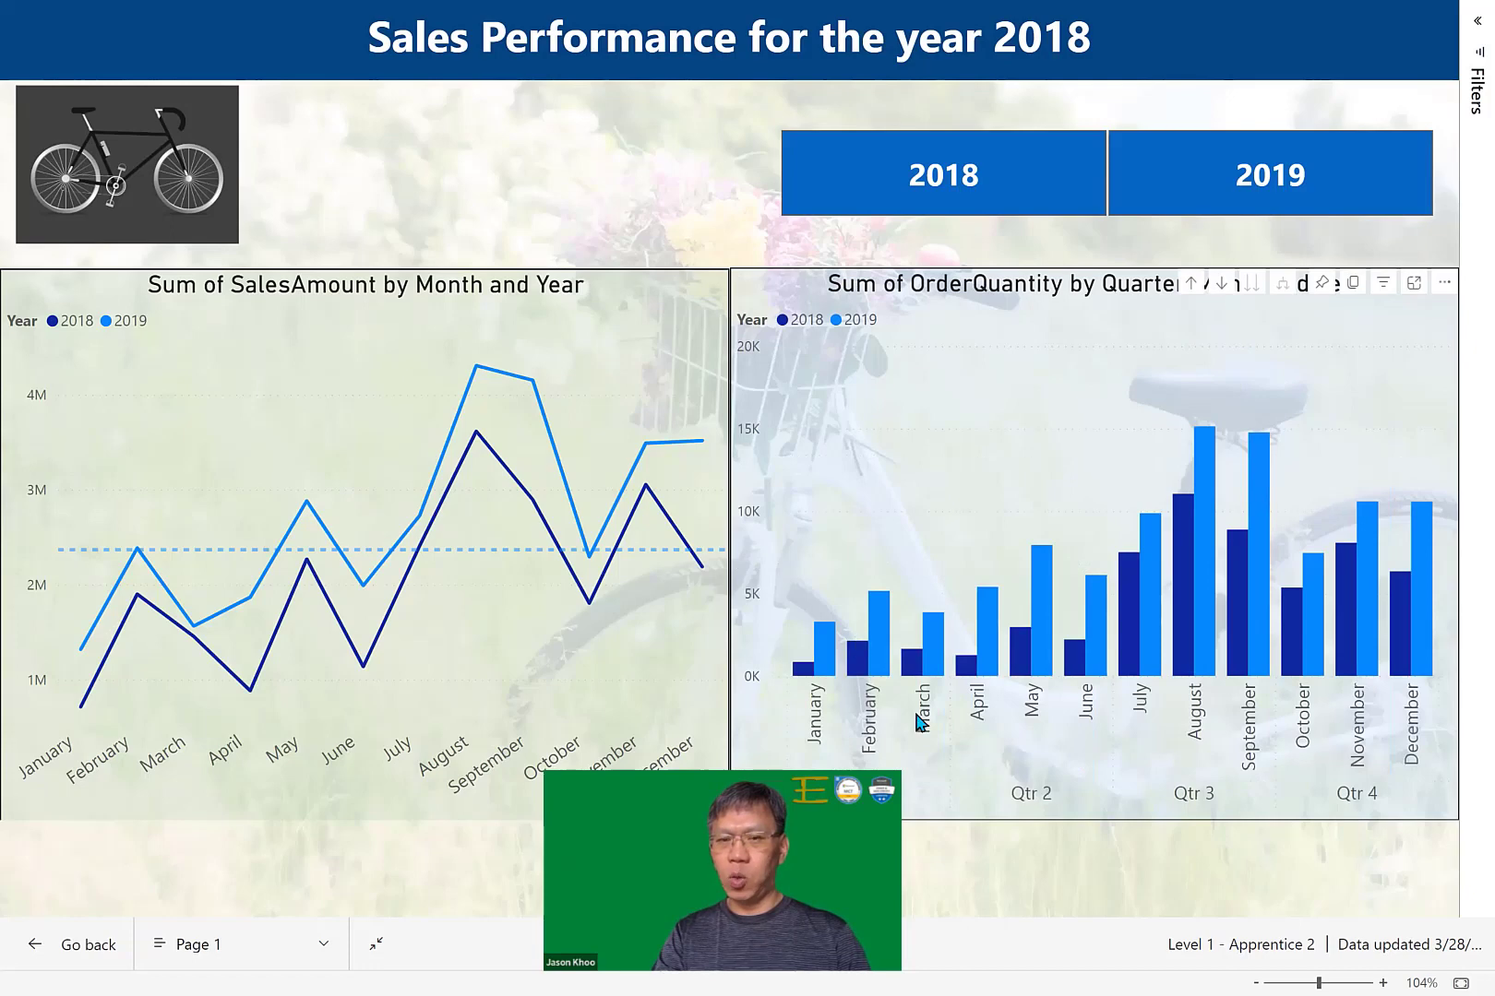
{"action": "left_click", "coordinate": [1191, 286]}
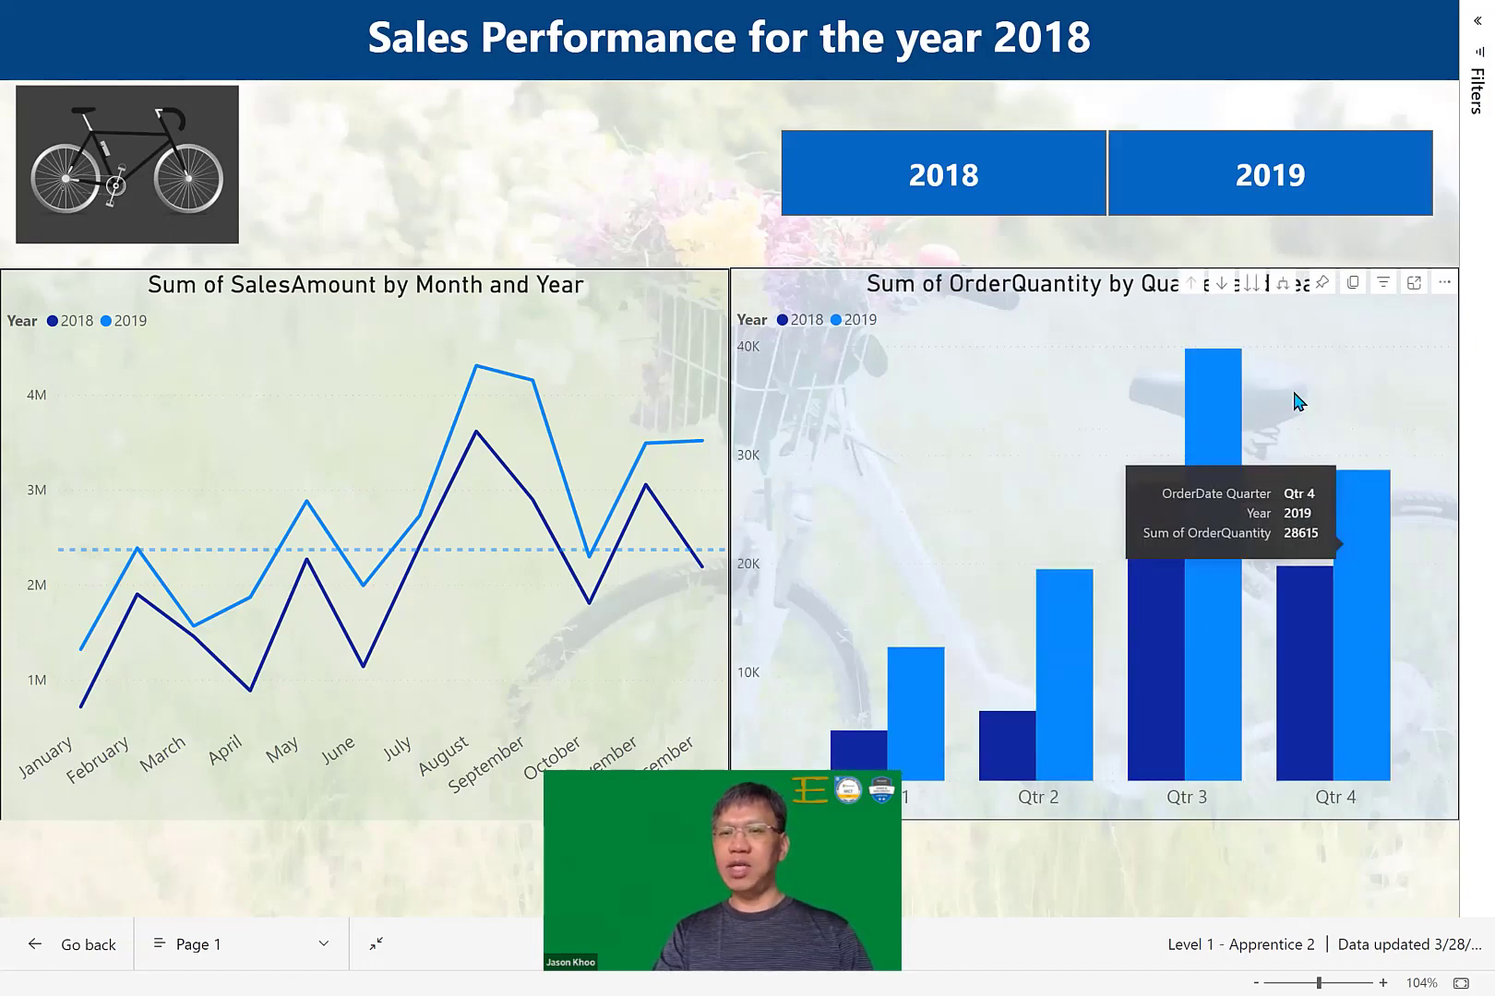
{"action": "left_click", "coordinate": [1253, 288]}
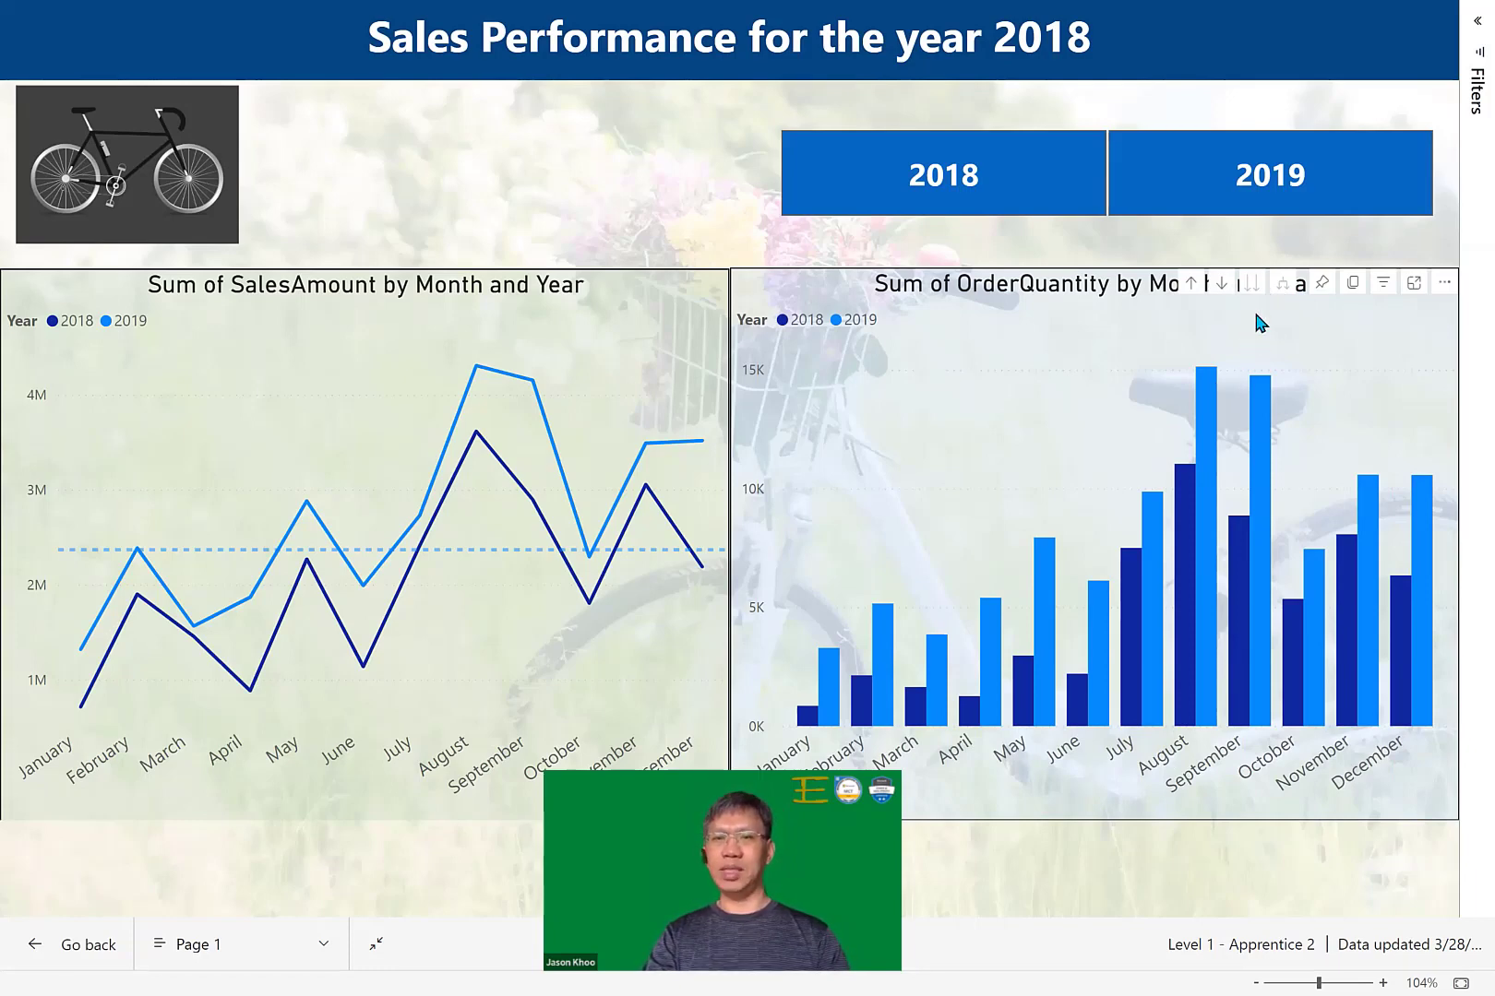
{"action": "left_click", "coordinate": [1188, 282]}
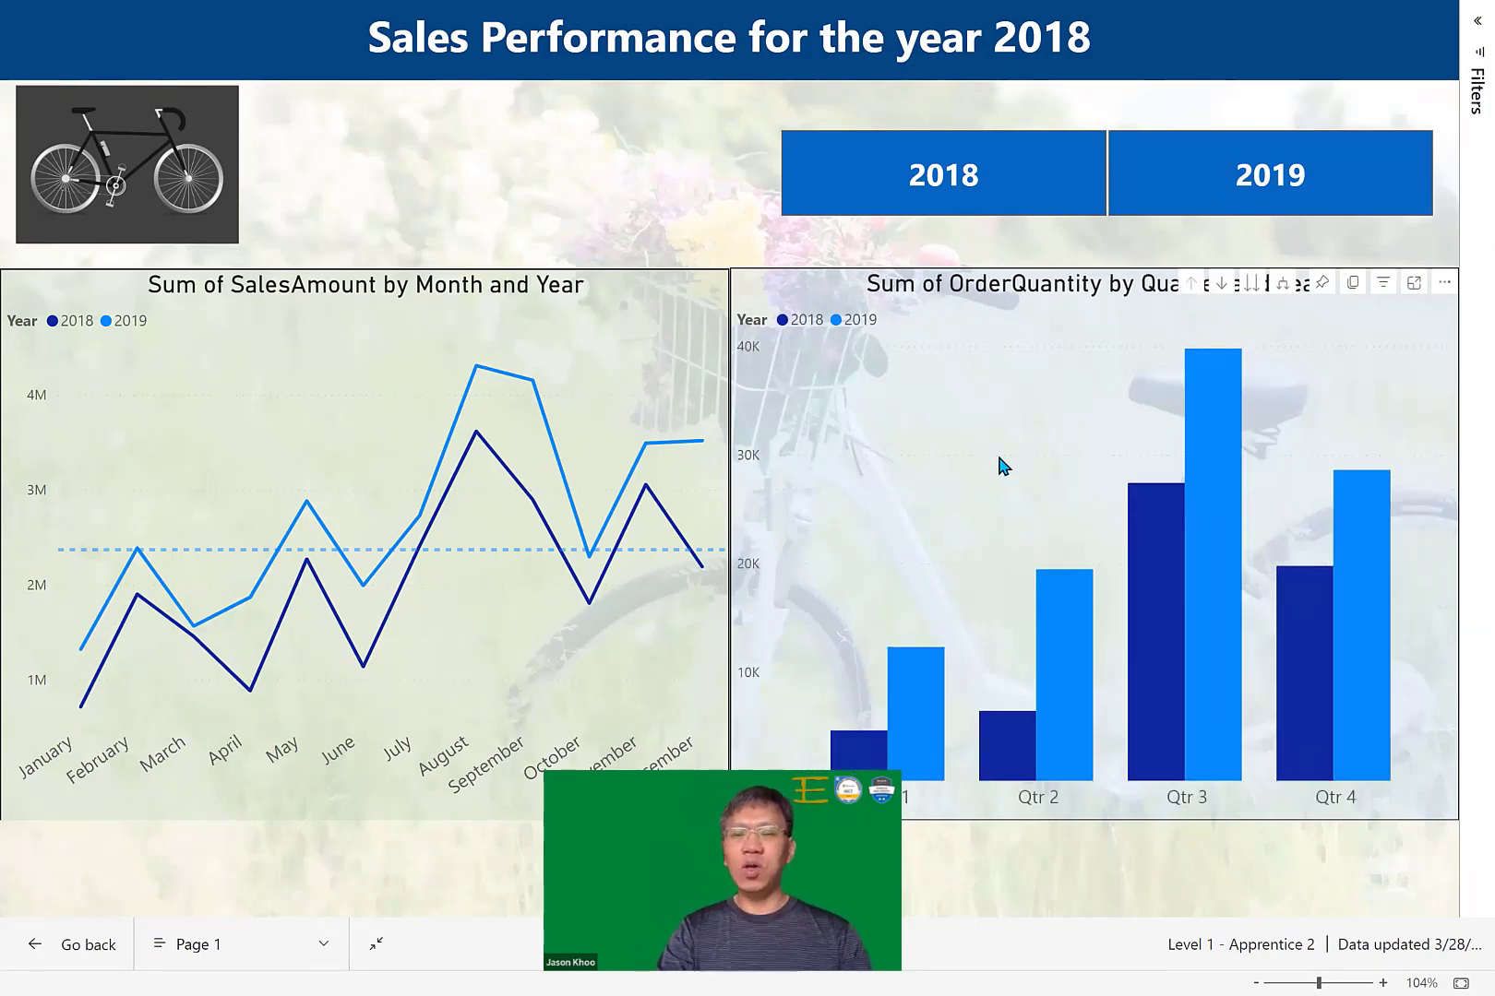
Turn on drill mode for the OrderQuantity chart, drill into Qtr 3 to examine its months, and drill back up to quarters.
{"action": "left_click", "coordinate": [1221, 286]}
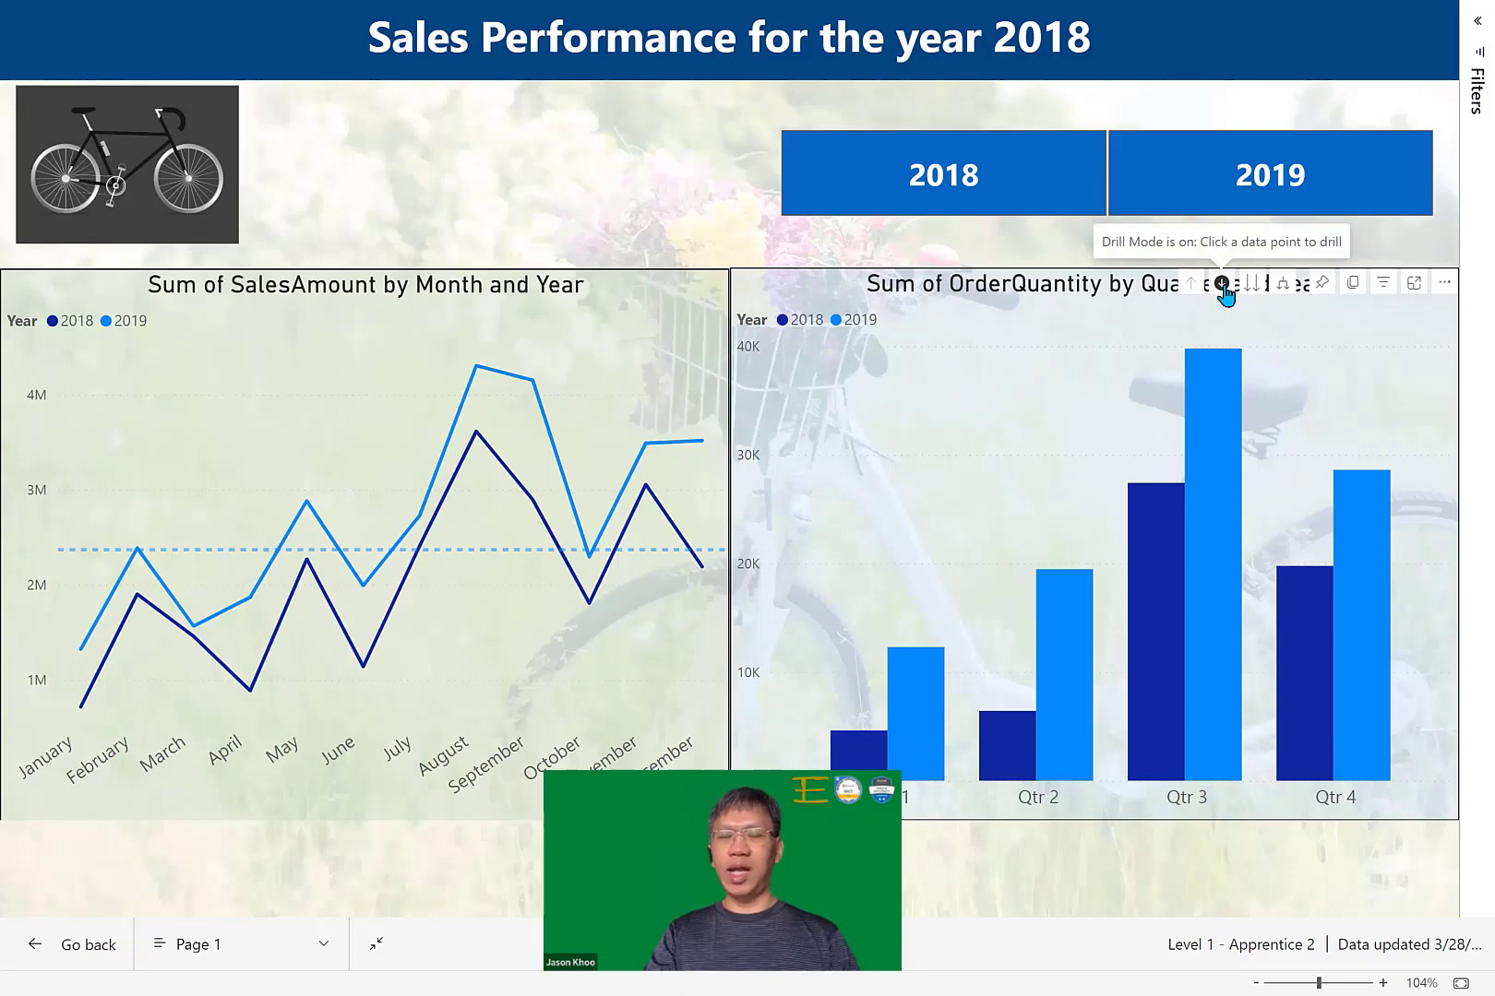
{"action": "mouse_move", "coordinate": [1219, 596]}
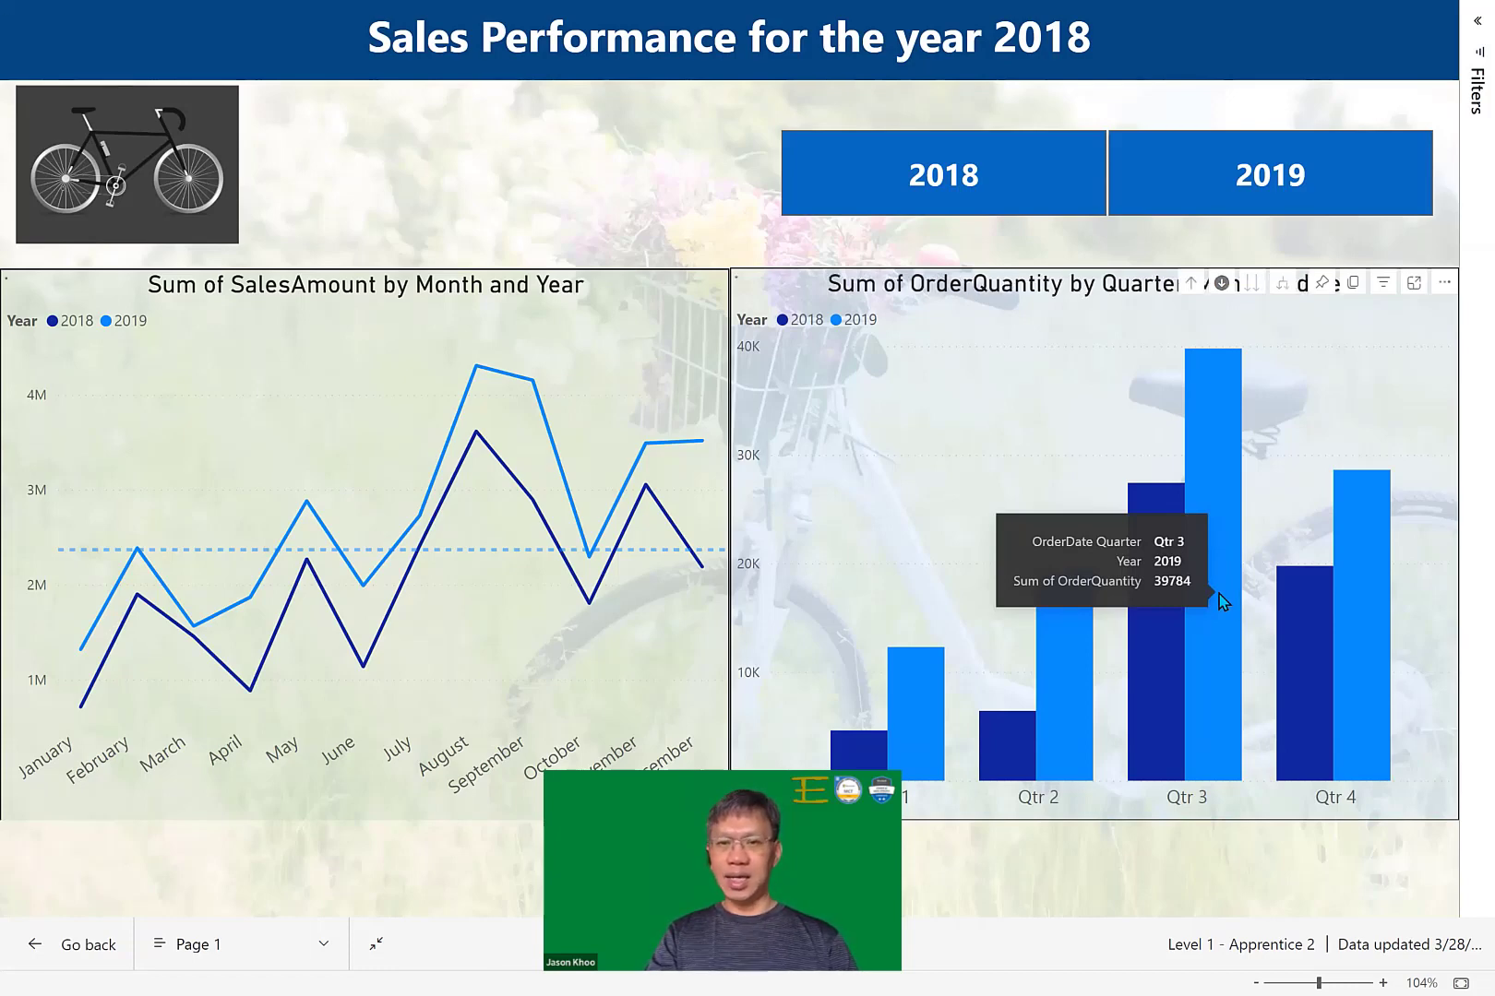
{"action": "left_click", "coordinate": [1219, 597]}
{"action": "mouse_move", "coordinate": [853, 568]}
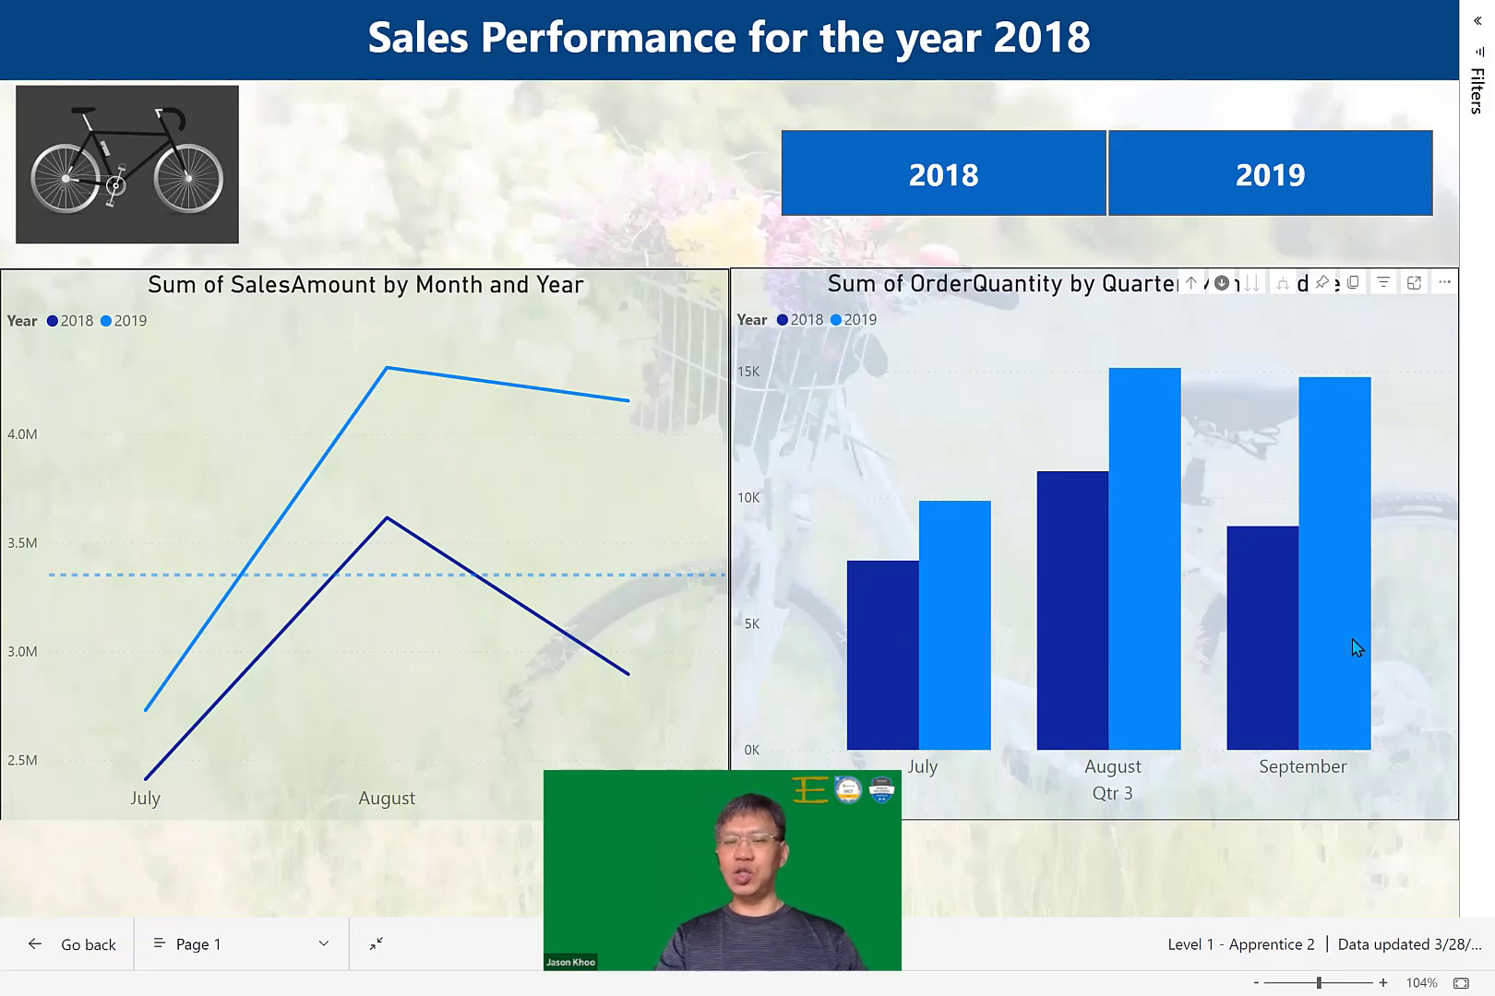
{"action": "mouse_move", "coordinate": [1358, 649]}
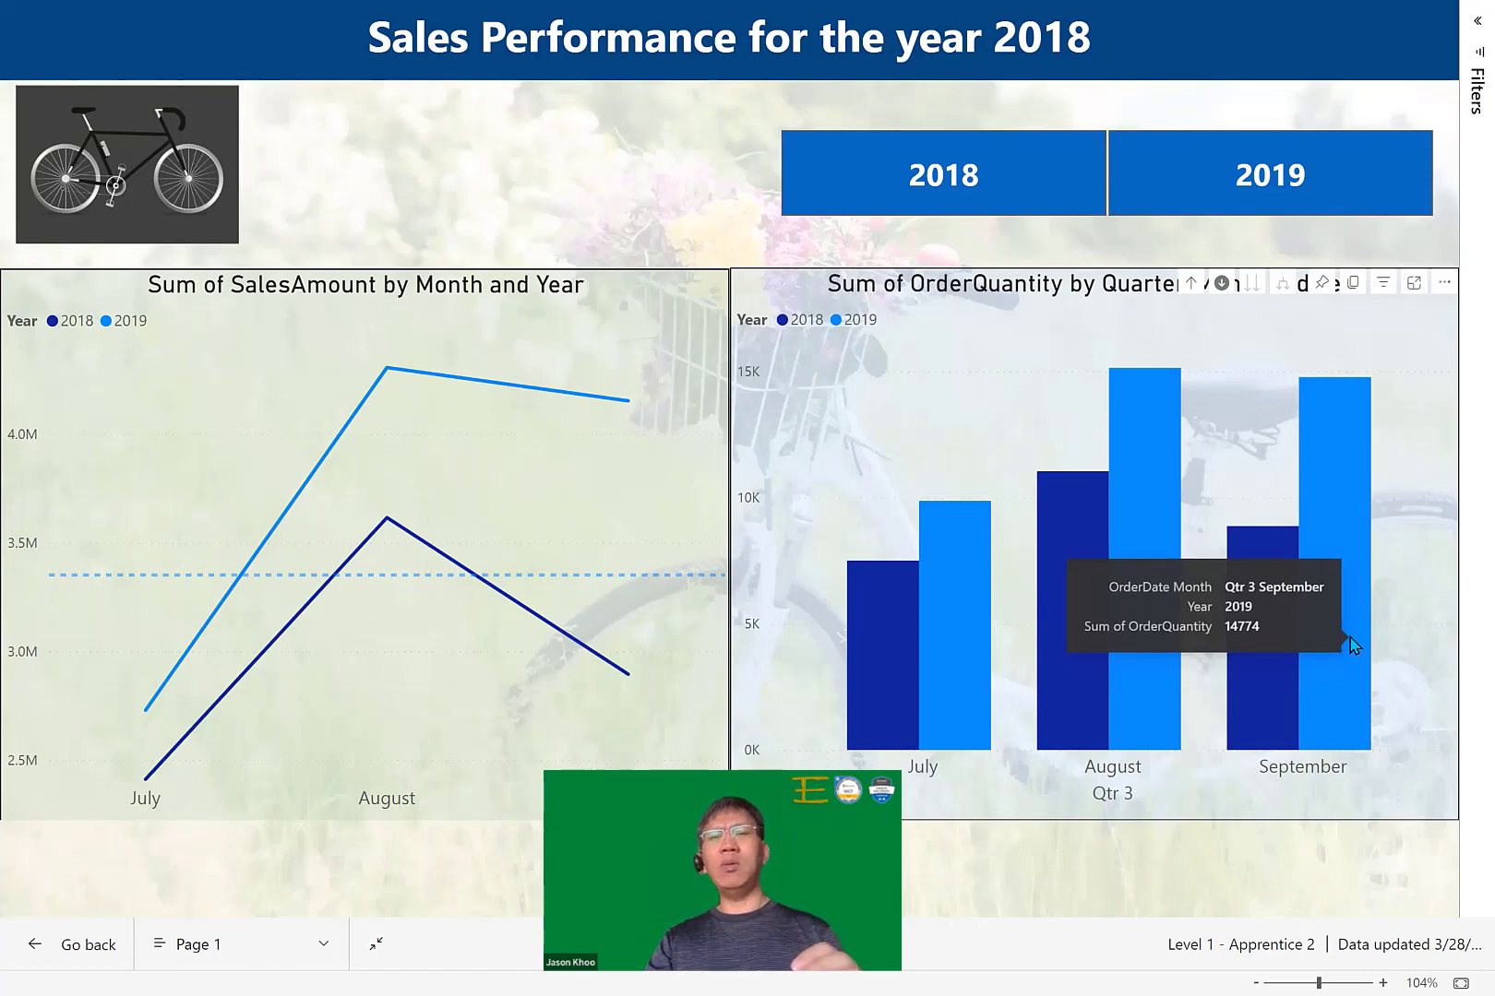
{"action": "left_click", "coordinate": [1195, 288]}
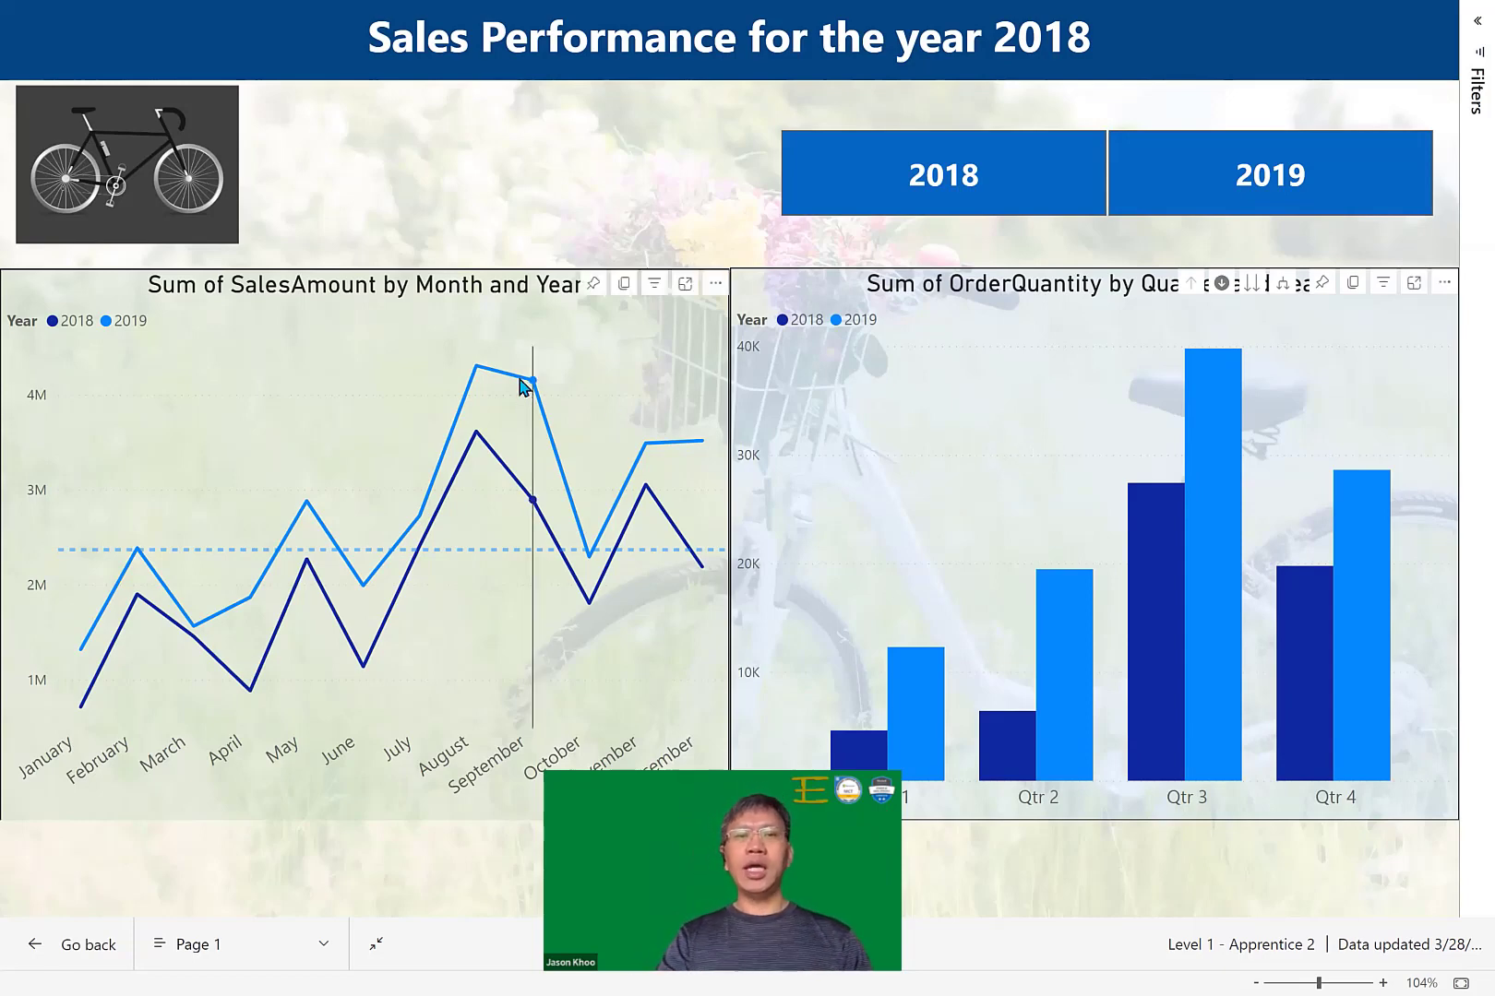
Check the September values on the SalesAmount line chart and exit full screen.
{"action": "mouse_move", "coordinate": [519, 379]}
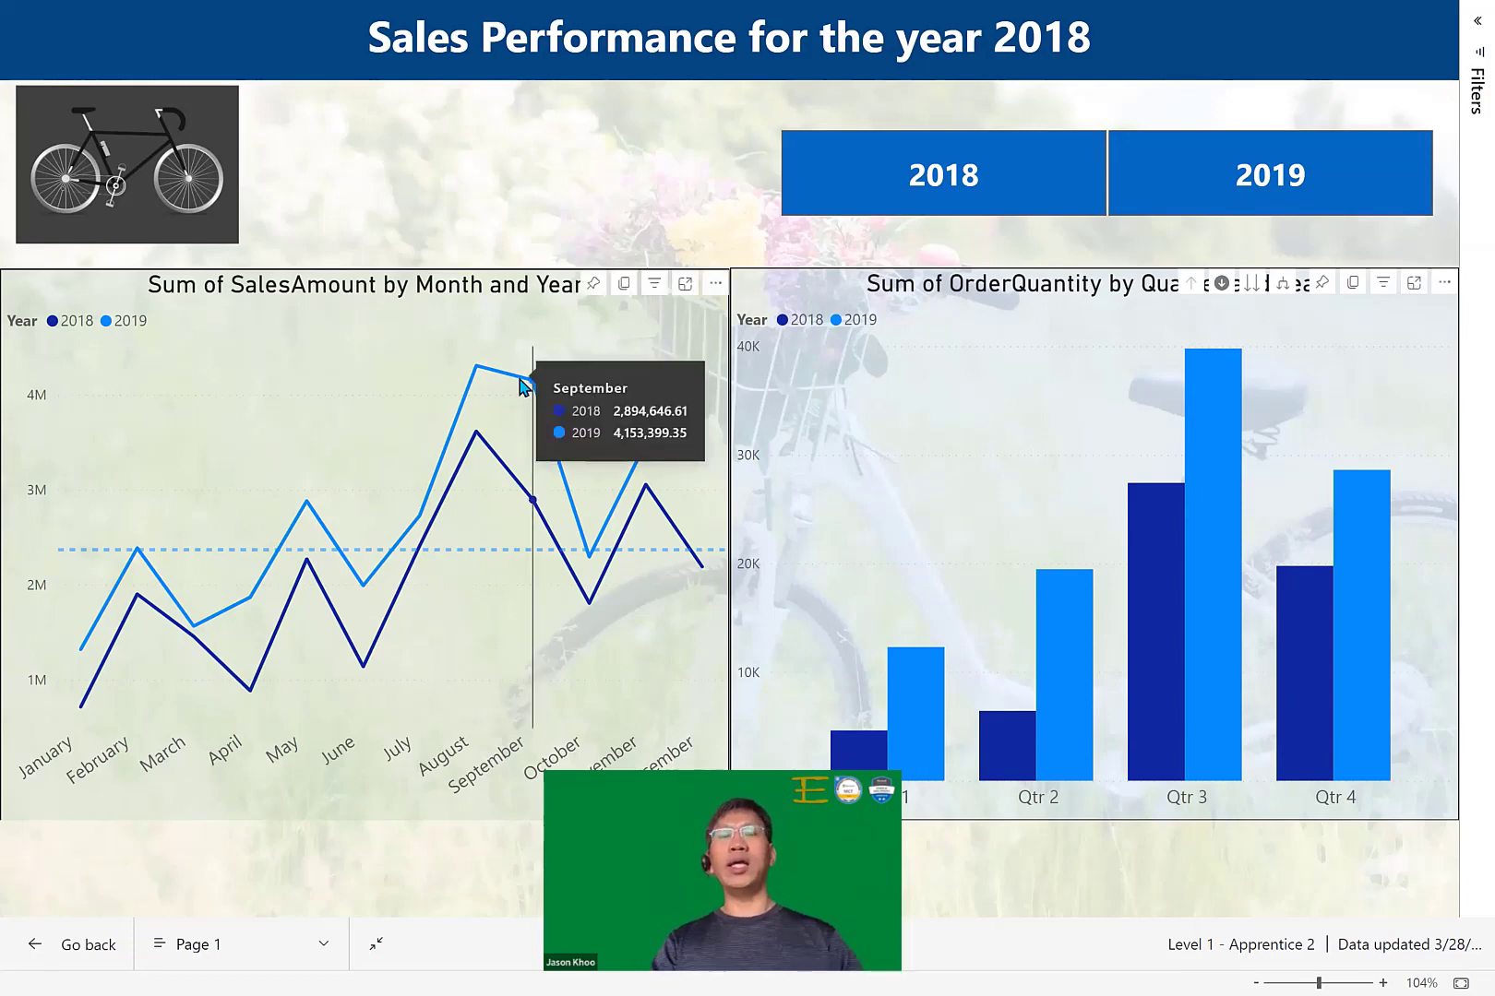
{"action": "key", "text": "Escape"}
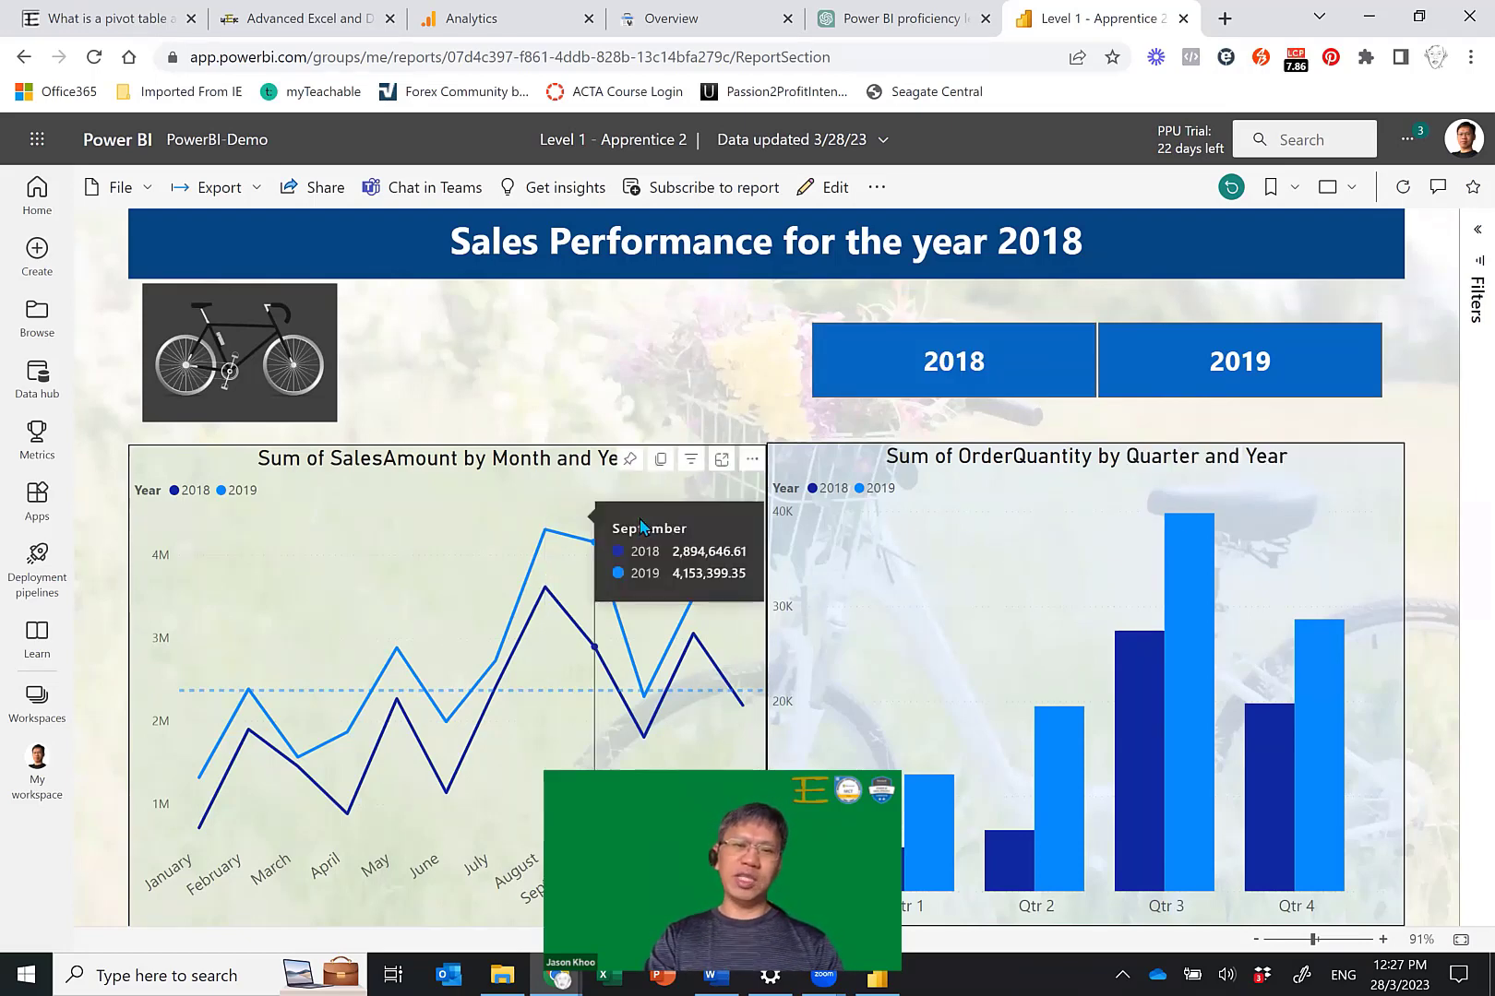
{"action": "mouse_move", "coordinate": [641, 526]}
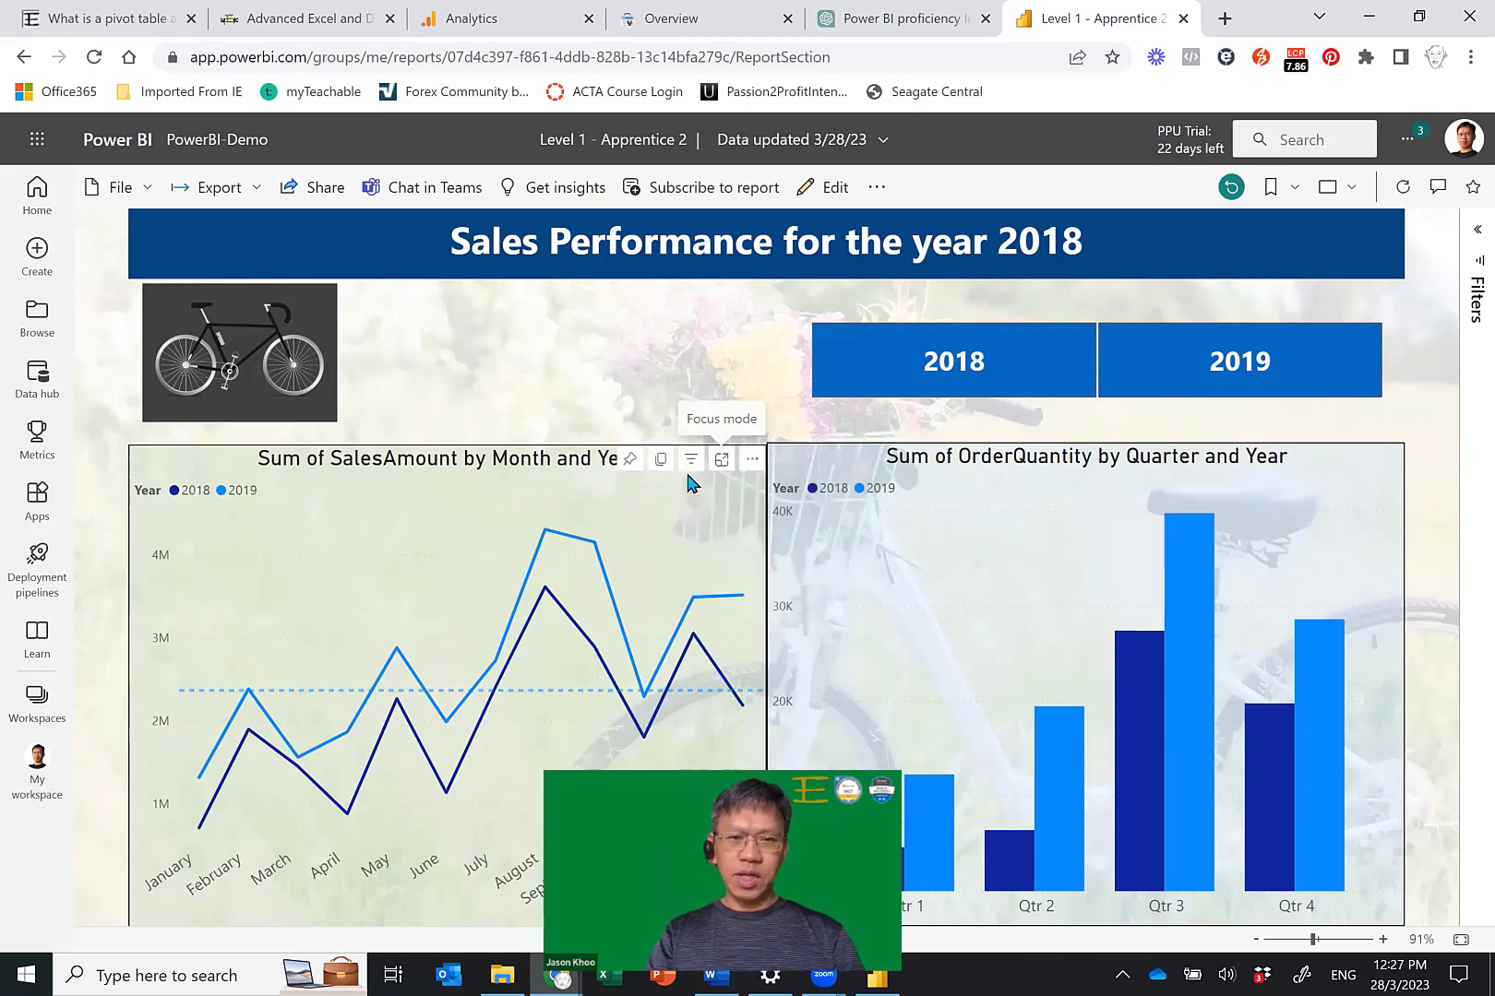
Start pinning the SalesAmount line chart to a new dashboard.
{"action": "left_click", "coordinate": [631, 464]}
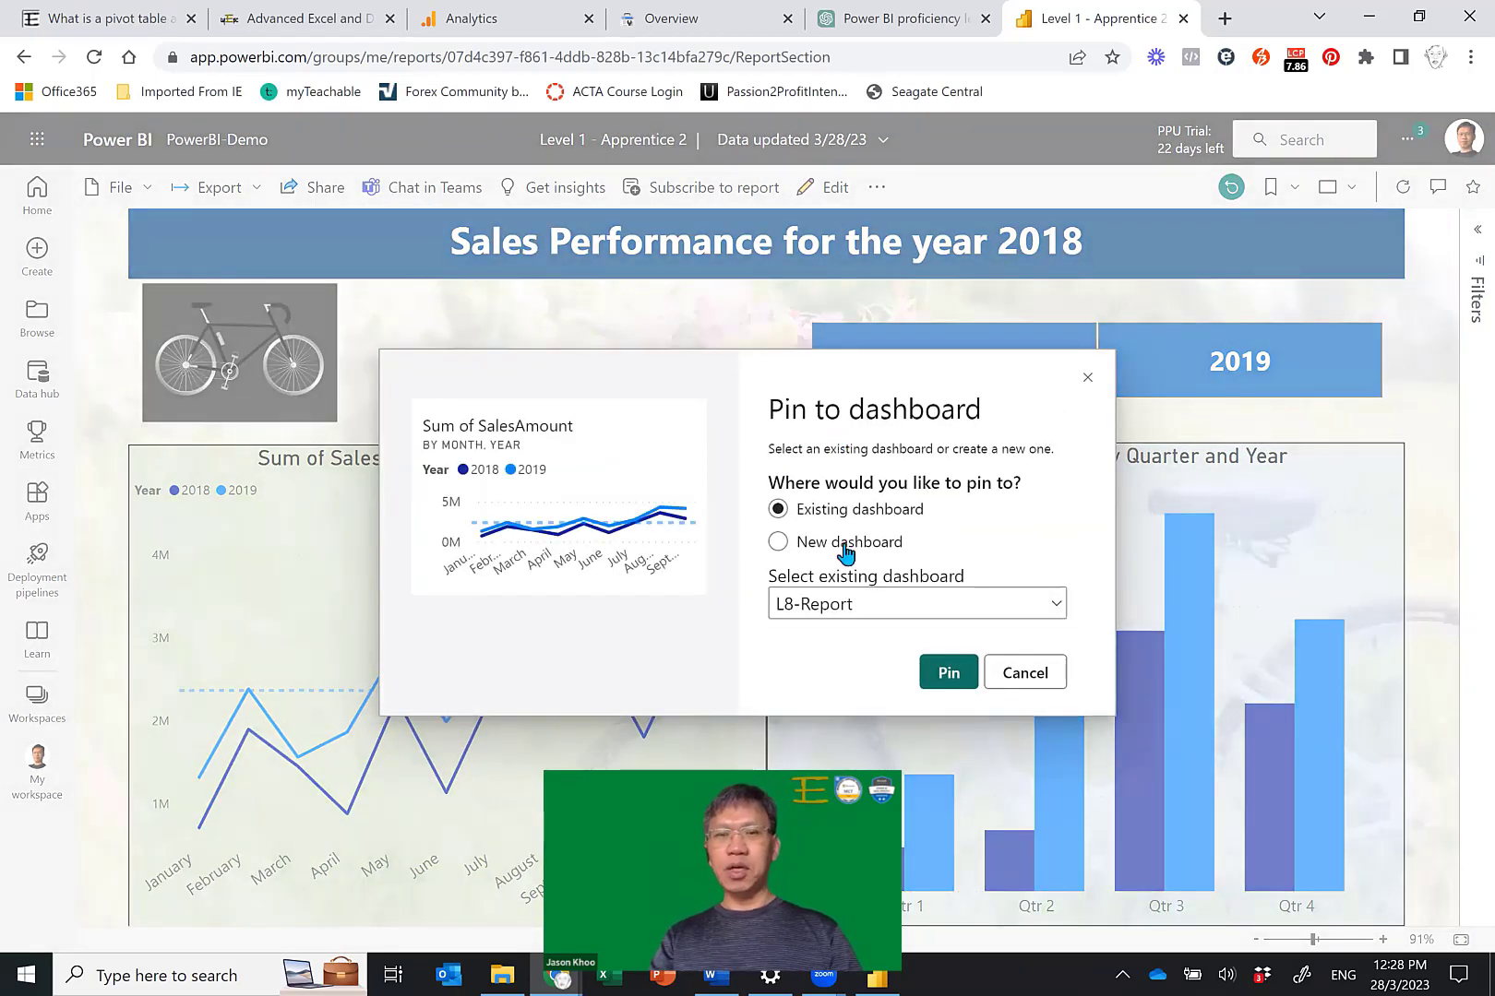
{"action": "left_click", "coordinate": [779, 542]}
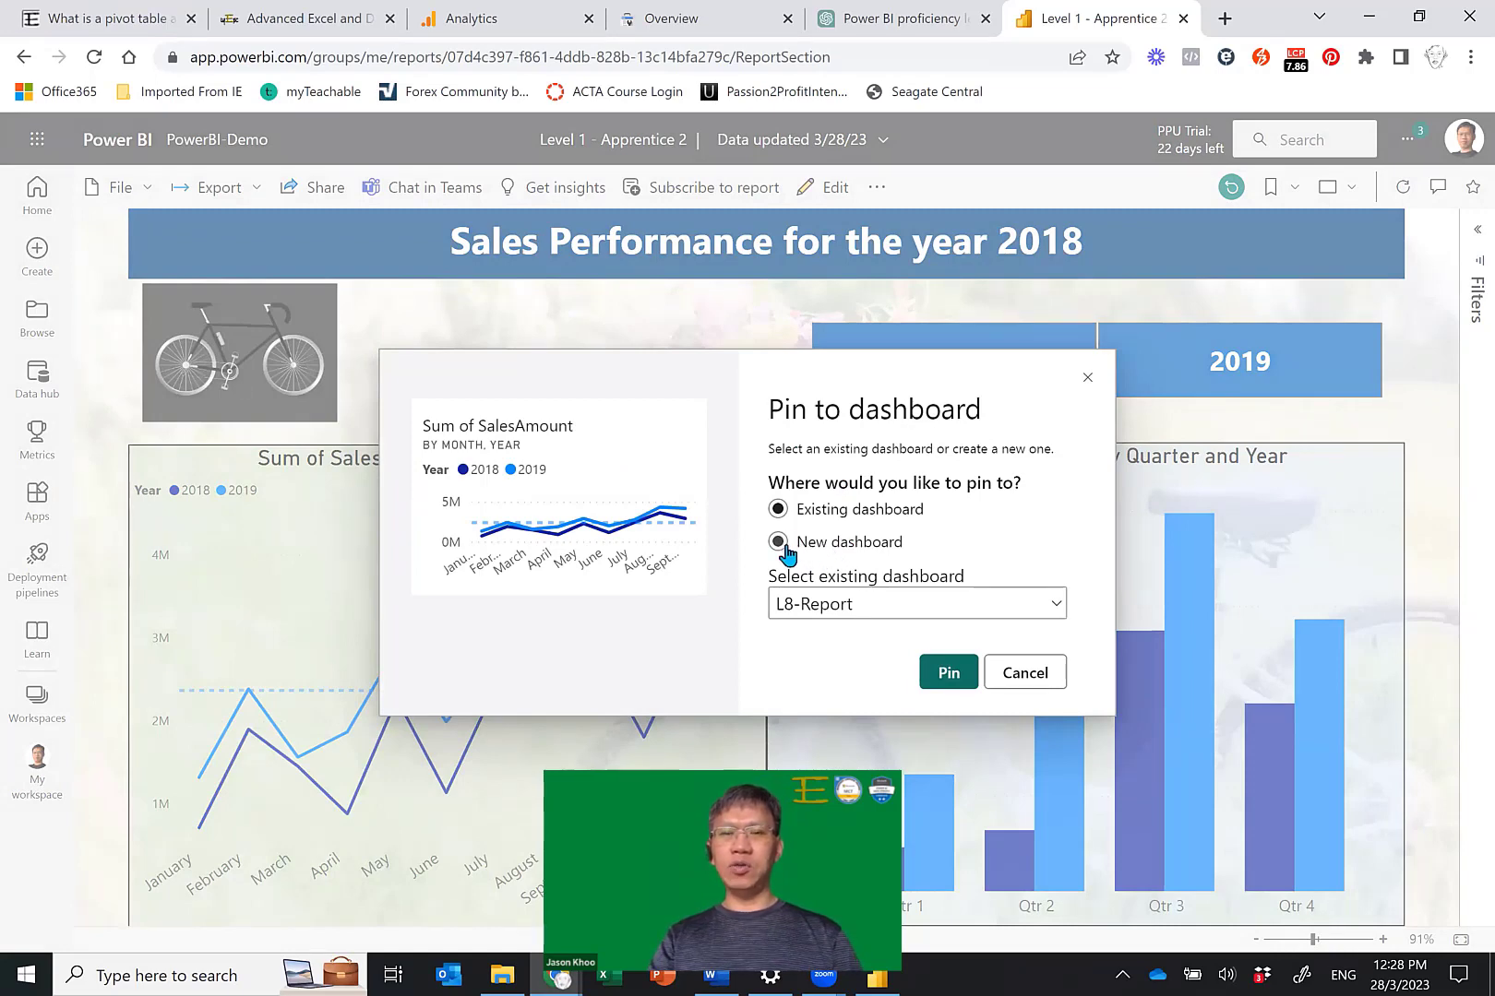
{"action": "left_click", "coordinate": [843, 595]}
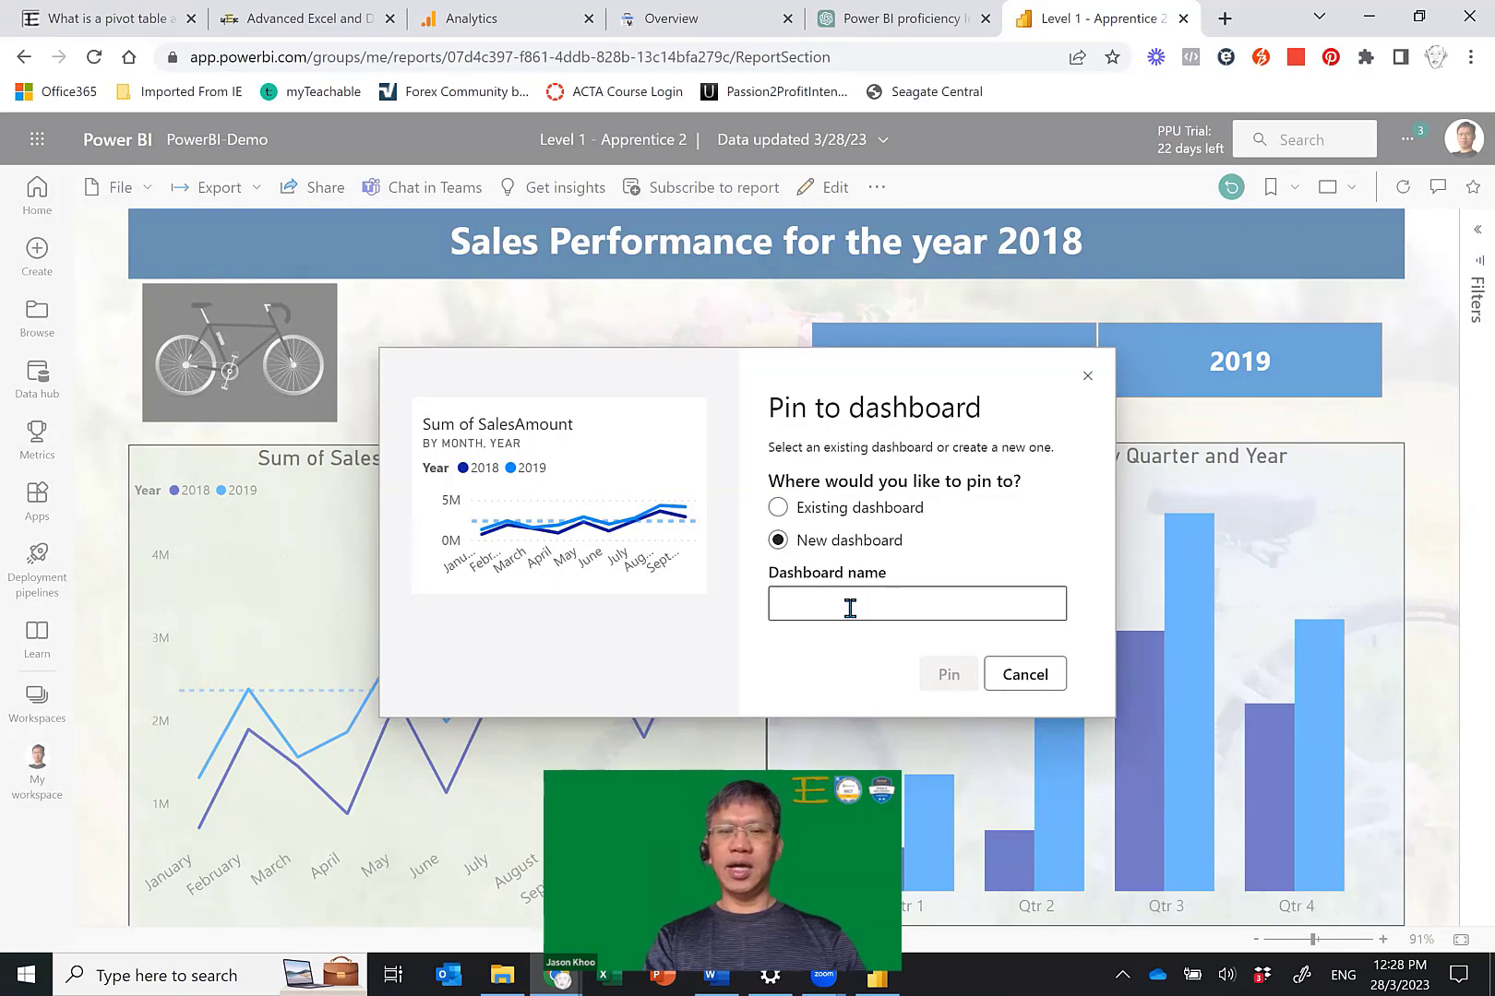
{"action": "type", "text": "Youtube"}
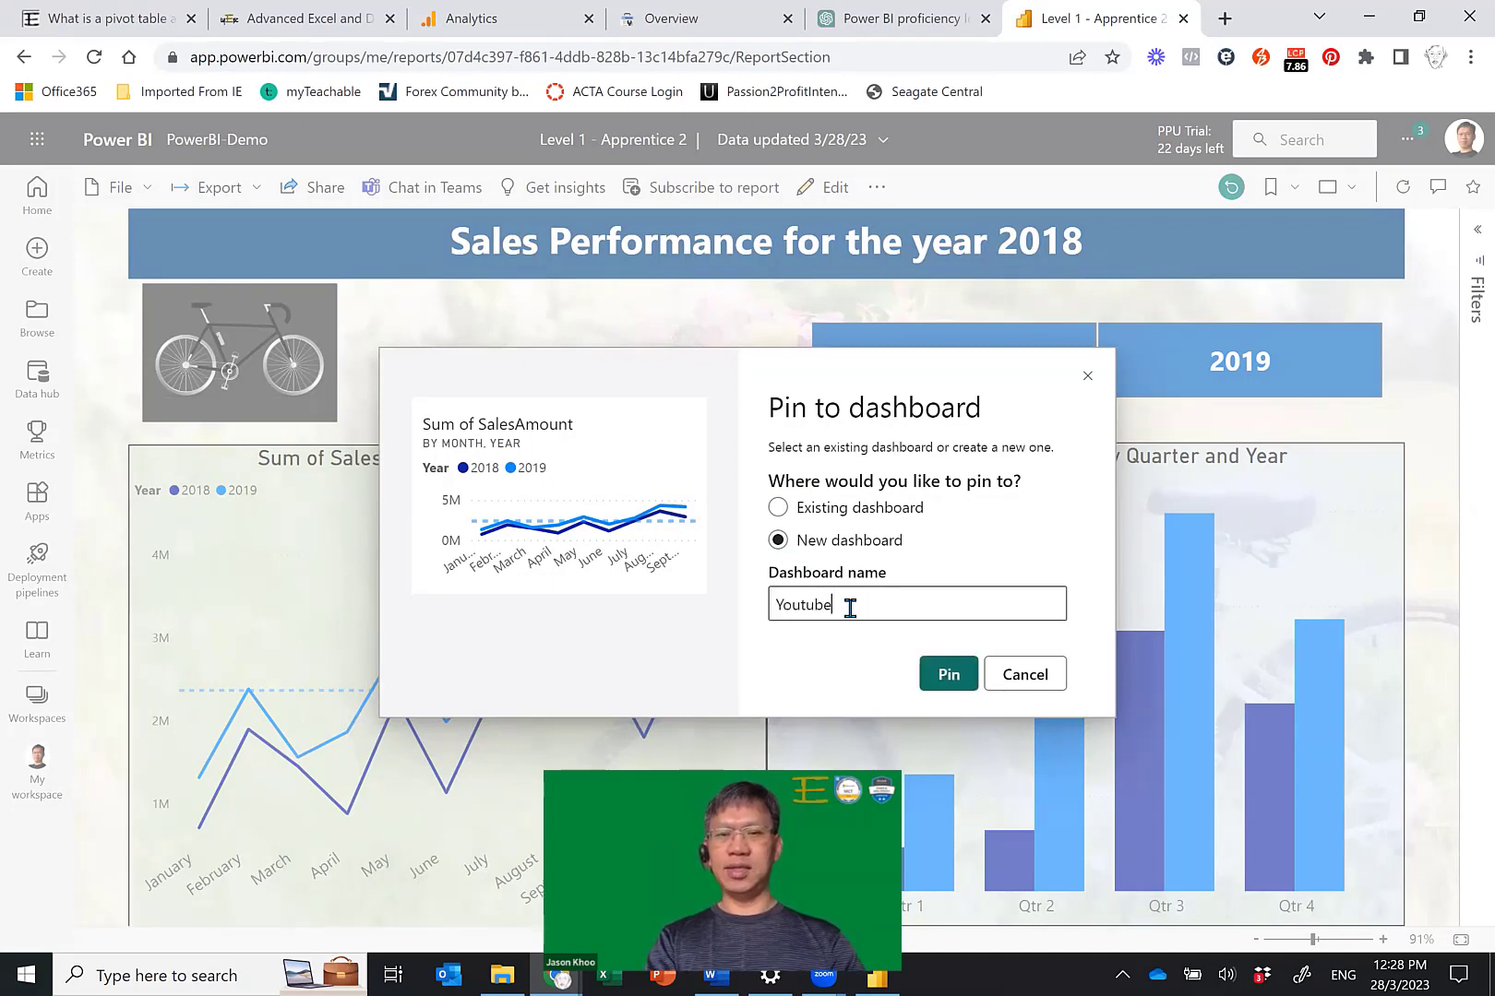
{"action": "key", "text": "BackSpace"}
{"action": "key", "text": "BackSpace"}
{"action": "key", "text": "BackSpace"}
{"action": "key", "text": "BackSpace"}
{"action": "key", "text": "BackSpace"}
{"action": "key", "text": "BackSpace"}
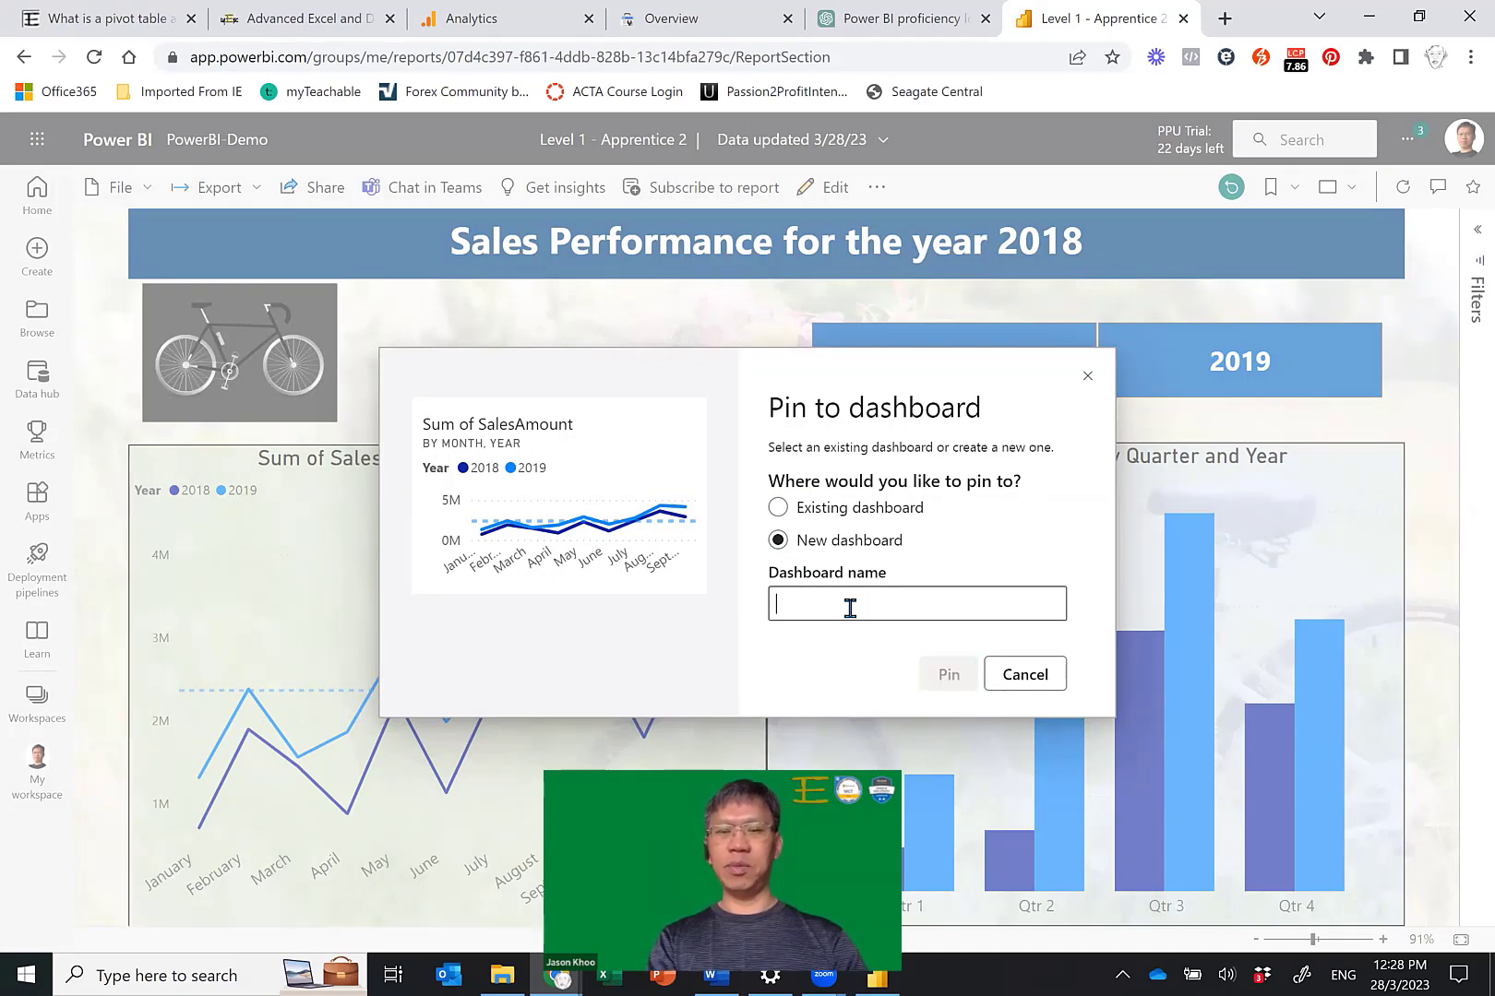
{"action": "type", "text": "Sales "}
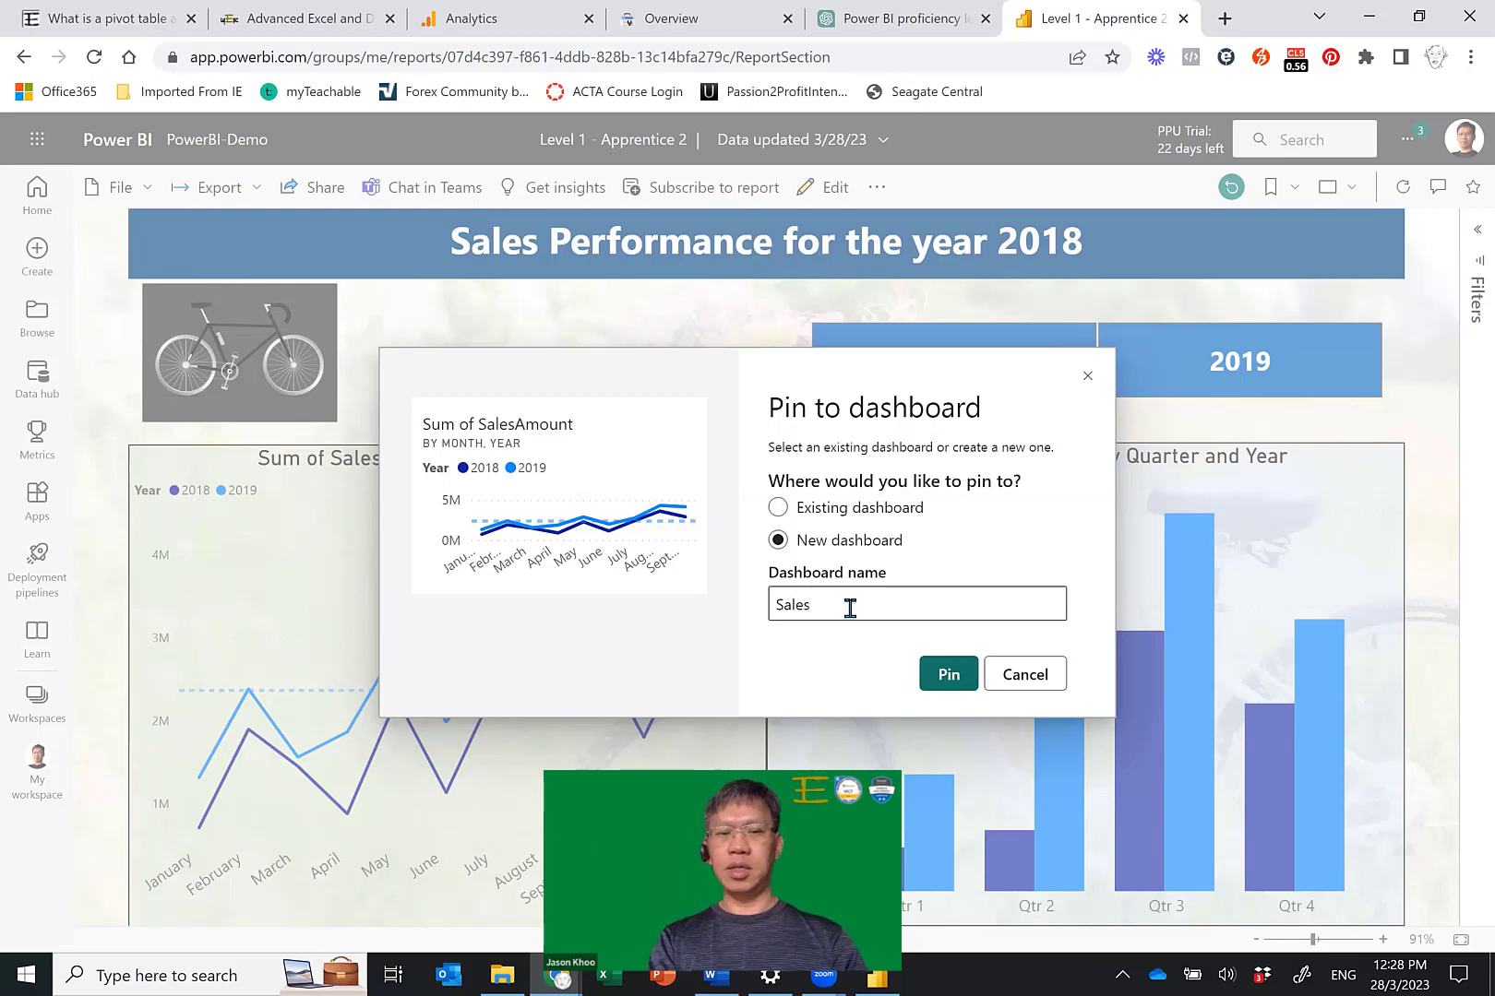
{"action": "type", "text": "Report"}
{"action": "key", "text": "BackSpace"}
{"action": "key", "text": "BackSpace"}
{"action": "key", "text": "BackSpace"}
{"action": "key", "text": "BackSpace"}
{"action": "key", "text": "BackSpace"}
{"action": "key", "text": "BackSpace"}
{"action": "key", "text": "BackSpace"}
{"action": "key", "text": "BackSpace"}
{"action": "key", "text": "BackSpace"}
{"action": "key", "text": "BackSpace"}
{"action": "key", "text": "BackSpace"}
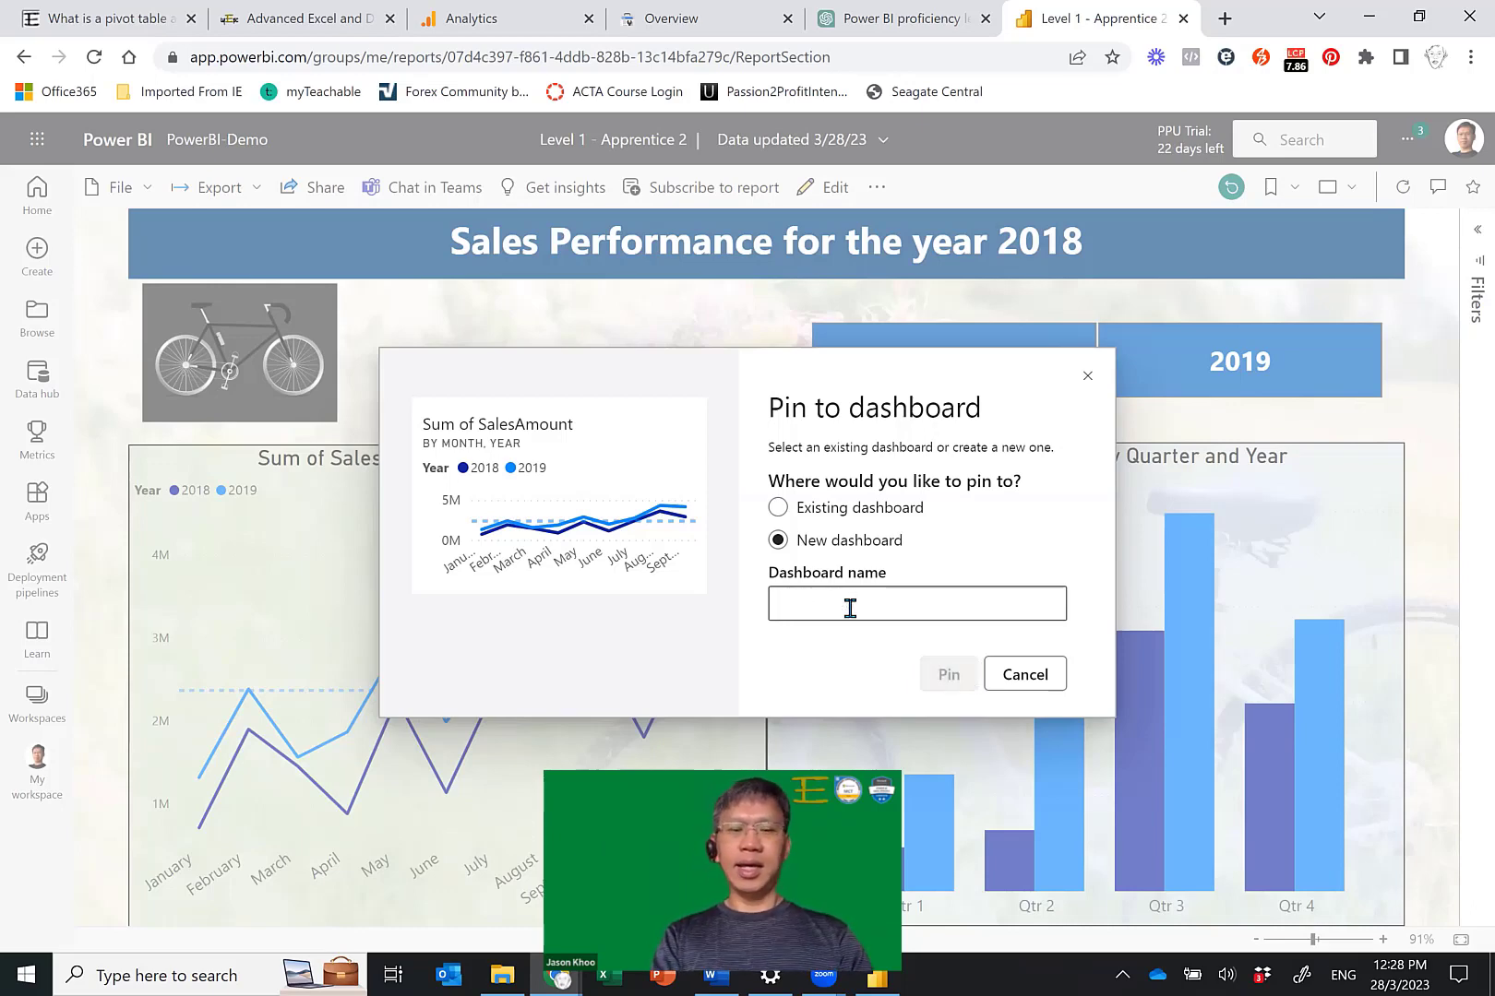
Name the new dashboard Business Performance and pin the SalesAmount line chart to it.
{"action": "type", "text": "Business"}
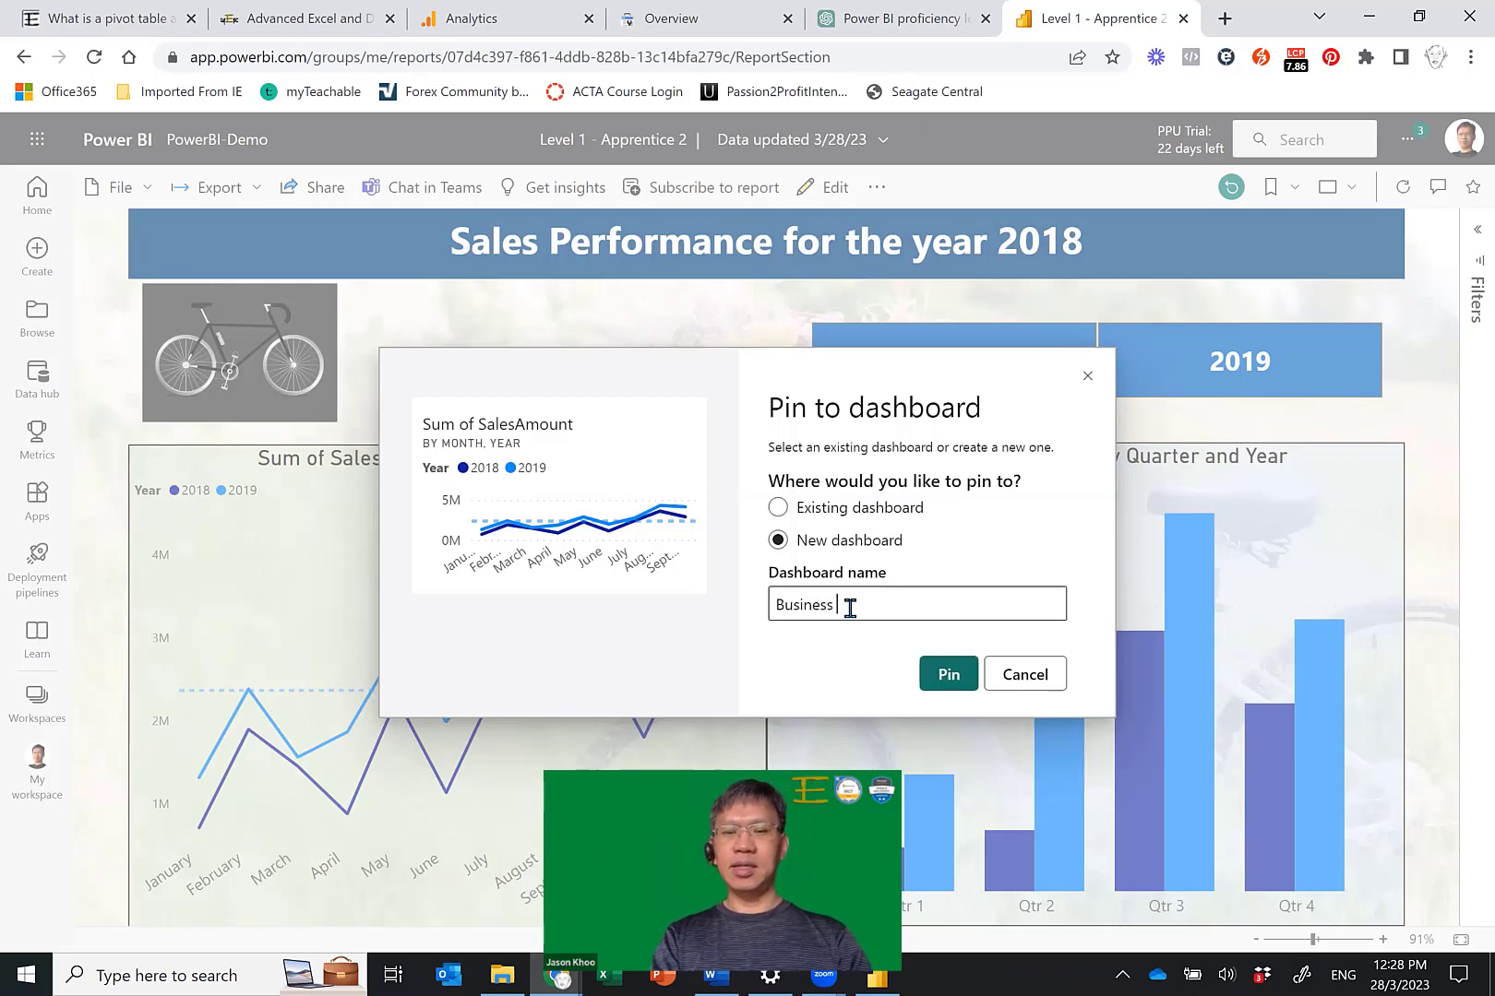
{"action": "type", "text": " Performance"}
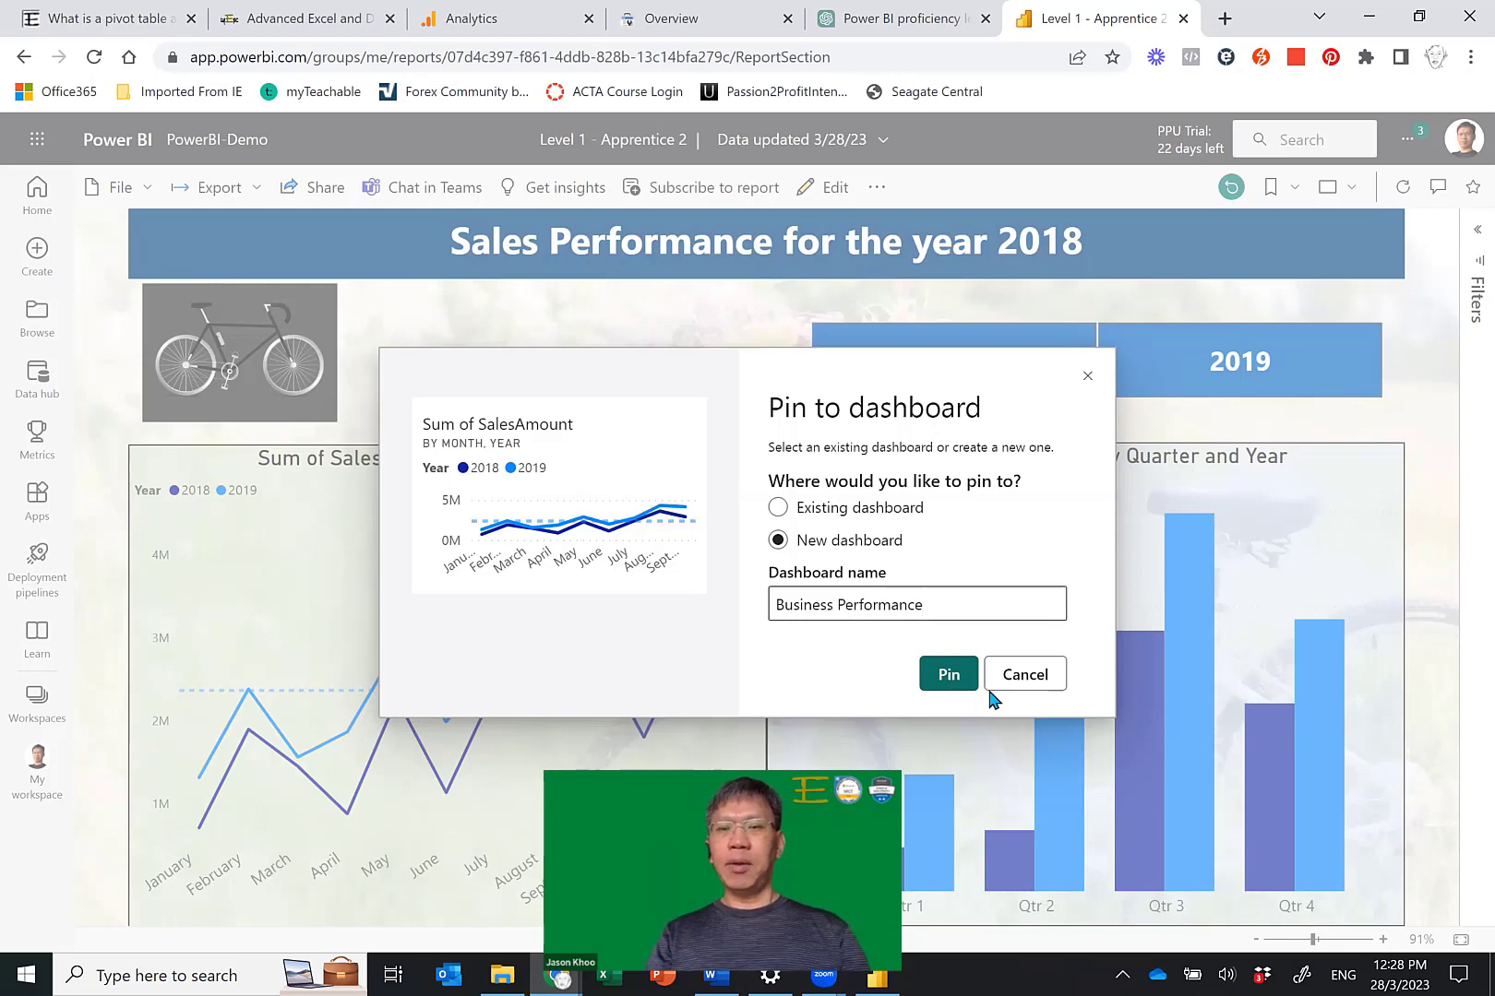
{"action": "left_click", "coordinate": [947, 682]}
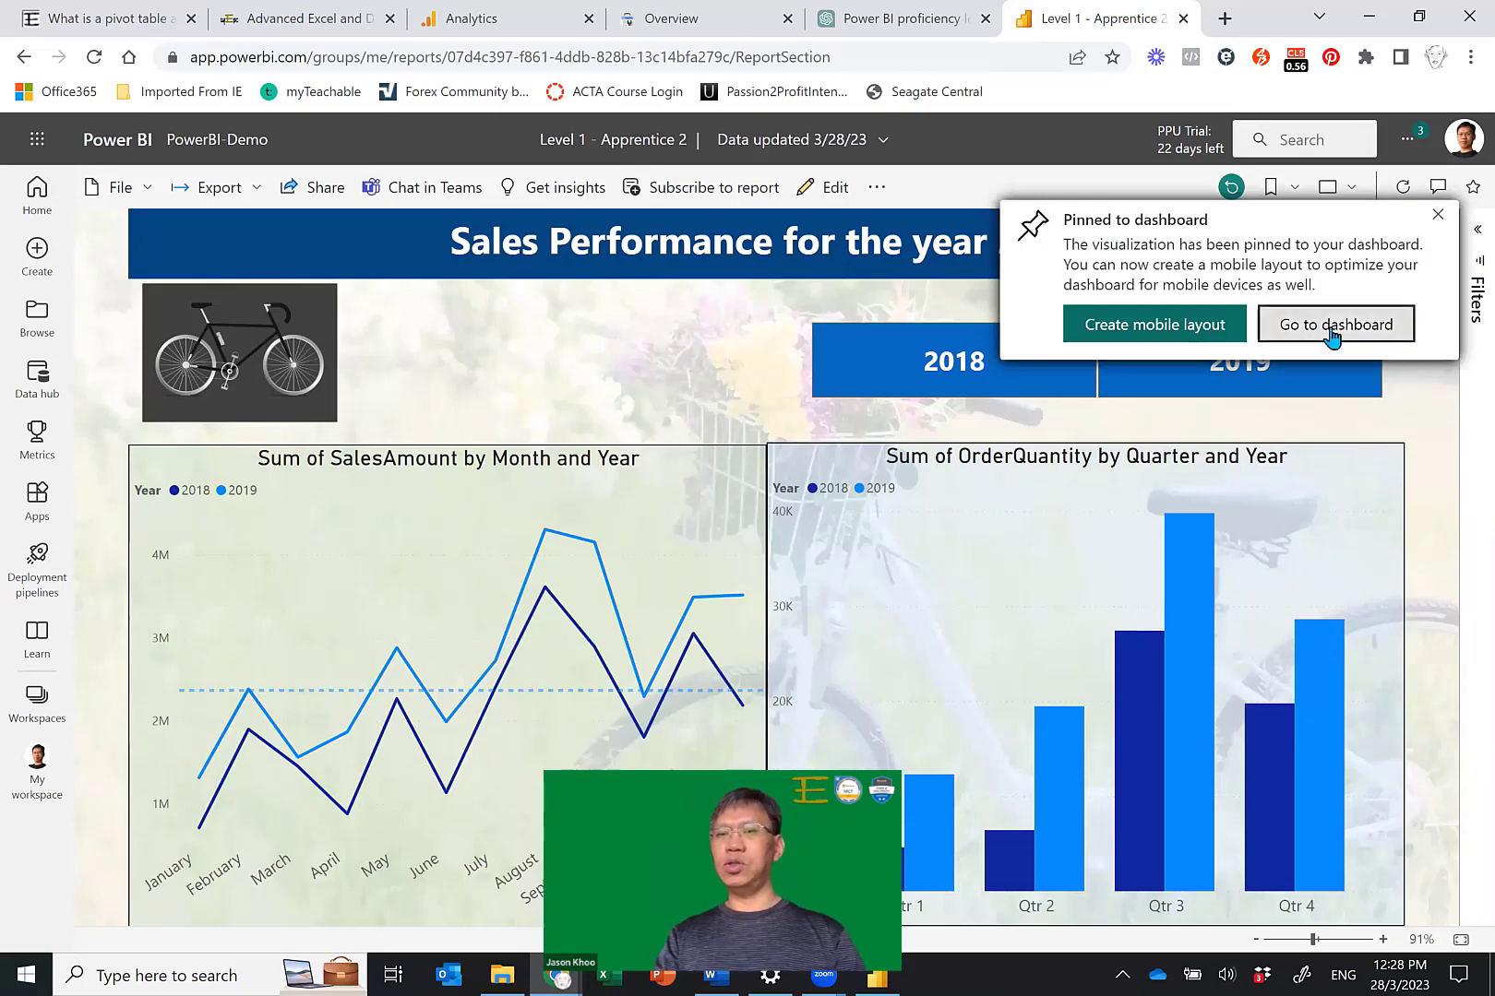
Open the Business Performance dashboard and go back to the source report through its SalesAmount tile.
{"action": "left_click", "coordinate": [1331, 330]}
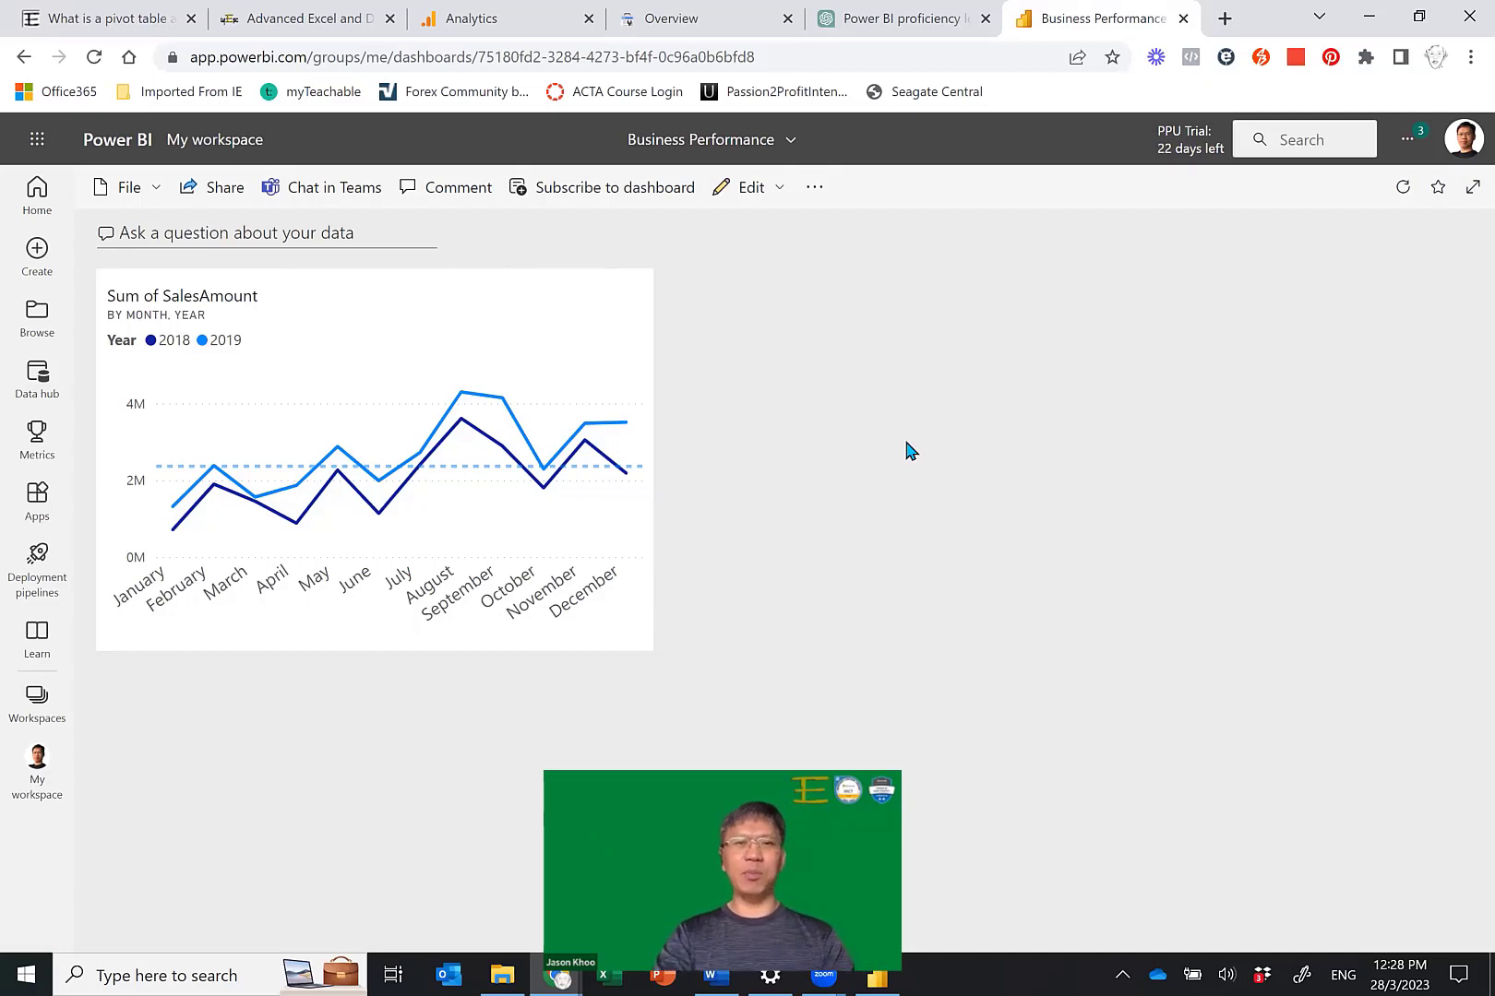
{"action": "left_click", "coordinate": [518, 349]}
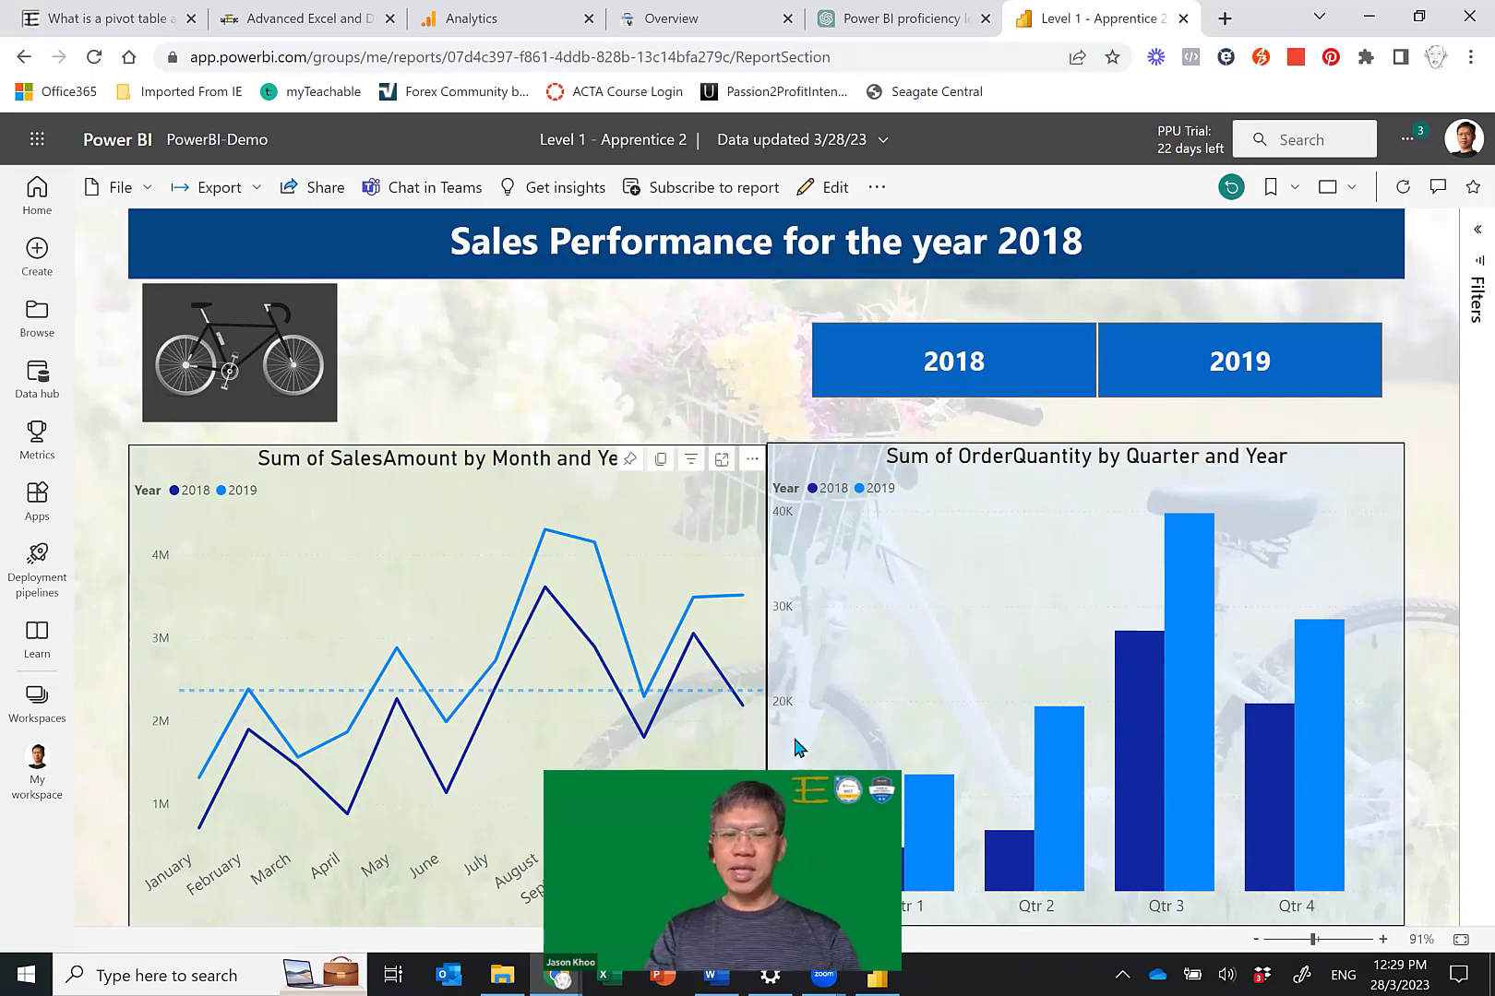
Switch to Power BI Desktop, add a card showing the sum of SalesAmount, and fit it between the bicycle image and the year slicer.
{"action": "left_click", "coordinate": [883, 977]}
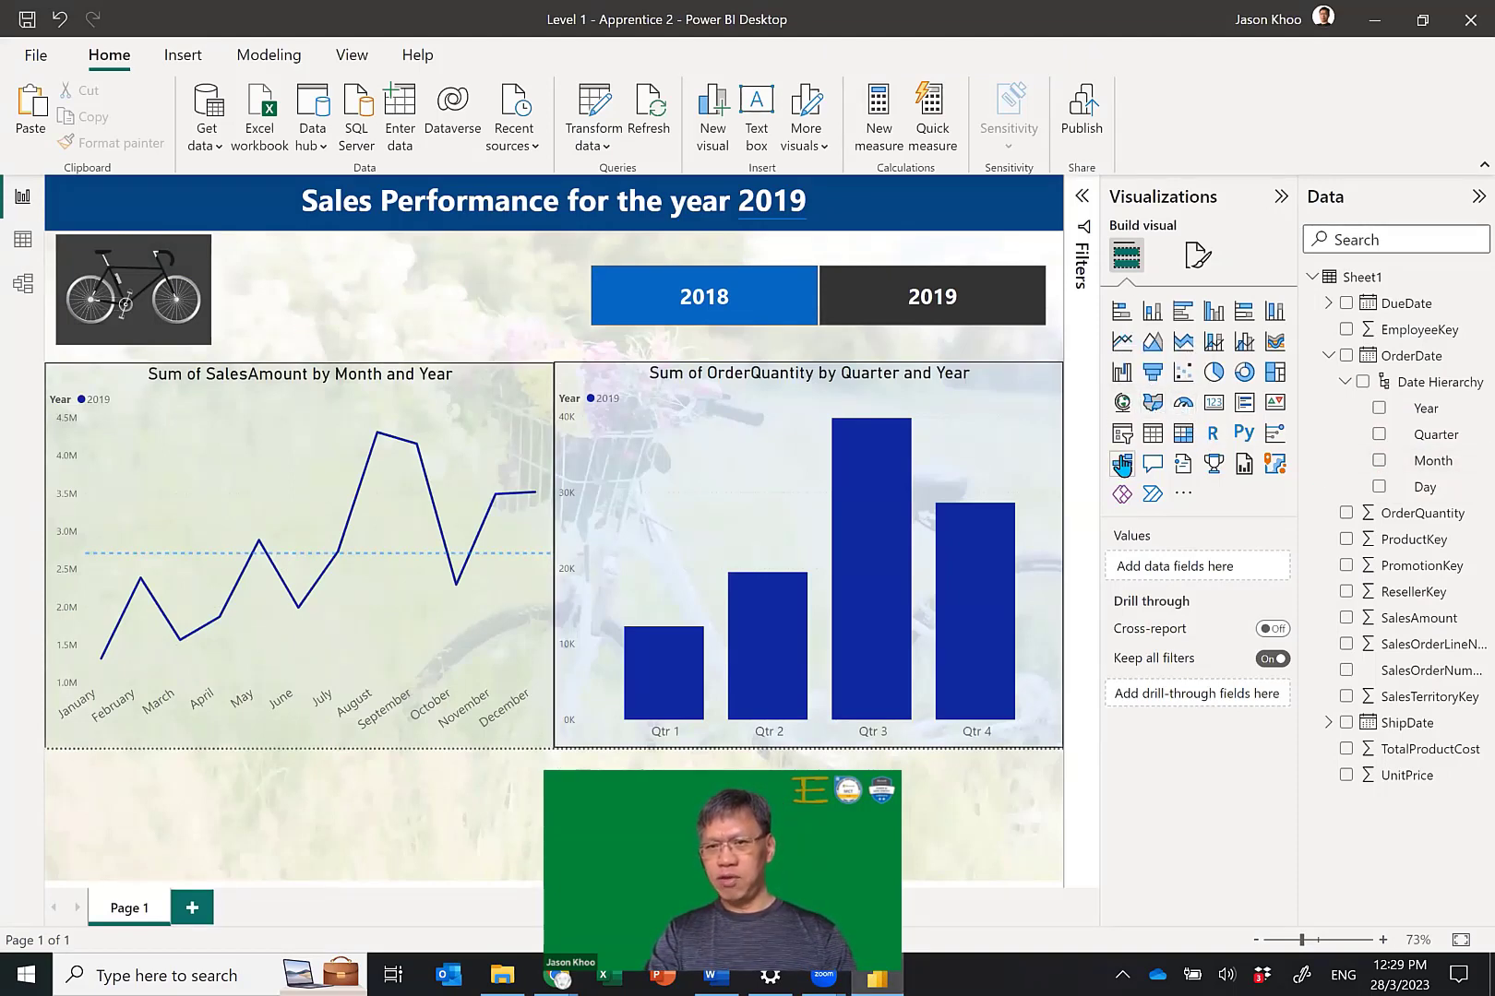
{"action": "left_click", "coordinate": [1214, 406]}
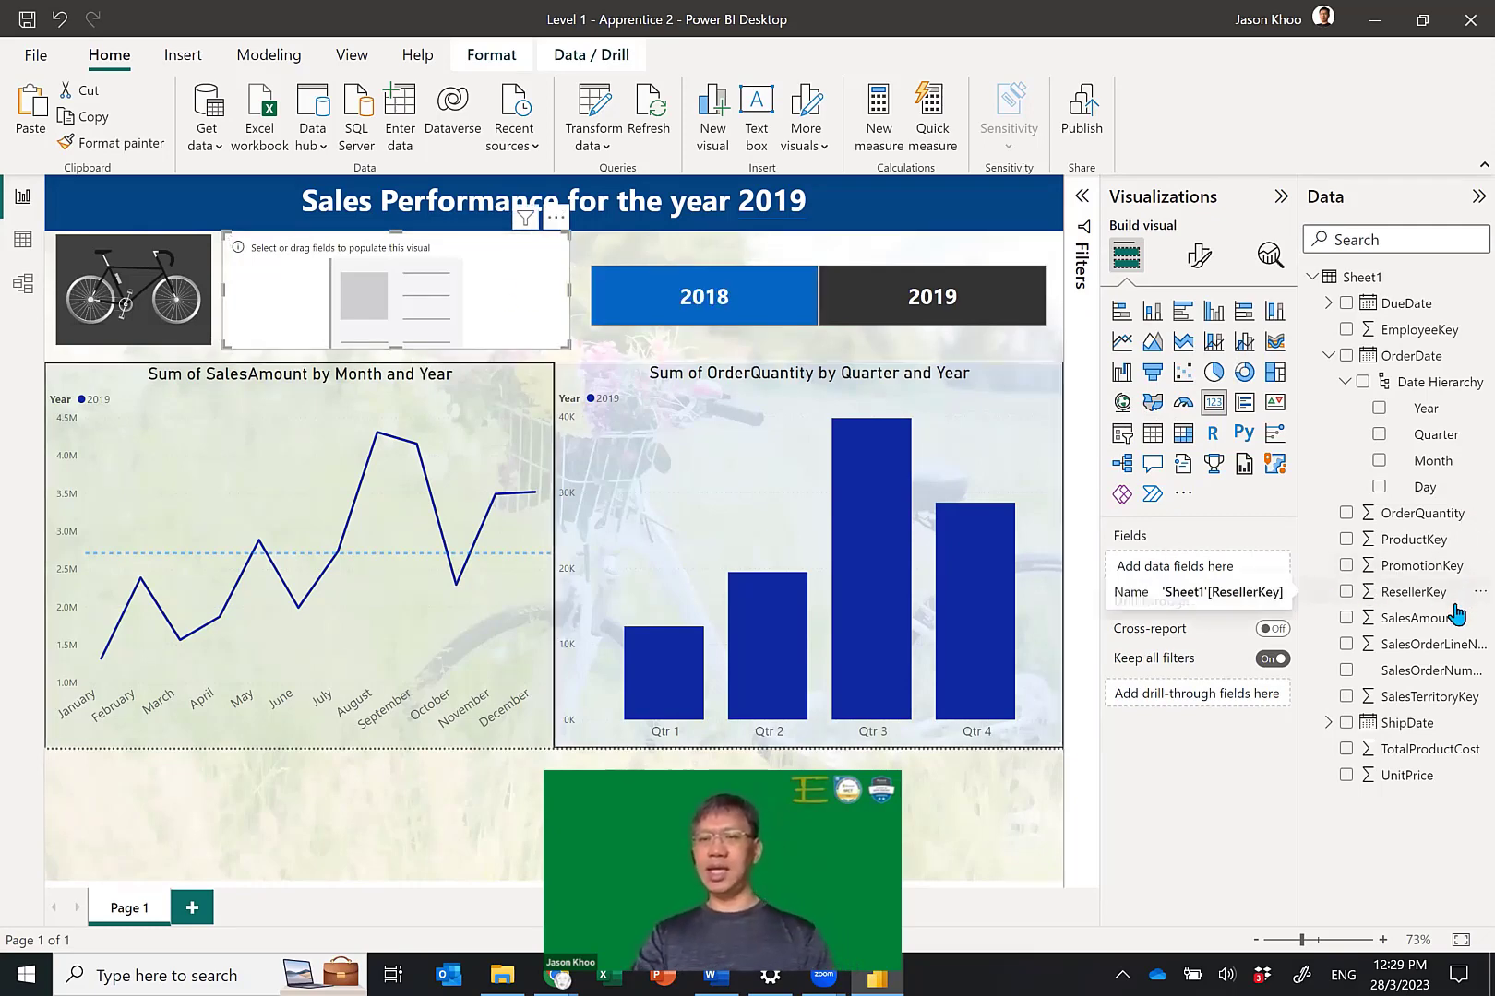
{"action": "left_click_drag", "start_coordinate": [1448, 620], "coordinate": [1220, 564]}
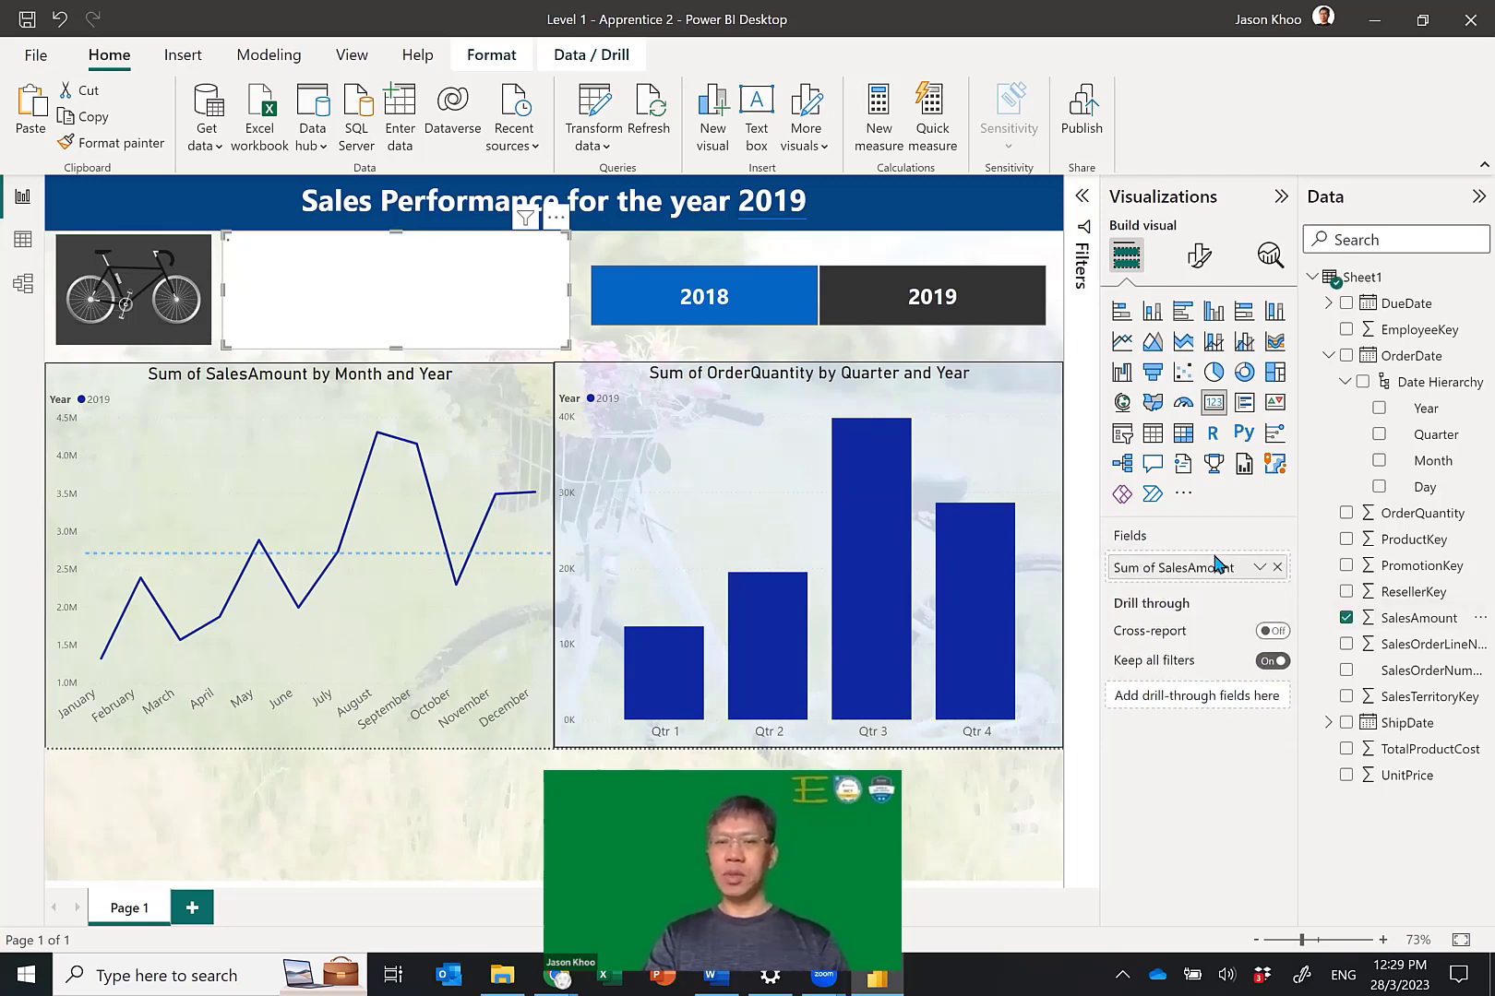
{"action": "left_click_drag", "start_coordinate": [222, 238], "coordinate": [283, 264]}
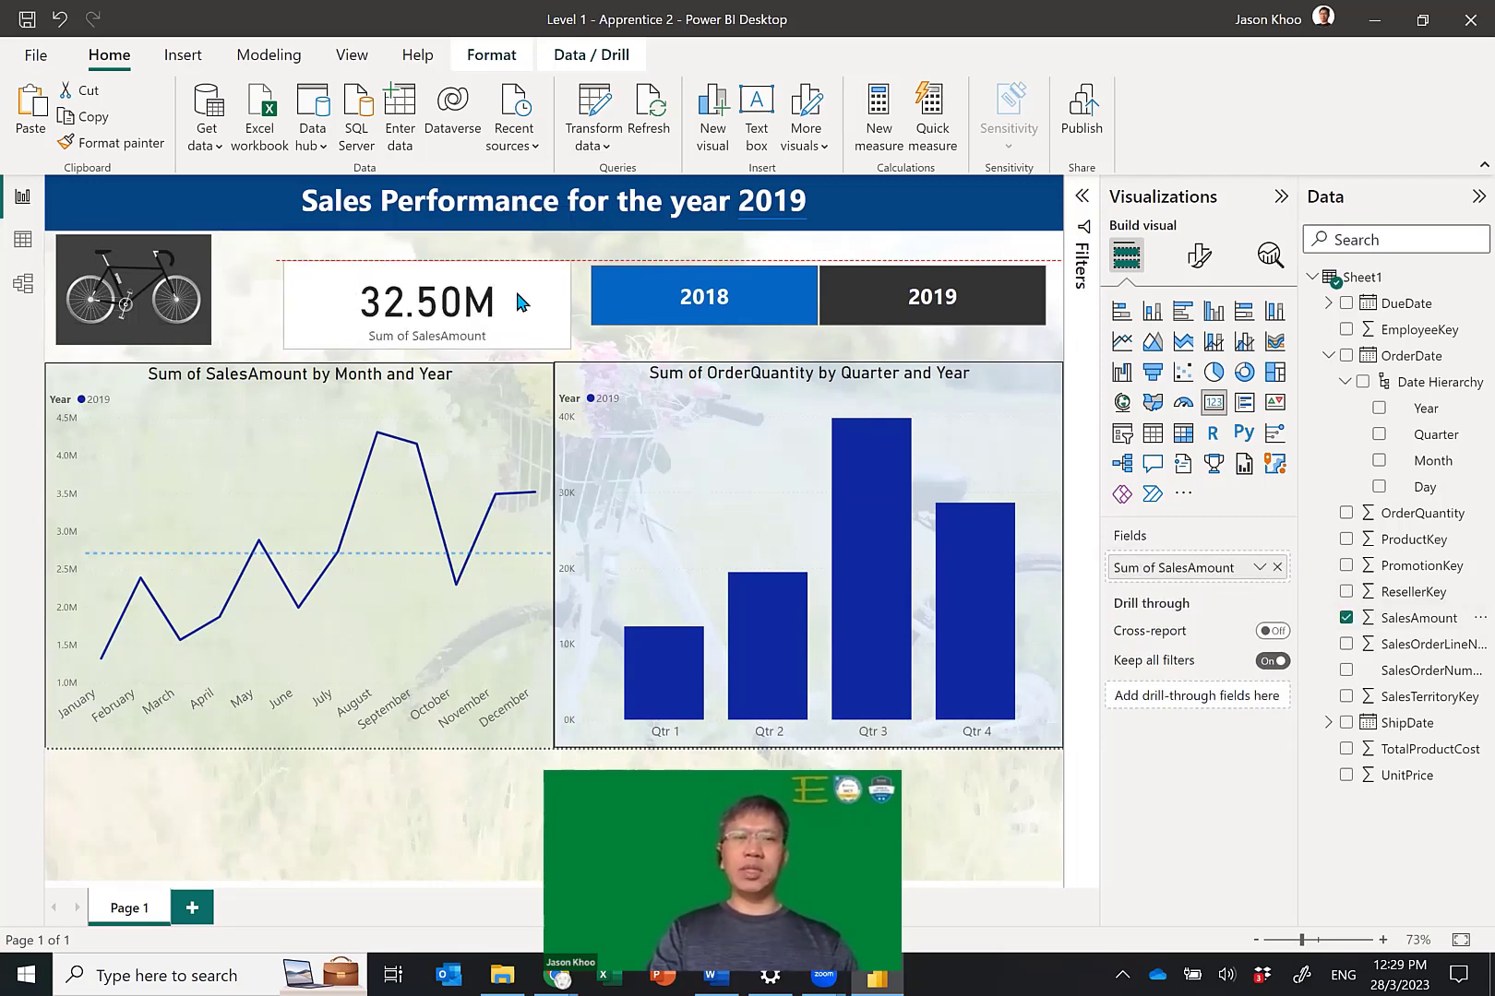
{"action": "left_click_drag", "start_coordinate": [520, 289], "coordinate": [507, 294]}
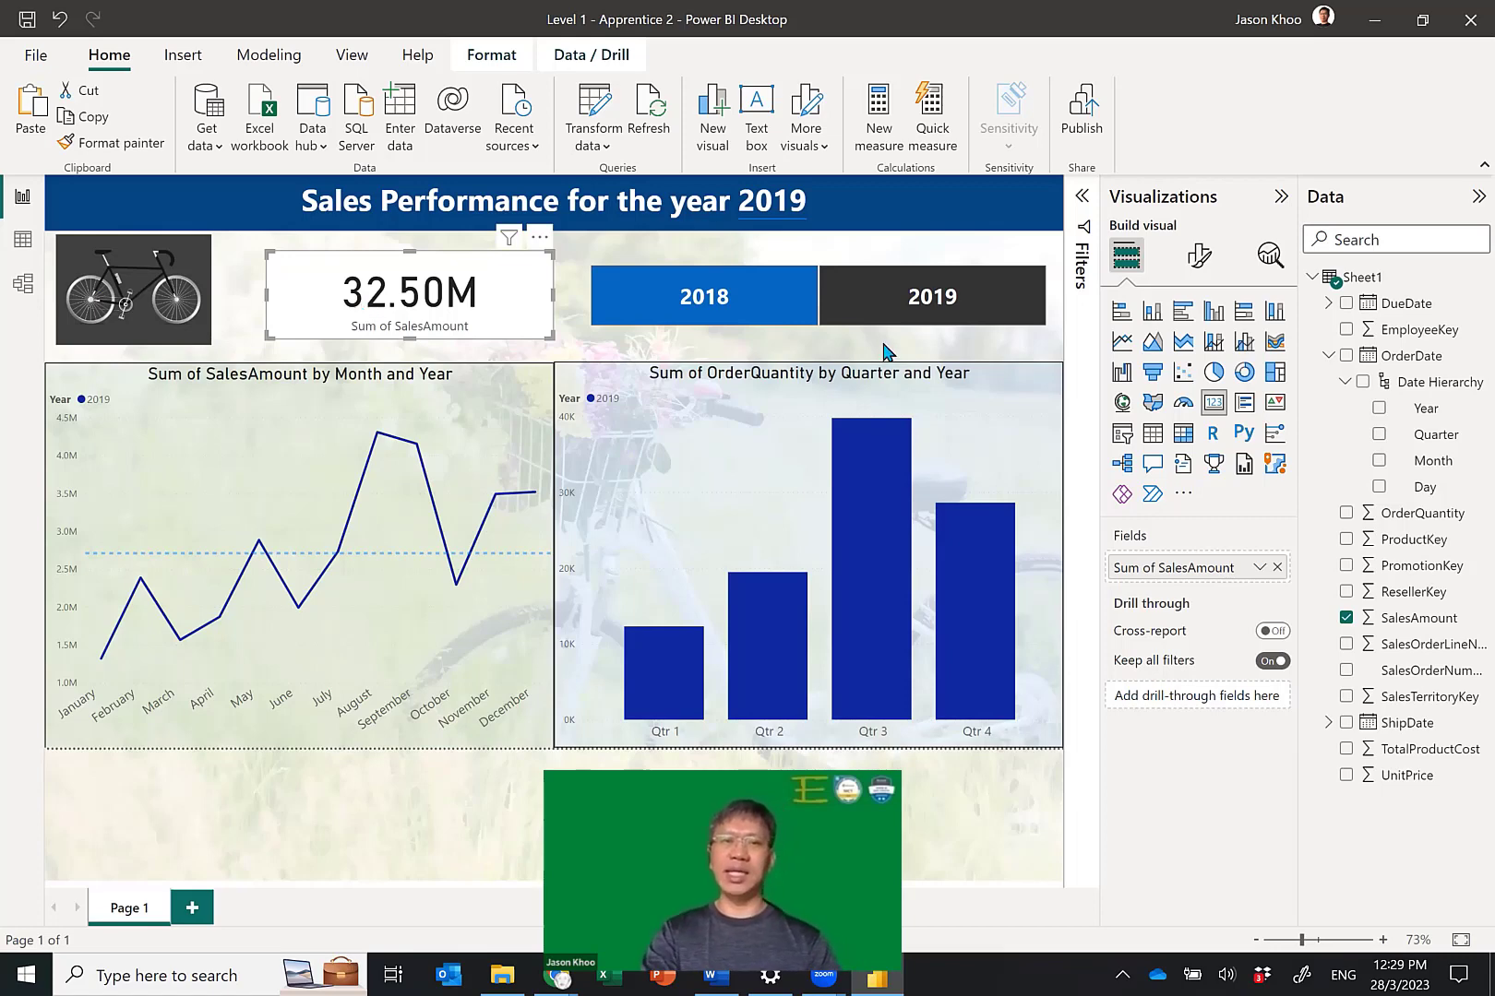
Filter the report to 2018 and back to 2019 to check how the SalesAmount card responds to the year slicer.
{"action": "left_click", "coordinate": [717, 316]}
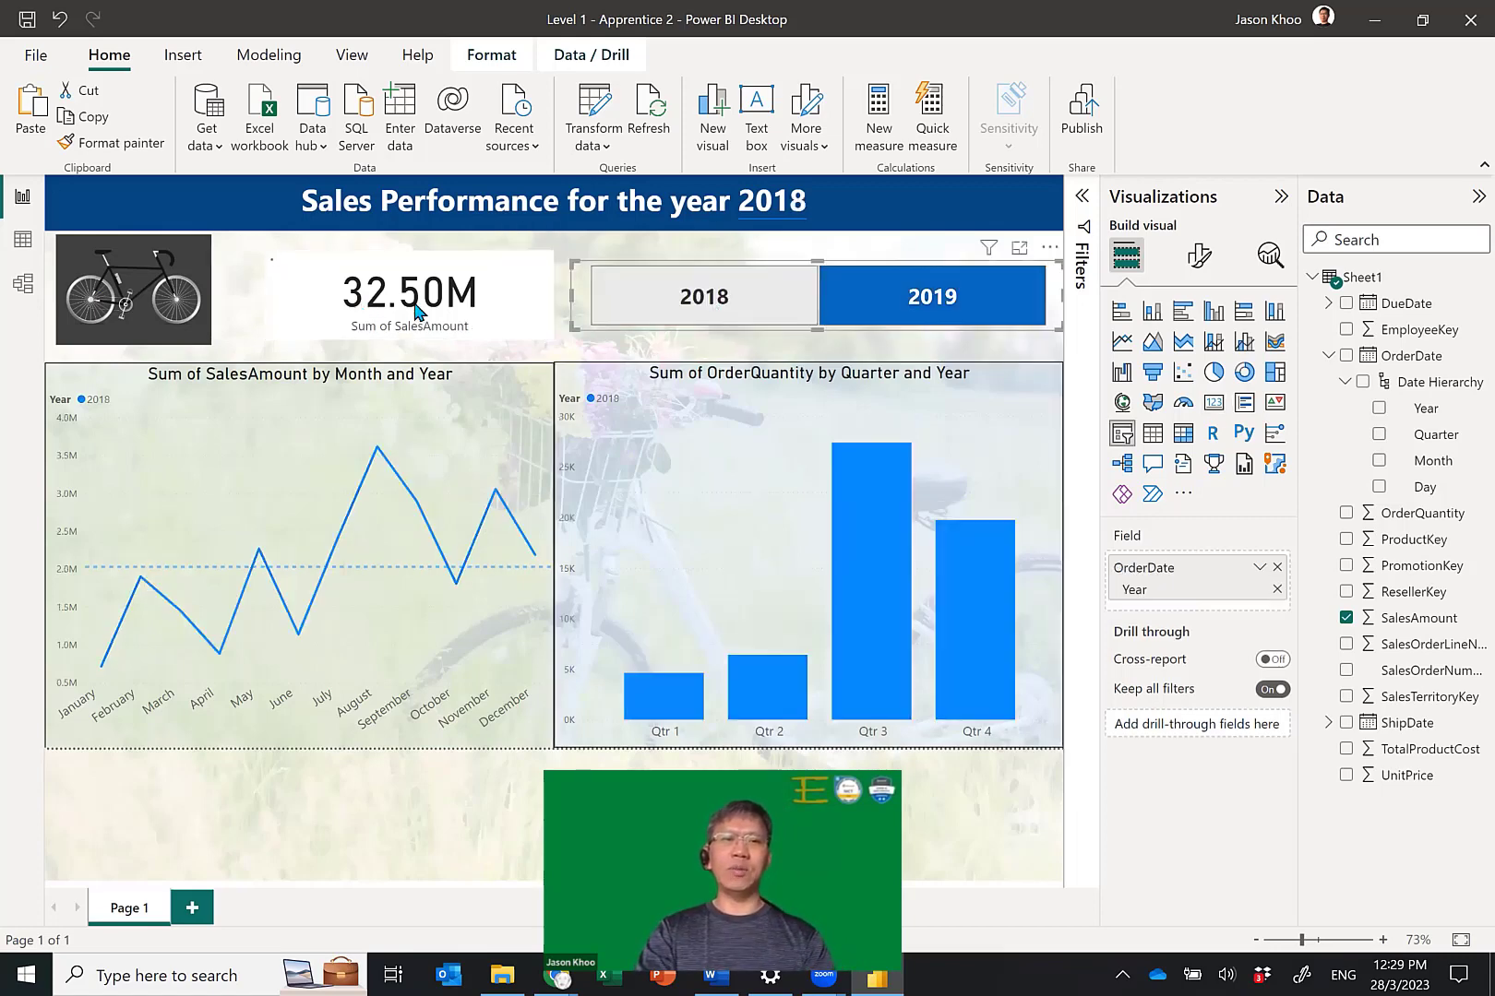
{"action": "left_click", "coordinate": [919, 307]}
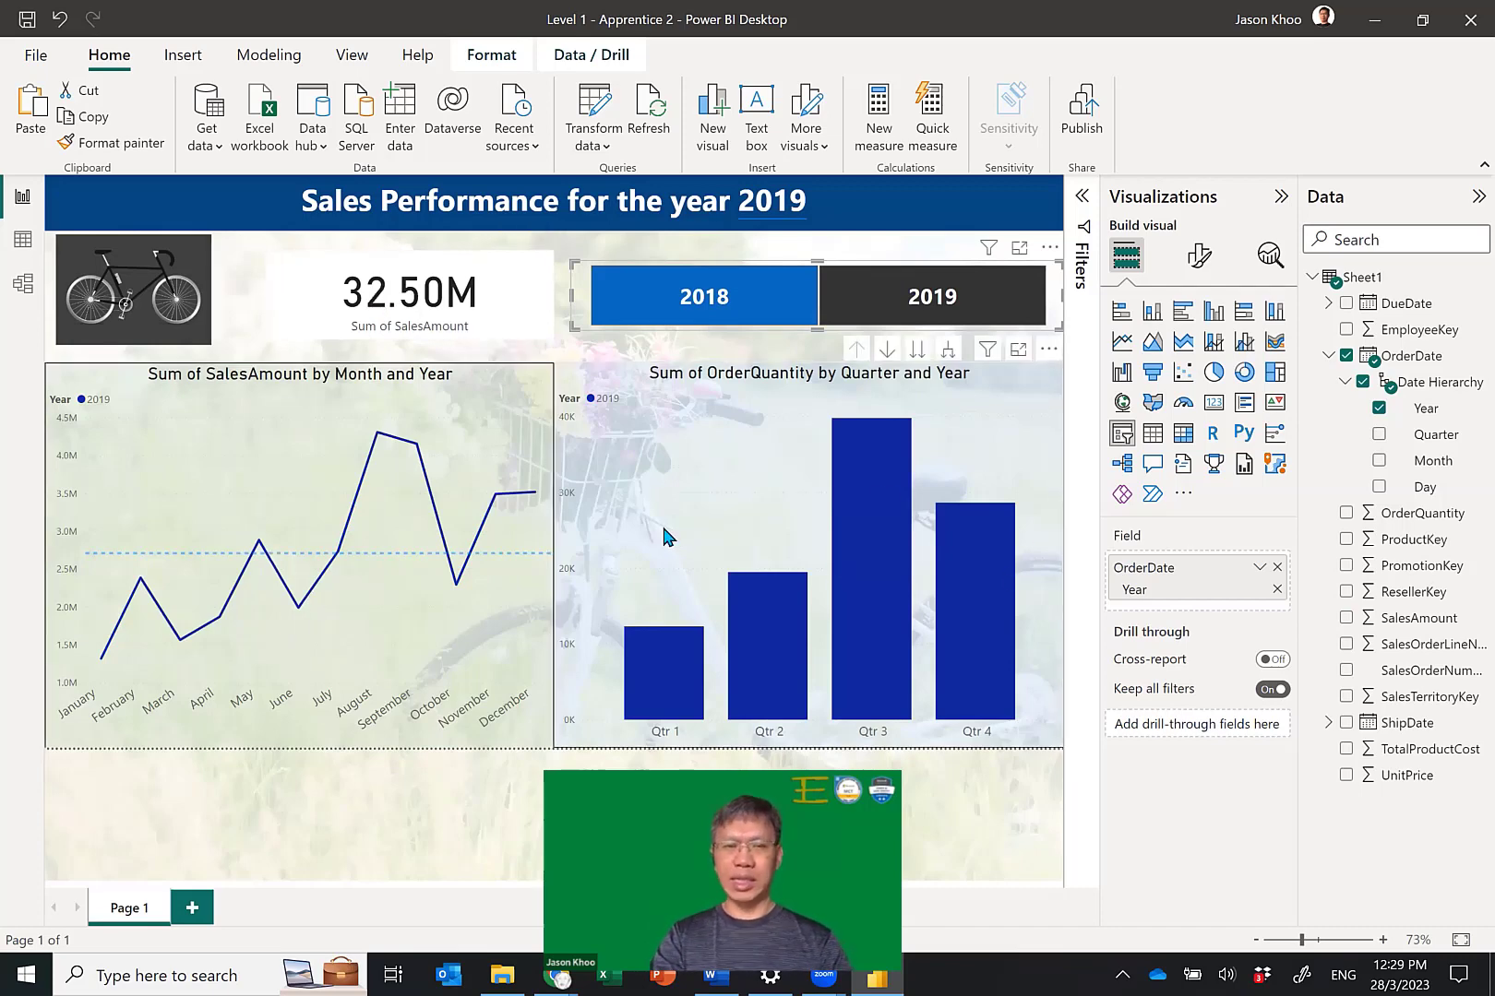
Give the SalesAmount card an orange background from the theme colors.
{"action": "left_click", "coordinate": [529, 275]}
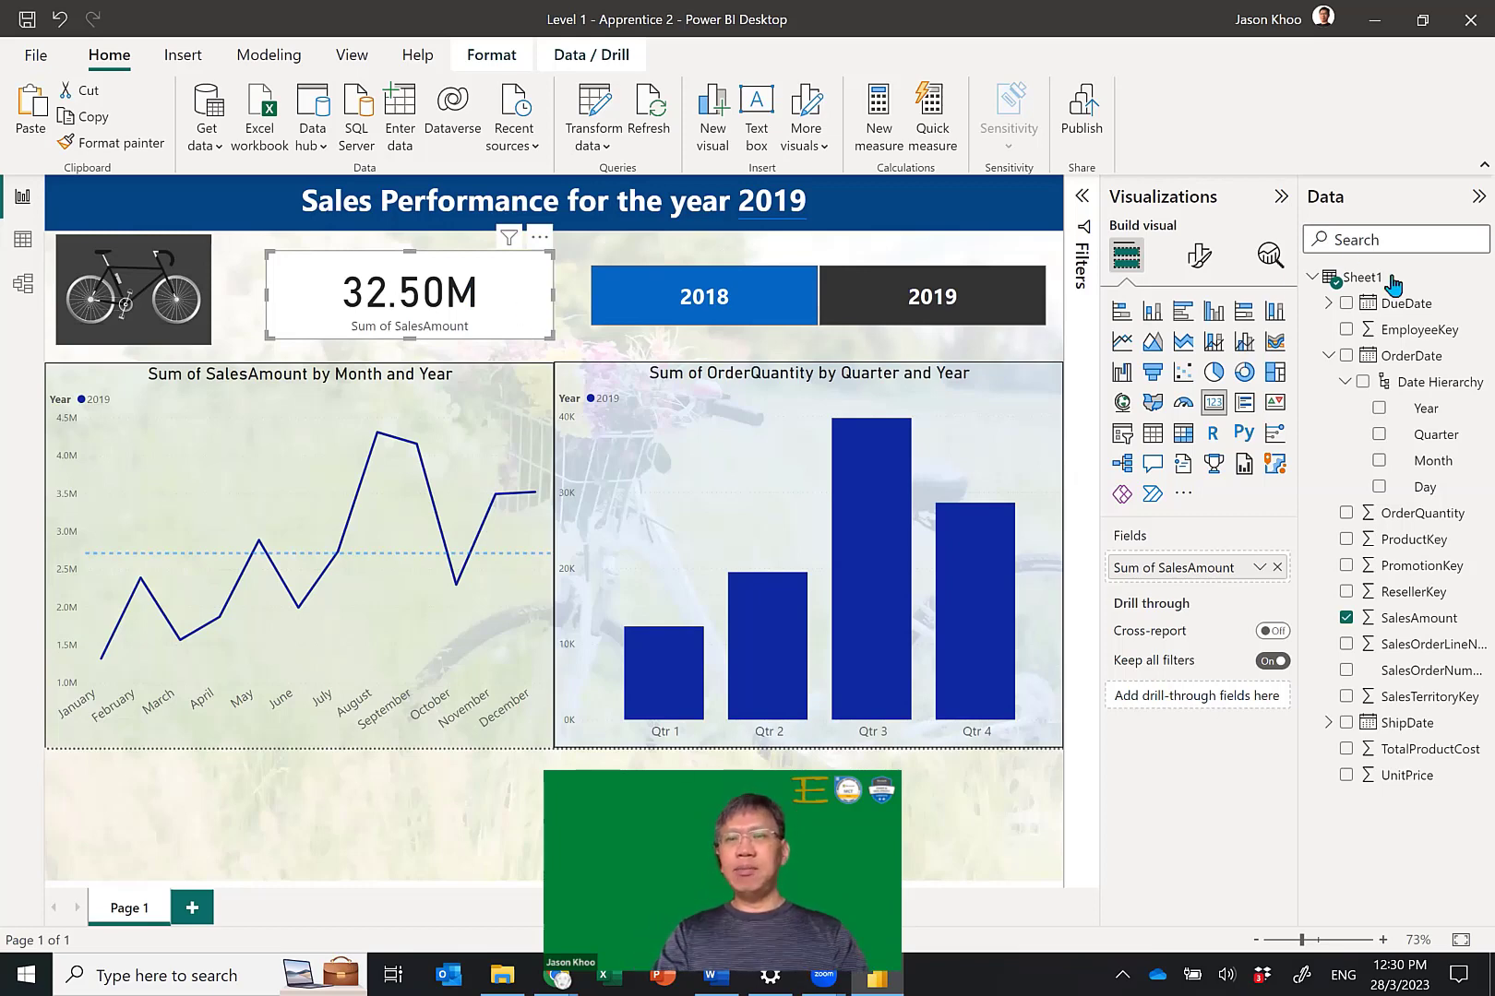
{"action": "left_click", "coordinate": [1202, 263]}
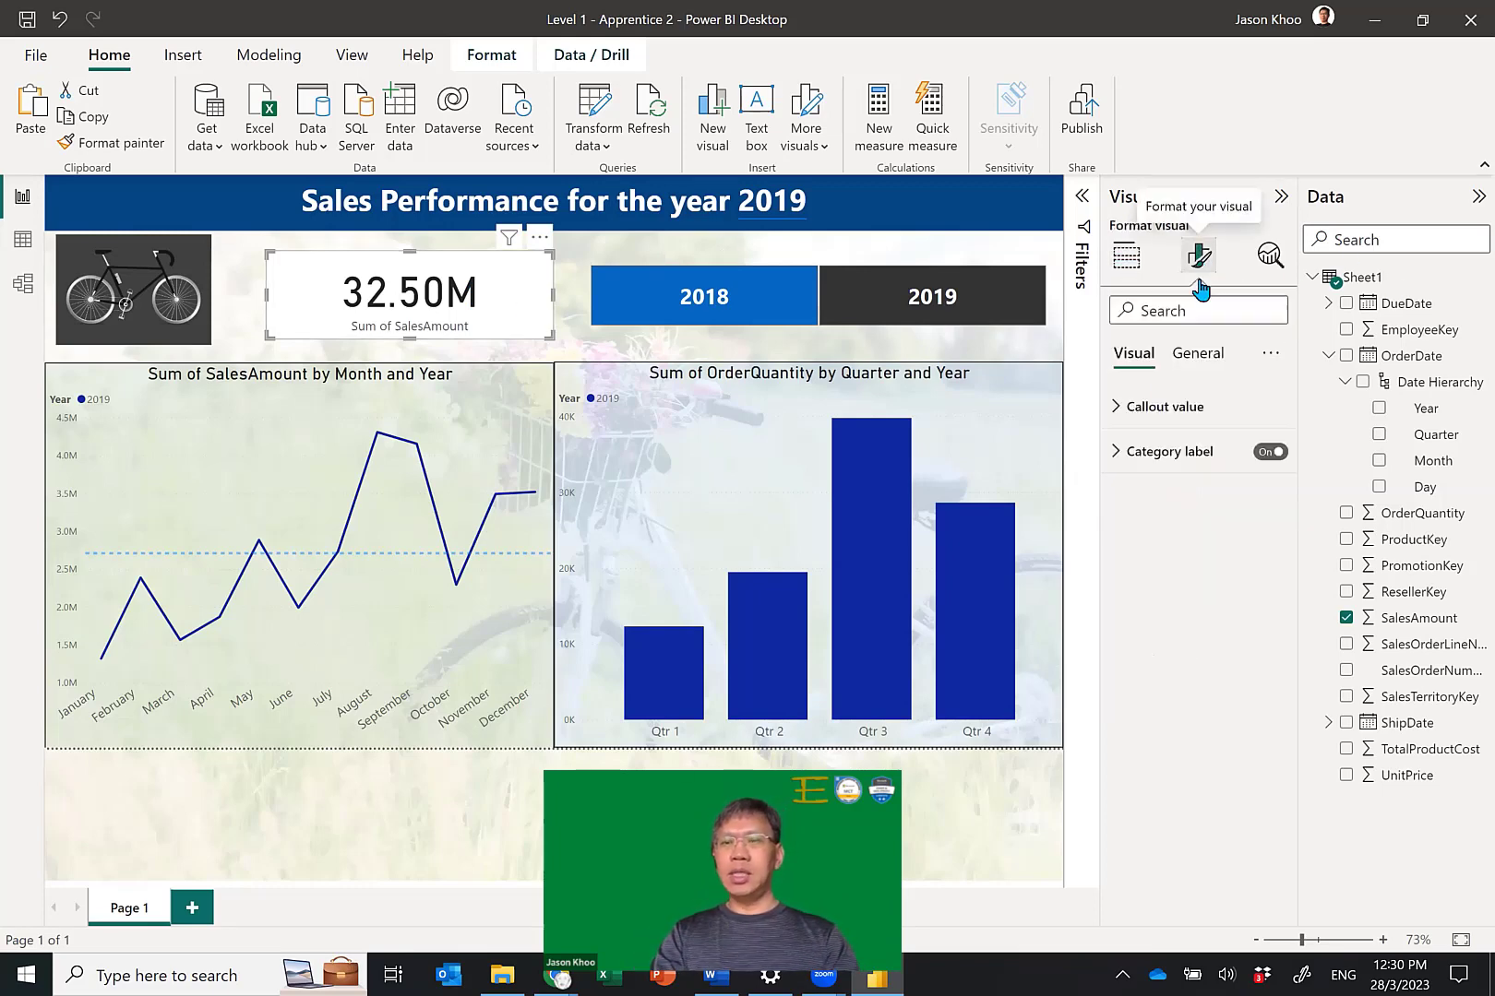
{"action": "left_click", "coordinate": [1197, 355]}
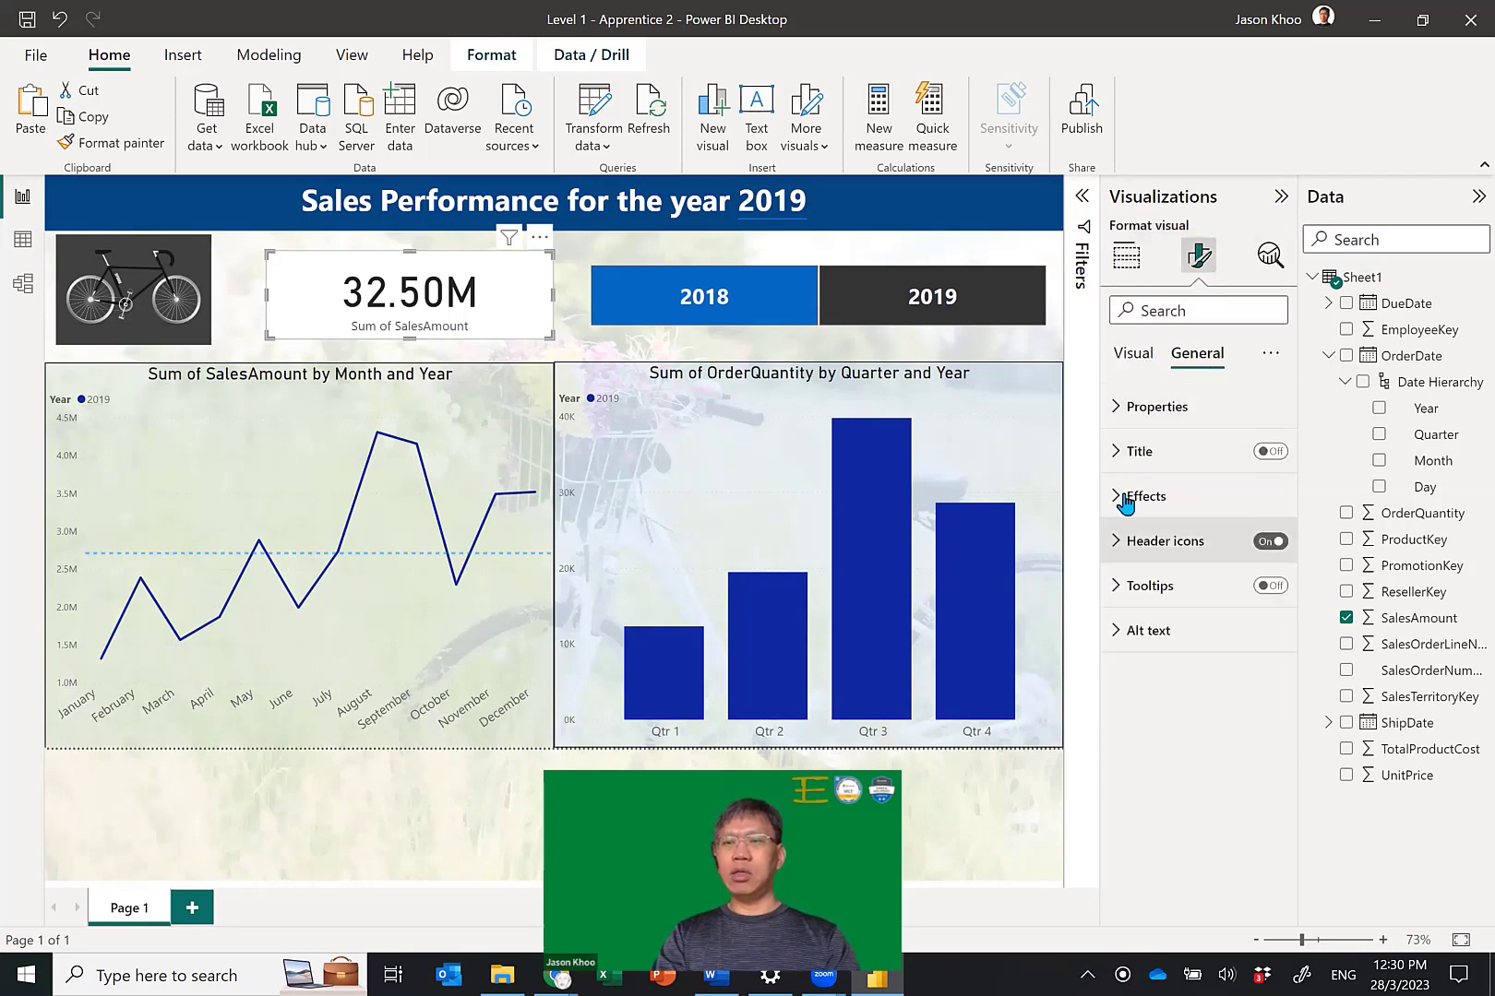
{"action": "left_click", "coordinate": [1121, 497]}
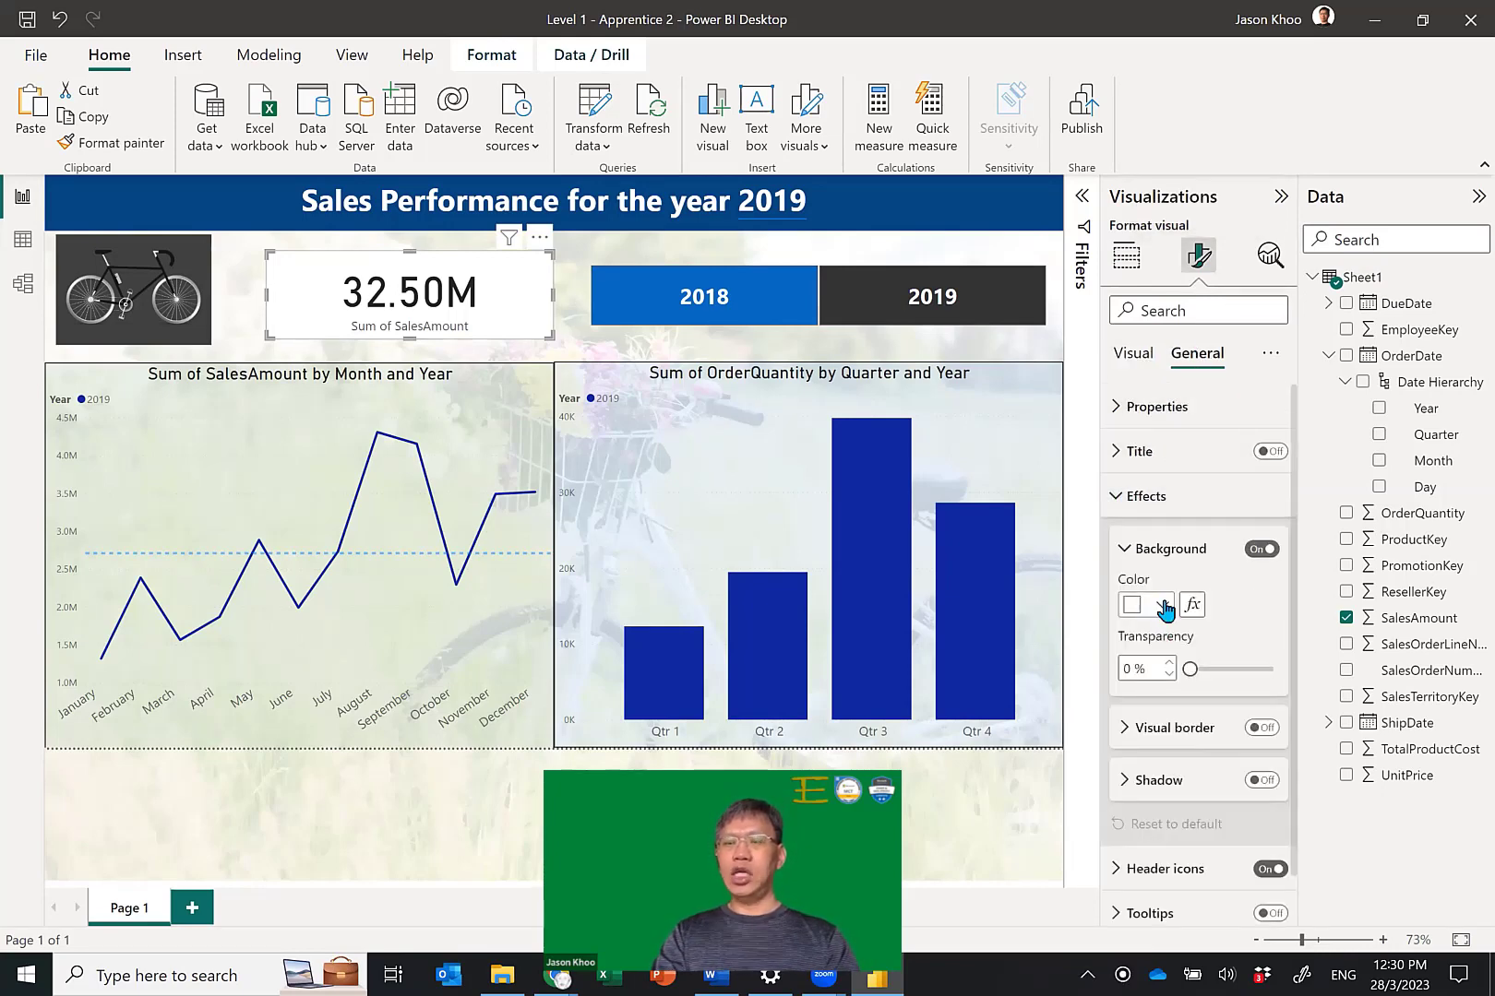
{"action": "left_click", "coordinate": [1162, 605]}
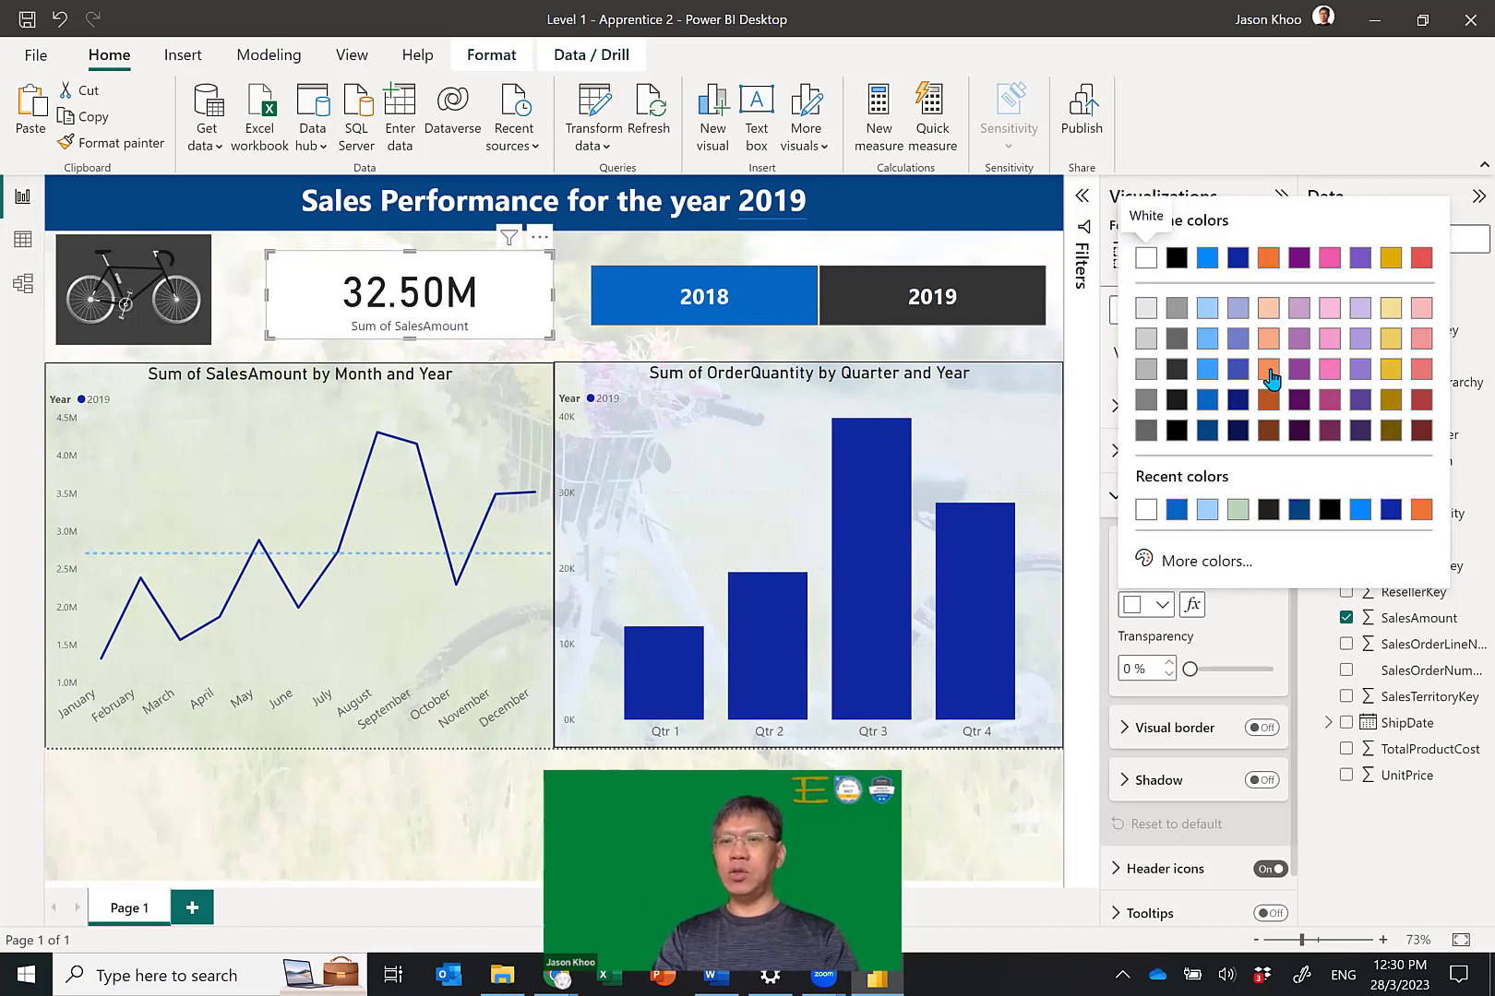
{"action": "left_click", "coordinate": [1276, 260]}
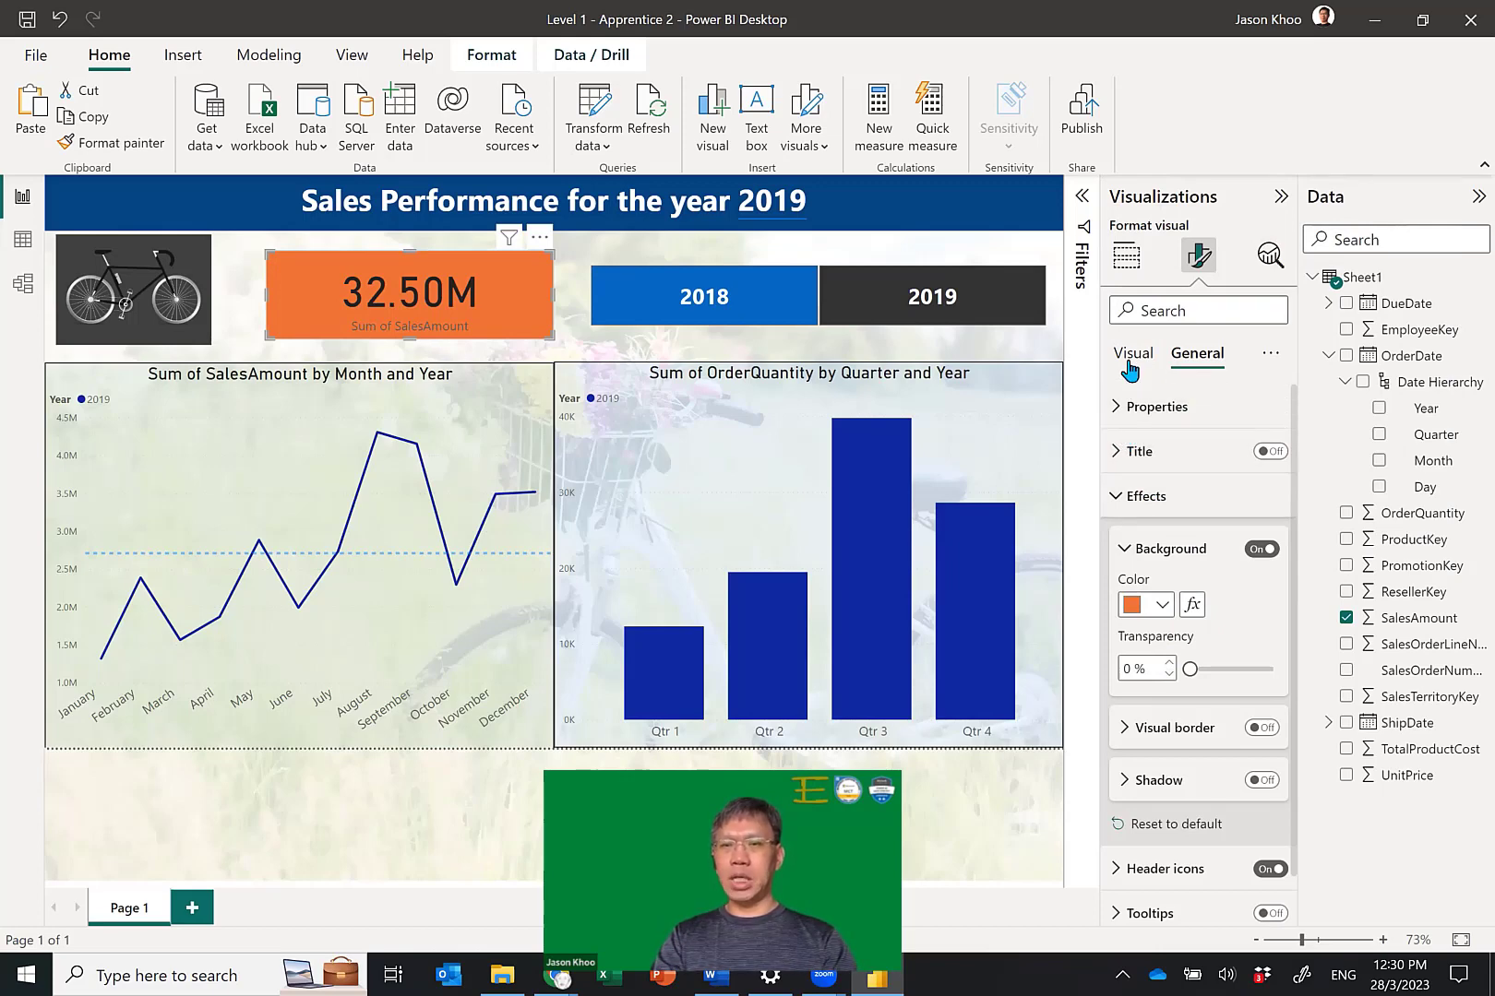
Set the callout value of the SalesAmount card to white.
{"action": "left_click", "coordinate": [1114, 452]}
{"action": "left_click", "coordinate": [1116, 453]}
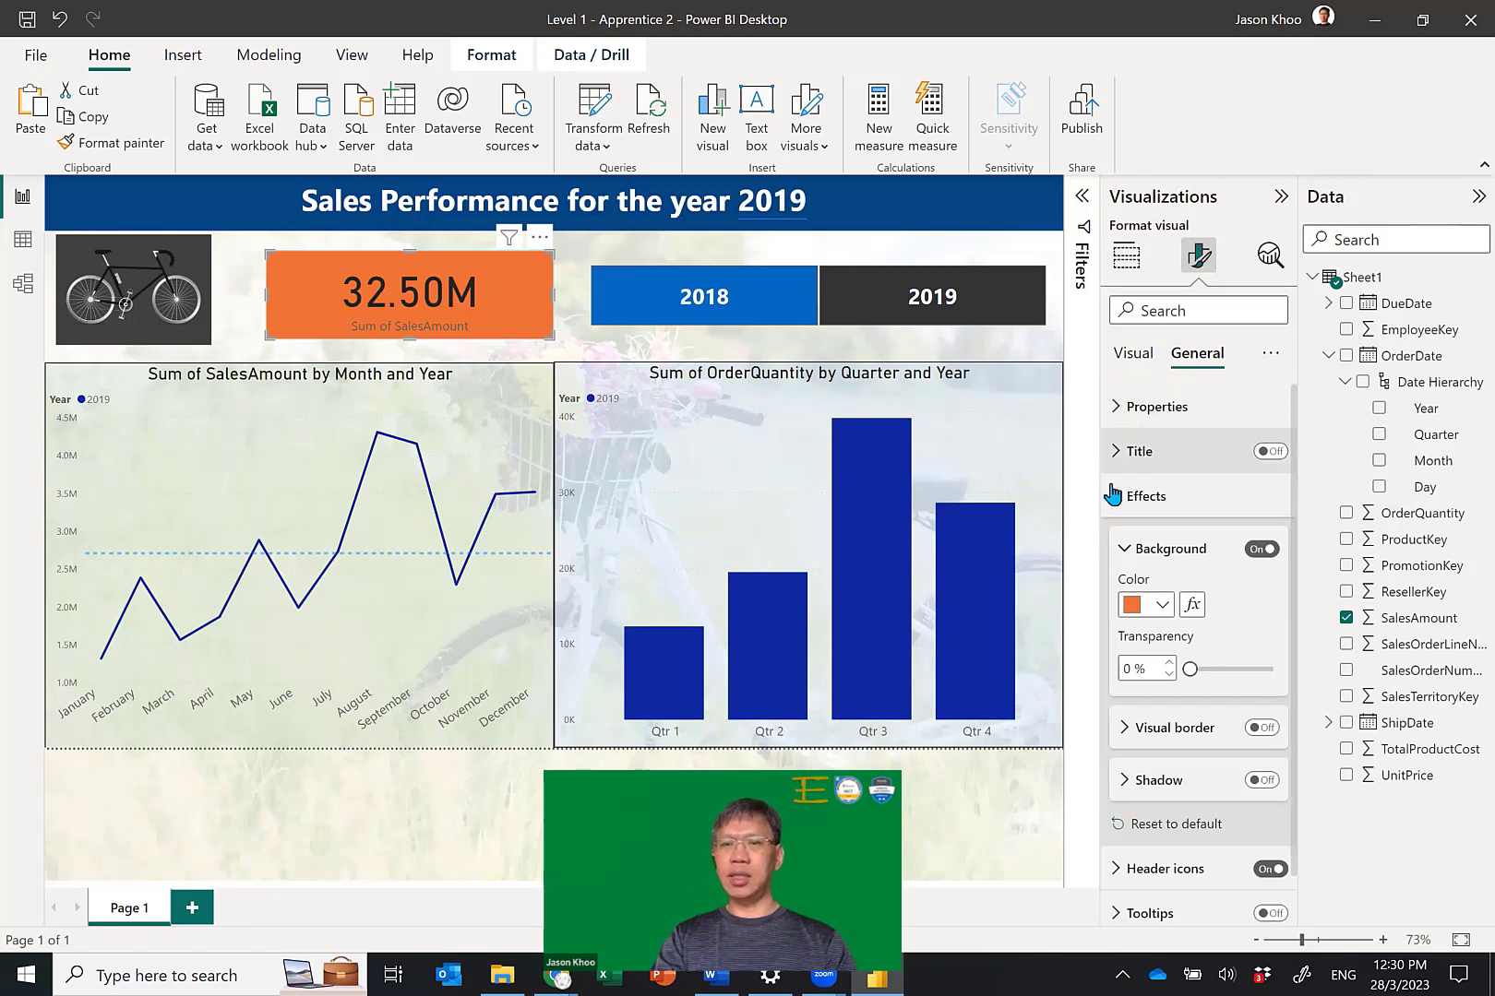
{"action": "left_click", "coordinate": [1133, 354]}
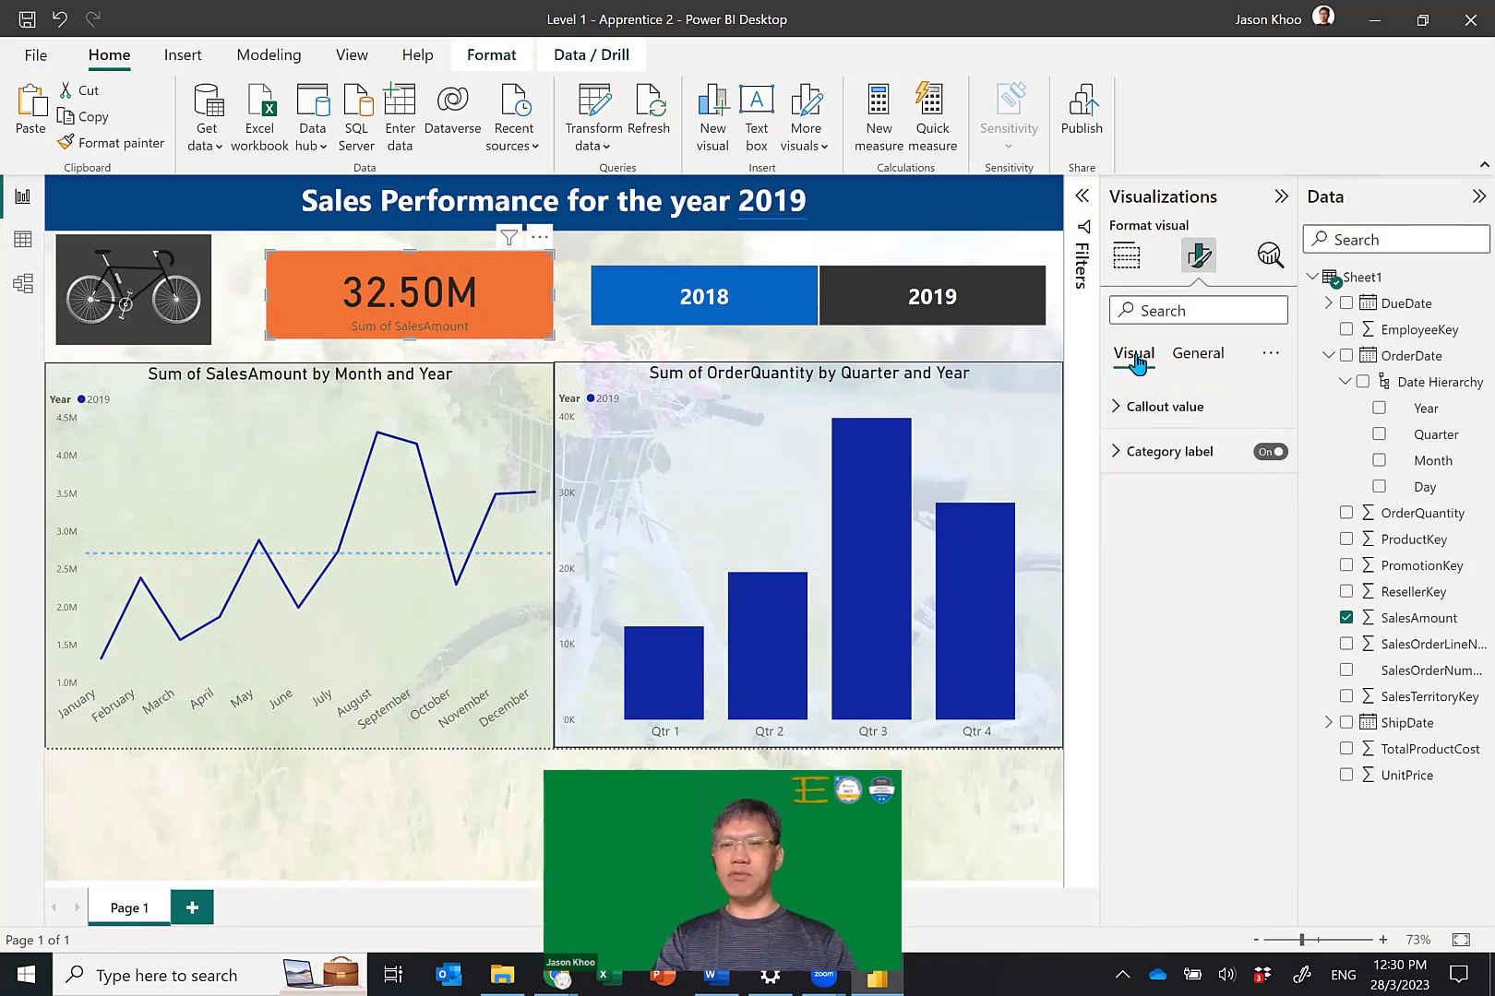
{"action": "left_click", "coordinate": [1114, 410]}
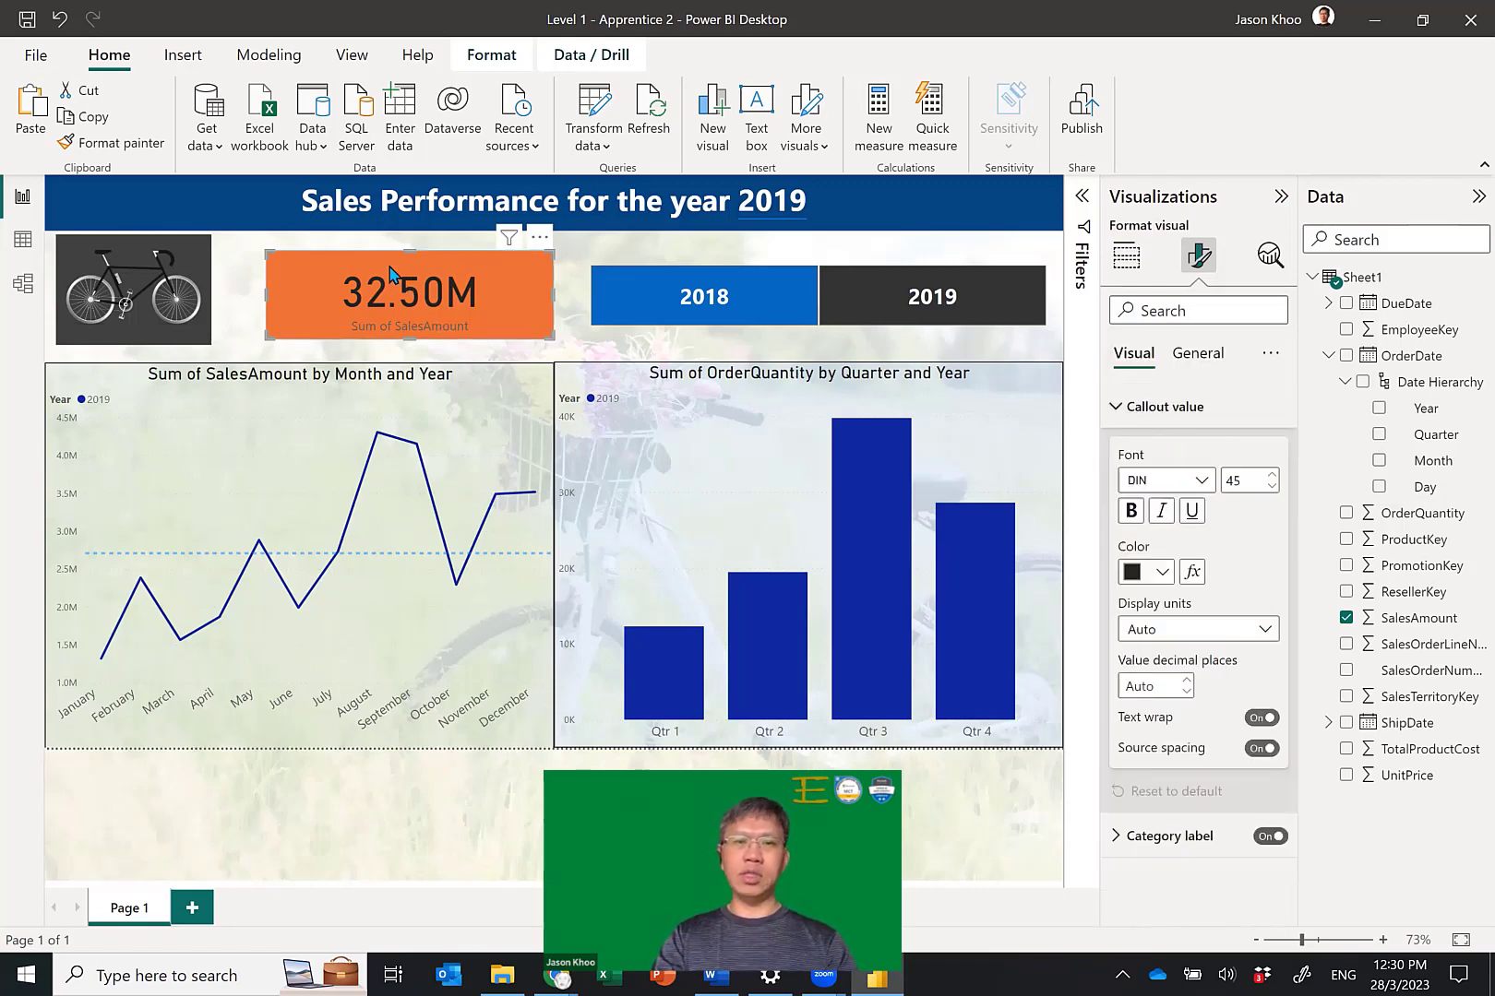
{"action": "left_click", "coordinate": [1158, 575]}
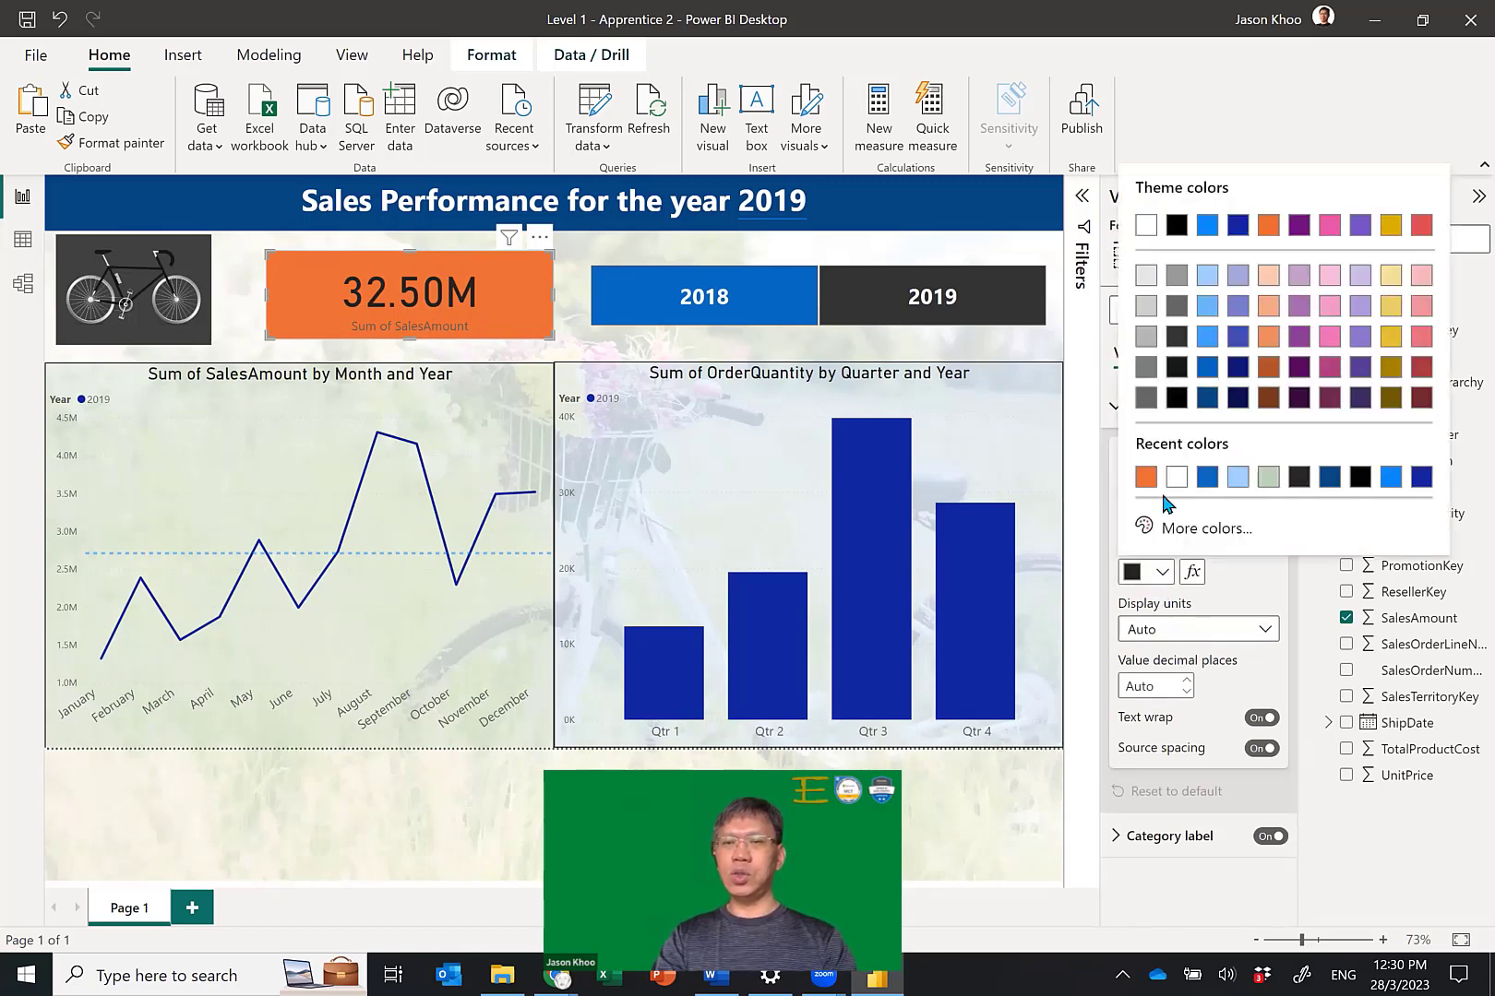
{"action": "left_click", "coordinate": [1178, 479]}
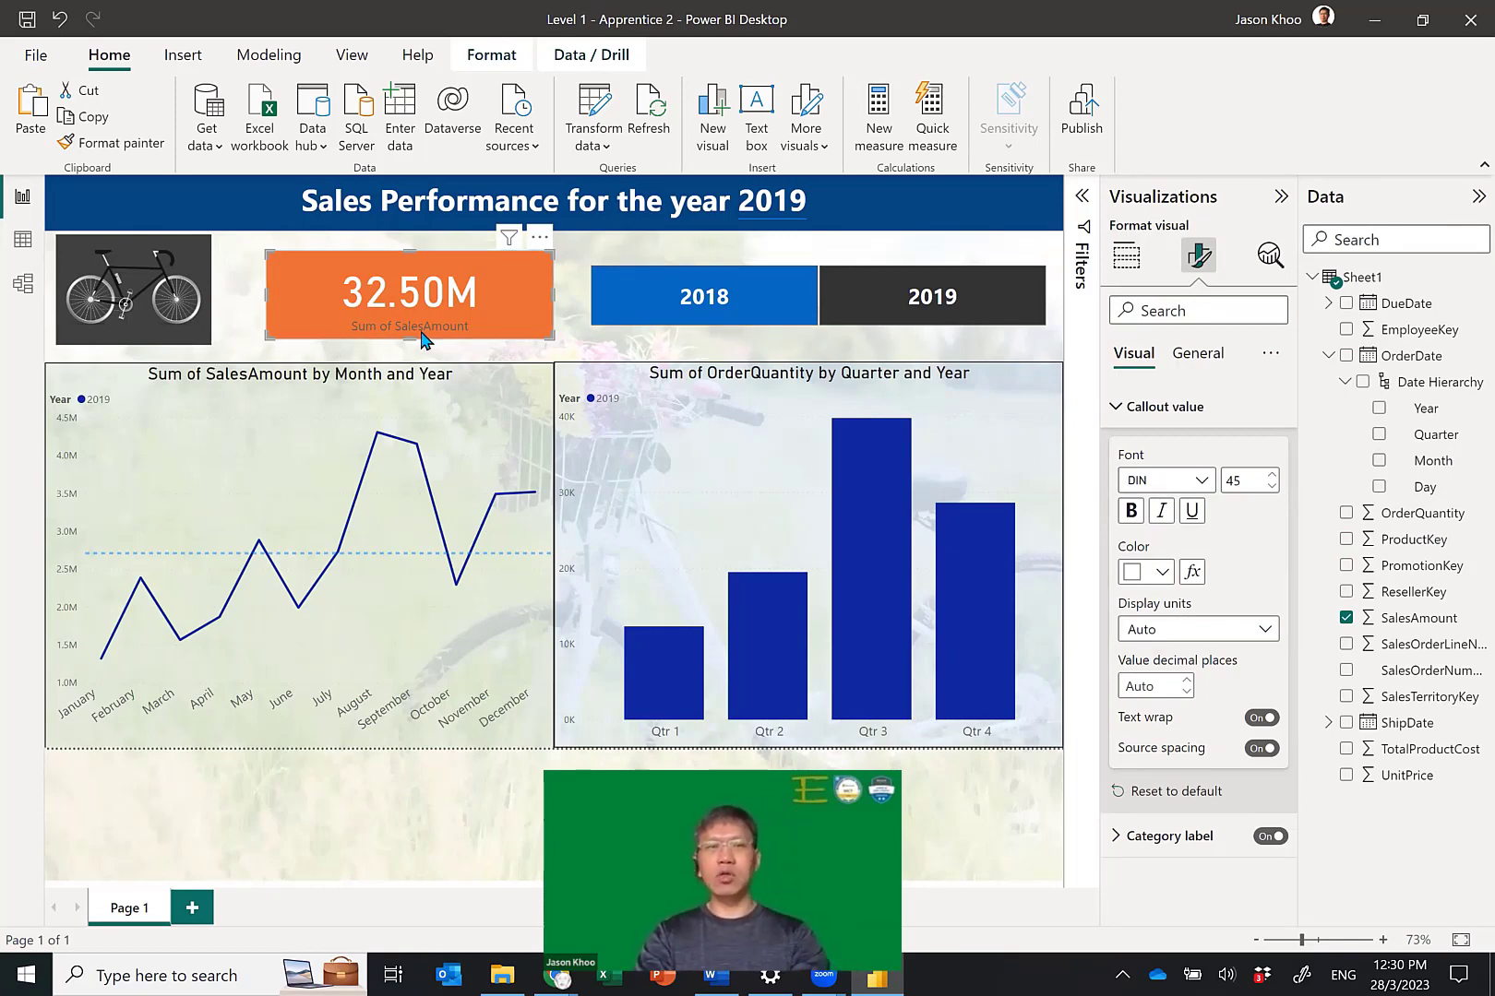
Set the category label of the SalesAmount card to white and deselect the card.
{"action": "left_click", "coordinate": [1200, 355]}
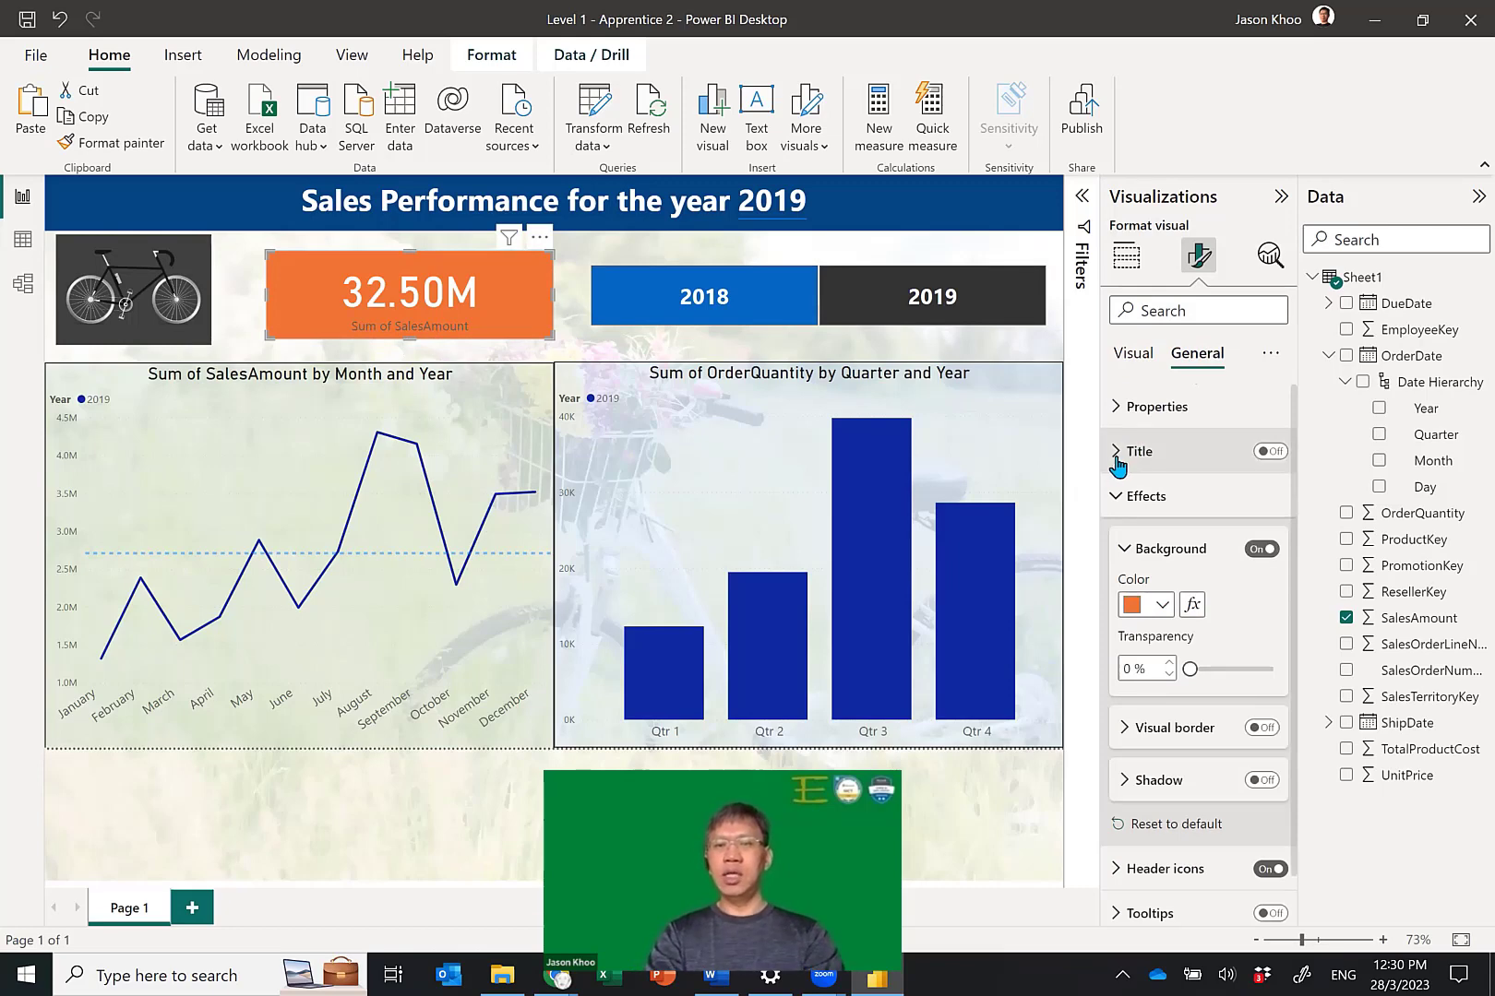
{"action": "left_click", "coordinate": [1115, 498]}
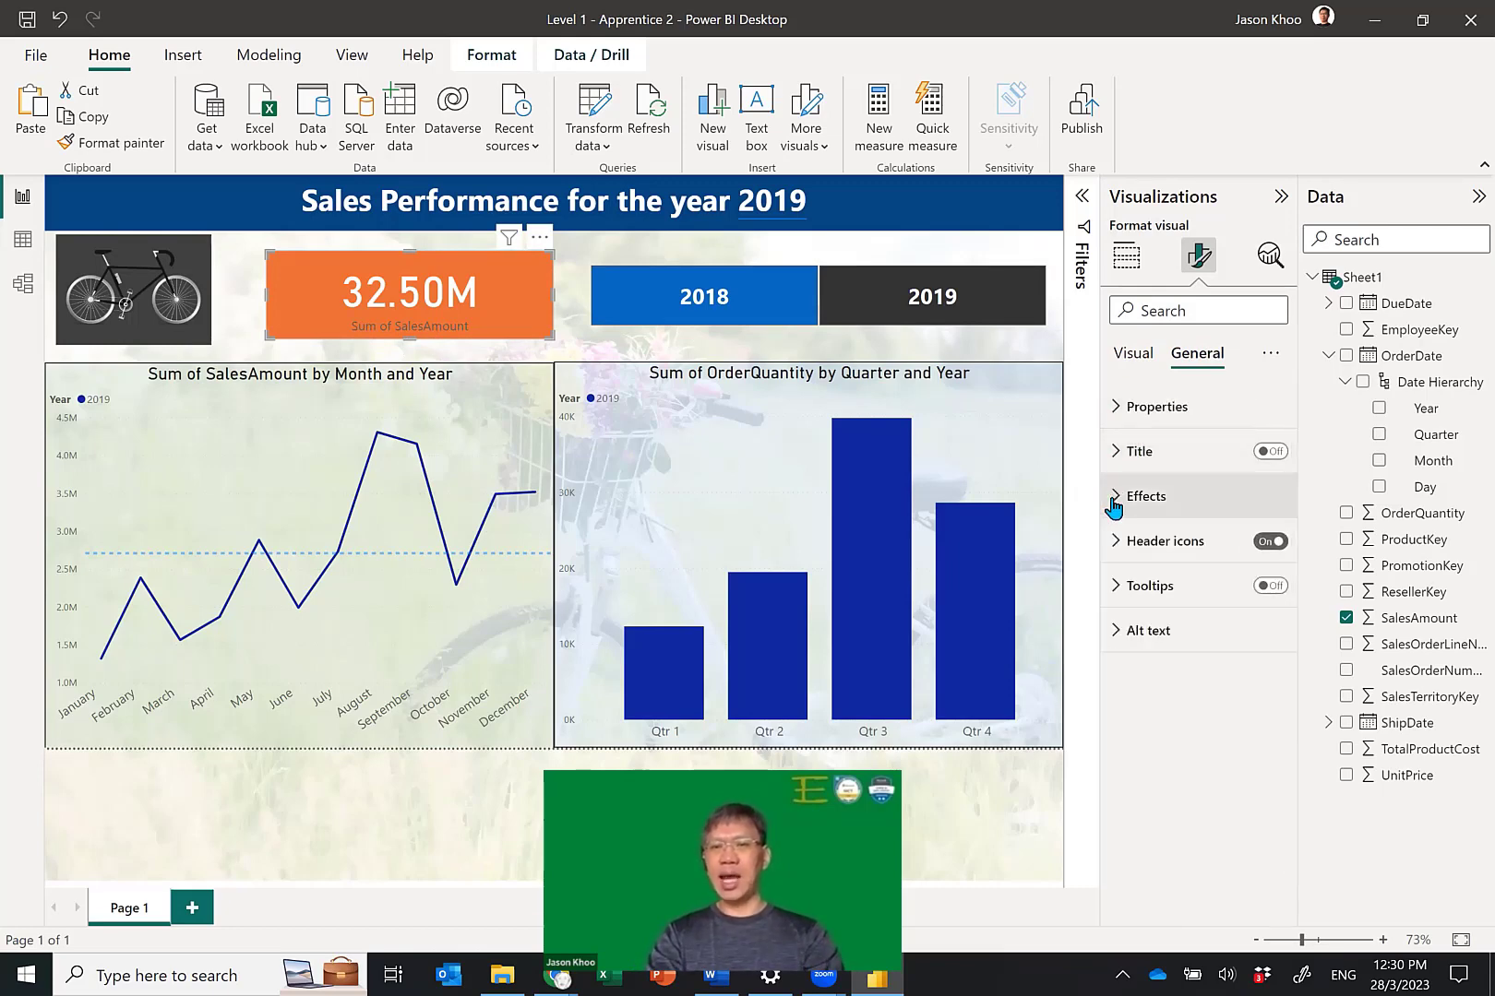
{"action": "left_click", "coordinate": [1144, 360]}
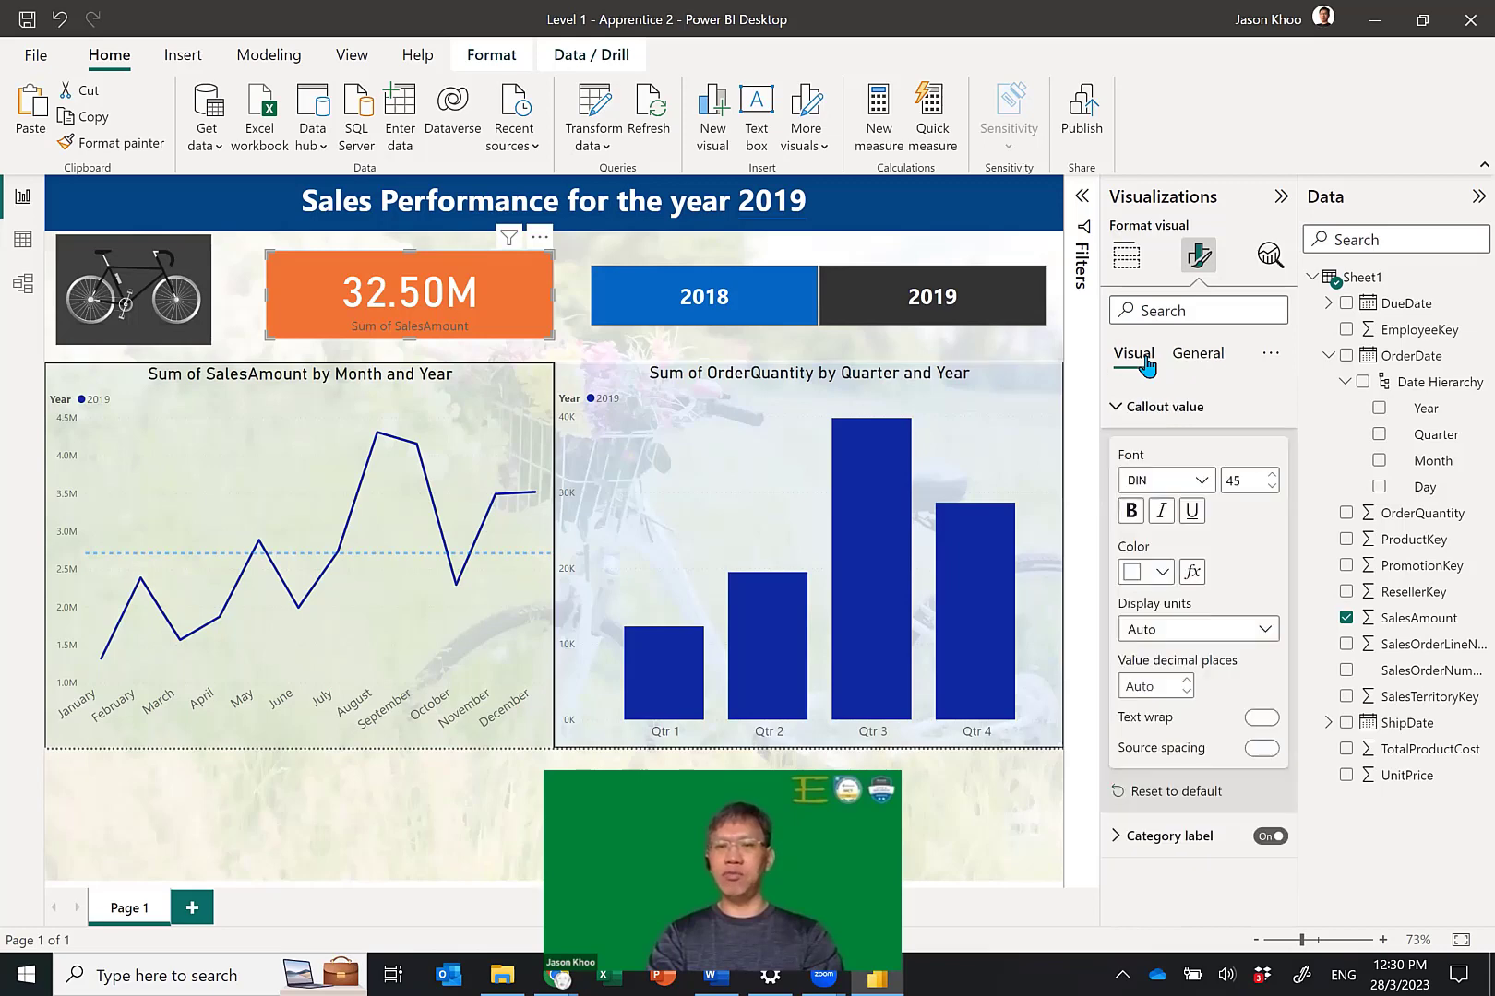
{"action": "left_click", "coordinate": [1115, 410]}
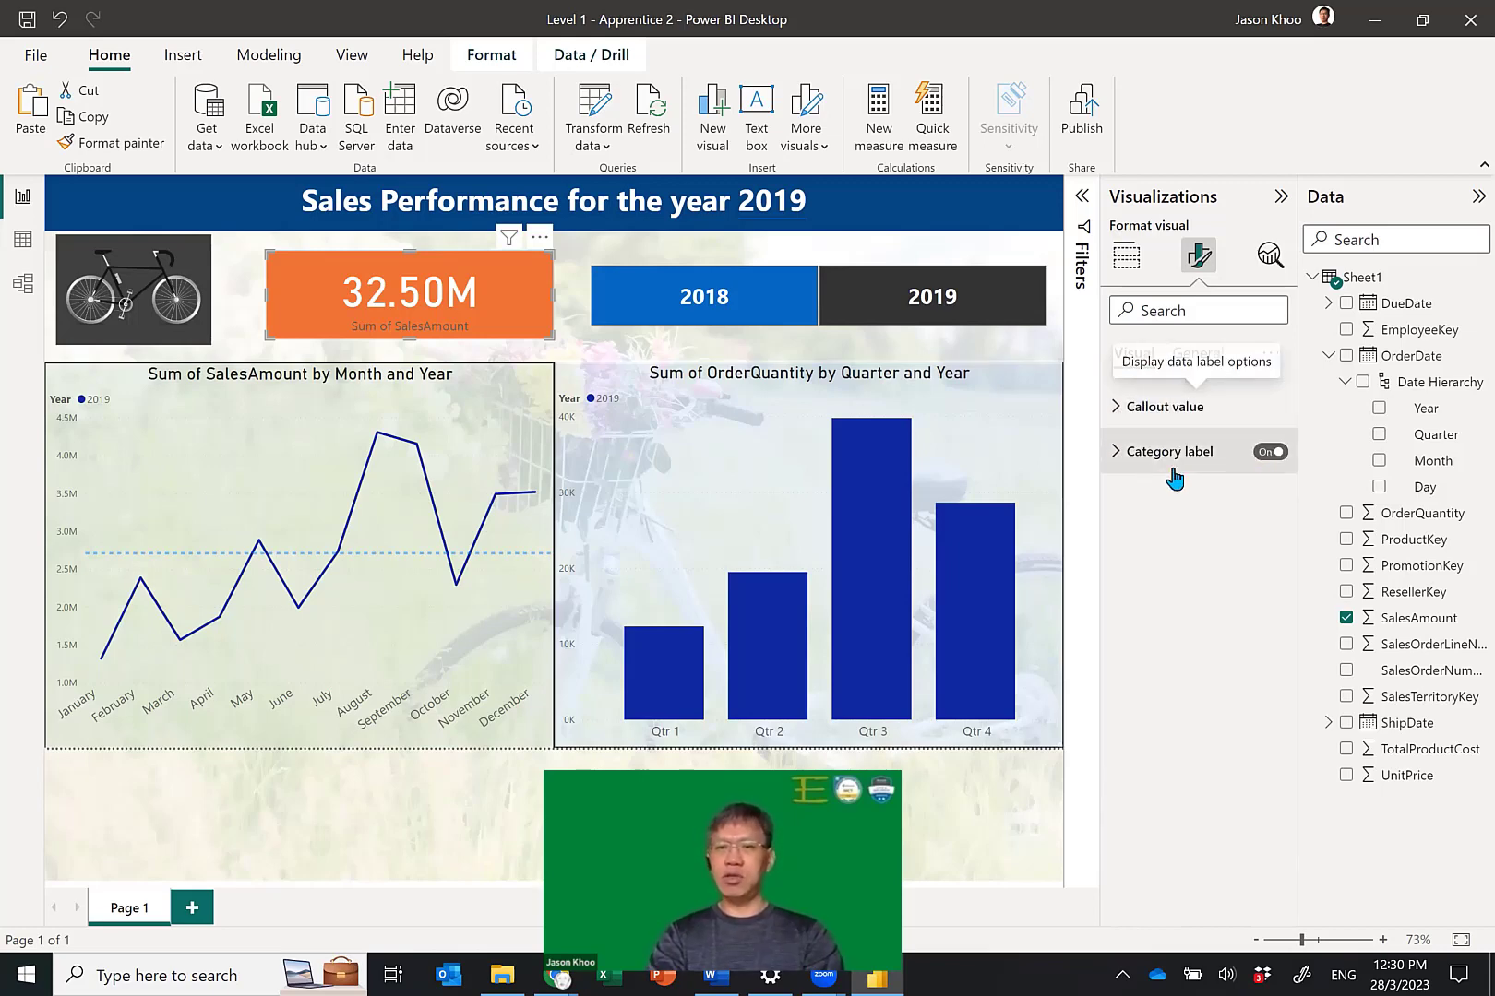
{"action": "left_click", "coordinate": [1119, 459]}
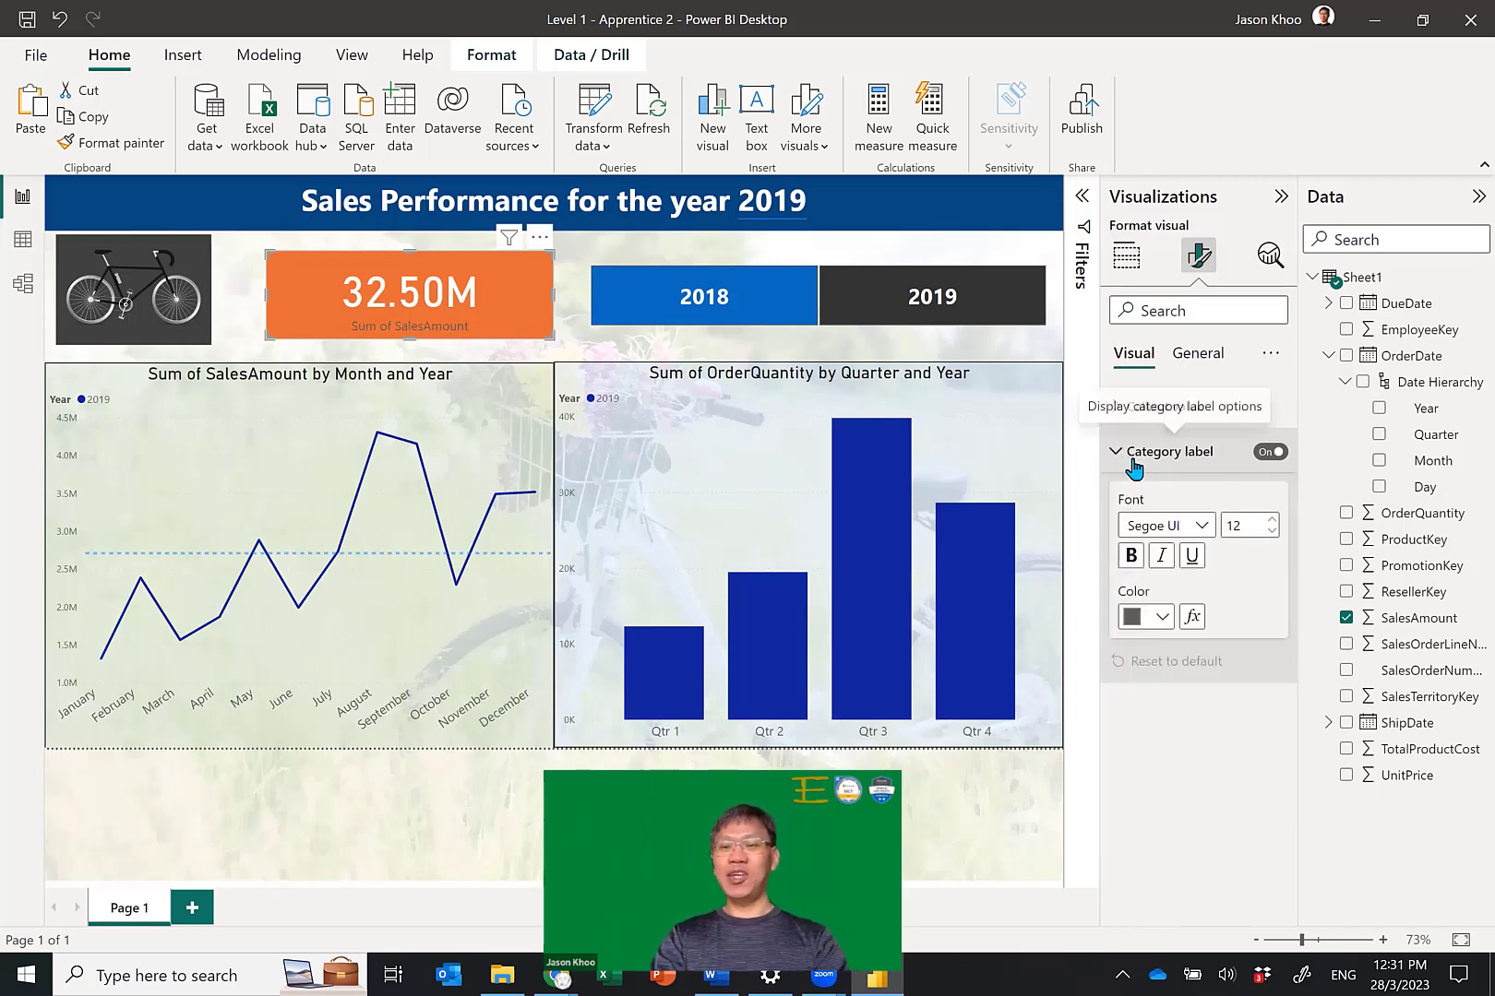
{"action": "left_click", "coordinate": [1165, 618]}
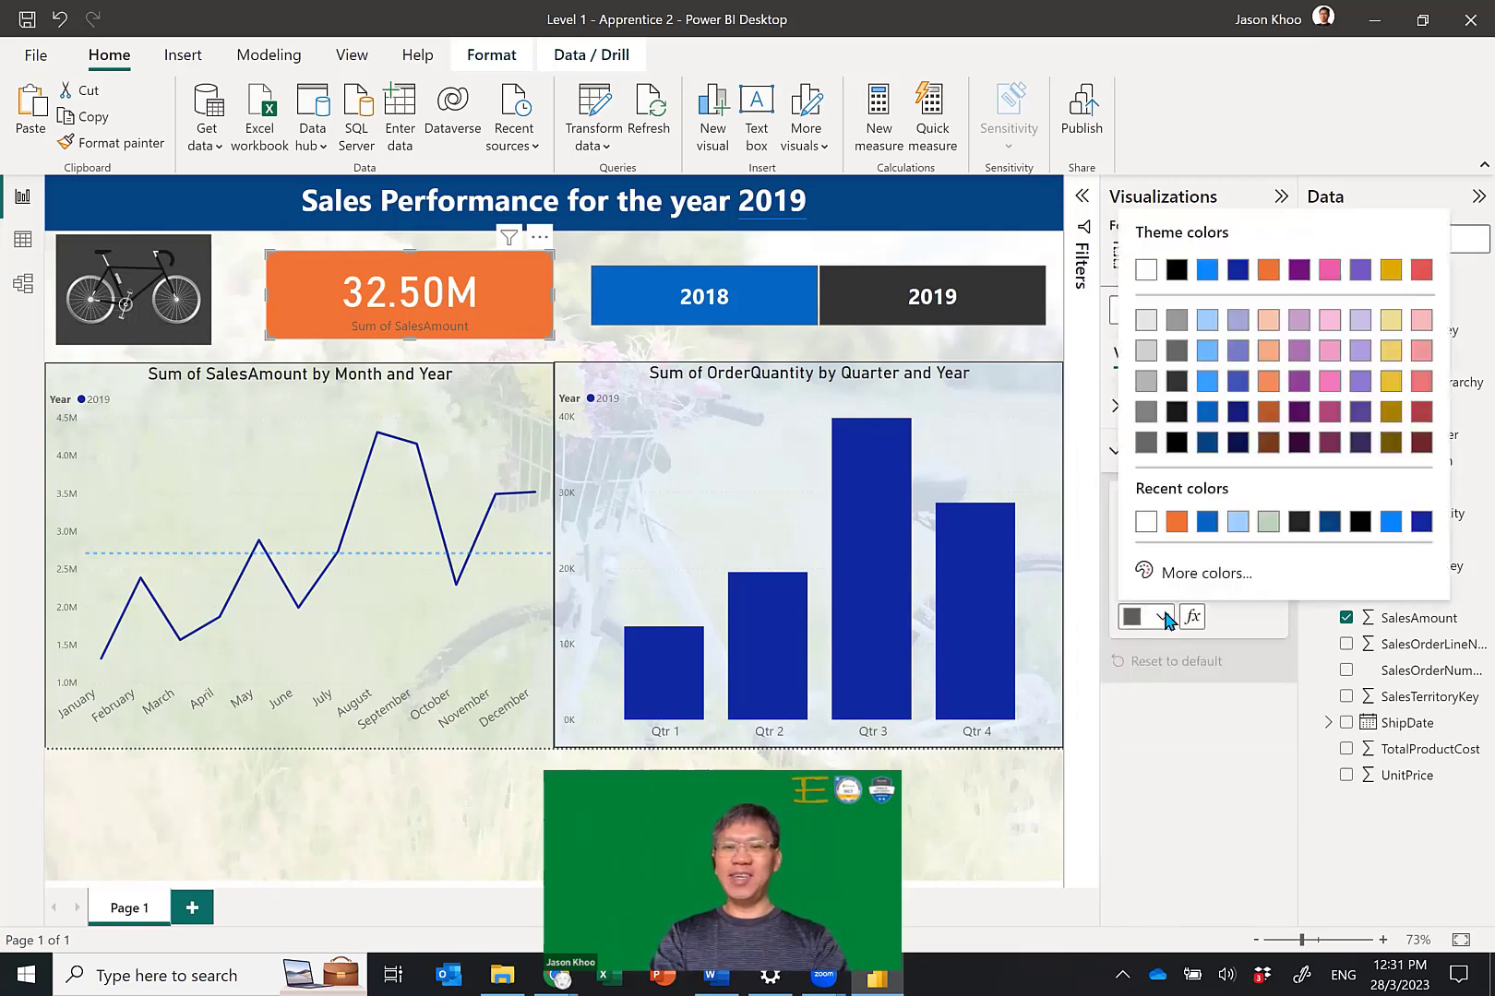
{"action": "left_click", "coordinate": [1143, 521]}
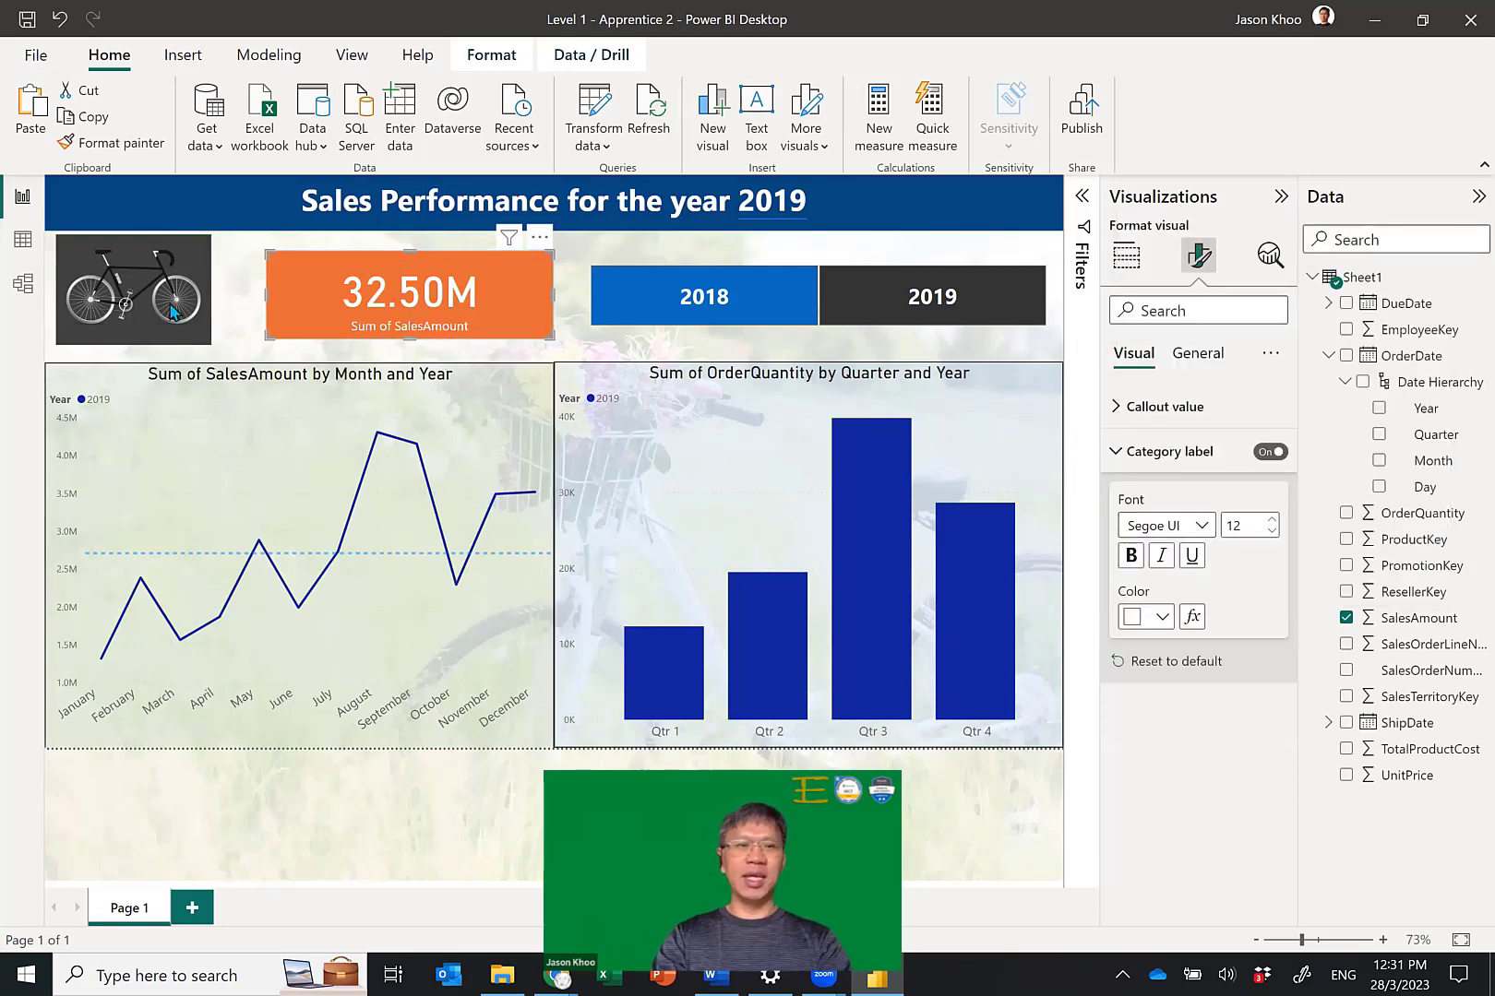
{"action": "left_click", "coordinate": [567, 314]}
{"action": "left_click", "coordinate": [704, 294]}
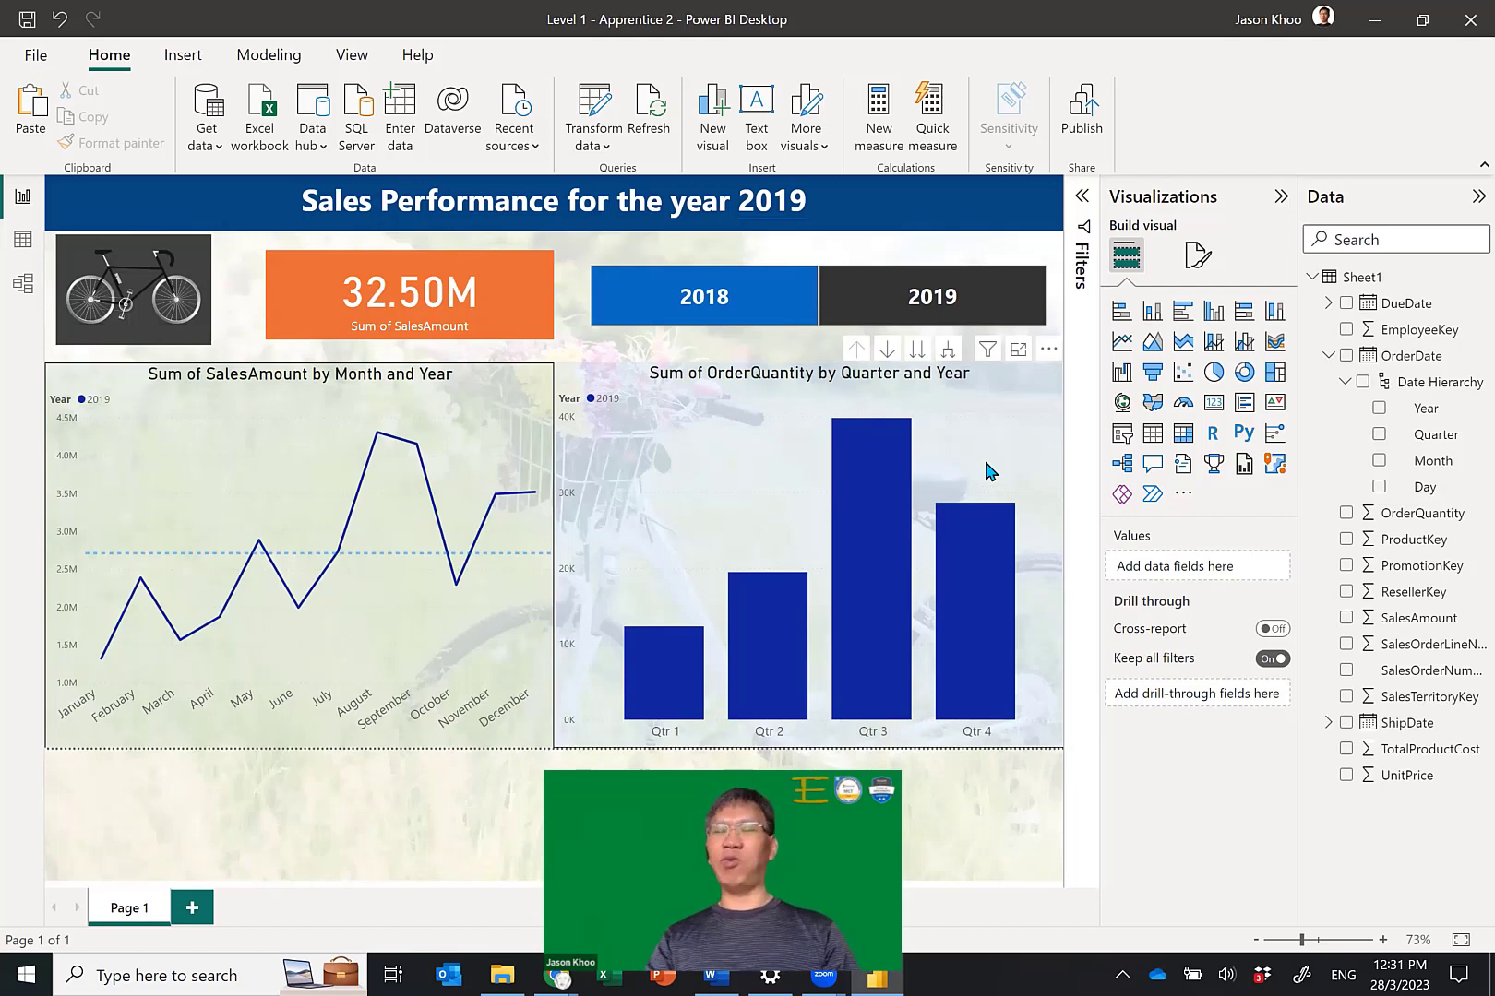
Publish the updated report to the PowerBI-Demo workspace, replacing the existing Level 1 - Apprentice 2 dataset.
{"action": "left_click", "coordinate": [1091, 108]}
{"action": "left_click", "coordinate": [852, 515]}
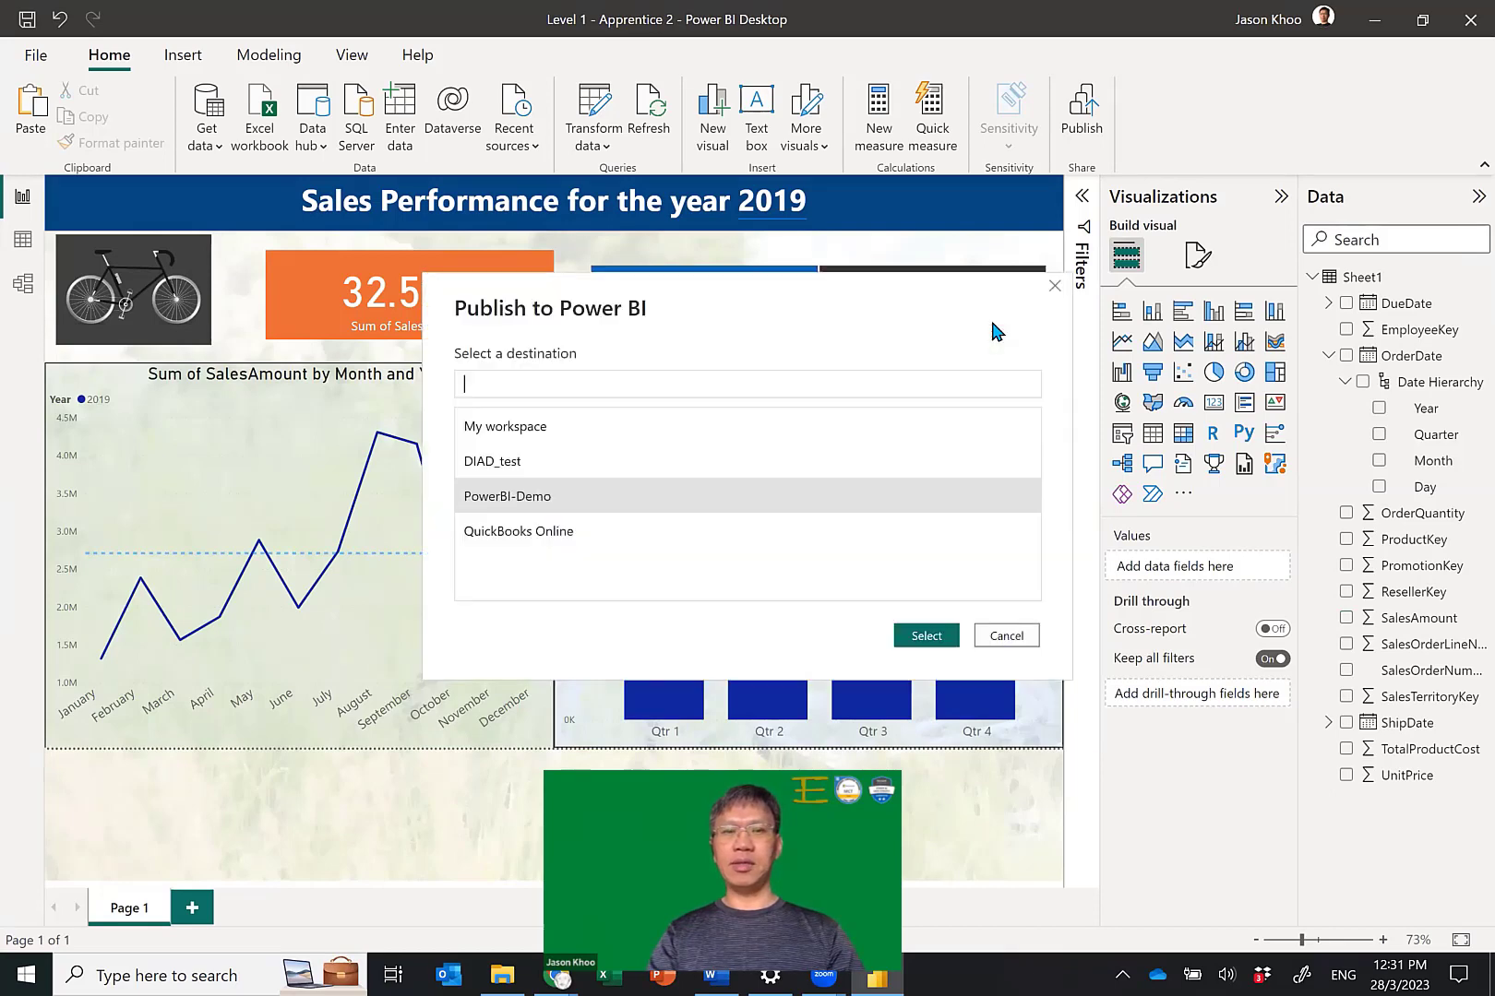
{"action": "left_click", "coordinate": [936, 635]}
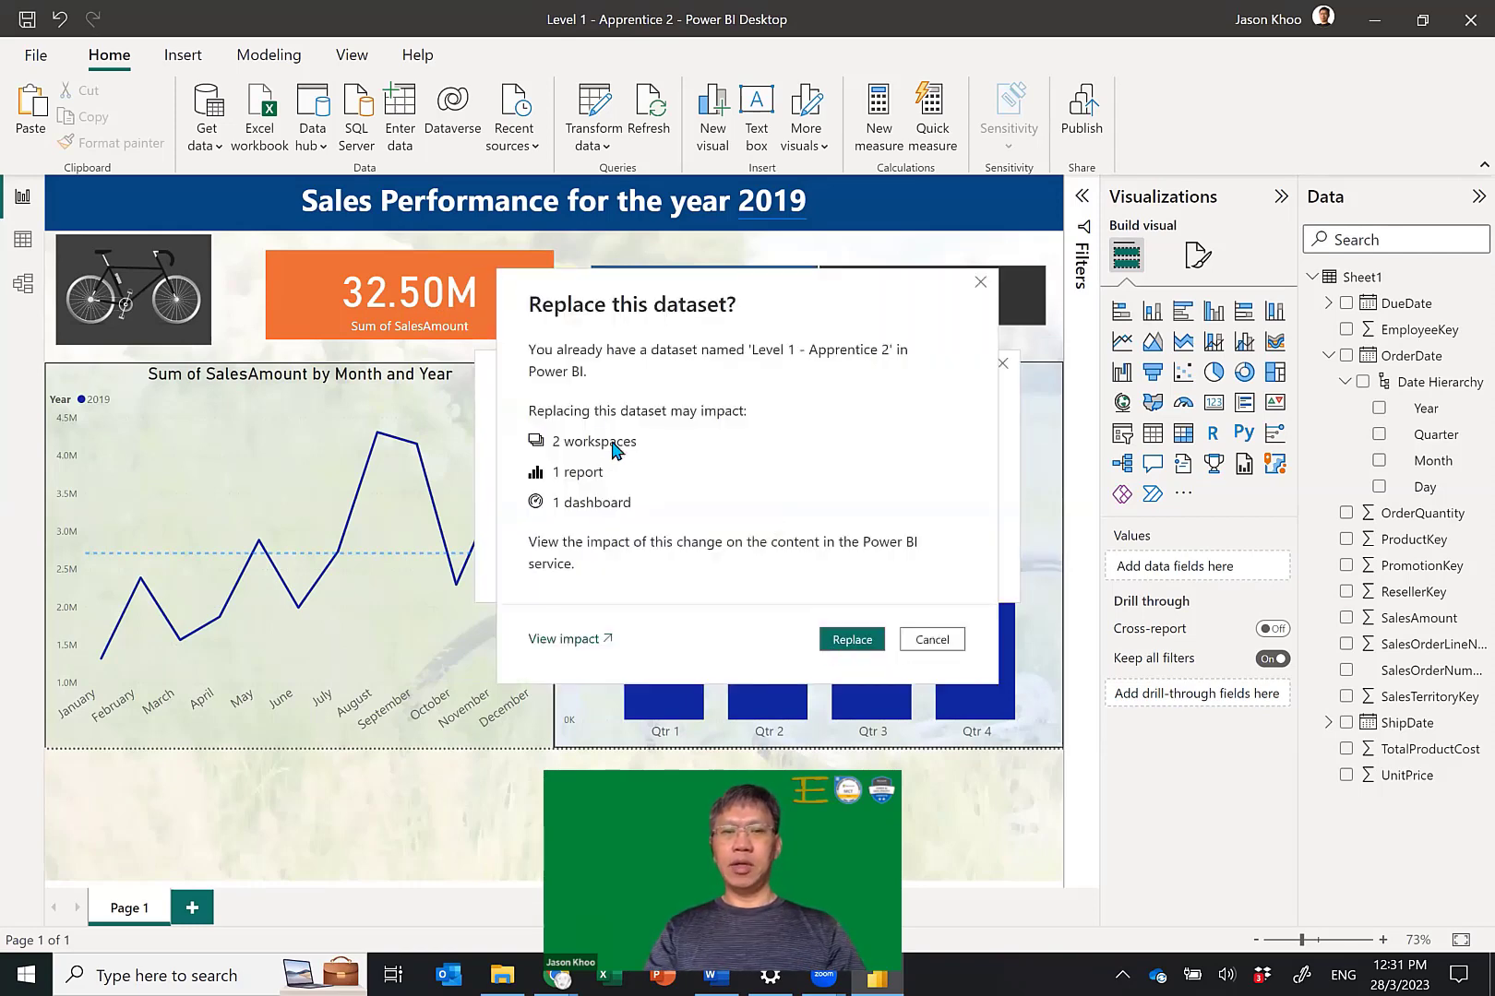
{"action": "left_click", "coordinate": [853, 637]}
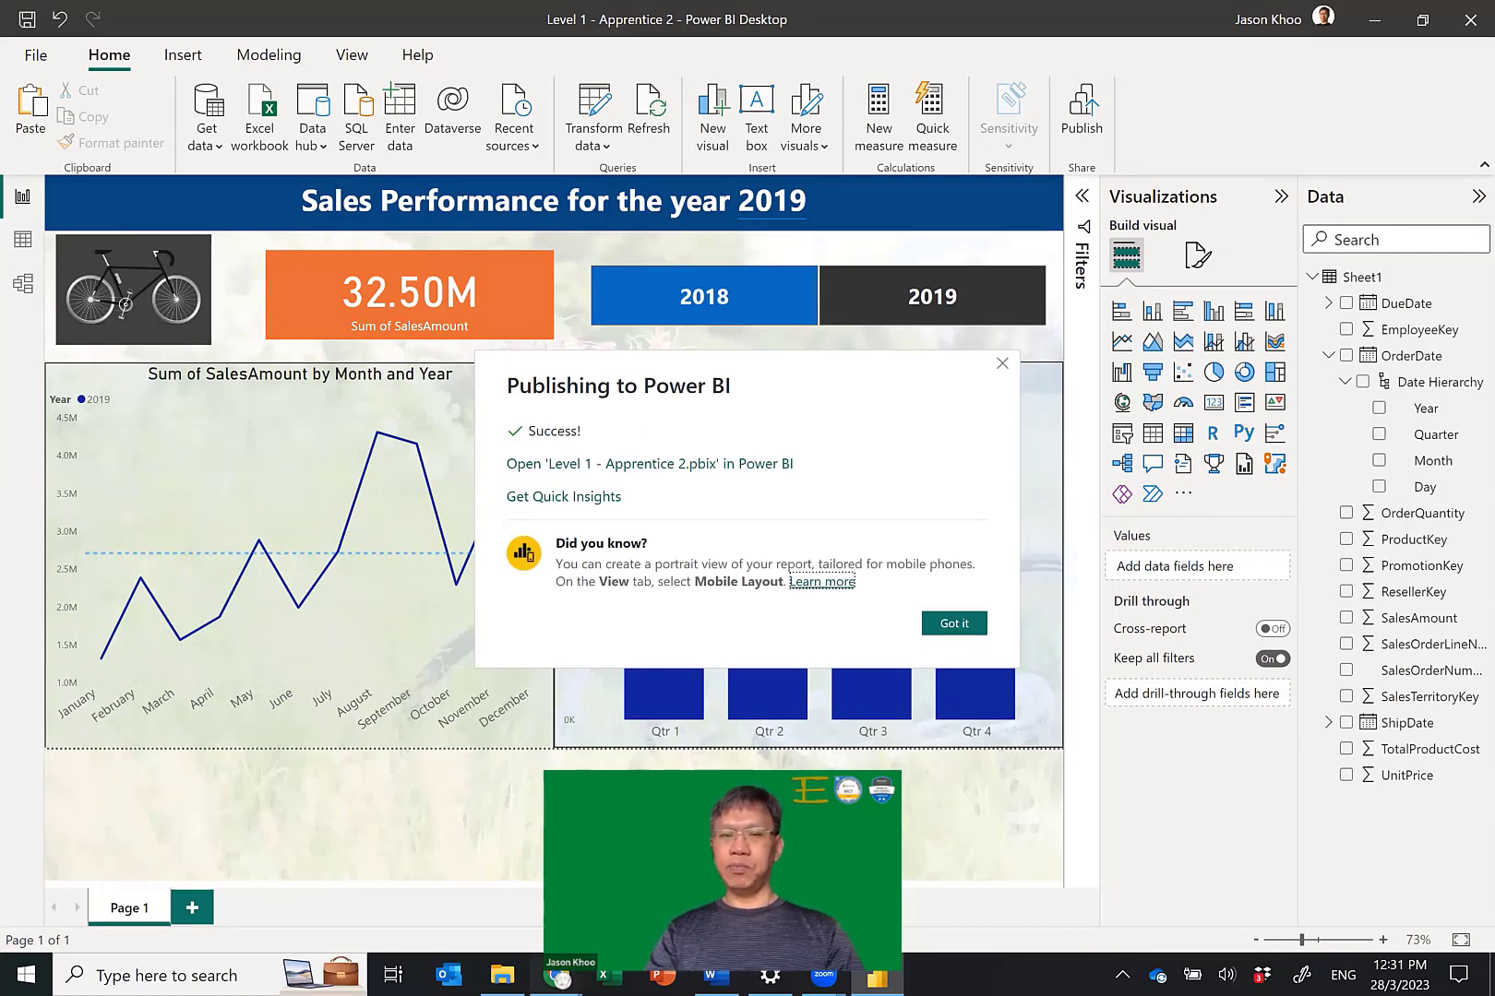
Switch to the published report in Chrome and reload it to load the new version.
{"action": "mouse_move", "coordinate": [560, 976]}
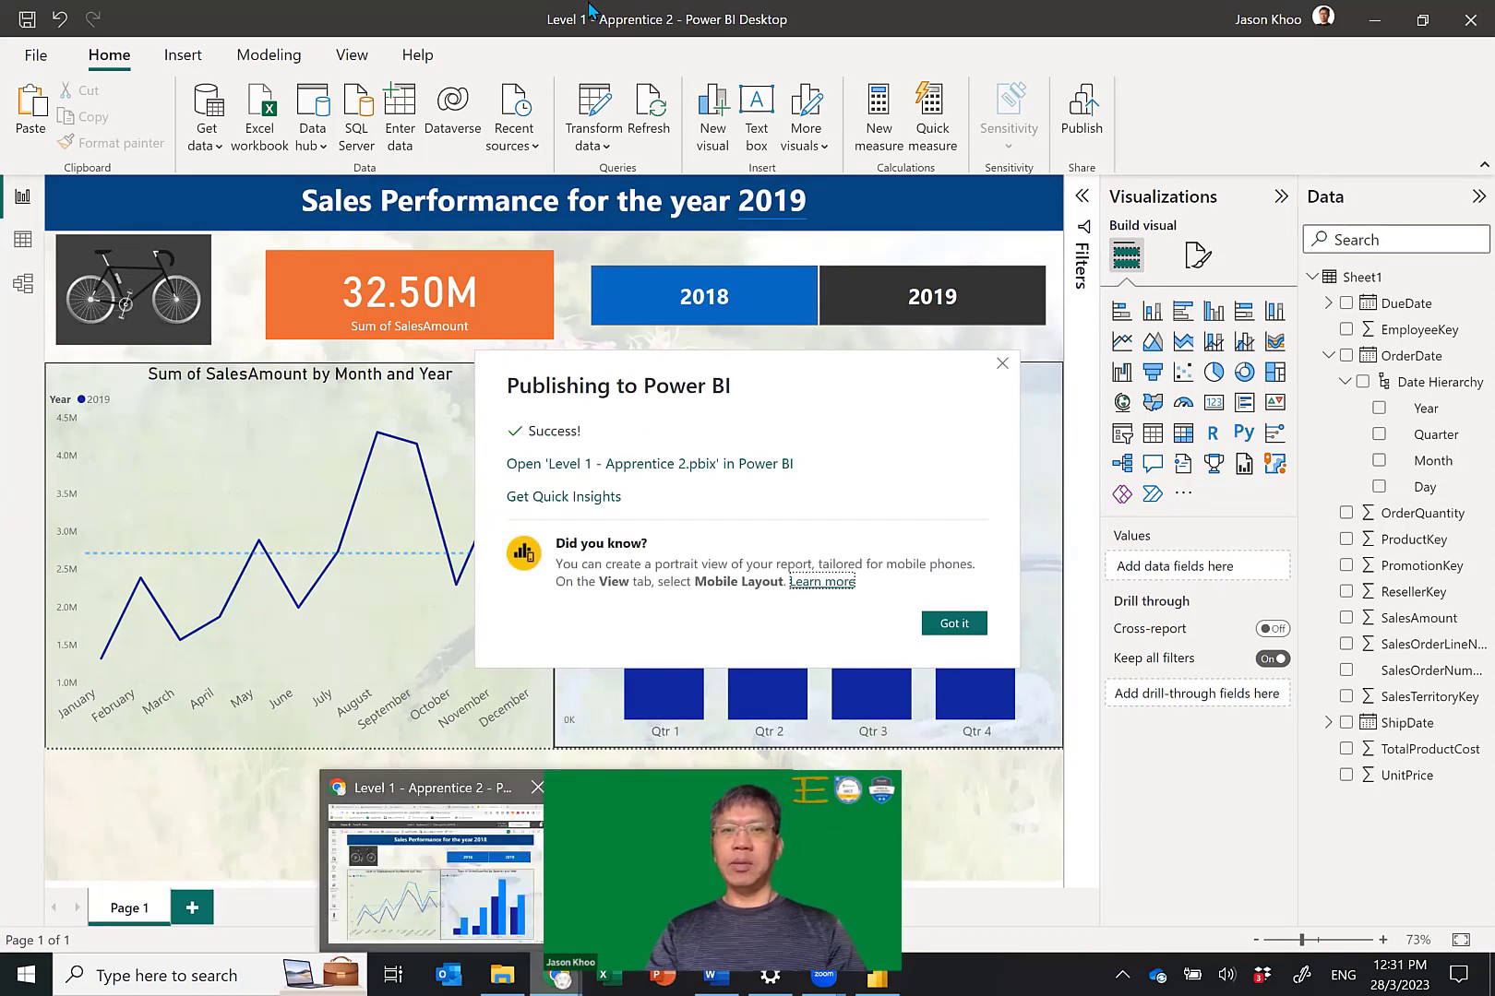
{"action": "left_click", "coordinate": [452, 872]}
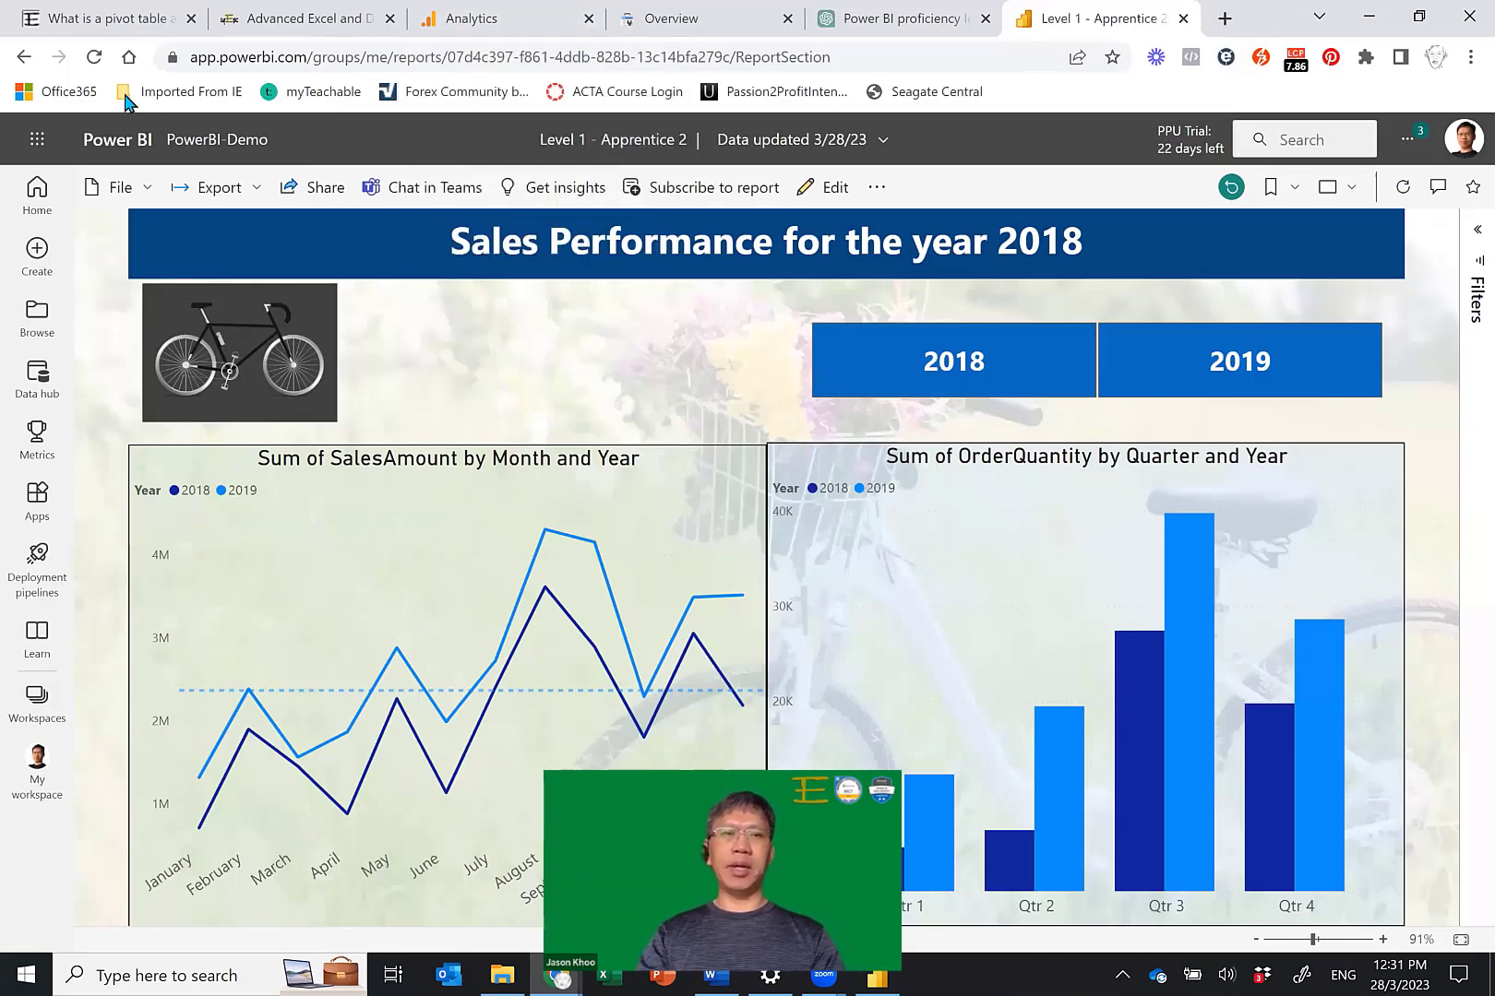
{"action": "left_click", "coordinate": [95, 56]}
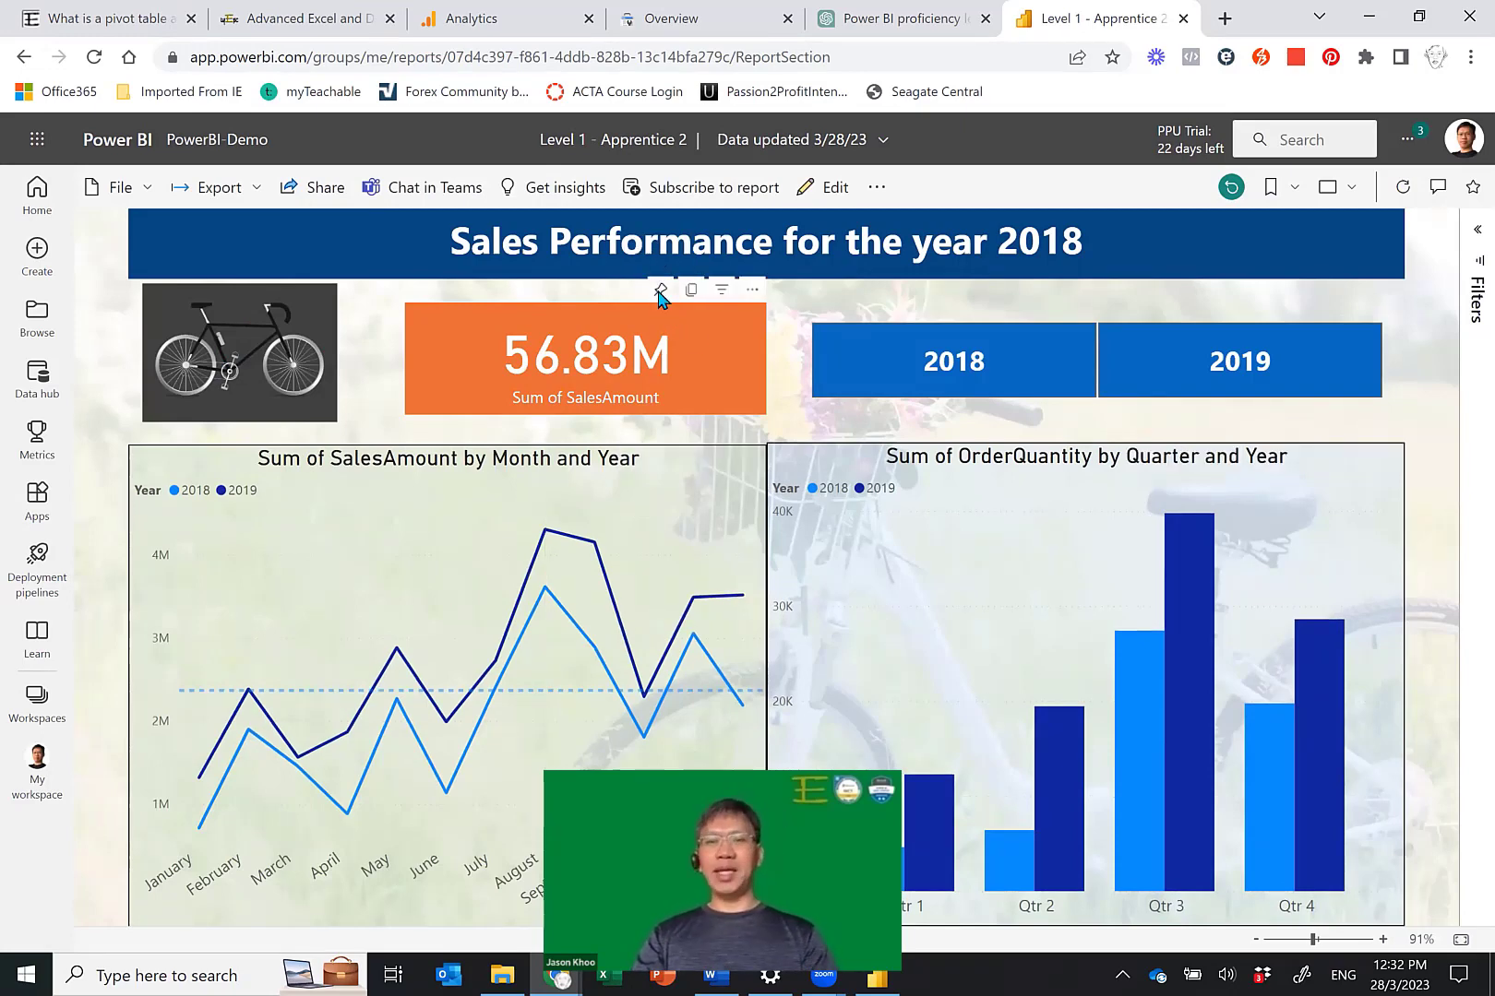
Pin the orange SalesAmount card to the existing Business Performance dashboard.
{"action": "left_click", "coordinate": [660, 290]}
{"action": "left_click", "coordinate": [808, 508]}
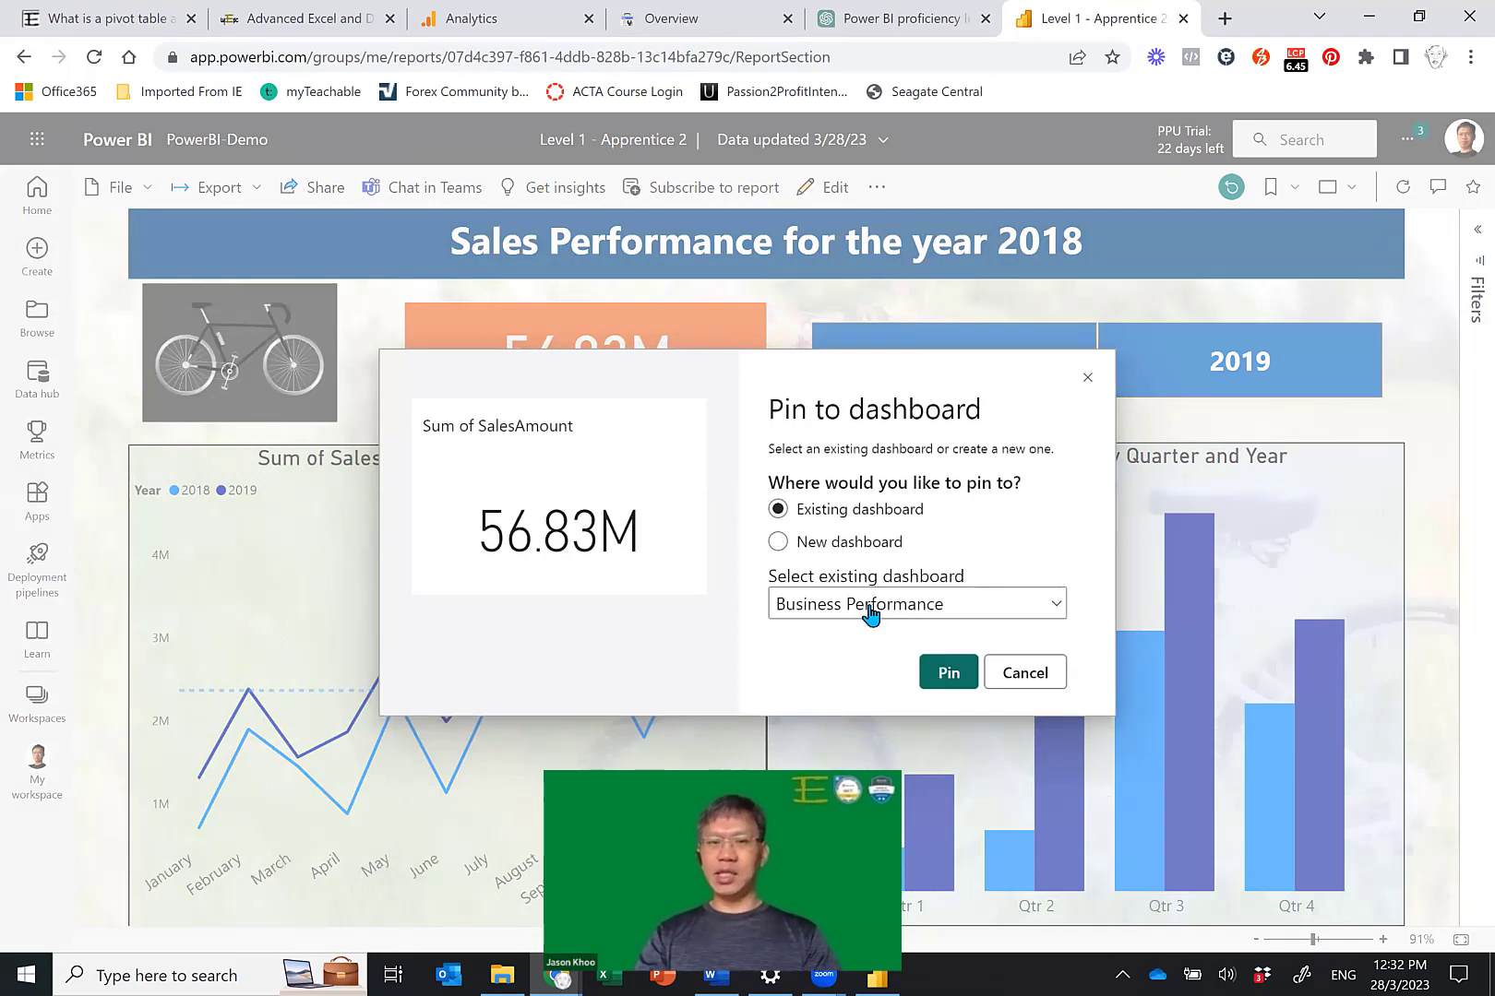
{"action": "left_click", "coordinate": [1059, 609]}
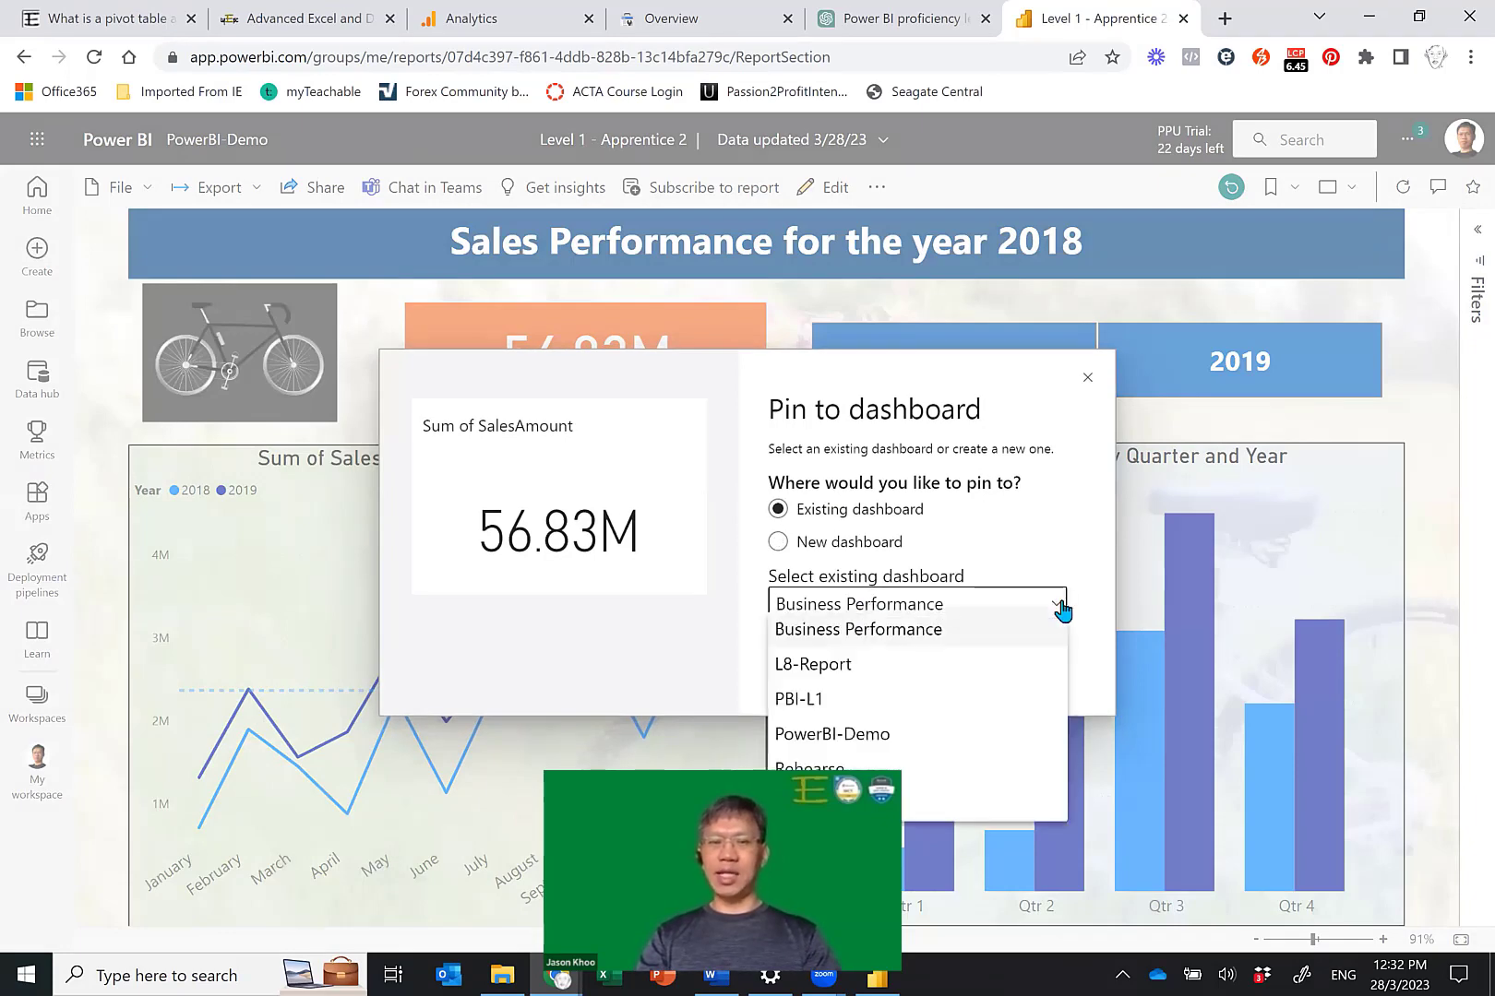
{"action": "left_click", "coordinate": [1015, 629]}
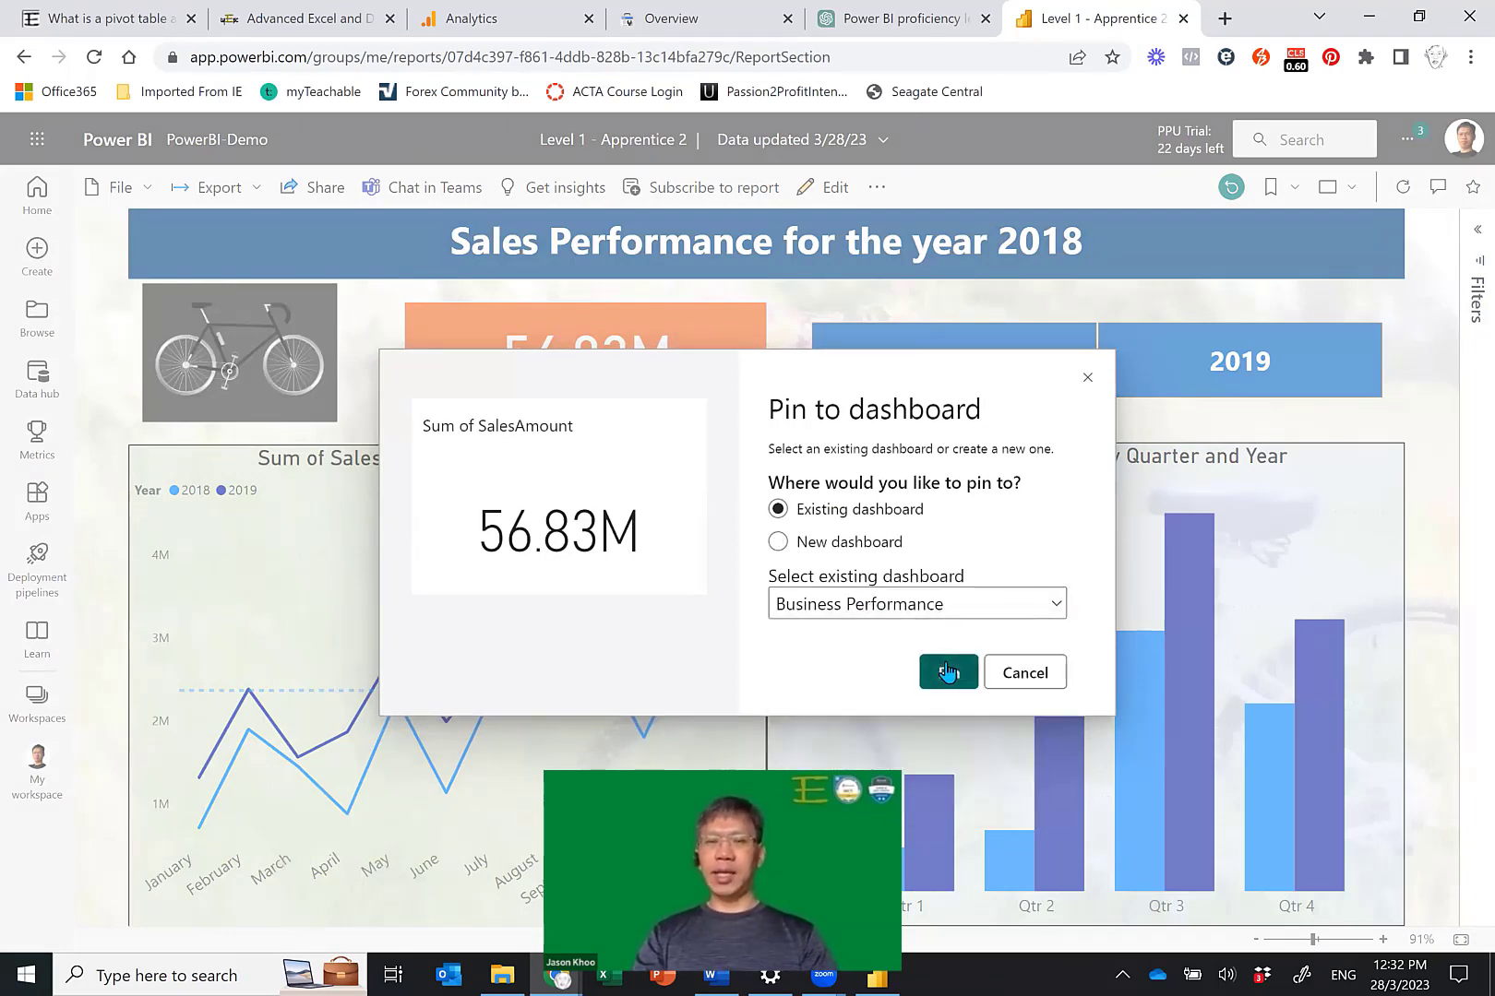
{"action": "left_click", "coordinate": [950, 671]}
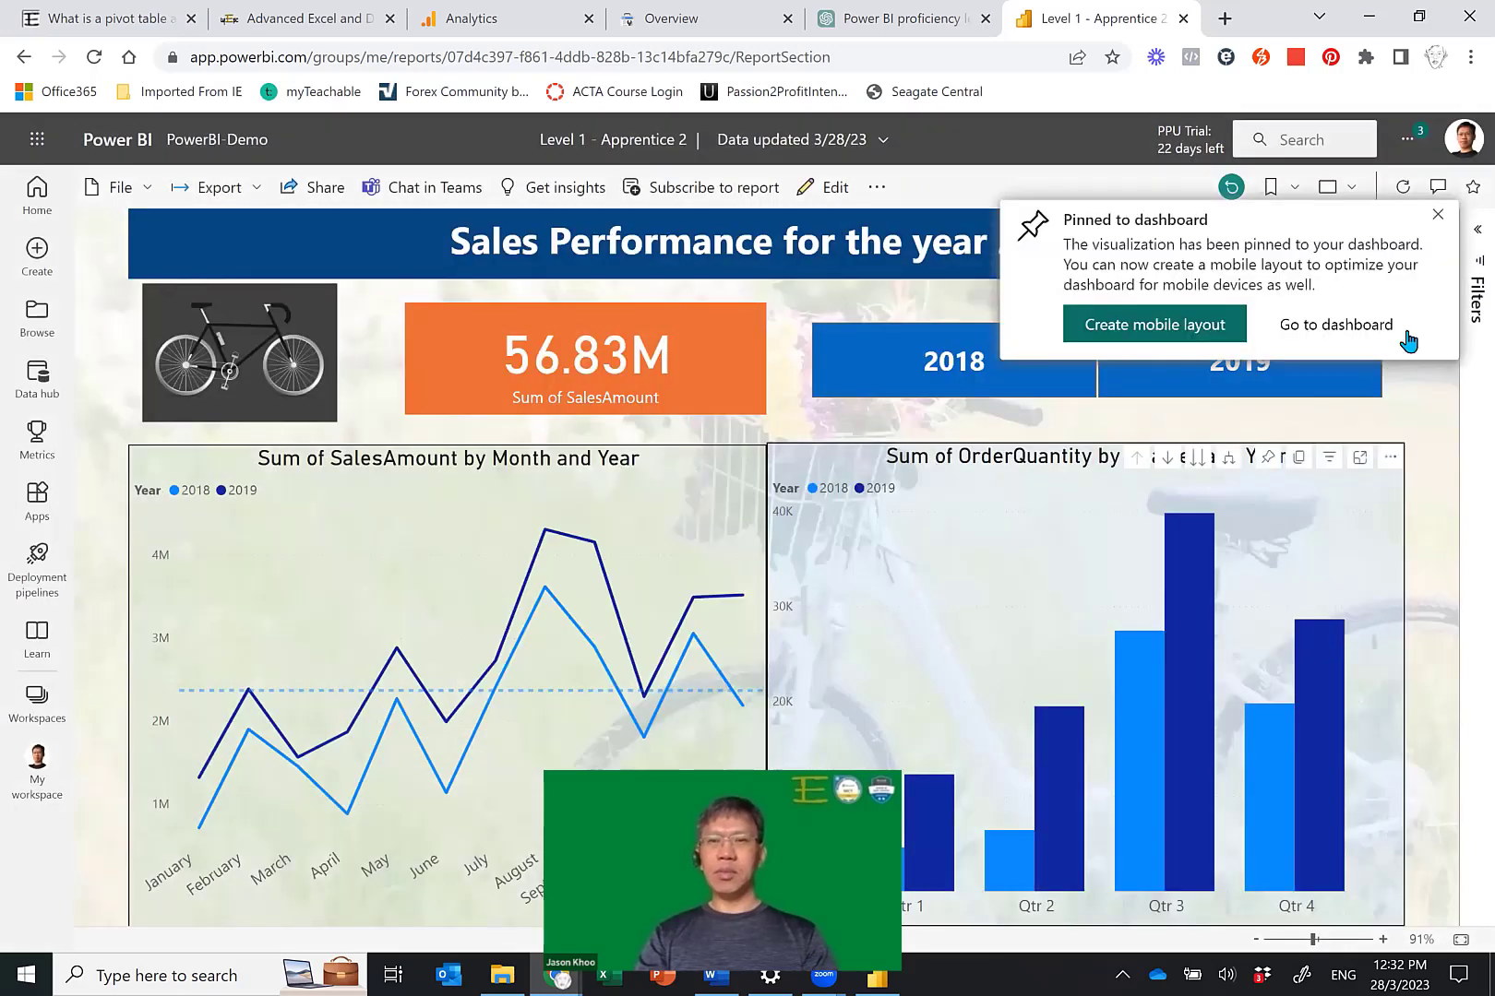
Open the Business Performance dashboard and delete its SalesAmount line chart tile.
{"action": "left_click", "coordinate": [1353, 325]}
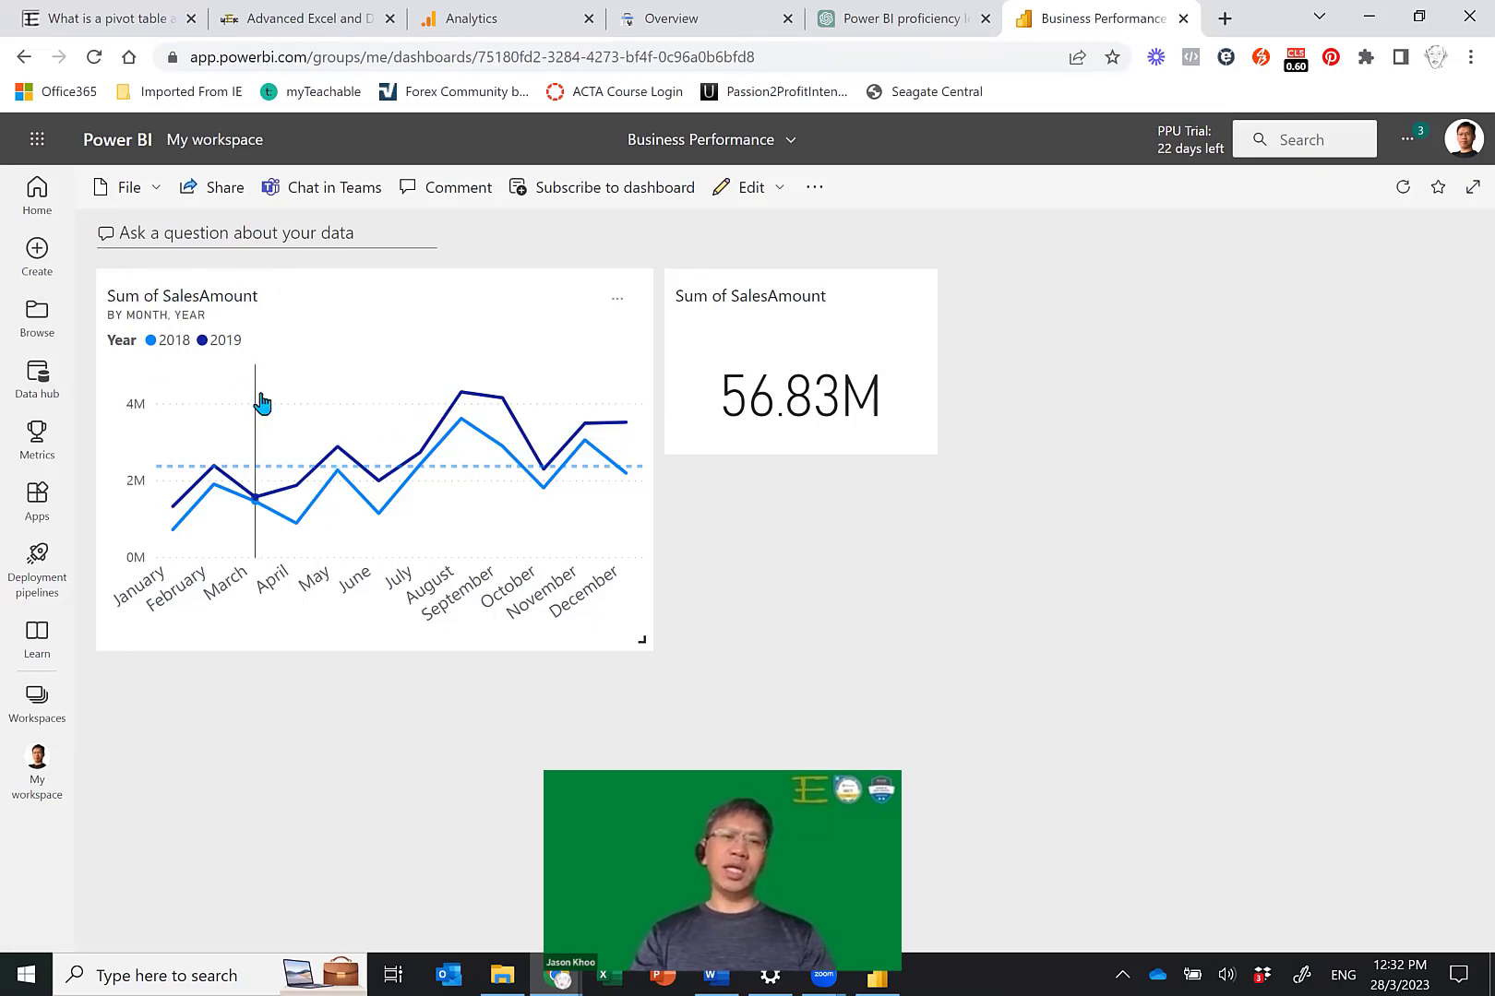
{"action": "left_click", "coordinate": [618, 304]}
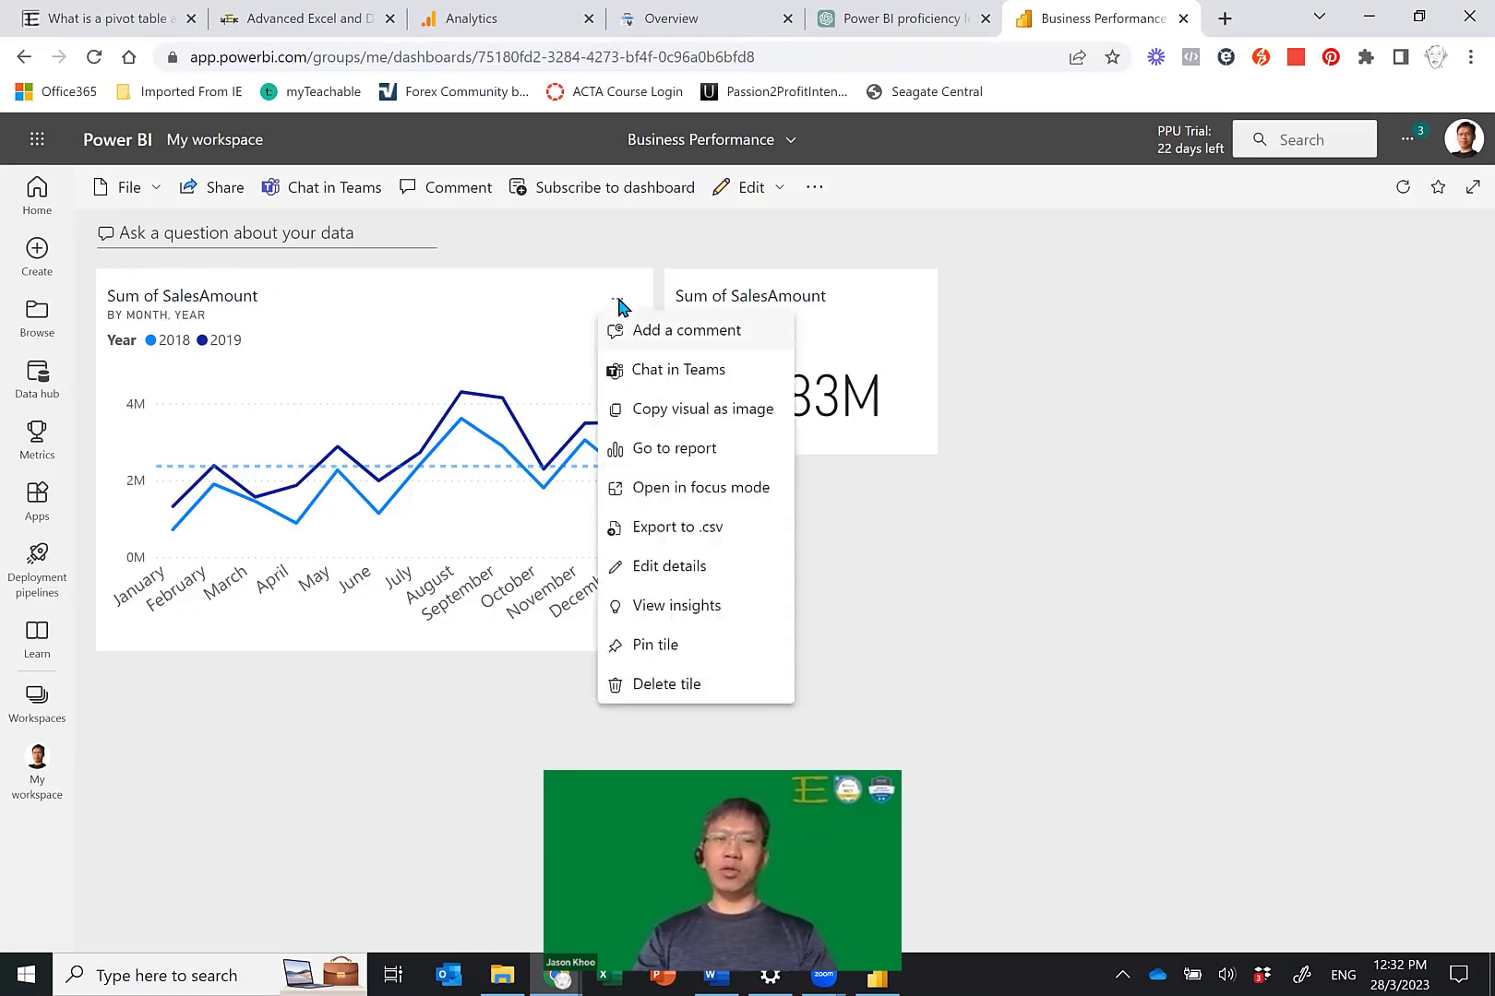
{"action": "left_click", "coordinate": [710, 692]}
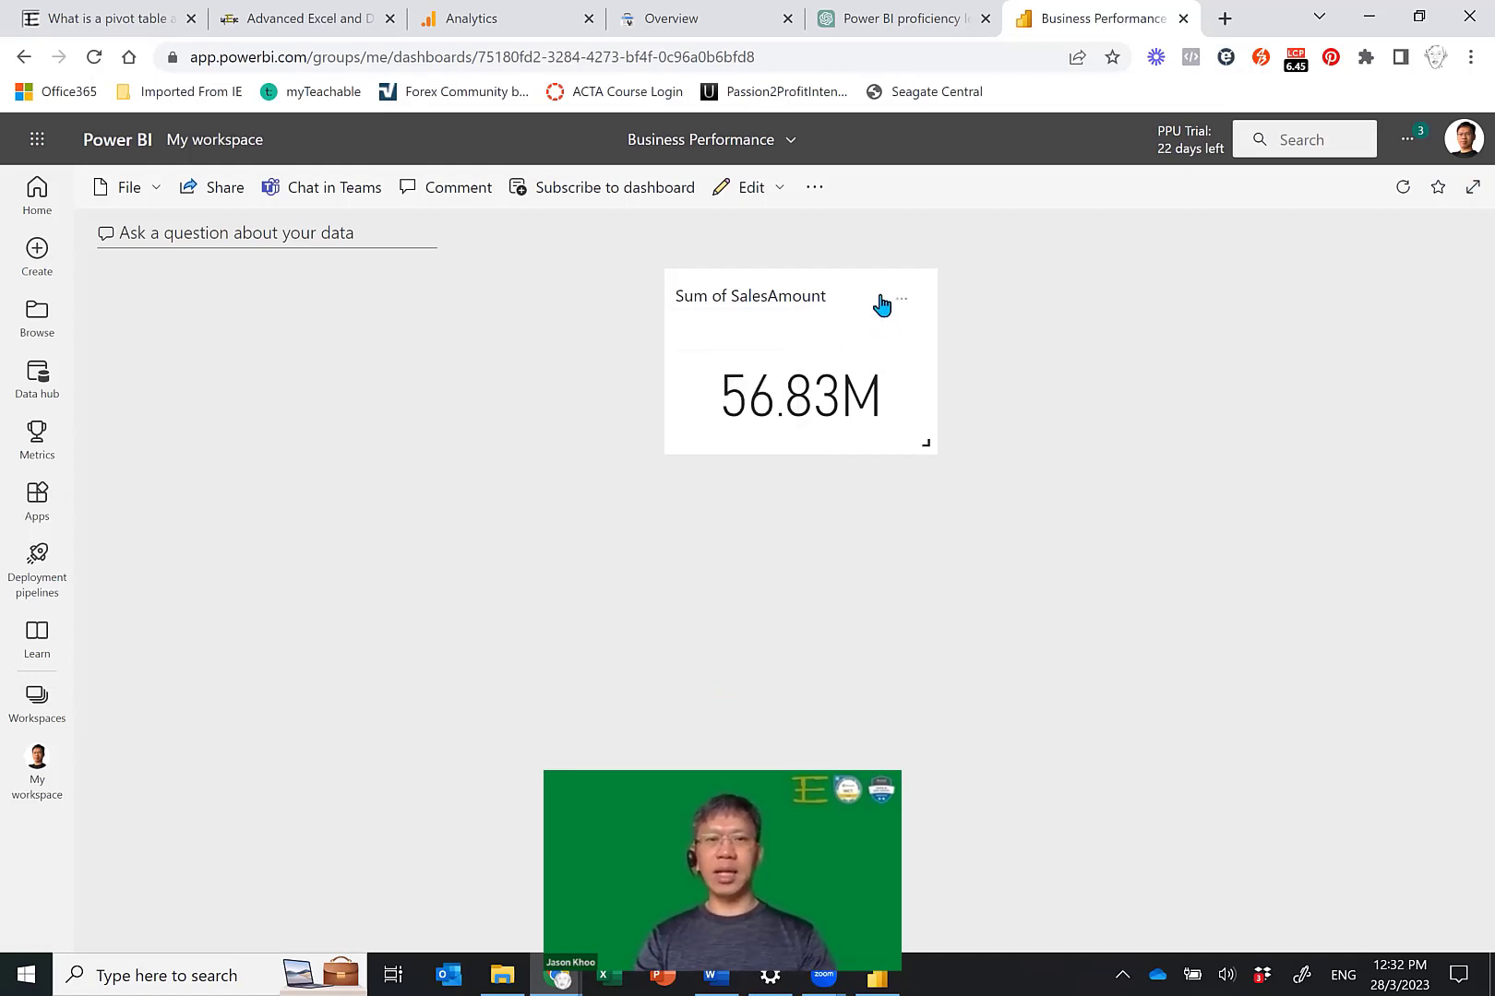